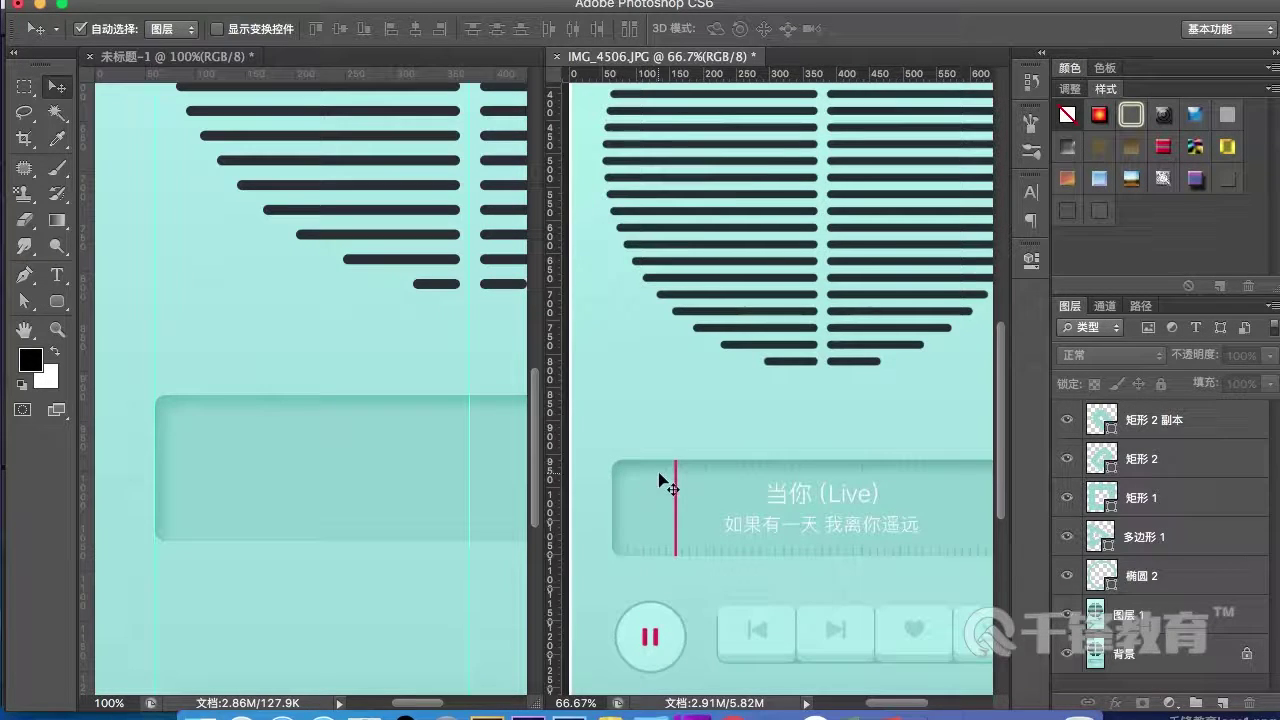
- Switch from the Rounded Rectangle tool to the plain Rectangle tool for drawing the scale ticks
{"action": "left_click", "coordinate": [57, 301]}
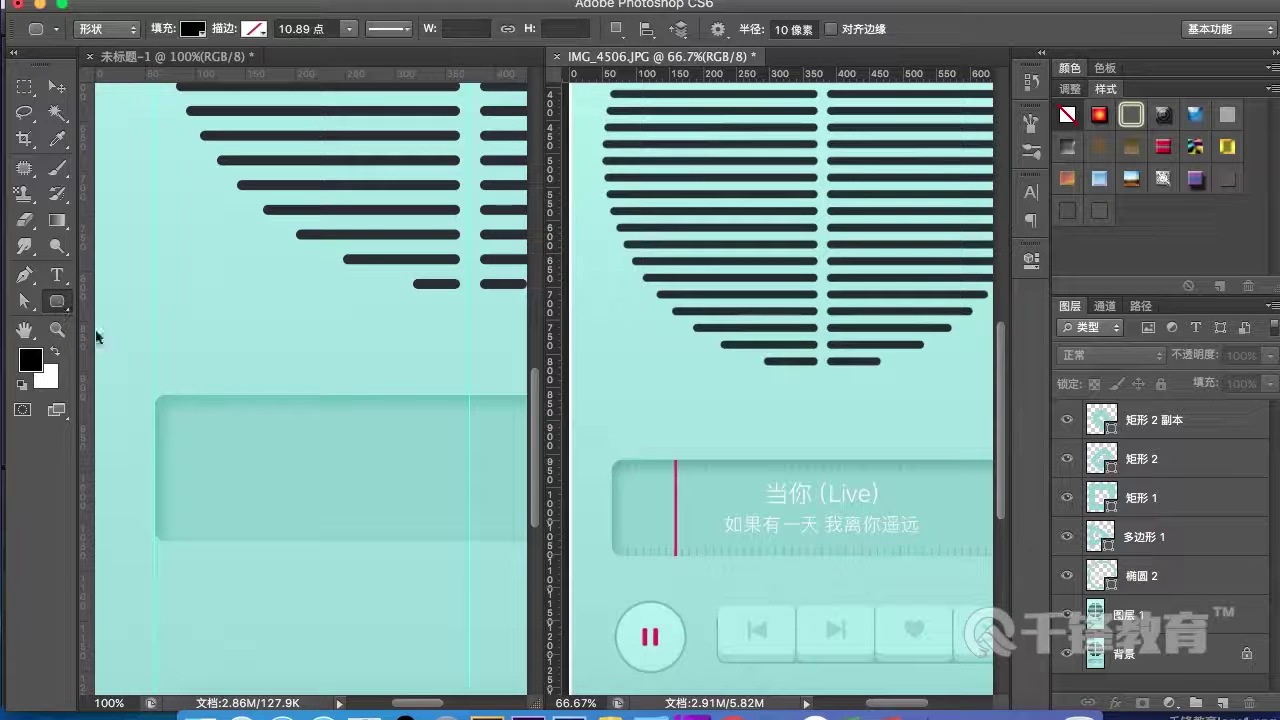
{"action": "scroll", "coordinate": [180, 395], "scroll_direction": "up", "scroll_amount": 3}
{"action": "left_click", "coordinate": [54, 302]}
{"action": "left_click", "coordinate": [60, 302]}
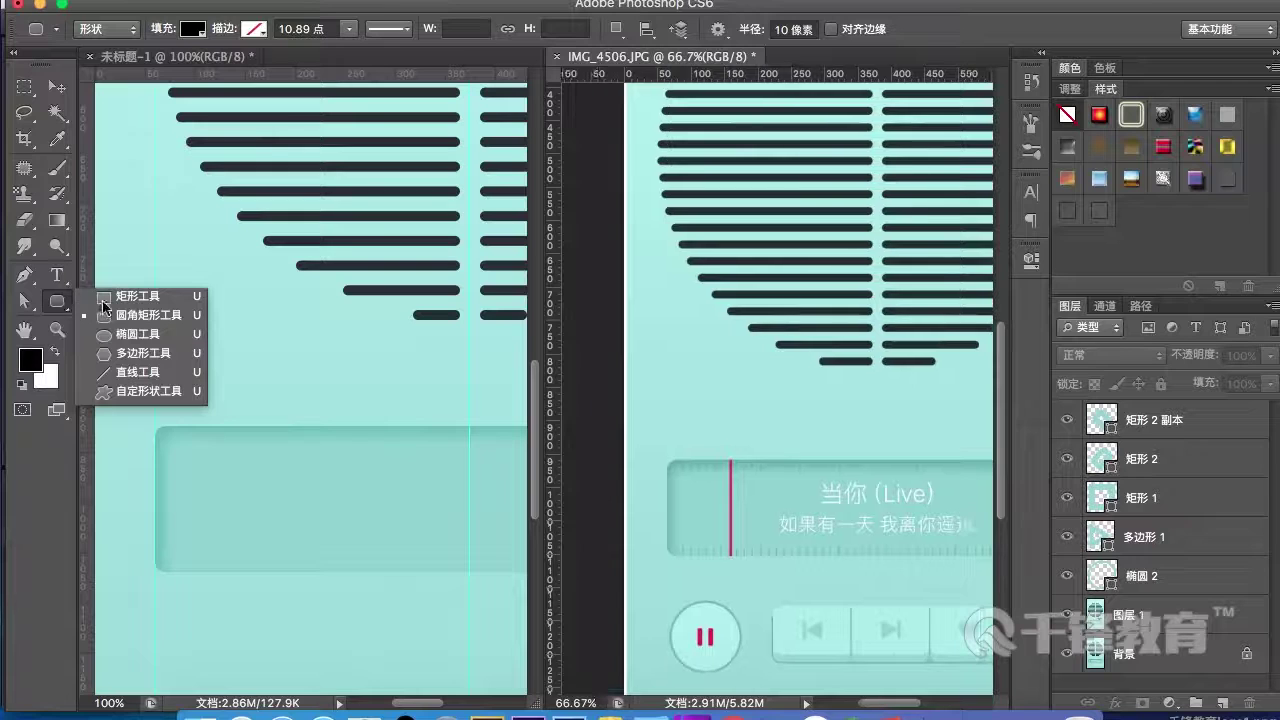
{"action": "left_click", "coordinate": [112, 287]}
{"action": "left_click", "coordinate": [179, 426]}
{"action": "left_click_drag", "start_coordinate": [184, 427], "coordinate": [190, 451]}
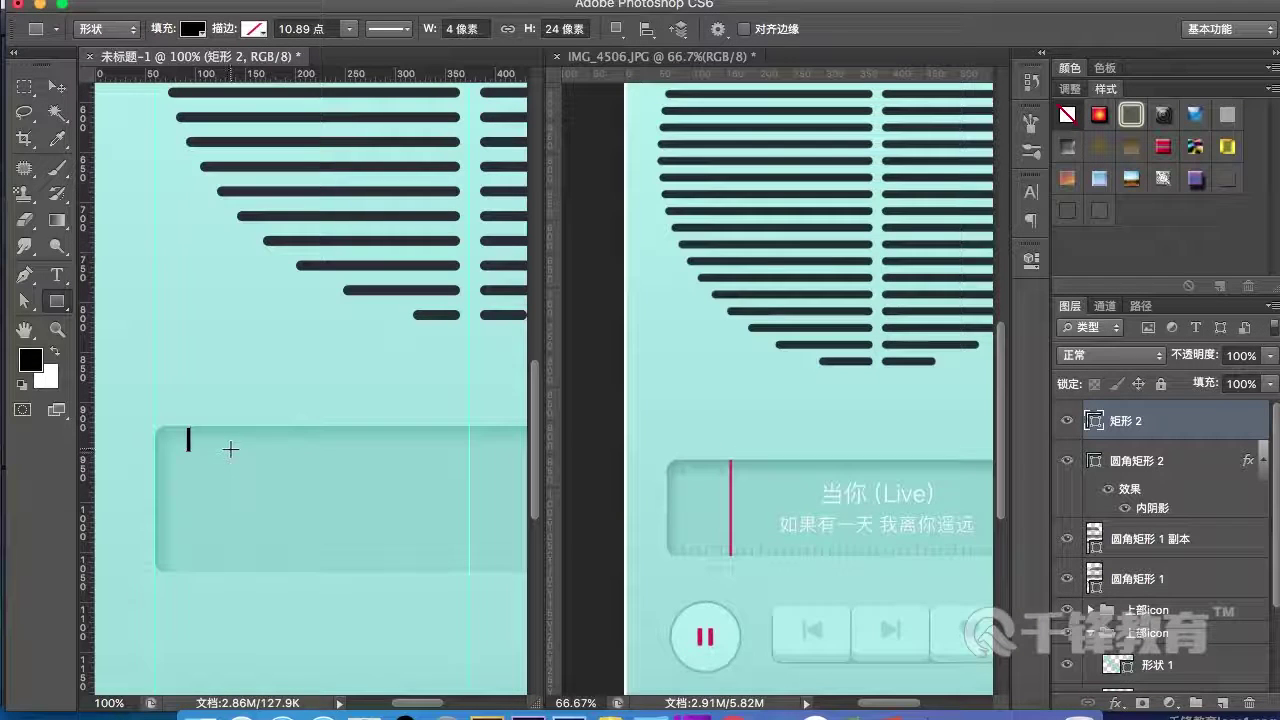
{"action": "key", "text": "super+equal"}
{"action": "key", "text": "super+equal"}
{"action": "left_click_drag", "start_coordinate": [168, 450], "coordinate": [447, 405]}
{"action": "key", "text": "super+z"}
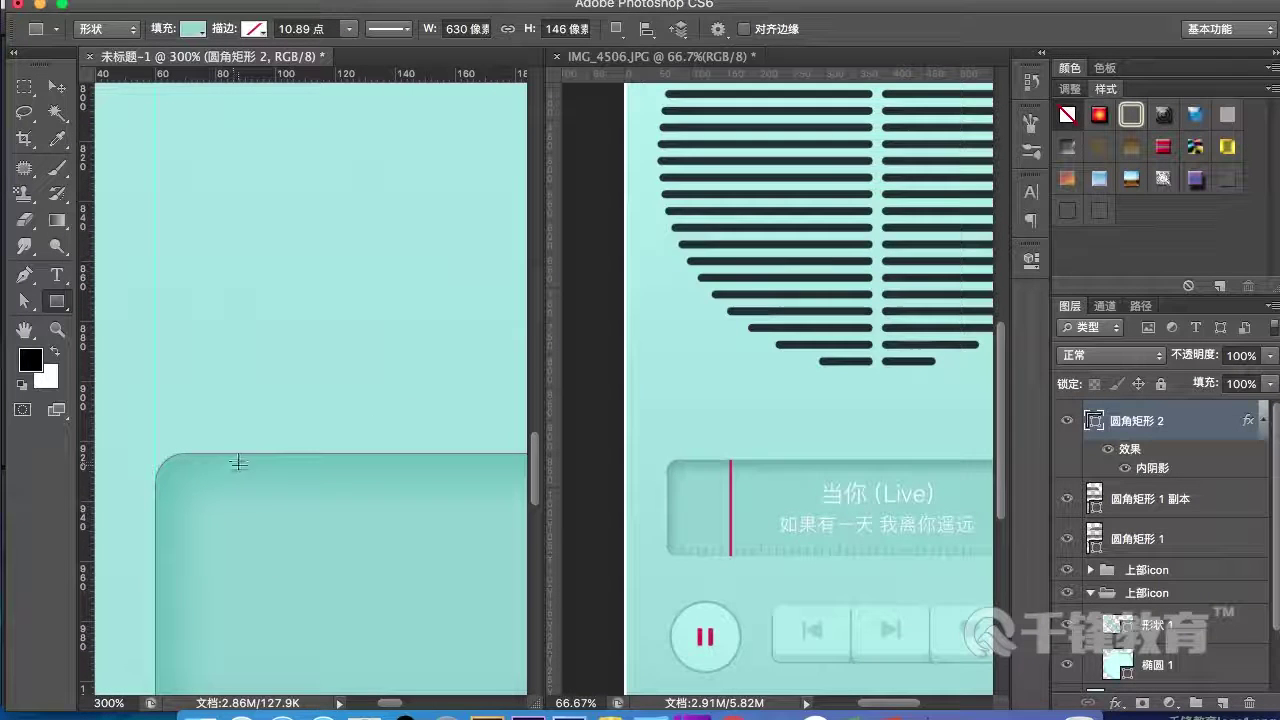
- Draw a vertical tick about 2 × 17 px down from the rounded panel's upper edge and colour it black (000000)
{"action": "left_click_drag", "start_coordinate": [242, 456], "coordinate": [248, 504]}
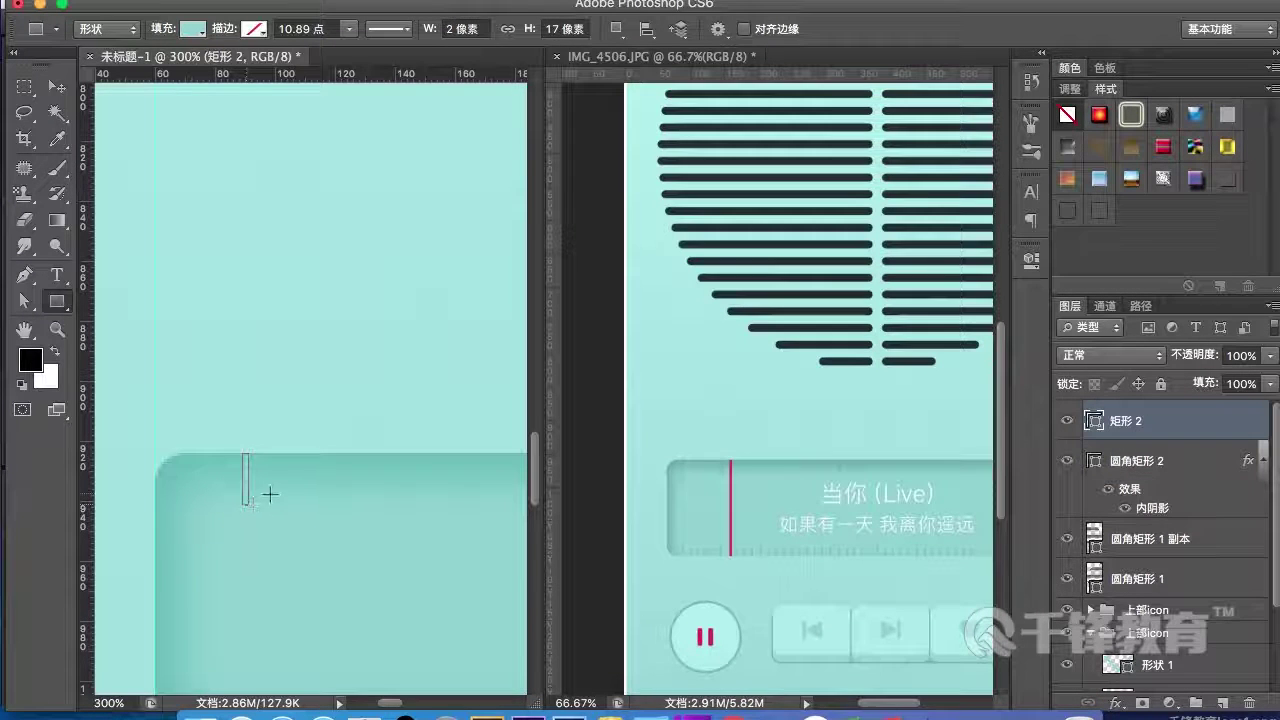
{"action": "double_click", "coordinate": [1095, 421]}
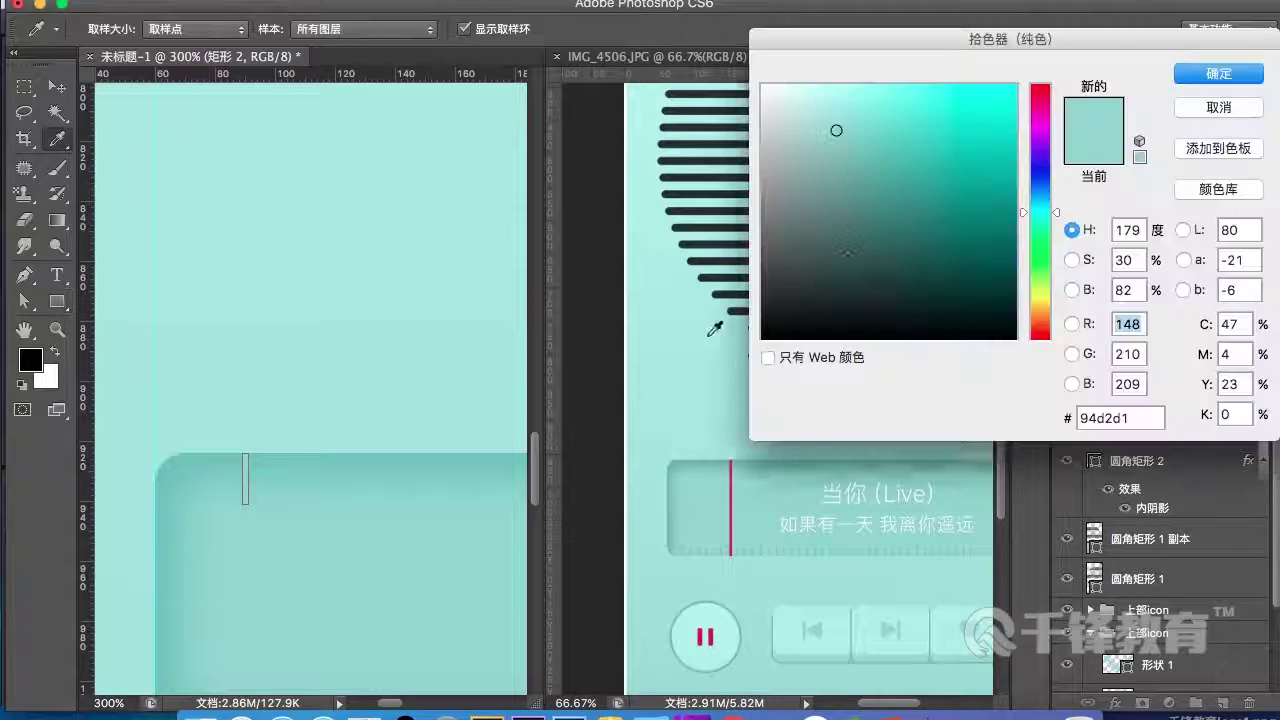
{"action": "left_click", "coordinate": [806, 269]}
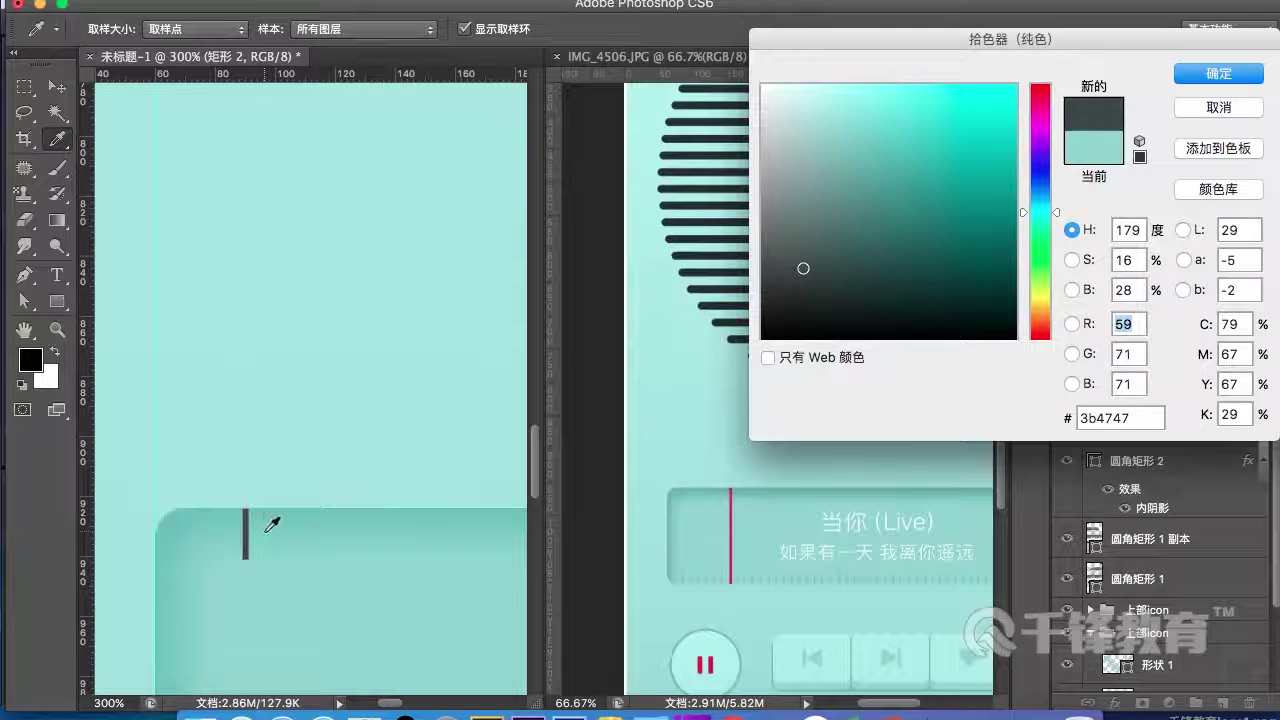
{"action": "left_click", "coordinate": [266, 530]}
{"action": "left_click", "coordinate": [762, 339]}
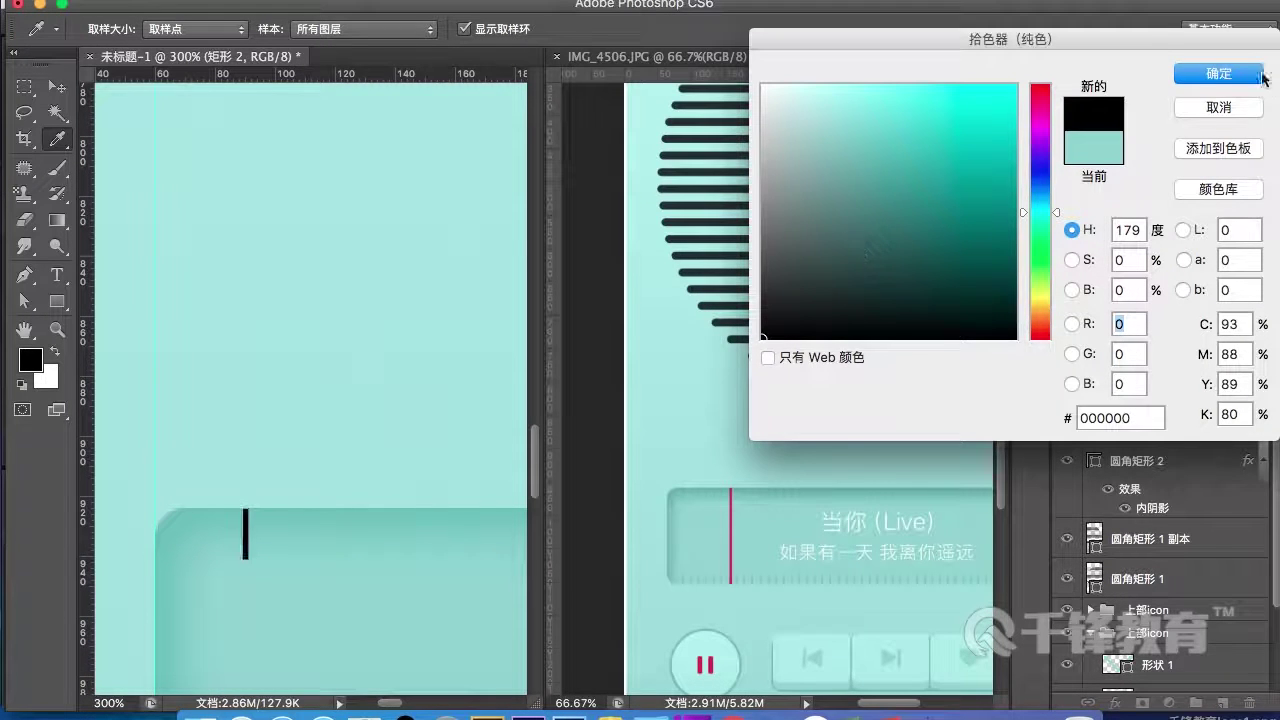
{"action": "left_click", "coordinate": [1260, 75]}
- Lower the tick layer's fill to 8%
{"action": "left_click_drag", "start_coordinate": [1204, 384], "coordinate": [1121, 395]}
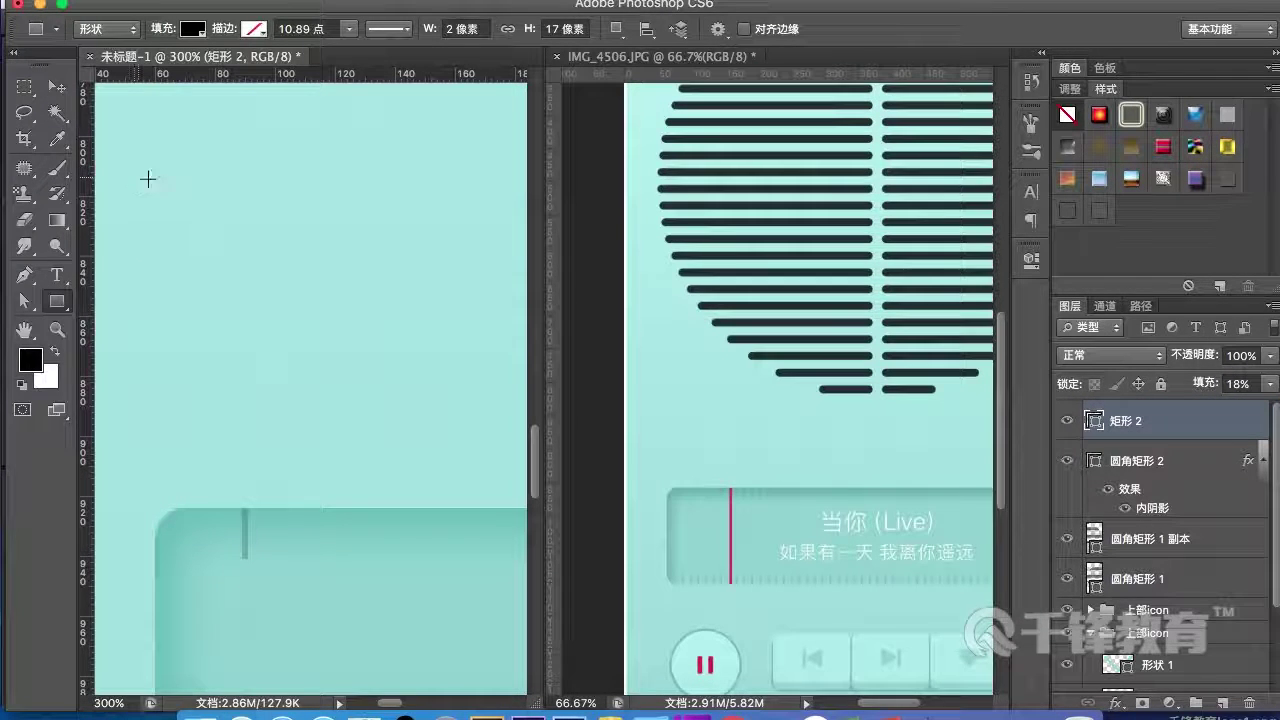
{"action": "left_click_drag", "start_coordinate": [1213, 391], "coordinate": [1199, 386]}
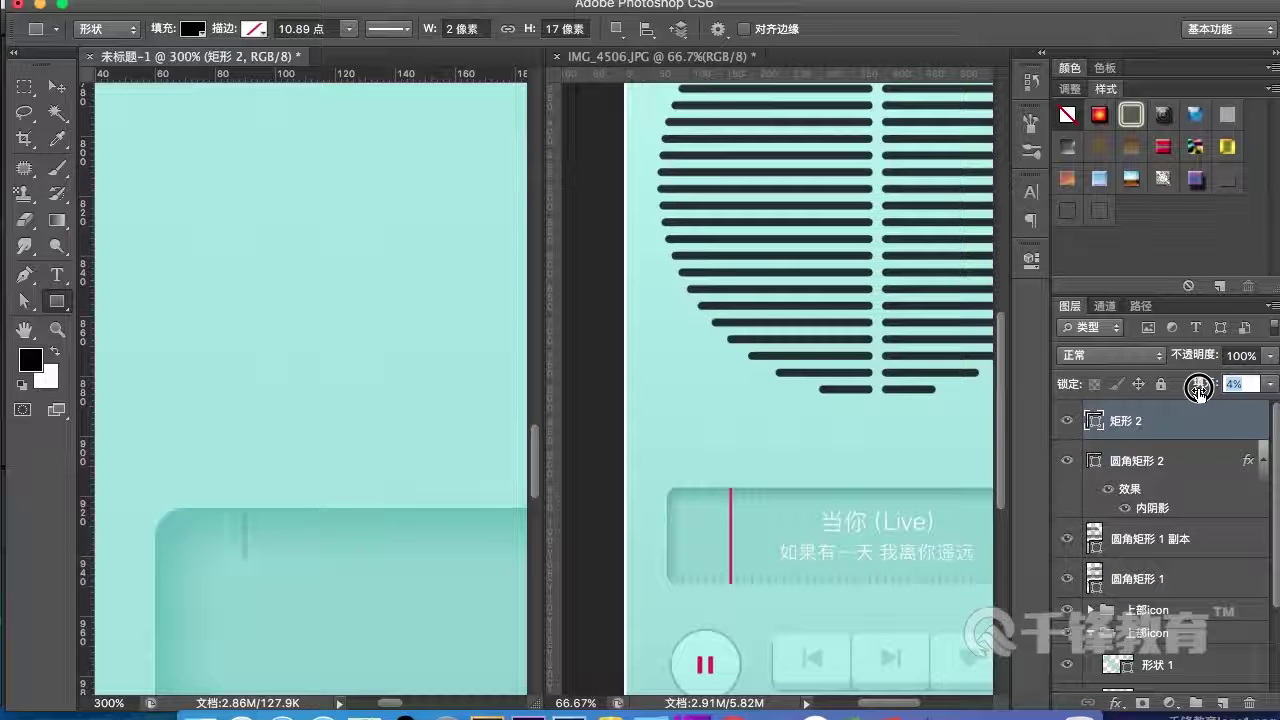
{"action": "left_click_drag", "start_coordinate": [234, 309], "coordinate": [263, 214]}
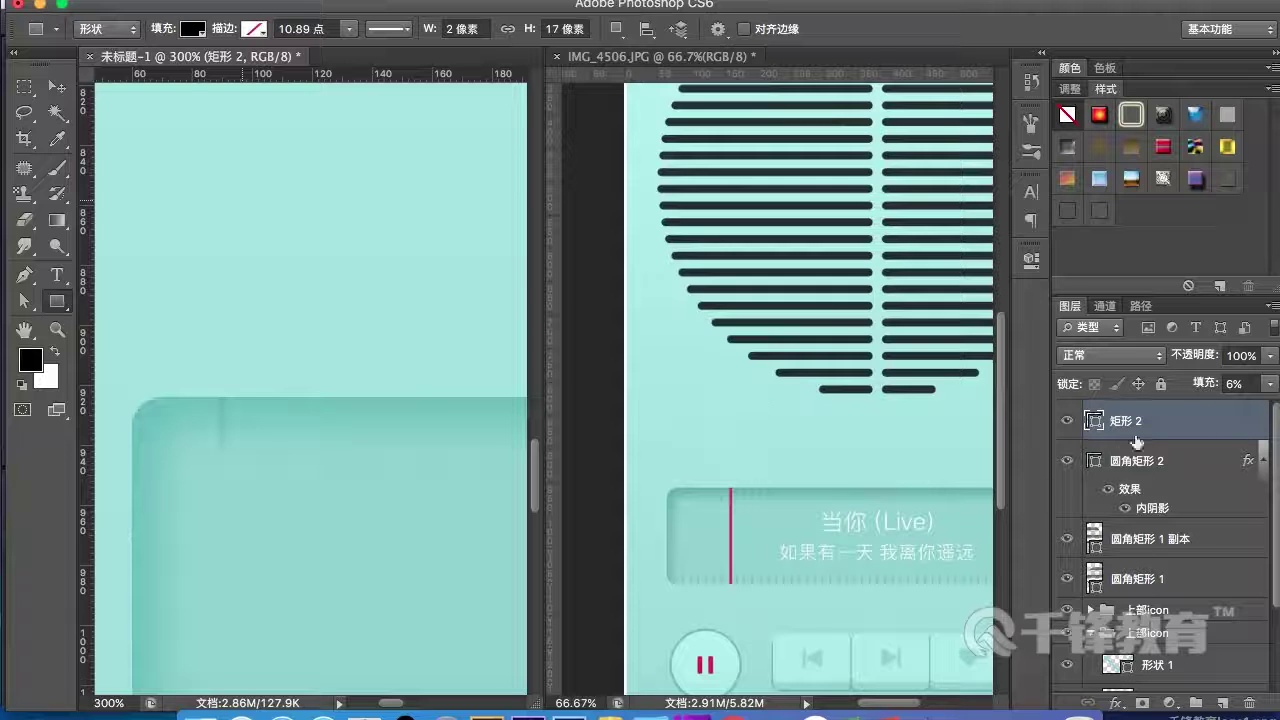
{"action": "left_click", "coordinate": [1209, 388]}
{"action": "key", "text": "Return"}
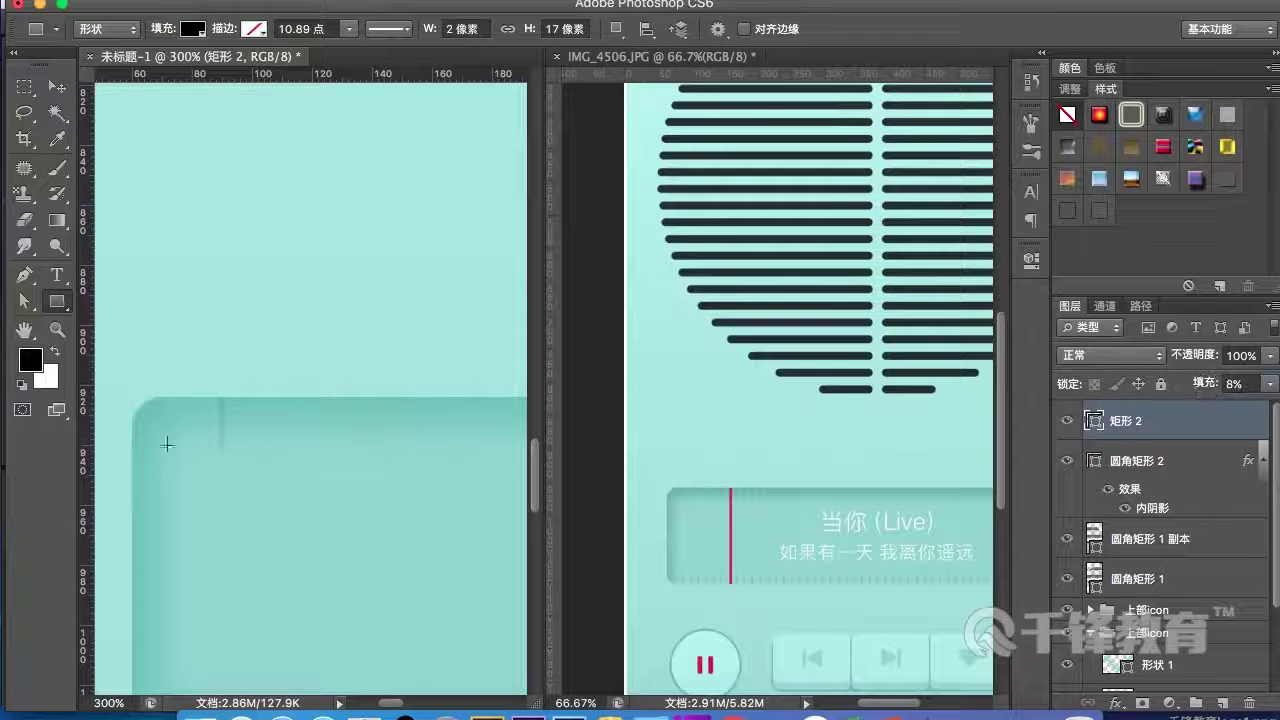
- Move the tick's path about 6 px left, closer to the panel's rounded corner
{"action": "key", "text": "a"}
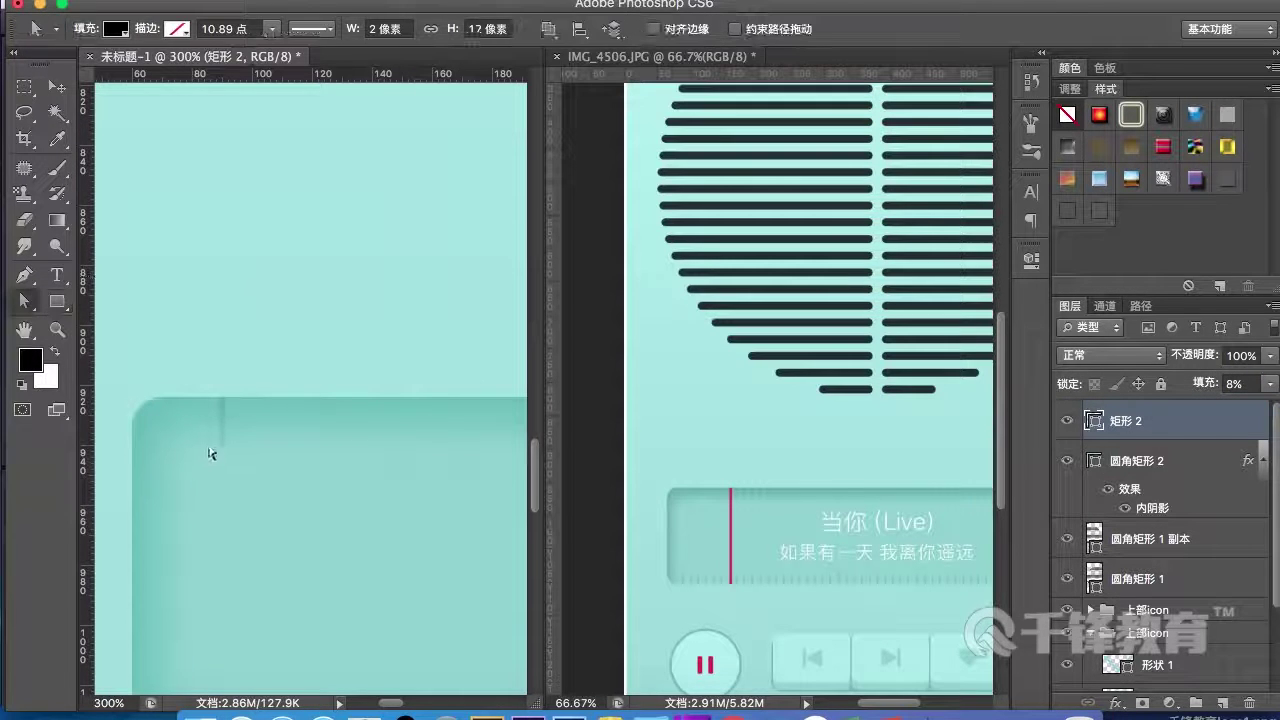
{"action": "left_click", "coordinate": [222, 424]}
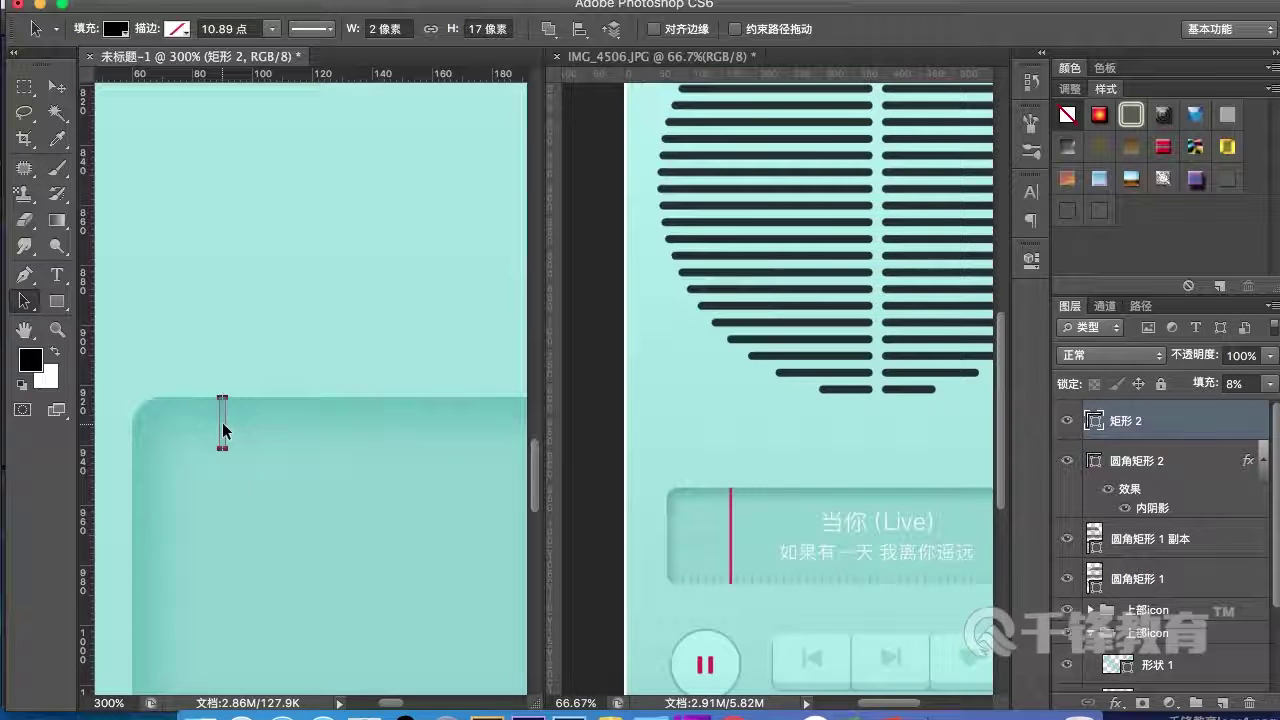
{"action": "mouse_move", "coordinate": [222, 423]}
{"action": "left_mouse_down"}
{"action": "mouse_move", "coordinate": [189, 423]}
{"action": "mouse_move", "coordinate": [203, 426]}
{"action": "left_mouse_up"}
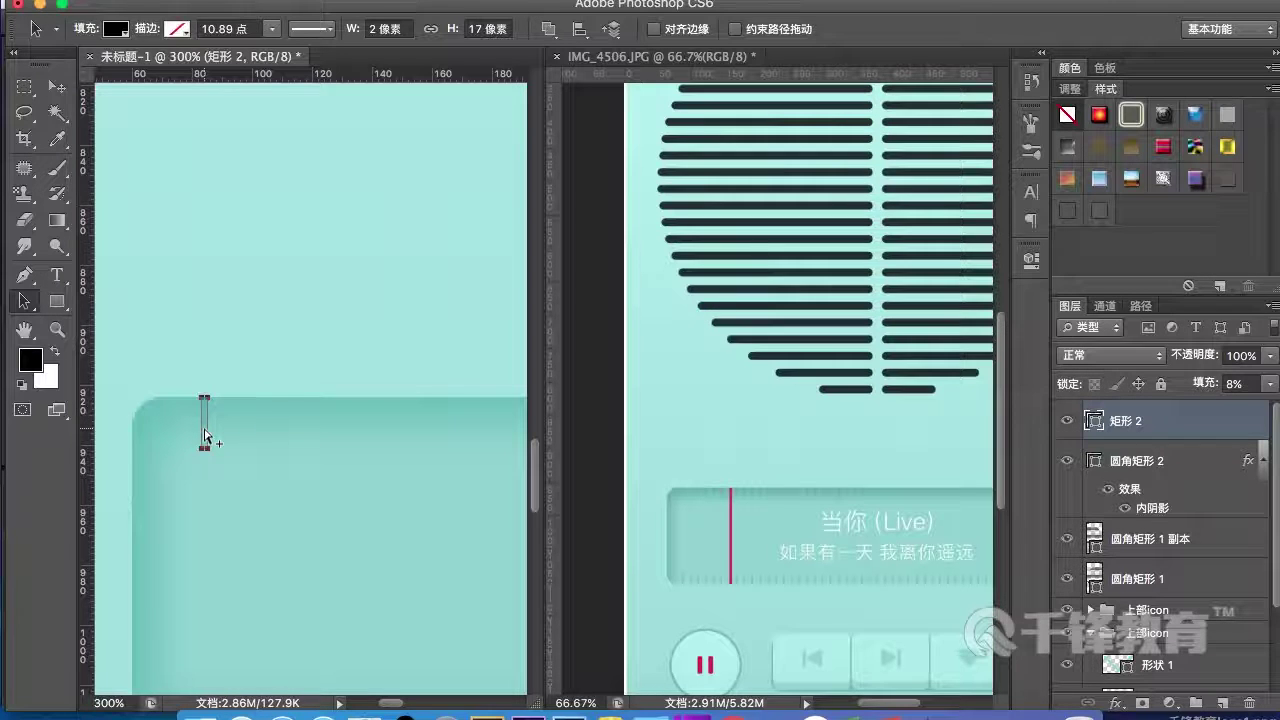
- Duplicate the tick with an 8 px shift to the right and repeat the transform until the row is about 162 px wide
{"action": "key", "text": "ctrl+t"}
{"action": "left_click_drag", "start_coordinate": [204, 434], "coordinate": [228, 432]}
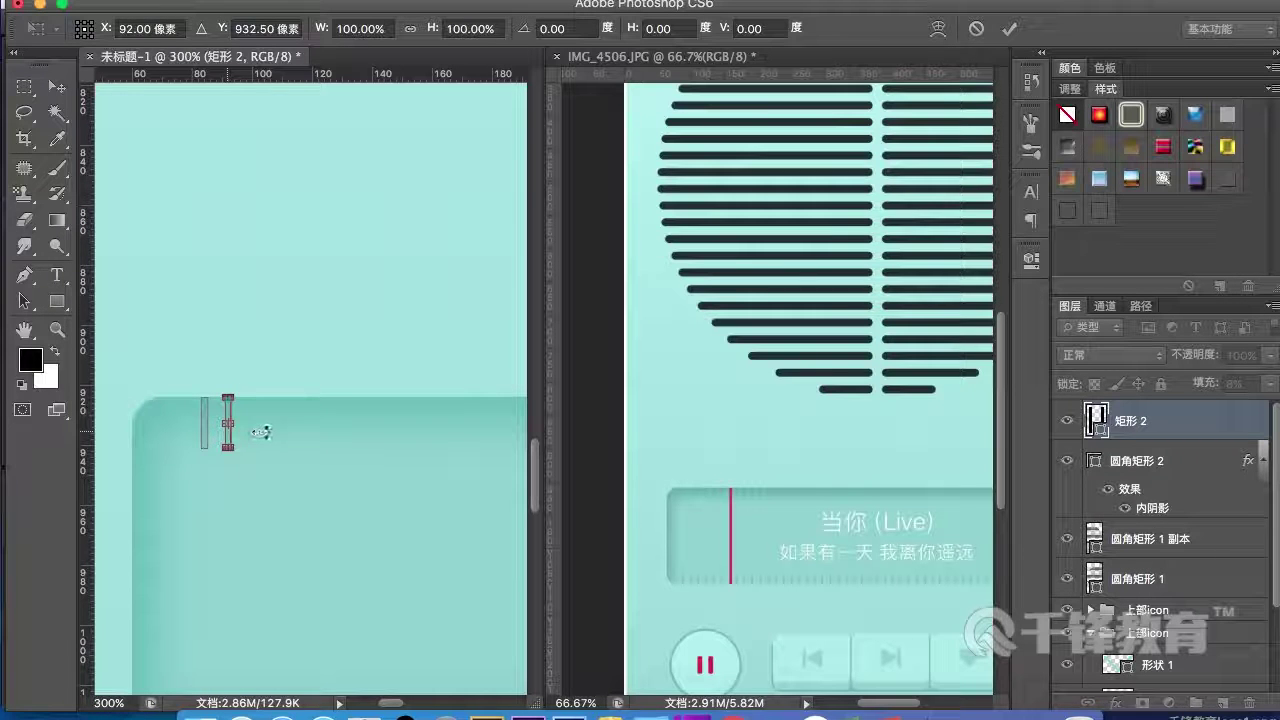
{"action": "key", "text": "Return"}
{"action": "key", "text": "ctrl+alt+shift+t"}
{"action": "key", "text": "ctrl+alt+shift+t"}
{"action": "key", "text": "ctrl+alt+shift+t"}
{"action": "key", "text": "ctrl+alt+shift+t"}
{"action": "key", "text": "ctrl+alt+shift+t"}
{"action": "key", "text": "ctrl+alt+shift+t"}
{"action": "key", "text": "ctrl+alt+shift+t"}
{"action": "key", "text": "ctrl+alt+shift+t"}
{"action": "key", "text": "ctrl+alt+shift+t"}
{"action": "key", "text": "ctrl+alt+shift+t"}
{"action": "key", "text": "ctrl+alt+shift+t"}
{"action": "key", "text": "ctrl+alt+shift+t"}
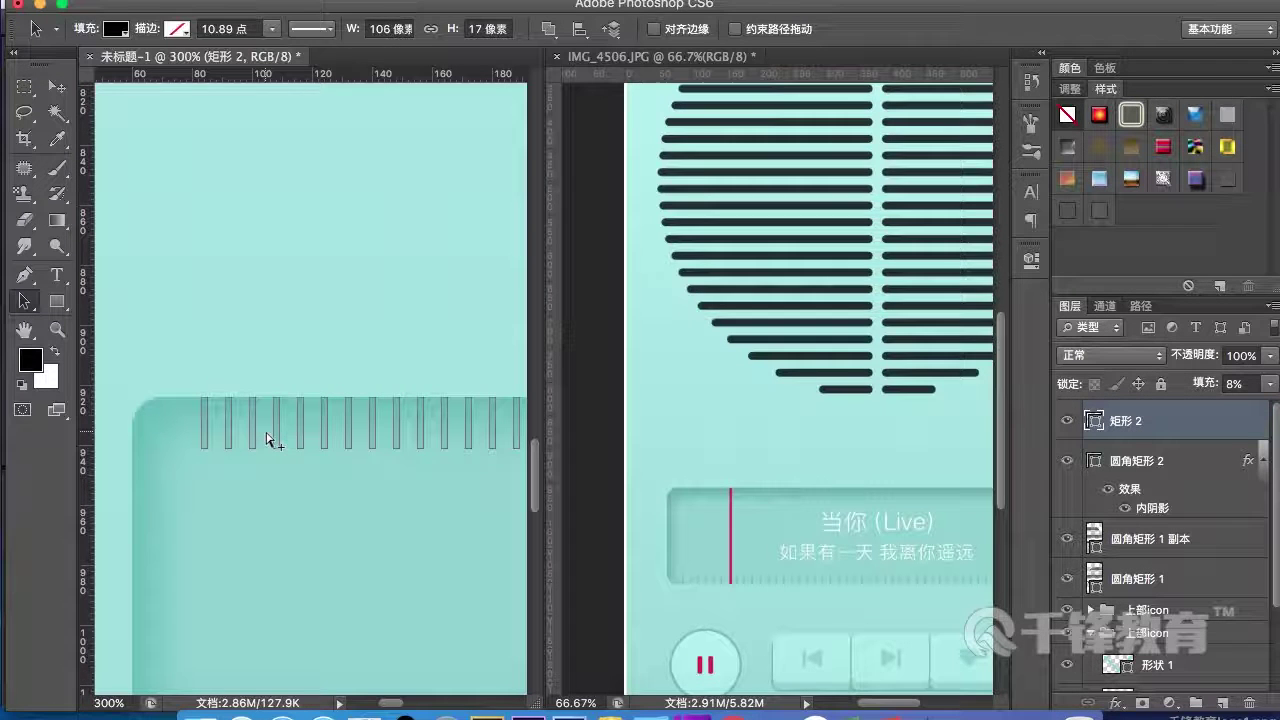
{"action": "key", "text": "ctrl+minus"}
{"action": "key", "text": "ctrl+minus"}
{"action": "key", "text": "ctrl+minus"}
{"action": "key", "text": "ctrl+minus"}
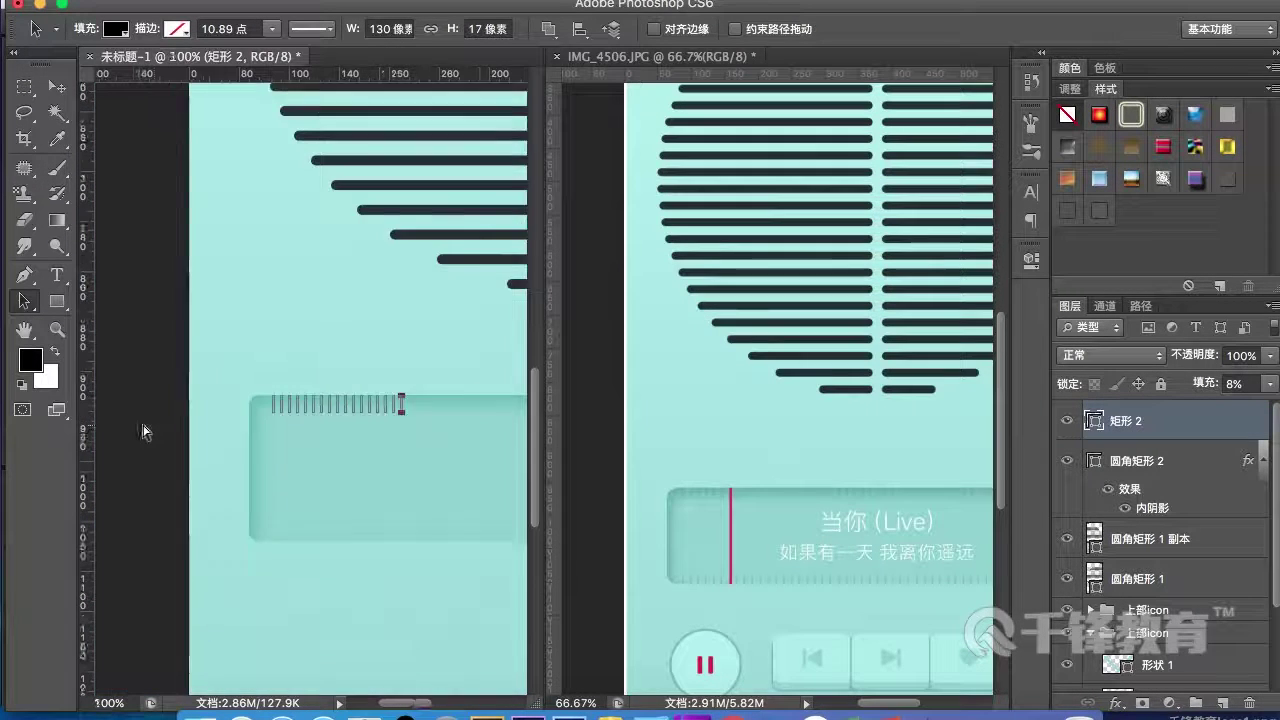
{"action": "key", "text": "ctrl+minus"}
{"action": "key", "text": "ctrl+minus"}
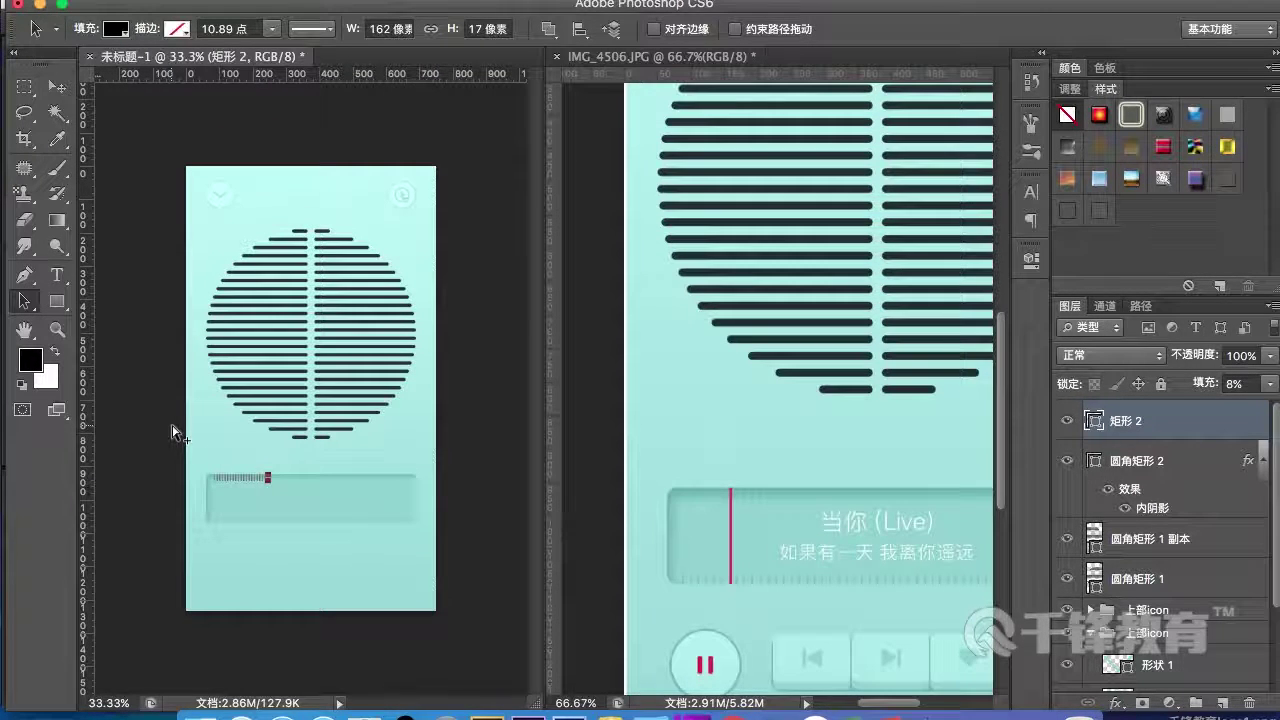
- Select the four ticks between each pair of major ticks and shorten them from below to 64.71% height
{"action": "key", "text": "super+plus"}
{"action": "key", "text": "super+plus"}
{"action": "left_click_drag", "start_coordinate": [176, 445], "coordinate": [328, 373]}
{"action": "key", "text": "ctrl+plus"}
{"action": "key", "text": "ctrl+plus"}
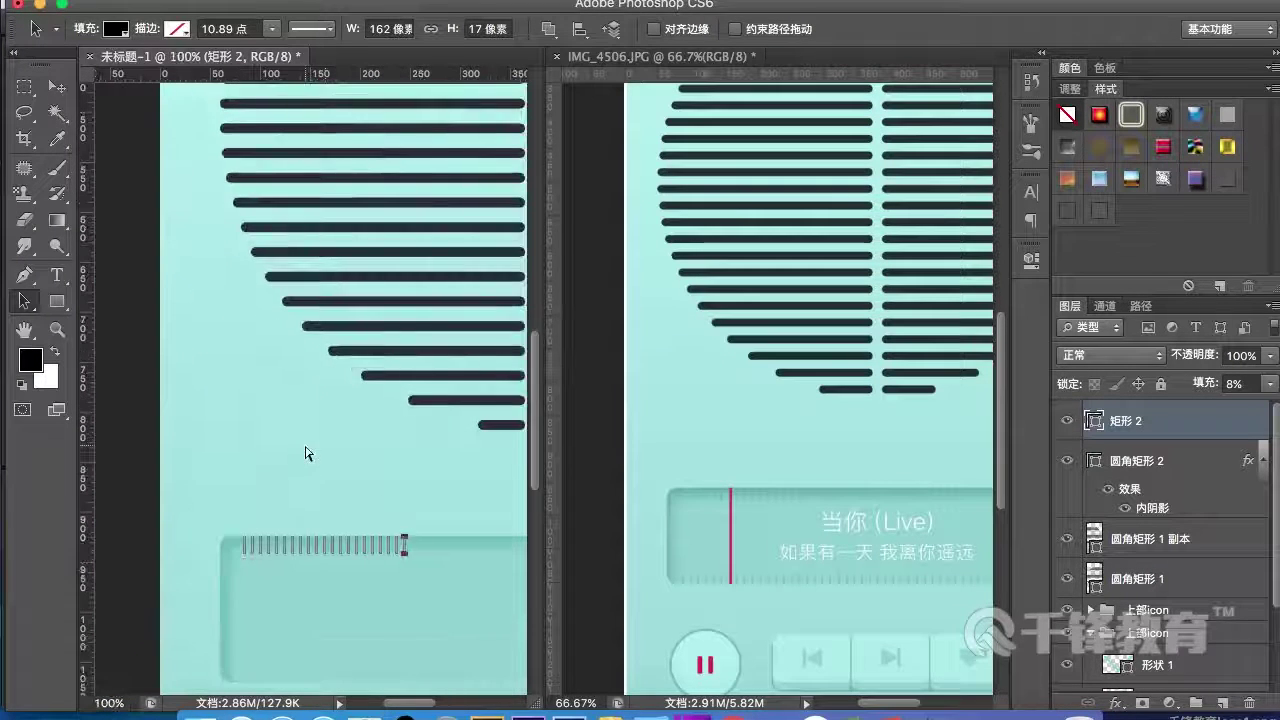
{"action": "left_click_drag", "start_coordinate": [331, 489], "coordinate": [333, 343]}
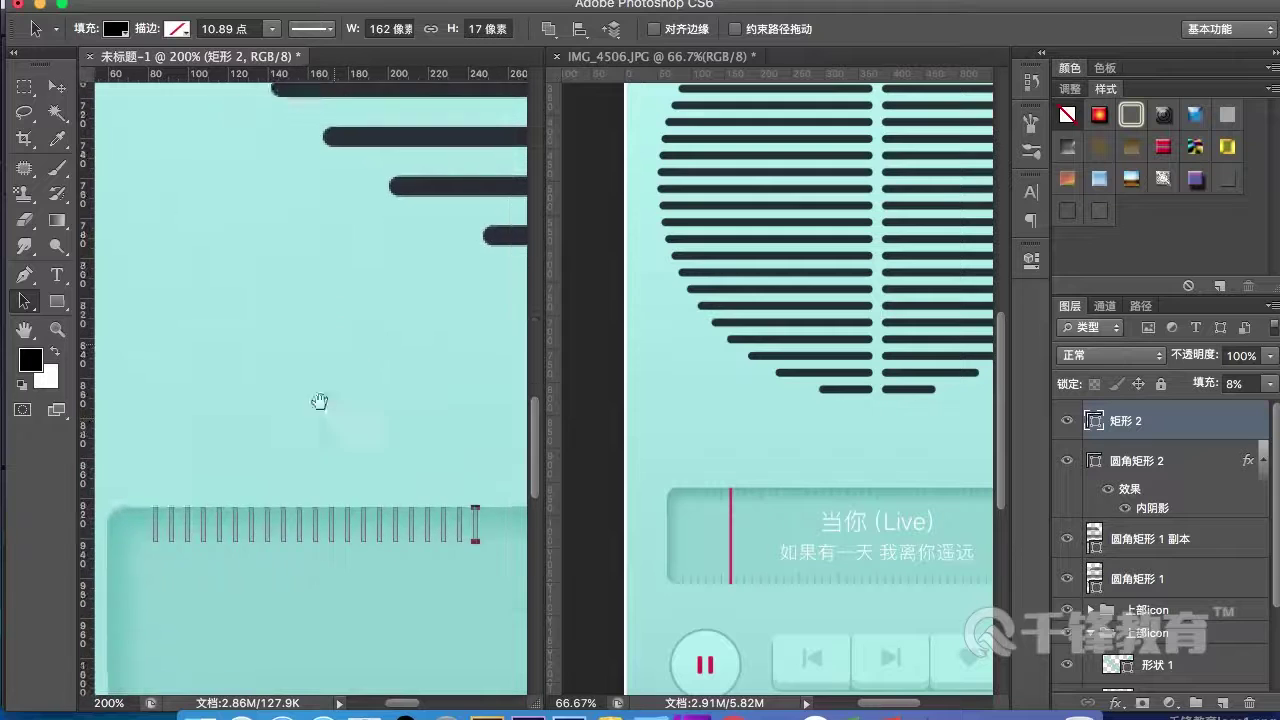
{"action": "left_click", "coordinate": [188, 540], "text": "shift"}
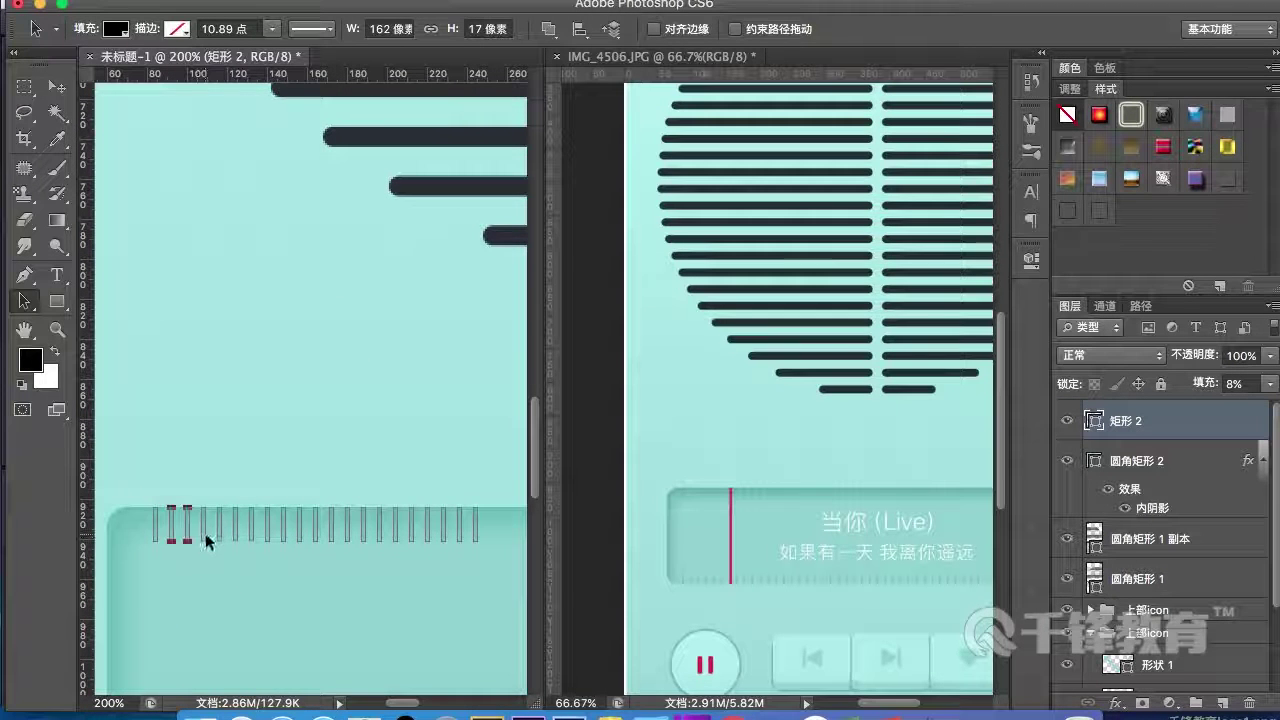
{"action": "left_click", "coordinate": [267, 532], "text": "shift"}
{"action": "left_click", "coordinate": [283, 531], "text": "shift"}
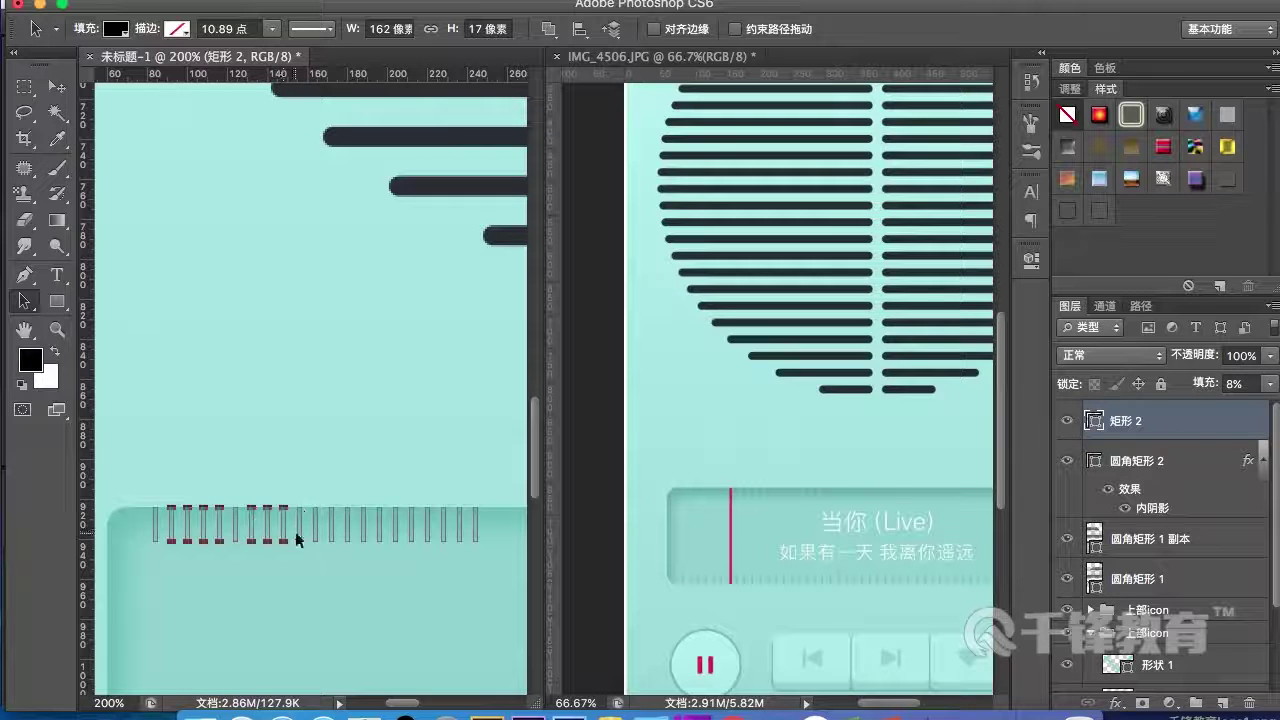
{"action": "left_click", "coordinate": [299, 530], "text": "shift"}
{"action": "left_click", "coordinate": [331, 532], "text": "shift"}
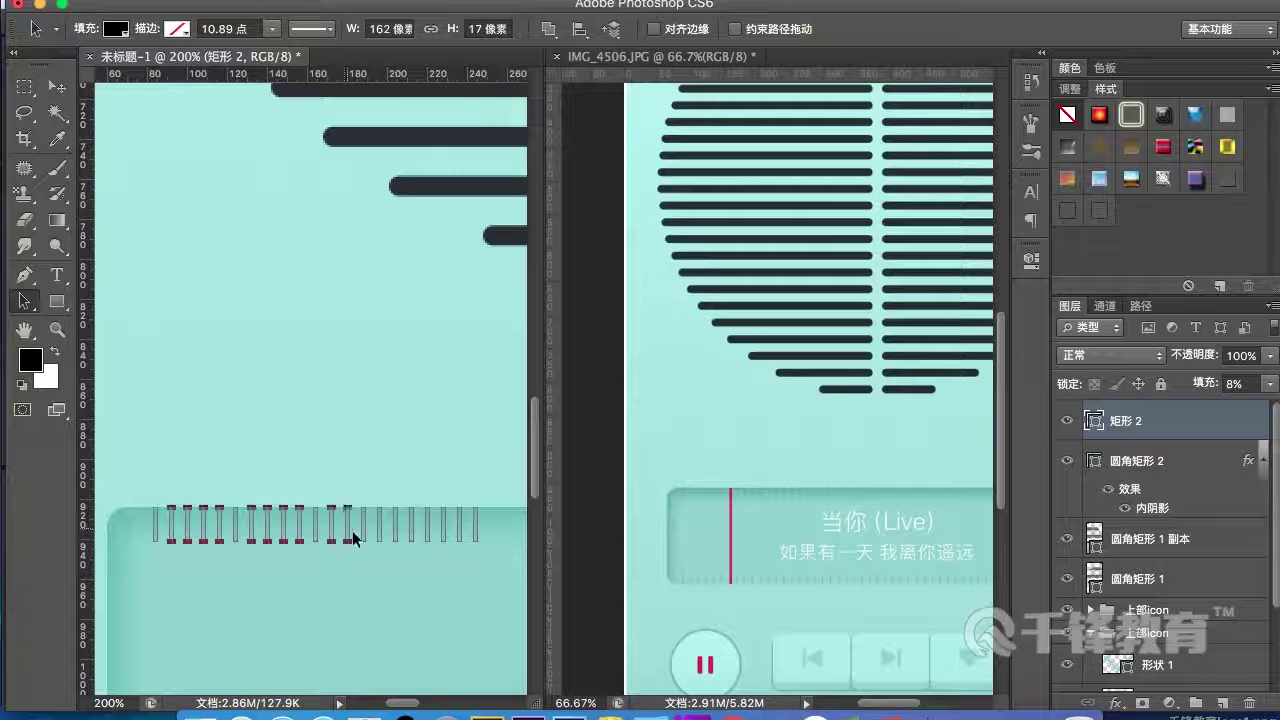
{"action": "left_click", "coordinate": [411, 536], "text": "shift"}
{"action": "left_click", "coordinate": [443, 531], "text": "shift"}
{"action": "left_click", "coordinate": [458, 531], "text": "shift"}
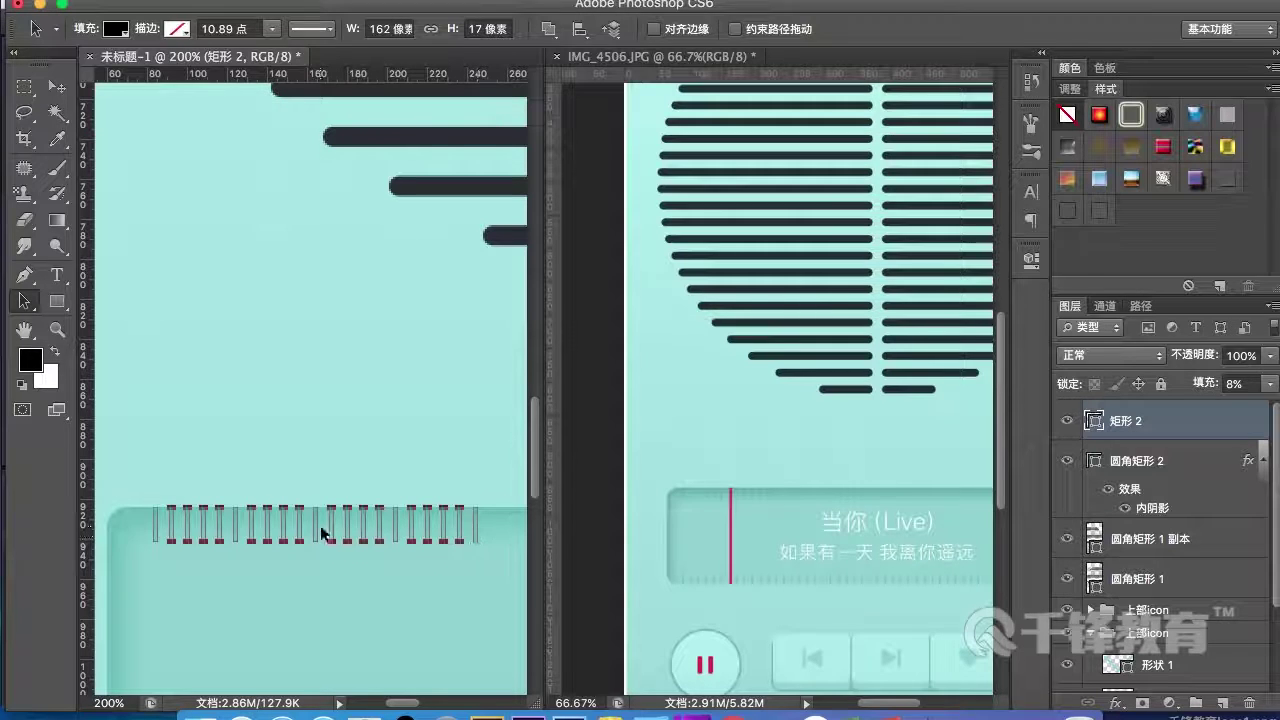
{"action": "key", "text": "ctrl+t"}
{"action": "left_click_drag", "start_coordinate": [324, 542], "coordinate": [324, 529]}
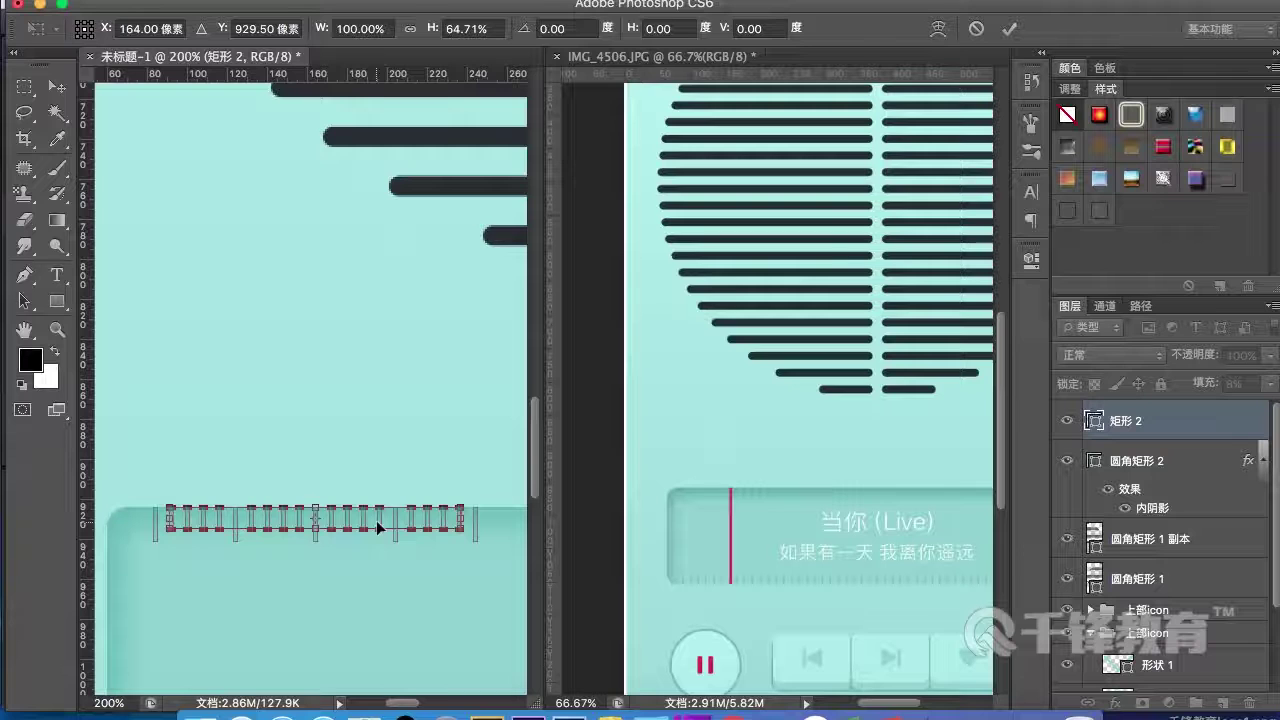
{"action": "key", "text": "Return"}
{"action": "left_click", "coordinate": [244, 314]}
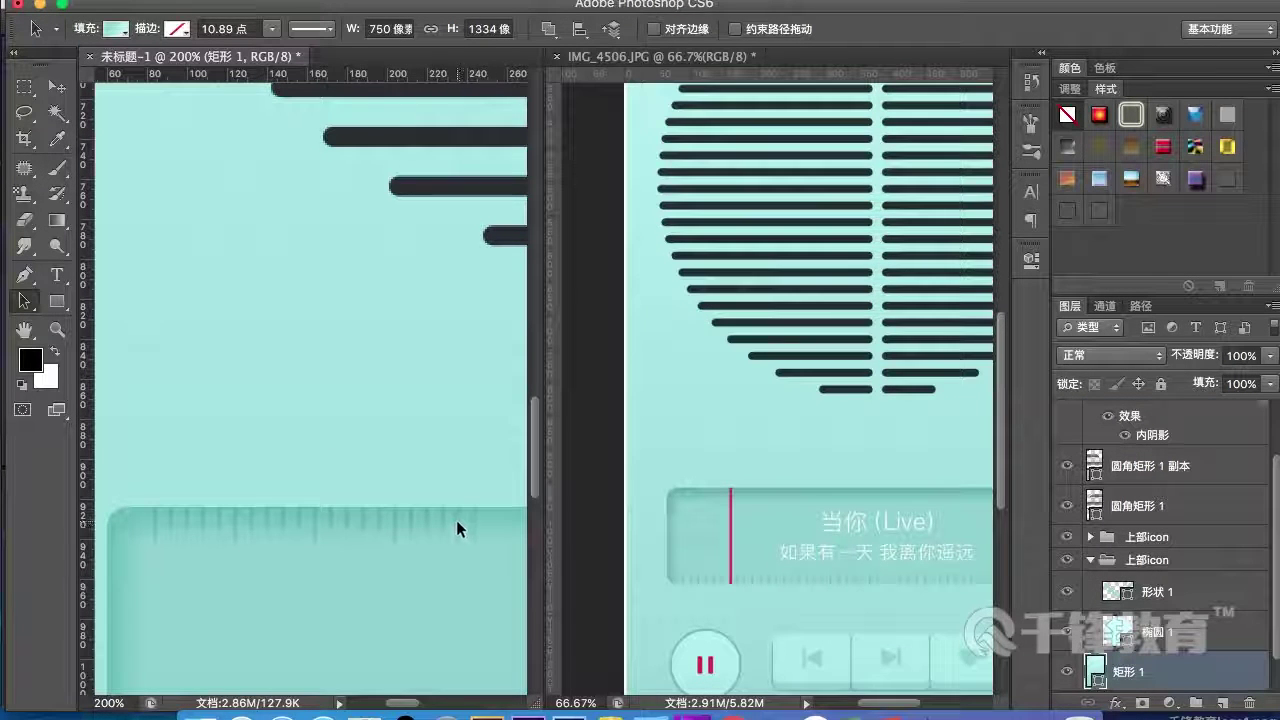
- Select the row of ticks and place a copy of it to the right along the panel's upper edge
{"action": "key", "text": "v"}
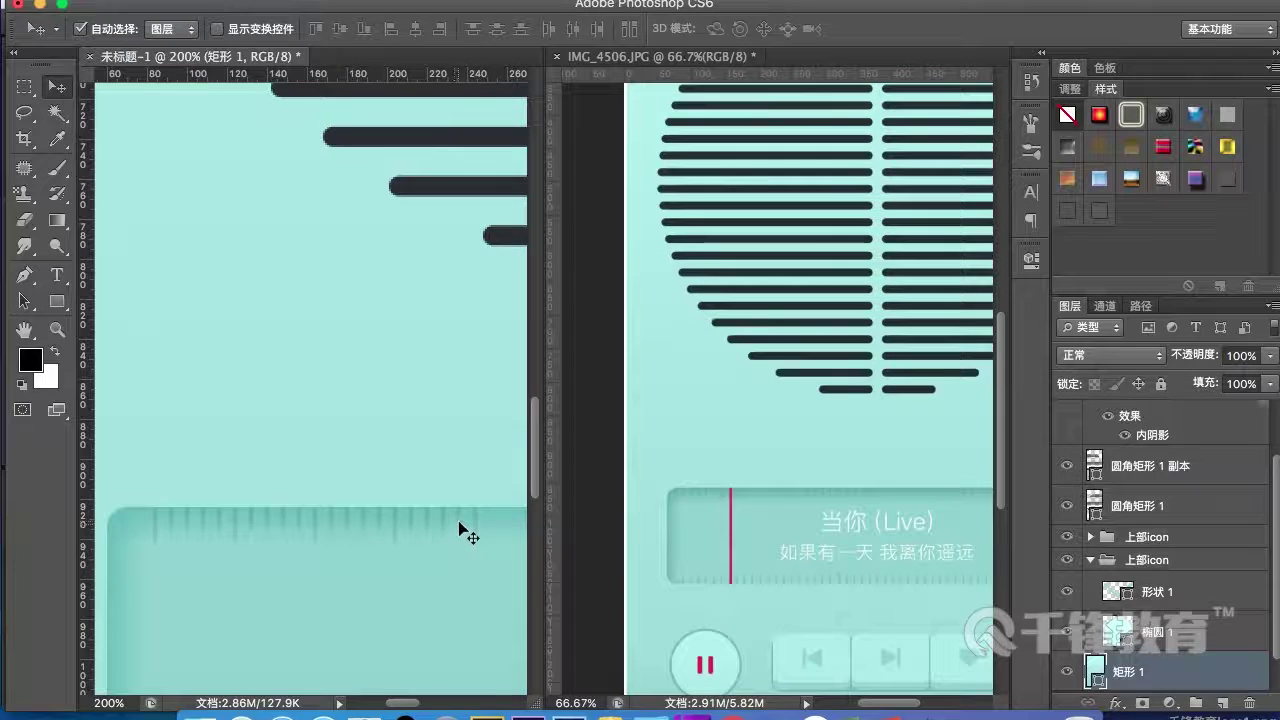
{"action": "left_click", "coordinate": [464, 530]}
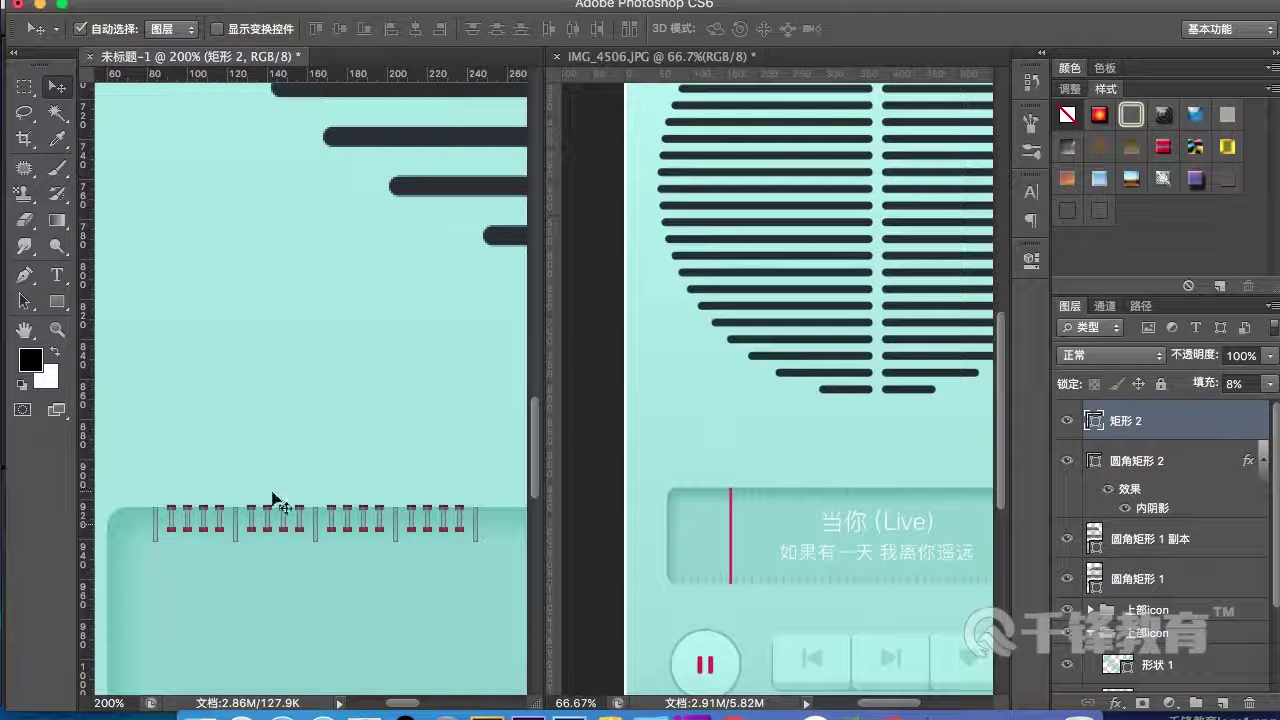
{"action": "key", "text": "a"}
{"action": "key", "text": "super+minus"}
{"action": "key", "text": "super+minus"}
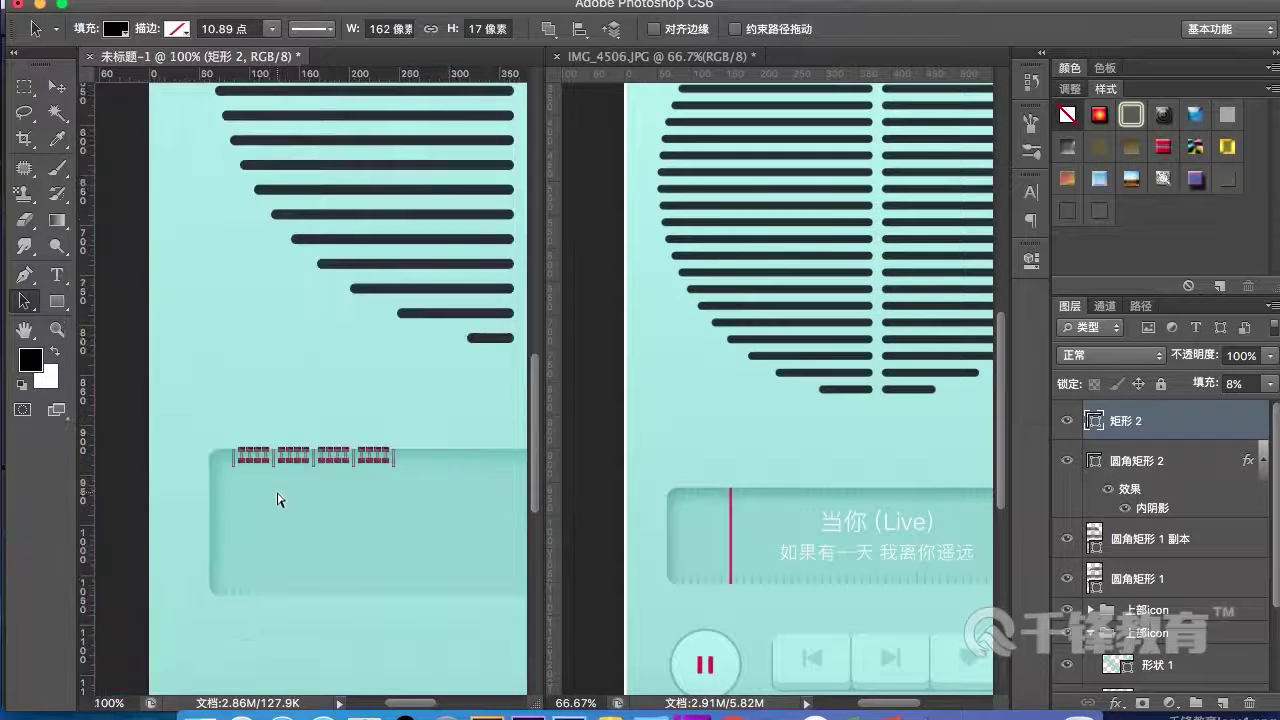
{"action": "left_click_drag", "start_coordinate": [150, 395], "coordinate": [323, 404]}
{"action": "key", "text": "super+equal"}
{"action": "left_click_drag", "start_coordinate": [240, 452], "coordinate": [283, 465]}
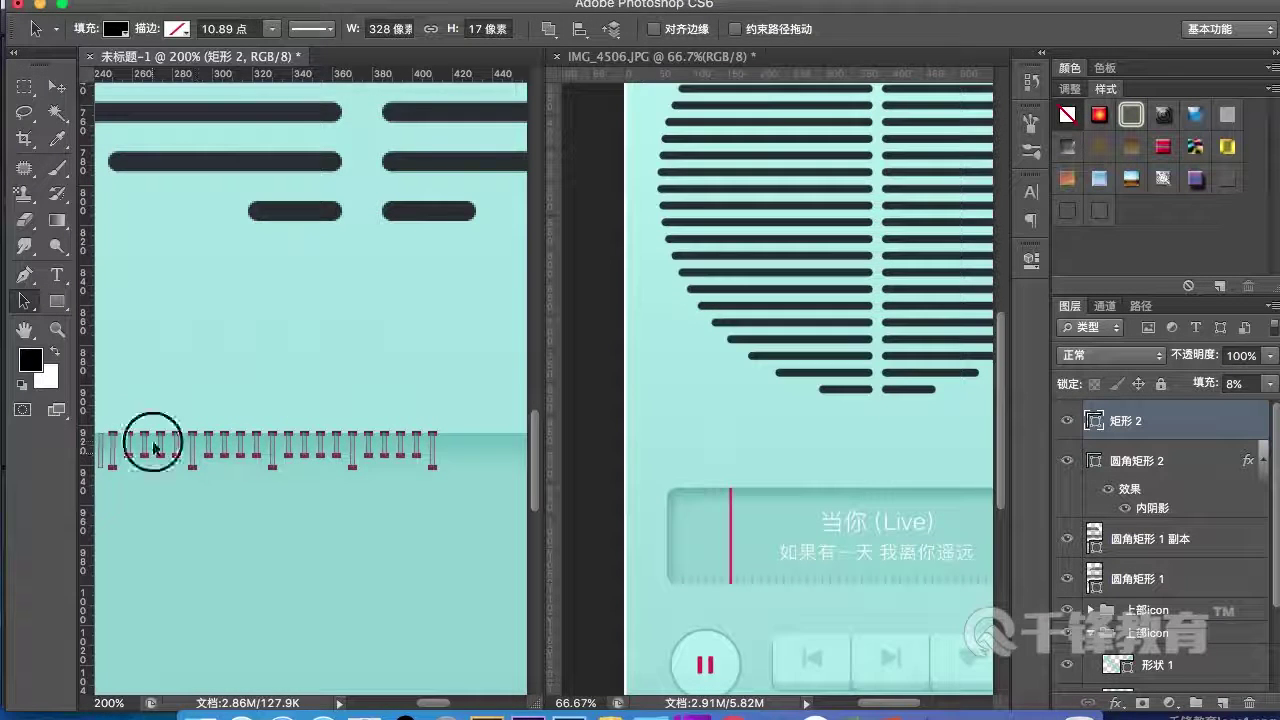
- Nudge the copied ticks 6 px left so they continue the original row at even spacing
{"action": "left_click_drag", "start_coordinate": [151, 444], "coordinate": [257, 451]}
{"action": "key", "text": "super+plus"}
{"action": "scroll", "coordinate": [210, 465], "scroll_direction": "up", "scroll_amount": 5}
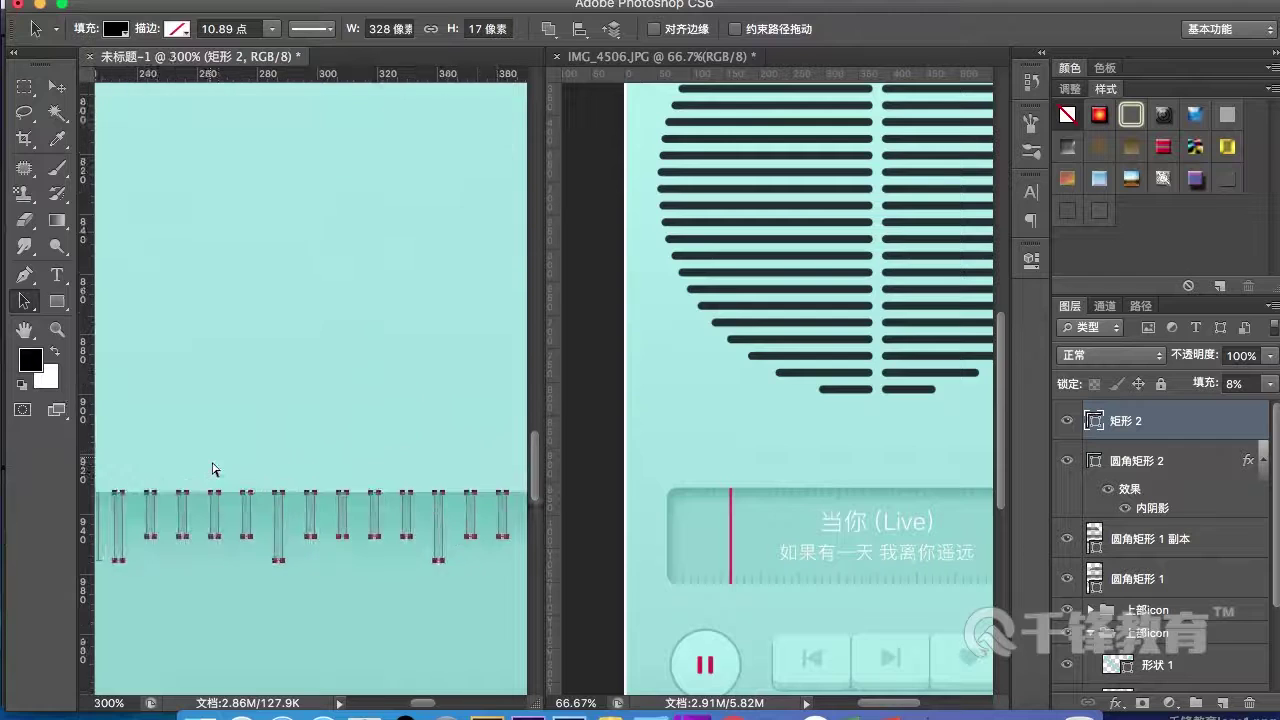
{"action": "key", "text": "Left"}
{"action": "key", "text": "Left"}
{"action": "key", "text": "Left"}
{"action": "key", "text": "Left"}
{"action": "key", "text": "Left"}
{"action": "key", "text": "Left"}
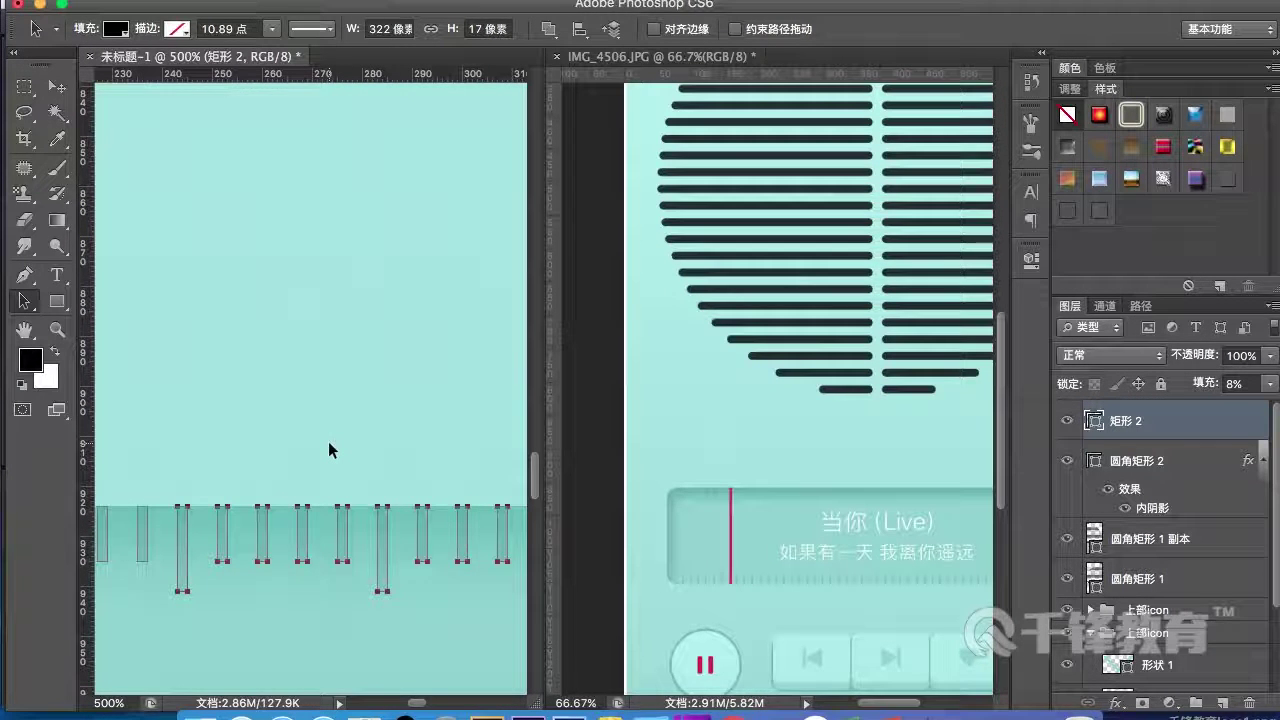
{"action": "scroll", "coordinate": [300, 450], "scroll_direction": "down", "scroll_amount": 4}
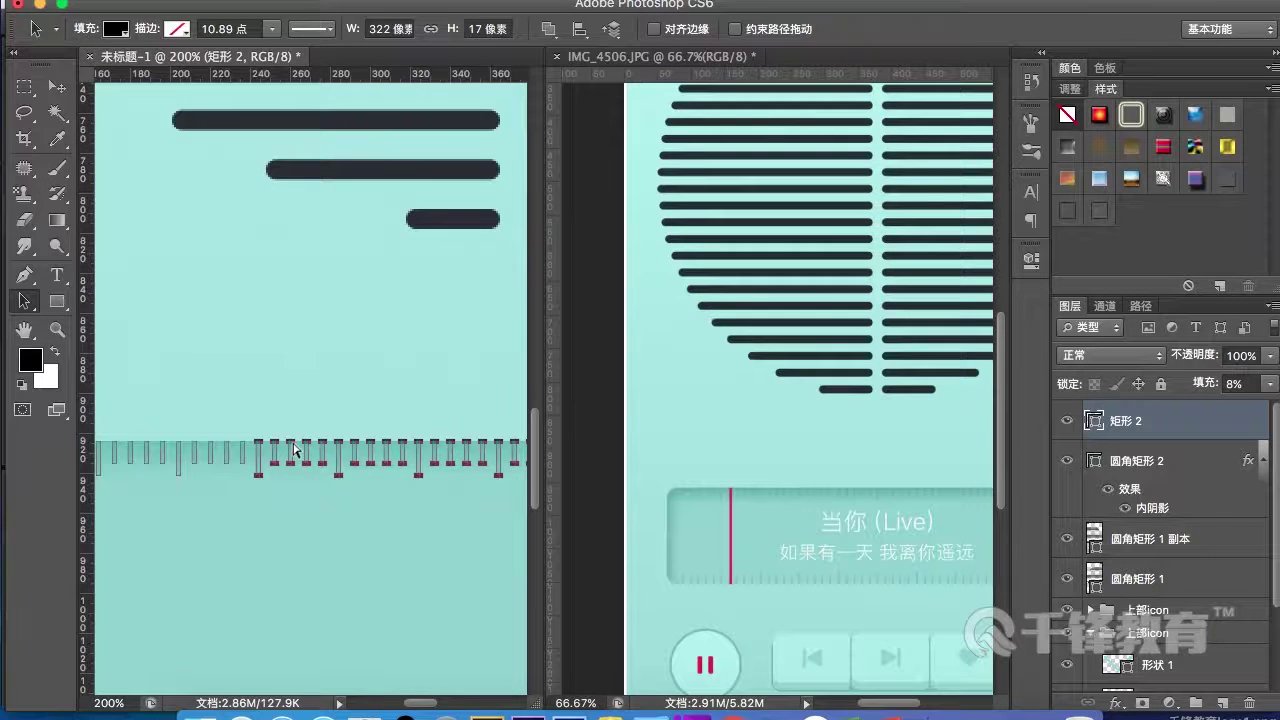
{"action": "scroll", "coordinate": [294, 449], "scroll_direction": "down", "scroll_amount": 4}
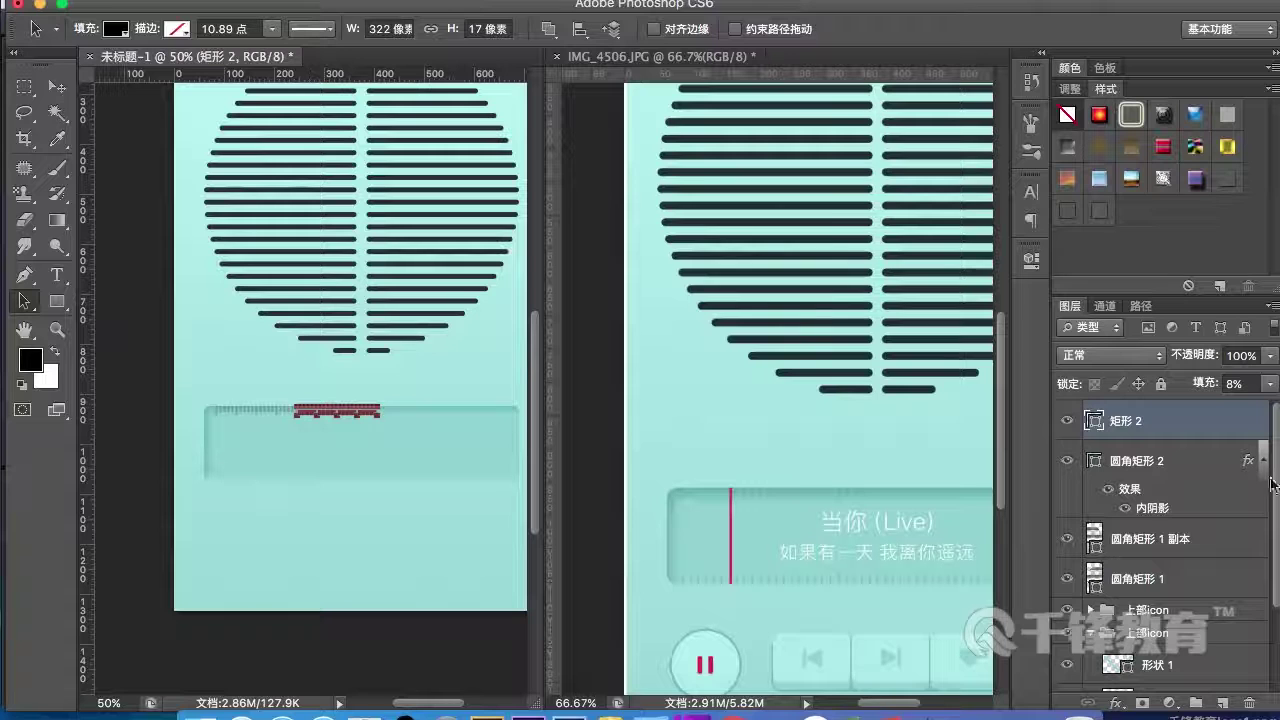
- Copy the whole tick row to the right along the panel's upper edge and nudge the copy 4 px left to keep even spacing
{"action": "left_click_drag", "start_coordinate": [143, 384], "coordinate": [427, 447]}
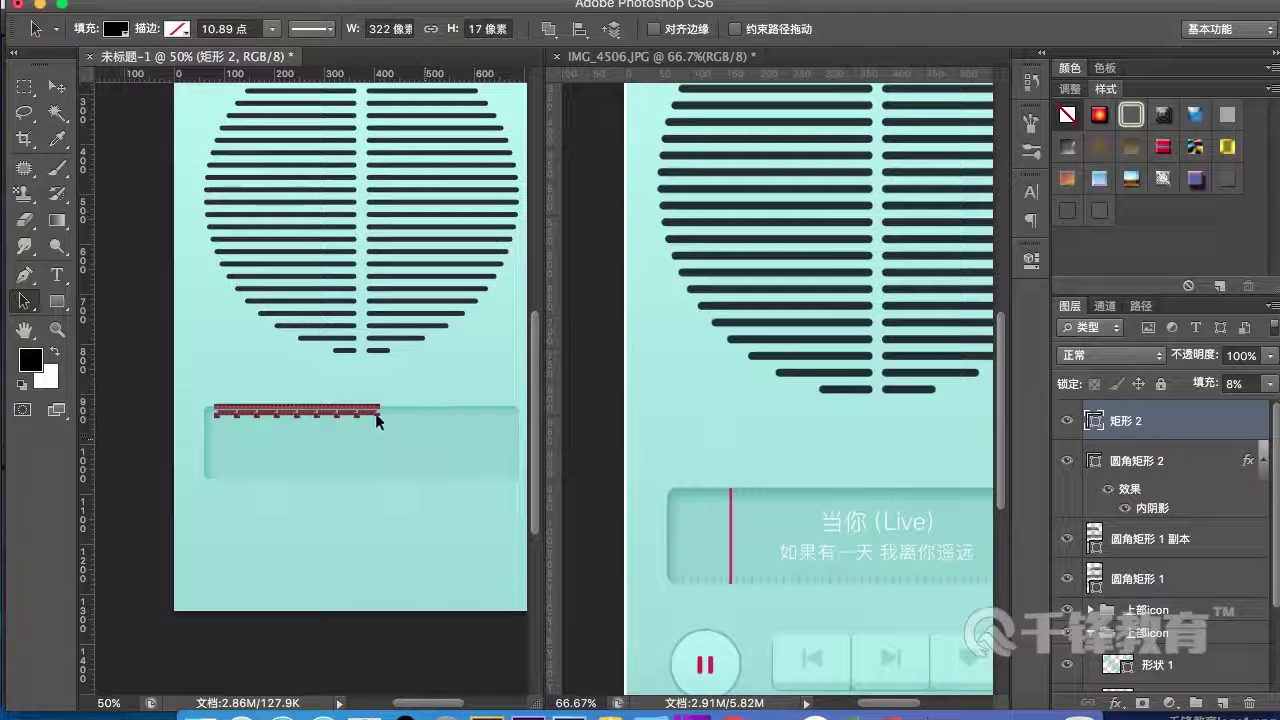
{"action": "left_click_drag", "start_coordinate": [369, 417], "coordinate": [279, 423]}
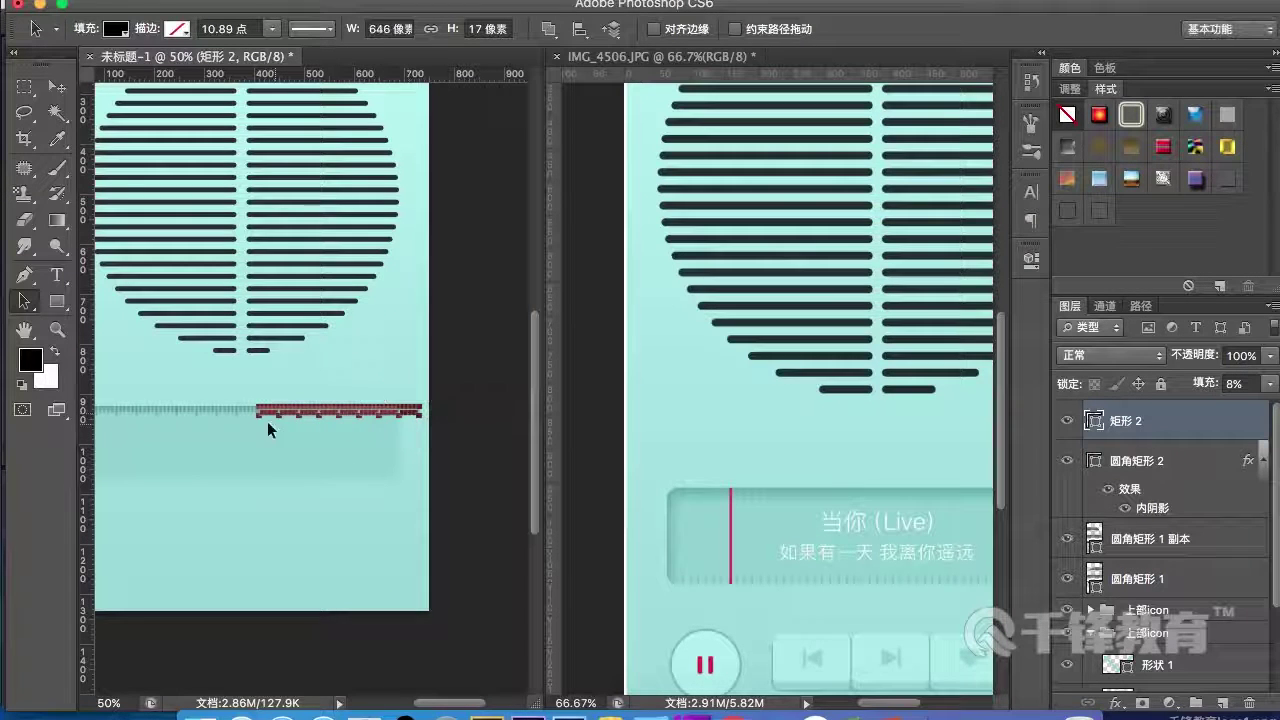
{"action": "key", "text": "ctrl+plus"}
{"action": "key", "text": "ctrl+plus"}
{"action": "key", "text": "ctrl+plus"}
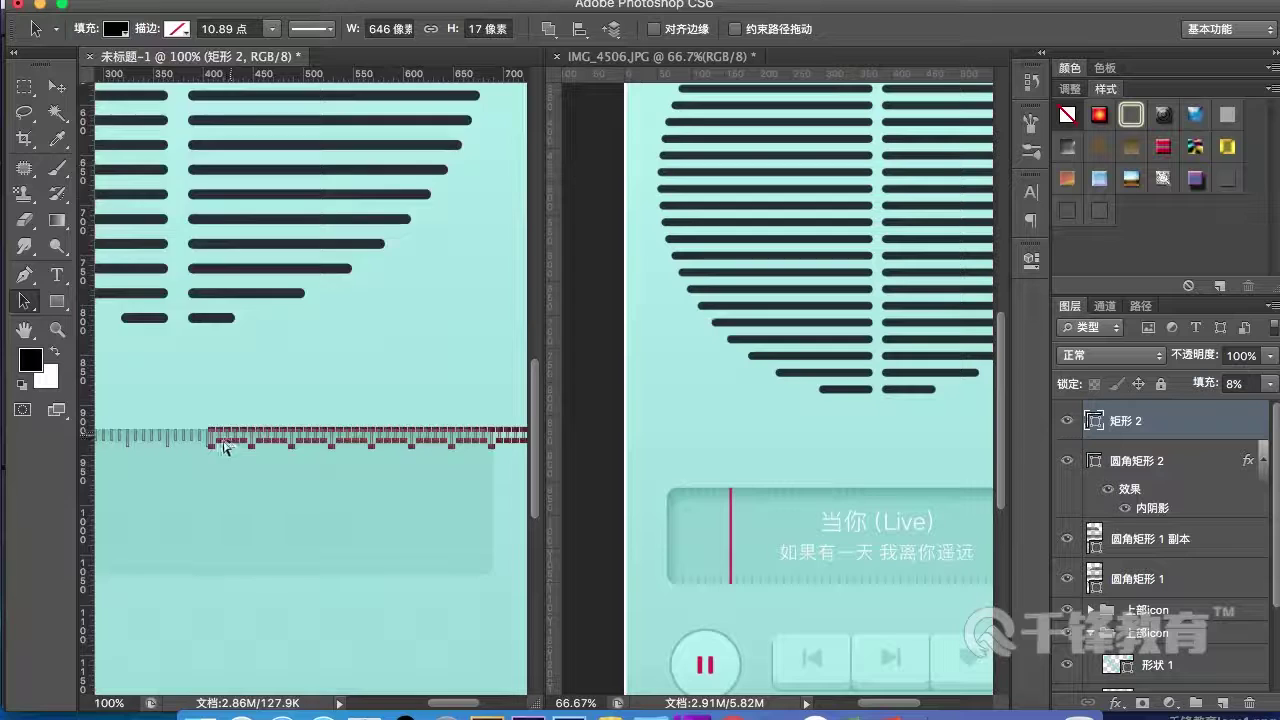
{"action": "key", "text": "ctrl+plus"}
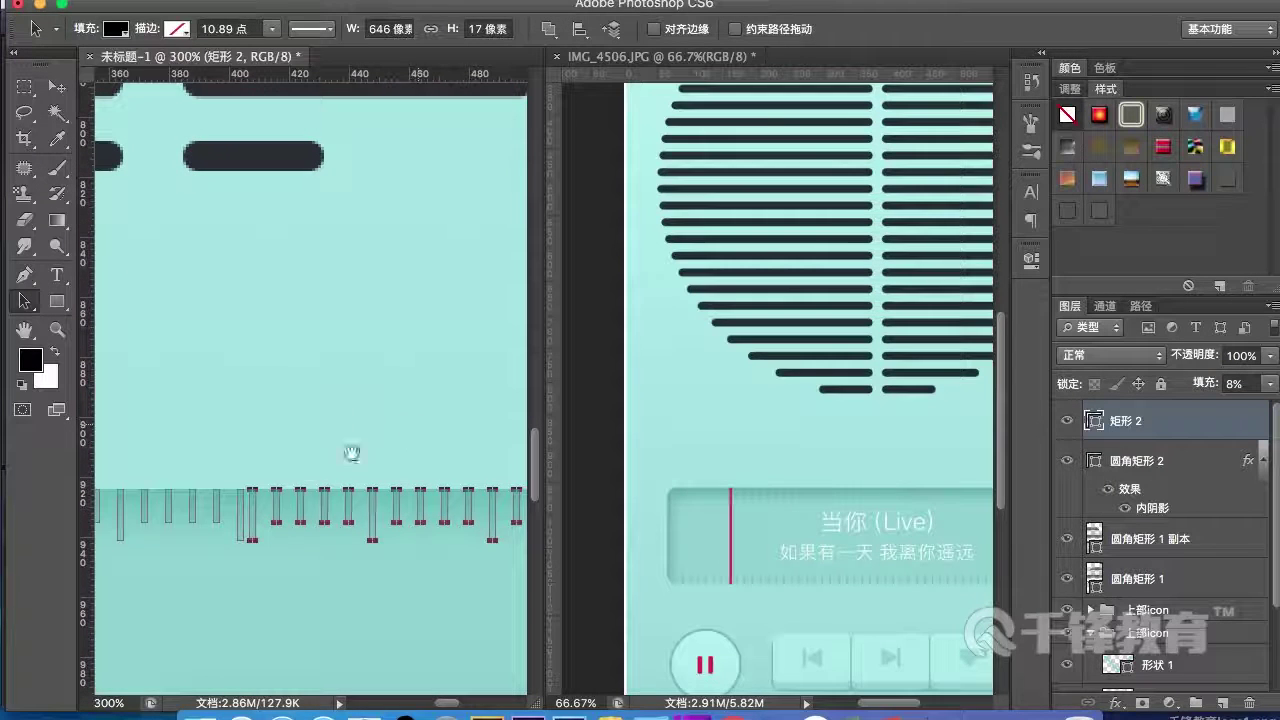
{"action": "key", "text": "Left"}
{"action": "key", "text": "Left"}
{"action": "key", "text": "Left"}
{"action": "key", "text": "Left"}
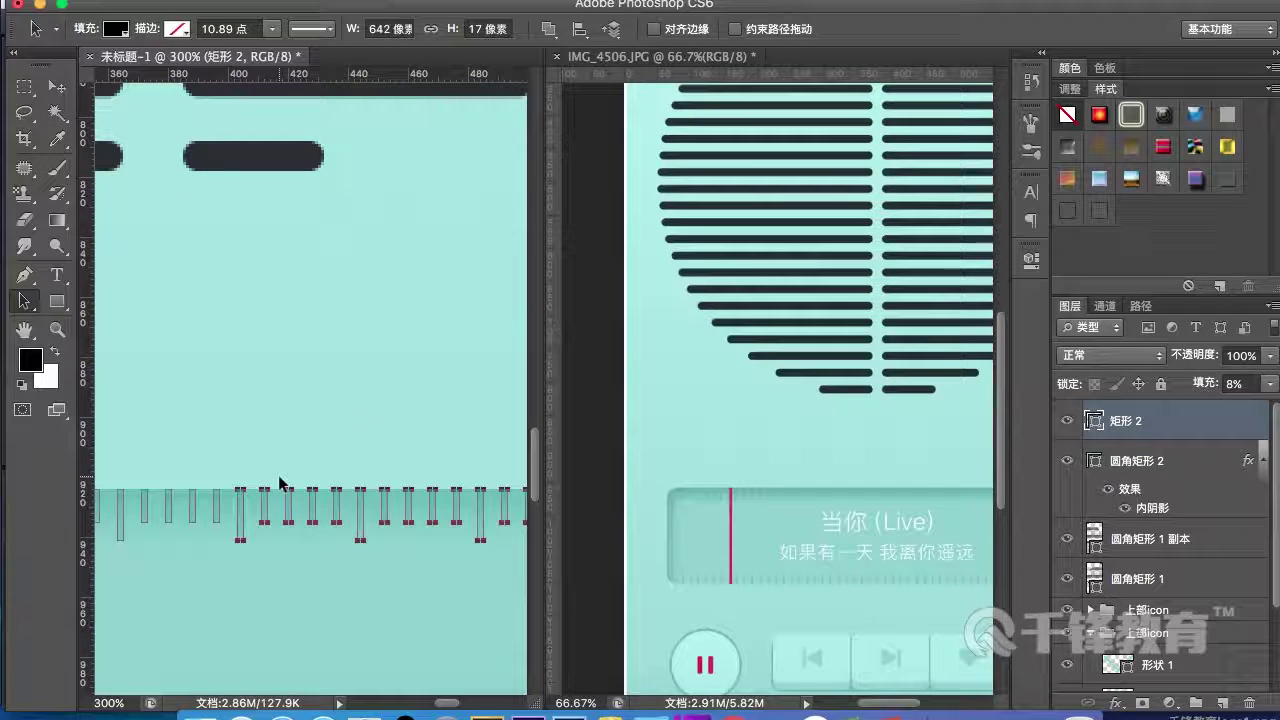
- Delete the surplus ticks that run past the right end of the panel
{"action": "key", "text": "ctrl+minus"}
{"action": "key", "text": "ctrl+minus"}
{"action": "key", "text": "ctrl+minus"}
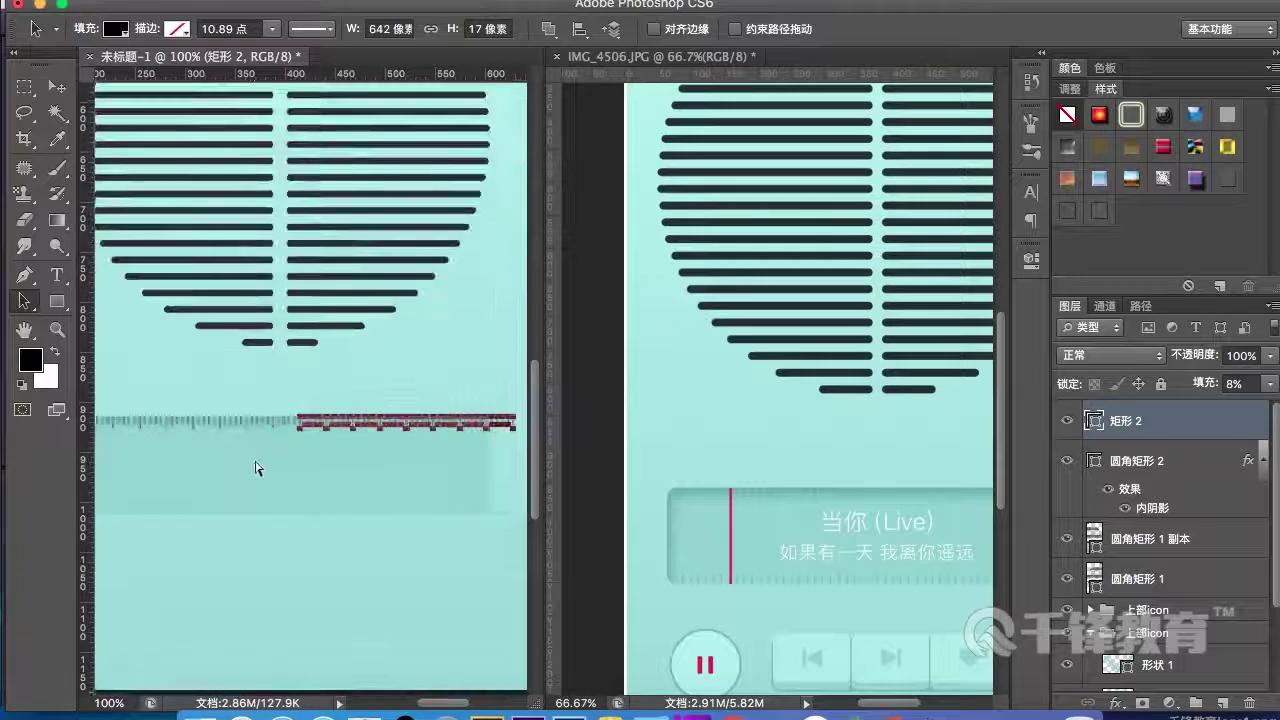
{"action": "left_click_drag", "start_coordinate": [440, 437], "coordinate": [320, 457]}
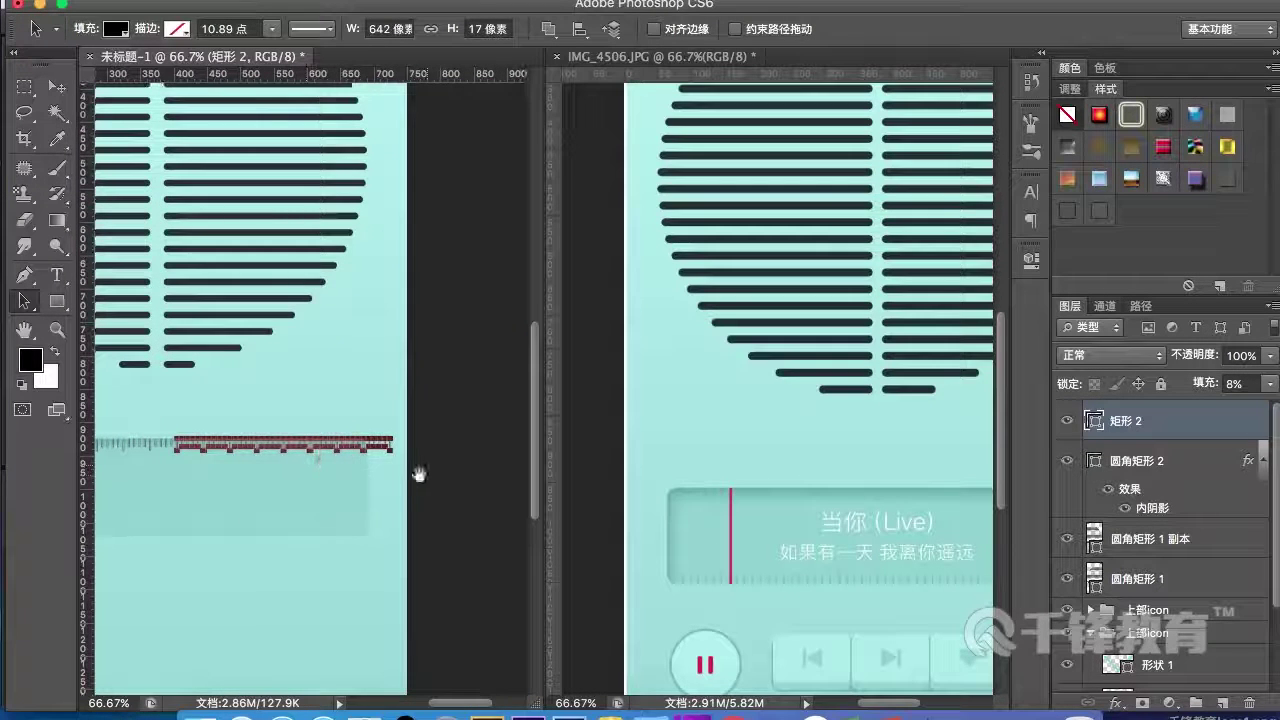
{"action": "left_click_drag", "start_coordinate": [439, 482], "coordinate": [360, 413]}
{"action": "key", "text": "Delete"}
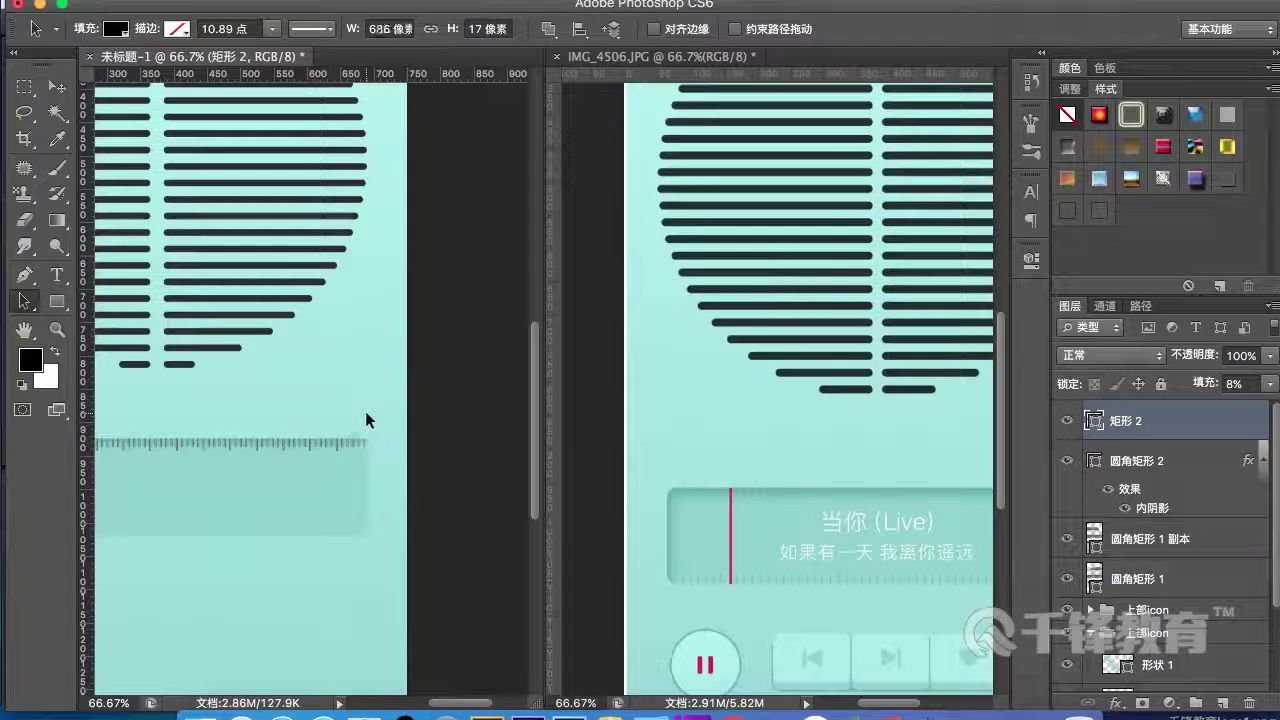
{"action": "left_click_drag", "start_coordinate": [250, 415], "coordinate": [378, 414]}
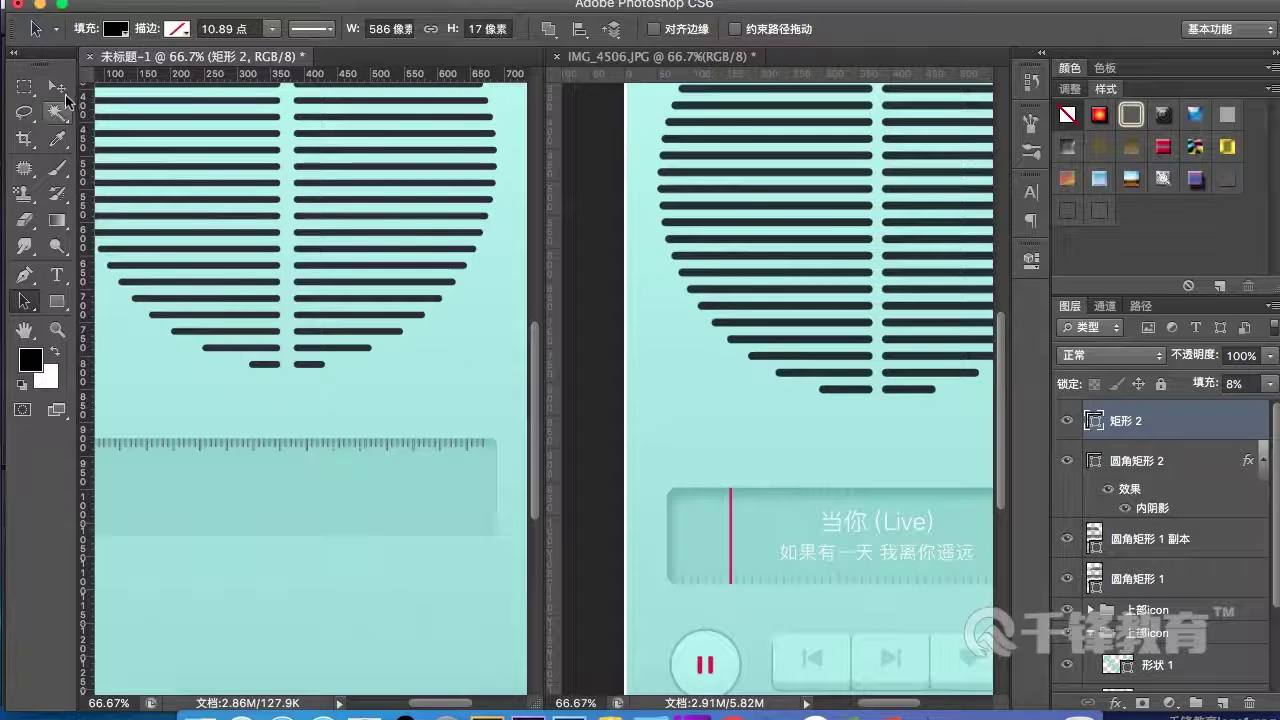
- Duplicate the tick row's layer (矩形 2) and flip the copy vertically
{"action": "left_click", "coordinate": [57, 88]}
{"action": "left_click", "coordinate": [386, 522]}
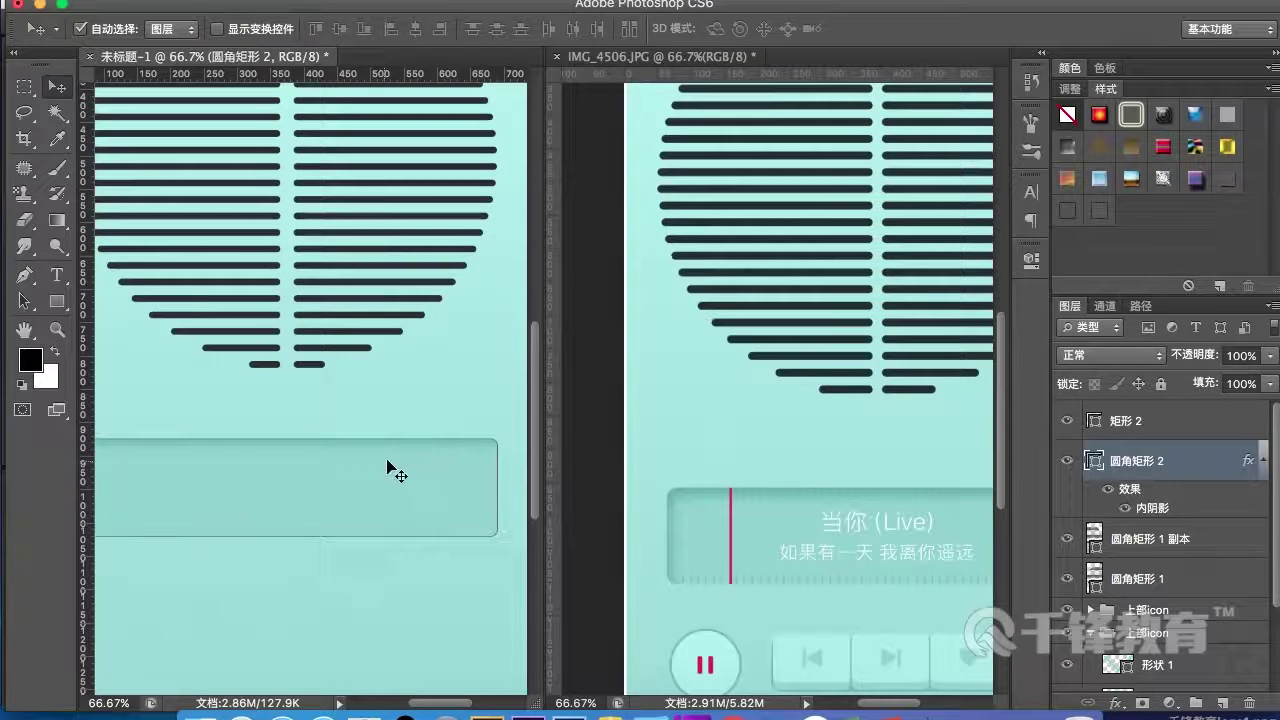
{"action": "scroll", "coordinate": [480, 460], "scroll_direction": "left", "scroll_amount": 3}
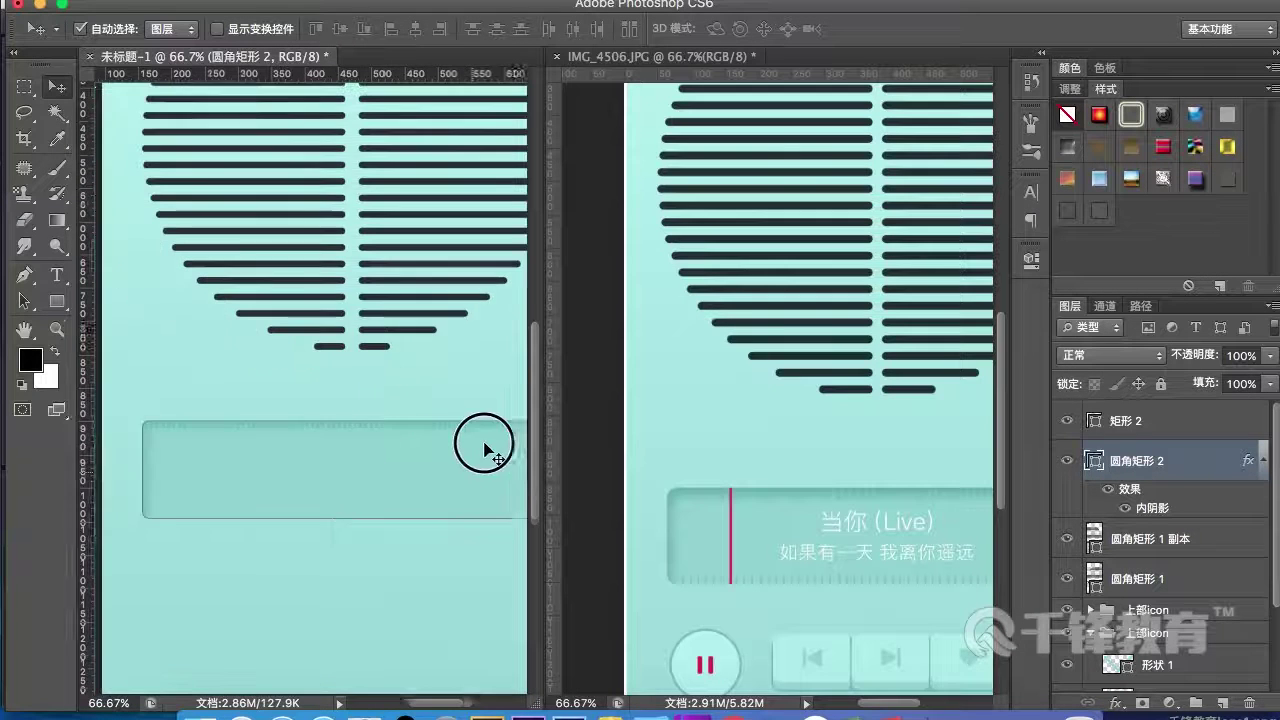
{"action": "left_click", "coordinate": [1115, 425]}
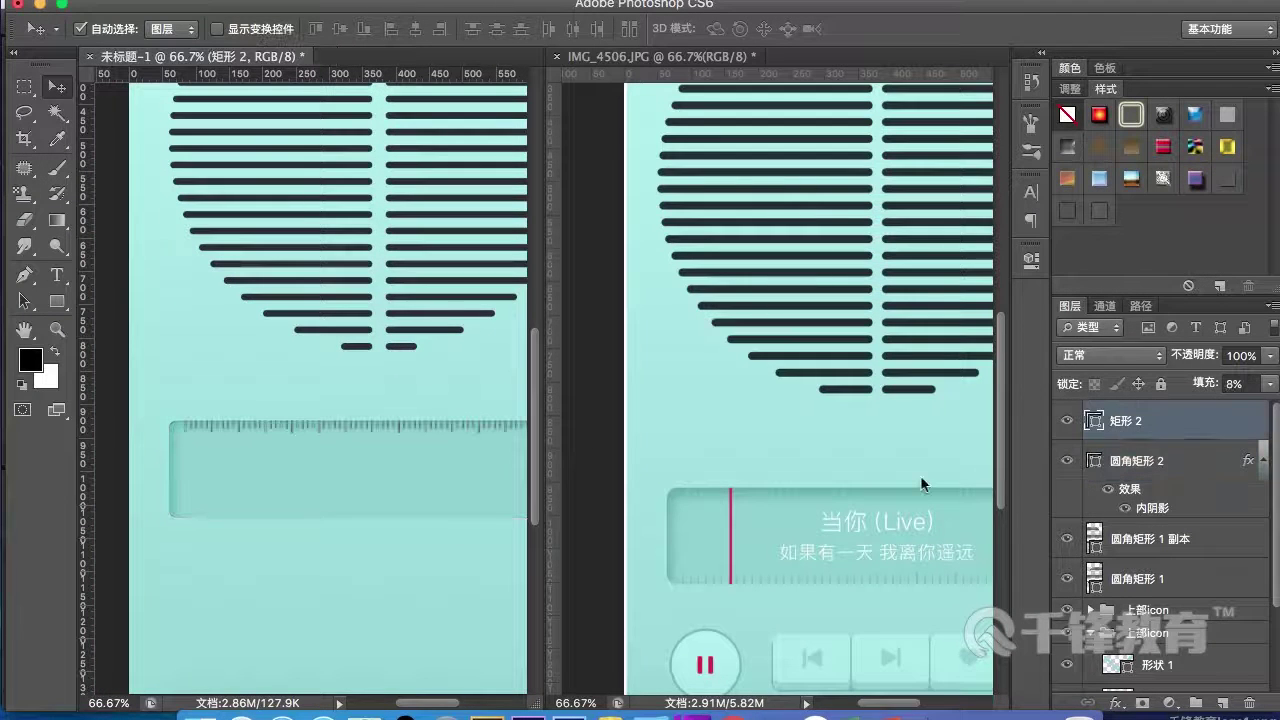
{"action": "double_click", "coordinate": [1145, 422]}
{"action": "left_click", "coordinate": [1181, 433]}
{"action": "left_click_drag", "start_coordinate": [1182, 432], "coordinate": [1160, 467]}
{"action": "key", "text": "ctrl+t"}
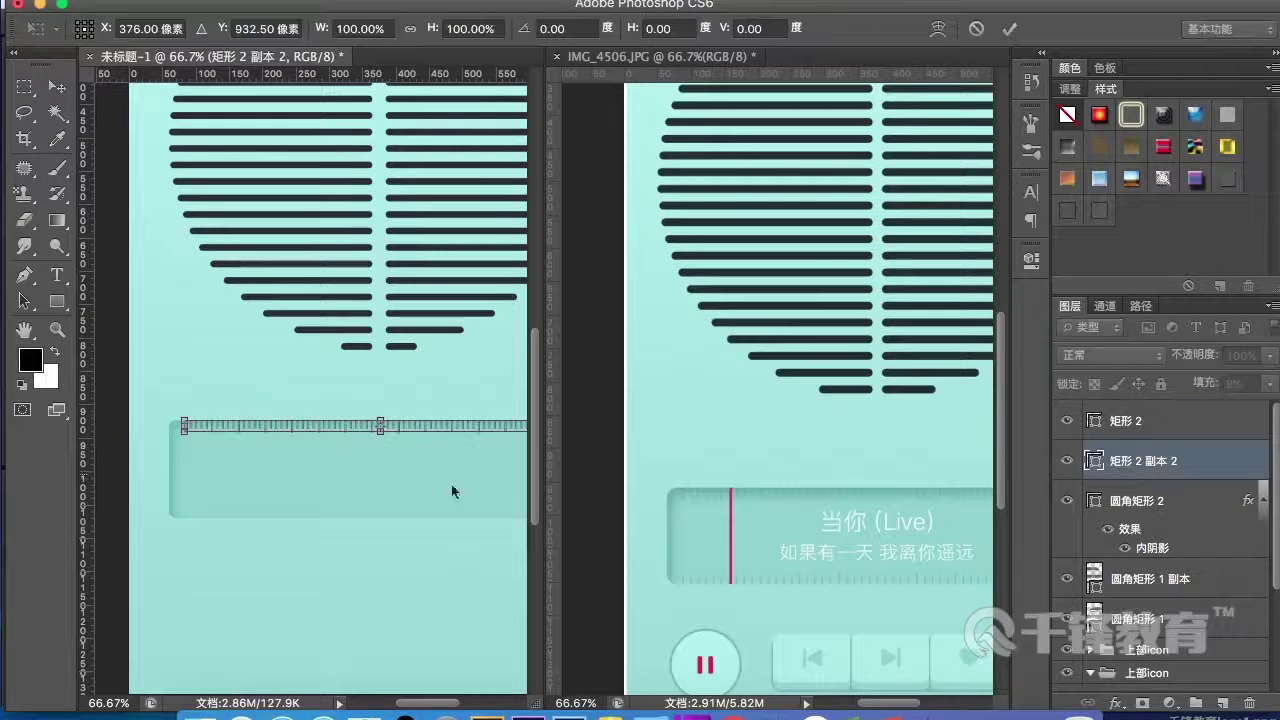
{"action": "right_click", "coordinate": [438, 458]}
{"action": "left_click", "coordinate": [490, 693]}
{"action": "key", "text": "Return"}
- Move the flipped tick row straight down onto the panel's lower edge
{"action": "key", "text": "shift+Down"}
{"action": "key", "text": "shift+Down"}
{"action": "key", "text": "shift+Down"}
{"action": "key", "text": "shift+Down"}
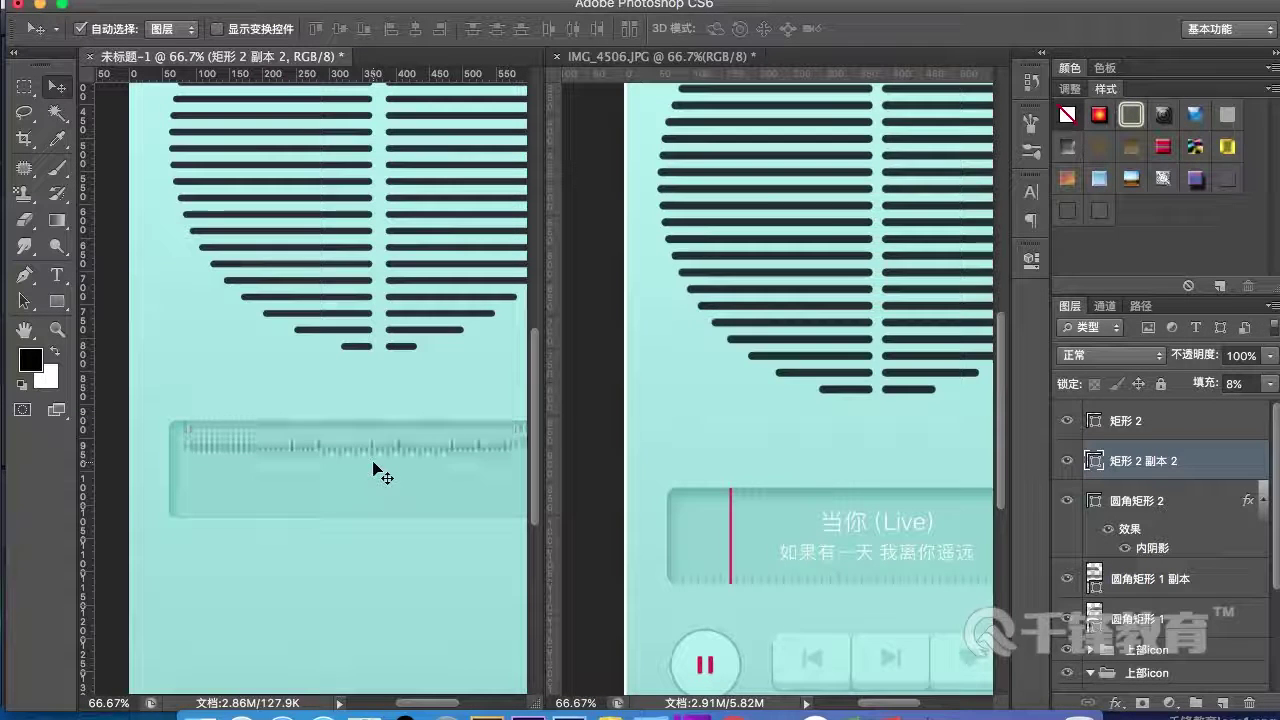
{"action": "key", "text": "shift+Down"}
{"action": "key", "text": "shift+Down"}
{"action": "key", "text": "shift+Down"}
{"action": "key", "text": "shift+Down"}
{"action": "key", "text": "shift+Down"}
{"action": "key", "text": "shift+Down"}
{"action": "key", "text": "shift+Down"}
{"action": "key", "text": "shift+Down"}
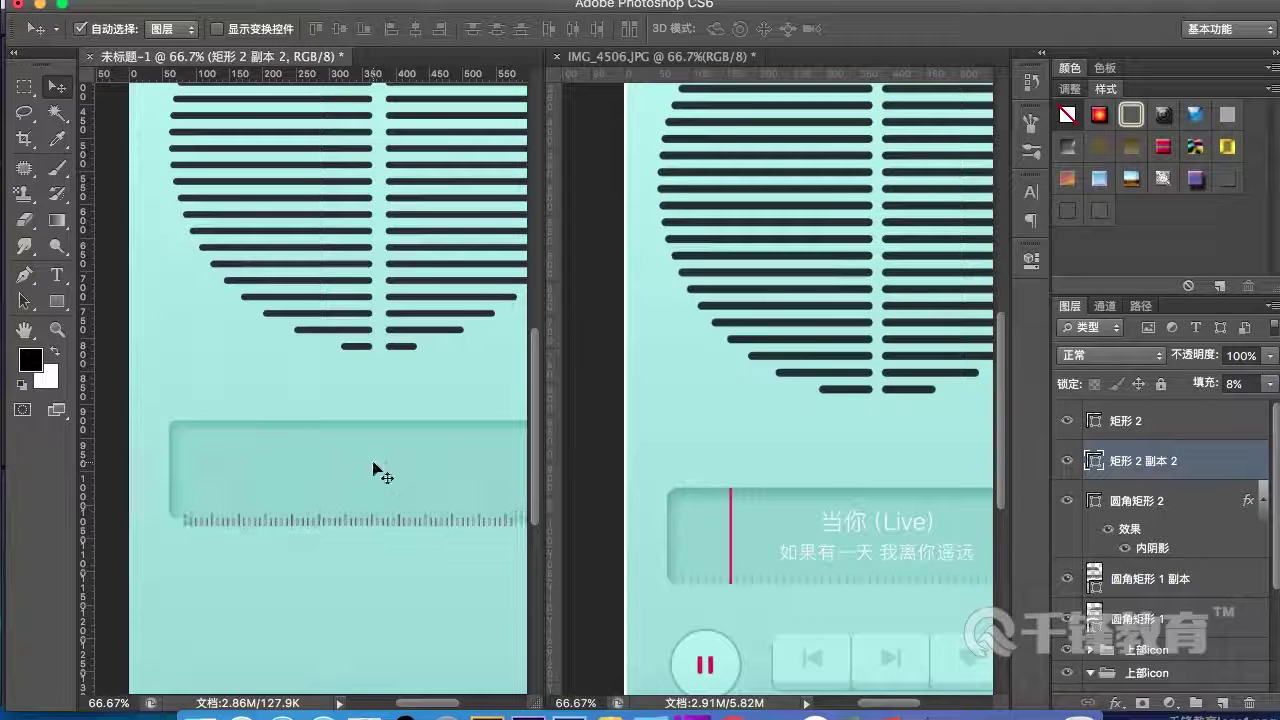
{"action": "key", "text": "shift+Down"}
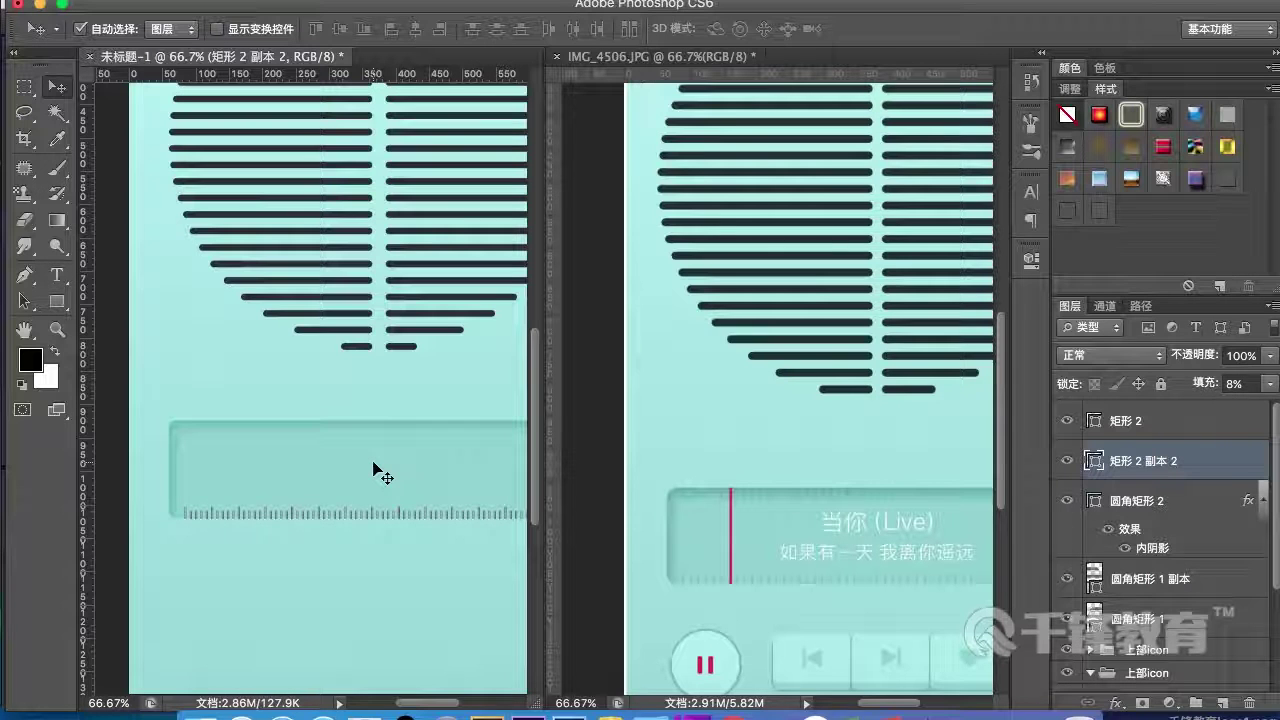
- Examine up close and at full size how both tick rows sit on the panel's upper and lower edges
{"action": "key", "text": "super+plus"}
{"action": "key", "text": "super+plus"}
{"action": "left_click_drag", "start_coordinate": [353, 605], "coordinate": [341, 338]}
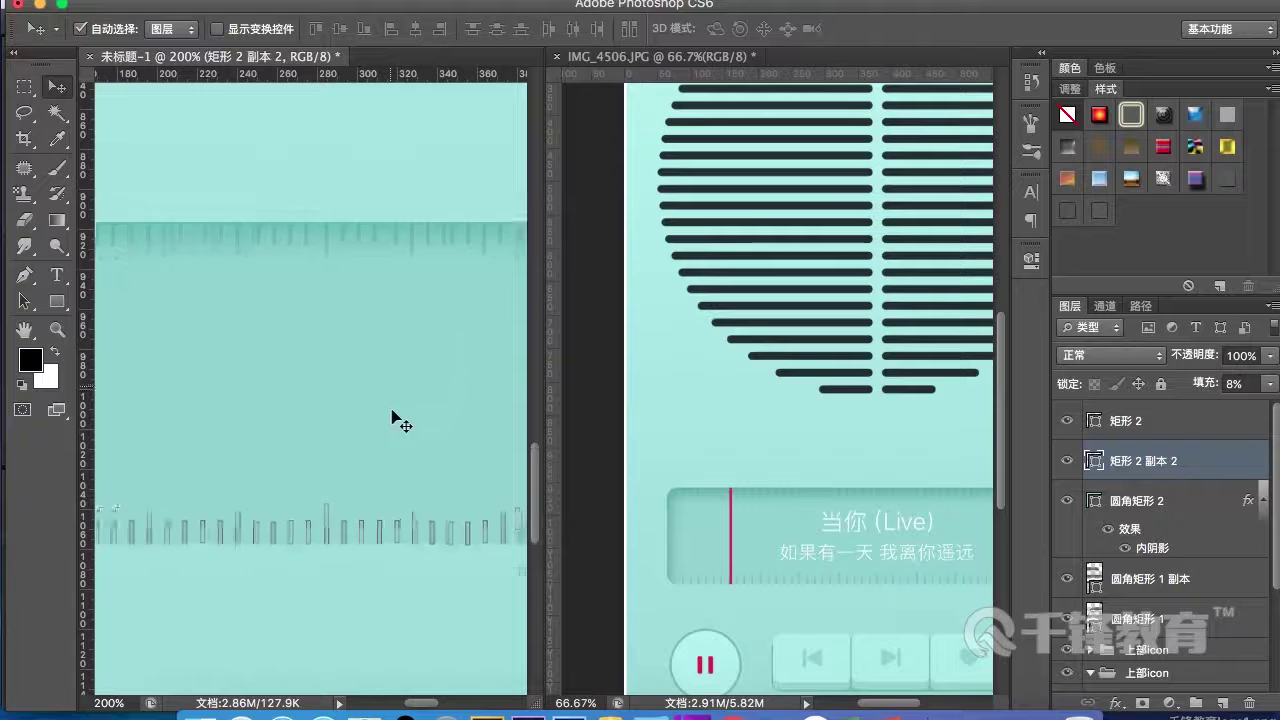
{"action": "key", "text": "super+plus"}
{"action": "left_click", "coordinate": [466, 619]}
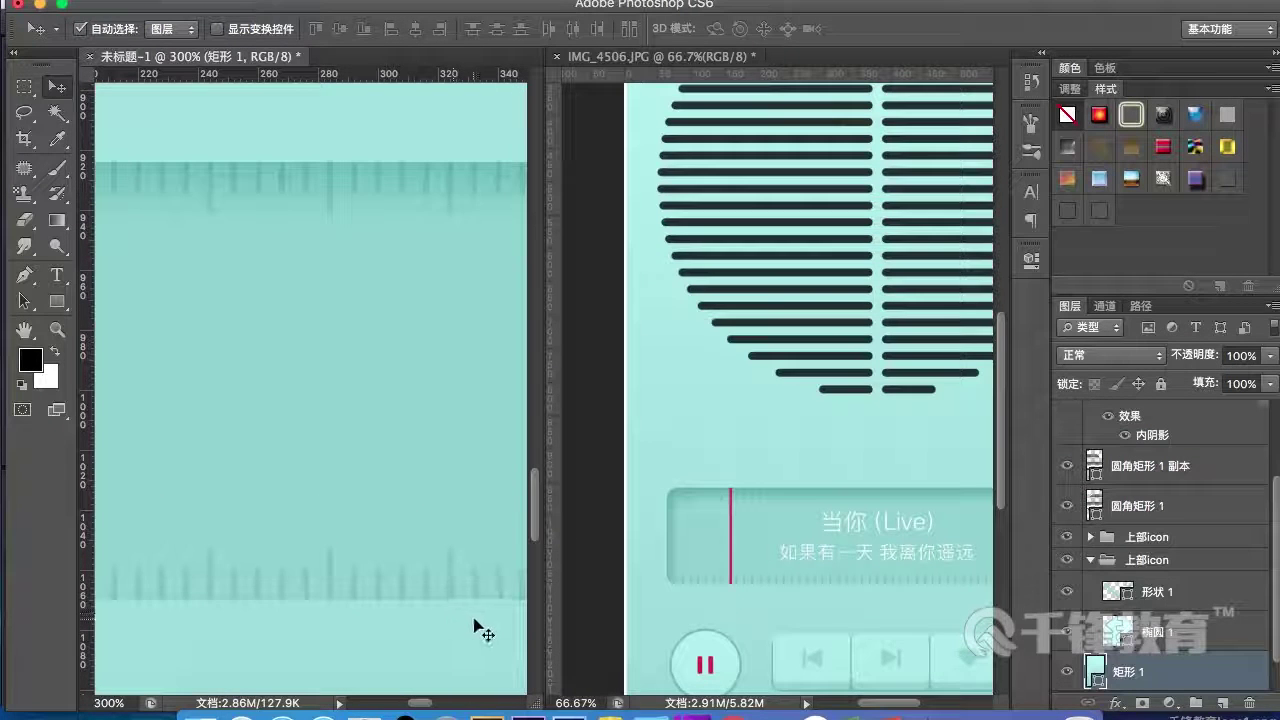
{"action": "key", "text": "super+minus"}
{"action": "key", "text": "super+minus"}
{"action": "key", "text": "super+minus"}
{"action": "key", "text": "super+minus"}
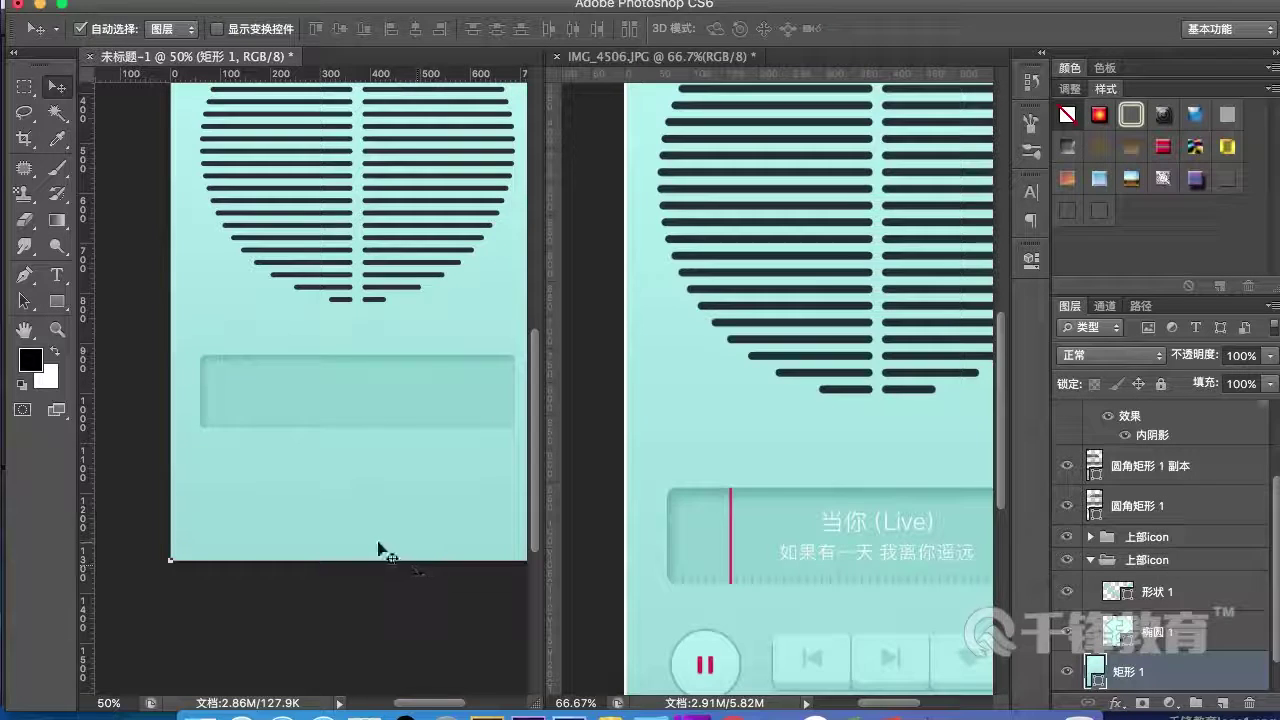
{"action": "key", "text": "super+plus"}
{"action": "key", "text": "super+plus"}
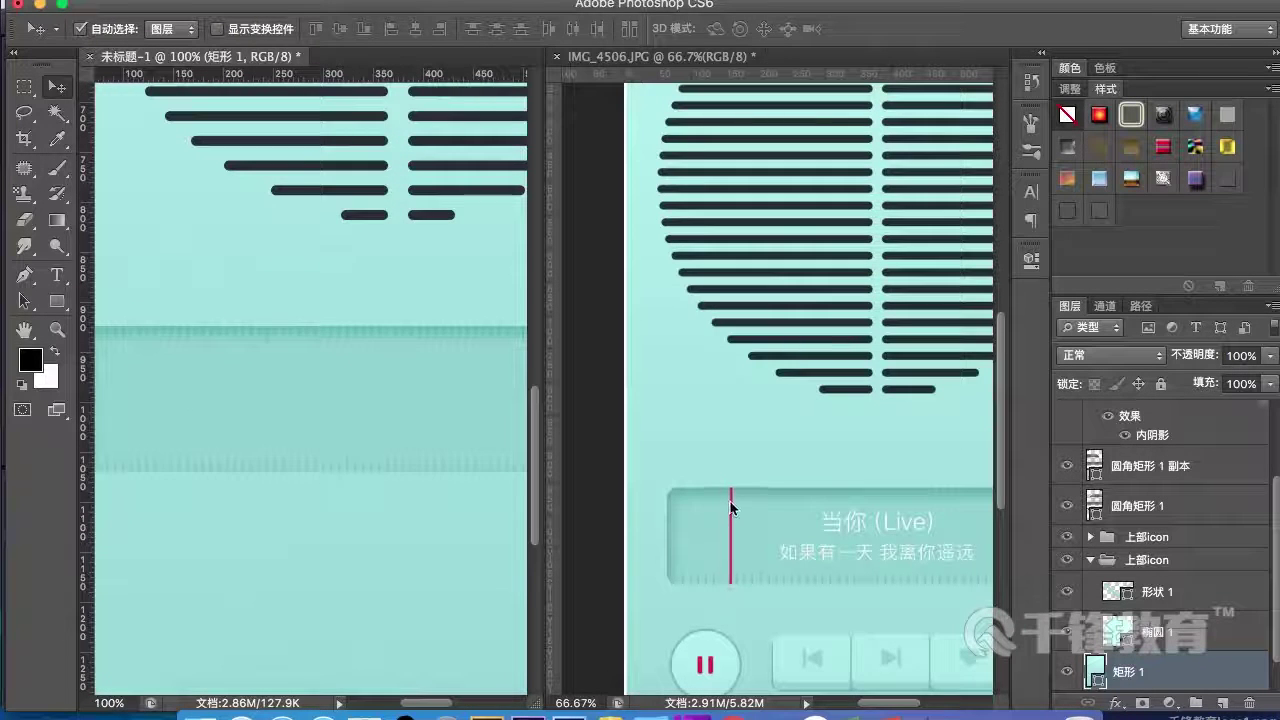
- Draw a vertical rectangle about 5 px wide and 149 px high across the panel near its left end, with its layer above the ticks
{"action": "left_click", "coordinate": [60, 306]}
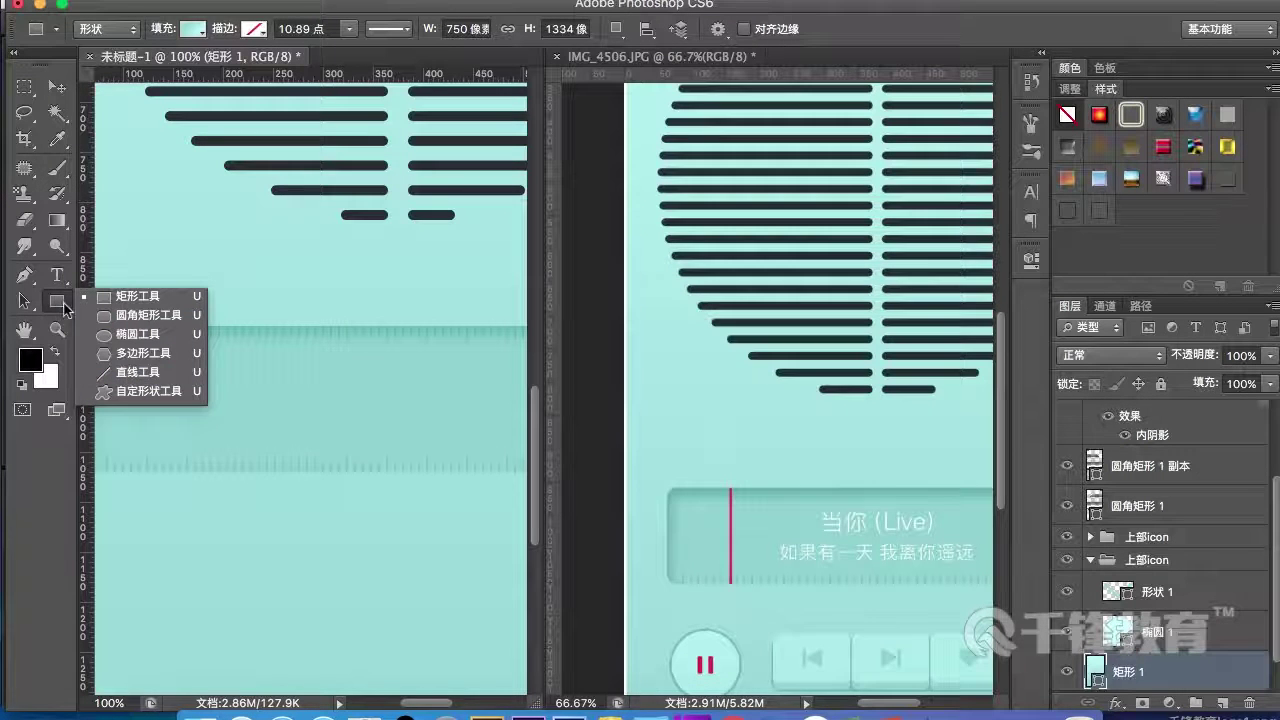
{"action": "left_click", "coordinate": [130, 297]}
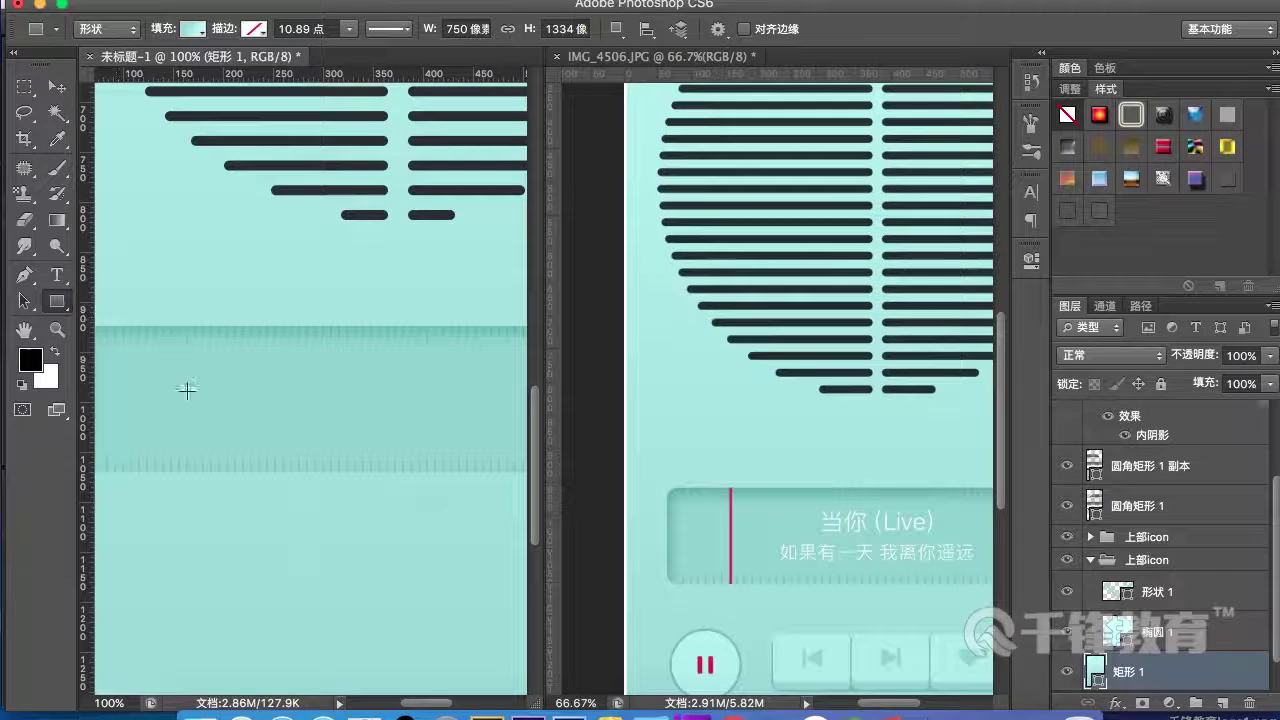
{"action": "left_click", "coordinate": [152, 326]}
{"action": "left_click_drag", "start_coordinate": [162, 434], "coordinate": [156, 473]}
{"action": "scroll", "coordinate": [350, 450], "scroll_direction": "up", "scroll_amount": 1}
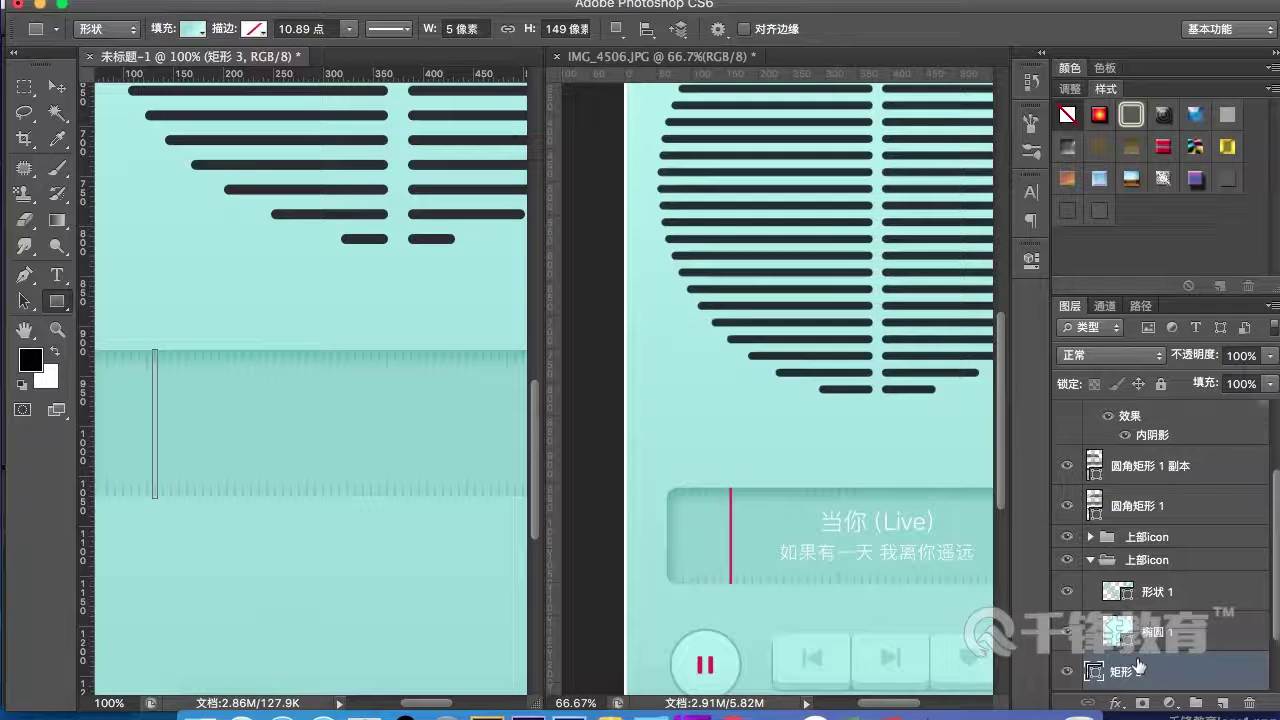
{"action": "scroll", "coordinate": [1160, 550], "scroll_direction": "up", "scroll_amount": 3}
- Replace the vertical line's gradient fill with a solid #984861 sampled from the tuning indicator in the reference image
{"action": "double_click", "coordinate": [1093, 426]}
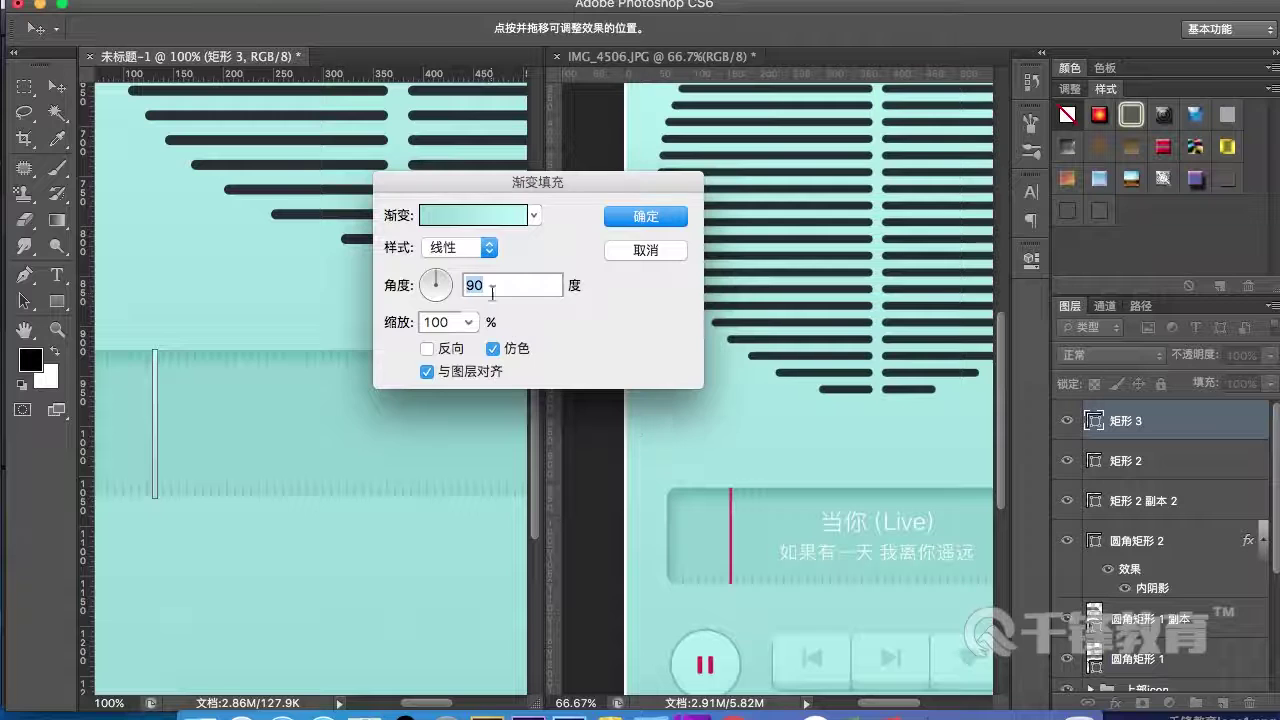
{"action": "key", "text": "Return"}
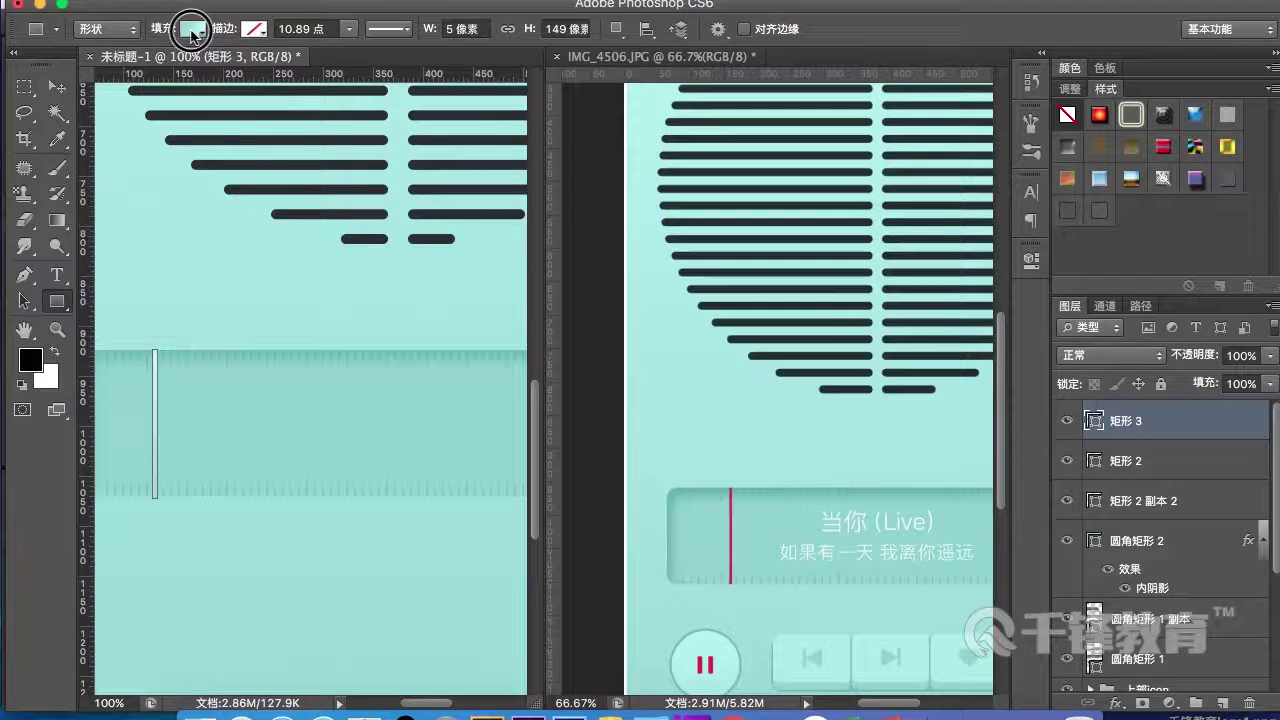
{"action": "left_click", "coordinate": [192, 35]}
{"action": "left_click", "coordinate": [147, 68]}
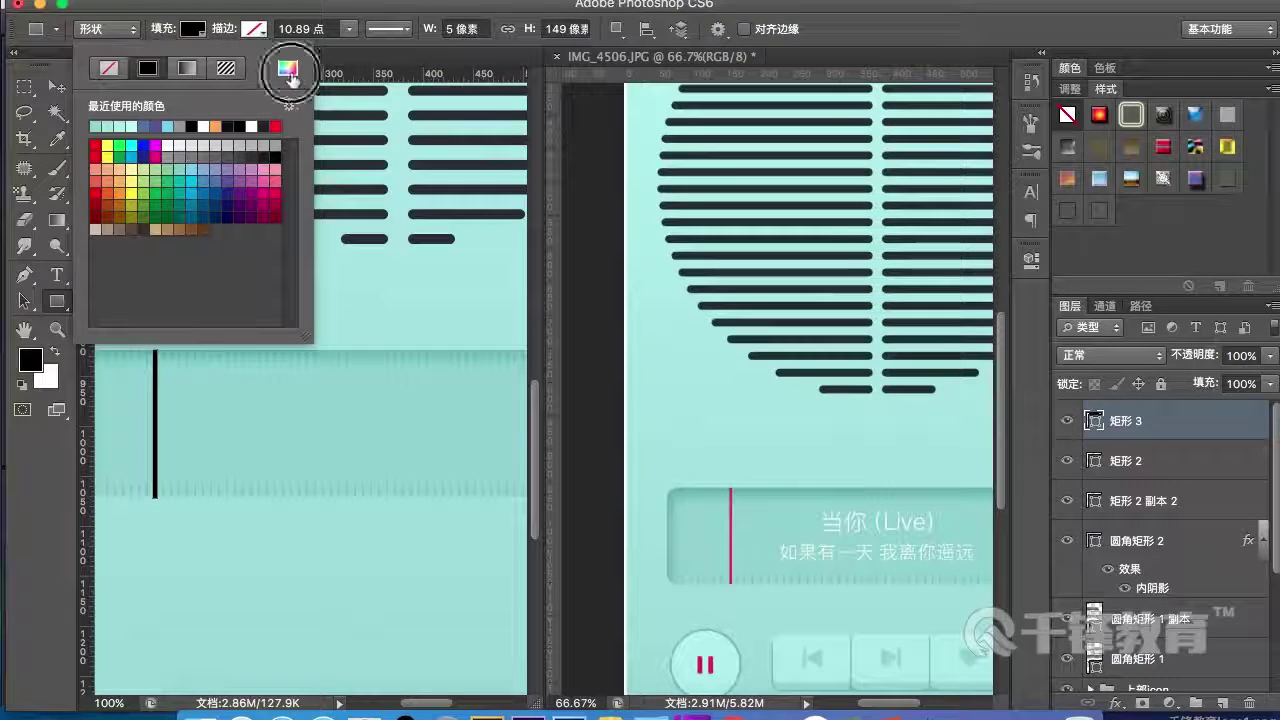
{"action": "left_click", "coordinate": [288, 70]}
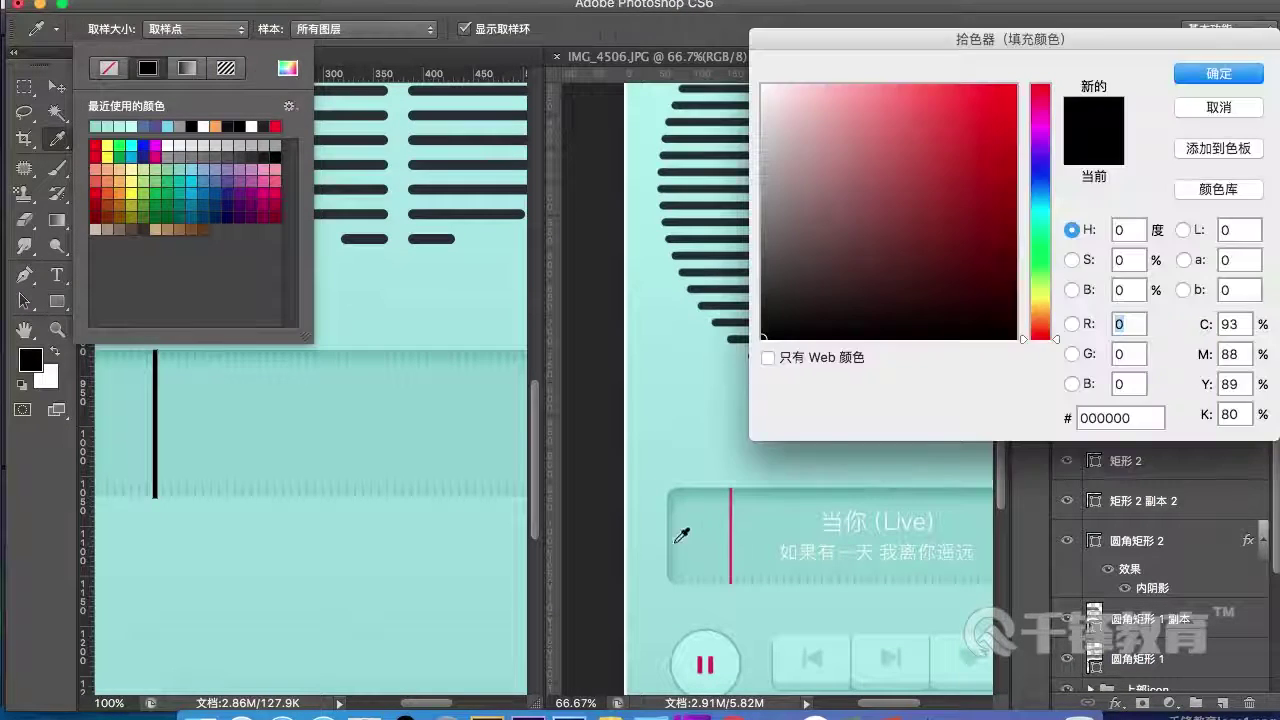
{"action": "left_click", "coordinate": [731, 520]}
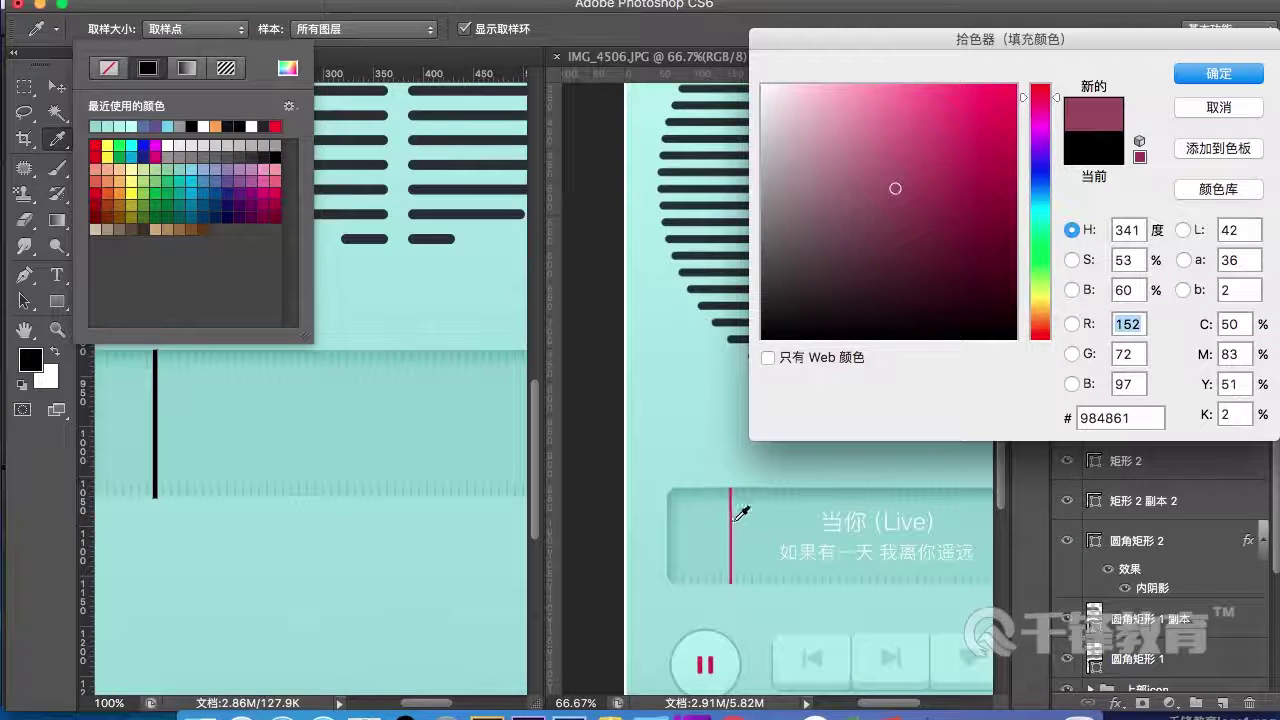
{"action": "scroll", "coordinate": [848, 260], "scroll_direction": "up", "scroll_amount": 3}
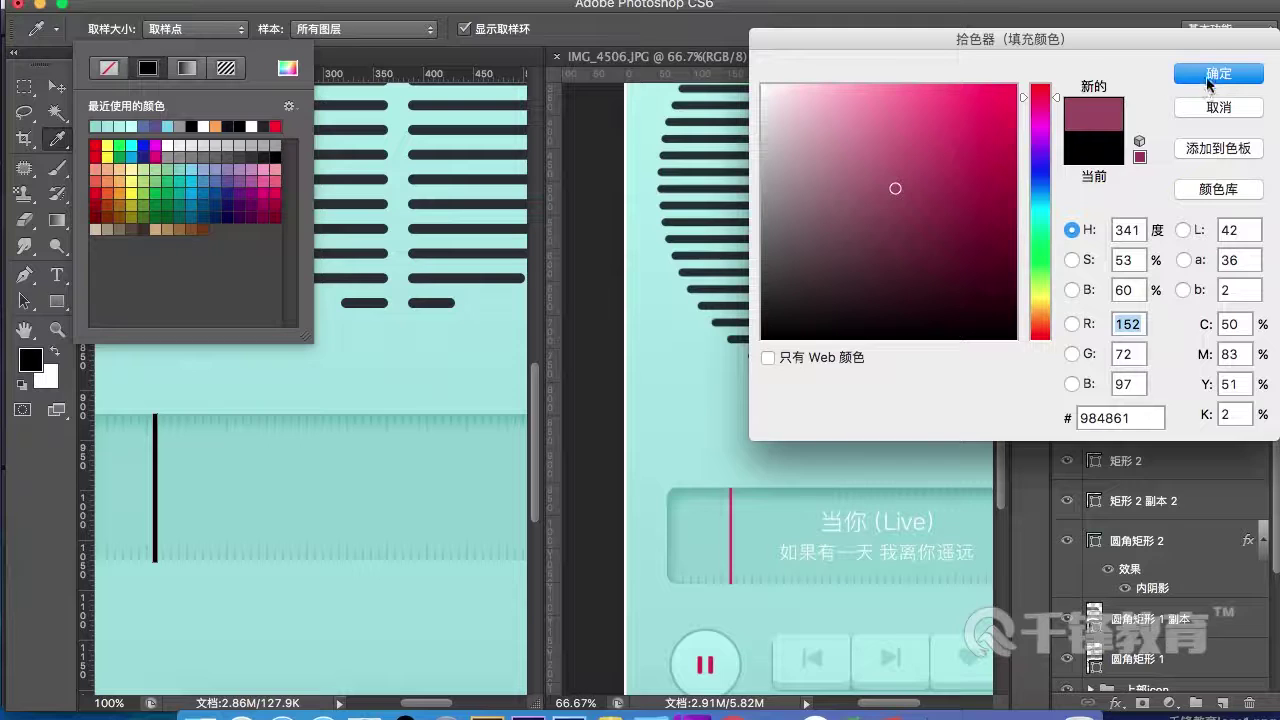
{"action": "left_click", "coordinate": [1210, 73]}
- Set the foreground colour to #d52a5e, sampled from the indicator line in the enlarged reference image
{"action": "left_click_drag", "start_coordinate": [196, 474], "coordinate": [278, 430]}
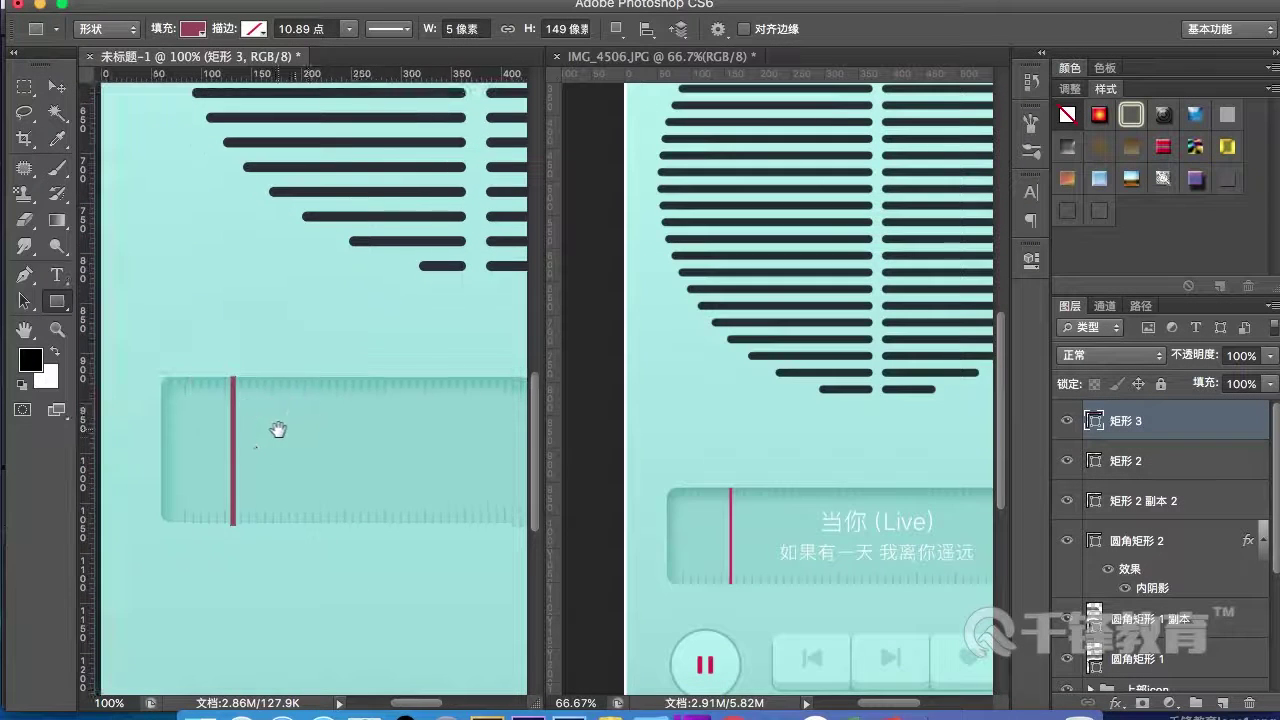
{"action": "left_click", "coordinate": [57, 90]}
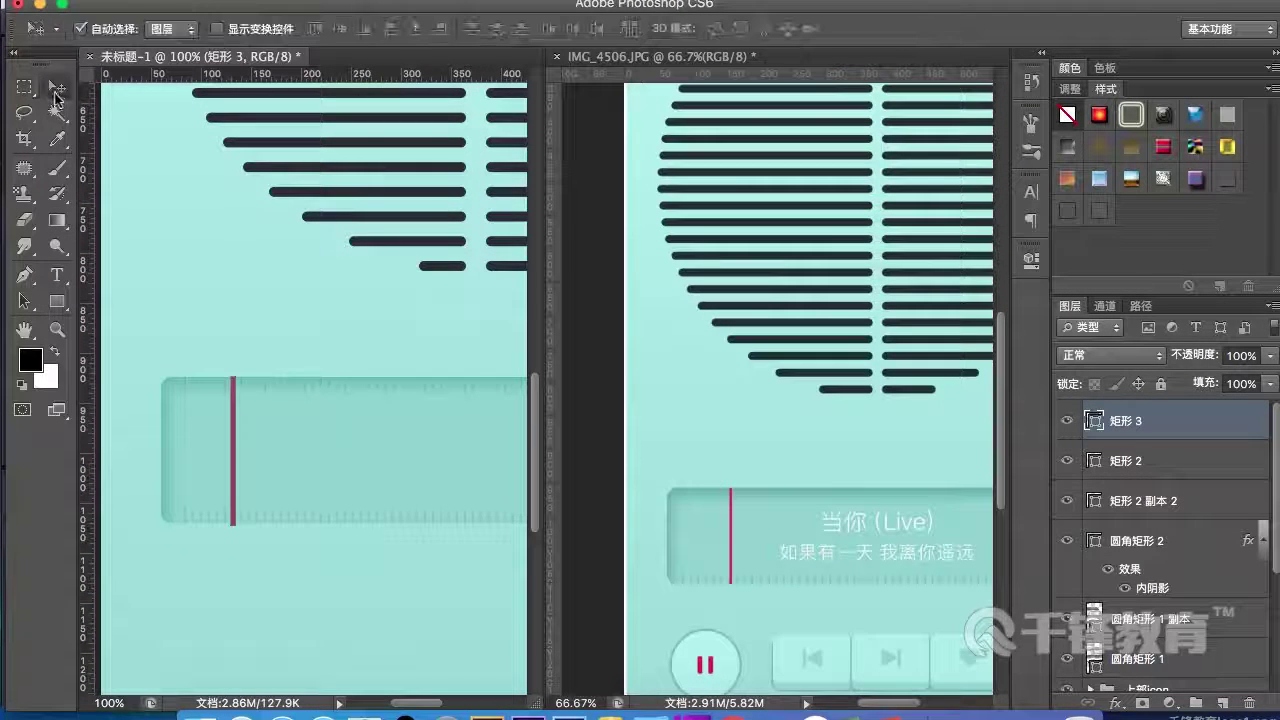
{"action": "key", "text": "super+equal"}
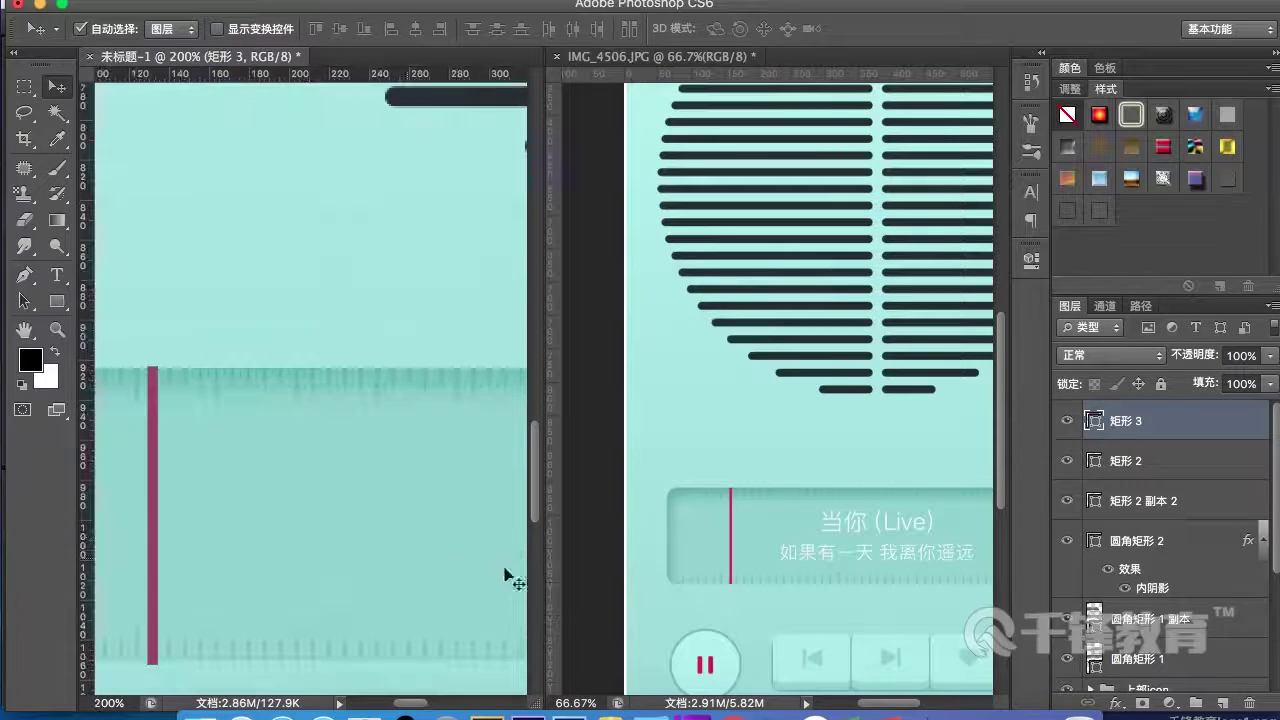
{"action": "left_click", "coordinate": [720, 580]}
{"action": "key", "text": "super+equal"}
{"action": "key", "text": "super+equal"}
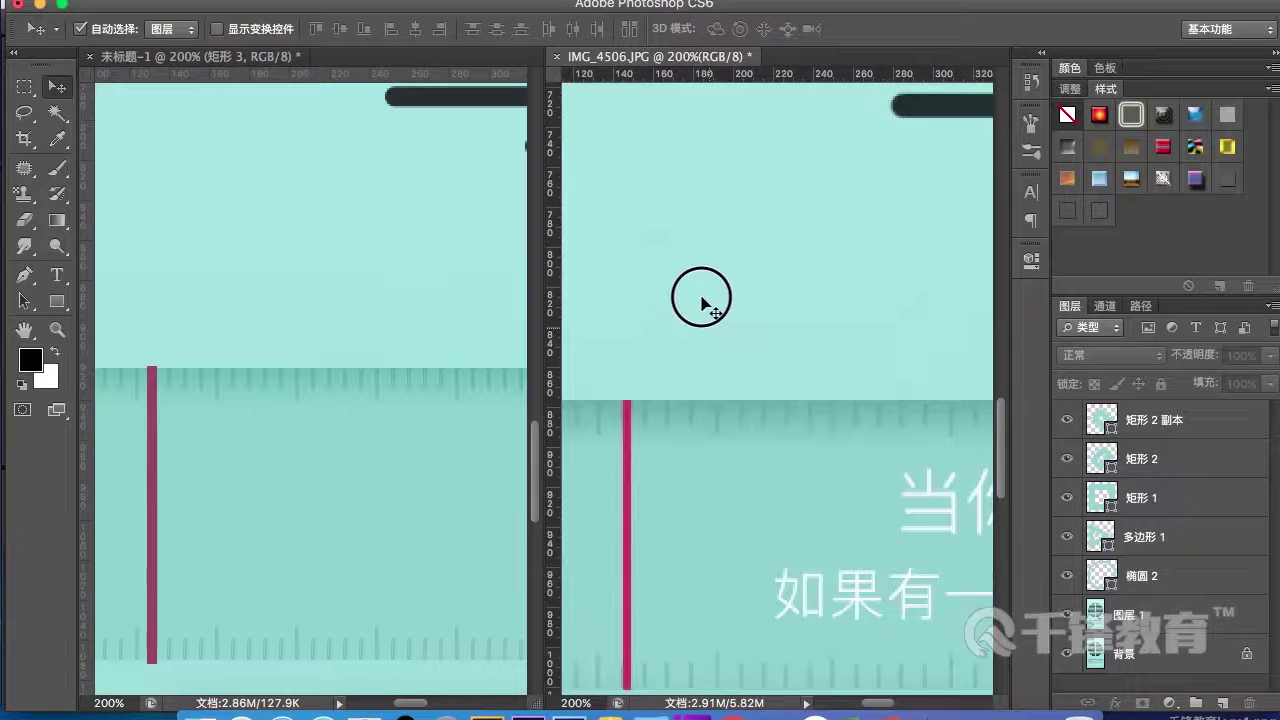
{"action": "scroll", "coordinate": [701, 300], "scroll_direction": "down", "scroll_amount": 2}
{"action": "scroll", "coordinate": [518, 342], "scroll_direction": "up", "scroll_amount": 2}
{"action": "left_click", "coordinate": [30, 358]}
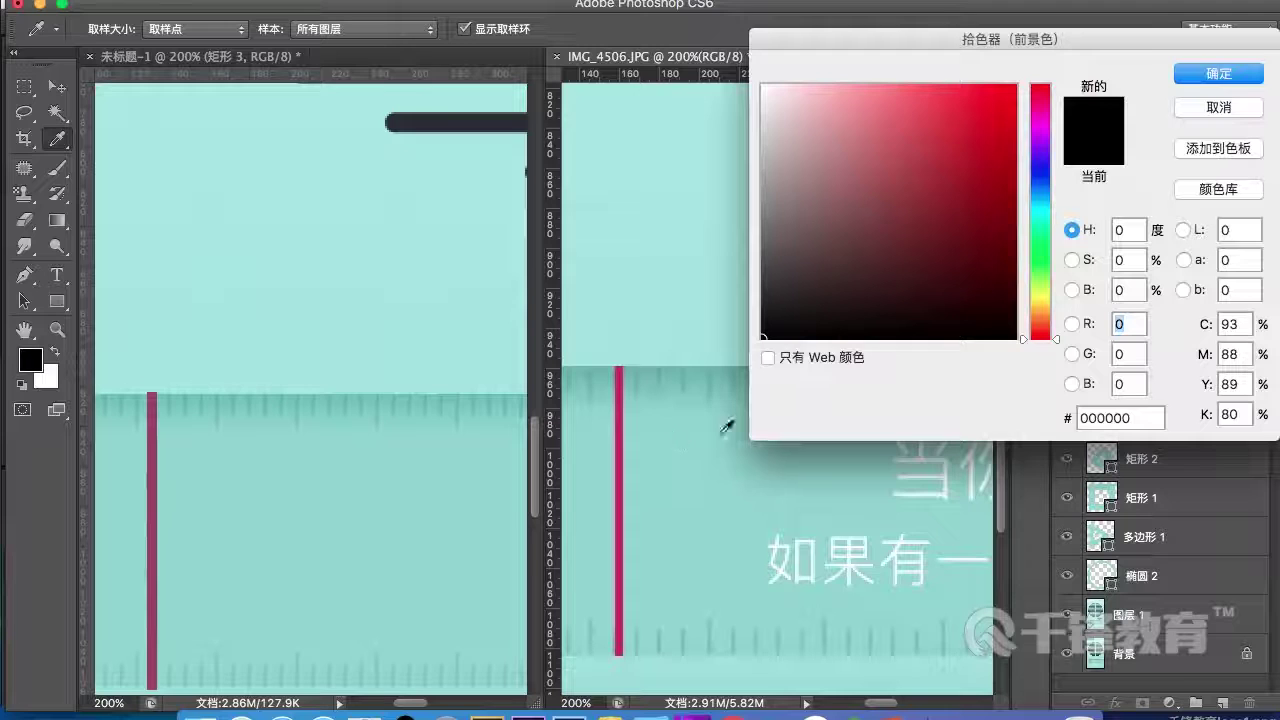
{"action": "left_click", "coordinate": [625, 420]}
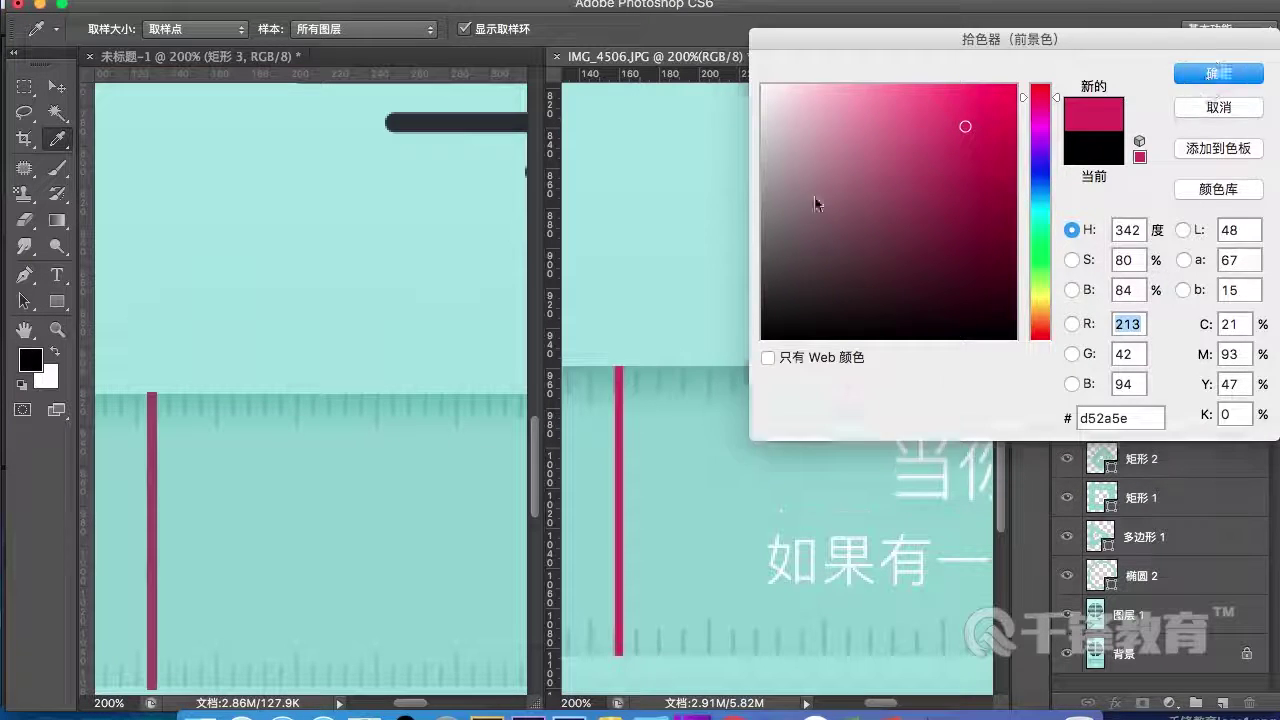
{"action": "left_click", "coordinate": [1210, 74]}
- Recolour the vertical line's shape layer with the #d52a5e foreground colour
{"action": "left_click", "coordinate": [157, 449]}
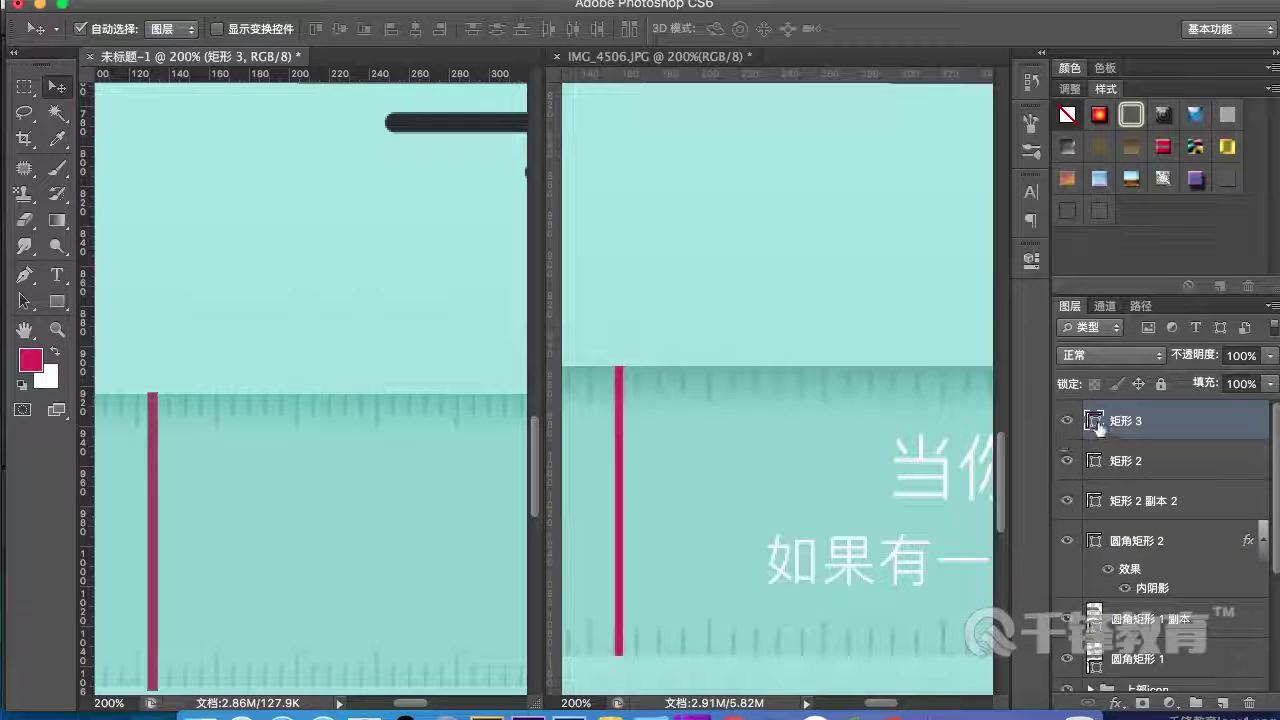
{"action": "double_click", "coordinate": [1095, 421]}
{"action": "left_click", "coordinate": [36, 362]}
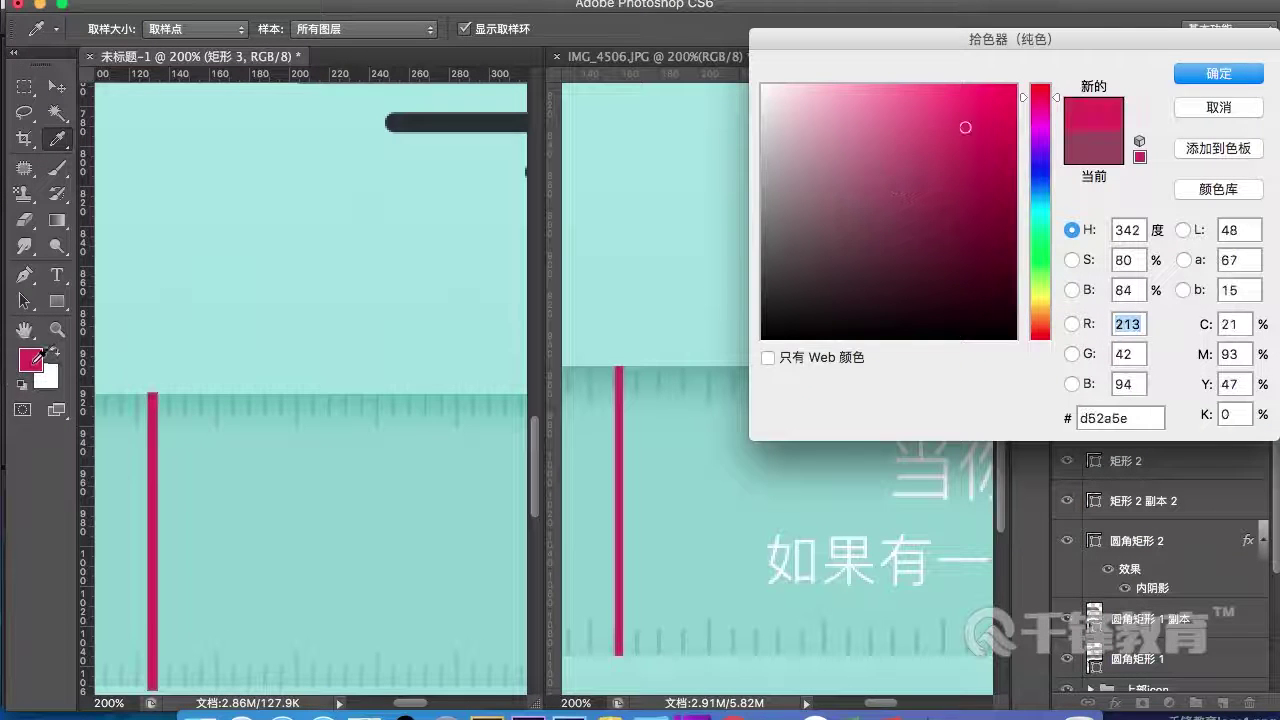
{"action": "left_click", "coordinate": [1211, 75]}
{"action": "key", "text": "v"}
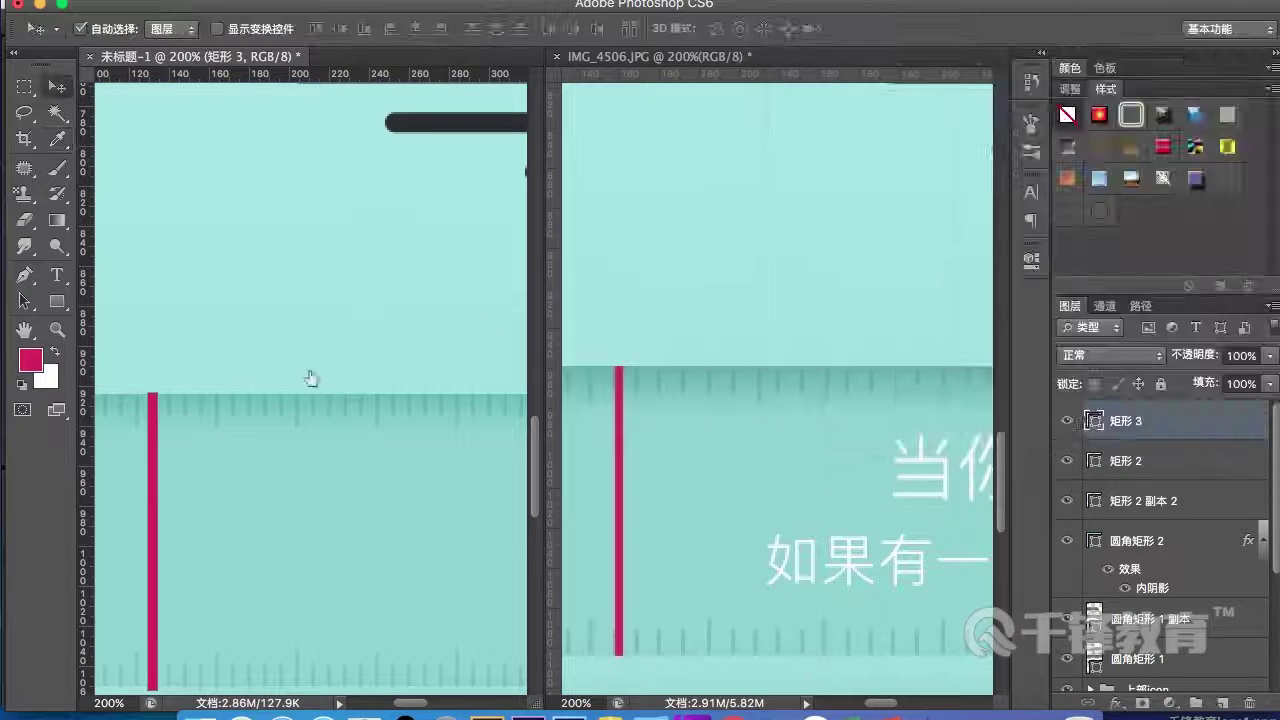
- Trim the vertical line at both ends to 97.99% of its height so it fits the panel's upper and lower edges
{"action": "left_click_drag", "start_coordinate": [163, 437], "coordinate": [269, 328]}
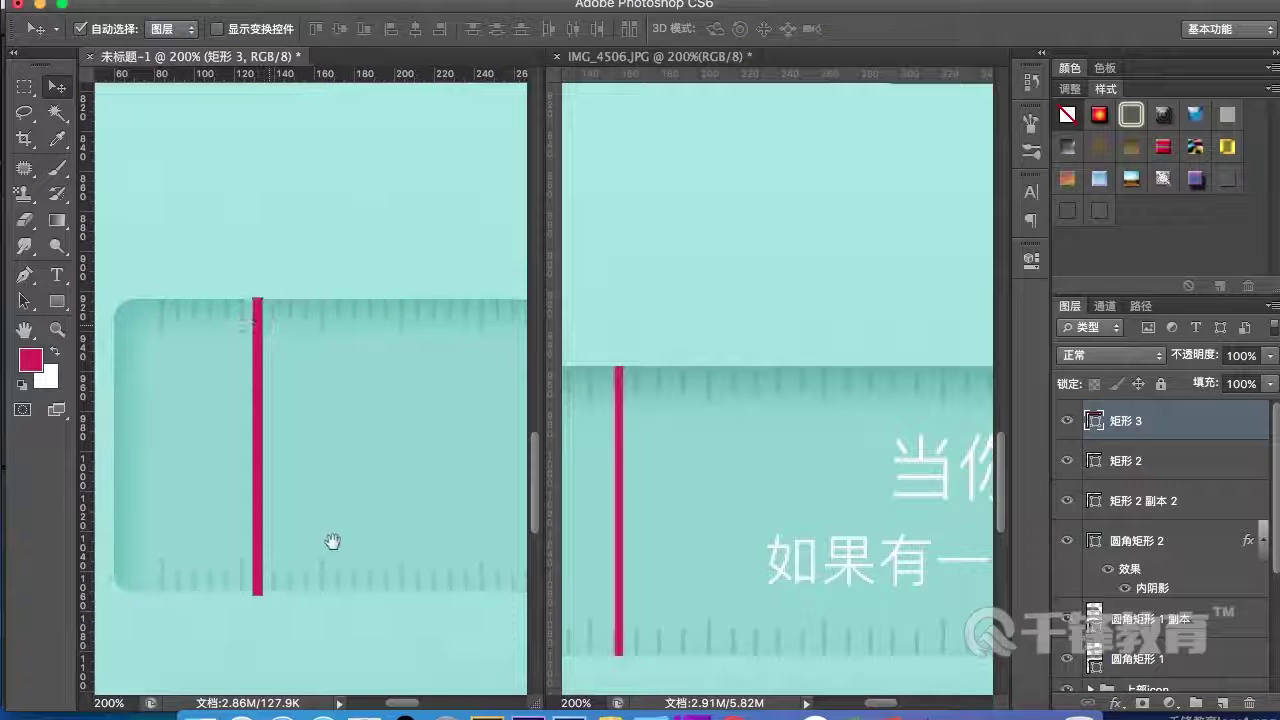
{"action": "key", "text": "ctrl+t"}
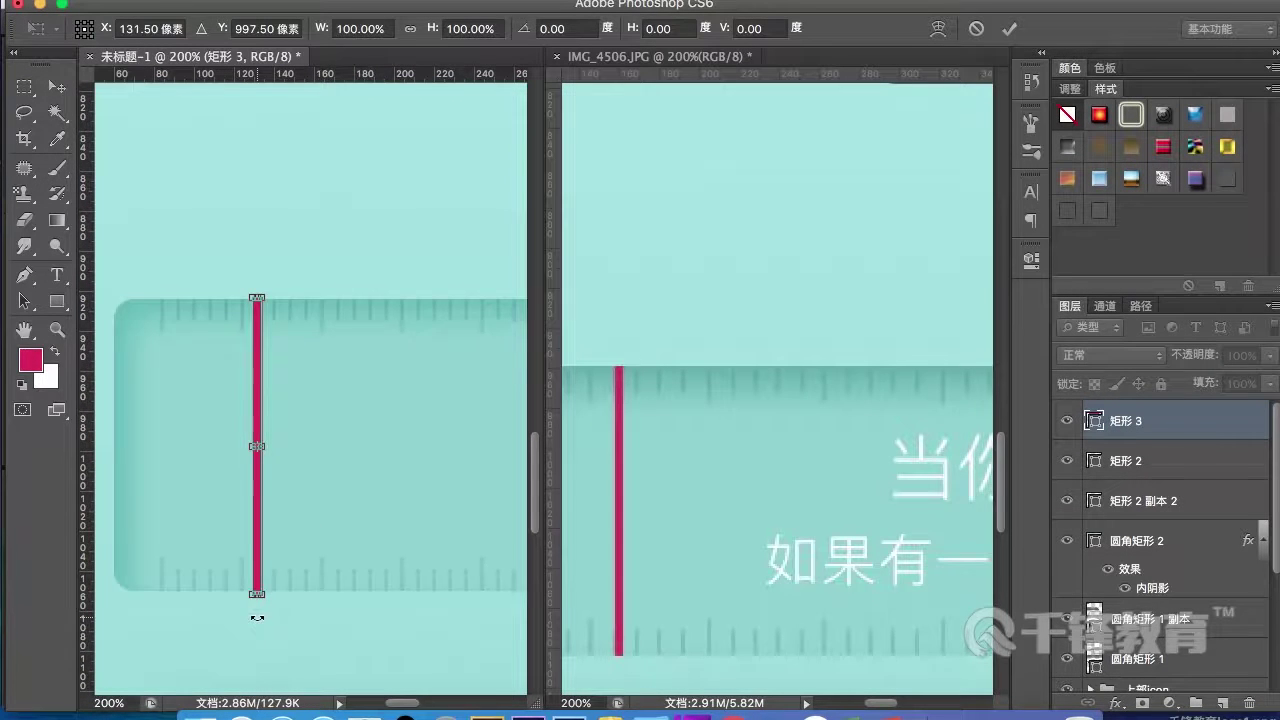
{"action": "key", "text": "ctrl+plus"}
{"action": "left_click_drag", "start_coordinate": [208, 208], "coordinate": [208, 212]}
{"action": "left_click_drag", "start_coordinate": [281, 380], "coordinate": [313, 207]}
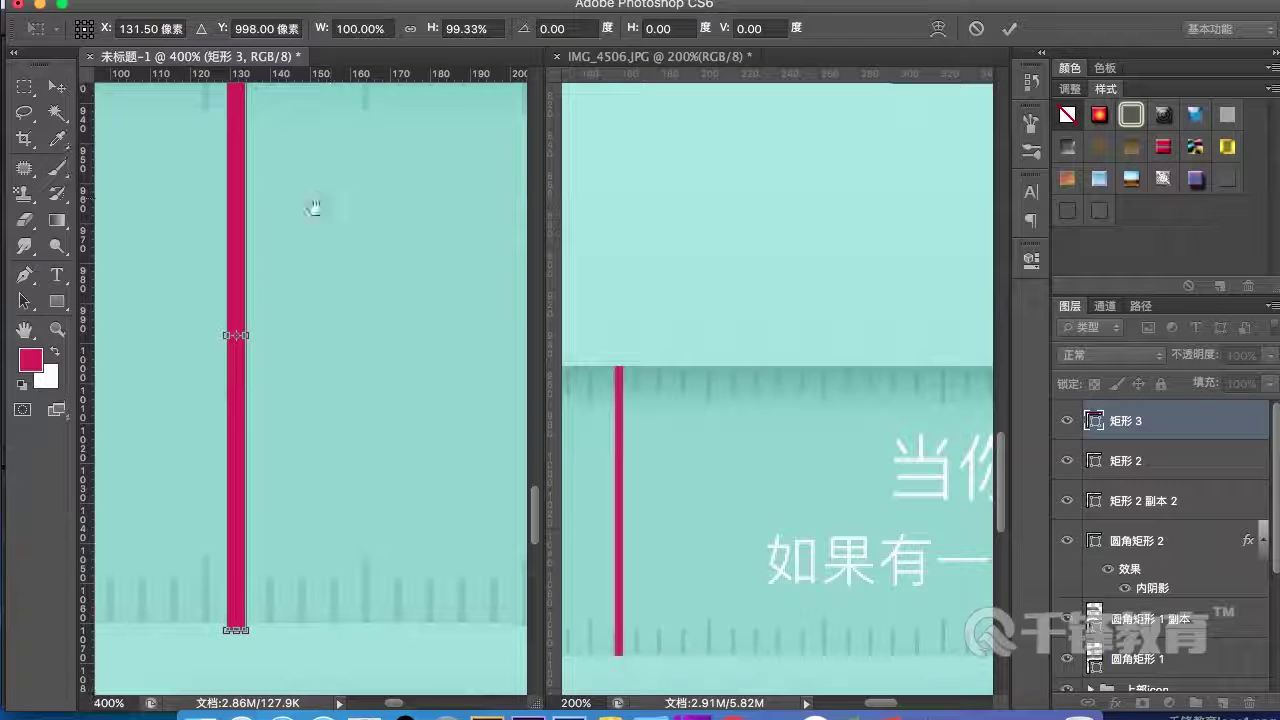
{"action": "left_click_drag", "start_coordinate": [229, 630], "coordinate": [232, 622]}
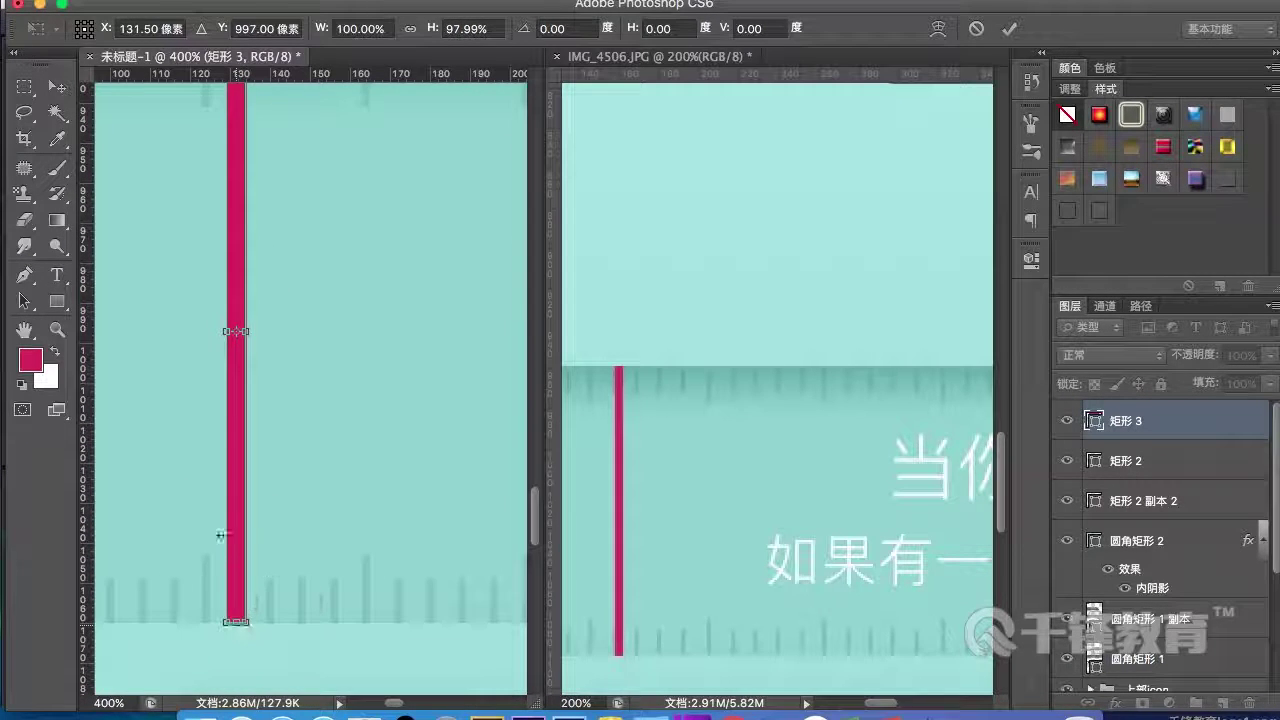
{"action": "key", "text": "Return"}
{"action": "left_click", "coordinate": [291, 665]}
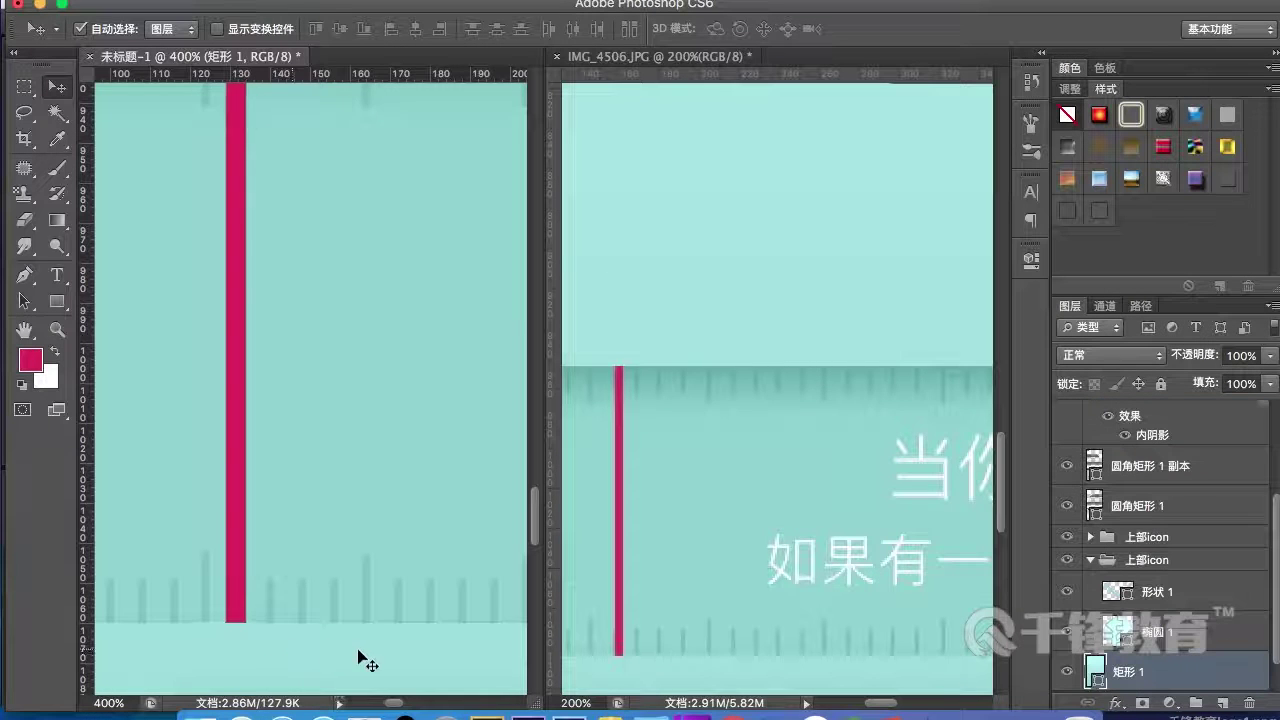
- Compare the finished panel and indicator line with the reference image at a reduced overall view
{"action": "key", "text": "super+minus"}
{"action": "key", "text": "super+minus"}
{"action": "key", "text": "super+minus"}
{"action": "key", "text": "super+minus"}
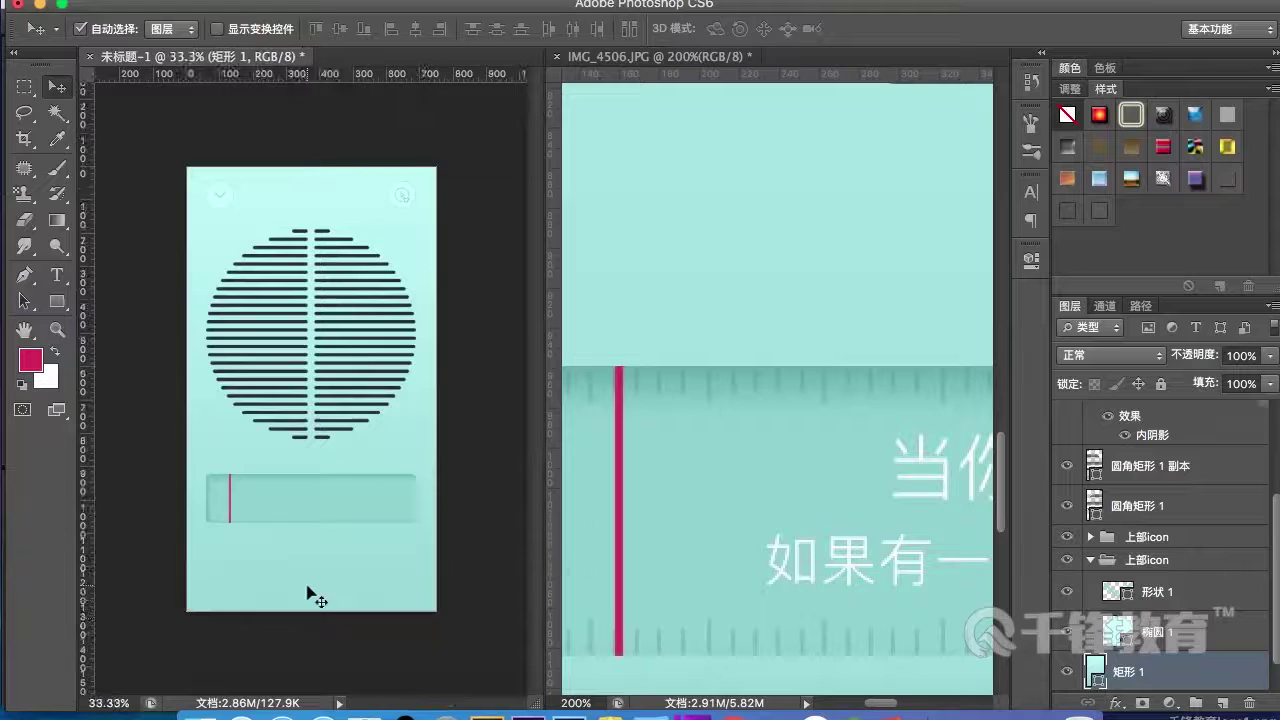
{"action": "key", "text": "super+plus"}
{"action": "left_click", "coordinate": [843, 497]}
{"action": "key", "text": "super+minus"}
{"action": "key", "text": "super+minus"}
{"action": "key", "text": "super+minus"}
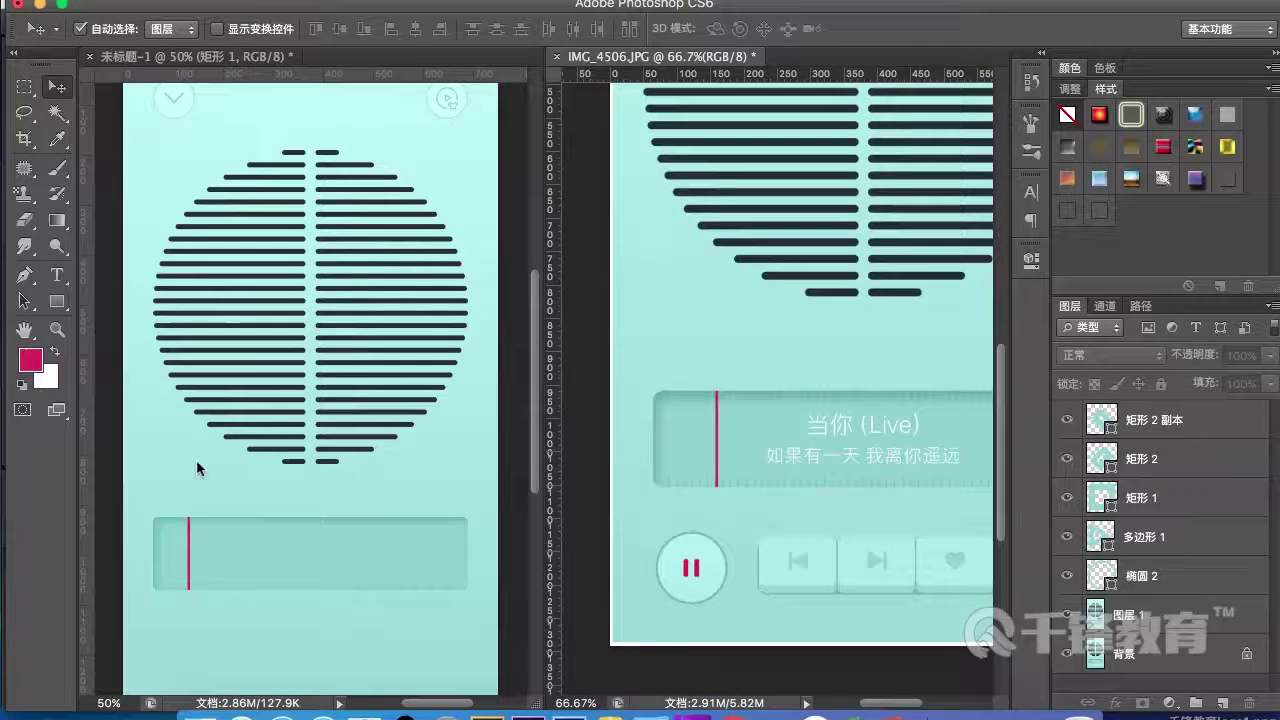
- Start a new horizontal text layer below the tuning panel, stacked directly above the indicator line's layer
{"action": "left_click", "coordinate": [57, 275]}
{"action": "left_click", "coordinate": [272, 565]}
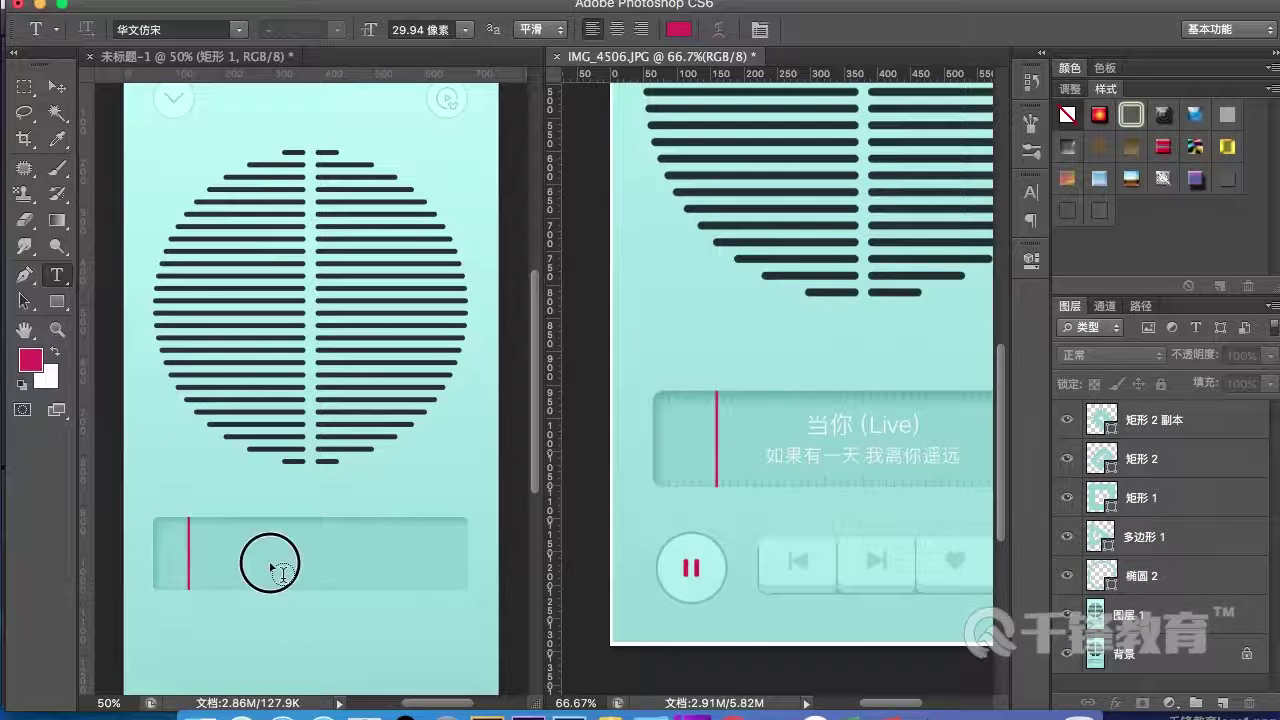
{"action": "left_click", "coordinate": [305, 624]}
{"action": "key", "text": "Escape"}
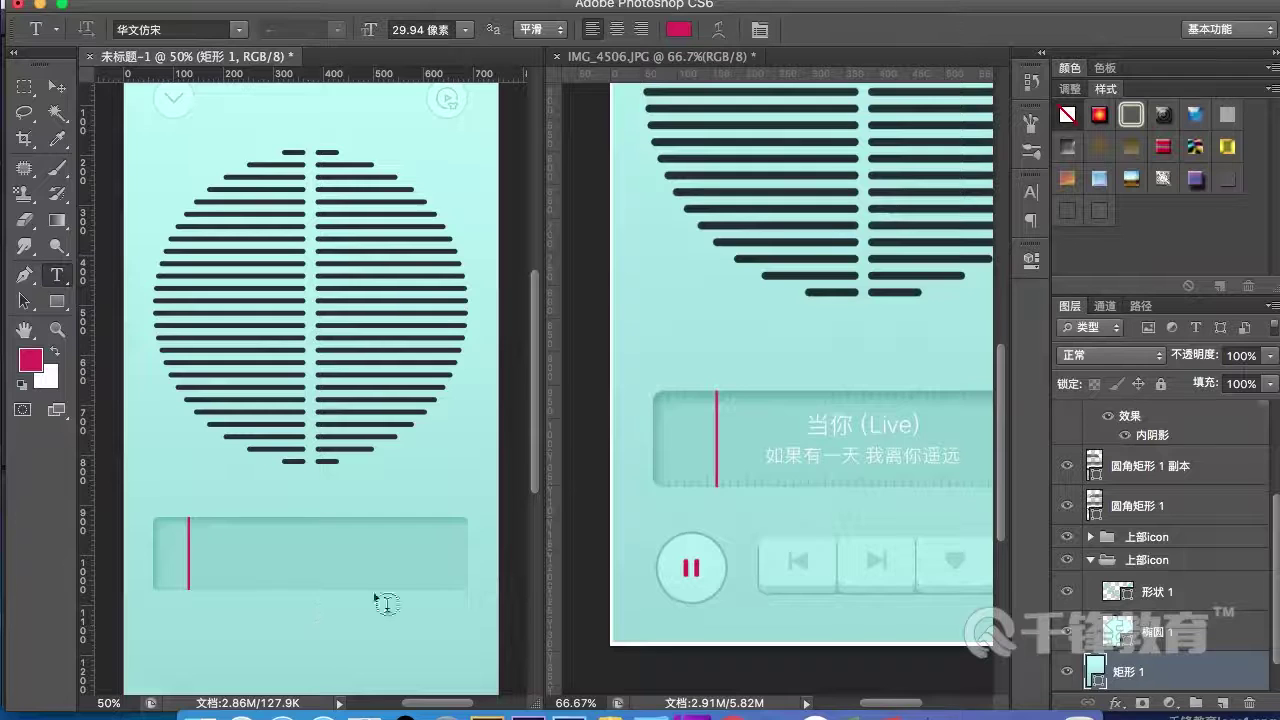
{"action": "scroll", "coordinate": [372, 530], "scroll_direction": "down", "scroll_amount": 5}
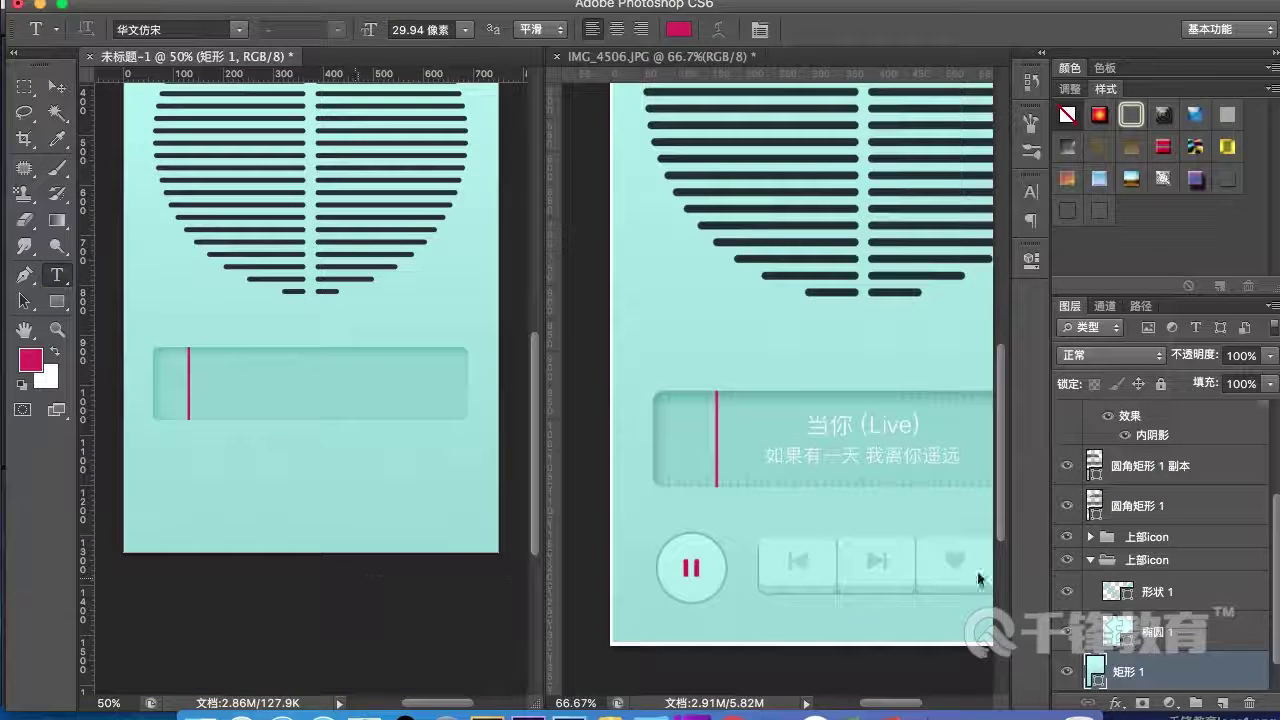
{"action": "scroll", "coordinate": [1211, 510], "scroll_direction": "up", "scroll_amount": 3}
{"action": "left_click", "coordinate": [1143, 433]}
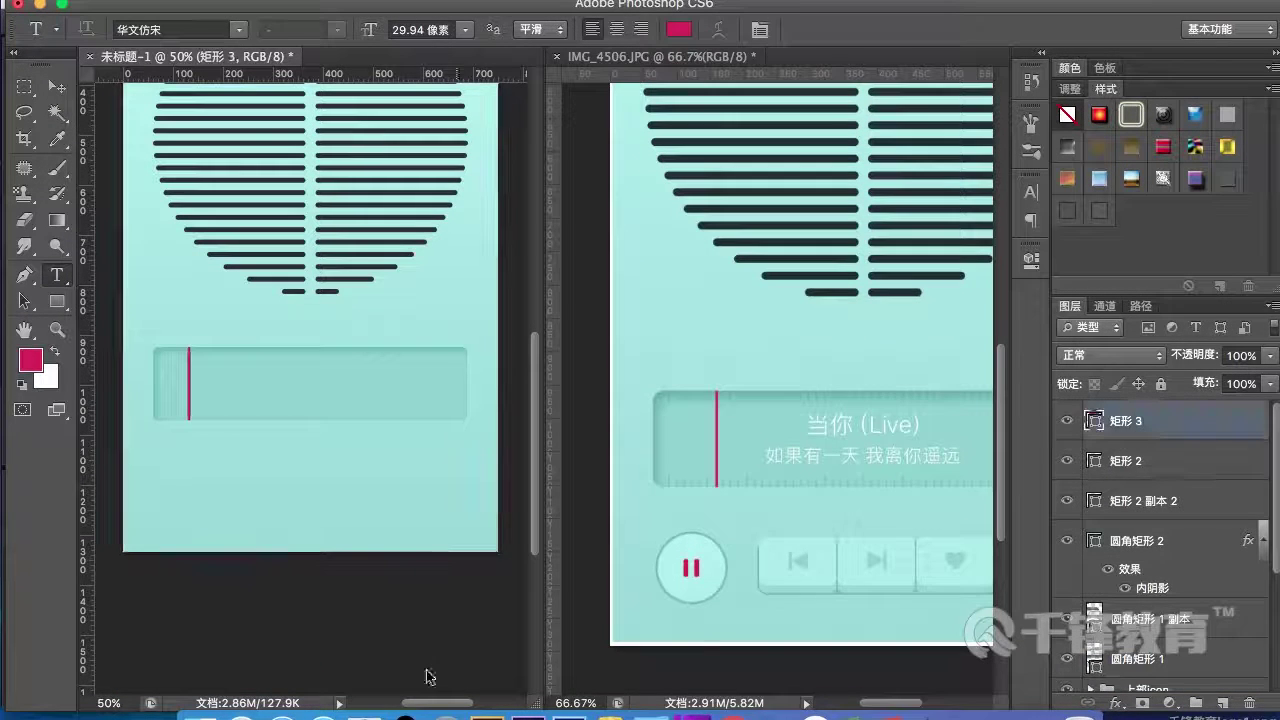
{"action": "left_click", "coordinate": [288, 488]}
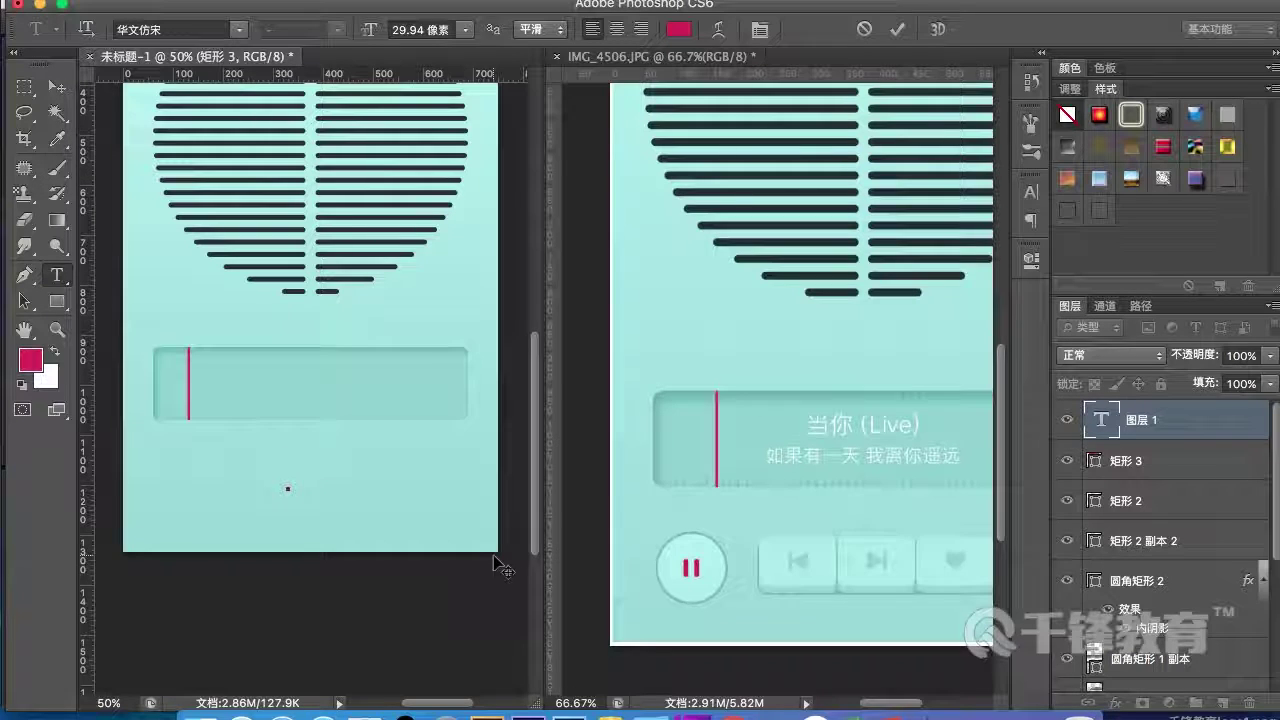
- Enter the song title 当你（Live） in the new text layer, with a capital L
{"action": "type", "text": "dan"}
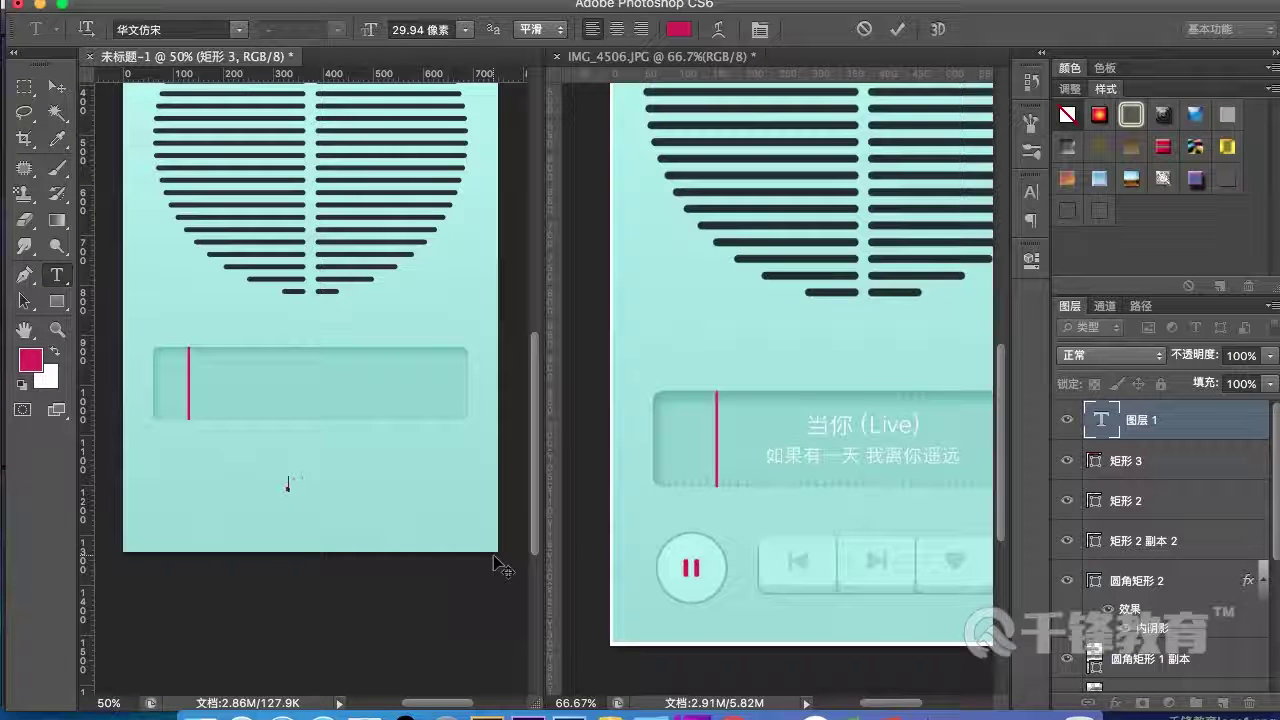
{"action": "type", "text": "dangn"}
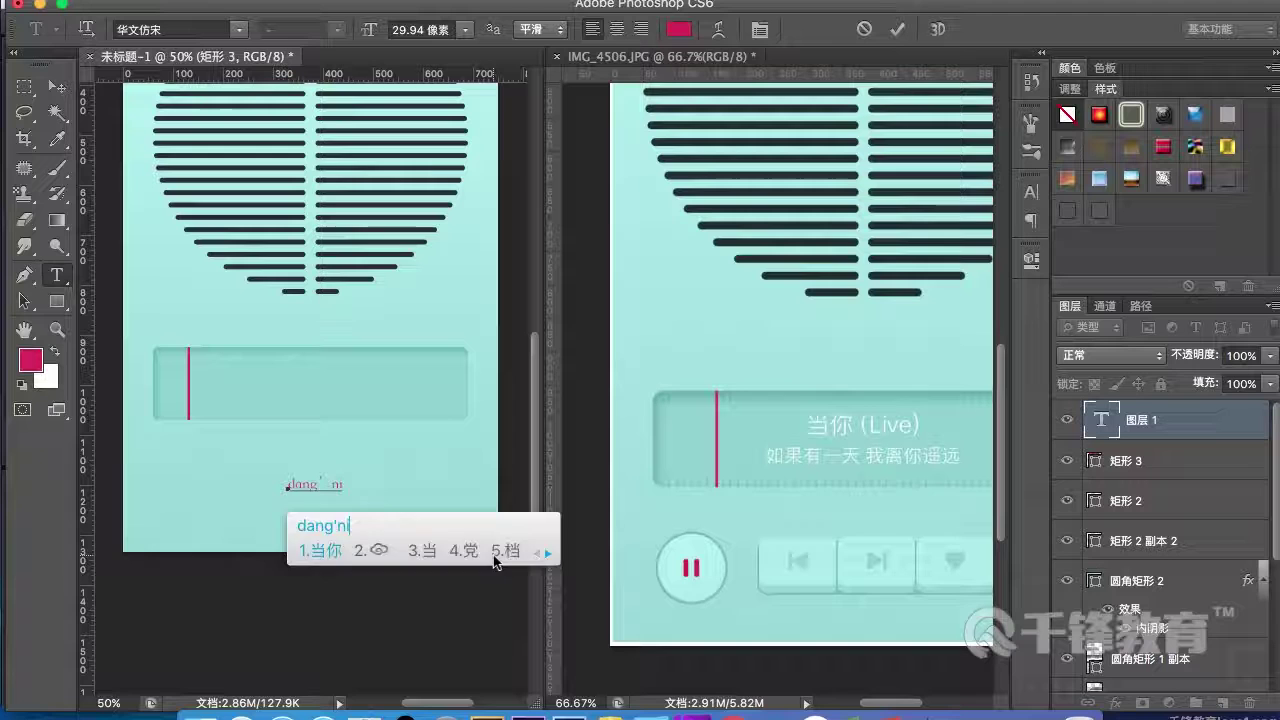
{"action": "key", "text": "space"}
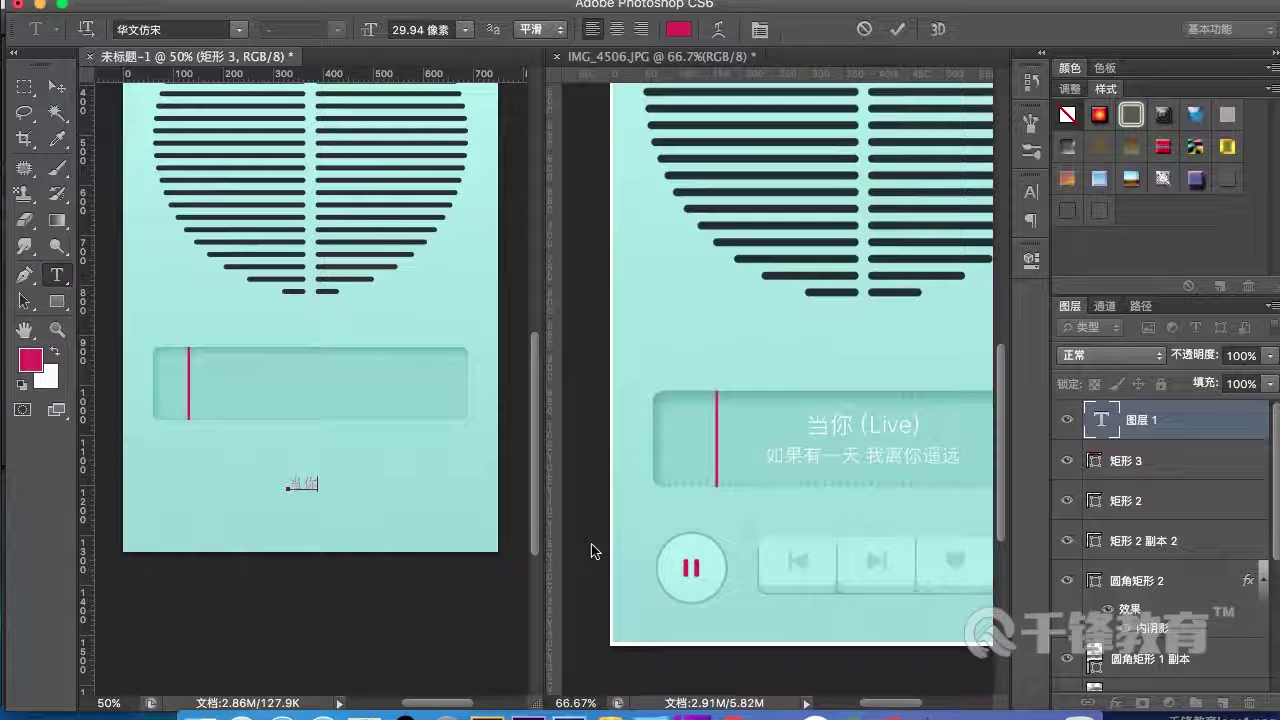
{"action": "type", "text": "liv"}
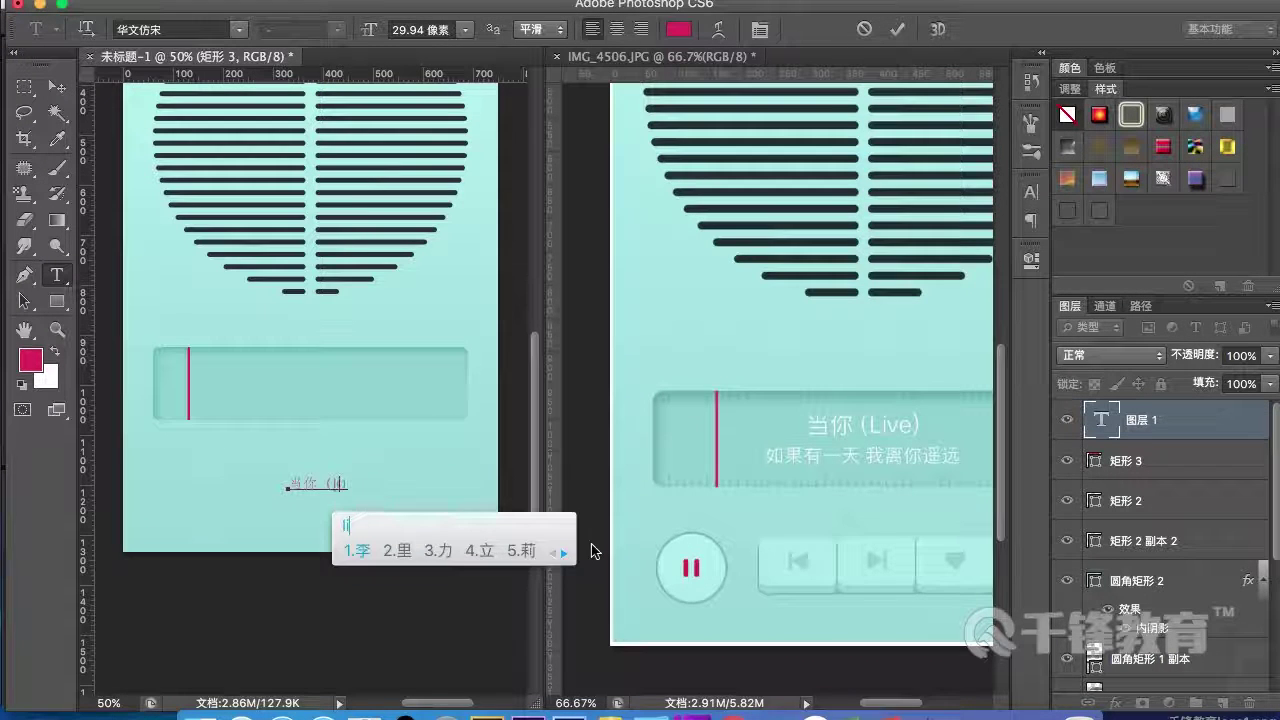
{"action": "type", "text": "e"}
{"action": "key", "text": "space"}
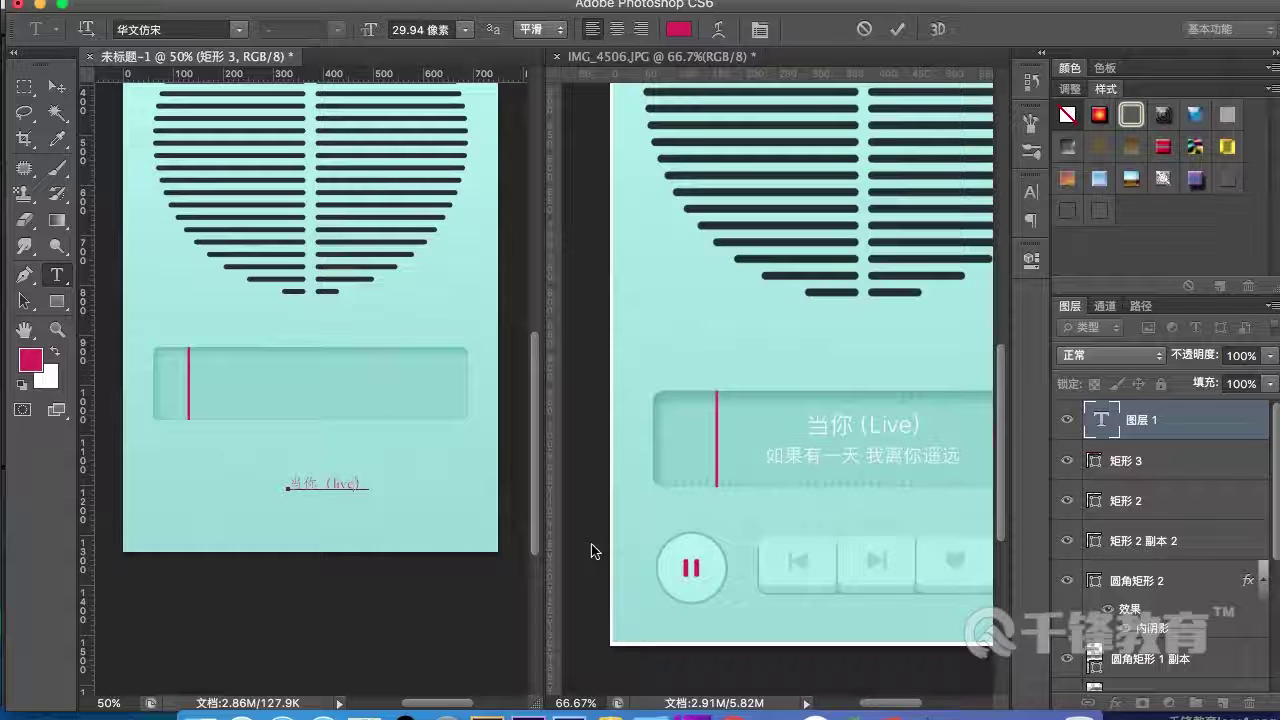
{"action": "key", "text": "BackSpace"}
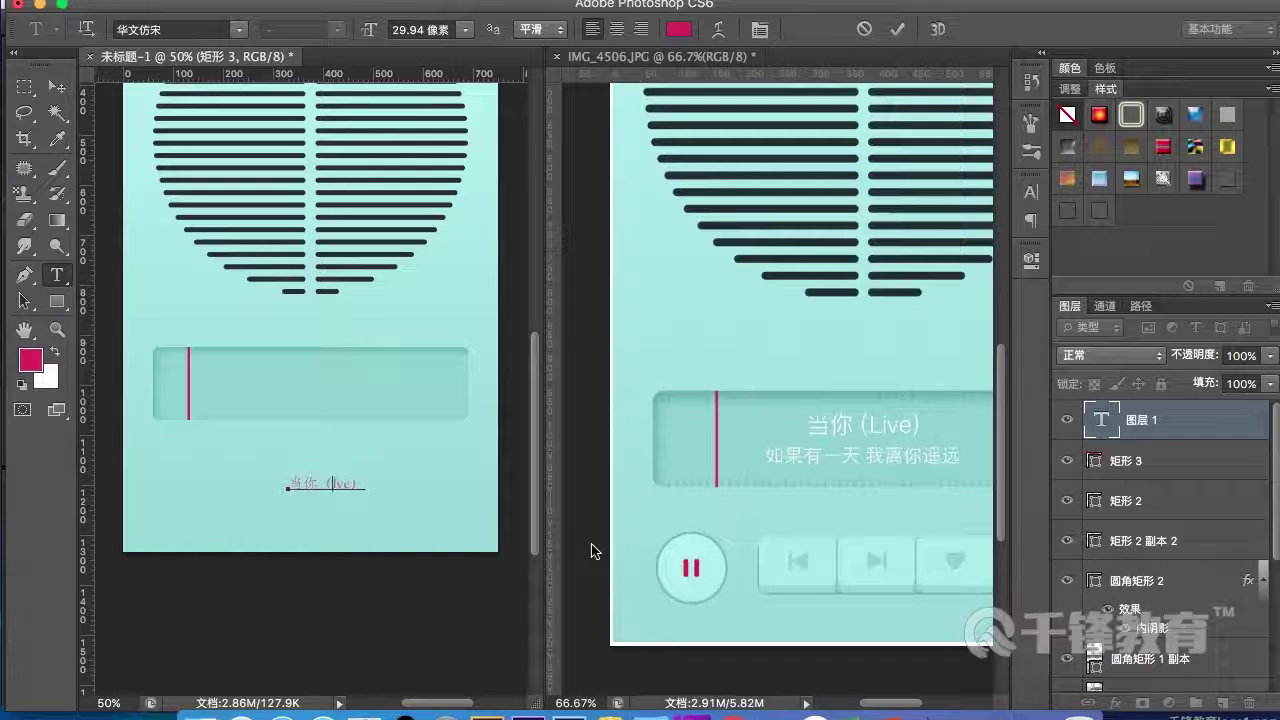
{"action": "key", "text": "Caps_Lock"}
{"action": "type", "text": "L"}
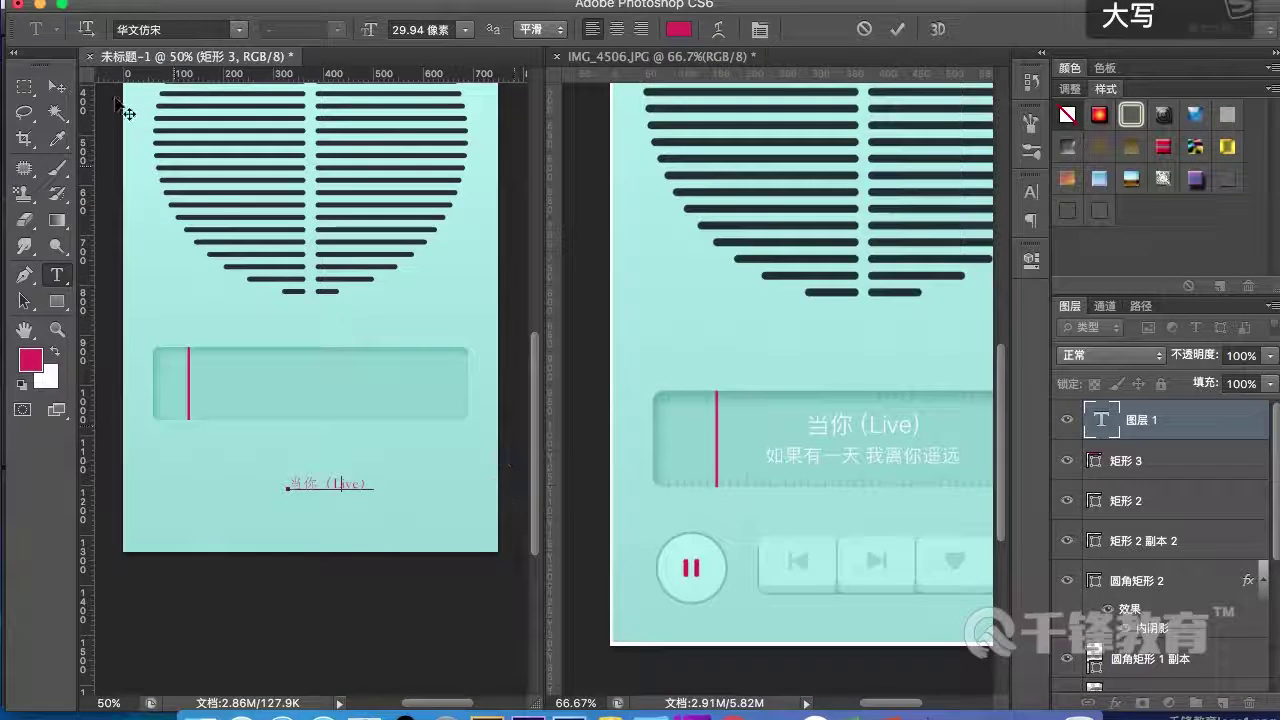
- Move the song title up into the upper middle of the tuning panel
{"action": "left_click", "coordinate": [57, 87]}
{"action": "left_click", "coordinate": [320, 488]}
{"action": "left_click_drag", "start_coordinate": [320, 488], "coordinate": [298, 372]}
- Change the song title's text colour to white
{"action": "left_click", "coordinate": [1027, 197]}
{"action": "left_click", "coordinate": [962, 332]}
{"action": "key", "text": "Caps_Lock"}
{"action": "left_click_drag", "start_coordinate": [768, 100], "coordinate": [752, 82]}
{"action": "left_click", "coordinate": [1200, 75]}
- Set the song title's font to 苹方
{"action": "left_click", "coordinate": [897, 202]}
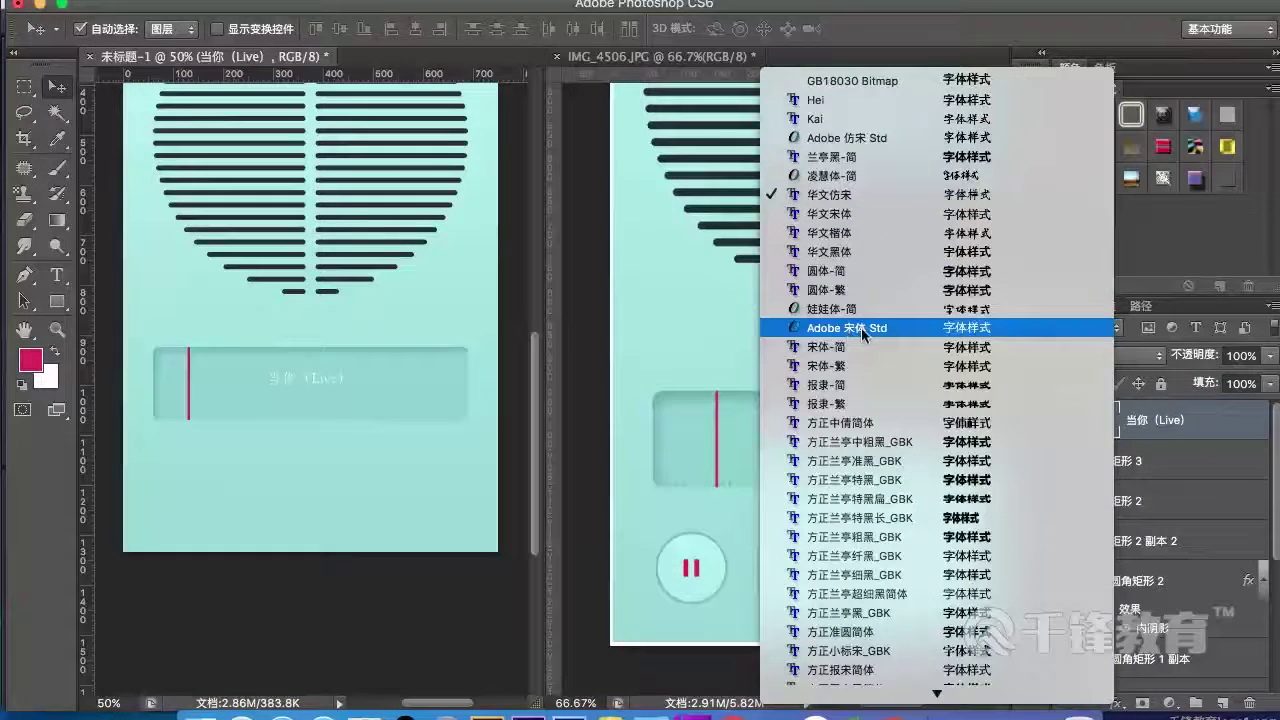
{"action": "scroll", "coordinate": [855, 332], "scroll_direction": "down", "scroll_amount": 5}
{"action": "scroll", "coordinate": [860, 335], "scroll_direction": "down", "scroll_amount": 6}
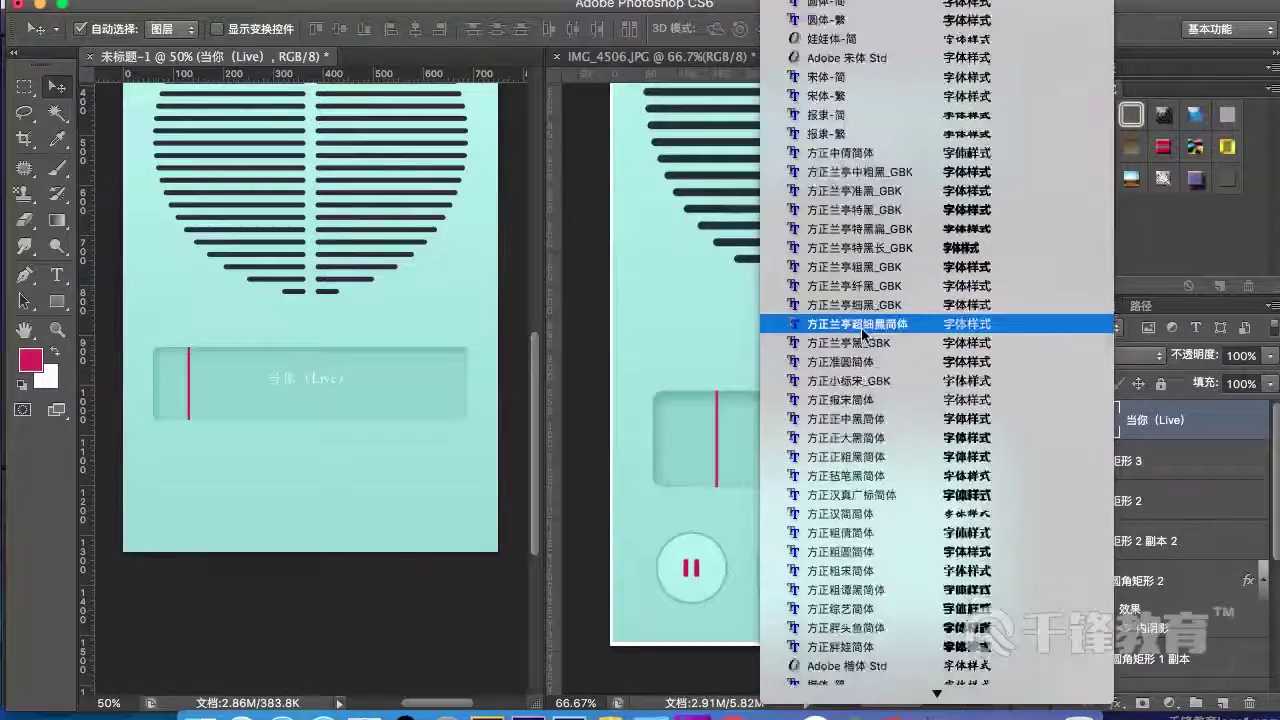
{"action": "scroll", "coordinate": [814, 491], "scroll_direction": "down", "scroll_amount": 2}
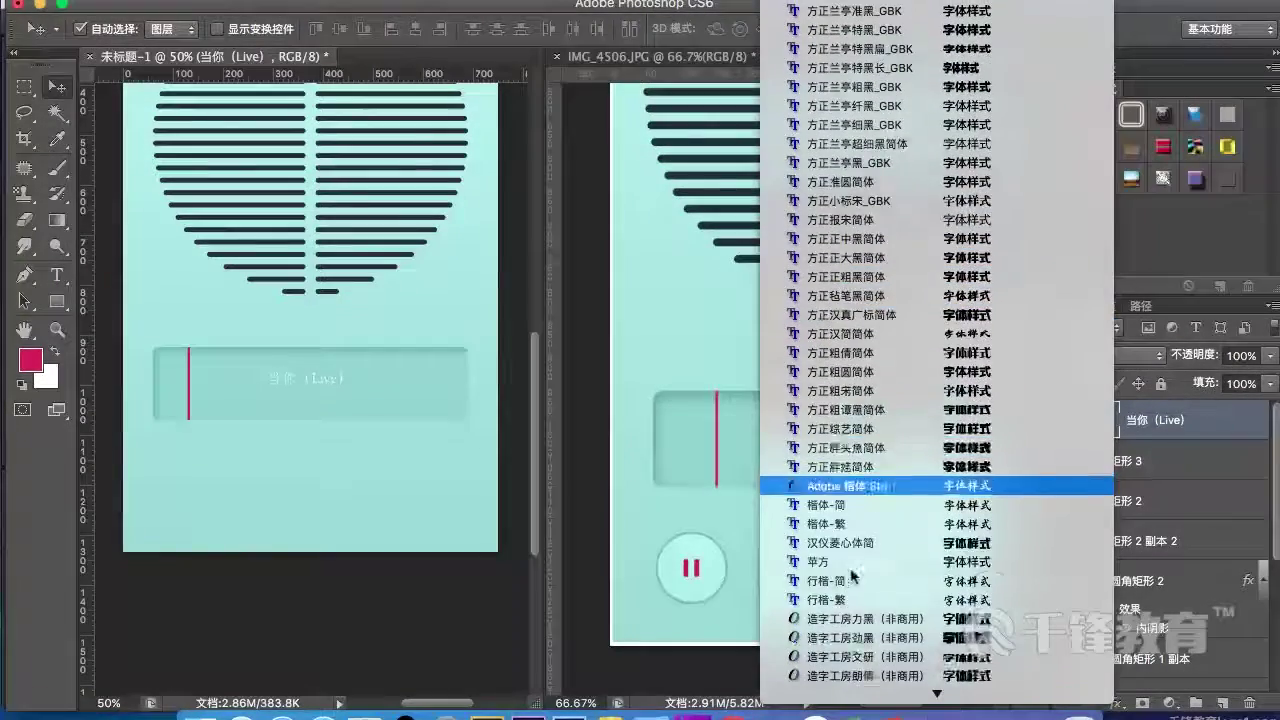
{"action": "left_click", "coordinate": [831, 543]}
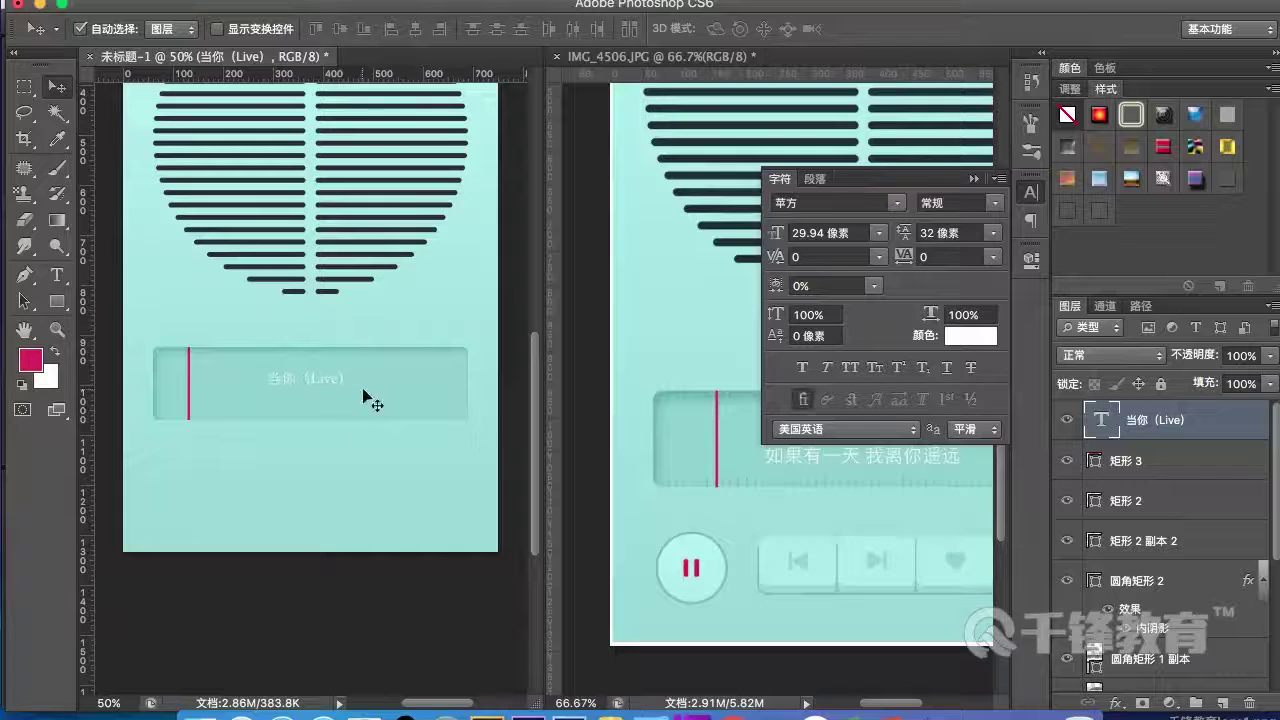
- Set the song title's font size to 34 px and collapse the character settings
{"action": "left_click", "coordinate": [829, 232]}
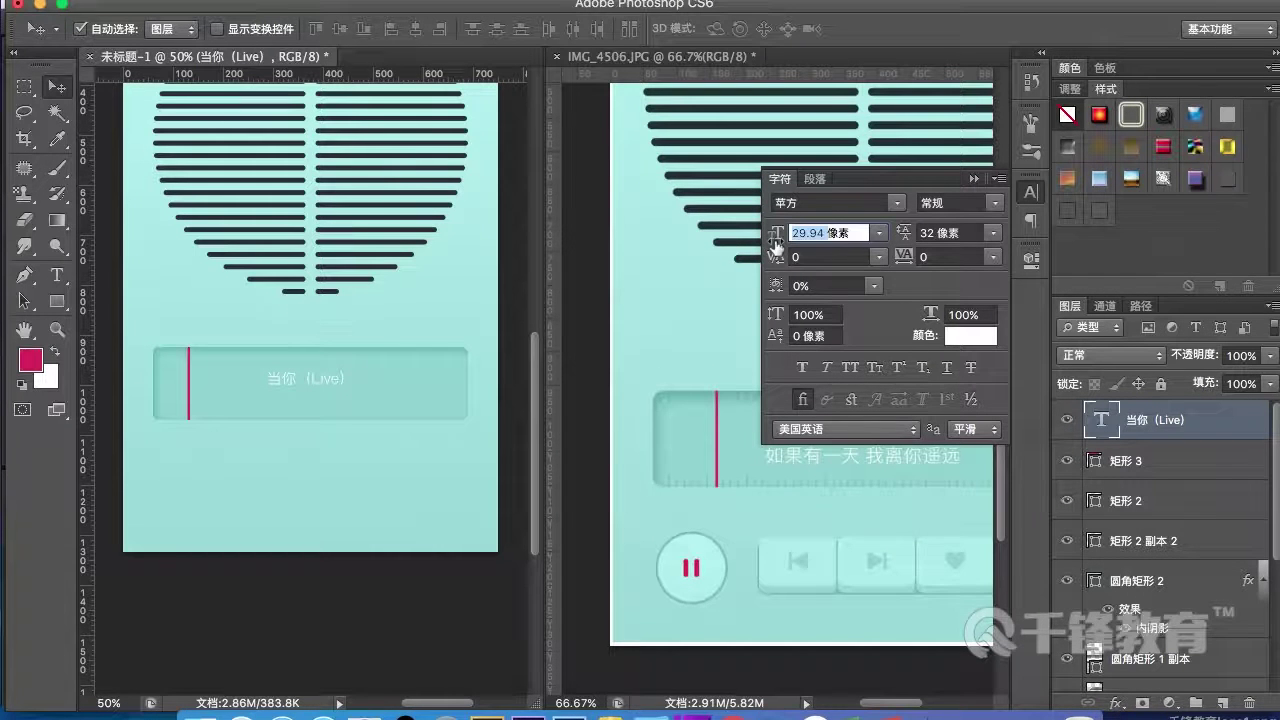
{"action": "type", "text": "34"}
{"action": "key", "text": "Return"}
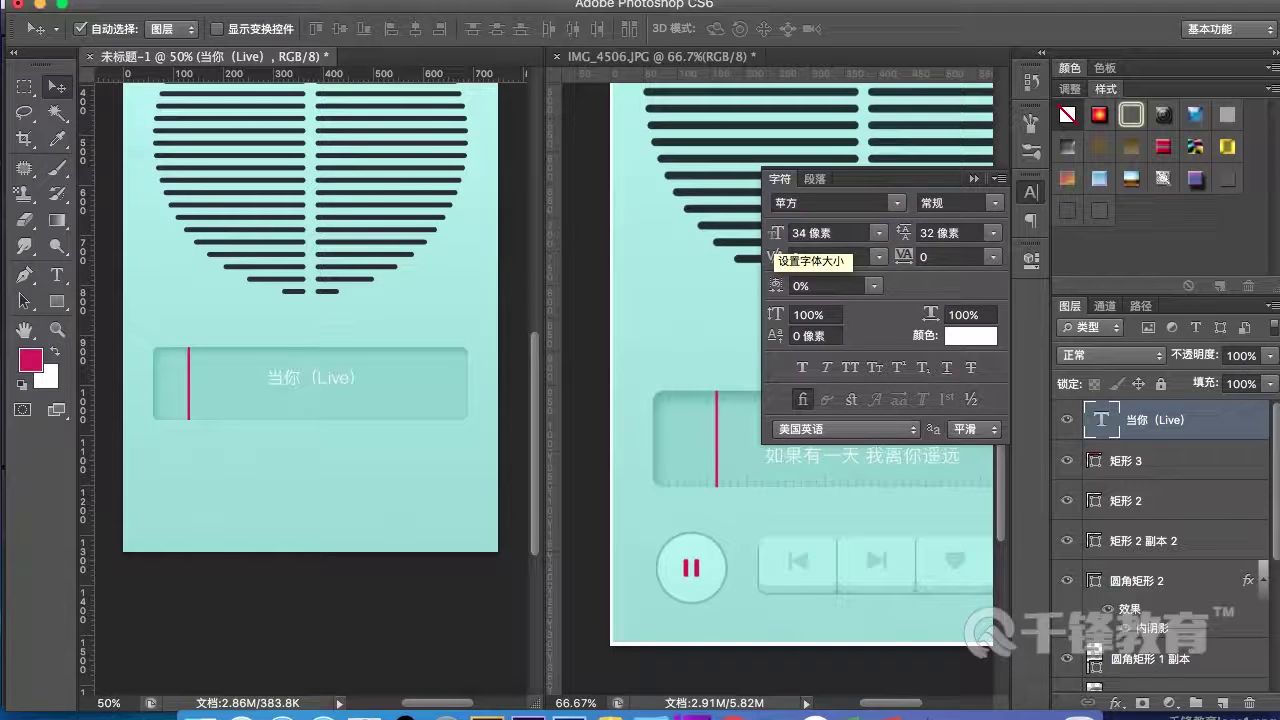
{"action": "left_click", "coordinate": [973, 178]}
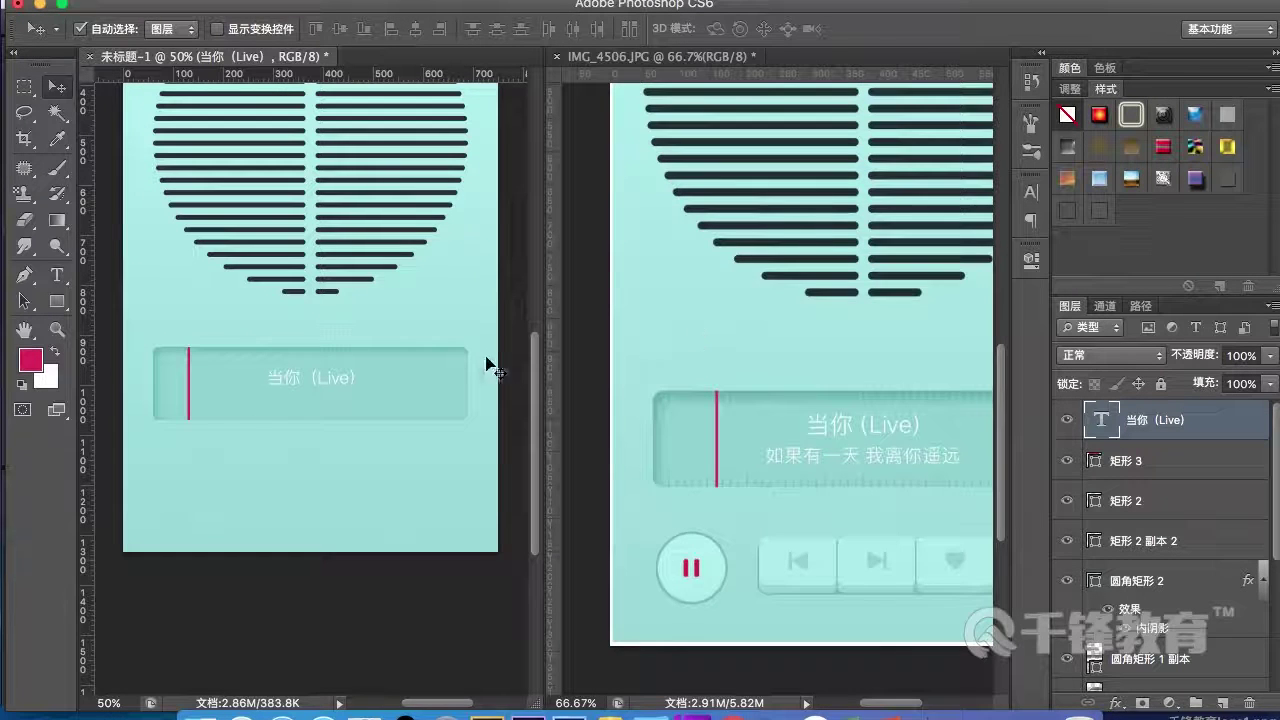
- Set the song title's font size to 36 px and compare it with the reference title
{"action": "left_click", "coordinate": [1030, 192]}
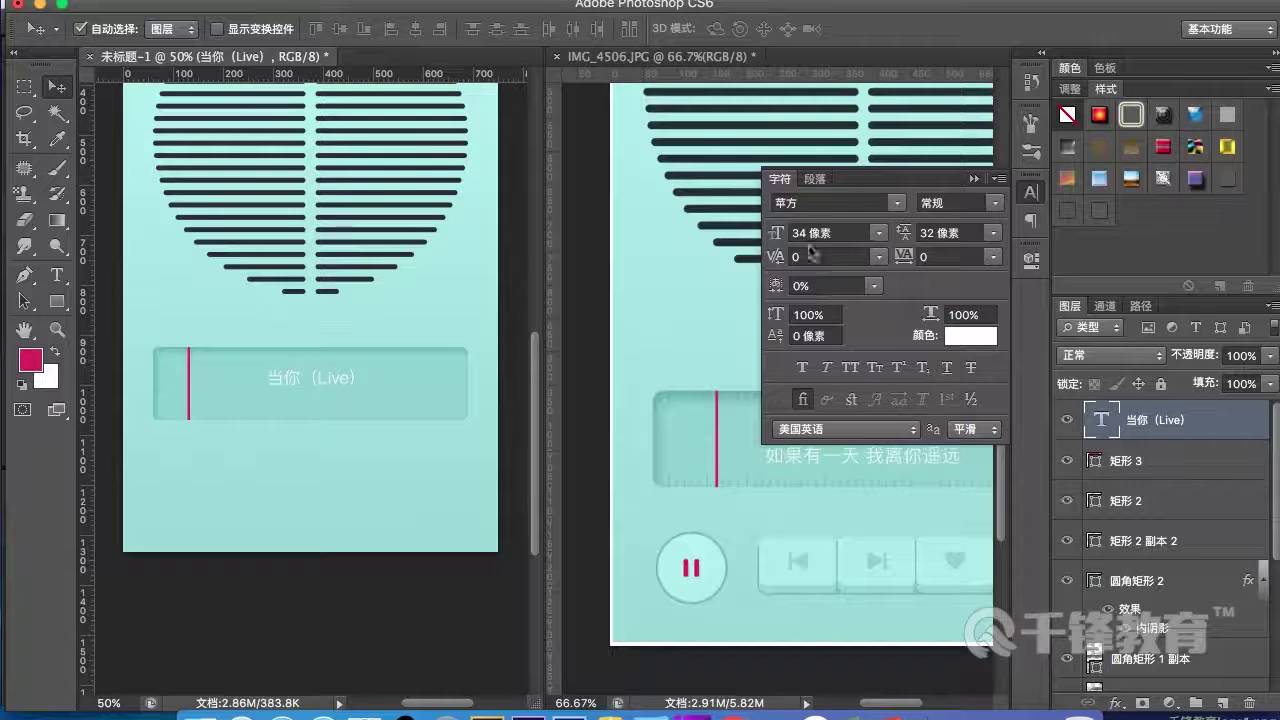
{"action": "left_click", "coordinate": [753, 236]}
{"action": "type", "text": "36"}
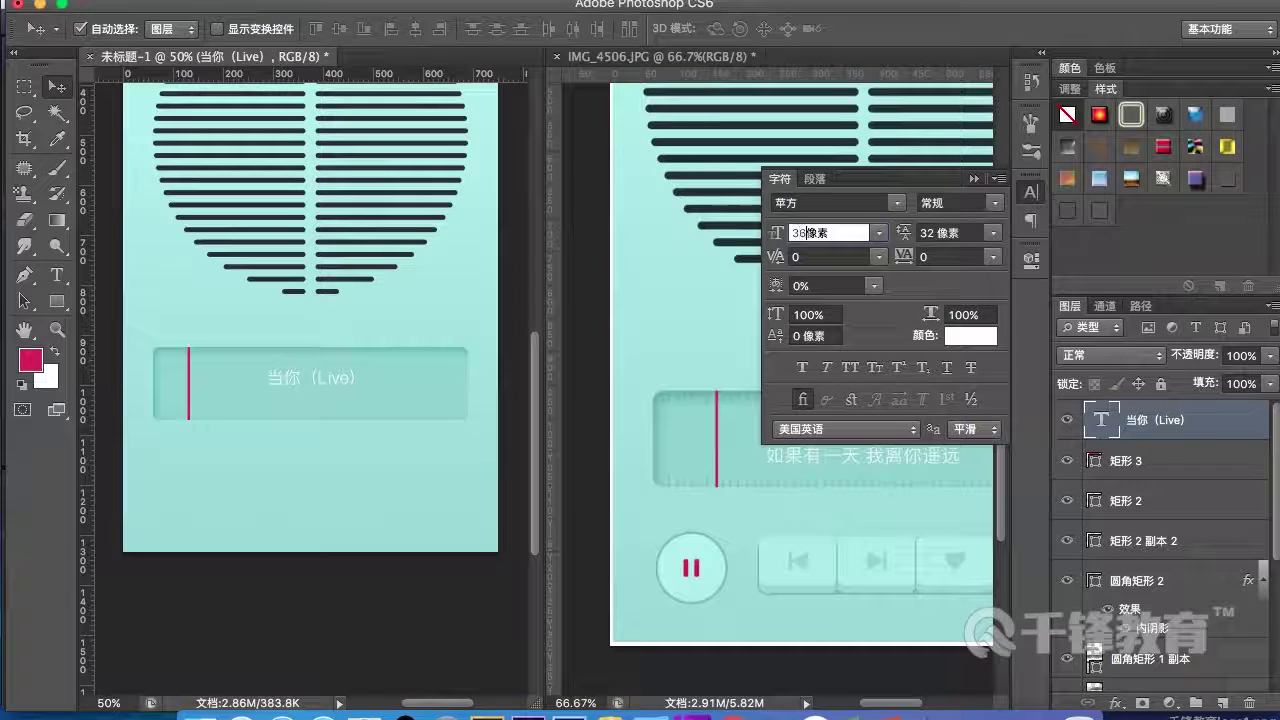
{"action": "key", "text": "Return"}
{"action": "left_click", "coordinate": [274, 377]}
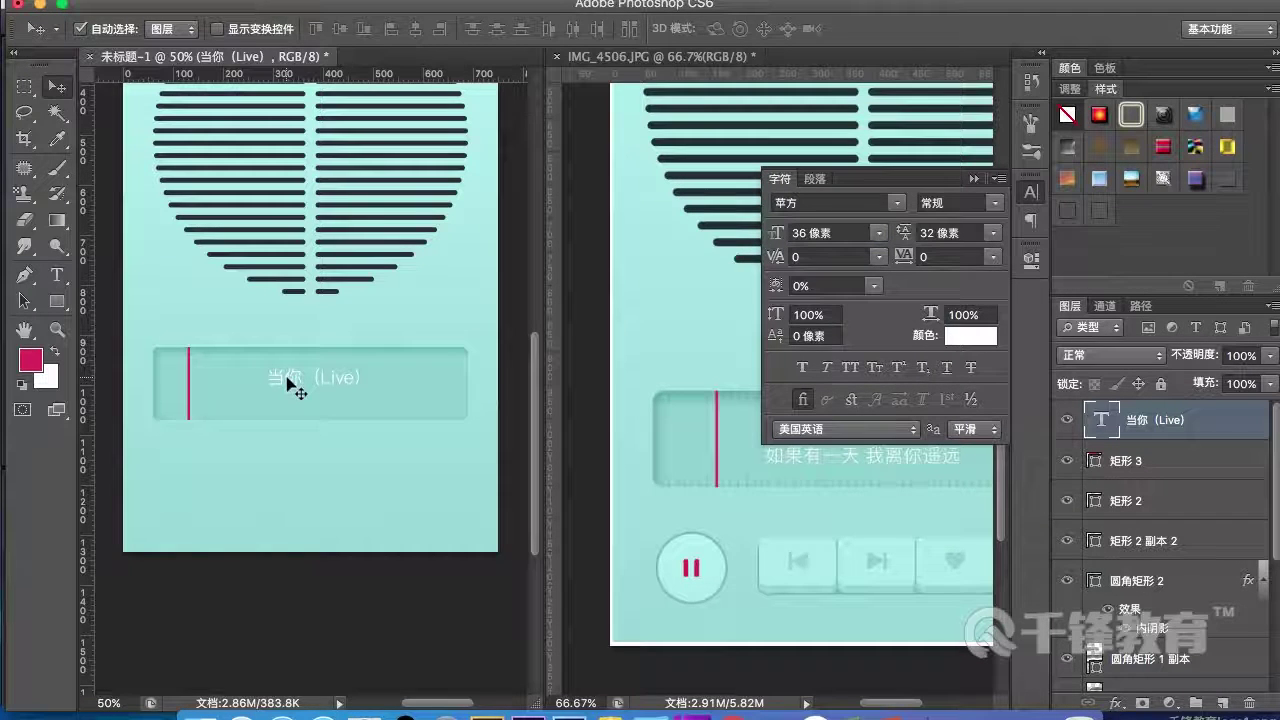
{"action": "left_click", "coordinate": [970, 181]}
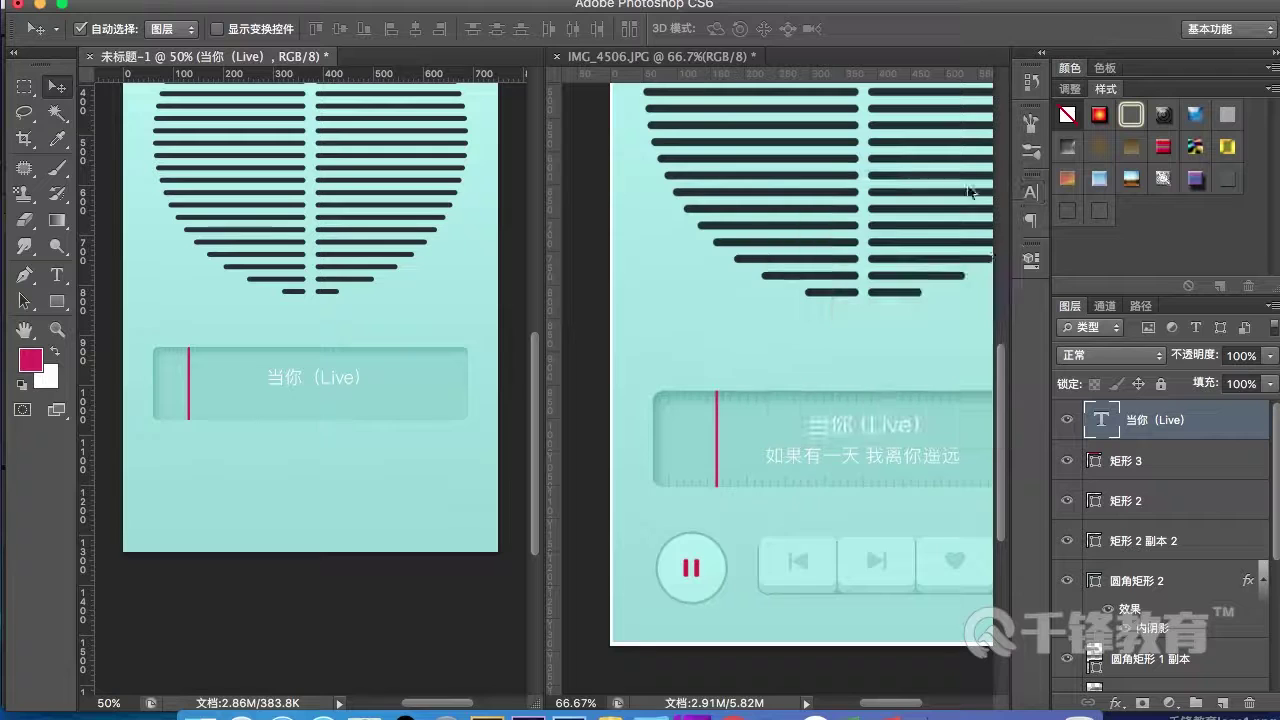
{"action": "left_click", "coordinate": [305, 380]}
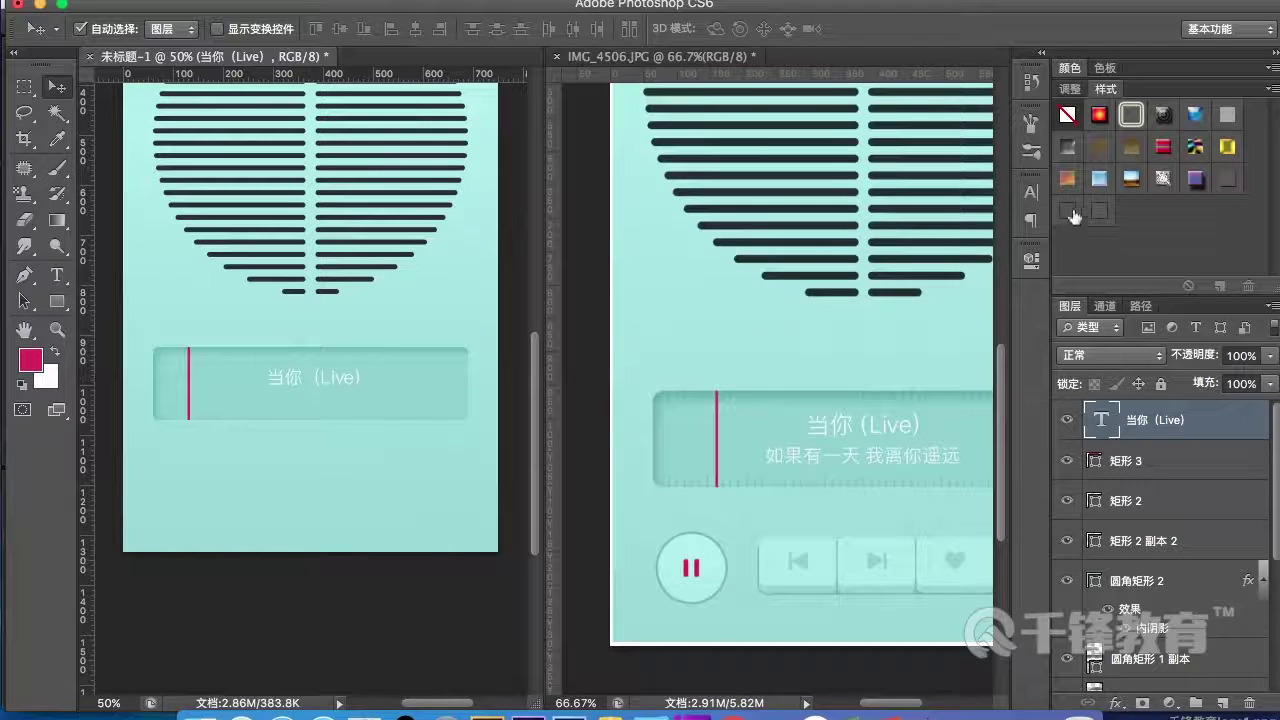
- Enlarge the song title's font size to 40 px
{"action": "left_click", "coordinate": [1031, 193]}
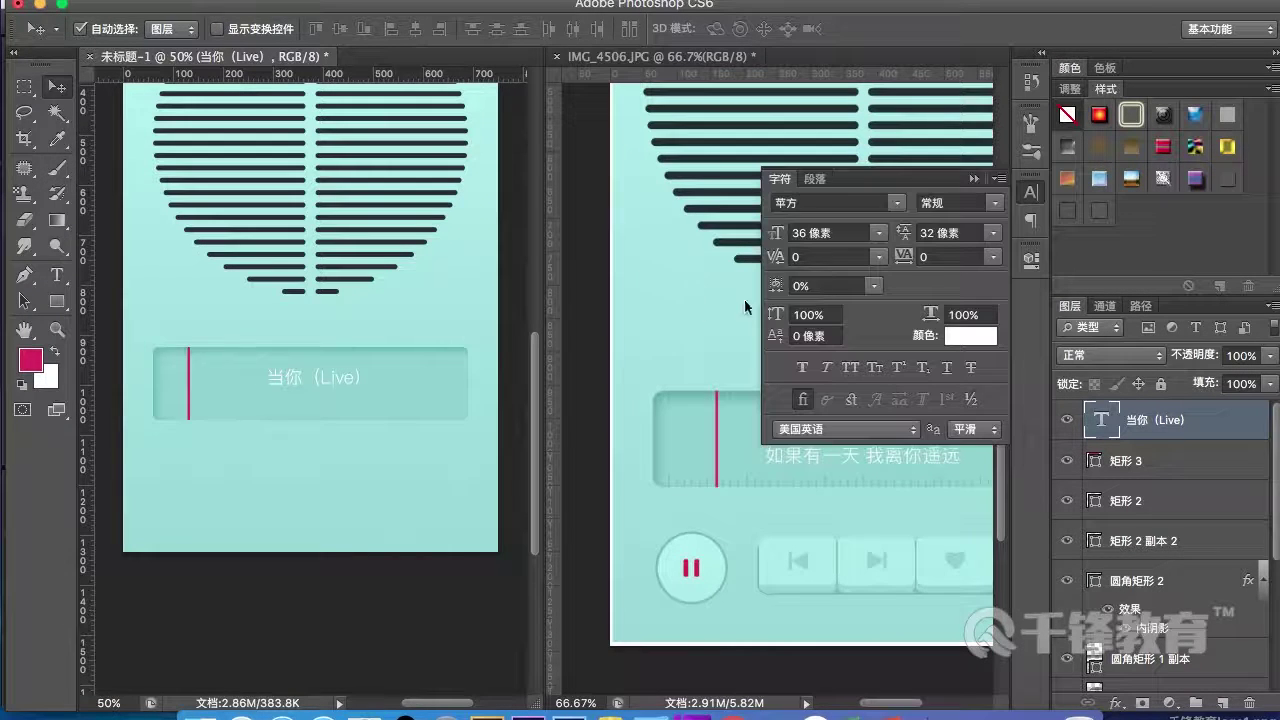
{"action": "left_click", "coordinate": [805, 237]}
{"action": "type", "text": "40"}
{"action": "key", "text": "Return"}
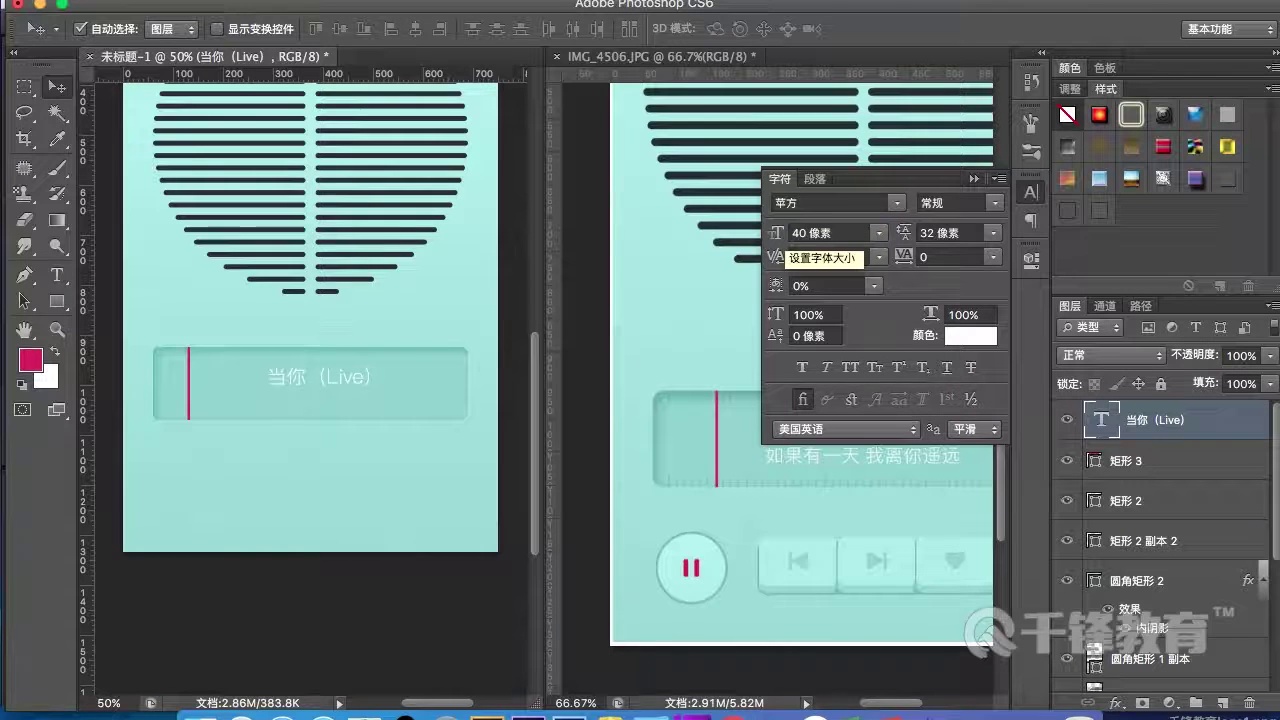
- Nudge the song title up slightly in the tuning panel and centre it horizontally on the canvas
{"action": "left_click_drag", "start_coordinate": [340, 376], "coordinate": [336, 374]}
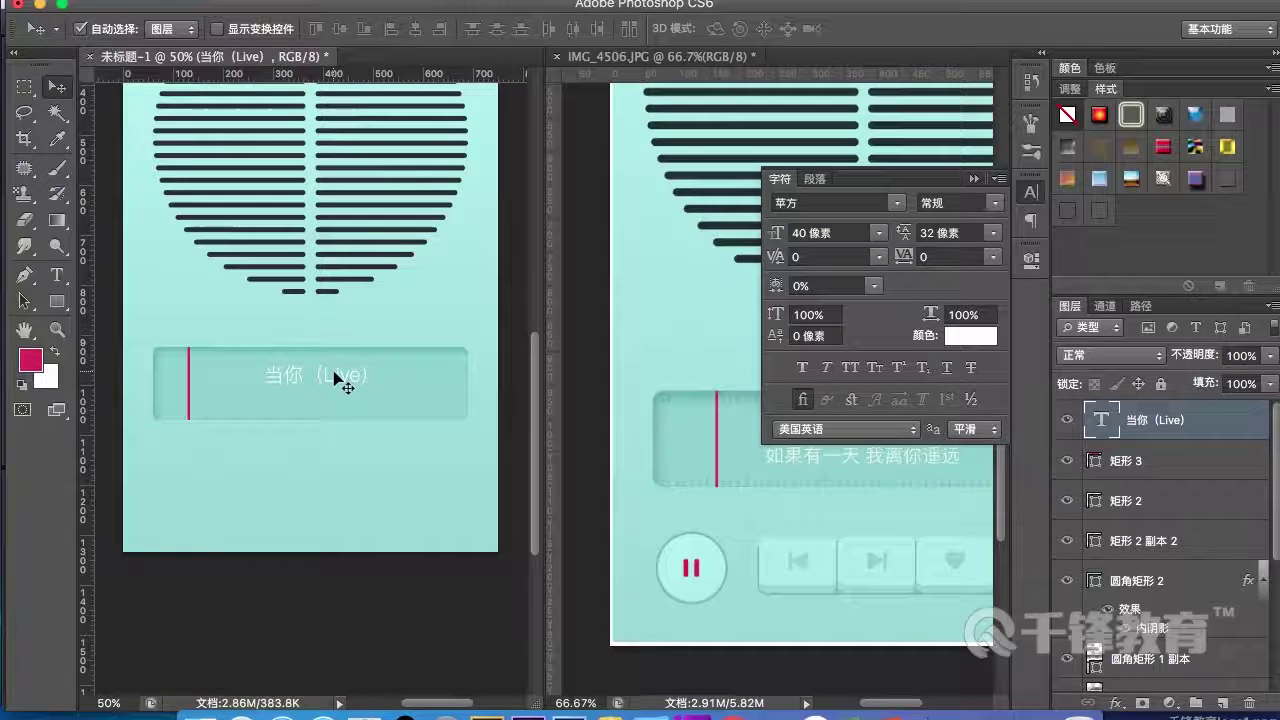
{"action": "key", "text": "ctrl+a"}
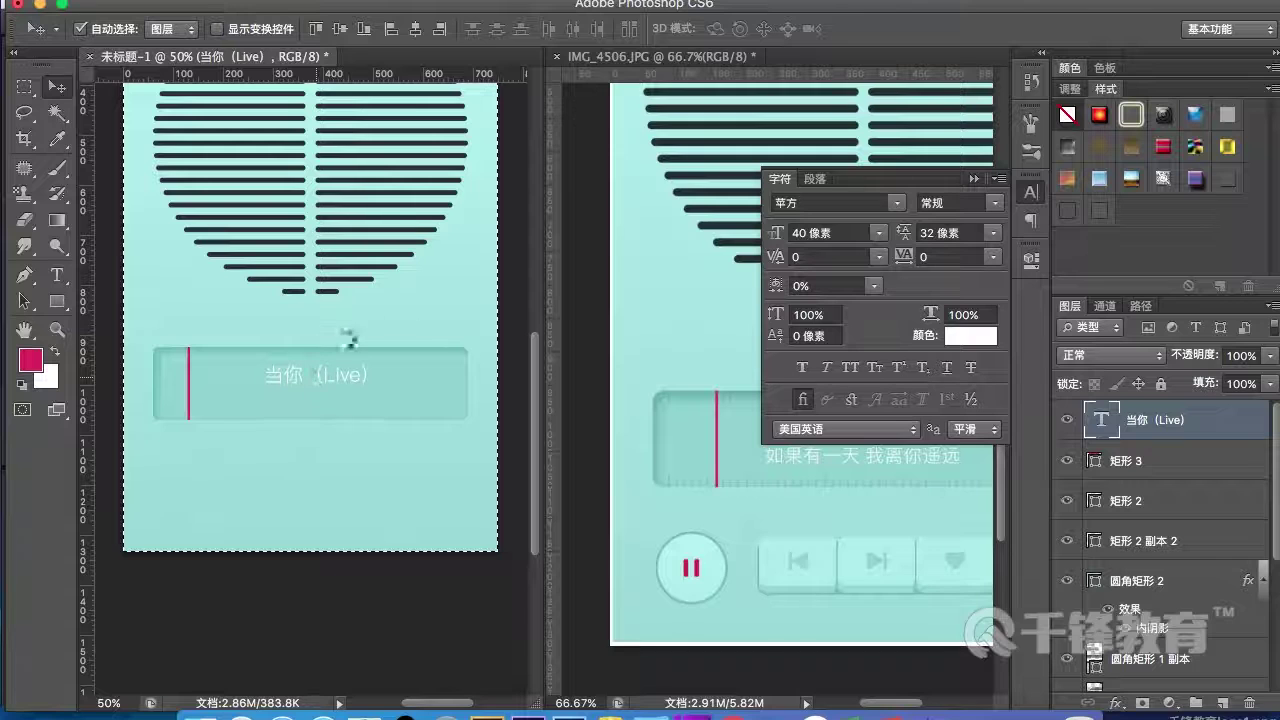
{"action": "left_click", "coordinate": [413, 35]}
{"action": "key", "text": "ctrl+d"}
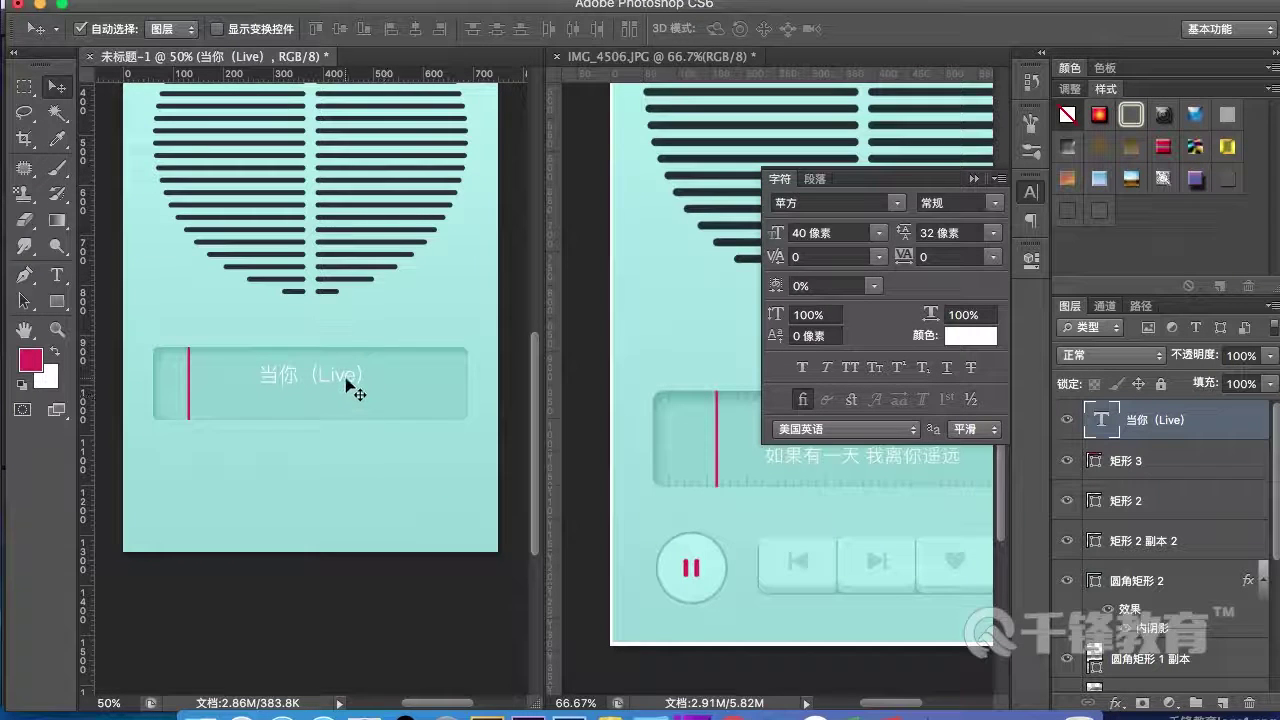
- Duplicate the song title directly below itself and set the copy's font size to 32 px
{"action": "left_click_drag", "start_coordinate": [338, 378], "coordinate": [336, 401]}
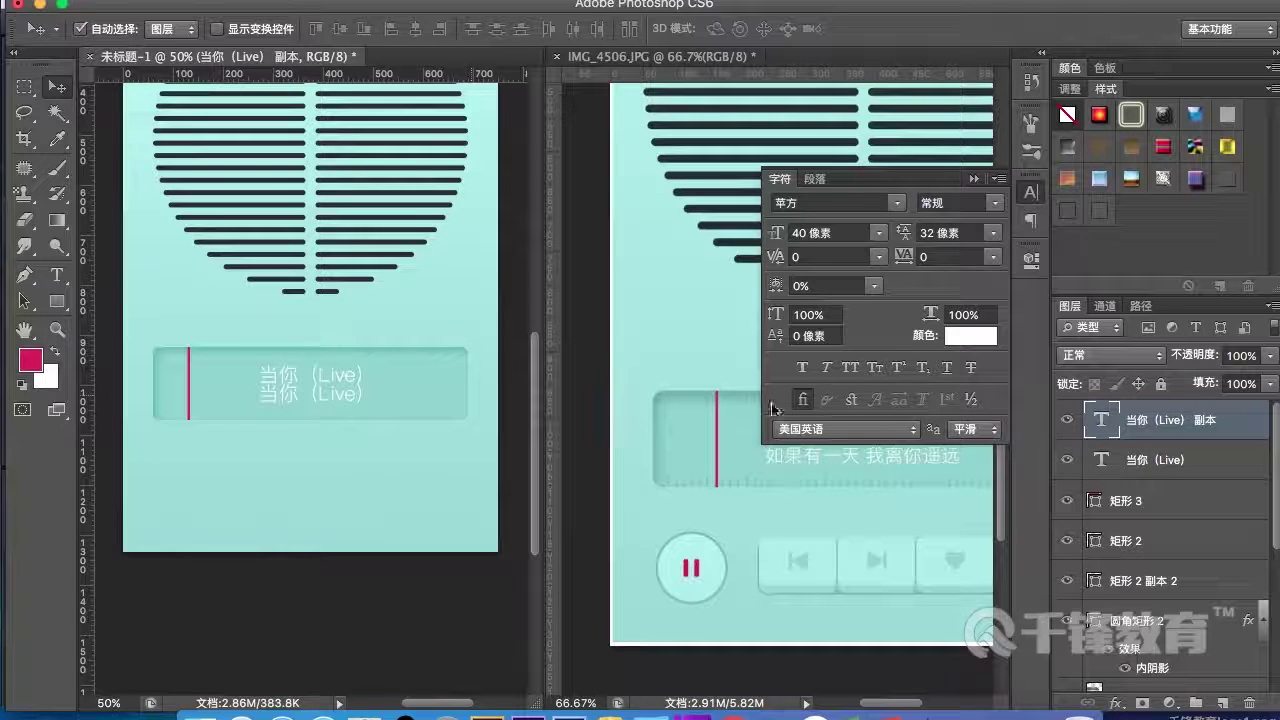
{"action": "left_click", "coordinate": [766, 232]}
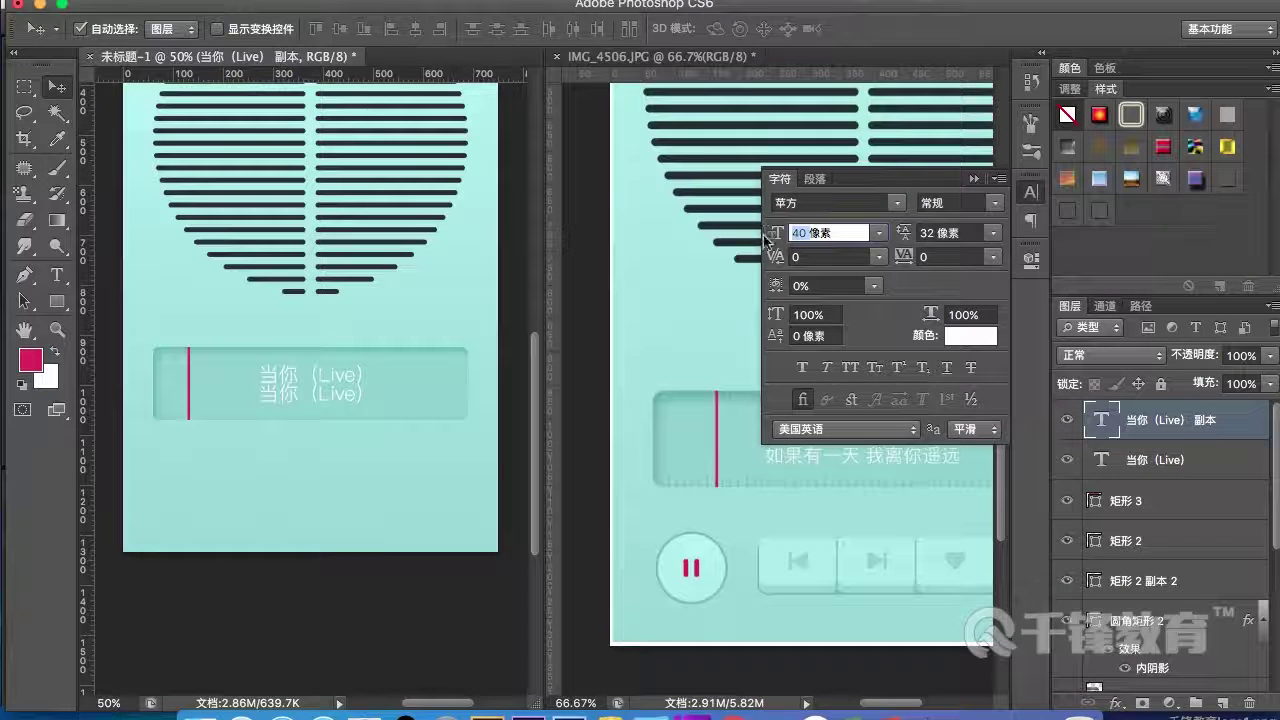
{"action": "key", "text": "Return"}
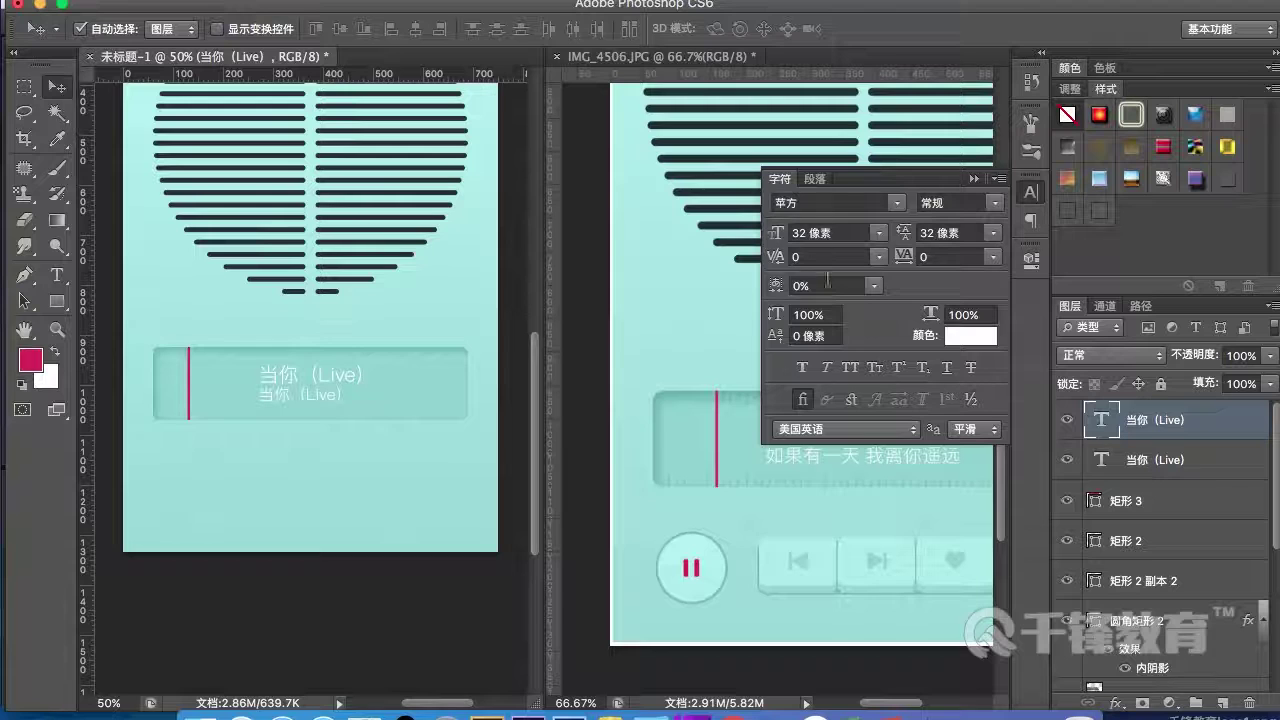
- Replace the duplicated title's text with the lyric line 如果有一天 我离你遥远
{"action": "double_click", "coordinate": [1101, 420]}
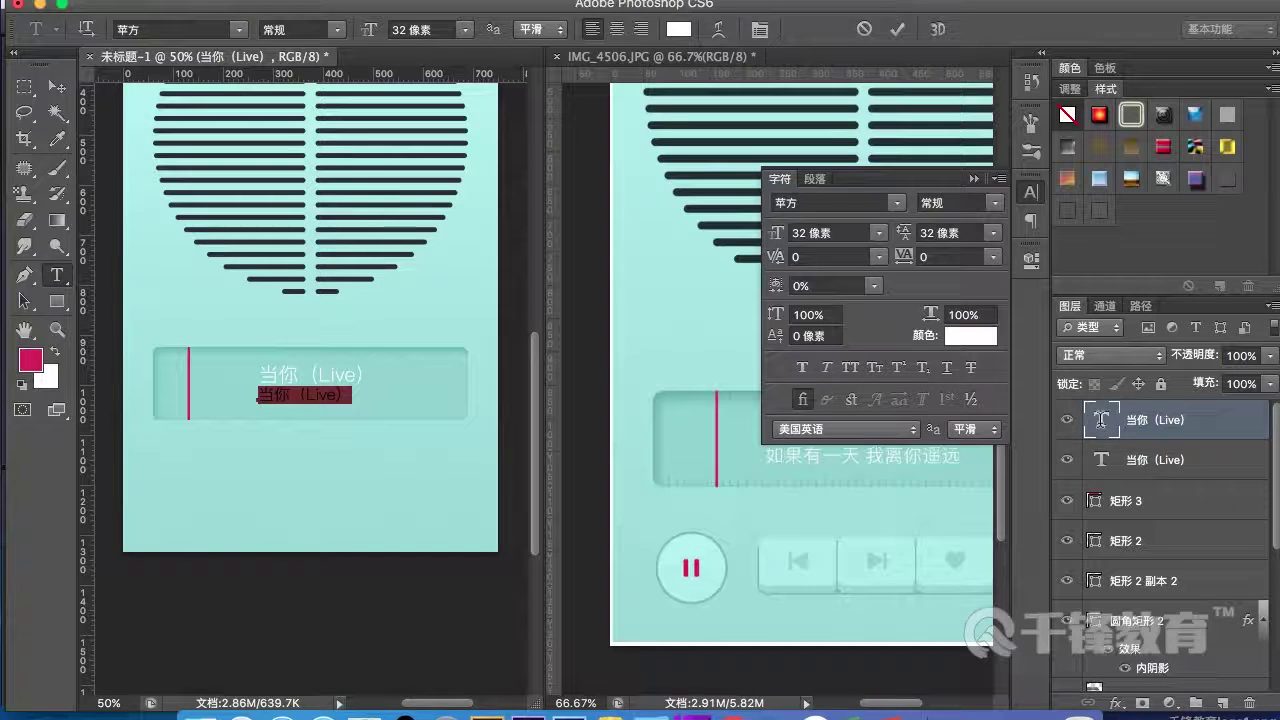
{"action": "key", "text": "BackSpace"}
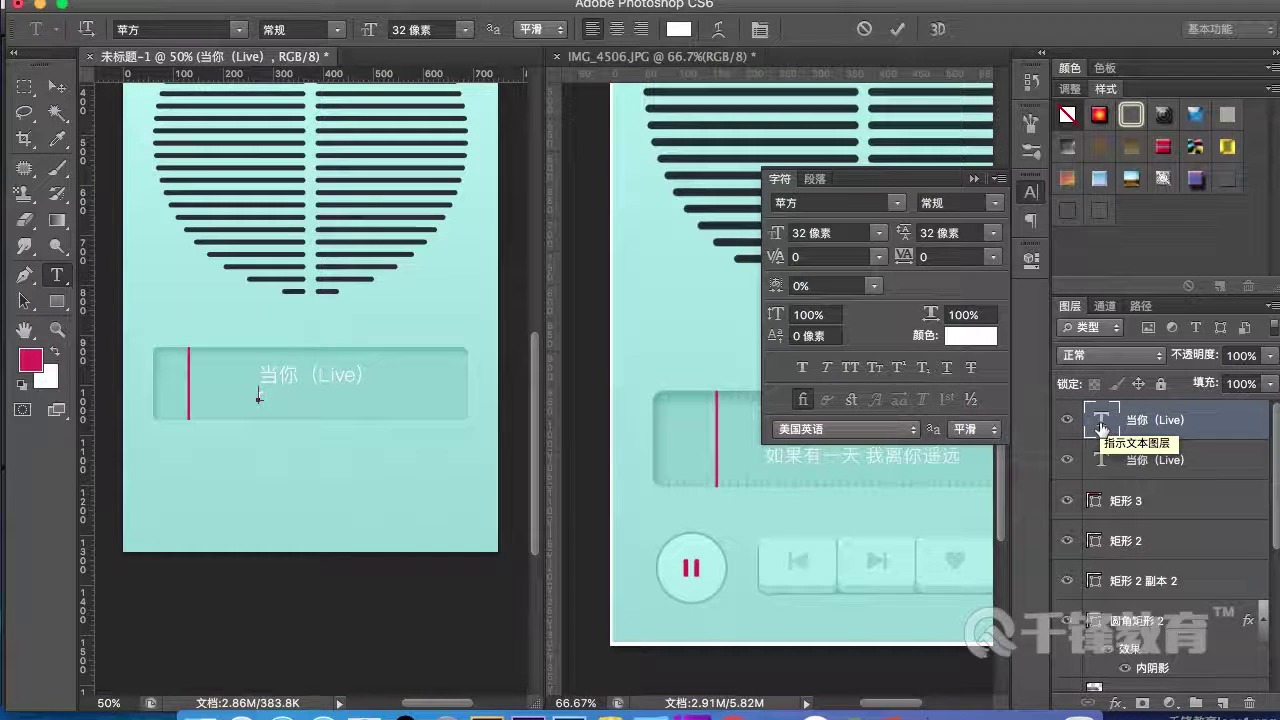
{"action": "type", "text": "如果"}
{"action": "type", "text": "youyit"}
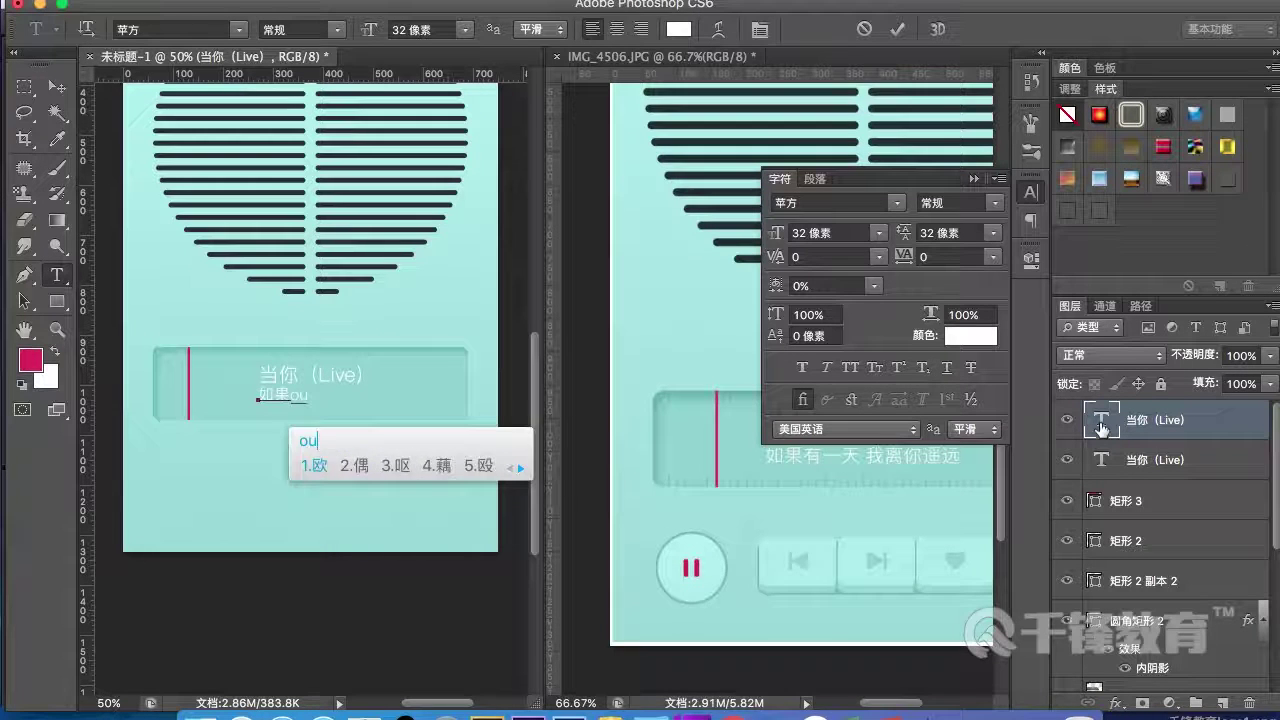
{"action": "key", "text": "BackSpace"}
{"action": "key", "text": "BackSpace"}
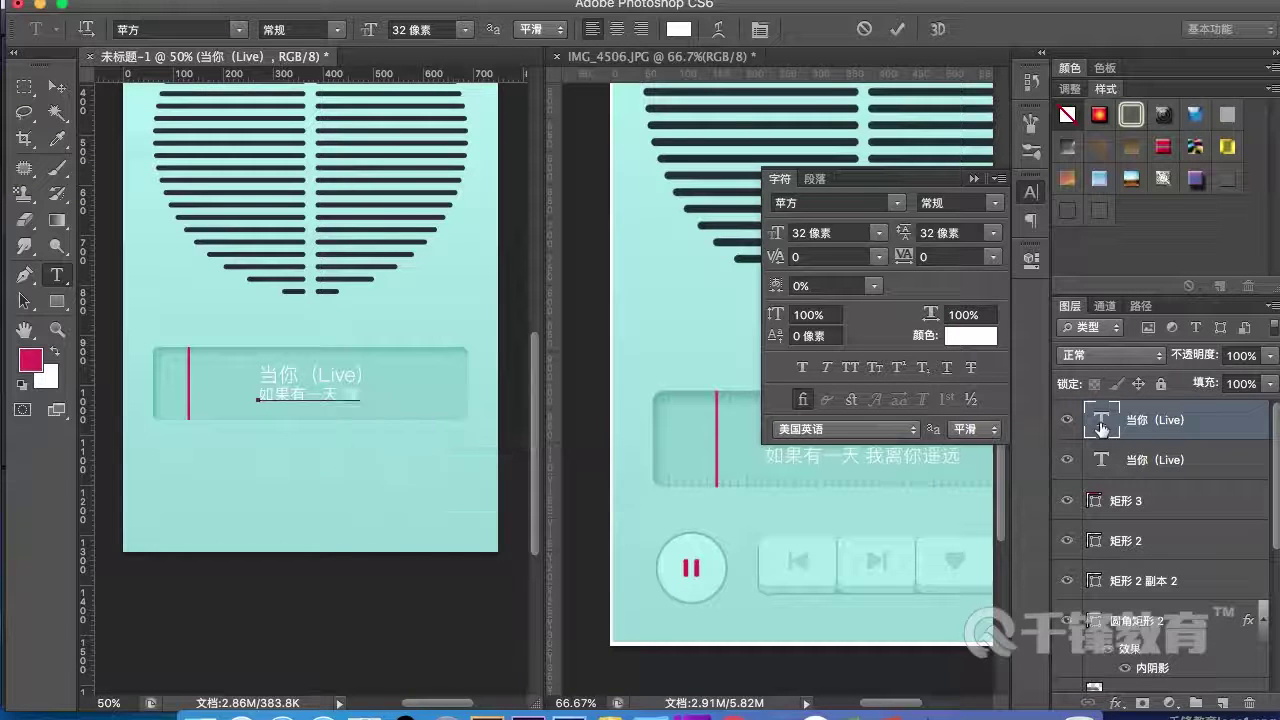
{"action": "type", "text": "wo lini"}
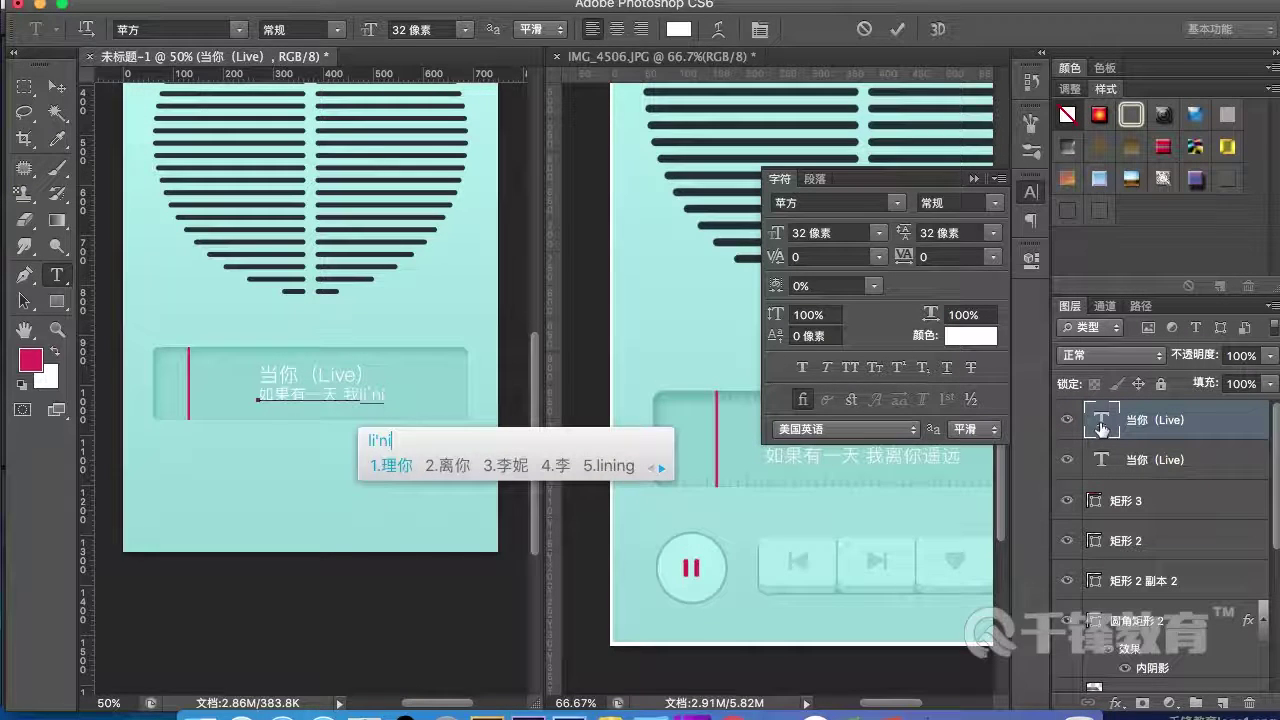
{"action": "type", "text": "2yaoy"}
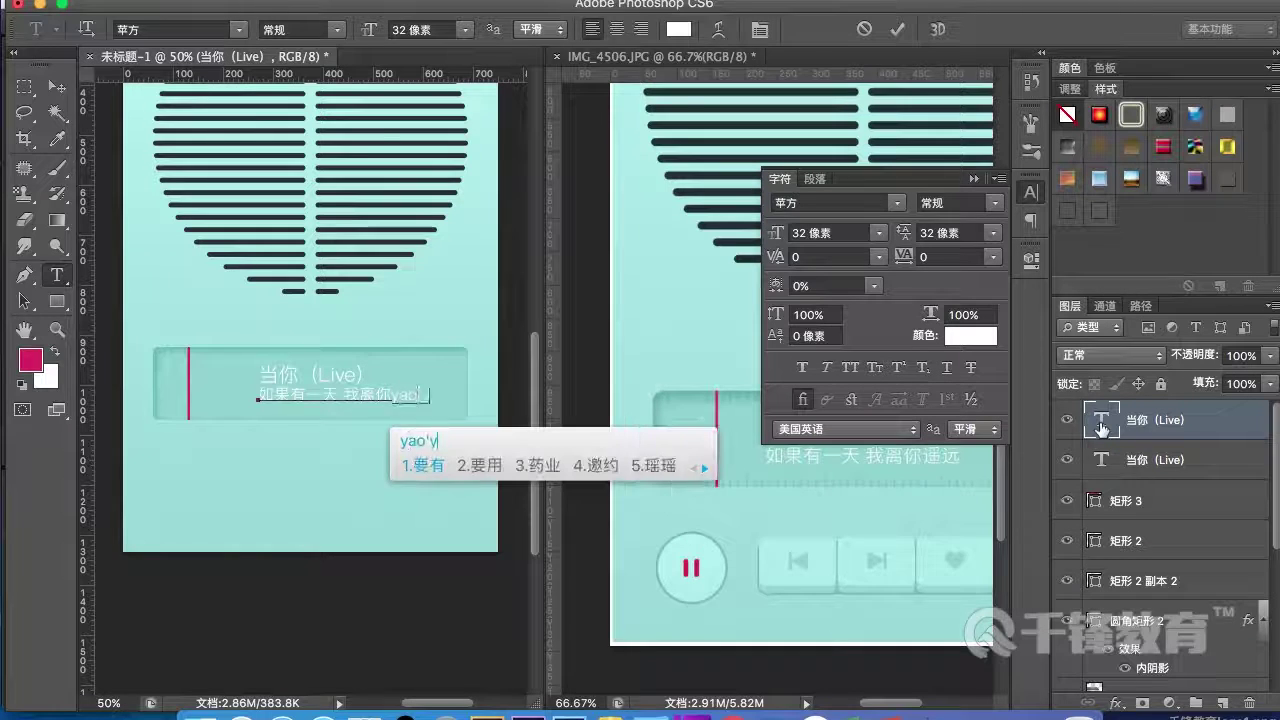
{"action": "type", "text": "uan"}
{"action": "key", "text": "space"}
{"action": "left_click", "coordinate": [57, 88]}
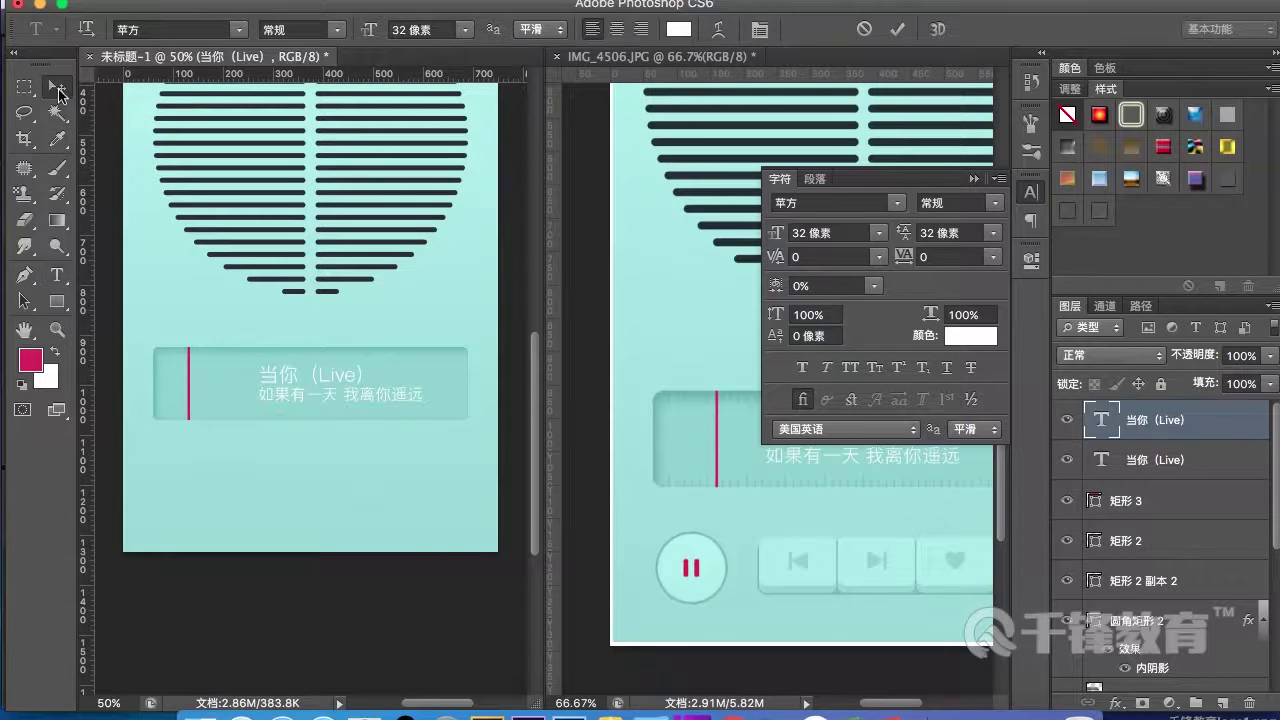
- Centre the lyric line horizontally on the canvas and nudge it down for more spacing below the title
{"action": "scroll", "coordinate": [183, 177], "scroll_direction": "up", "scroll_amount": 3}
{"action": "key", "text": "super+a"}
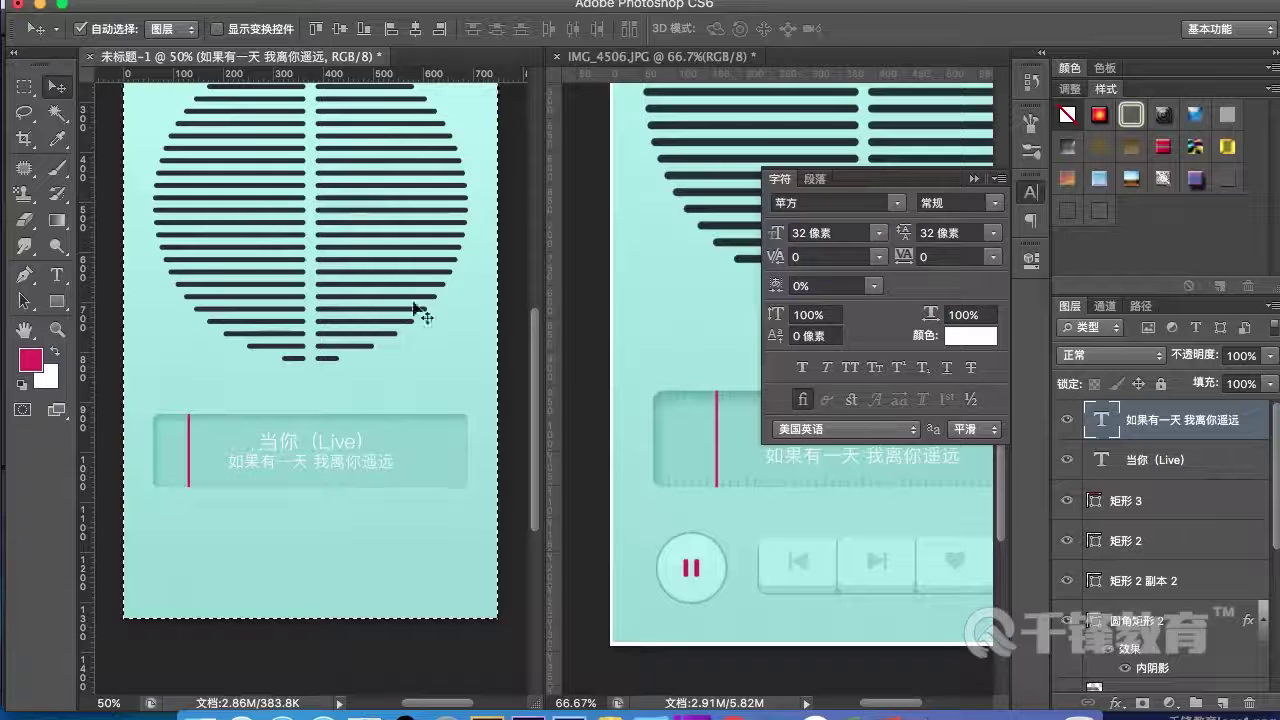
{"action": "key", "text": "super+d"}
{"action": "key", "text": "Down"}
{"action": "key", "text": "Down"}
{"action": "key", "text": "Down"}
{"action": "key", "text": "Down"}
{"action": "key", "text": "Down"}
{"action": "key", "text": "Down"}
{"action": "key", "text": "Down"}
{"action": "key", "text": "Down"}
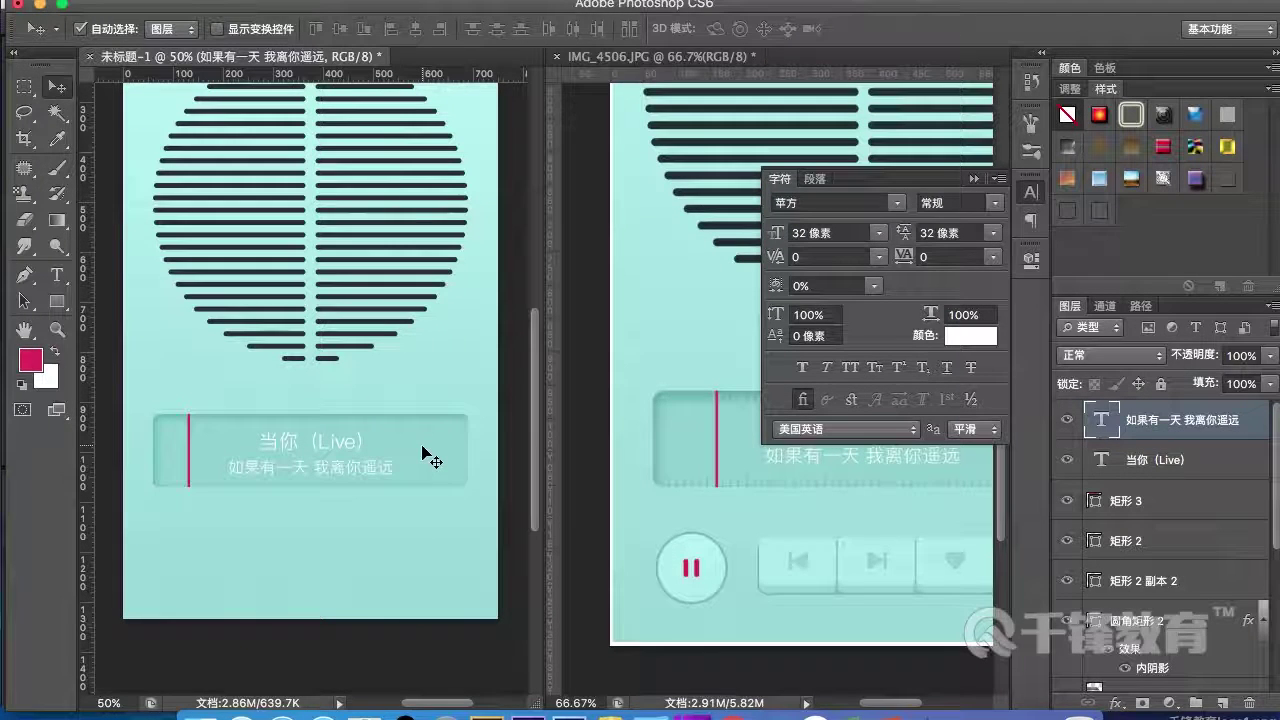
- Select the title and lyric lines together, nudge them up slightly, and collapse the character settings
{"action": "left_click", "coordinate": [337, 444], "text": "shift"}
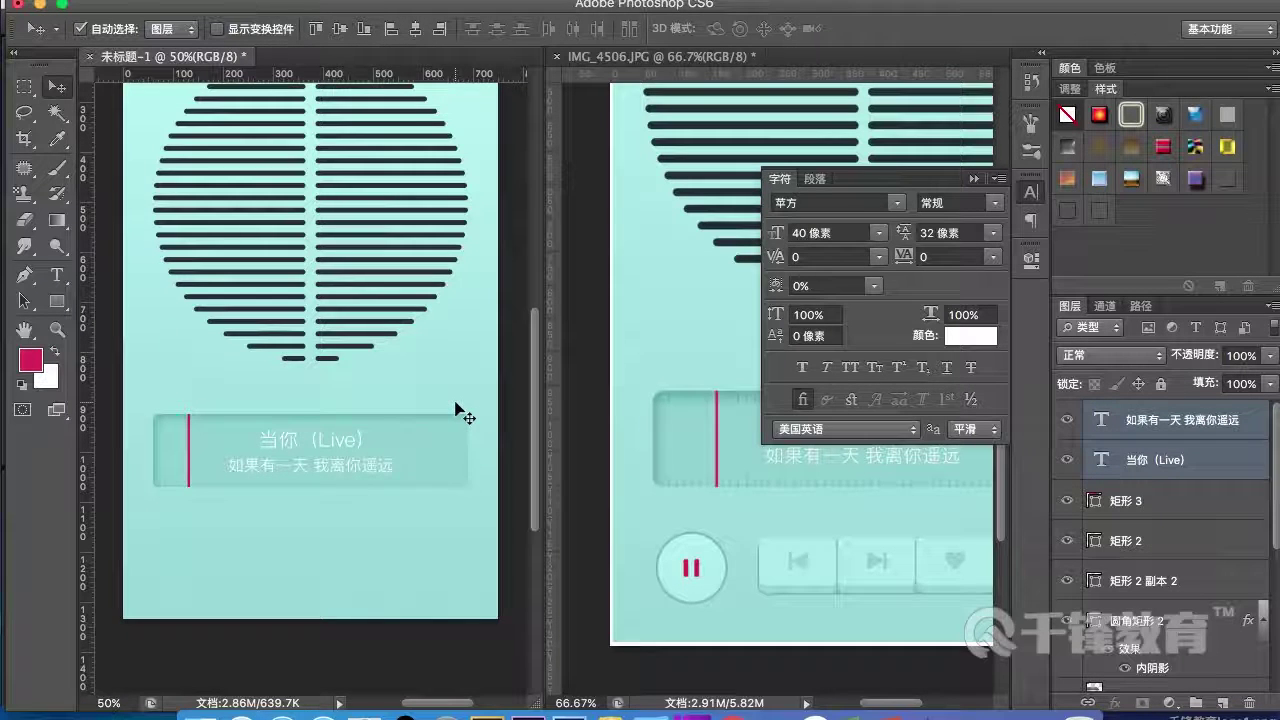
{"action": "key", "text": "super+minus"}
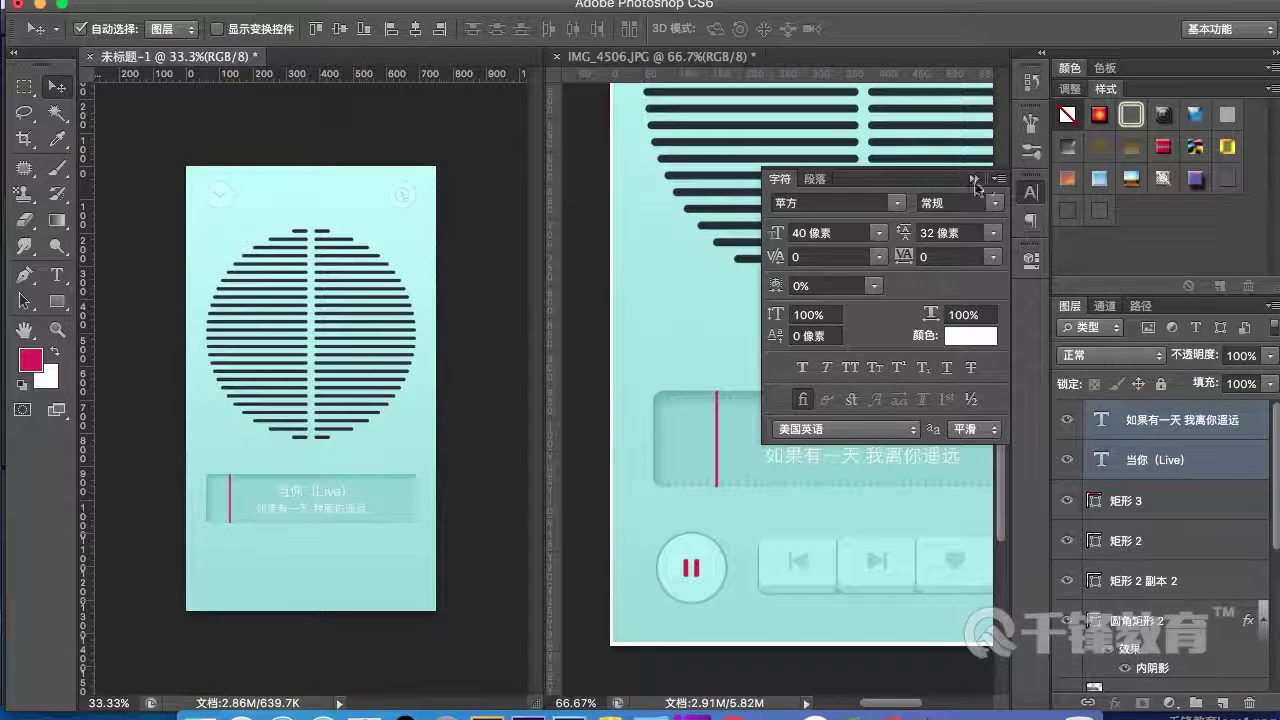
{"action": "left_click", "coordinate": [974, 180]}
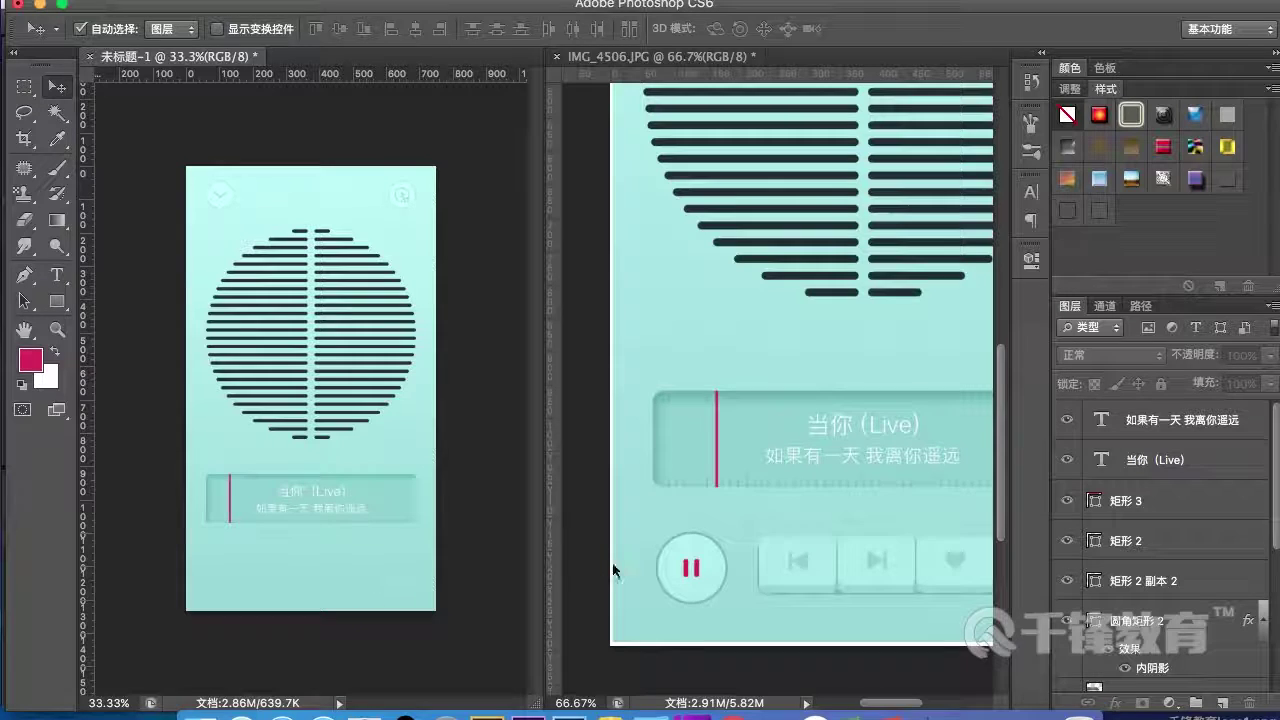
- Duplicate the chevron icon's 上部icon group above the 圆角矩形 2 layer and shift the copy just below the original icon
{"action": "left_click", "coordinate": [216, 206]}
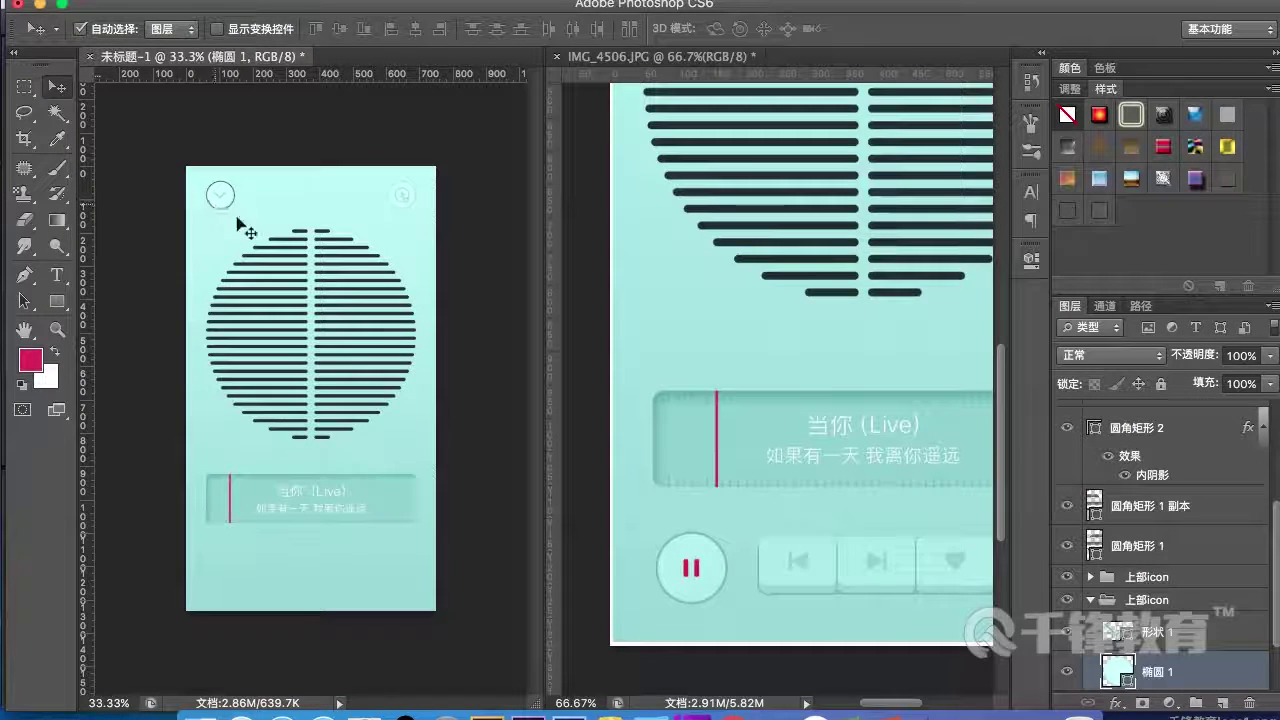
{"action": "left_click", "coordinate": [1092, 600]}
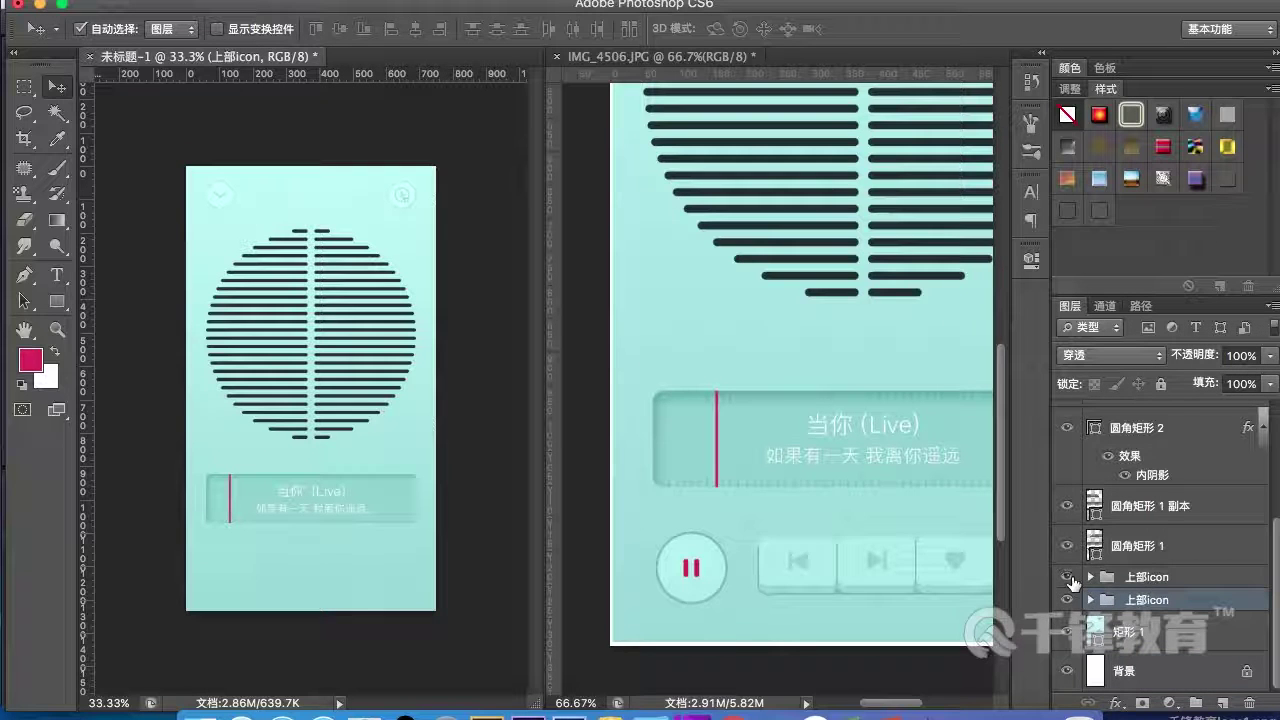
{"action": "left_click_drag", "start_coordinate": [1127, 607], "coordinate": [1100, 418]}
{"action": "key", "text": "ctrl+t"}
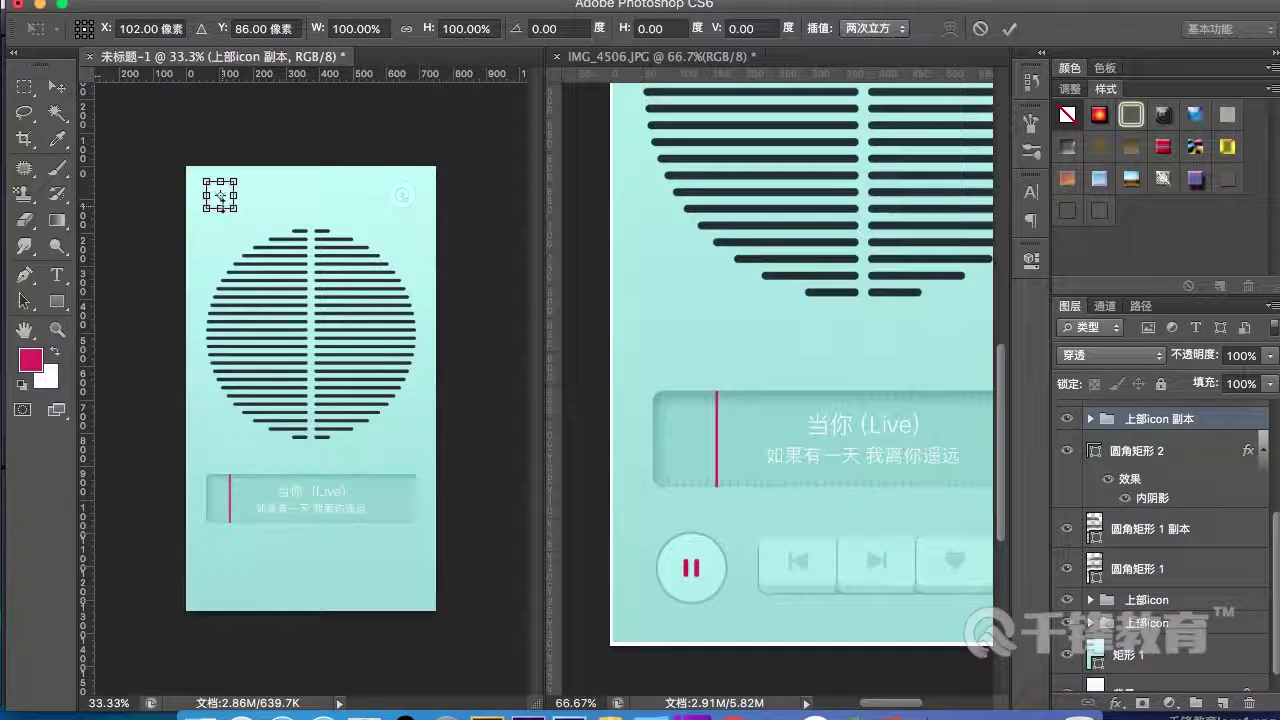
{"action": "mouse_move", "coordinate": [220, 195]}
{"action": "left_mouse_down"}
{"action": "mouse_move", "coordinate": [226, 232]}
{"action": "mouse_move", "coordinate": [224, 208]}
{"action": "left_mouse_up"}
{"action": "key", "text": "Return"}
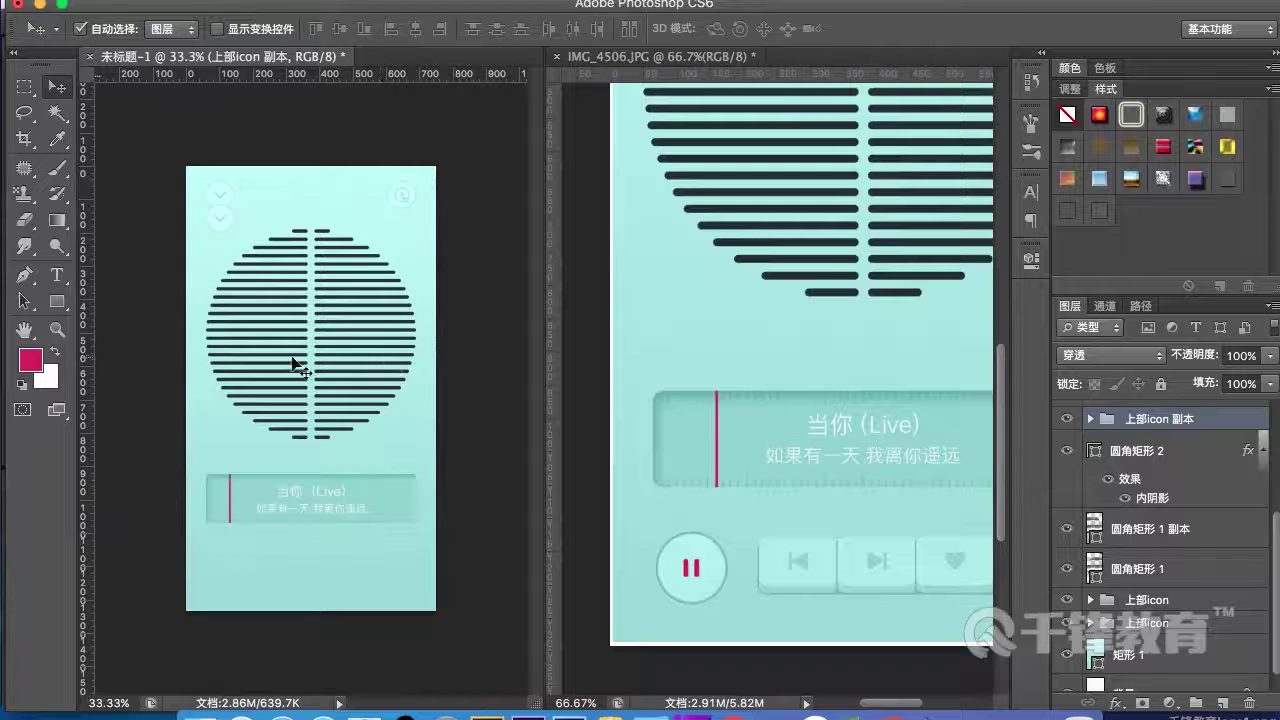
- Set auto-selection to groups (组) and move the copied chevron icon straight down below the tuning panel's left end
{"action": "left_click", "coordinate": [172, 29]}
{"action": "left_click", "coordinate": [165, 12]}
{"action": "left_click", "coordinate": [228, 262]}
{"action": "left_click_drag", "start_coordinate": [228, 262], "coordinate": [245, 570]}
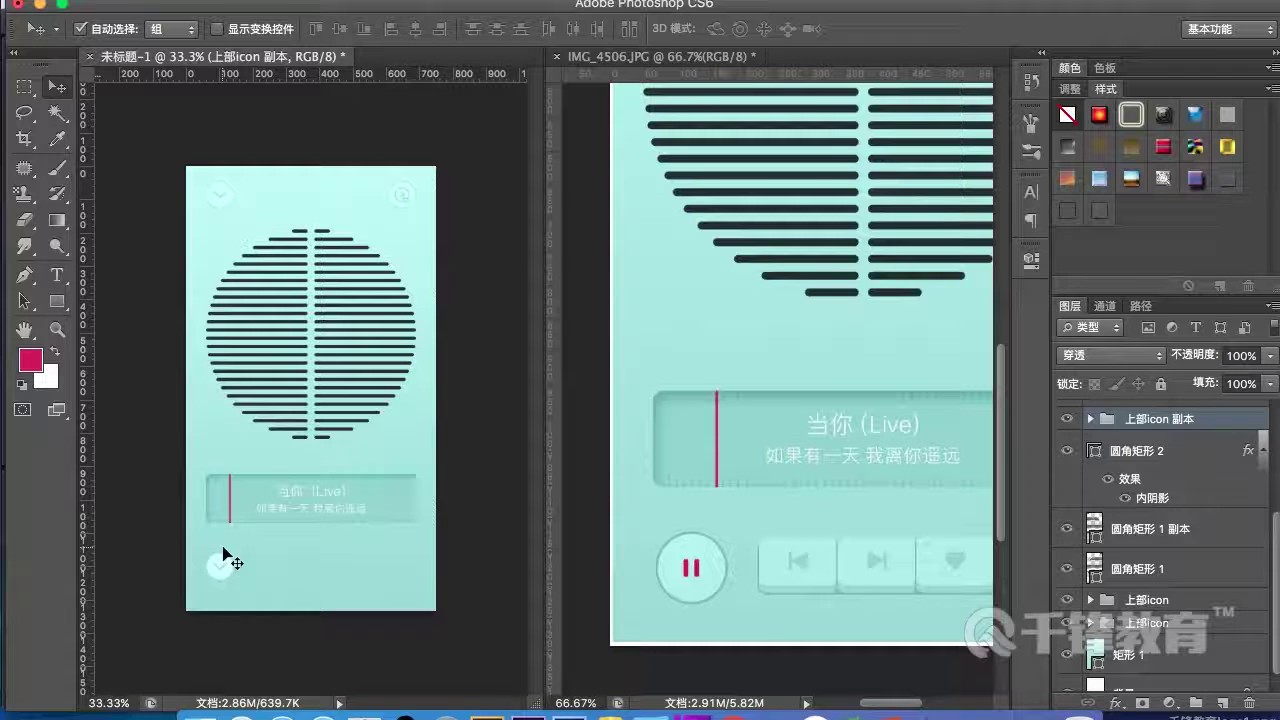
- Set the fill of the 椭圆 1 circle in the copied chevron icon group to #aee8e8
{"action": "key", "text": "super+plus"}
{"action": "left_click_drag", "start_coordinate": [180, 615], "coordinate": [320, 511]}
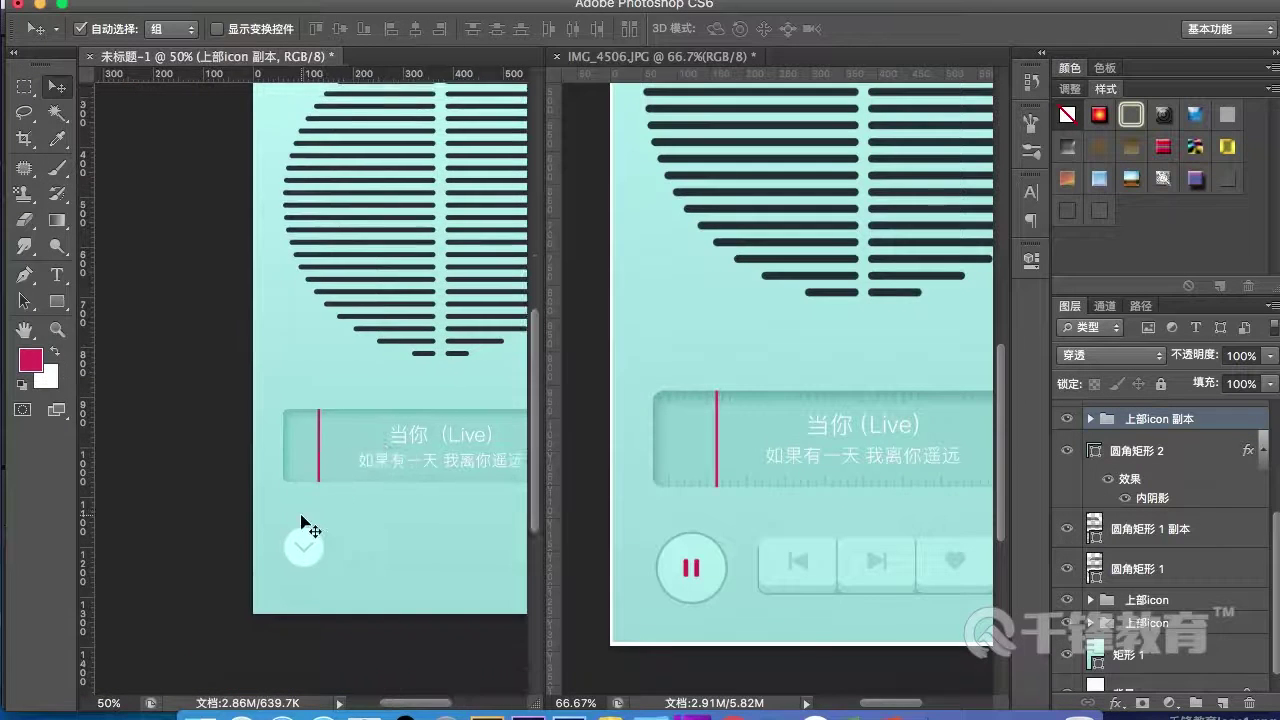
{"action": "key", "text": "super+plus"}
{"action": "left_click_drag", "start_coordinate": [314, 569], "coordinate": [329, 491]}
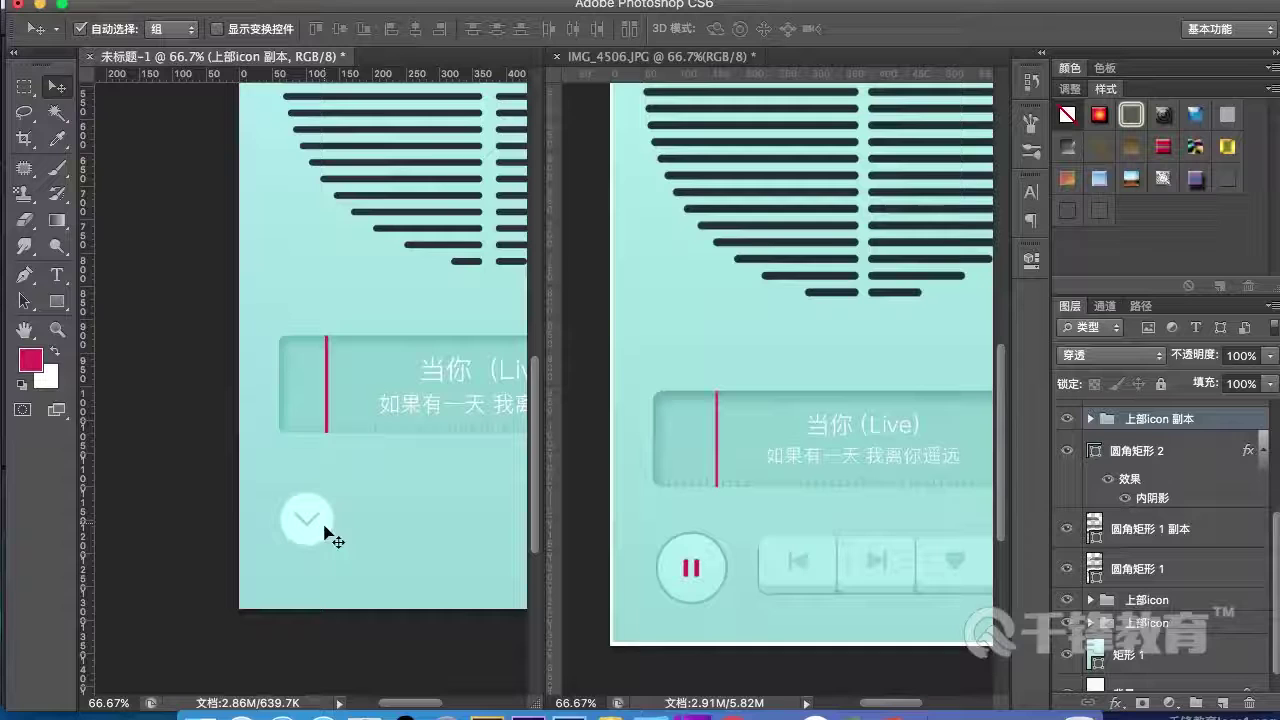
{"action": "key", "text": "super+plus"}
{"action": "left_click_drag", "start_coordinate": [337, 543], "coordinate": [300, 429]}
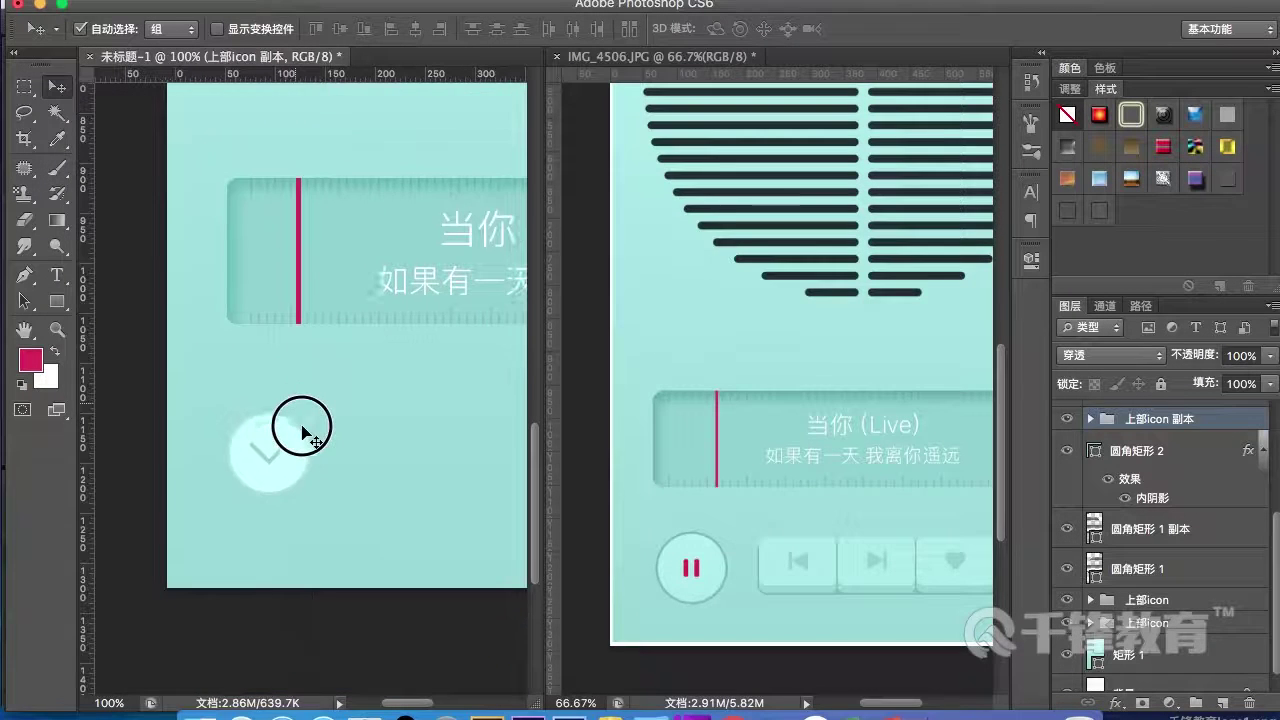
{"action": "left_click", "coordinate": [1091, 419]}
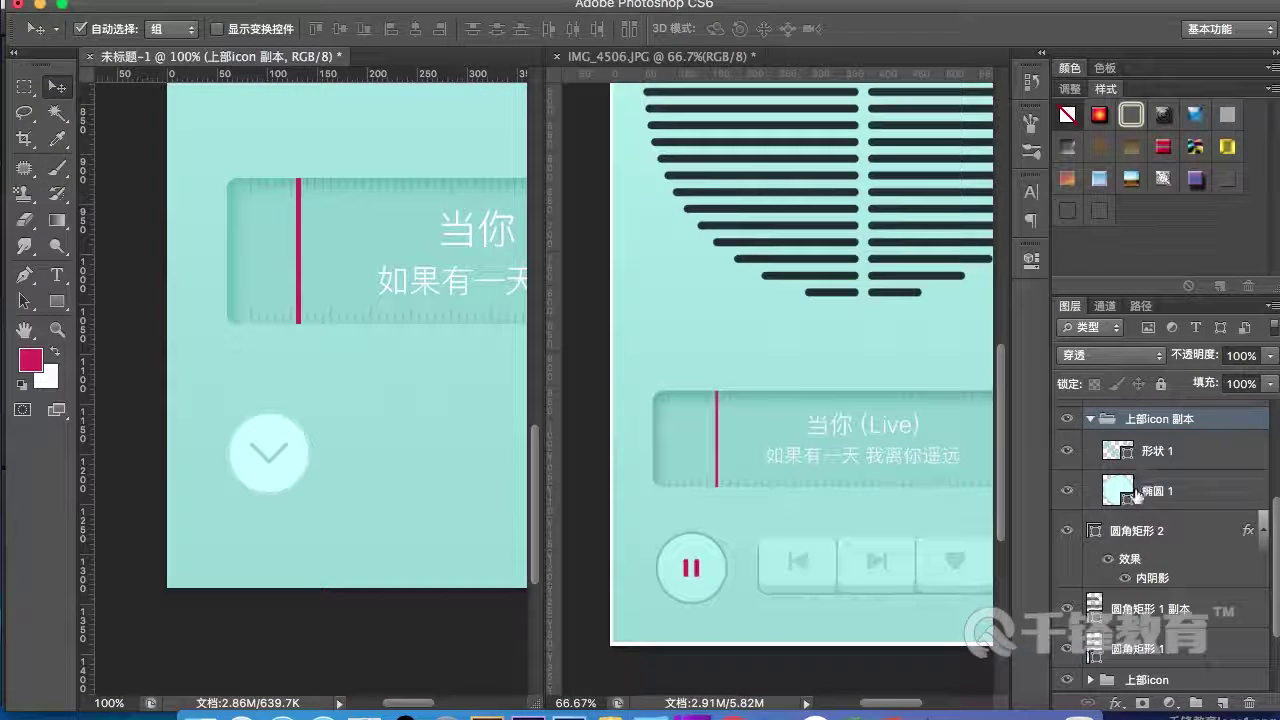
{"action": "left_click", "coordinate": [1130, 494]}
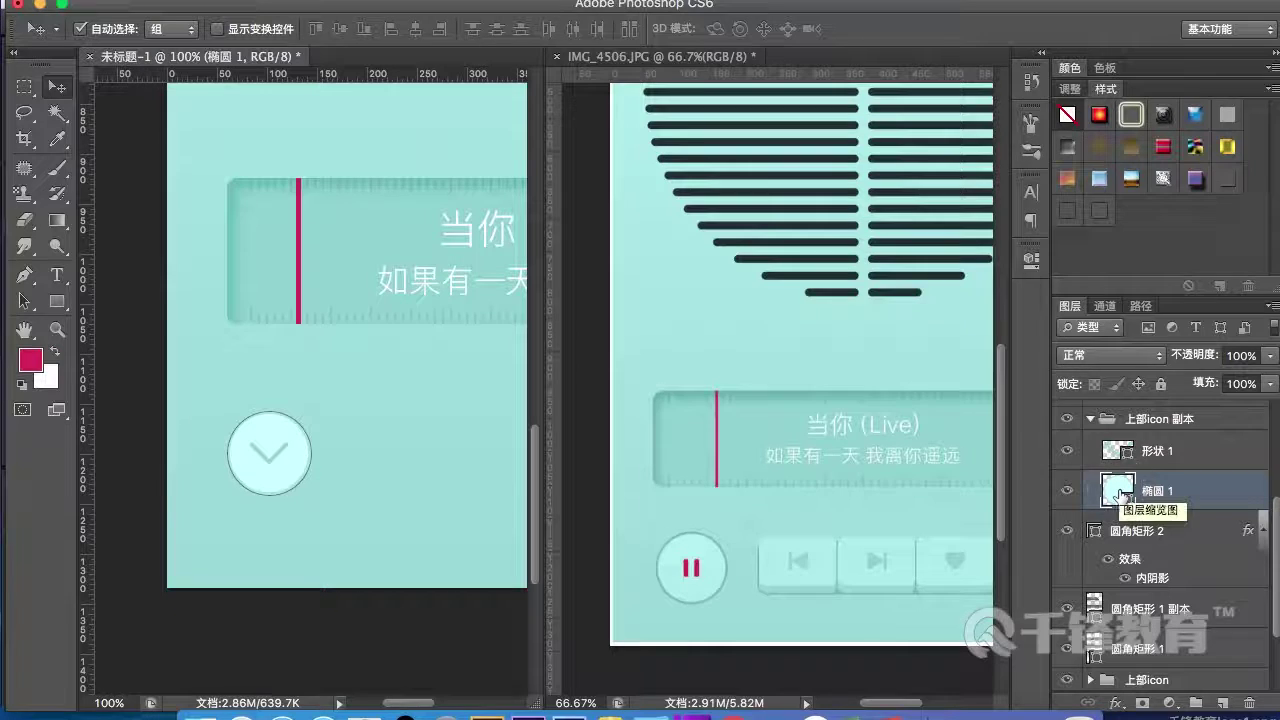
{"action": "double_click", "coordinate": [1120, 492]}
{"action": "left_click", "coordinate": [327, 460]}
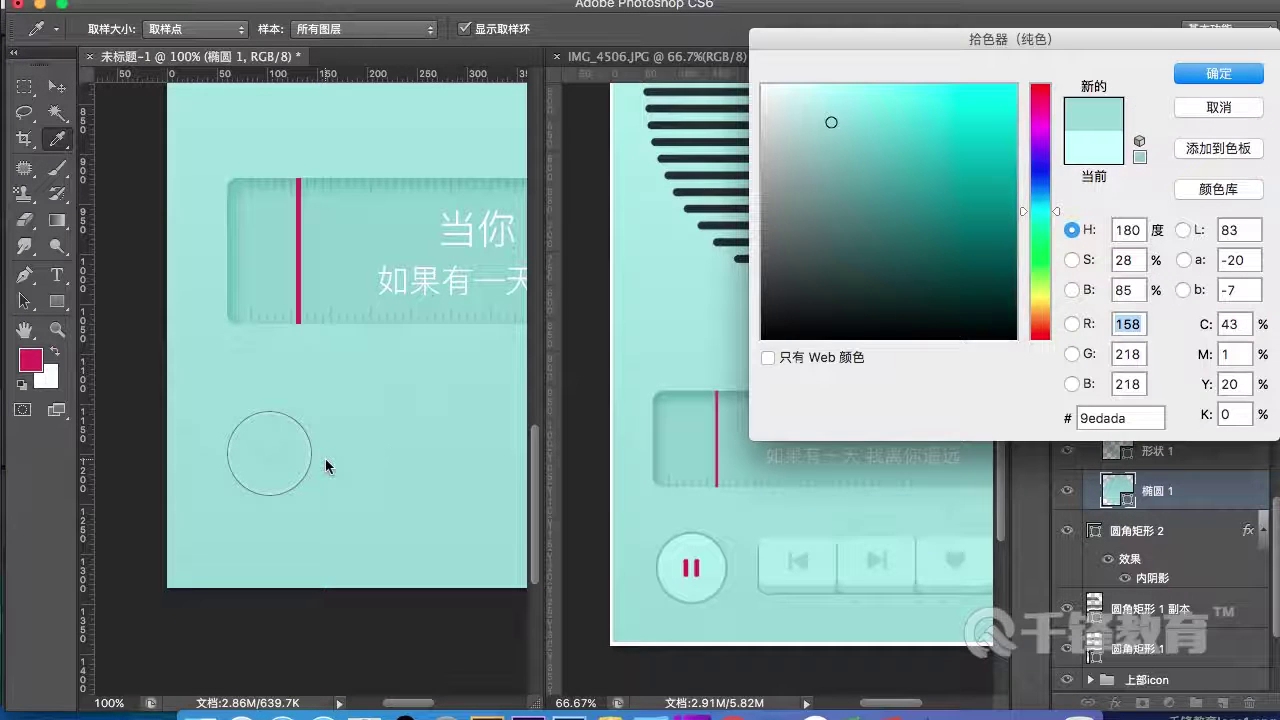
{"action": "left_click", "coordinate": [826, 108]}
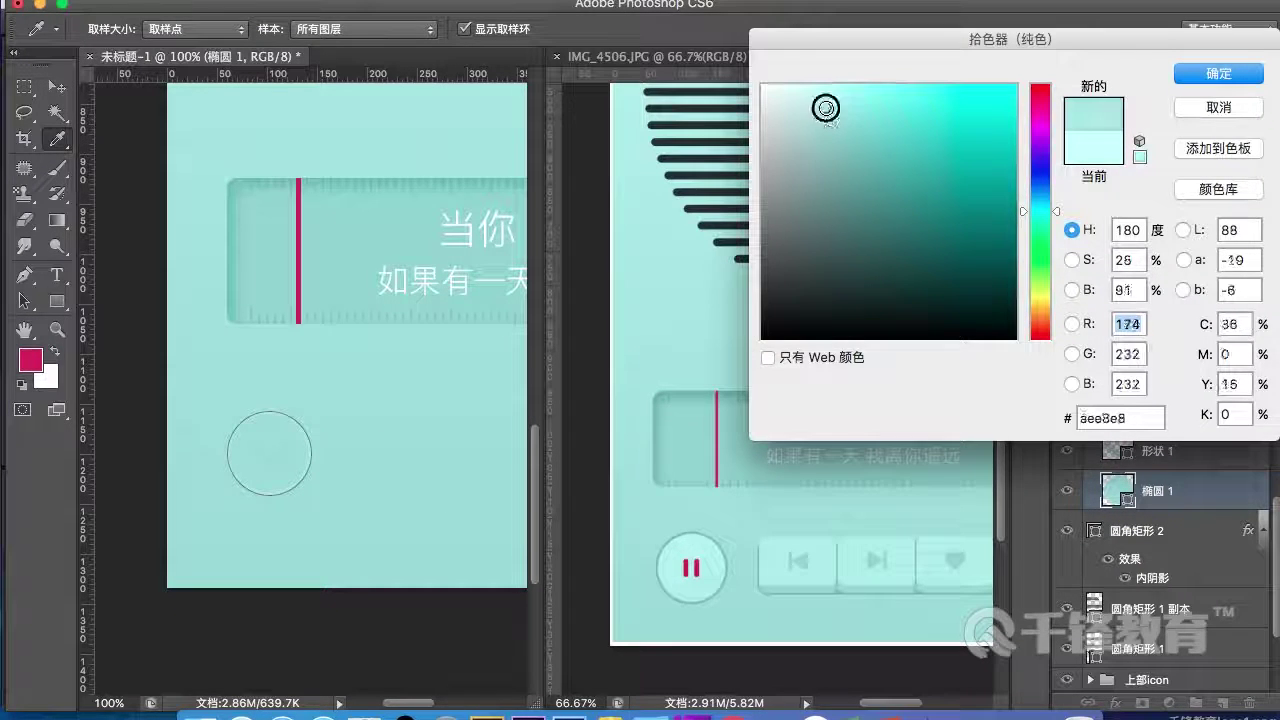
{"action": "left_click", "coordinate": [1188, 76]}
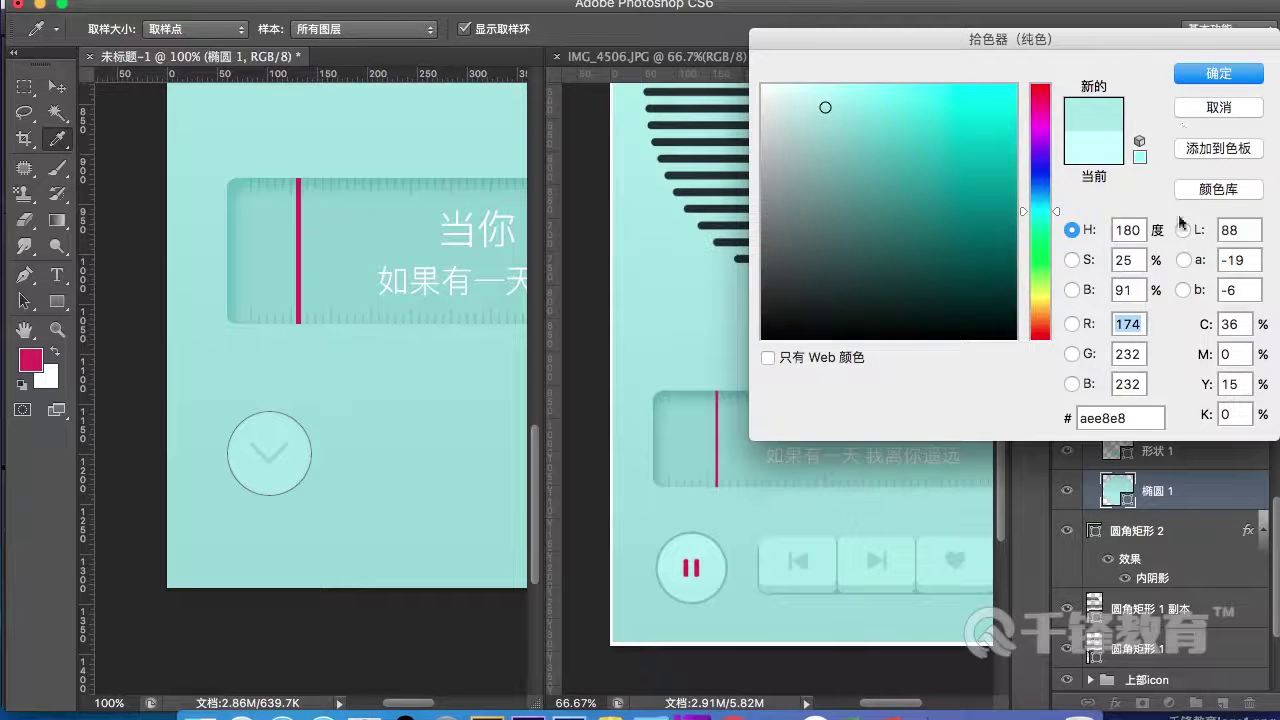
- Set the stroke colour of the copied icon's circle to the darker teal #82c1c1
{"action": "left_click", "coordinate": [58, 303]}
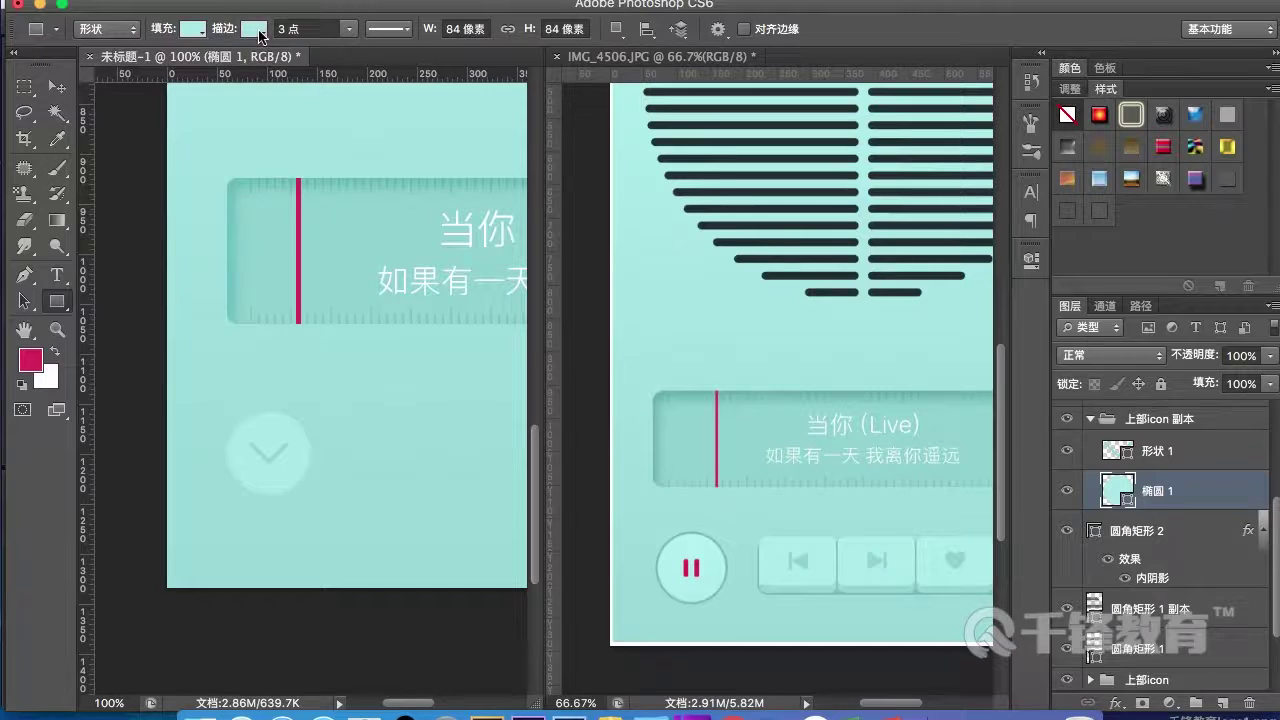
{"action": "left_click", "coordinate": [256, 30]}
{"action": "left_click", "coordinate": [350, 72]}
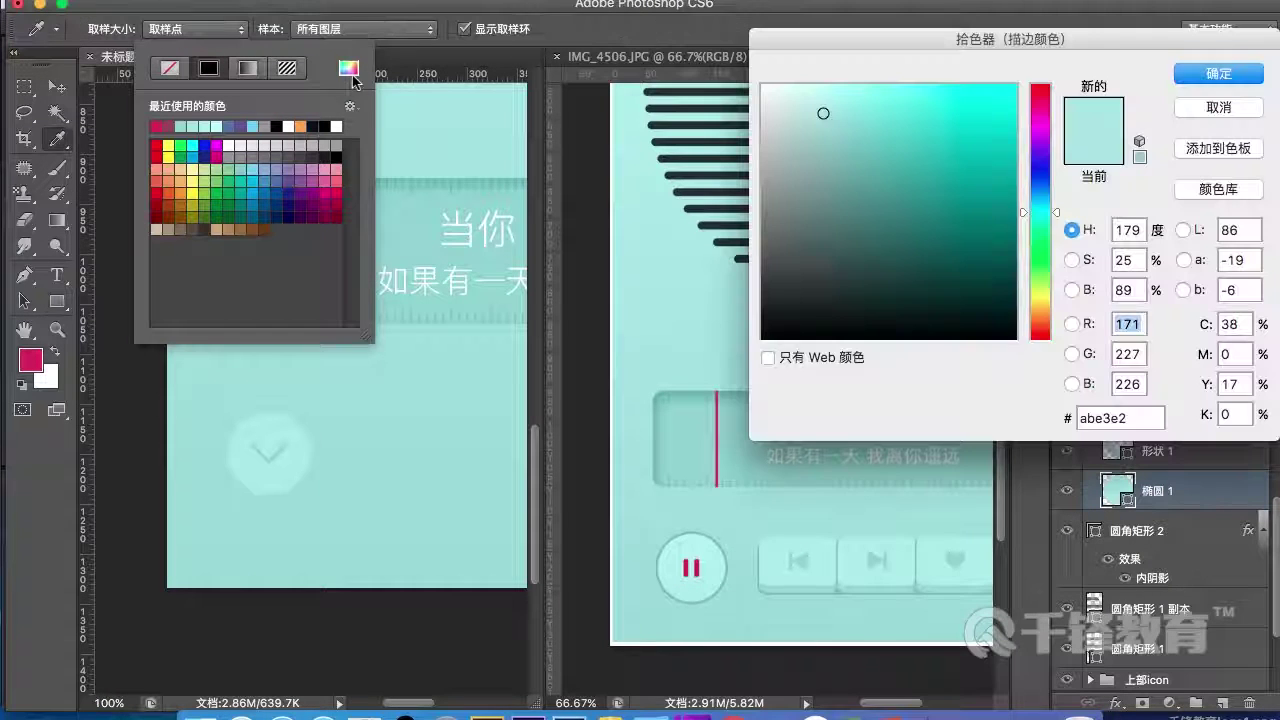
{"action": "left_click", "coordinate": [330, 458]}
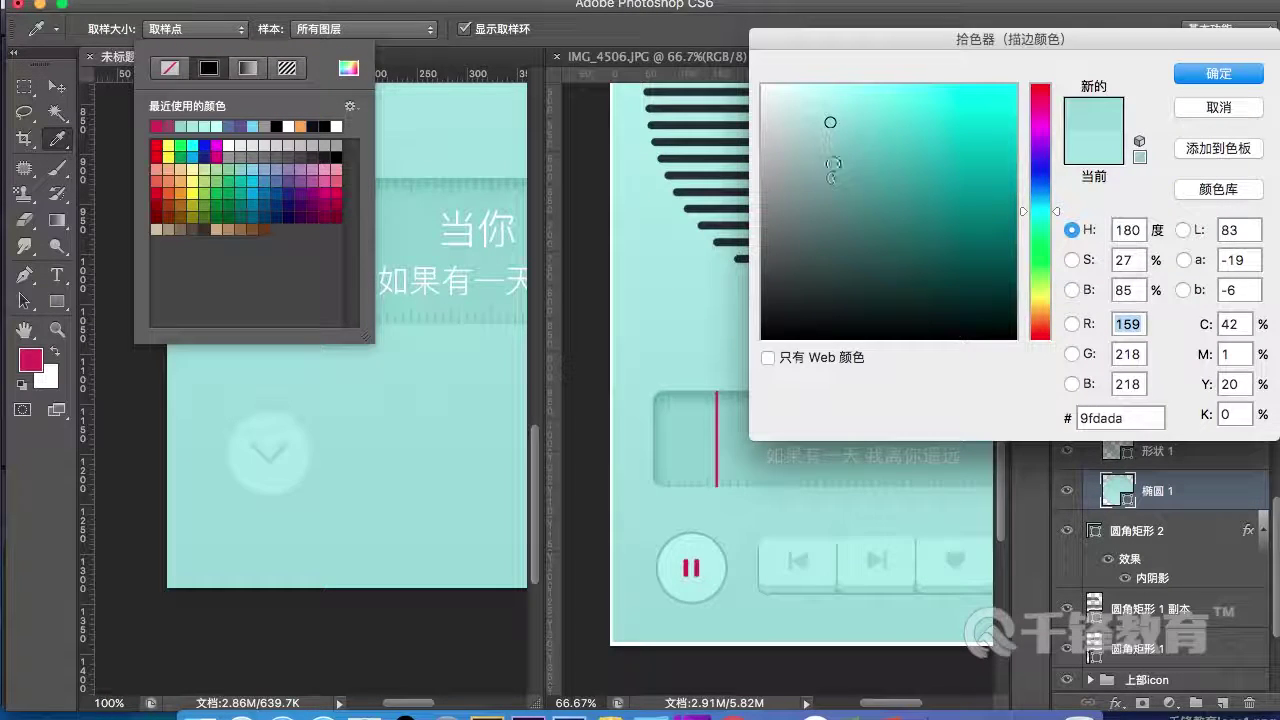
{"action": "left_click", "coordinate": [844, 146]}
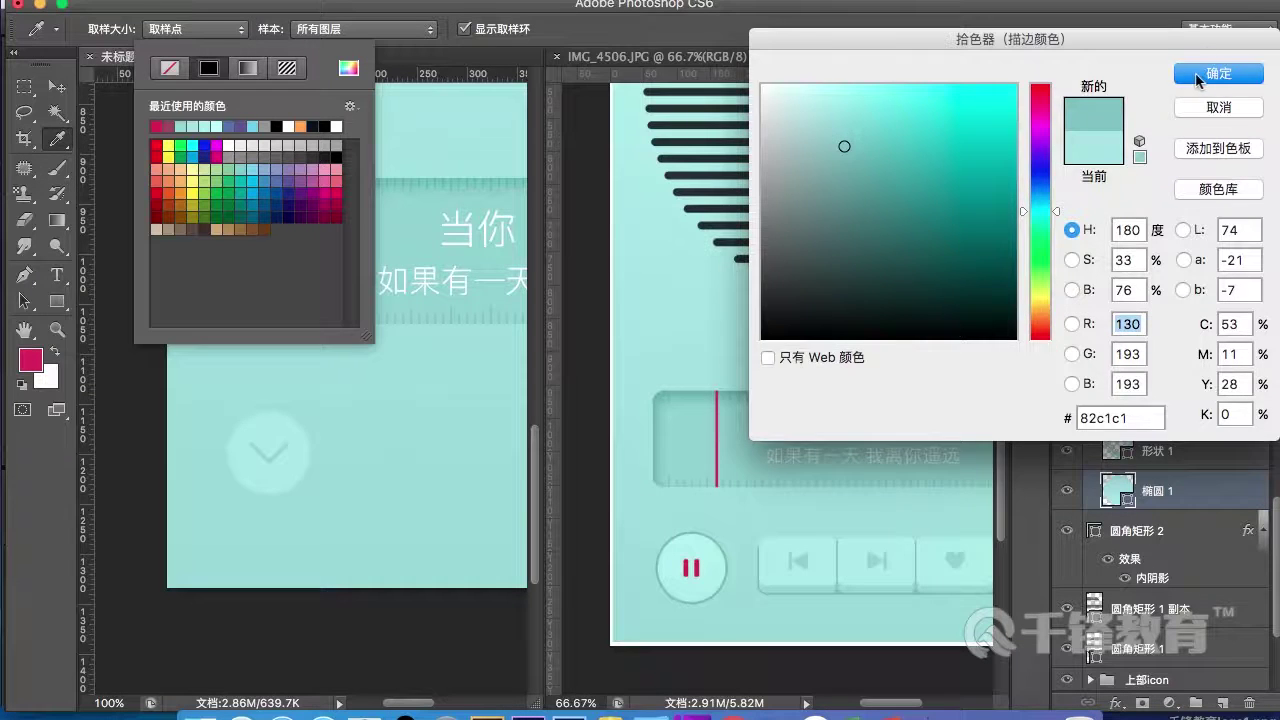
{"action": "left_click", "coordinate": [1216, 74]}
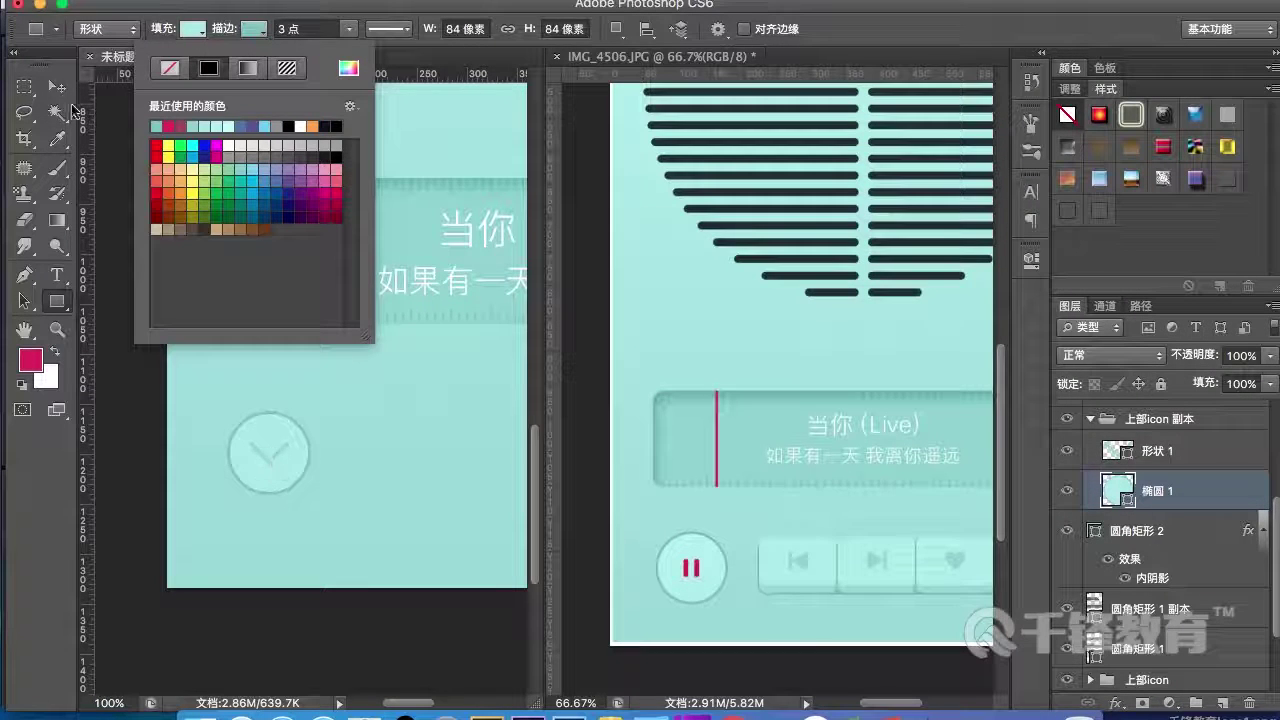
{"action": "key", "text": "v"}
{"action": "left_click", "coordinate": [278, 462]}
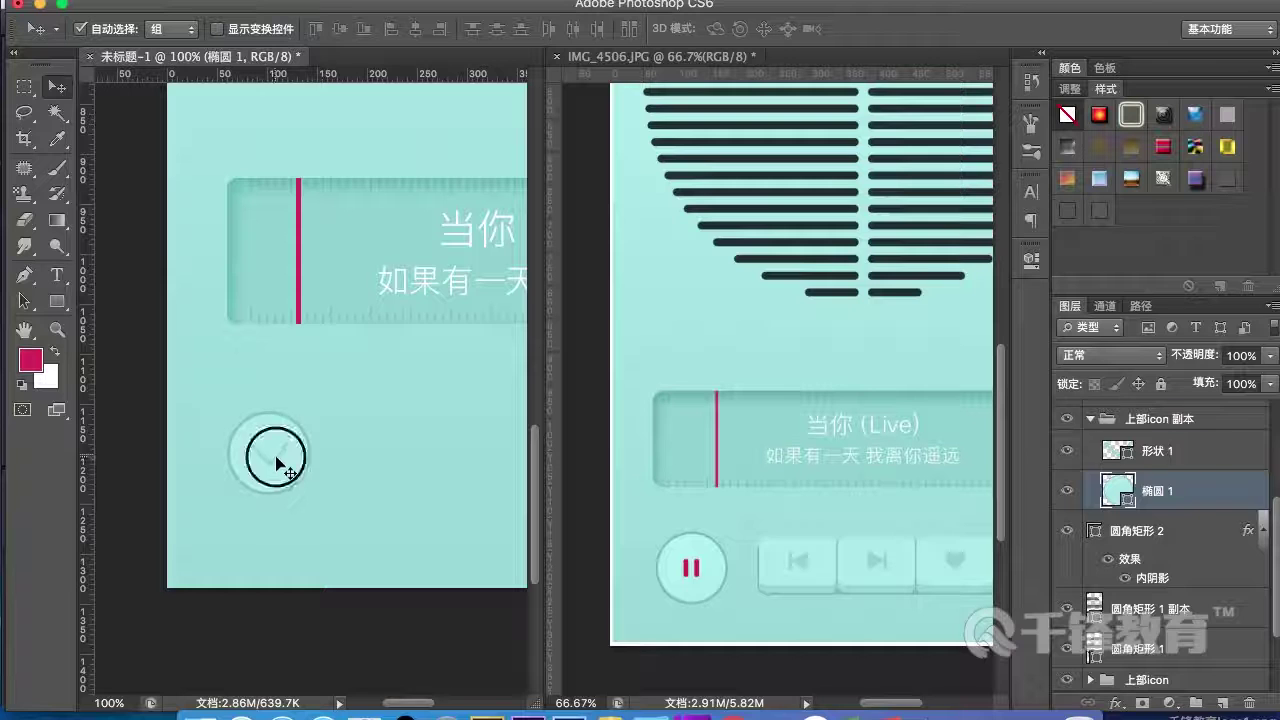
- Rotate the copied icon's chevron, layer 形状 1, clockwise into an L shape with one arm upright
{"action": "left_click", "coordinate": [1116, 452]}
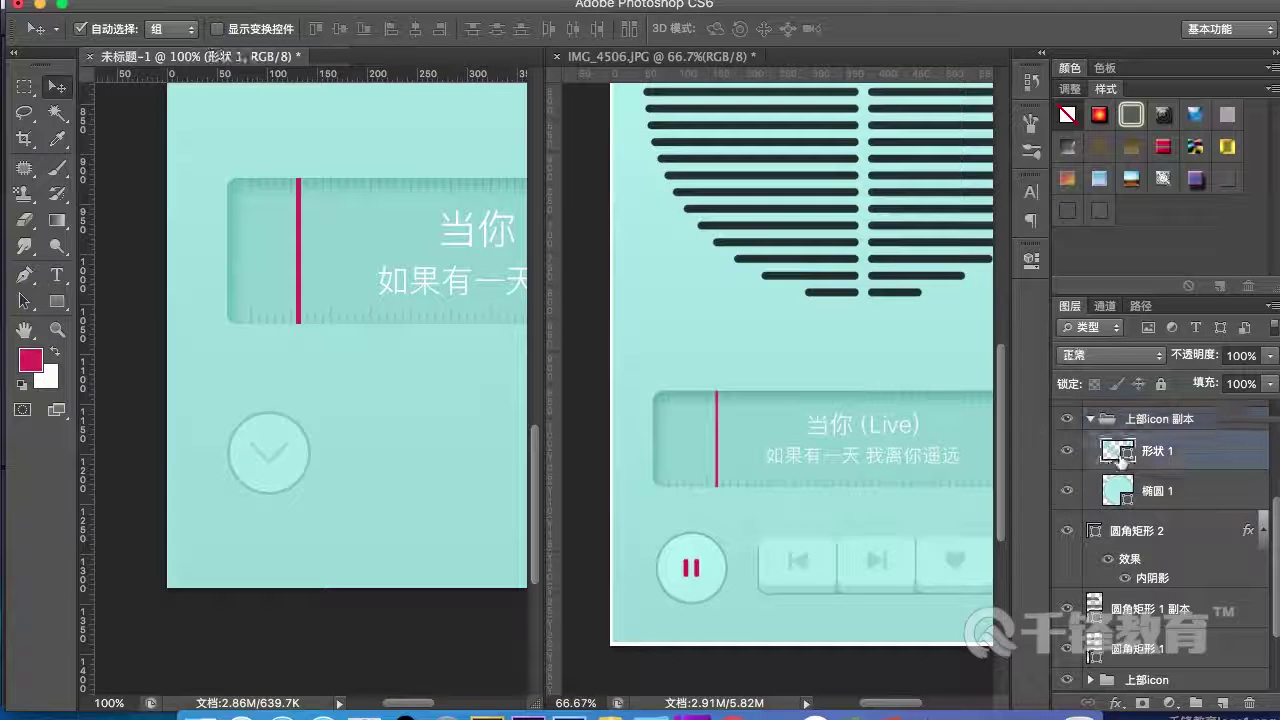
{"action": "key", "text": "ctrl+t"}
{"action": "left_click_drag", "start_coordinate": [391, 451], "coordinate": [378, 520]}
{"action": "key", "text": "Return"}
- Delete the end anchor of the rotated chevron's horizontal arm, leaving a single vertical bar
{"action": "key", "text": "a"}
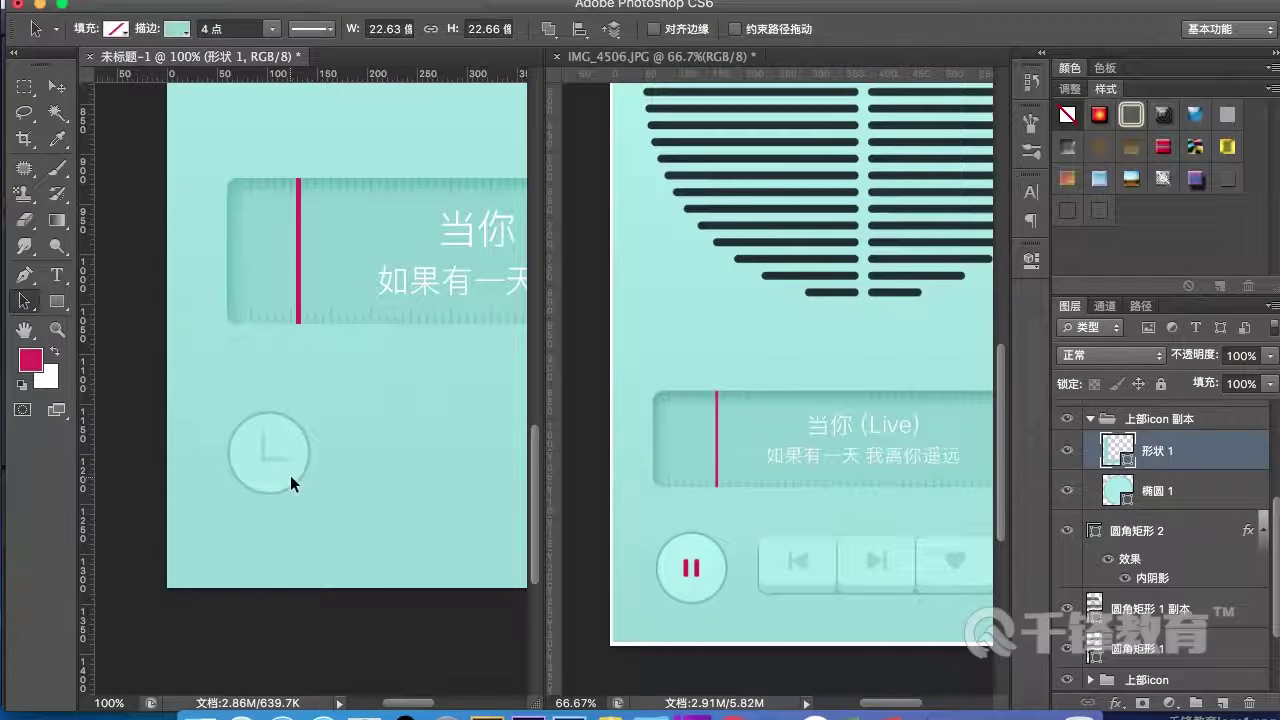
{"action": "key", "text": "shift+a"}
{"action": "left_click", "coordinate": [285, 459]}
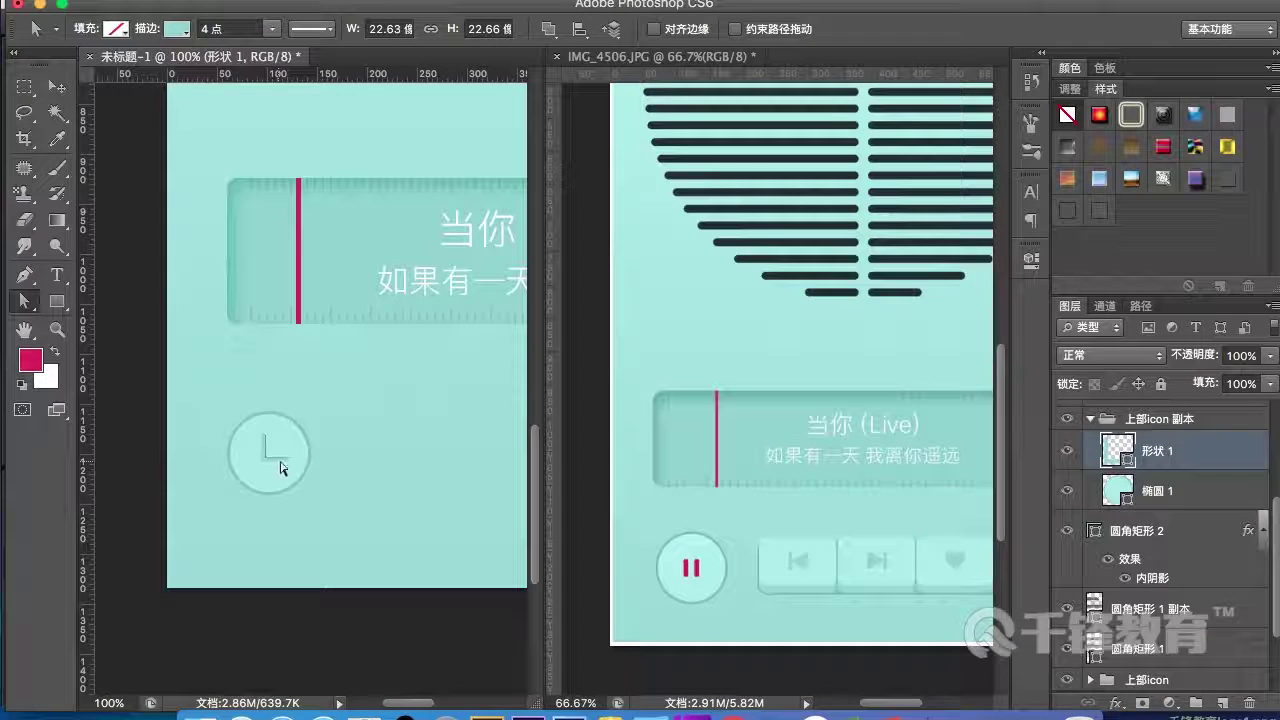
{"action": "left_click", "coordinate": [287, 458]}
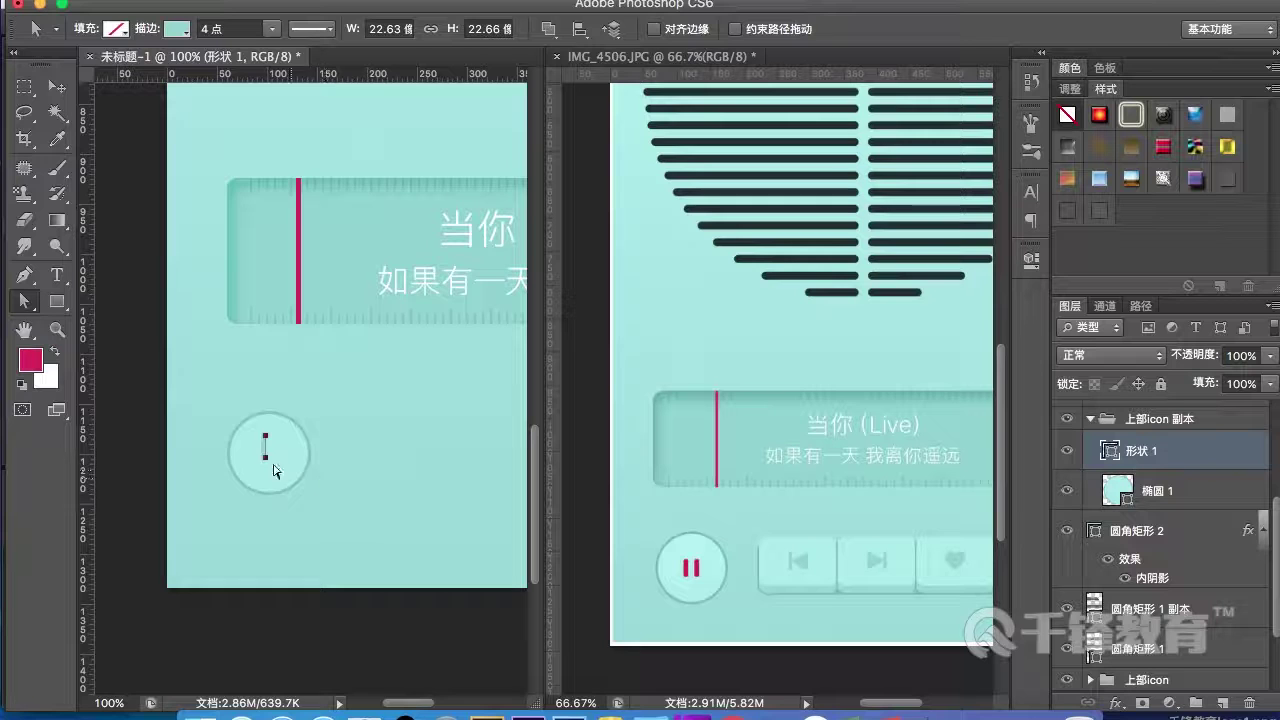
- Move the vertical bar nearer the circle's middle, duplicate its 形状 1 layer, and shift the copy right to form a pause symbol
{"action": "scroll", "coordinate": [265, 450], "scroll_direction": "up", "scroll_amount": 5}
{"action": "scroll", "coordinate": [369, 530], "scroll_direction": "down", "scroll_amount": 6}
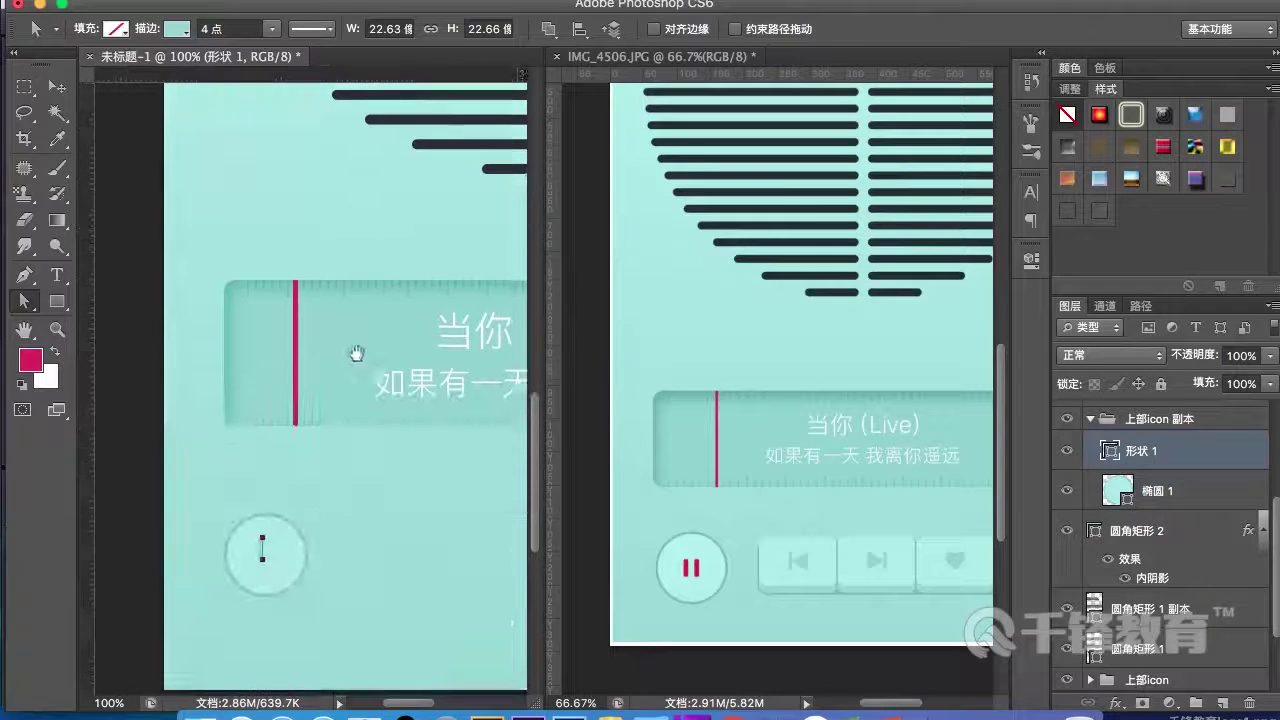
{"action": "key", "text": "super+plus"}
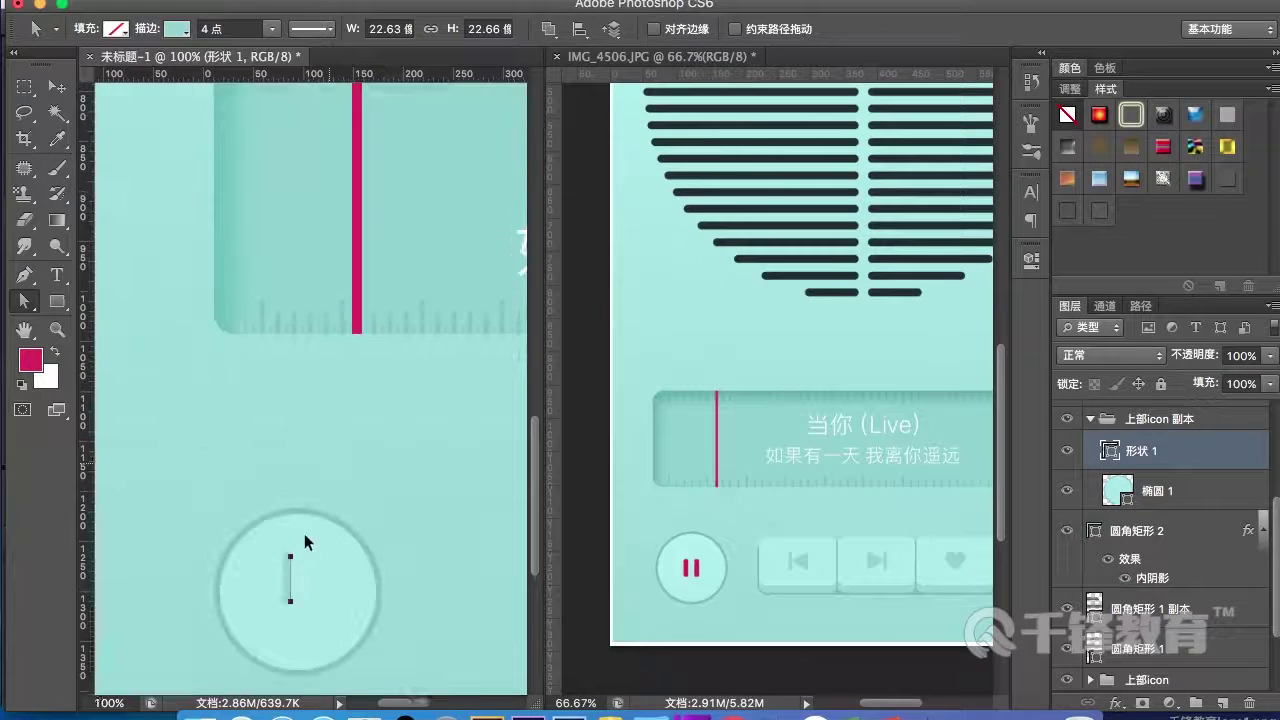
{"action": "key", "text": "super+plus"}
{"action": "left_click_drag", "start_coordinate": [328, 555], "coordinate": [338, 362]}
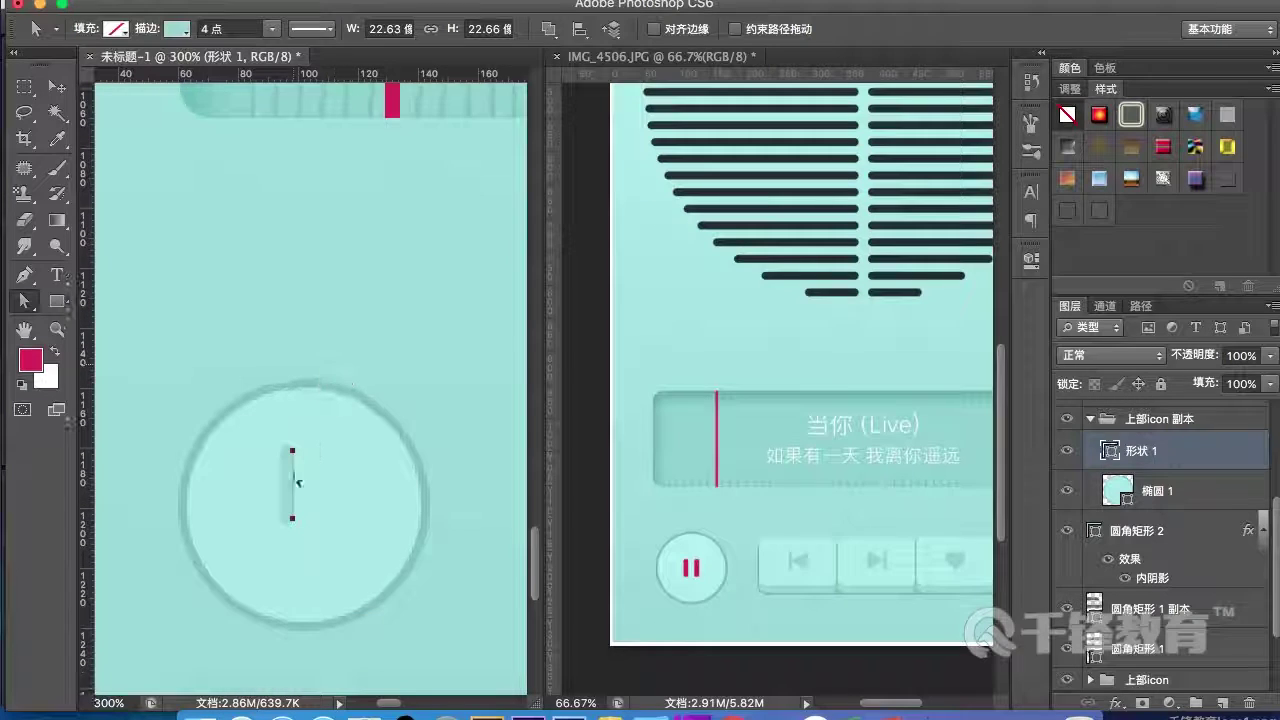
{"action": "left_click_drag", "start_coordinate": [286, 486], "coordinate": [330, 513]}
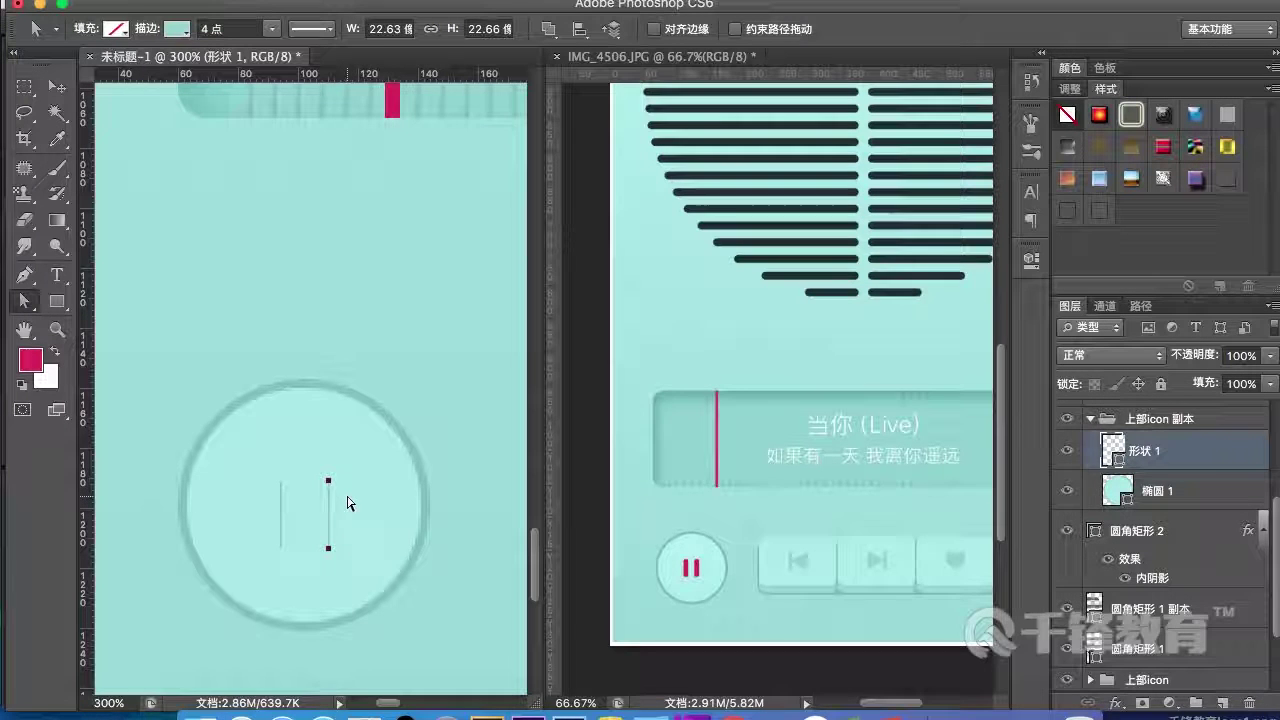
{"action": "key", "text": "ctrl+z"}
{"action": "left_click", "coordinate": [1166, 450]}
{"action": "key", "text": "super+j"}
{"action": "key", "text": "shift+Right"}
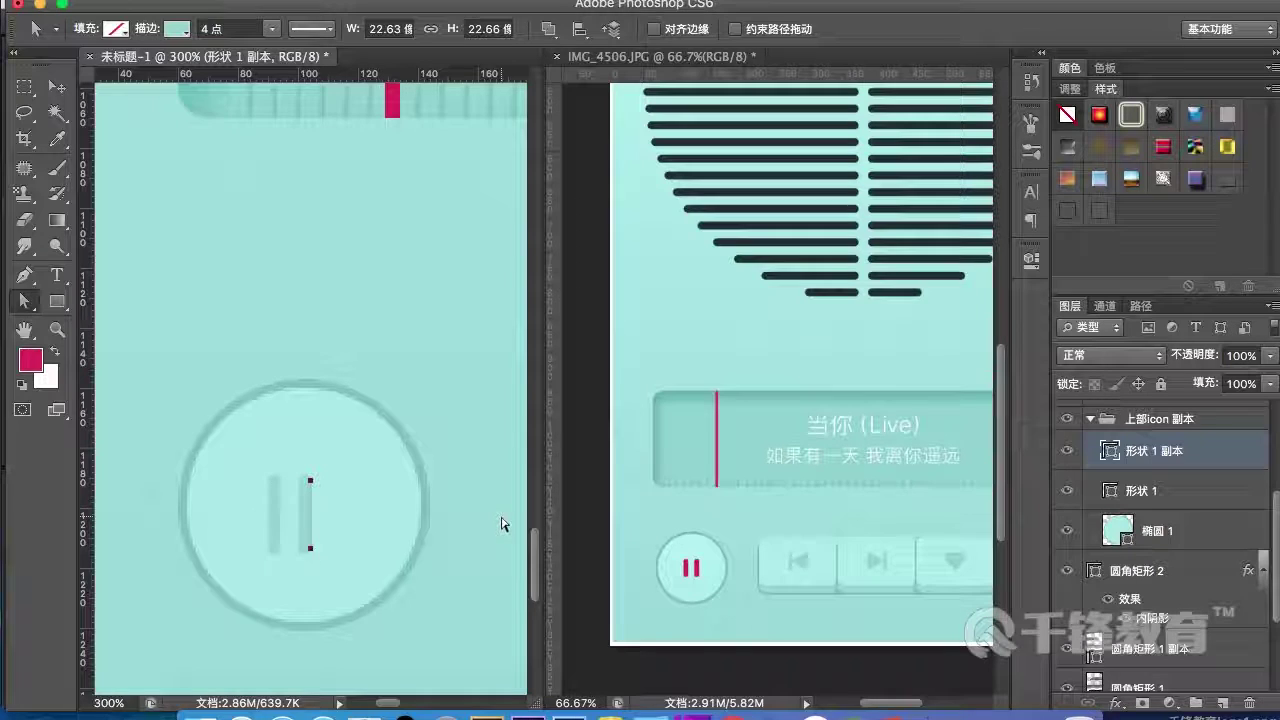
{"action": "key", "text": "Right"}
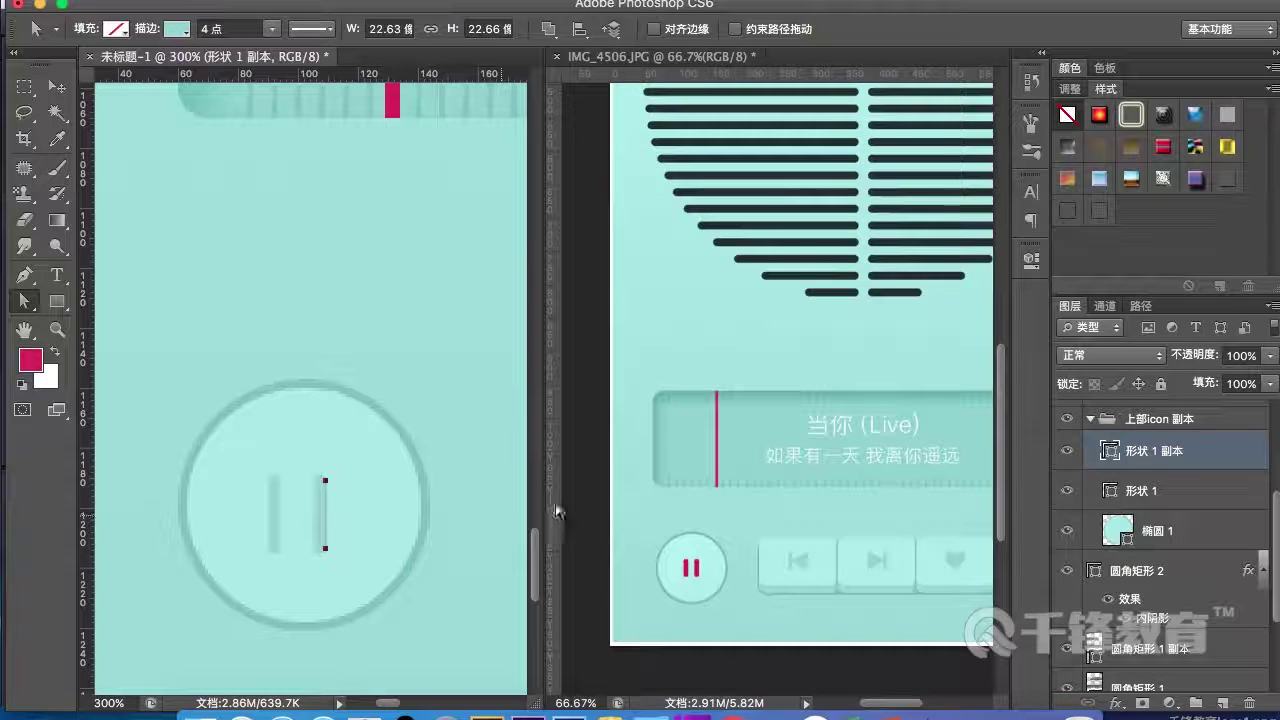
- Group the two pause bars and centre the group on the circle both horizontally and vertically
{"action": "left_click", "coordinate": [1148, 495], "text": "shift"}
{"action": "key", "text": "ctrl+g"}
{"action": "left_click", "coordinate": [1145, 474], "text": "shift"}
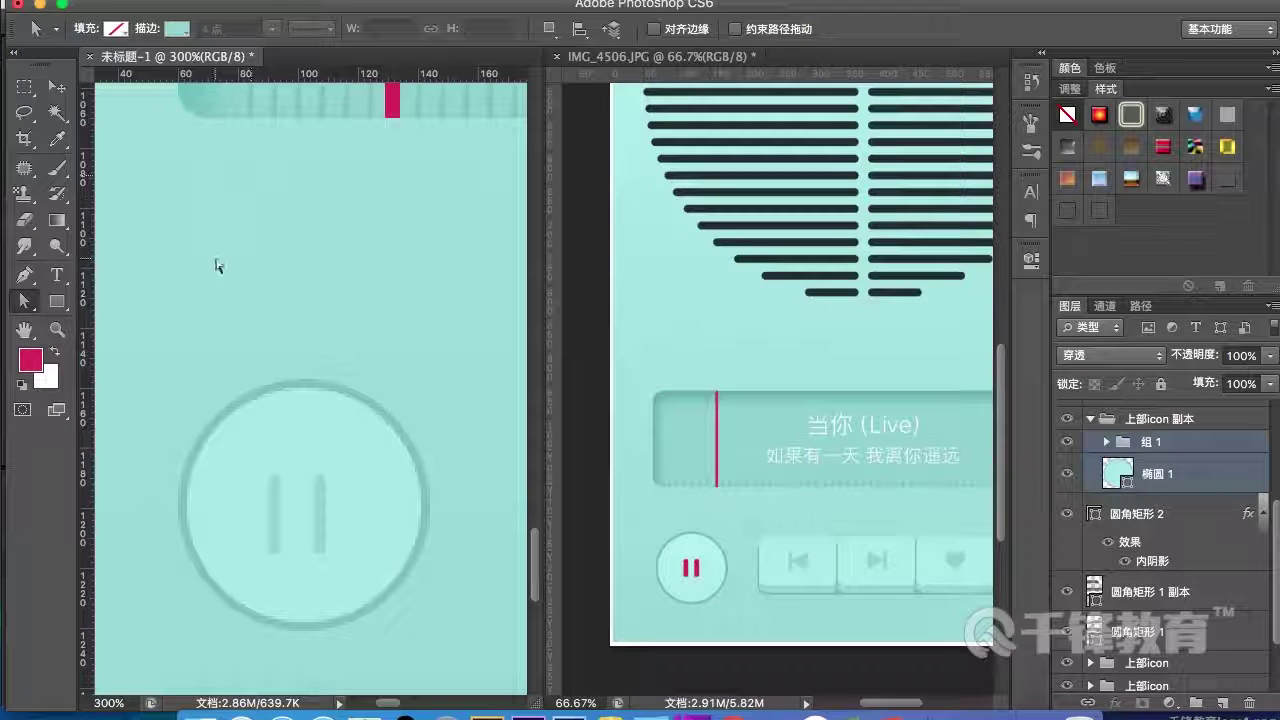
{"action": "key", "text": "v"}
{"action": "left_click", "coordinate": [413, 31]}
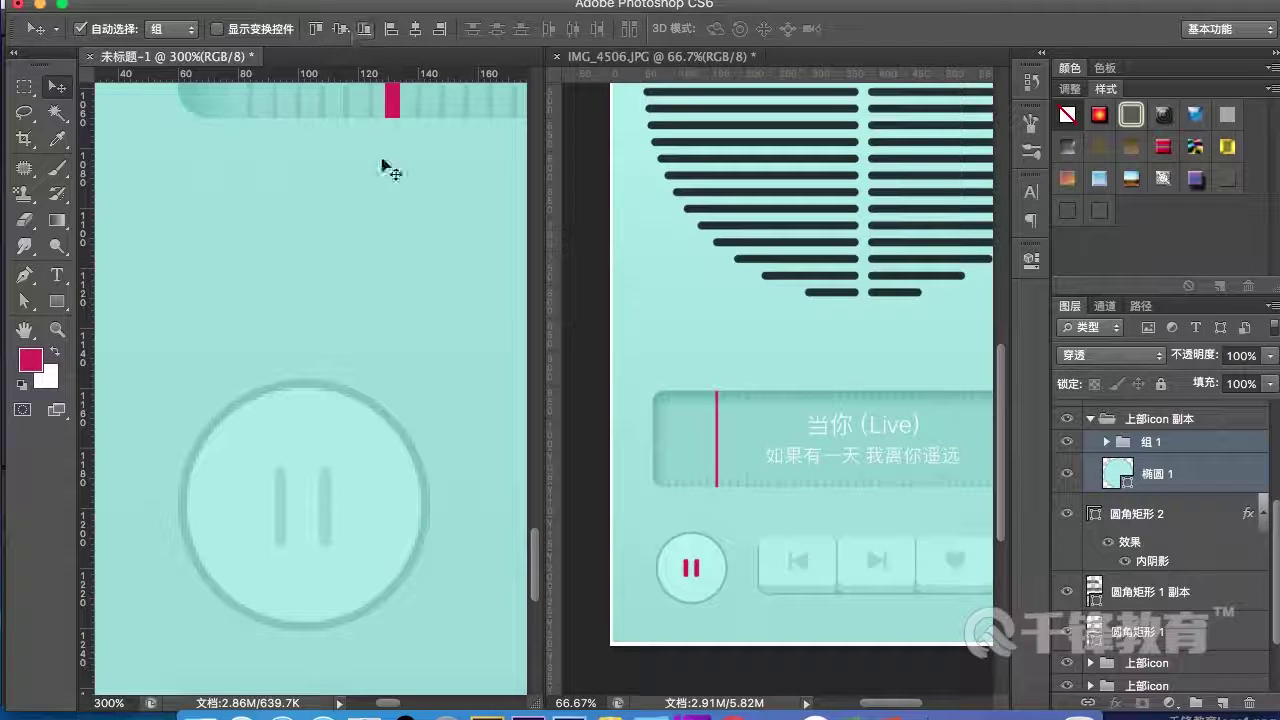
- Set the stroke colour of both pause bars to the magenta foreground colour, #d52a5e
{"action": "scroll", "coordinate": [430, 354], "scroll_direction": "down", "scroll_amount": 1}
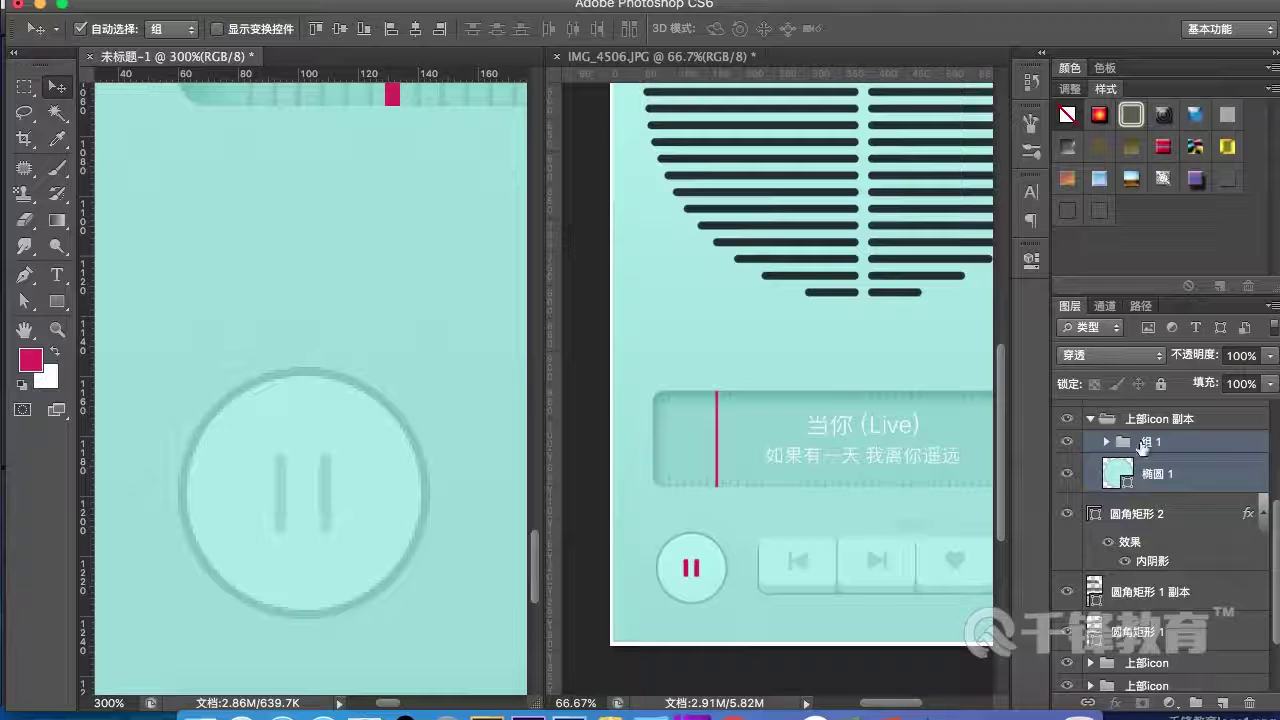
{"action": "left_click", "coordinate": [1143, 443]}
{"action": "left_click", "coordinate": [1106, 441]}
{"action": "left_click", "coordinate": [1165, 473]}
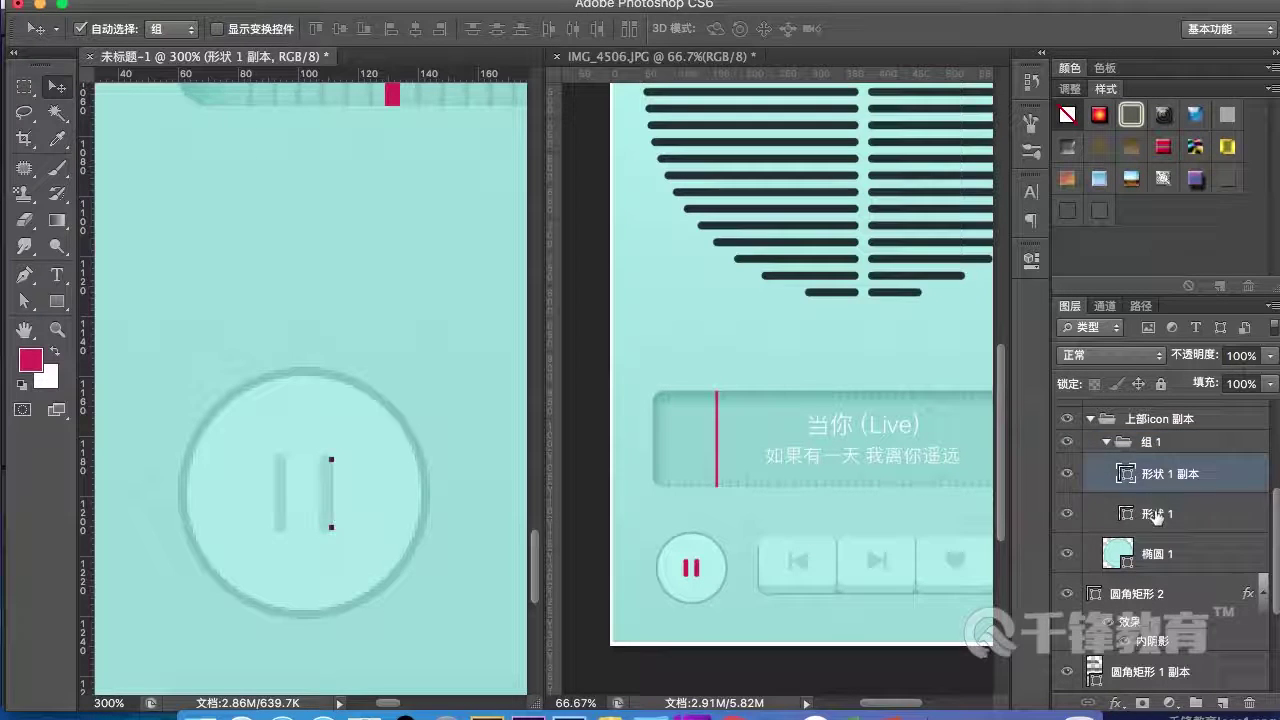
{"action": "left_click", "coordinate": [1157, 515], "text": "shift"}
{"action": "key", "text": "u"}
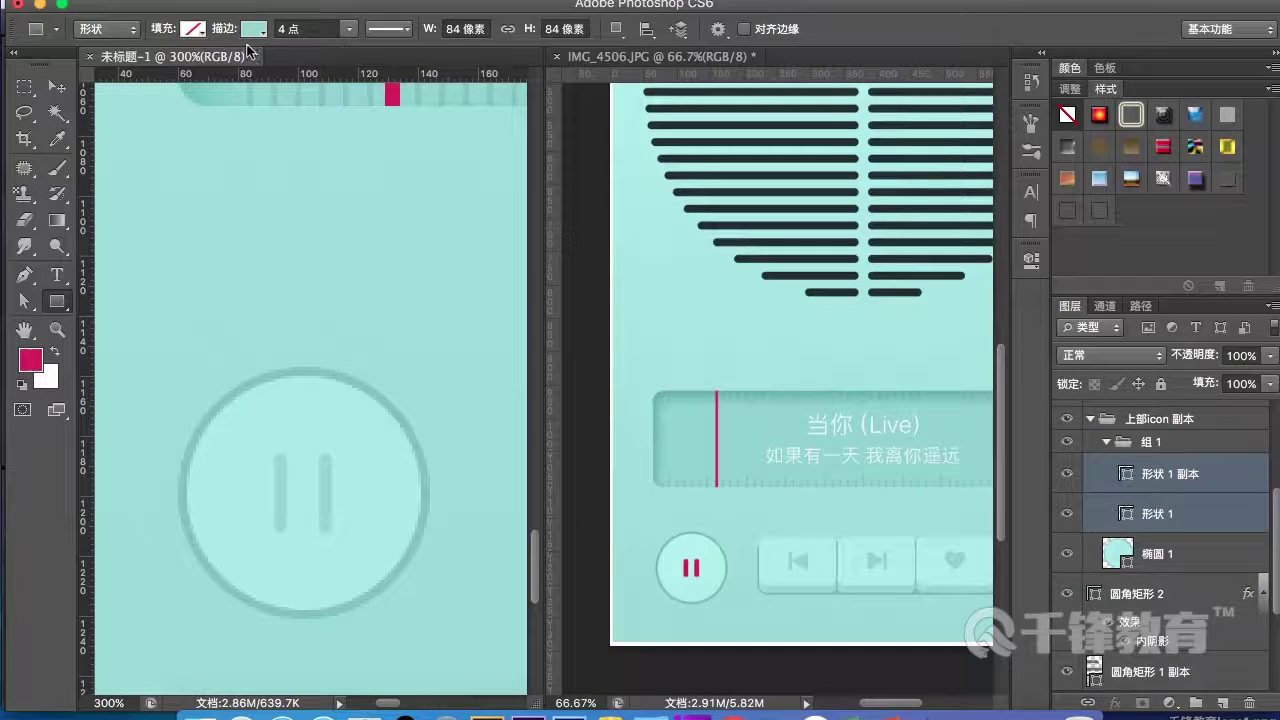
{"action": "left_click", "coordinate": [254, 29]}
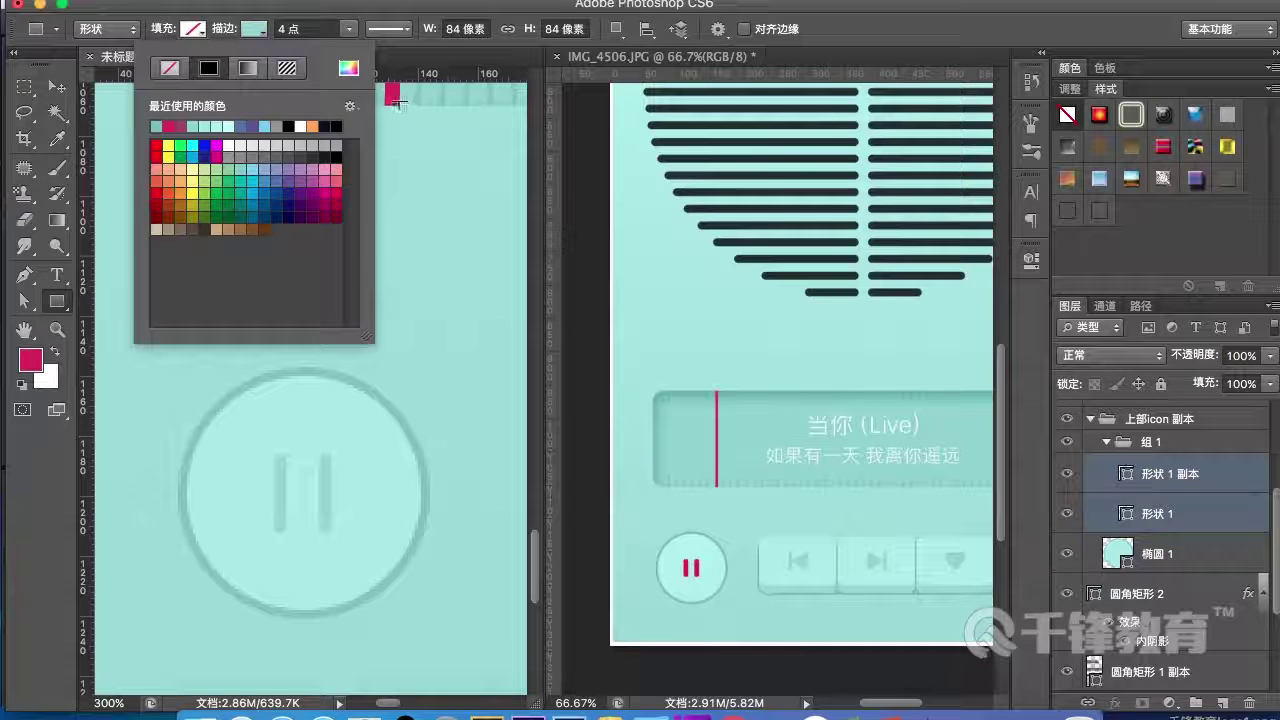
{"action": "left_click", "coordinate": [352, 69]}
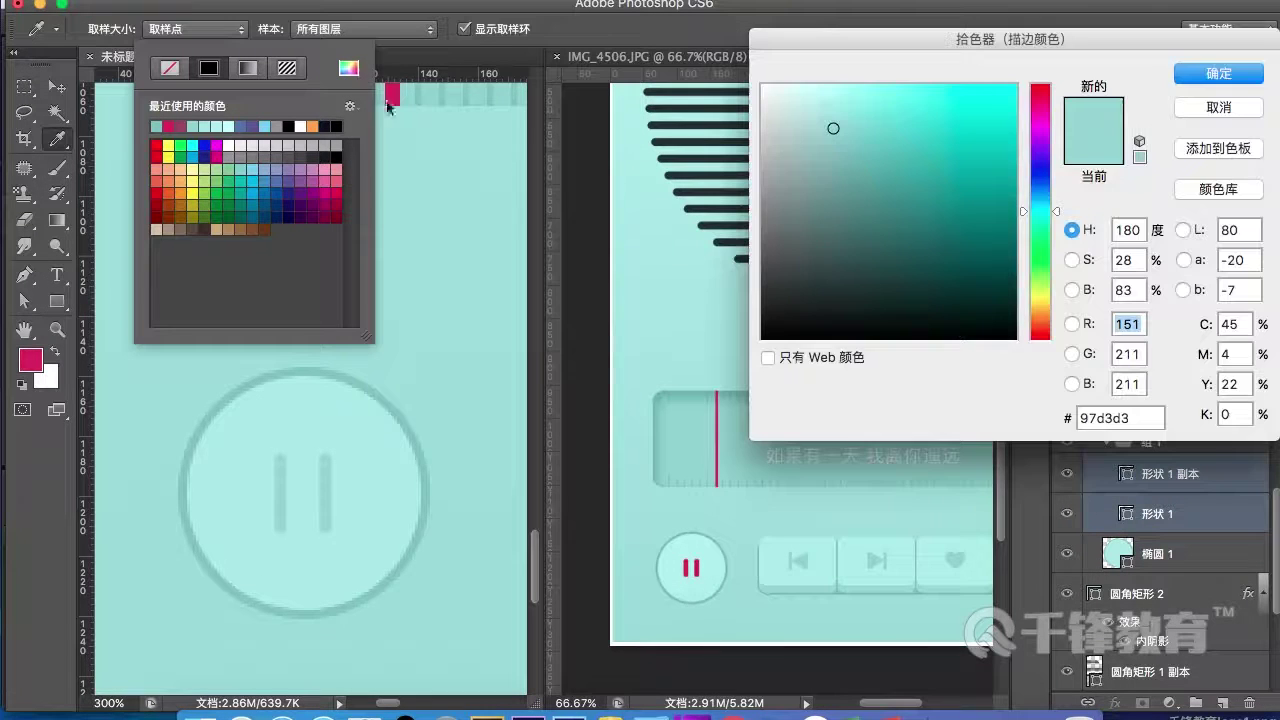
{"action": "left_click", "coordinate": [33, 357]}
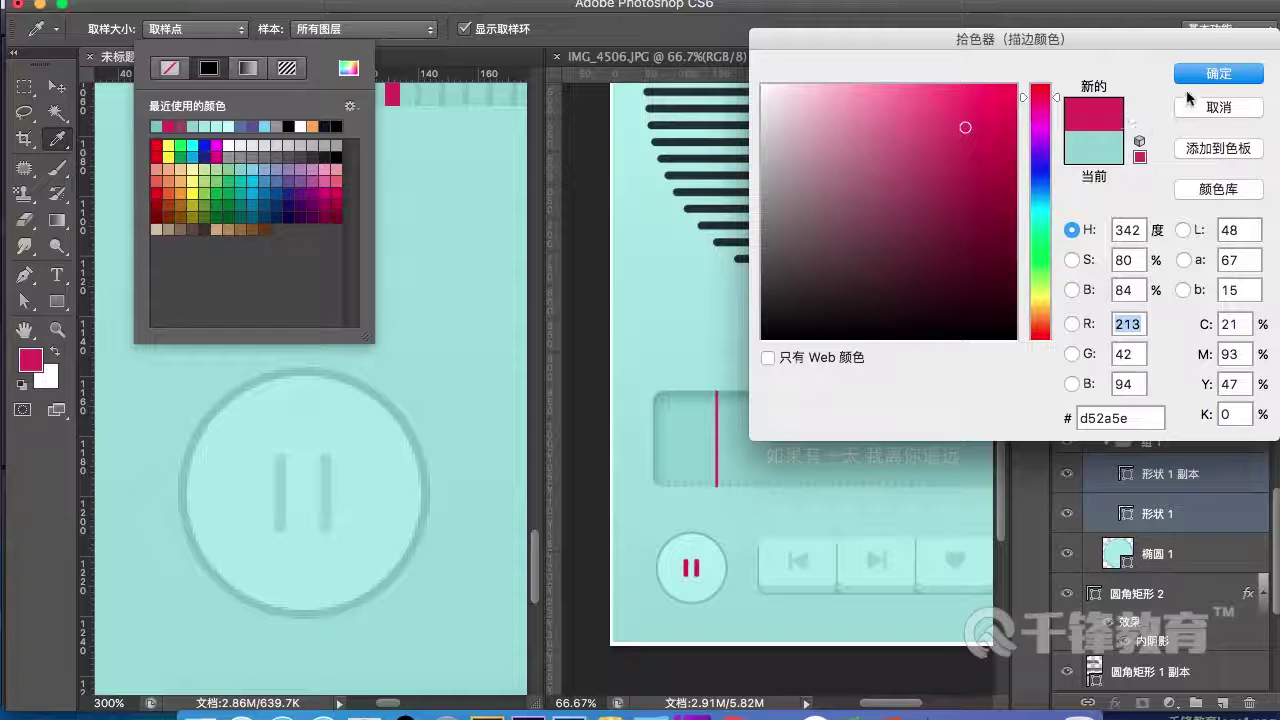
{"action": "left_click", "coordinate": [1217, 73]}
- Shorten both pause bars together to 82.53% of their height, keeping them centred in the circle
{"action": "left_click", "coordinate": [53, 110]}
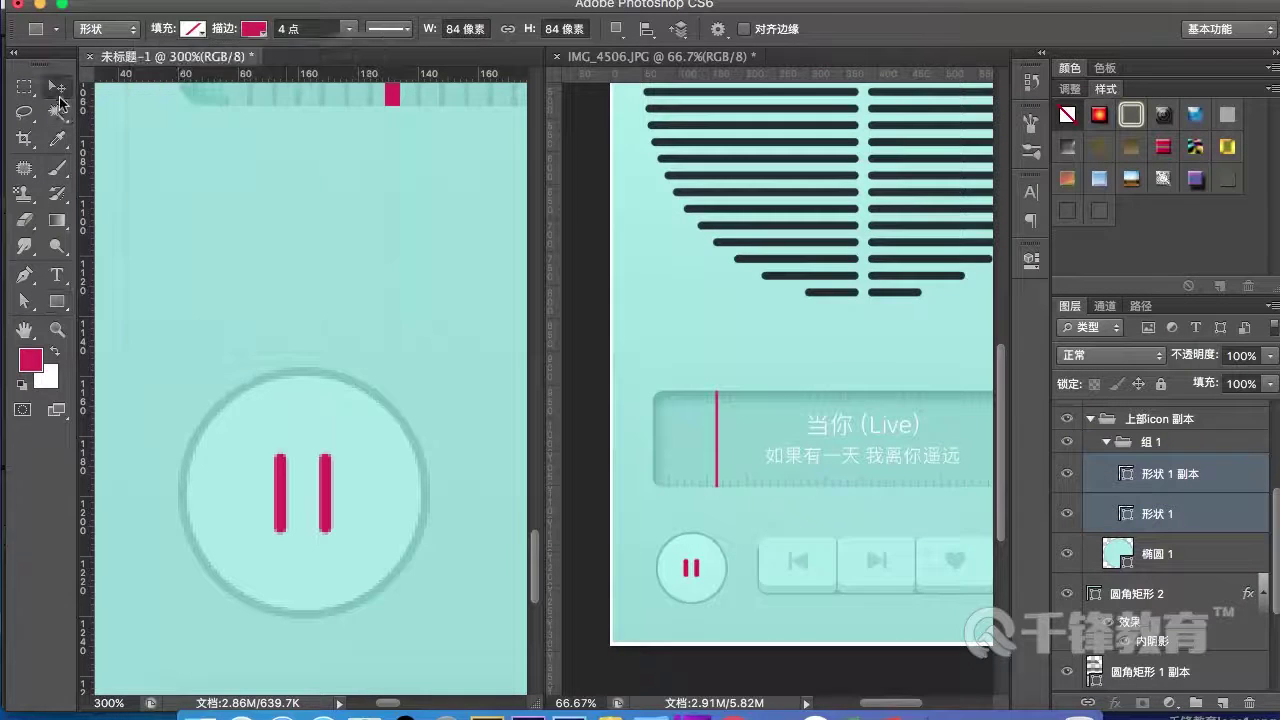
{"action": "key", "text": "ctrl+t"}
{"action": "left_click_drag", "start_coordinate": [303, 453], "coordinate": [302, 463]}
{"action": "double_click", "coordinate": [314, 479]}
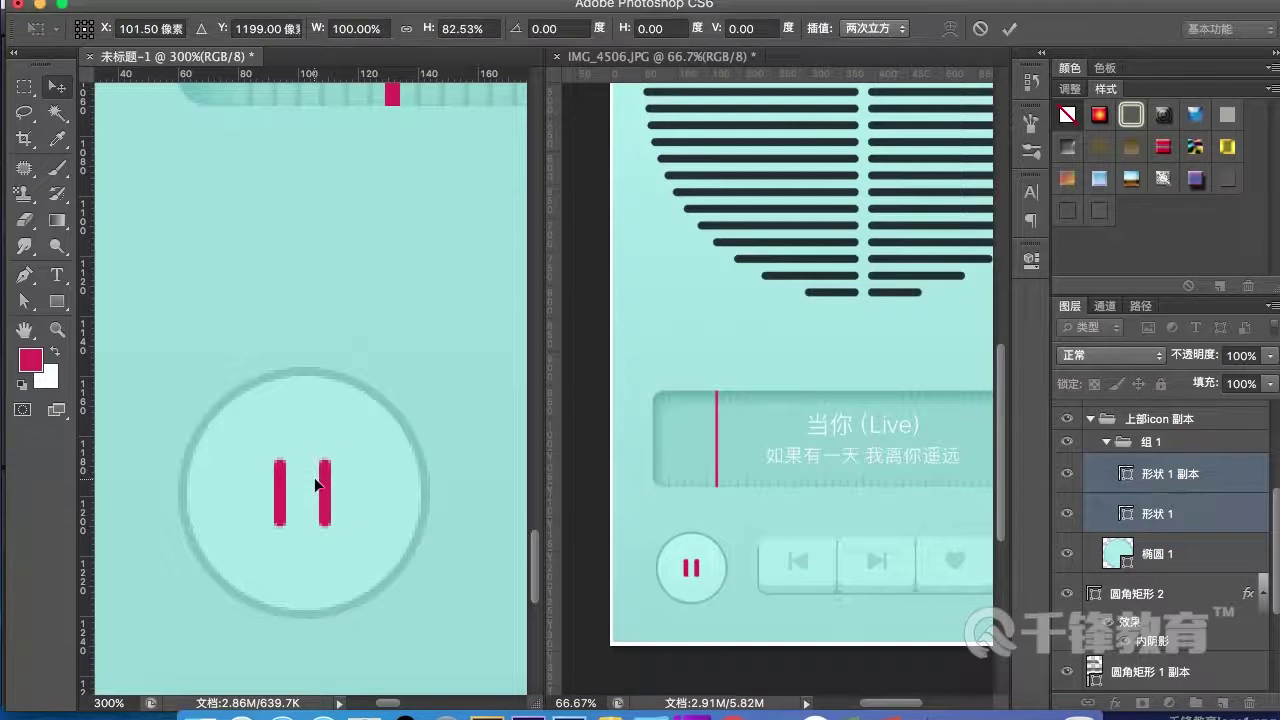
{"action": "key", "text": "super+minus"}
{"action": "key", "text": "super+minus"}
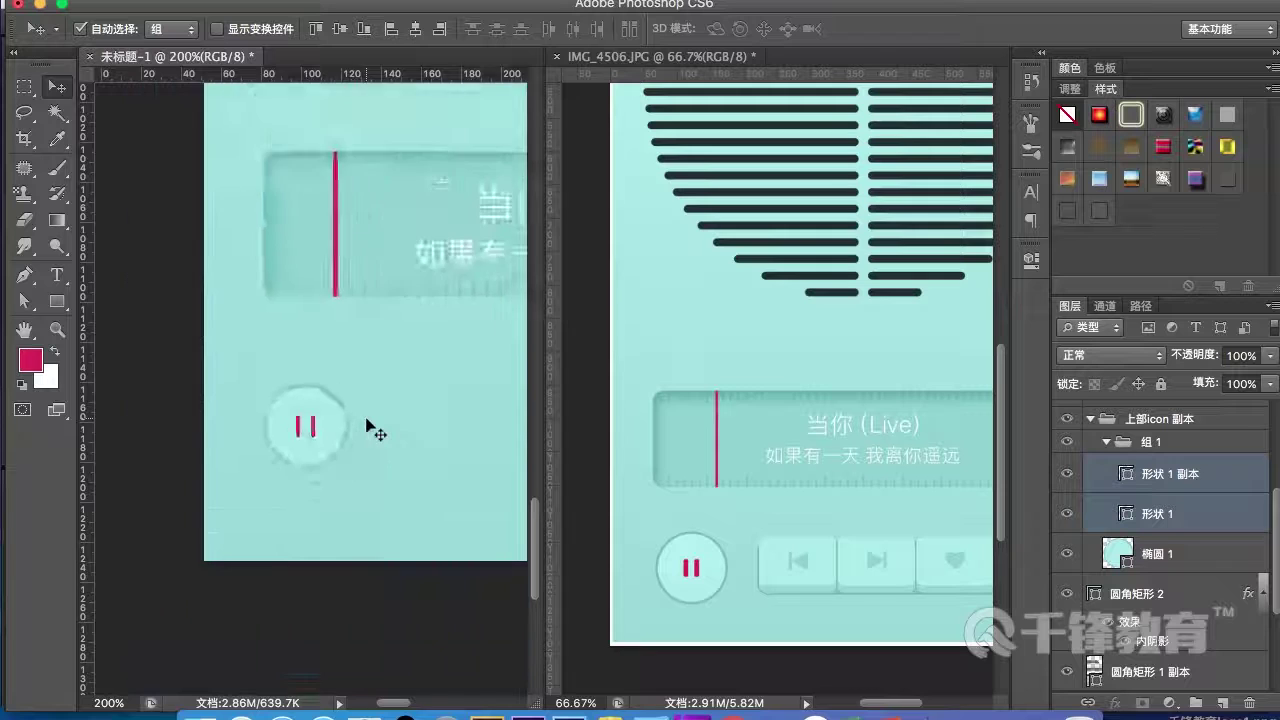
- Move both pause bar layers out of 组 1 so they sit directly inside the 上部icon 副本 group
{"action": "key", "text": "ctrl+minus"}
{"action": "key", "text": "ctrl+minus"}
{"action": "key", "text": "ctrl+minus"}
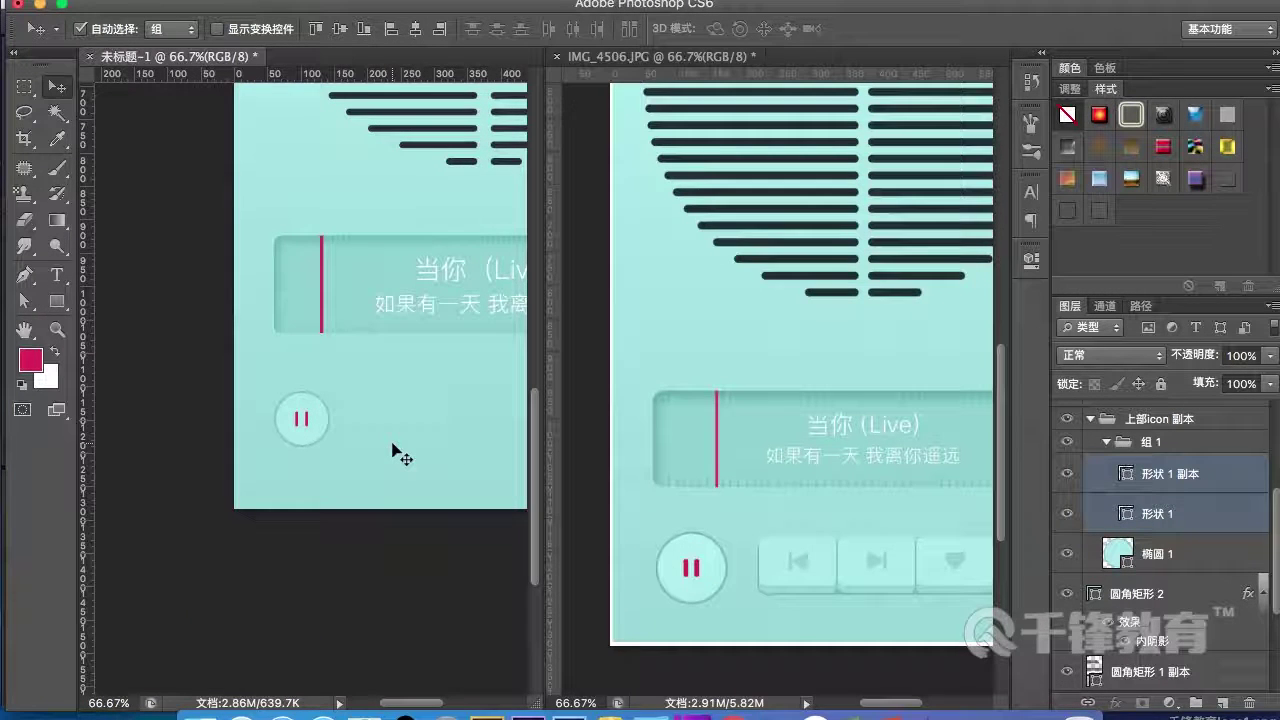
{"action": "key", "text": "super+bracketright"}
{"action": "key", "text": "super+bracketright"}
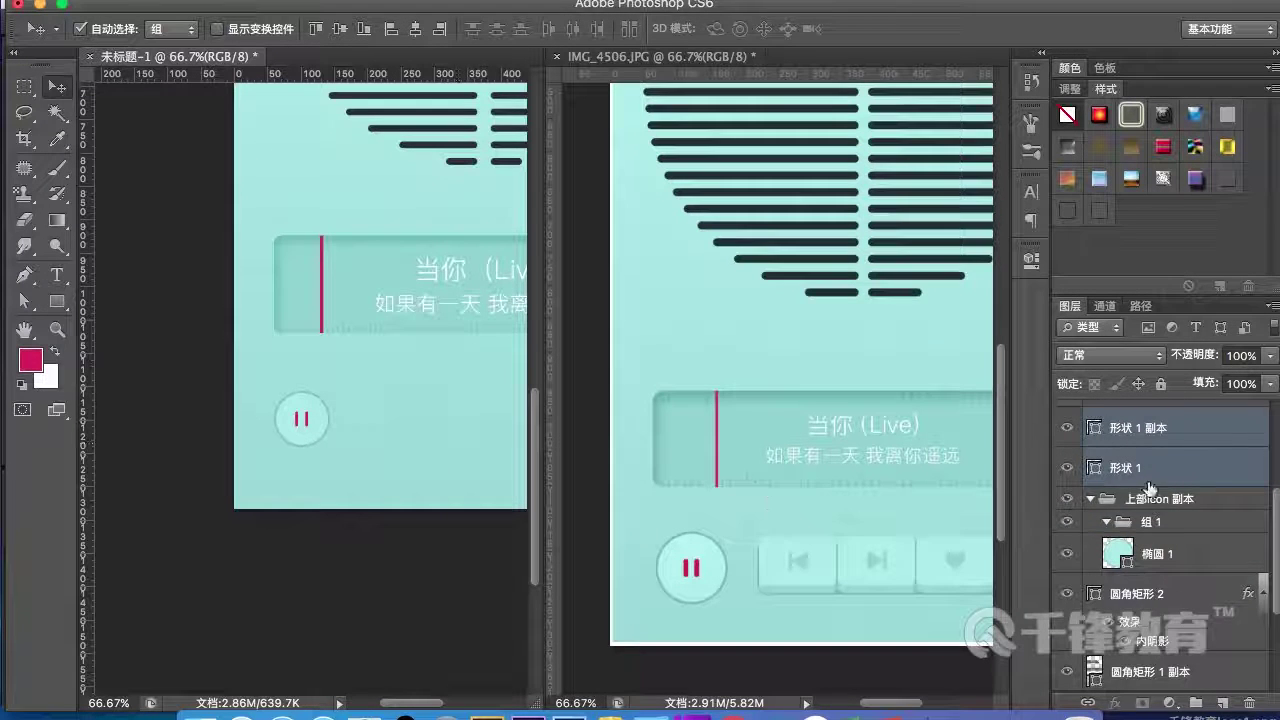
{"action": "scroll", "coordinate": [1150, 488], "scroll_direction": "up", "scroll_amount": 5}
{"action": "key", "text": "super+bracketleft"}
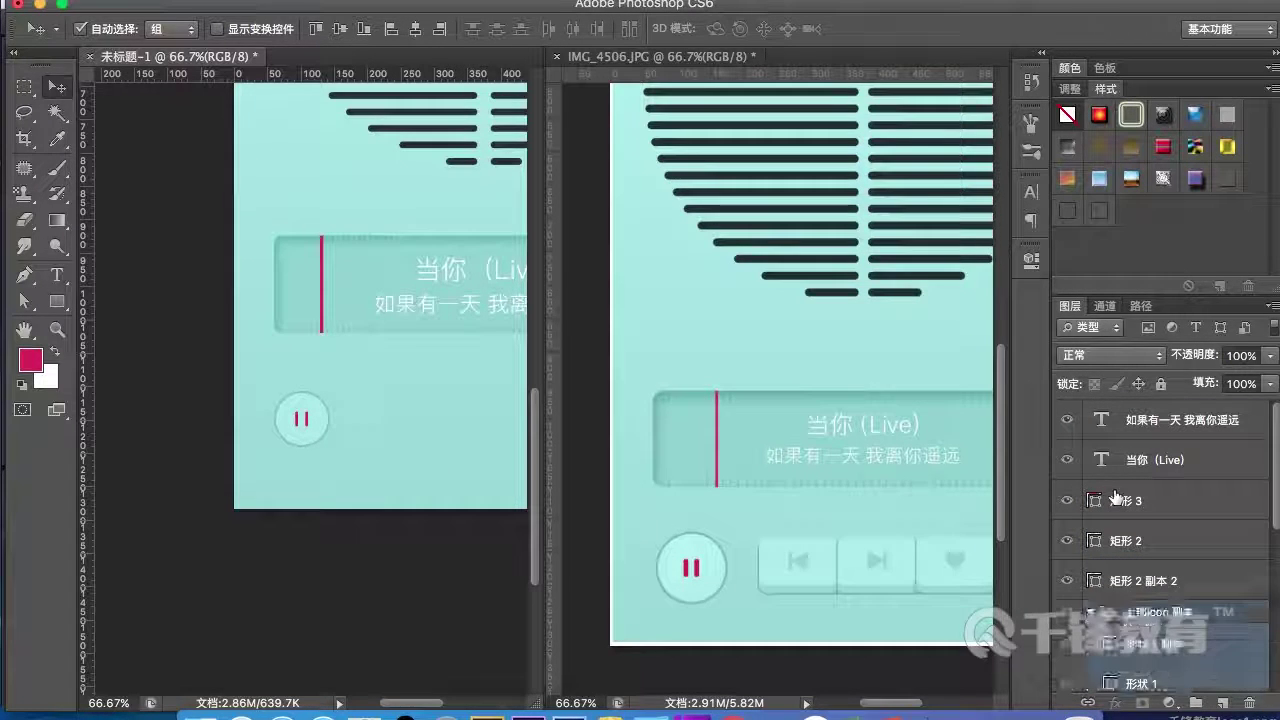
- Scale up the whole pause button group proportionally, keeping its upper-left corner fixed at the tuning panel's left edge
{"action": "left_click", "coordinate": [171, 452]}
{"action": "key", "text": "super+plus"}
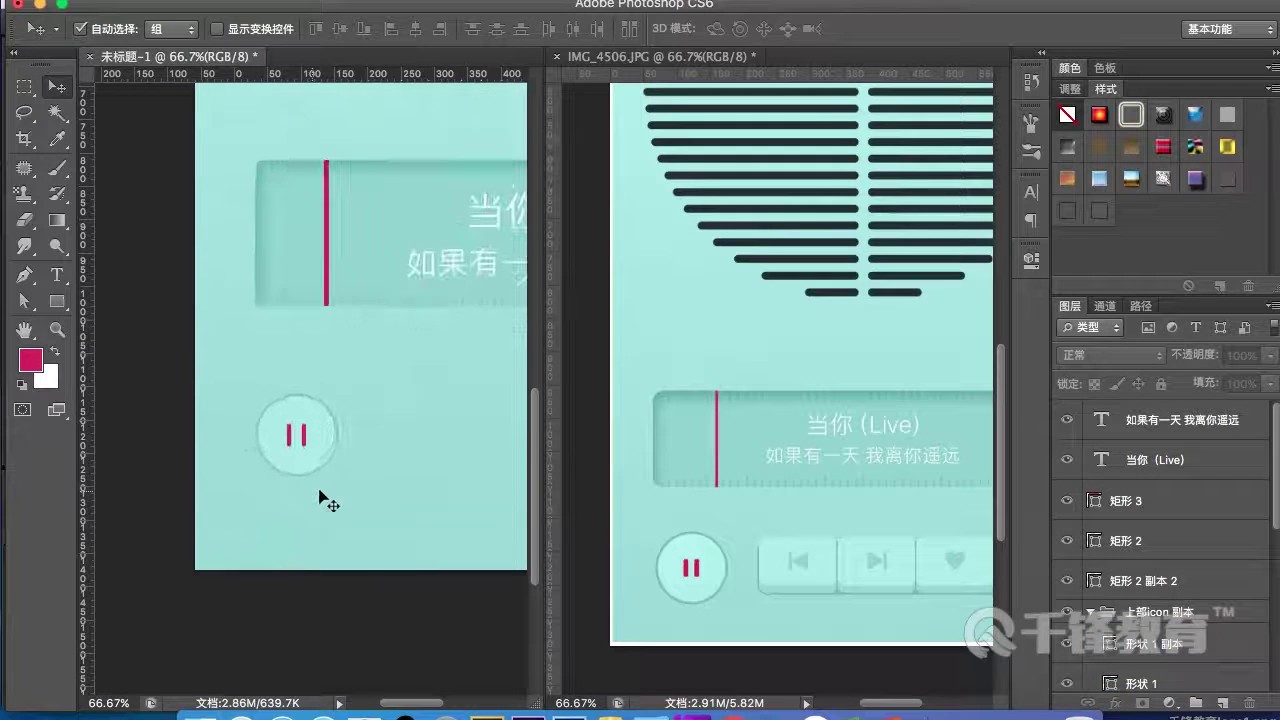
{"action": "left_click", "coordinate": [324, 460]}
{"action": "key", "text": "super+t"}
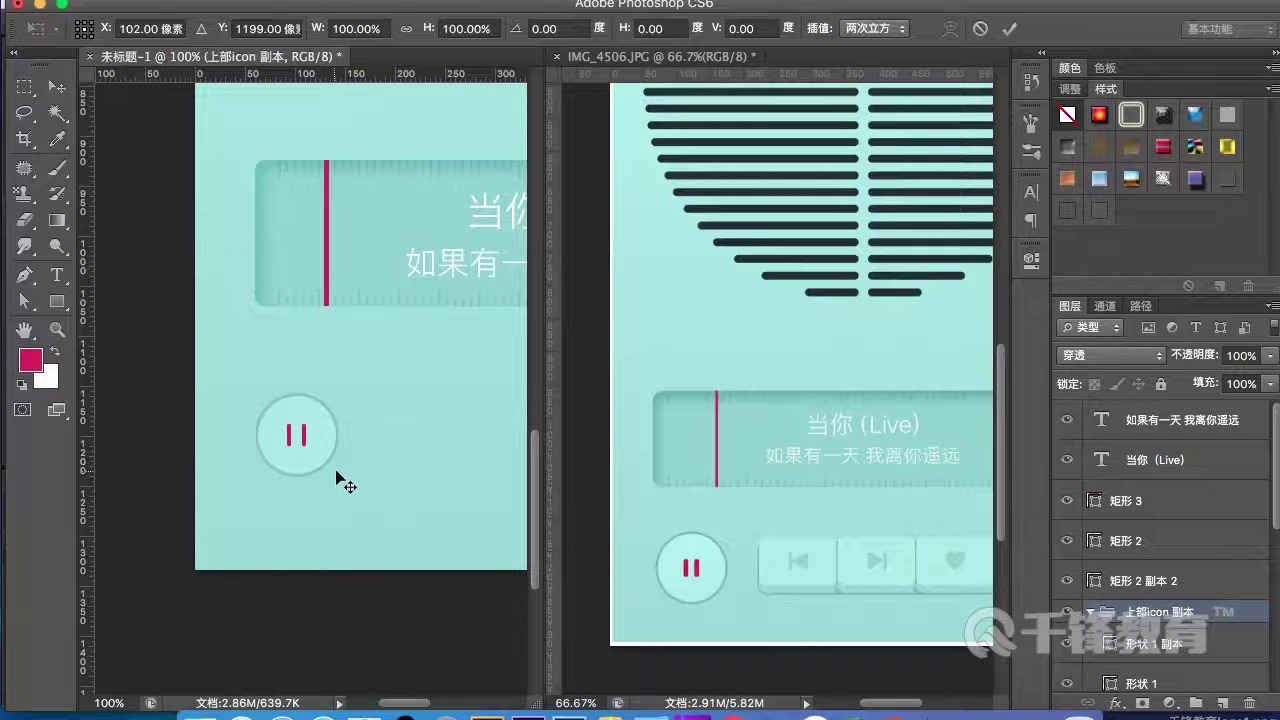
{"action": "left_click_drag", "start_coordinate": [341, 481], "coordinate": [360, 499]}
{"action": "key", "text": "Return"}
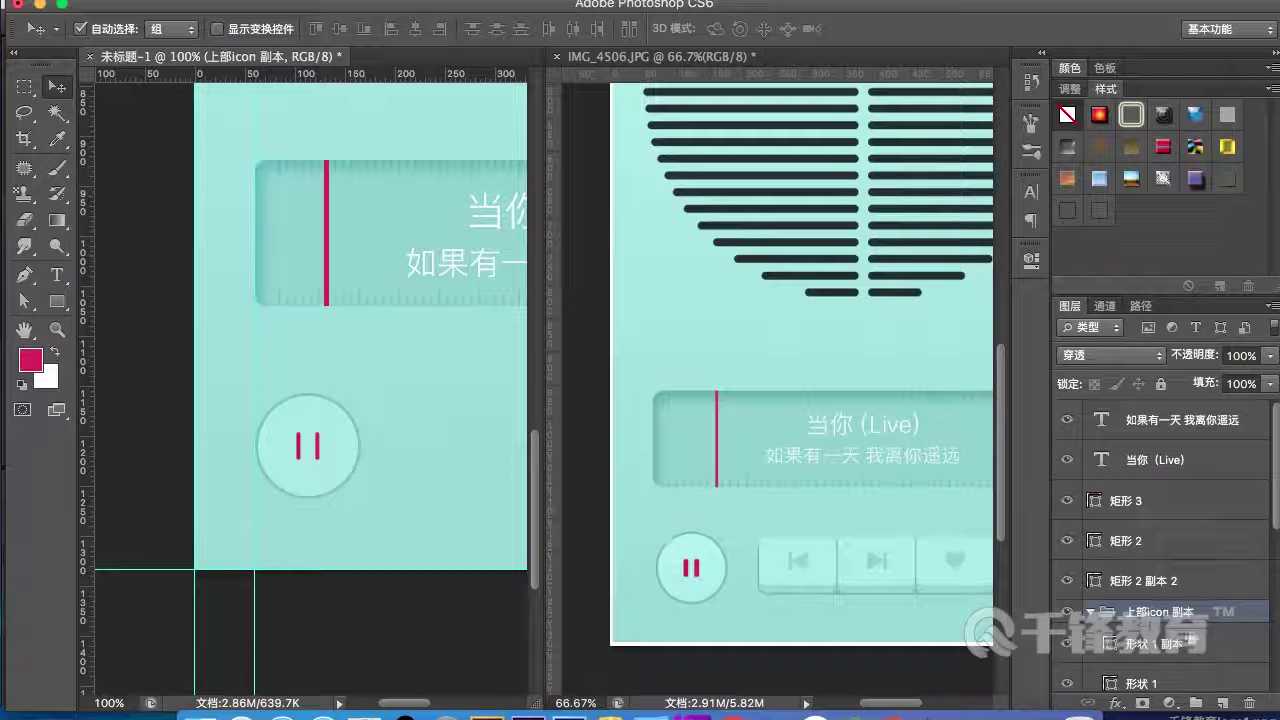
- Set the stroke width of both pause bars, 形状 1 and 形状 1 副本, to 6 points
{"action": "left_click", "coordinate": [1166, 658]}
{"action": "left_click", "coordinate": [1154, 683]}
{"action": "left_click", "coordinate": [1136, 632], "text": "shift"}
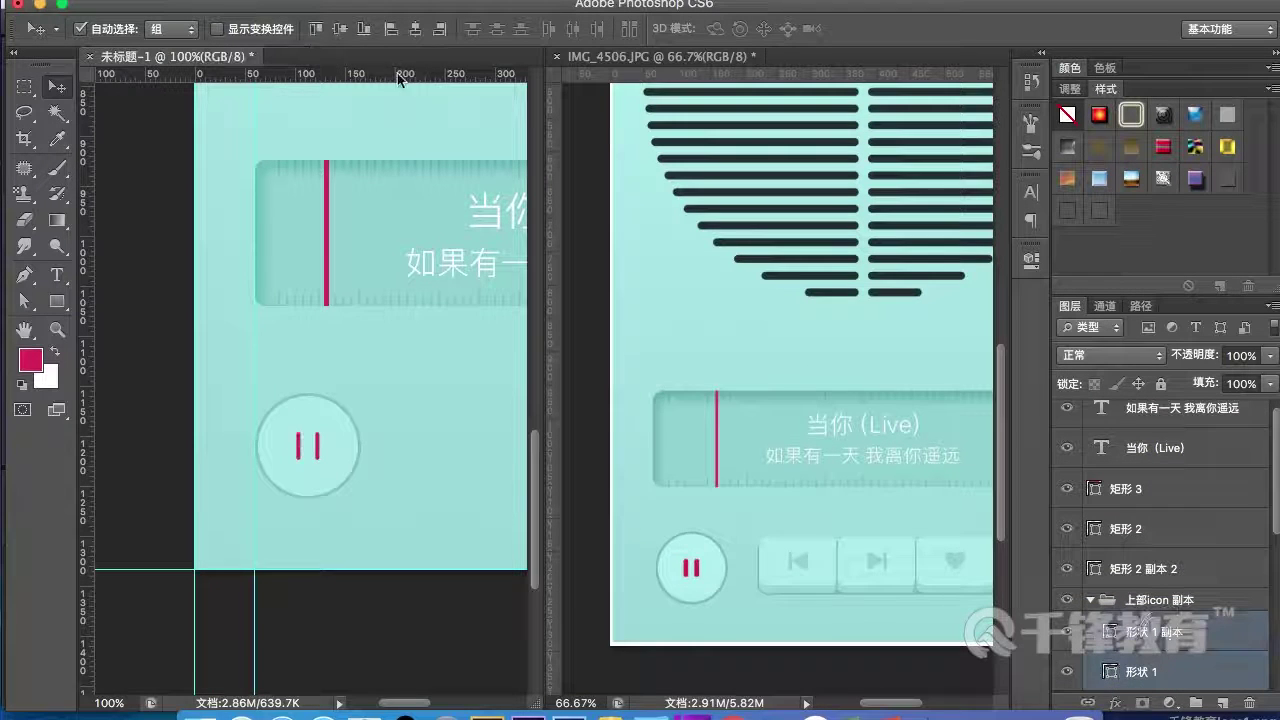
{"action": "left_click", "coordinate": [61, 304]}
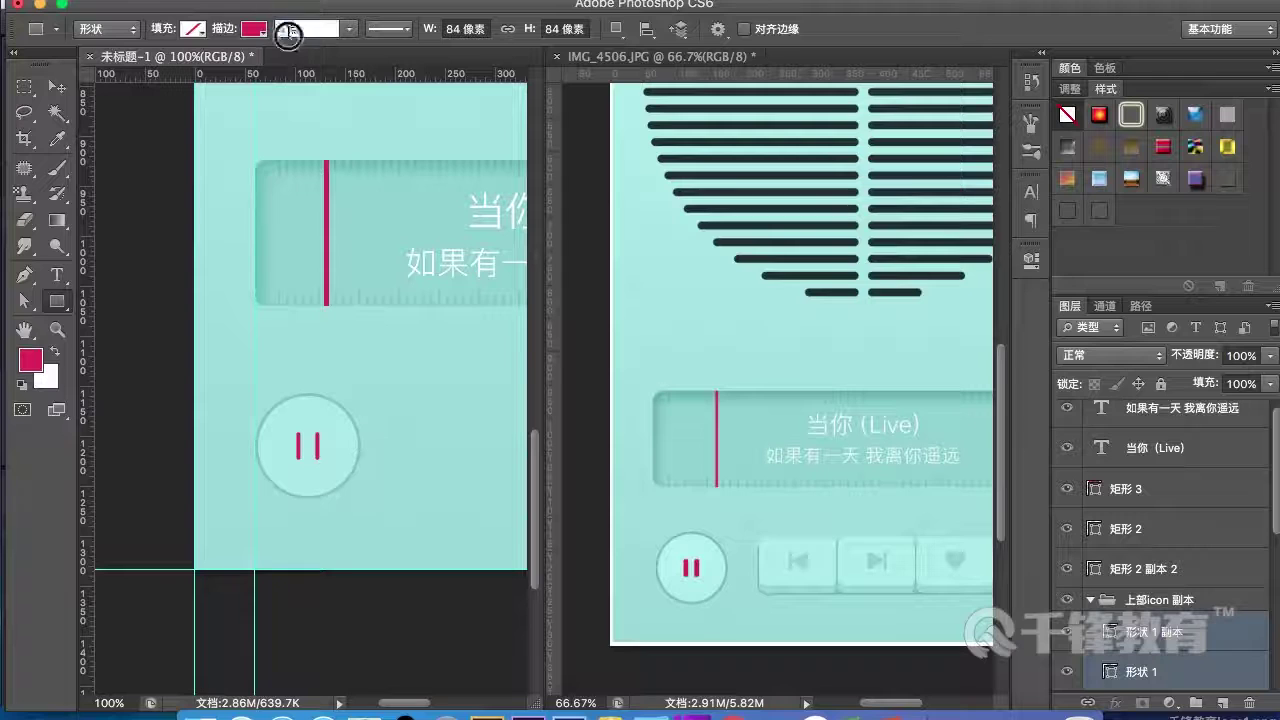
{"action": "type", "text": "6"}
{"action": "key", "text": "Return"}
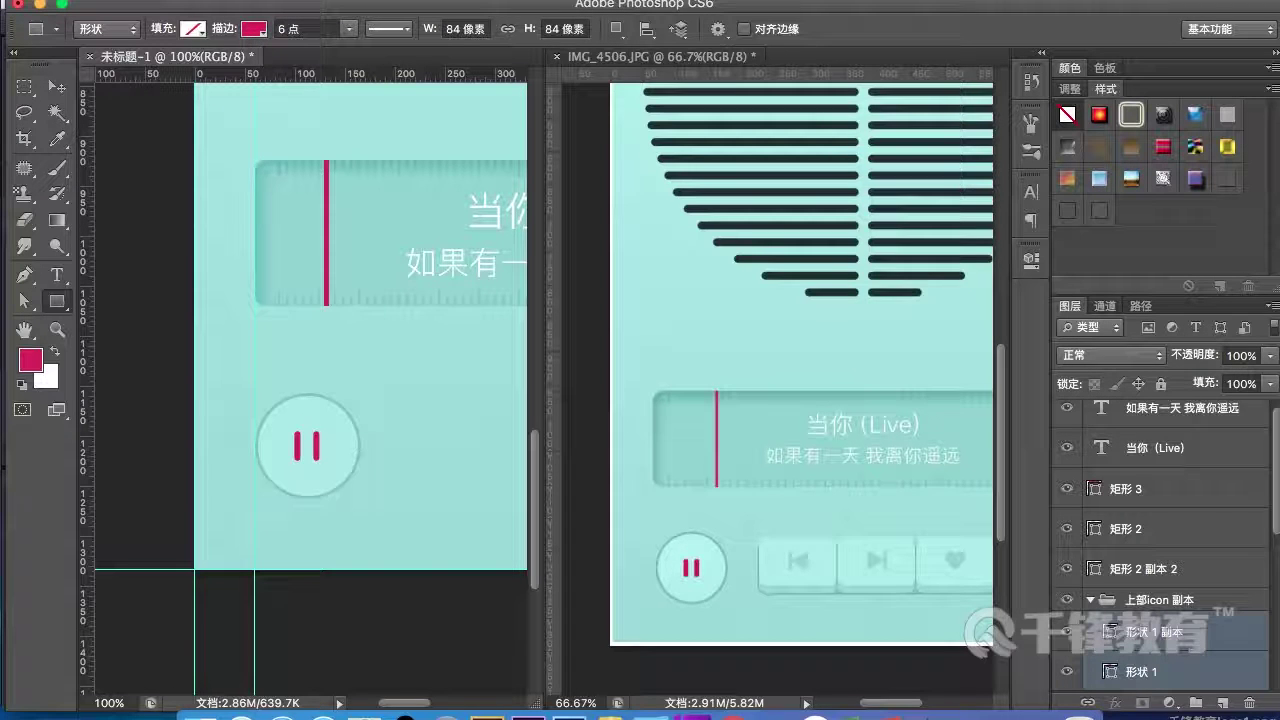
{"action": "left_click", "coordinate": [57, 87]}
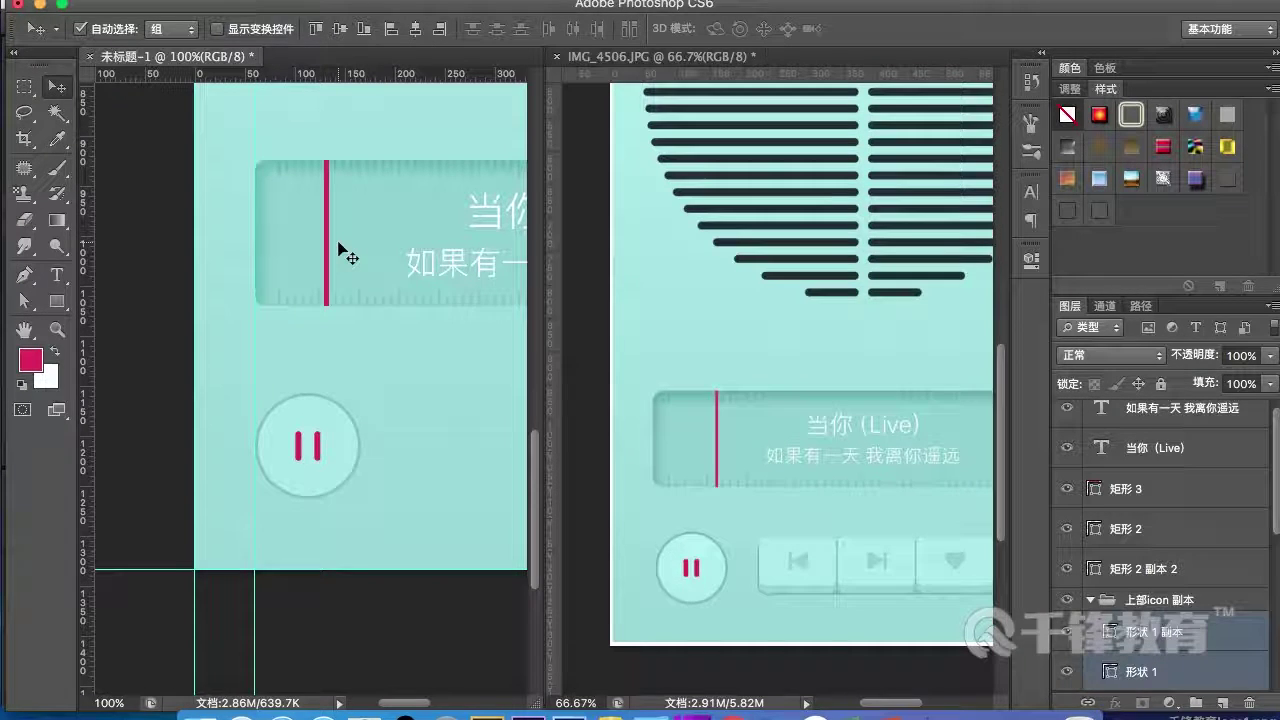
- Try drawing a rounded rectangle about 510 by 67 px with a 10 px corner radius beside the pause button
{"action": "left_click_drag", "start_coordinate": [322, 258], "coordinate": [171, 392]}
{"action": "left_click_drag", "start_coordinate": [266, 380], "coordinate": [306, 326]}
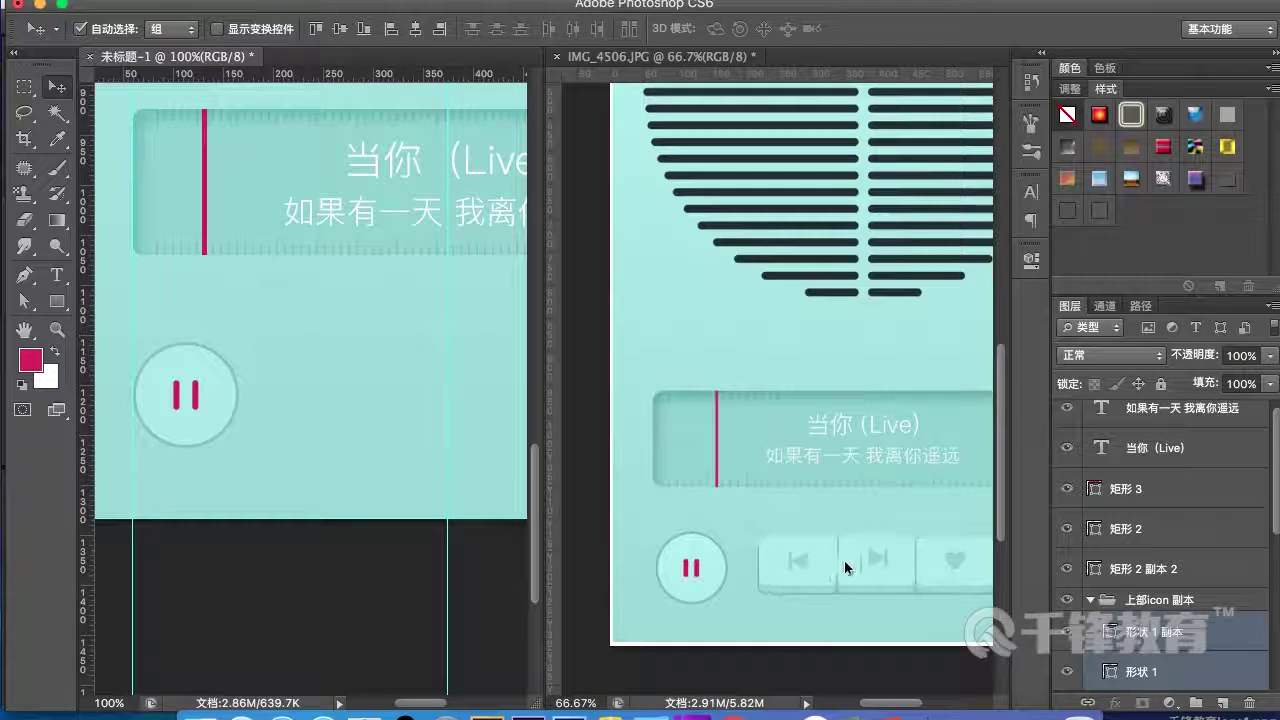
{"action": "left_click_drag", "start_coordinate": [845, 557], "coordinate": [750, 490]}
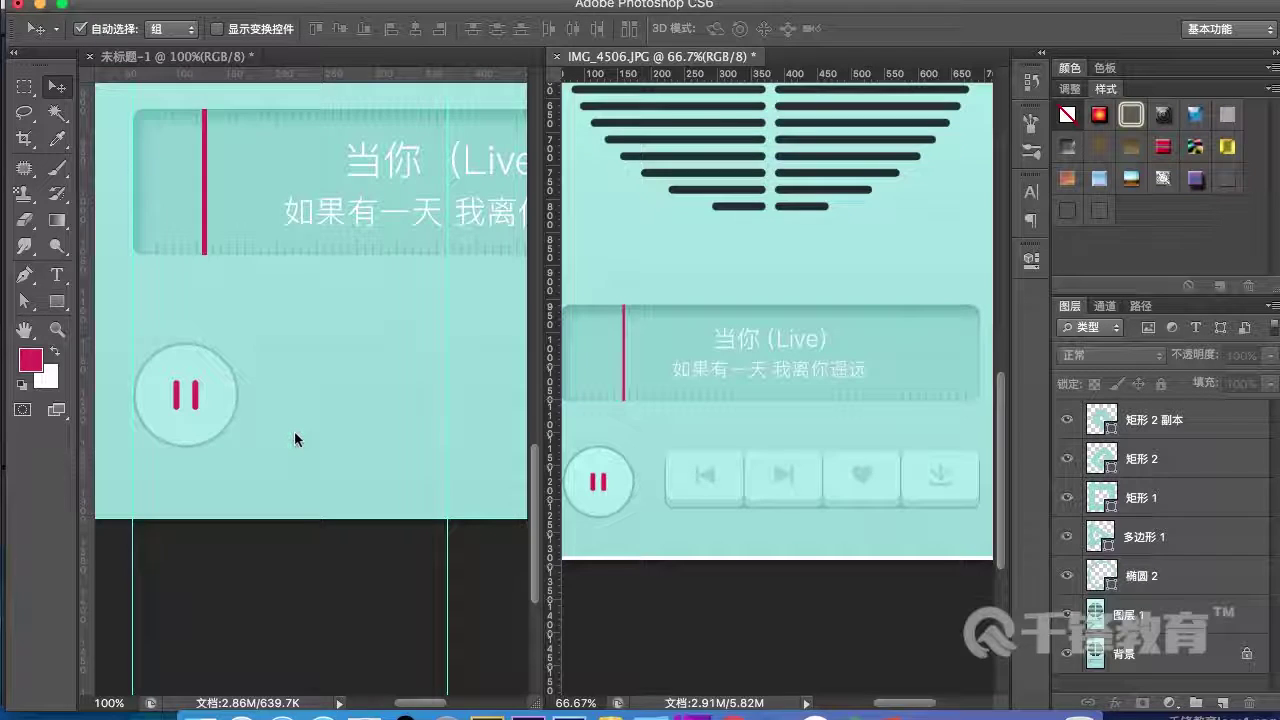
{"action": "left_click", "coordinate": [318, 376]}
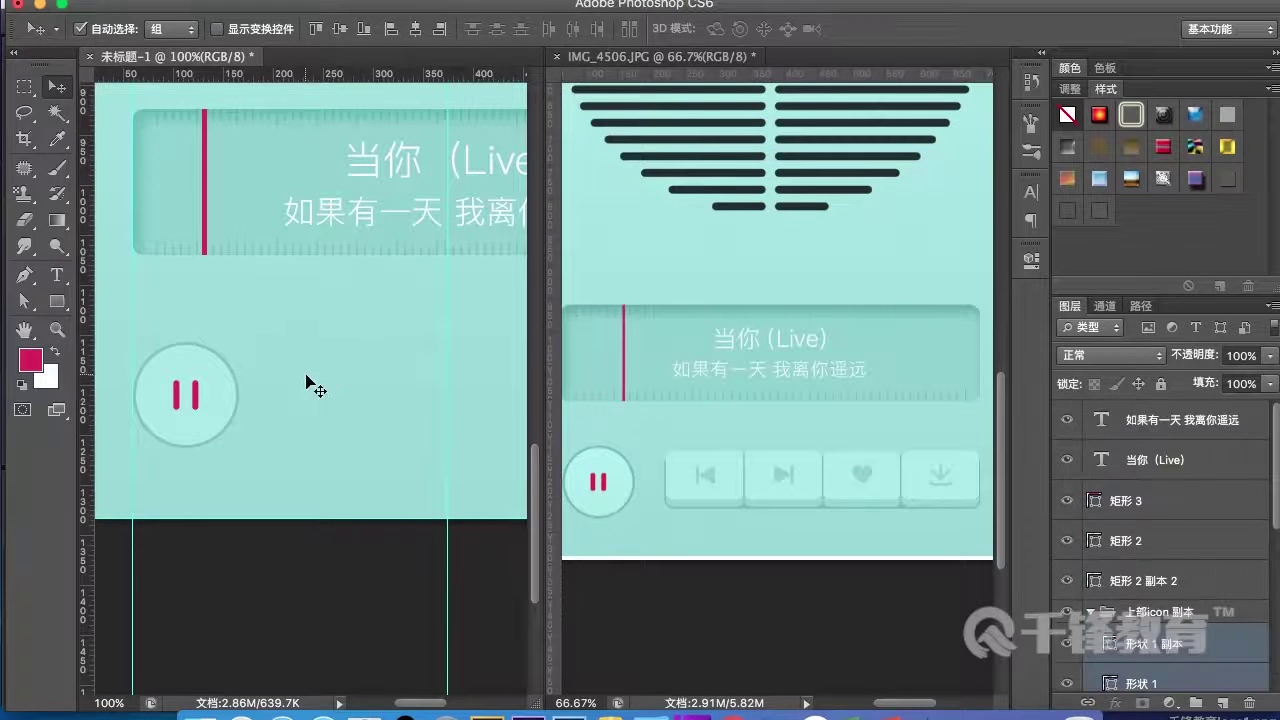
{"action": "left_click_drag", "start_coordinate": [349, 383], "coordinate": [309, 371]}
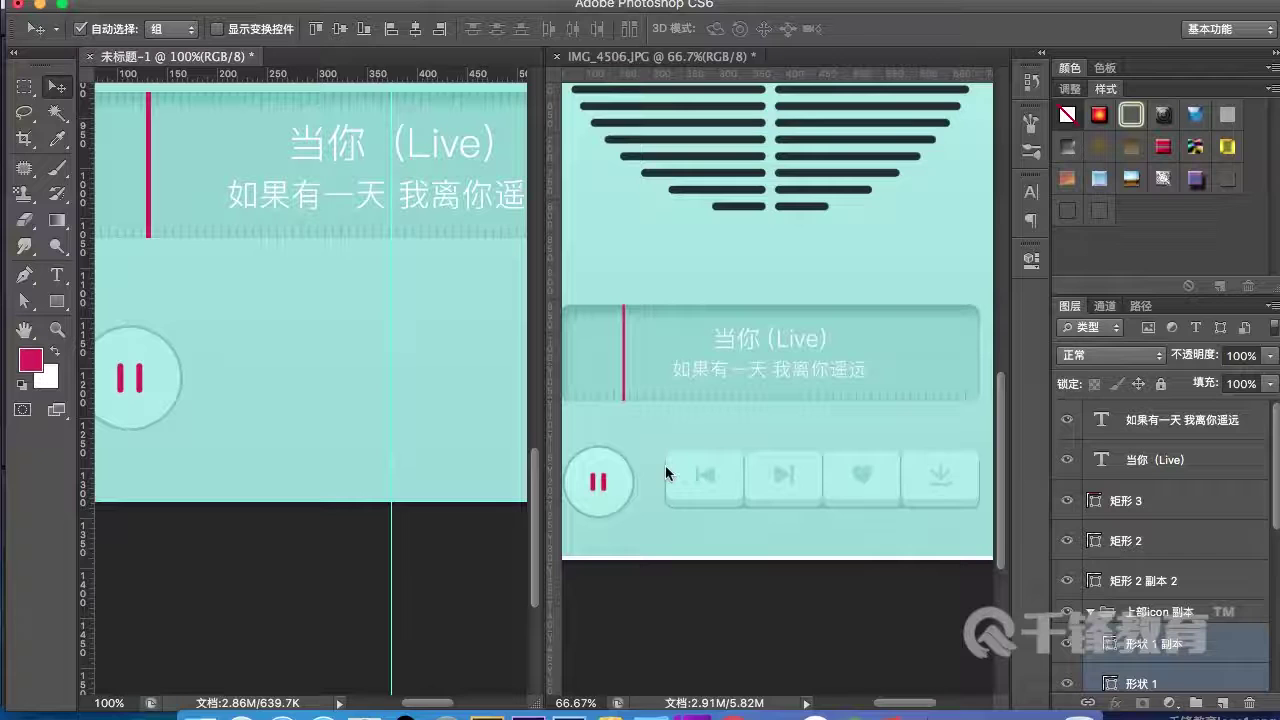
{"action": "left_click", "coordinate": [57, 301]}
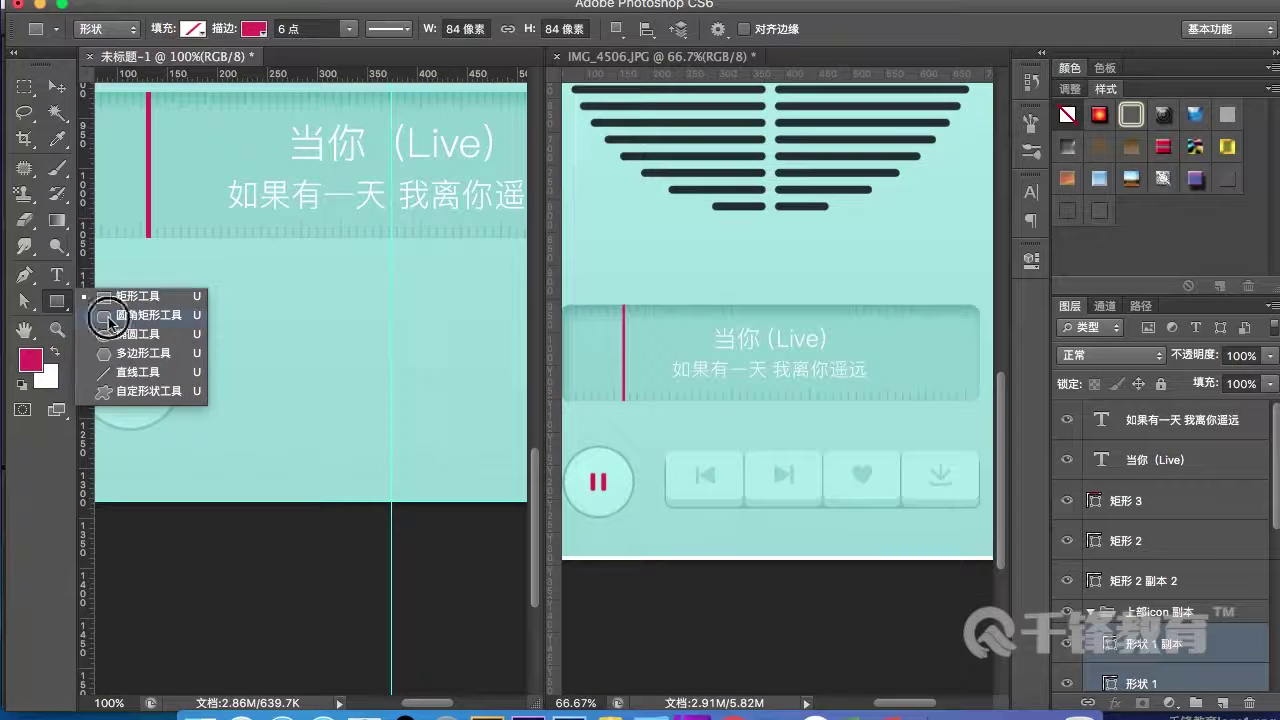
{"action": "left_click", "coordinate": [140, 313]}
{"action": "left_click_drag", "start_coordinate": [198, 359], "coordinate": [467, 425]}
{"action": "key", "text": "super+minus"}
{"action": "key", "text": "super+minus"}
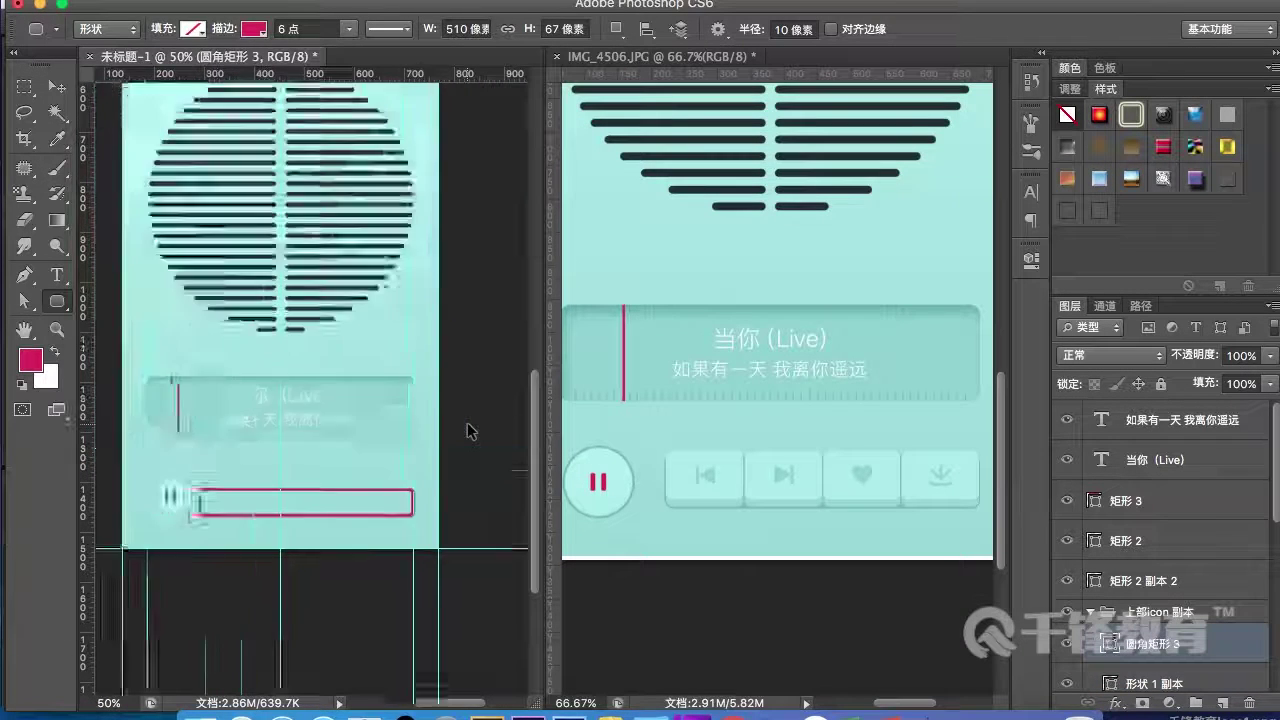
{"action": "key", "text": "super+plus"}
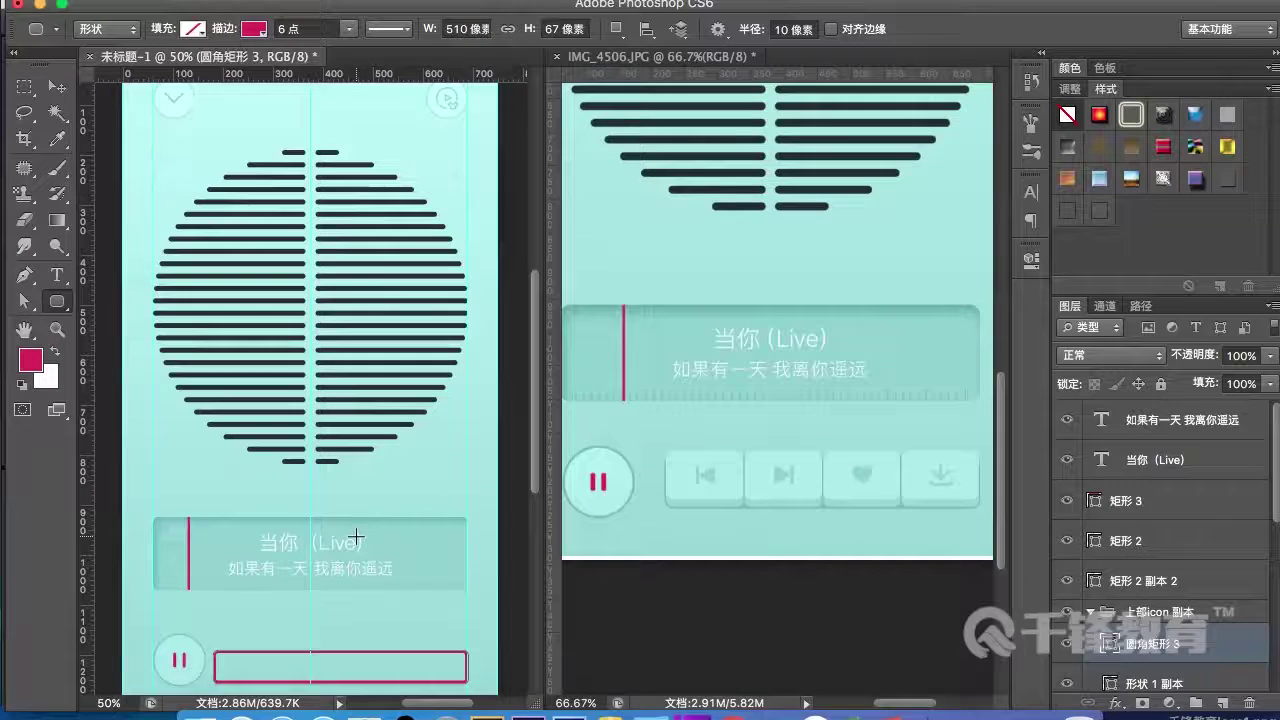
{"action": "left_click_drag", "start_coordinate": [341, 515], "coordinate": [337, 383]}
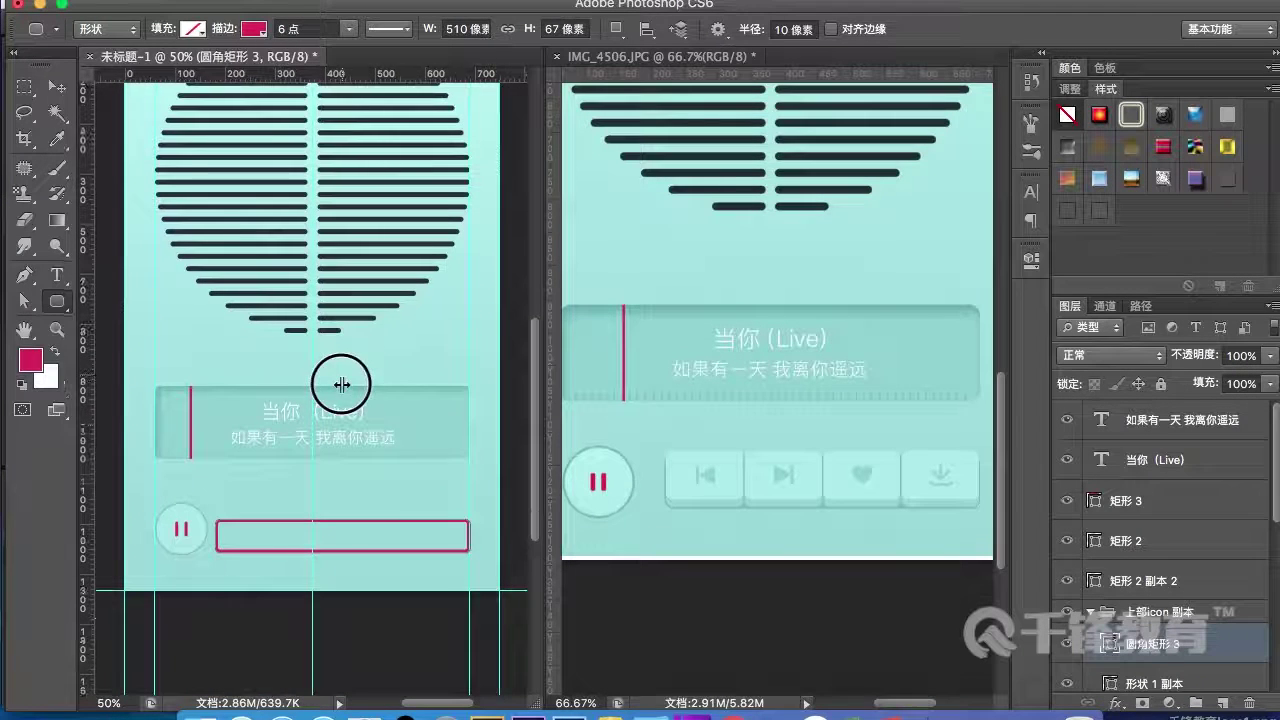
{"action": "key", "text": "super+z"}
- Examine the spacing and height of the playback button bar in the IMG_4506.JPG reference using a rectangular marquee
{"action": "left_click_drag", "start_coordinate": [304, 443], "coordinate": [306, 400]}
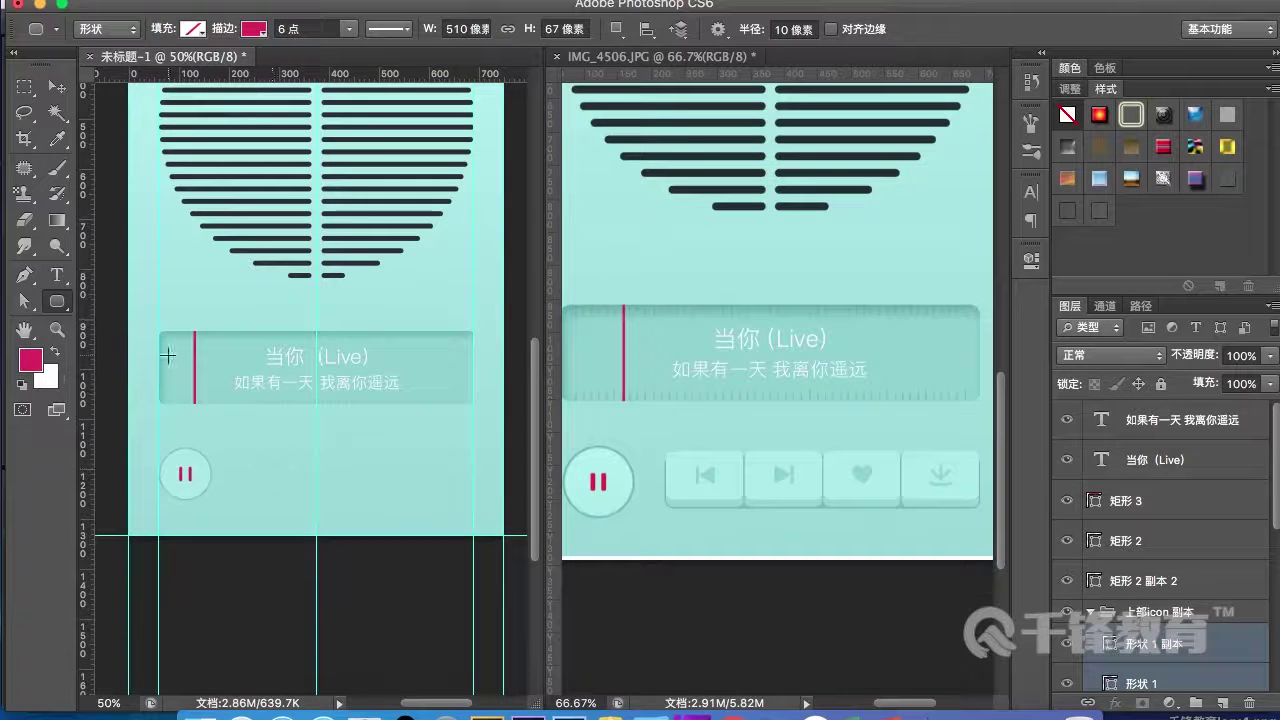
{"action": "scroll", "coordinate": [168, 355], "scroll_direction": "up", "scroll_amount": 5}
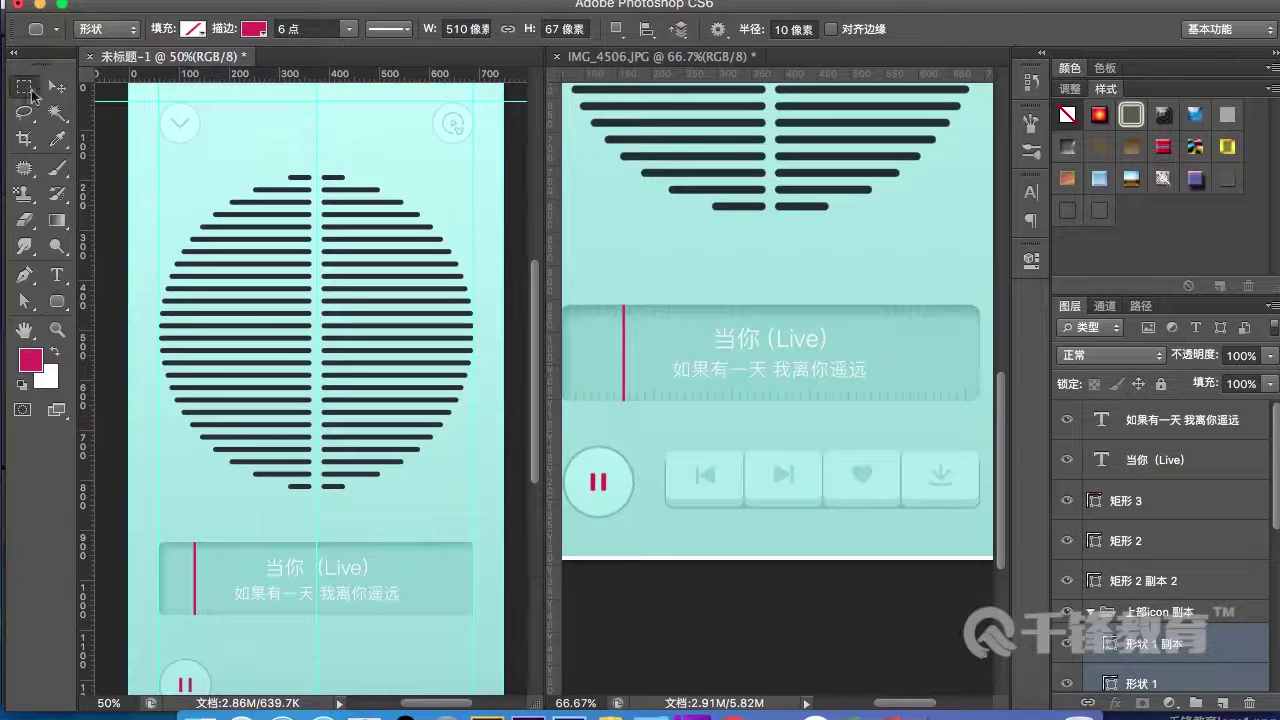
{"action": "left_click", "coordinate": [25, 88]}
{"action": "left_click", "coordinate": [572, 443]}
{"action": "left_click_drag", "start_coordinate": [578, 443], "coordinate": [702, 474]}
{"action": "left_click", "coordinate": [219, 583]}
{"action": "left_click_drag", "start_coordinate": [219, 583], "coordinate": [257, 437]}
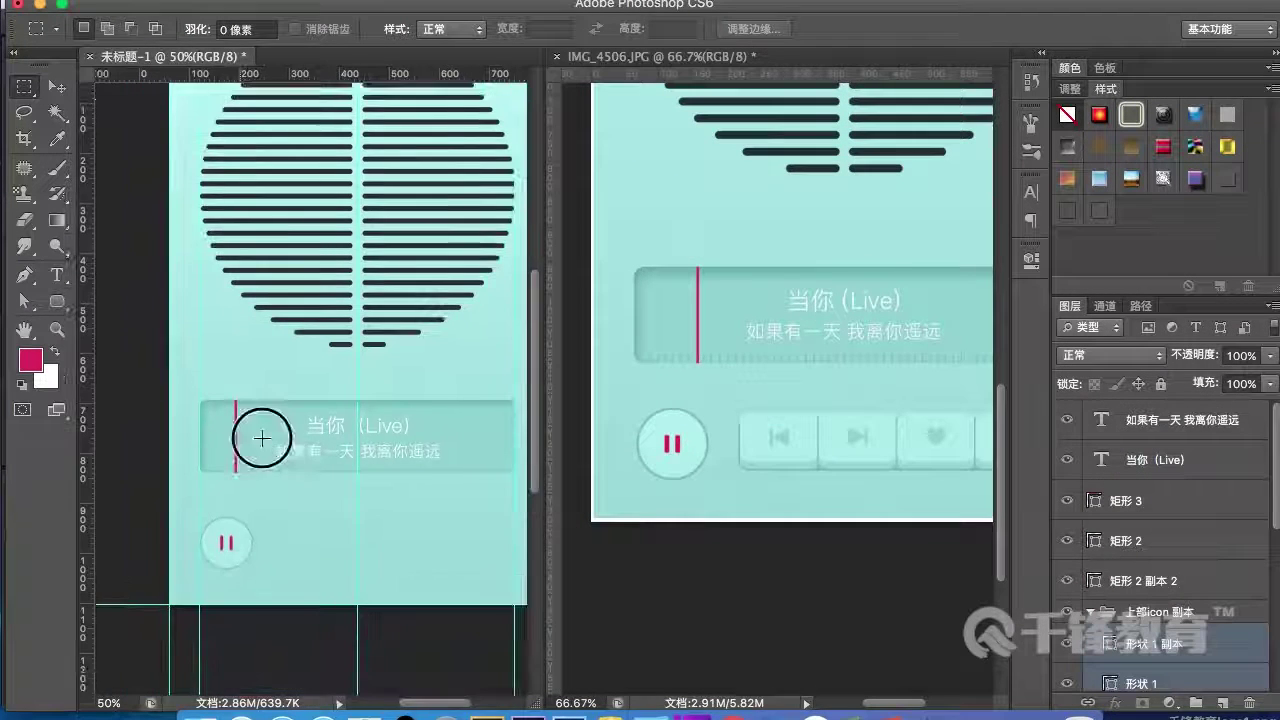
{"action": "left_click_drag", "start_coordinate": [201, 510], "coordinate": [275, 478]}
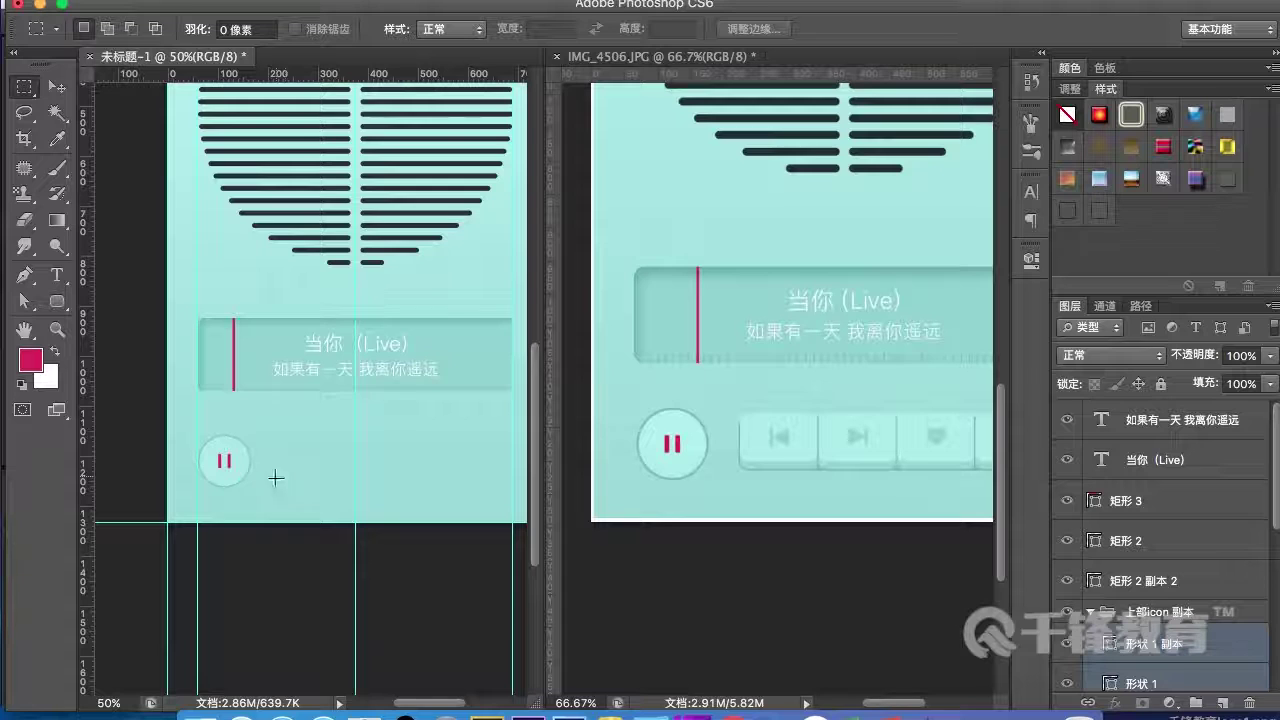
{"action": "scroll", "coordinate": [300, 481], "scroll_direction": "up", "scroll_amount": 2}
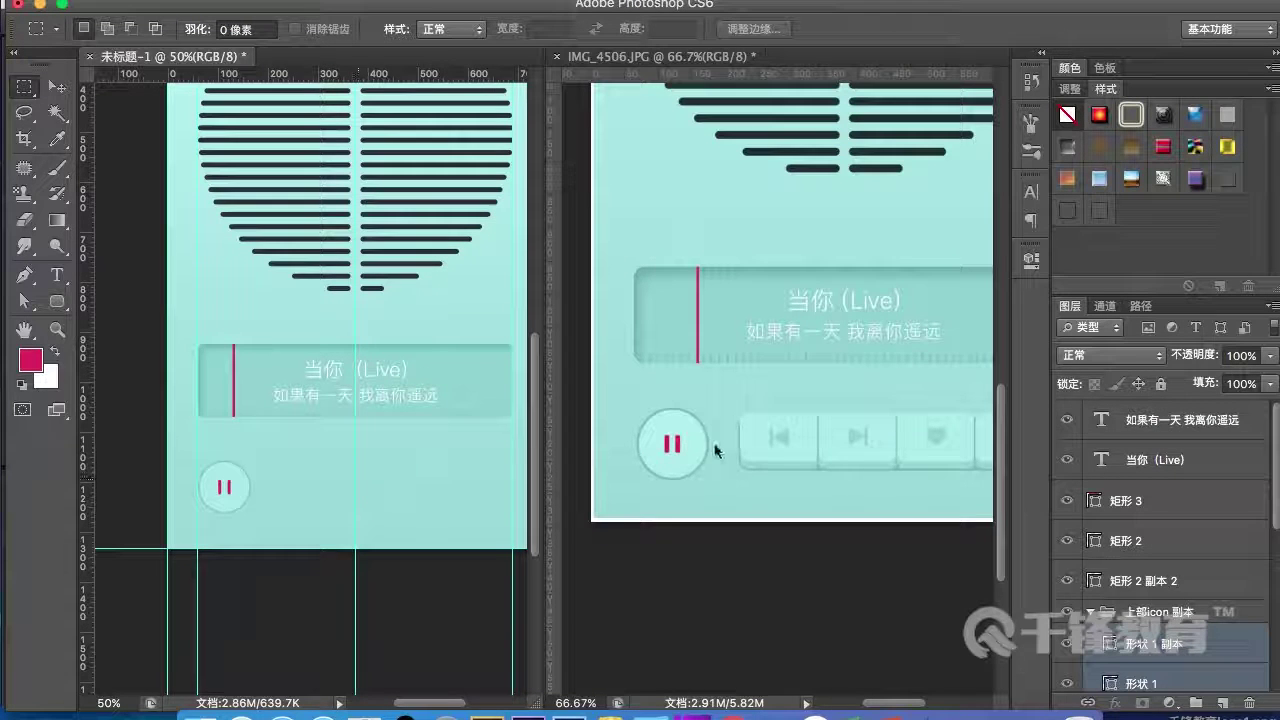
{"action": "left_click", "coordinate": [746, 425]}
{"action": "left_click_drag", "start_coordinate": [754, 412], "coordinate": [790, 468]}
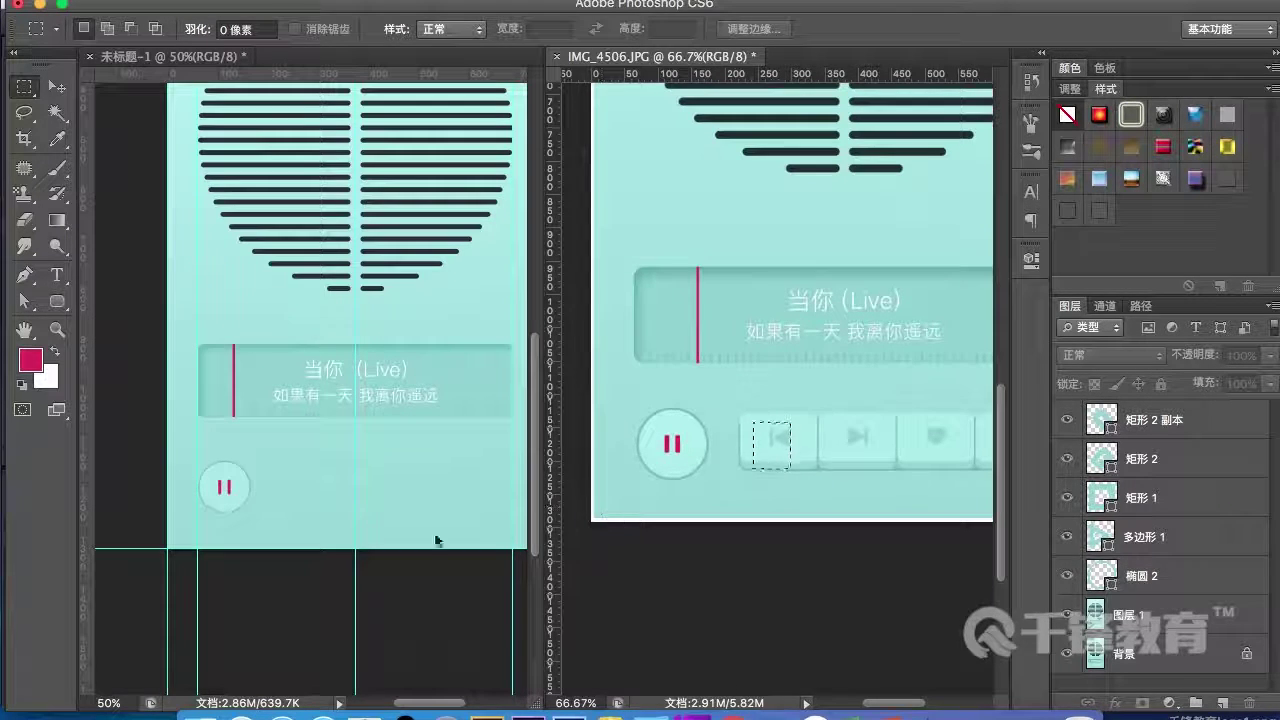
- Draw a 68 px high rounded rectangle with 10 px corners beside the pause button and narrow it from its left end to 476 px
{"action": "left_click", "coordinate": [257, 486]}
{"action": "key", "text": "u"}
{"action": "mouse_move", "coordinate": [262, 472]}
{"action": "left_mouse_down"}
{"action": "mouse_move", "coordinate": [520, 534]}
{"action": "mouse_move", "coordinate": [505, 506]}
{"action": "left_mouse_up"}
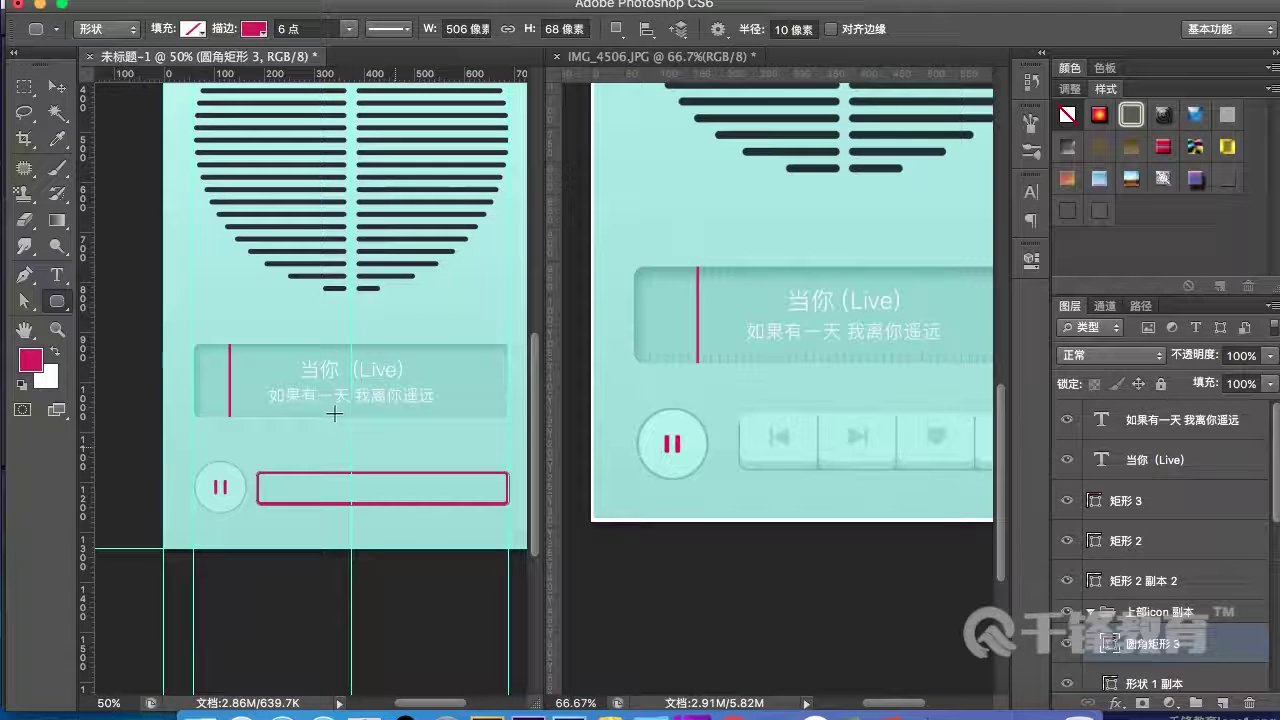
{"action": "key", "text": "a"}
{"action": "left_click", "coordinate": [241, 446]}
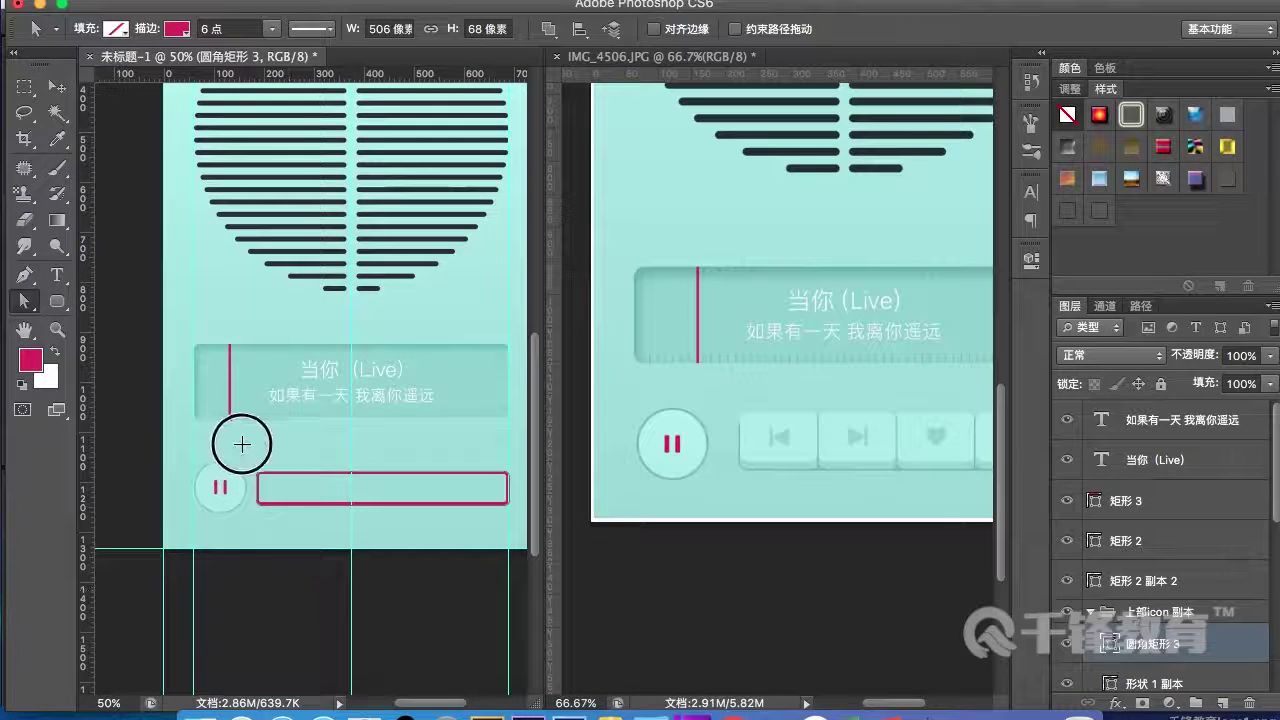
{"action": "left_click_drag", "start_coordinate": [294, 408], "coordinate": [298, 353]}
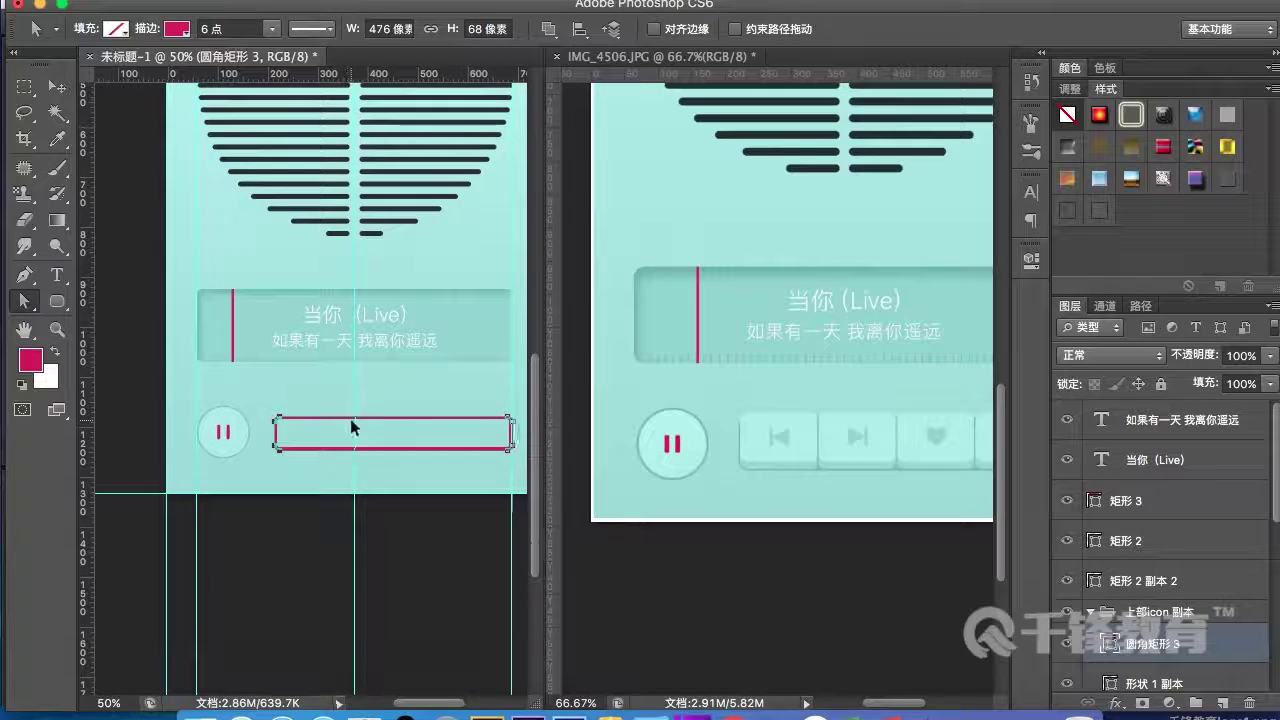
- Remove the magenta stroke from the rounded rectangle beside the pause button
{"action": "key", "text": "super+plus"}
{"action": "left_click_drag", "start_coordinate": [378, 444], "coordinate": [374, 409]}
{"action": "key", "text": "super+plus"}
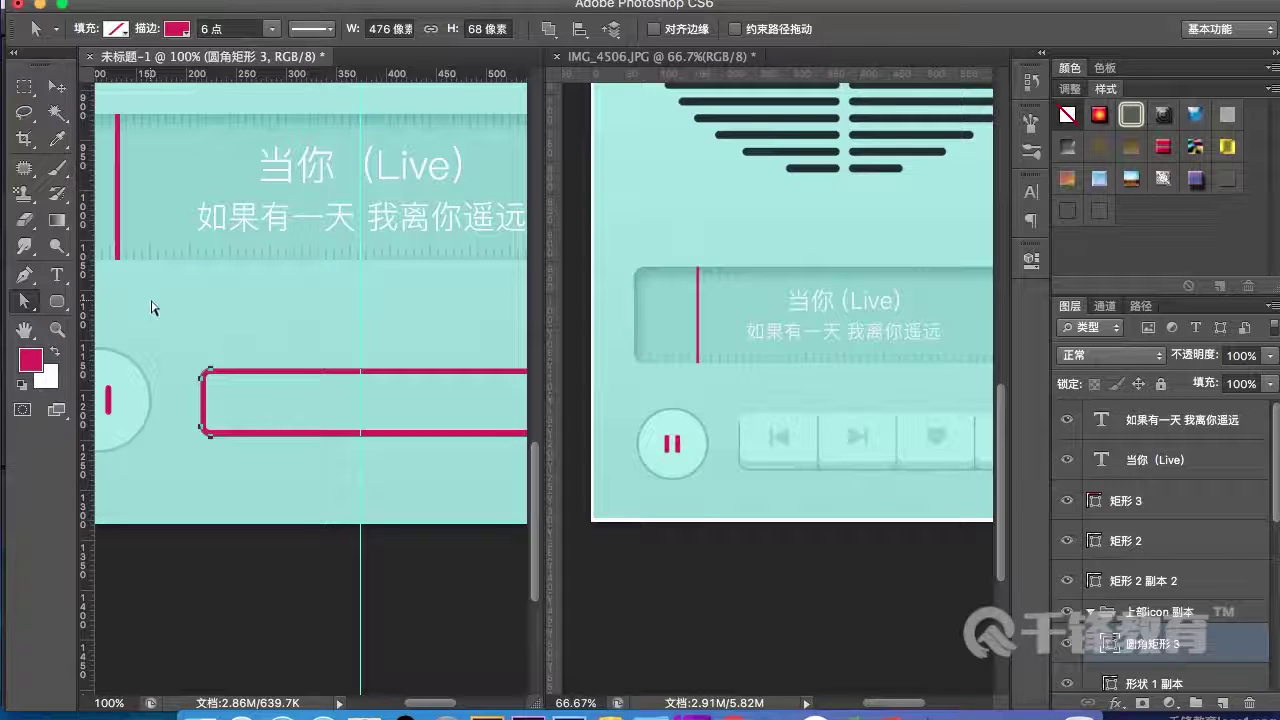
{"action": "left_click", "coordinate": [181, 38]}
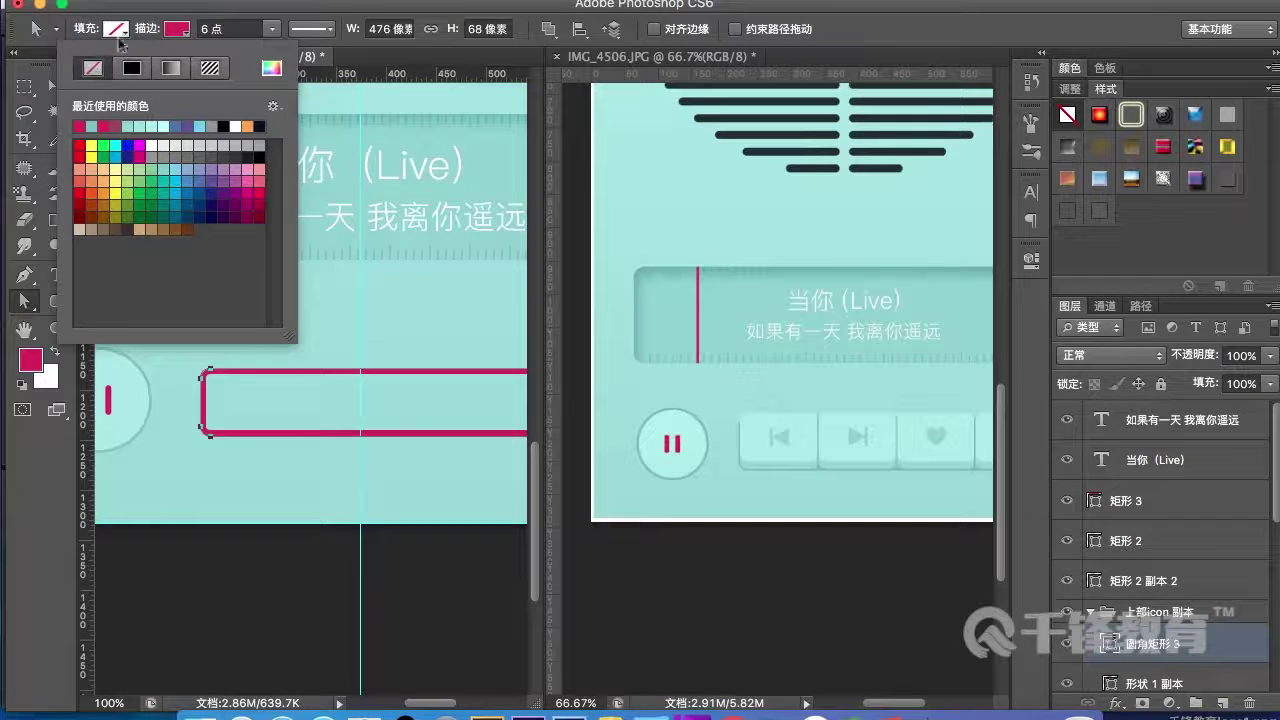
{"action": "left_click", "coordinate": [88, 68]}
- Fill the rounded rectangle with solid teal #7ec0bf sampled from the lower edge of the reference's button bar
{"action": "left_click", "coordinate": [117, 36]}
{"action": "left_click", "coordinate": [100, 72]}
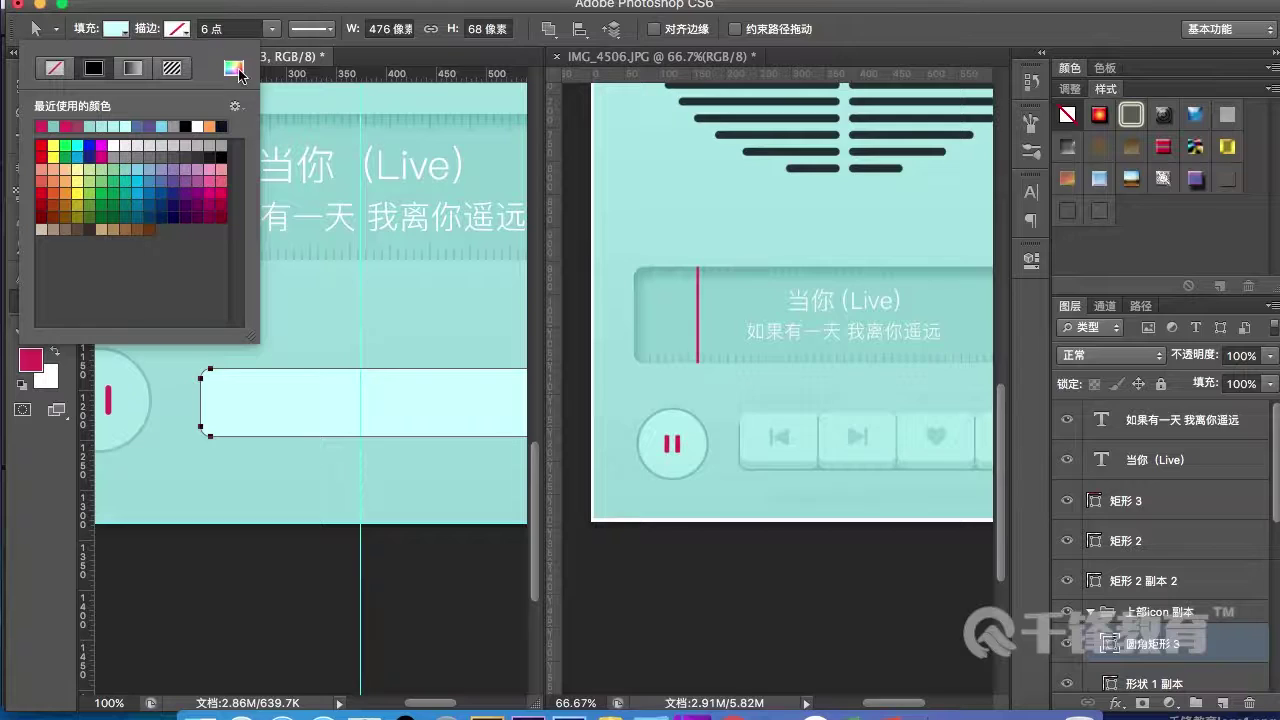
{"action": "left_click", "coordinate": [233, 68]}
{"action": "left_click", "coordinate": [821, 465]}
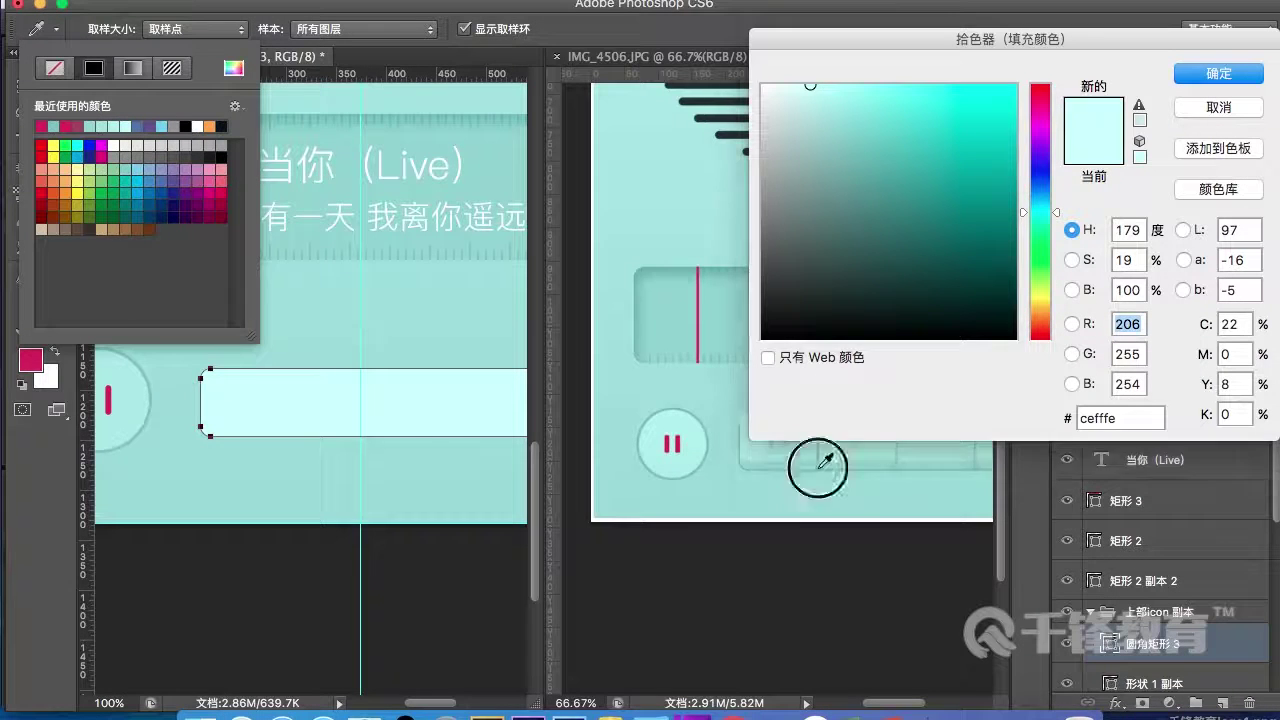
{"action": "left_click", "coordinate": [822, 466]}
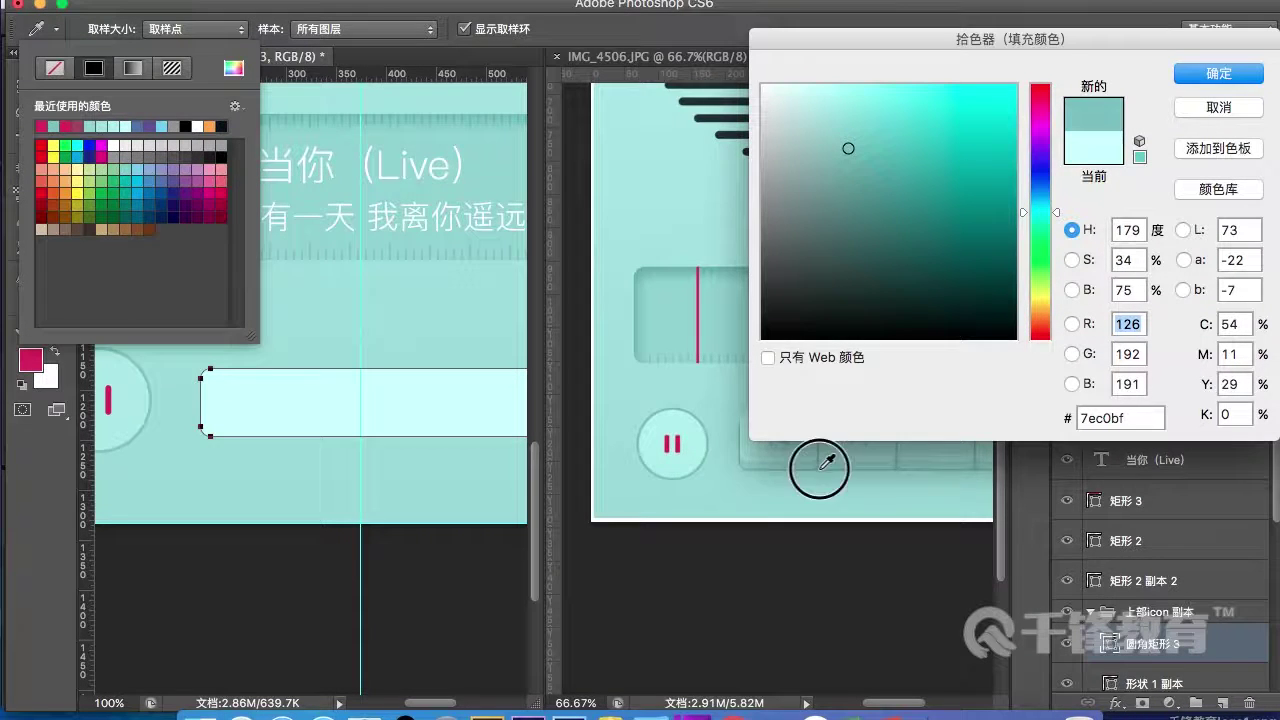
{"action": "key", "text": "Return"}
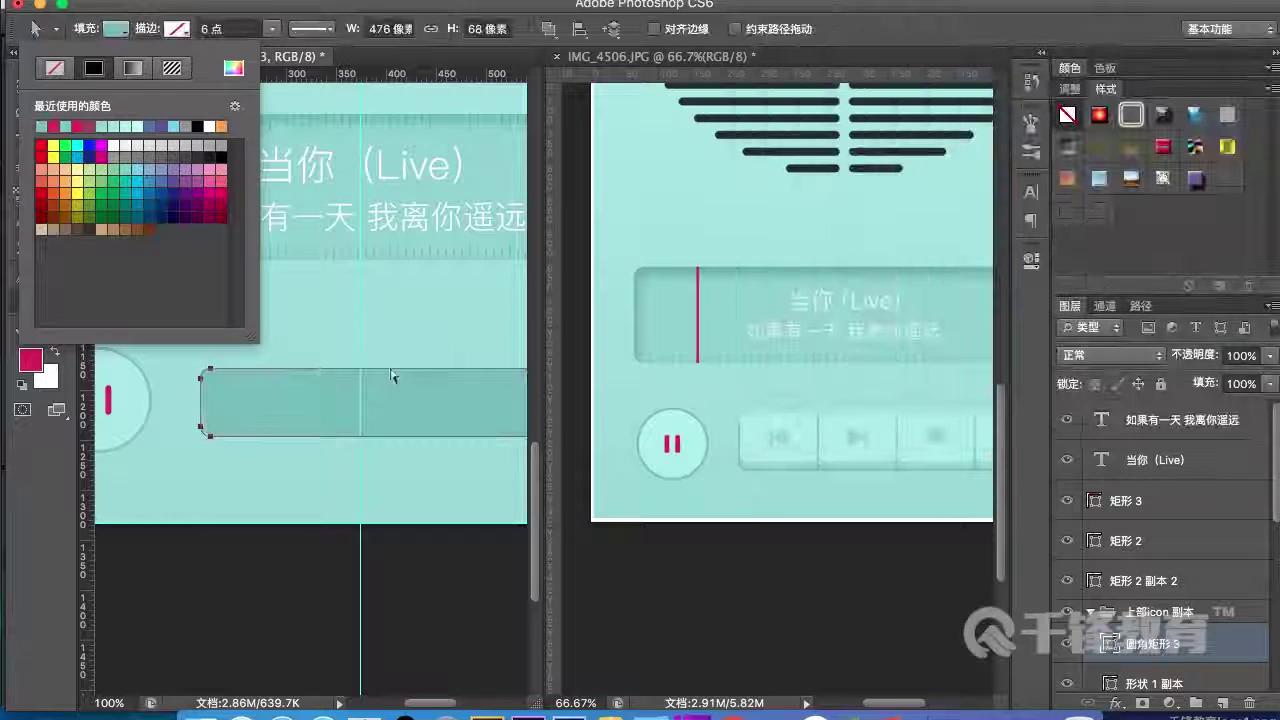
{"action": "left_click", "coordinate": [441, 10]}
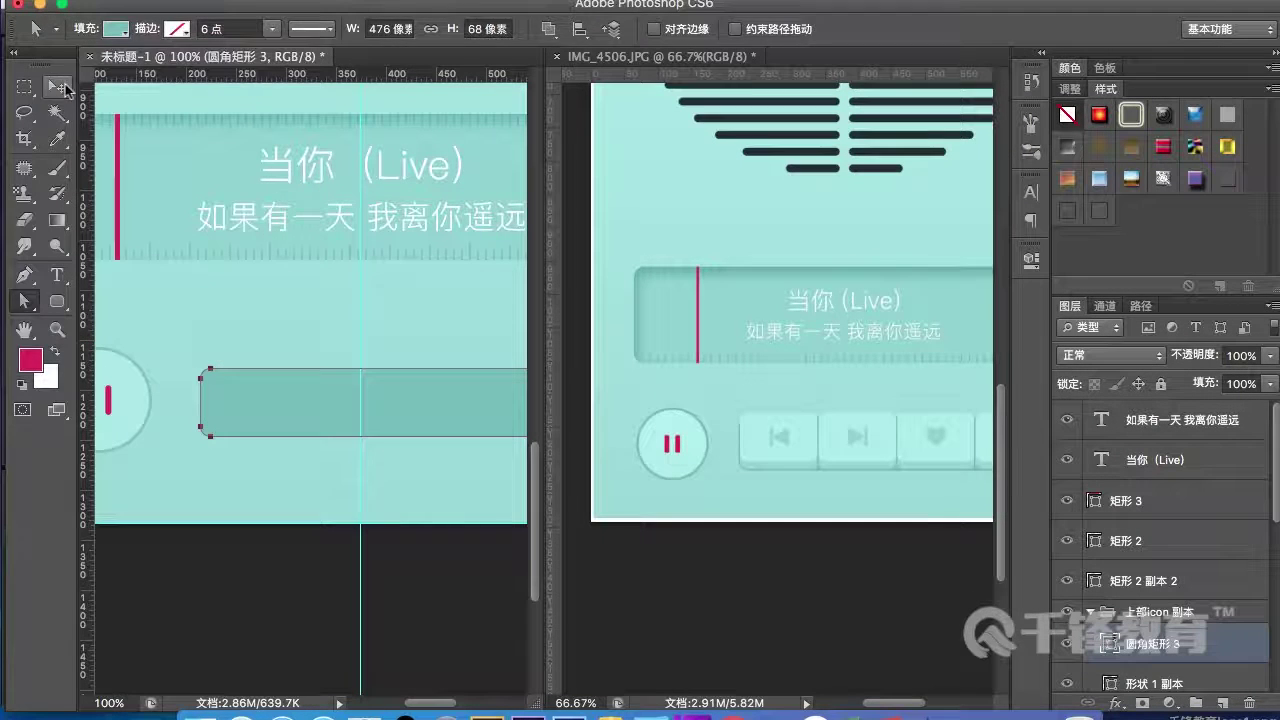
- Move the 圆角矩形 3 layer out of its group to the very top of the layer stack
{"action": "left_click", "coordinate": [57, 86]}
{"action": "key", "text": "space"}
{"action": "left_click_drag", "start_coordinate": [258, 430], "coordinate": [285, 405]}
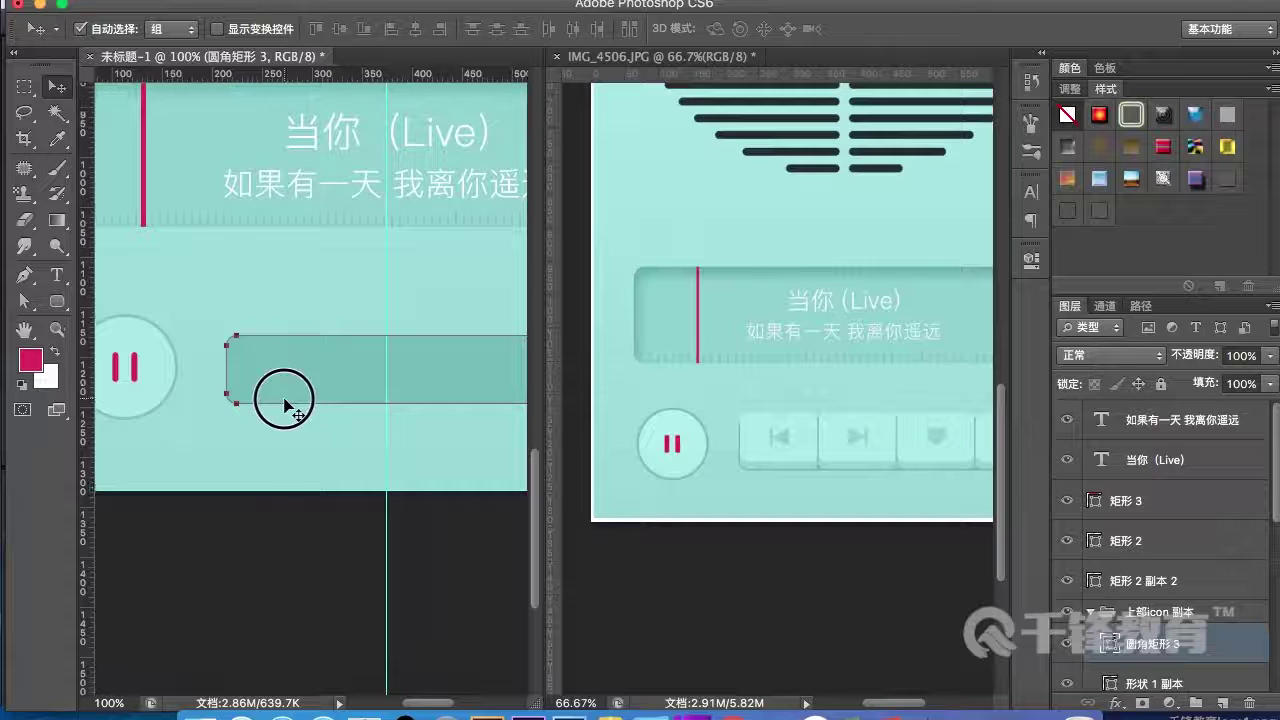
{"action": "key", "text": "super+equal"}
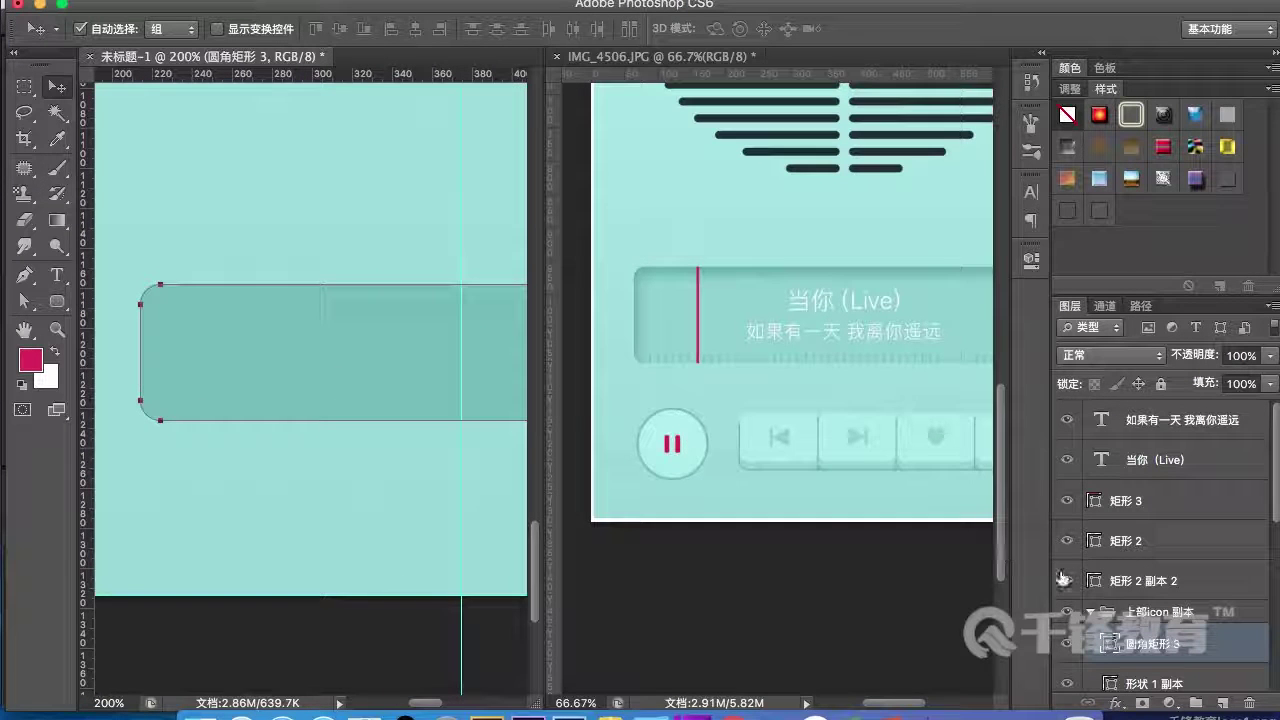
{"action": "left_click_drag", "start_coordinate": [1137, 637], "coordinate": [1125, 400]}
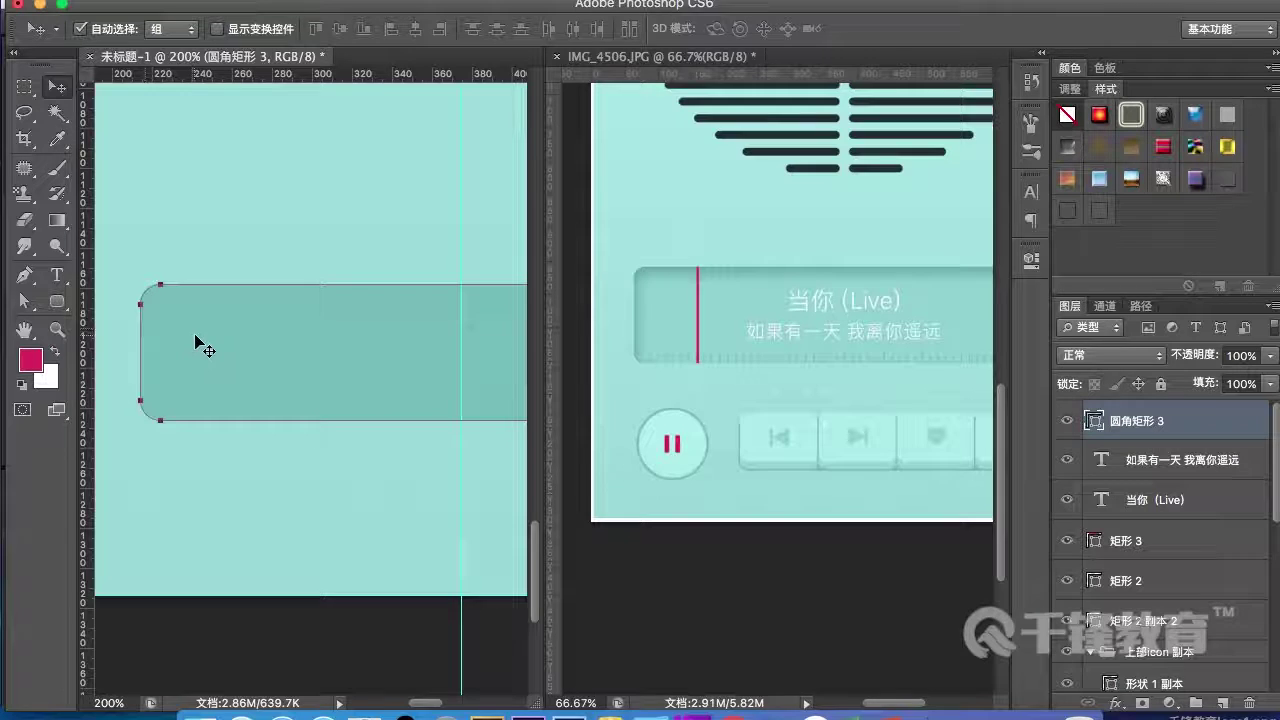
- Duplicate the 圆角矩形 3 layer in place
{"action": "key", "text": "super+minus"}
{"action": "key", "text": "super+minus"}
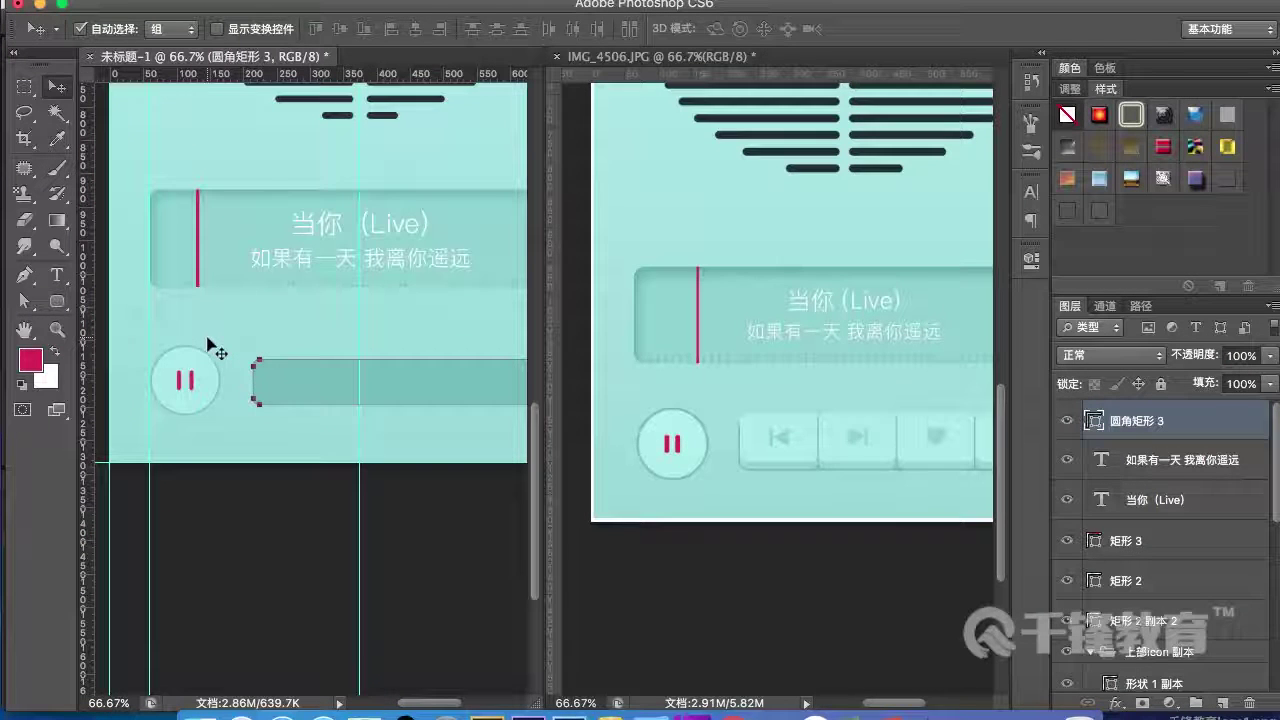
{"action": "key", "text": "super+j"}
{"action": "scroll", "coordinate": [177, 323], "scroll_direction": "right", "scroll_amount": 3}
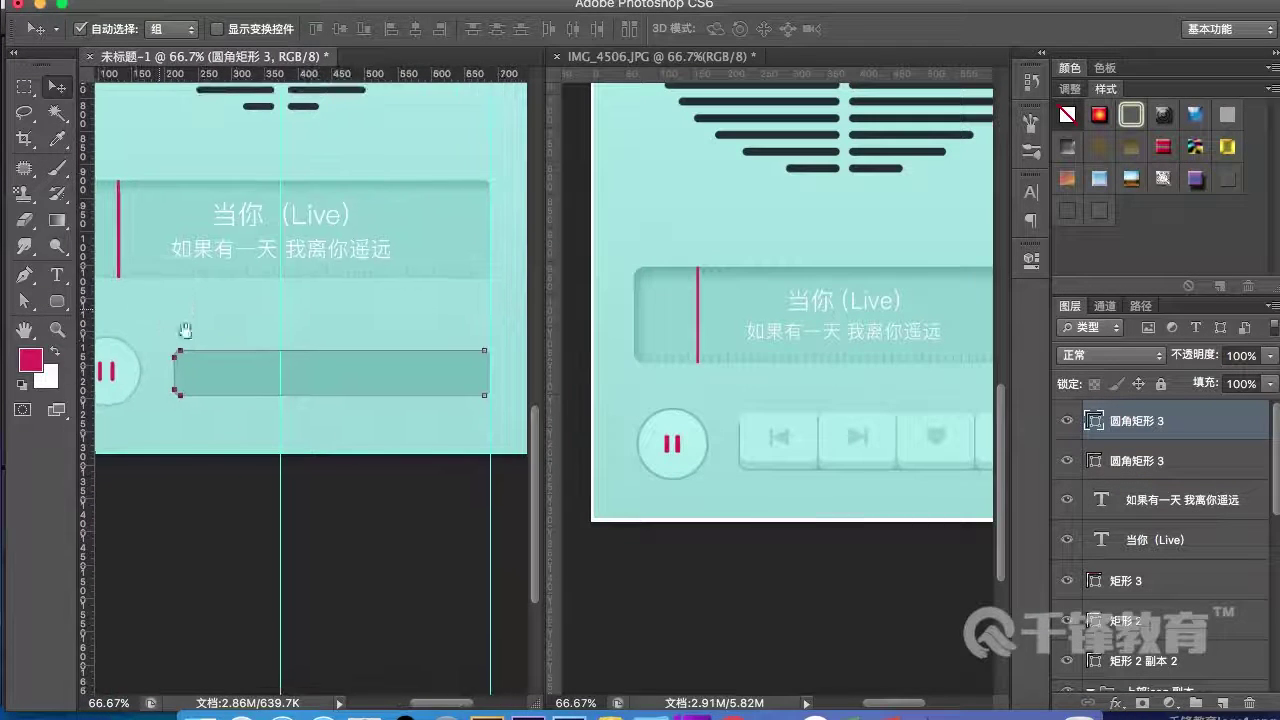
{"action": "key", "text": "a"}
{"action": "left_click_drag", "start_coordinate": [518, 498], "coordinate": [423, 317]}
{"action": "key", "text": "shift+Left"}
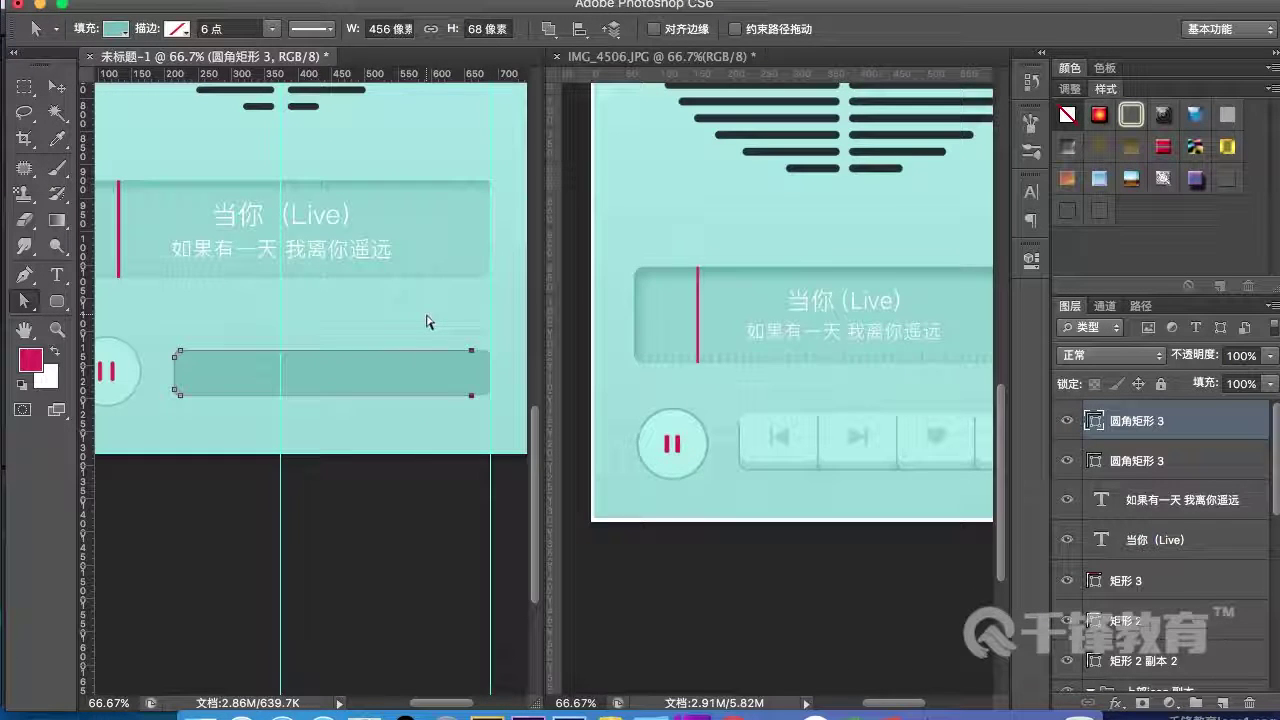
{"action": "key", "text": "ctrl+e"}
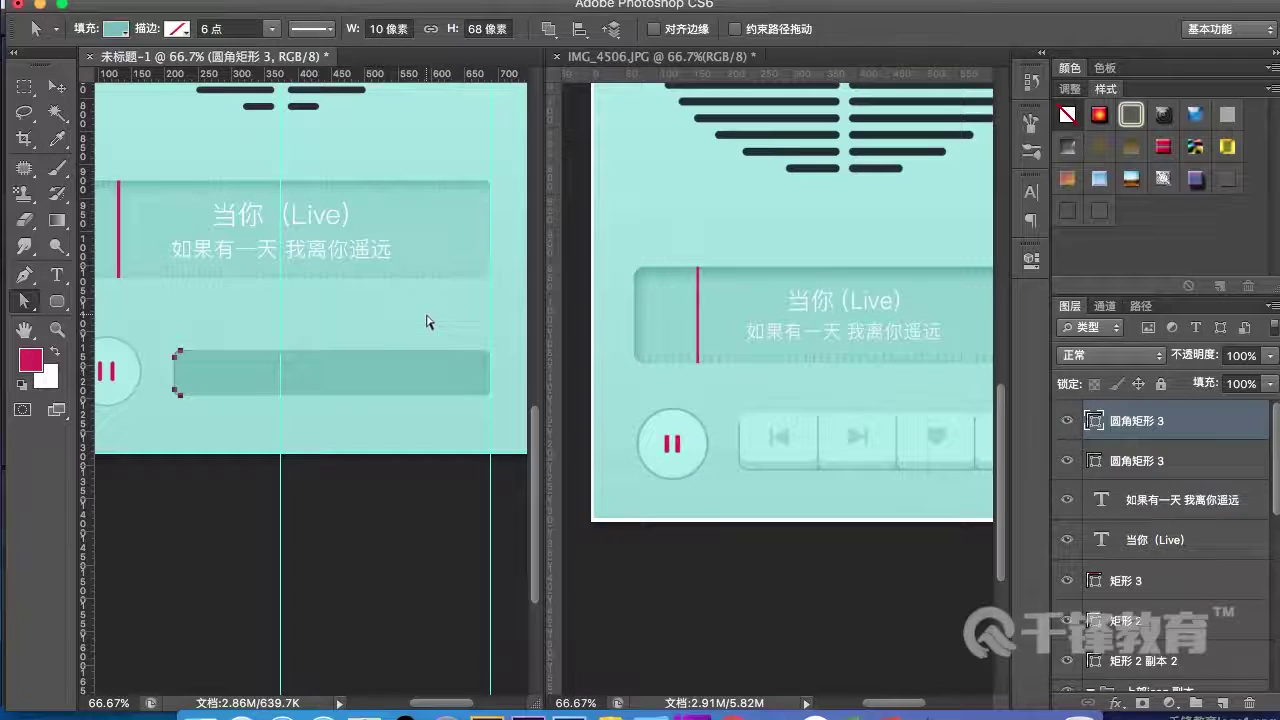
- Duplicate the rounded bar's layer and shorten the copy from its right end to 96 px wide
{"action": "left_click_drag", "start_coordinate": [1124, 424], "coordinate": [1123, 402]}
{"action": "left_click_drag", "start_coordinate": [517, 488], "coordinate": [448, 327]}
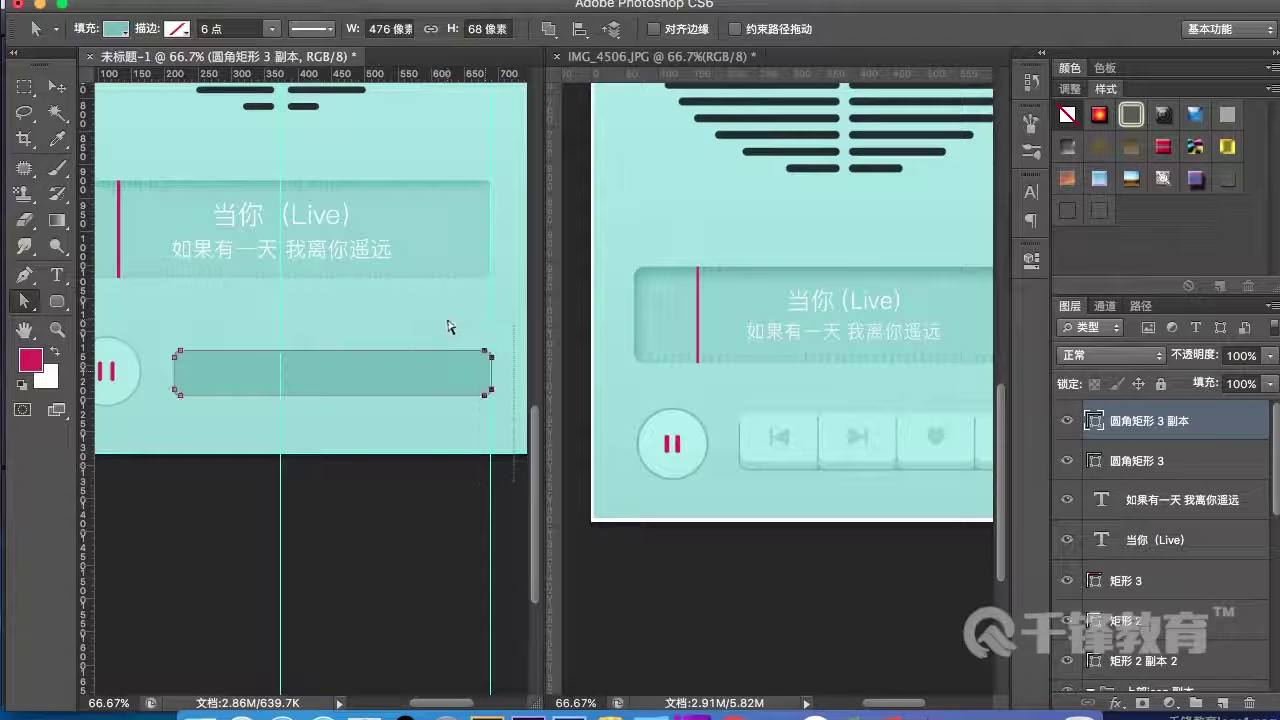
{"action": "key", "text": "shift+Left"}
{"action": "key", "text": "shift+Left"}
{"action": "key", "text": "shift+Left"}
{"action": "key", "text": "shift+Left"}
{"action": "key", "text": "shift+Left"}
{"action": "key", "text": "shift+Left"}
{"action": "key", "text": "shift+Left"}
{"action": "key", "text": "shift+Left"}
{"action": "key", "text": "shift+Left"}
{"action": "key", "text": "shift+Left"}
{"action": "key", "text": "shift+Left"}
{"action": "key", "text": "shift+Left"}
{"action": "key", "text": "shift+Left"}
{"action": "key", "text": "shift+Left"}
{"action": "key", "text": "shift+Left"}
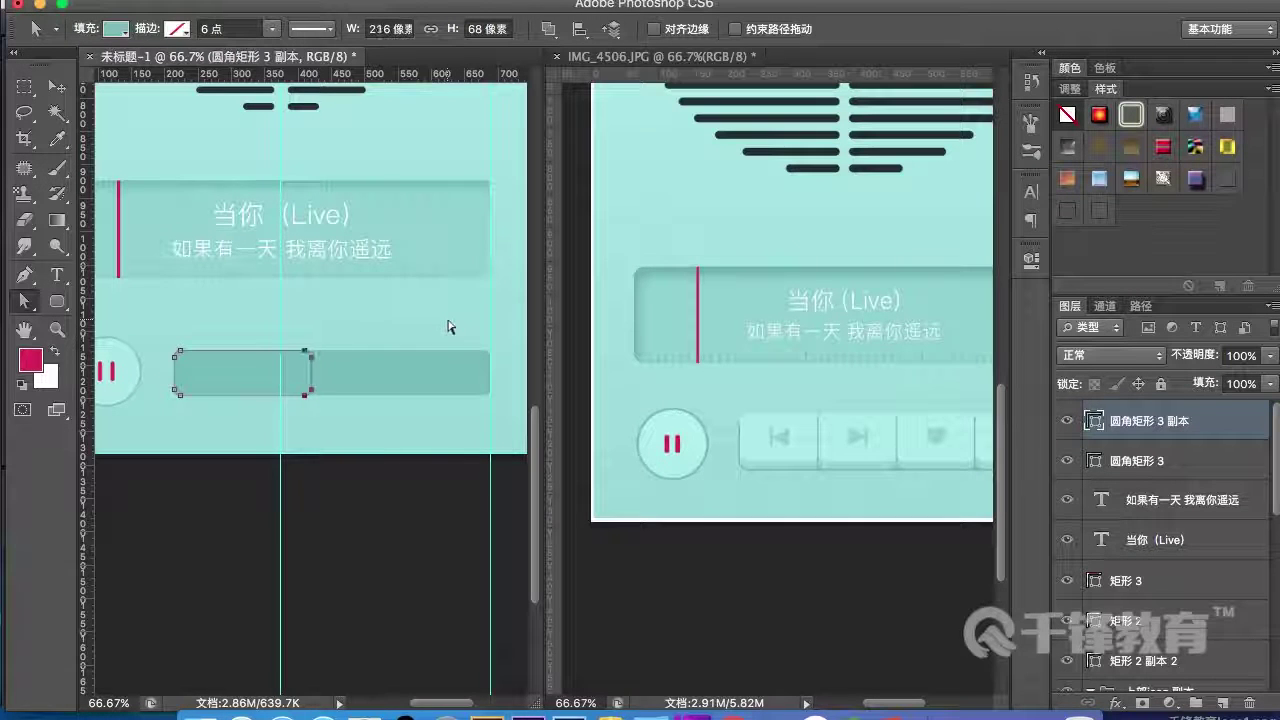
{"action": "key", "text": "shift+Left"}
{"action": "key", "text": "shift+Left"}
{"action": "key", "text": "shift+Left"}
{"action": "key", "text": "shift+Left"}
{"action": "key", "text": "shift+Left"}
{"action": "key", "text": "shift+Left"}
{"action": "key", "text": "shift+Left"}
{"action": "key", "text": "shift+Left"}
{"action": "key", "text": "shift+Left"}
{"action": "key", "text": "shift+Left"}
{"action": "key", "text": "shift+Left"}
- Extend the original rounded bar to 476 px wide so its right end reaches the vertical guide
{"action": "left_click_drag", "start_coordinate": [884, 500], "coordinate": [749, 434]}
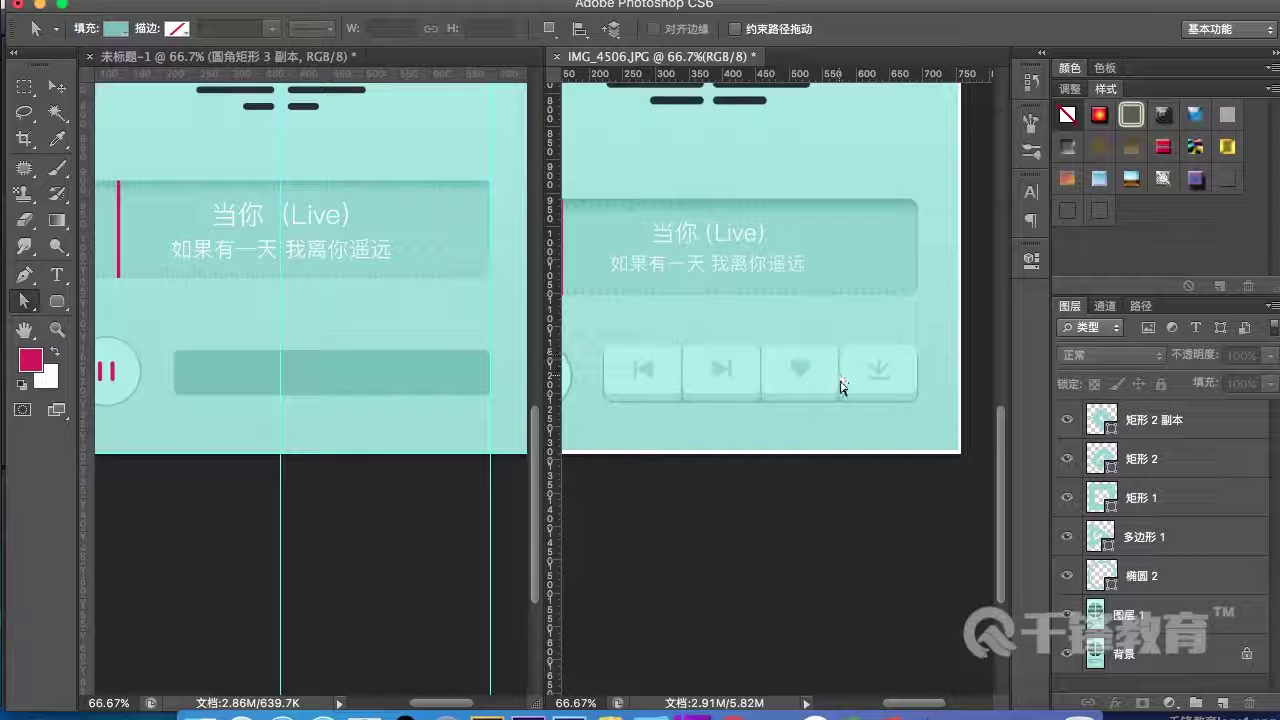
{"action": "key", "text": "super+plus"}
{"action": "left_click", "coordinate": [429, 446]}
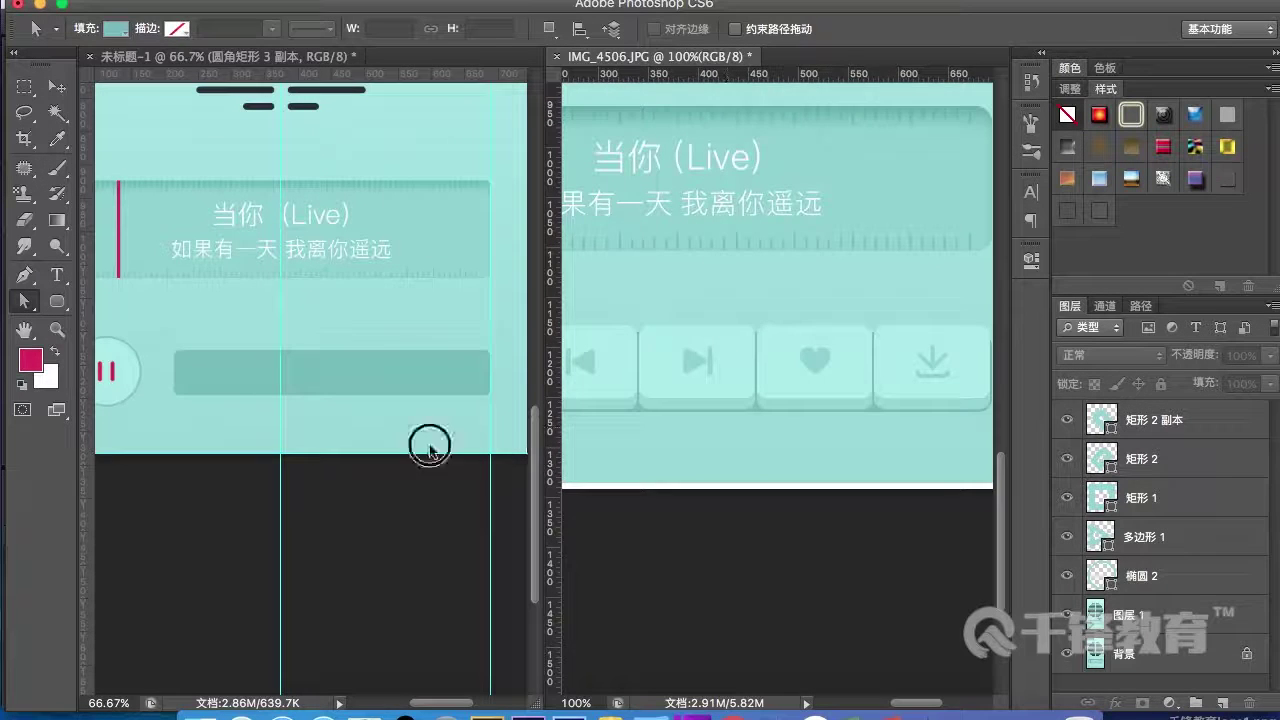
{"action": "left_click", "coordinate": [343, 384]}
{"action": "key", "text": "super+t"}
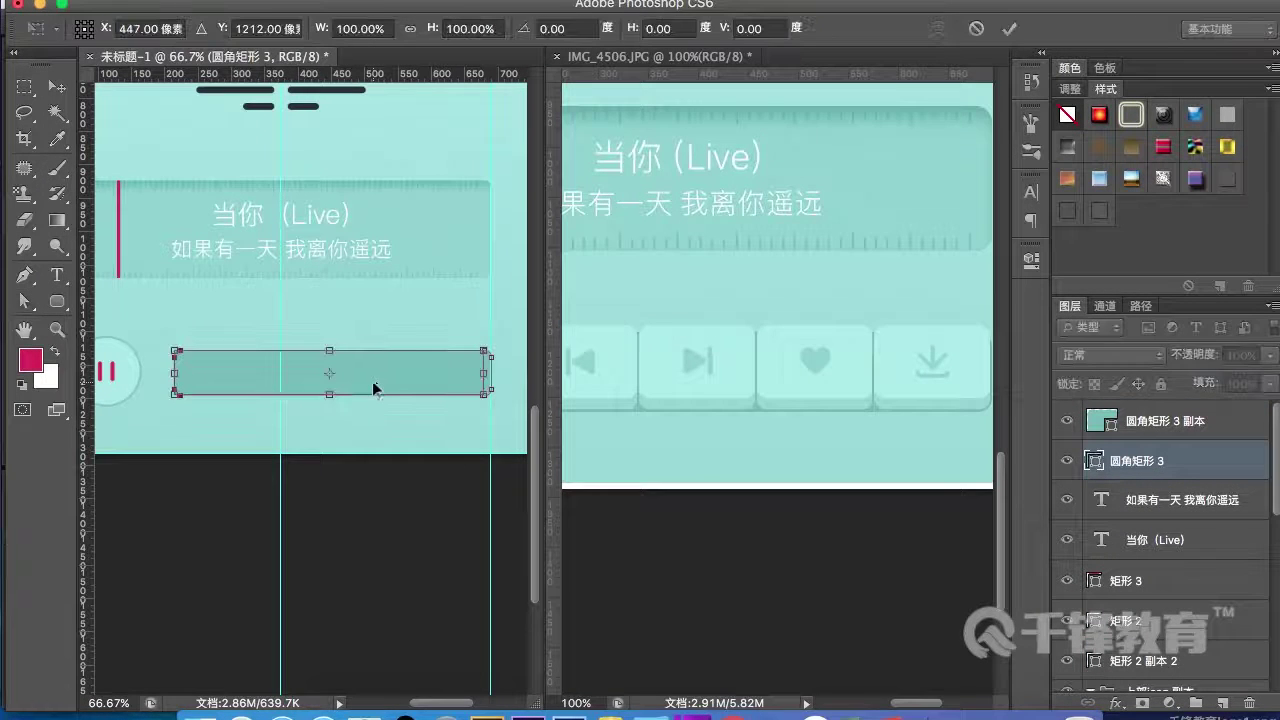
{"action": "key", "text": "Return"}
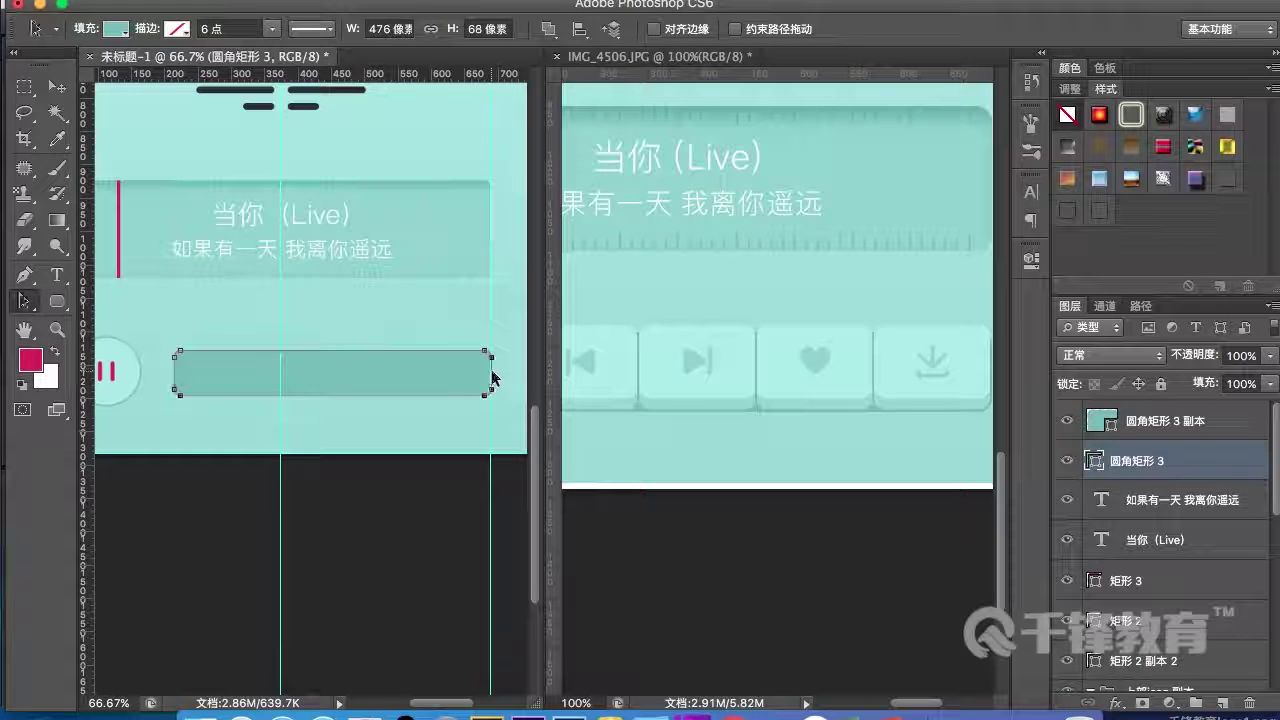
- Check the alignment of the bar's right edge with the vertical guide using Free Transform
{"action": "key", "text": "super+t"}
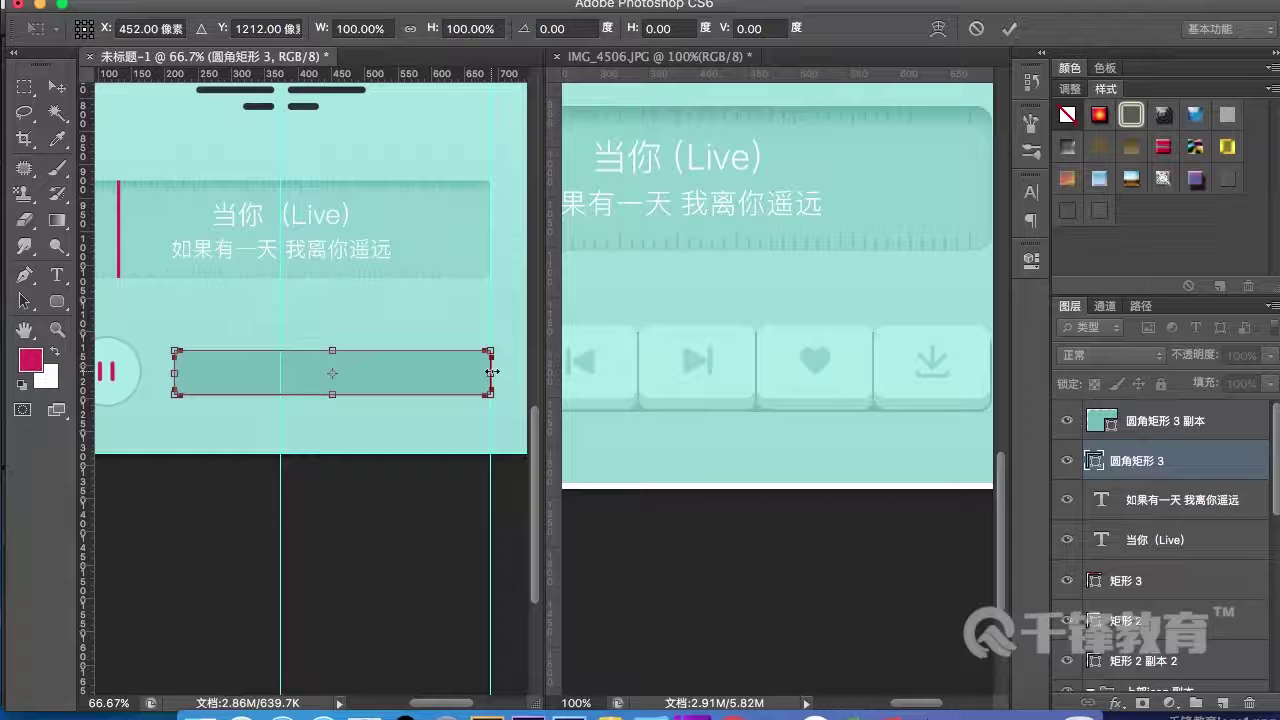
{"action": "key", "text": "super+plus"}
{"action": "key", "text": "super+plus"}
{"action": "left_click_drag", "start_coordinate": [470, 355], "coordinate": [288, 429]}
{"action": "left_click_drag", "start_coordinate": [393, 401], "coordinate": [228, 398]}
{"action": "scroll", "coordinate": [227, 403], "scroll_direction": "right", "scroll_amount": 5}
{"action": "left_click_drag", "start_coordinate": [474, 421], "coordinate": [476, 424]}
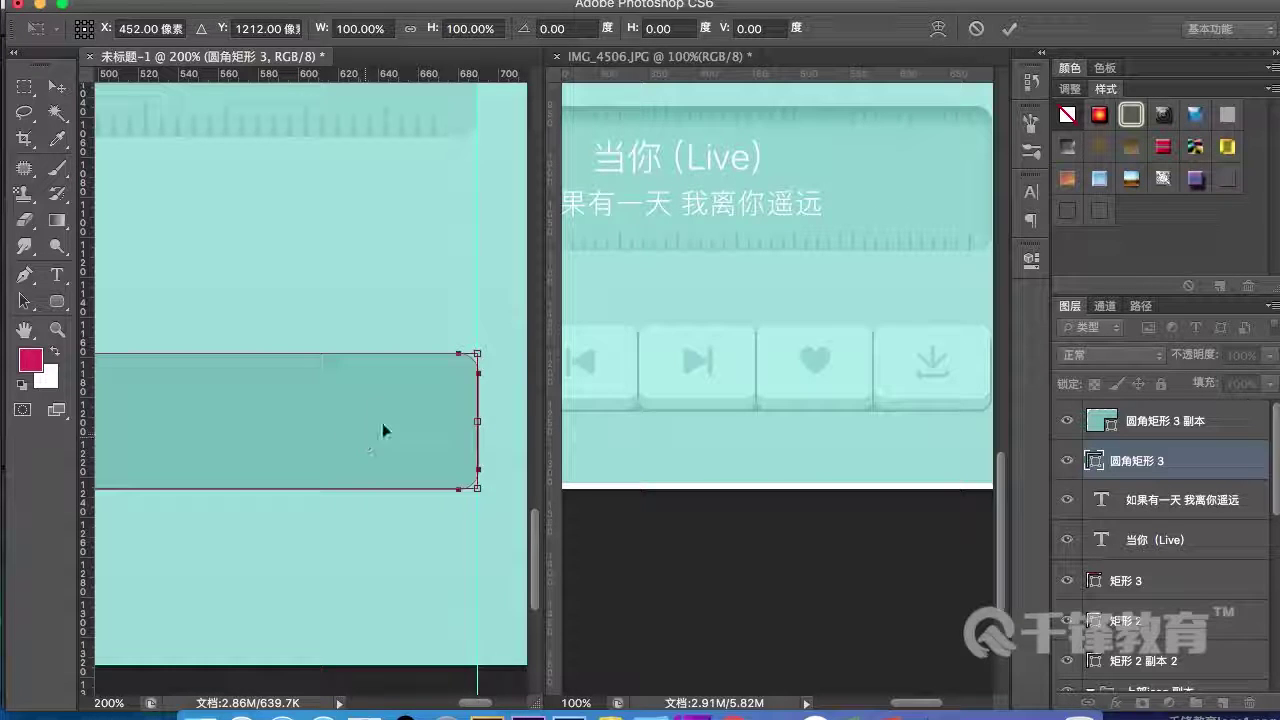
{"action": "key", "text": "Return"}
- Select the layer of the short rounded rectangle copy at the bar's left end
{"action": "left_click", "coordinate": [284, 398]}
{"action": "left_click_drag", "start_coordinate": [284, 397], "coordinate": [487, 394]}
{"action": "left_click_drag", "start_coordinate": [265, 418], "coordinate": [420, 394]}
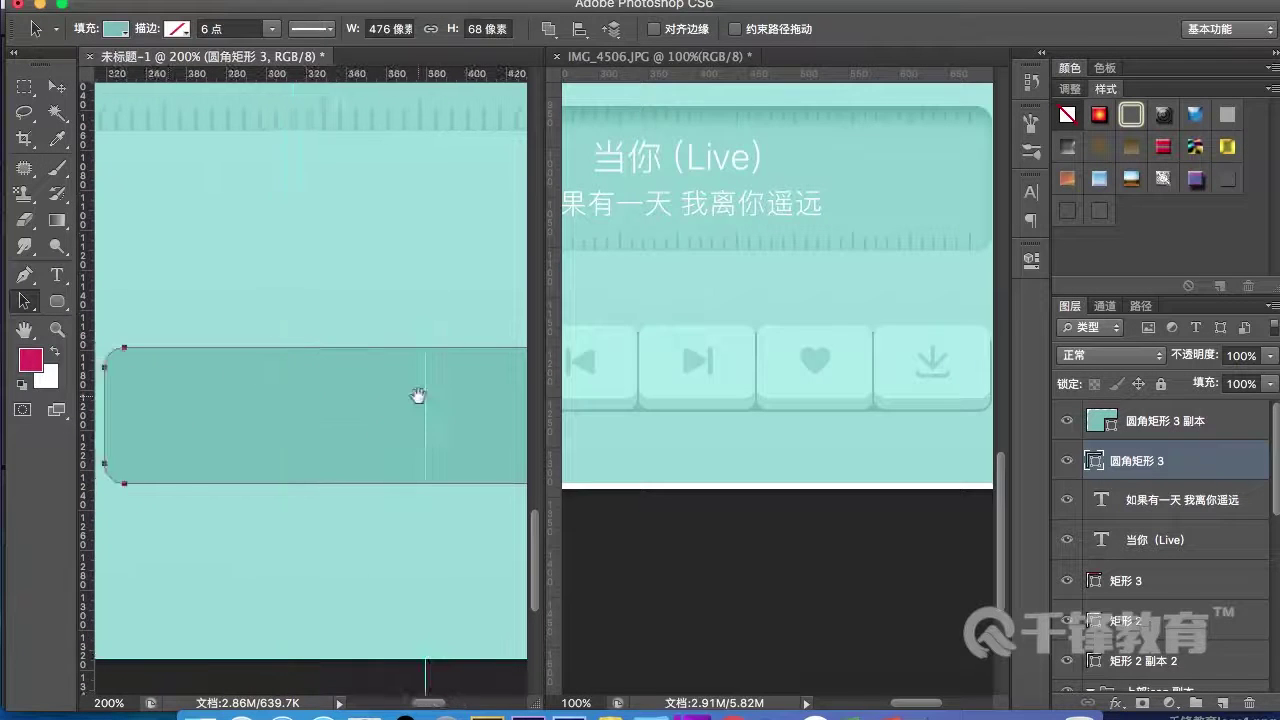
{"action": "left_click_drag", "start_coordinate": [191, 380], "coordinate": [202, 384]}
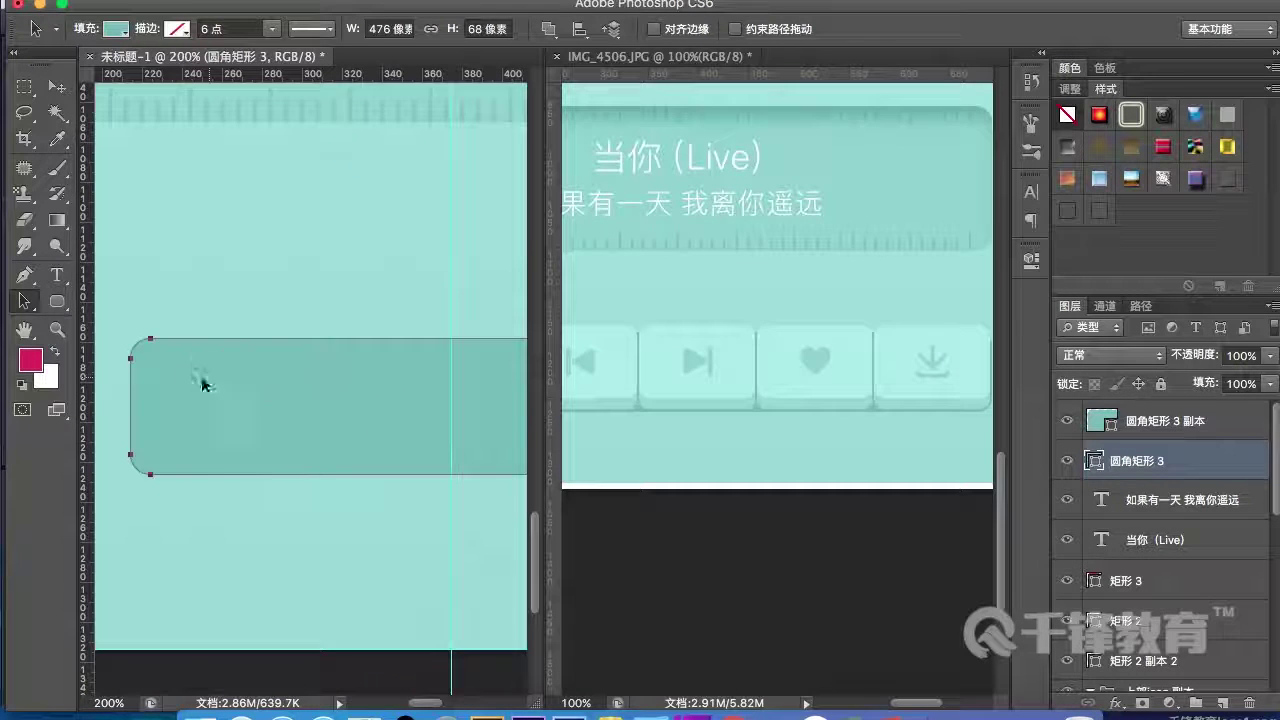
{"action": "left_click", "coordinate": [1116, 434]}
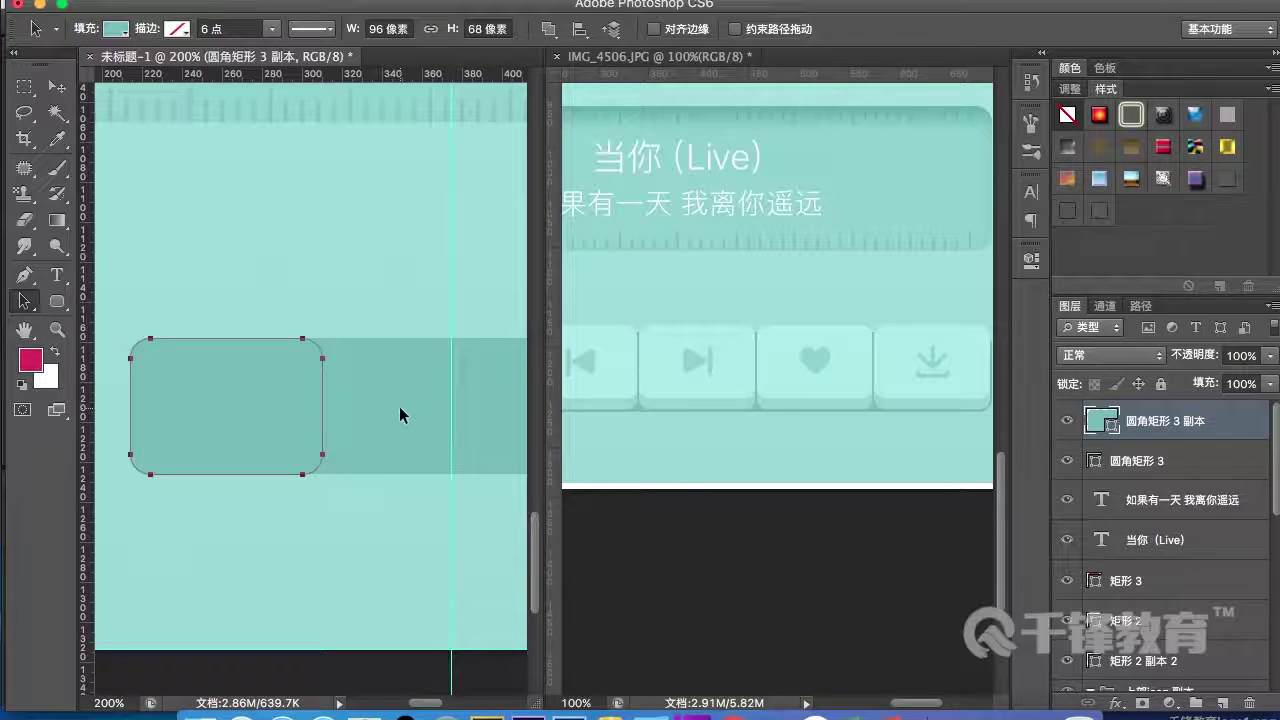
{"action": "key", "text": "super+t"}
{"action": "left_click", "coordinate": [323, 407]}
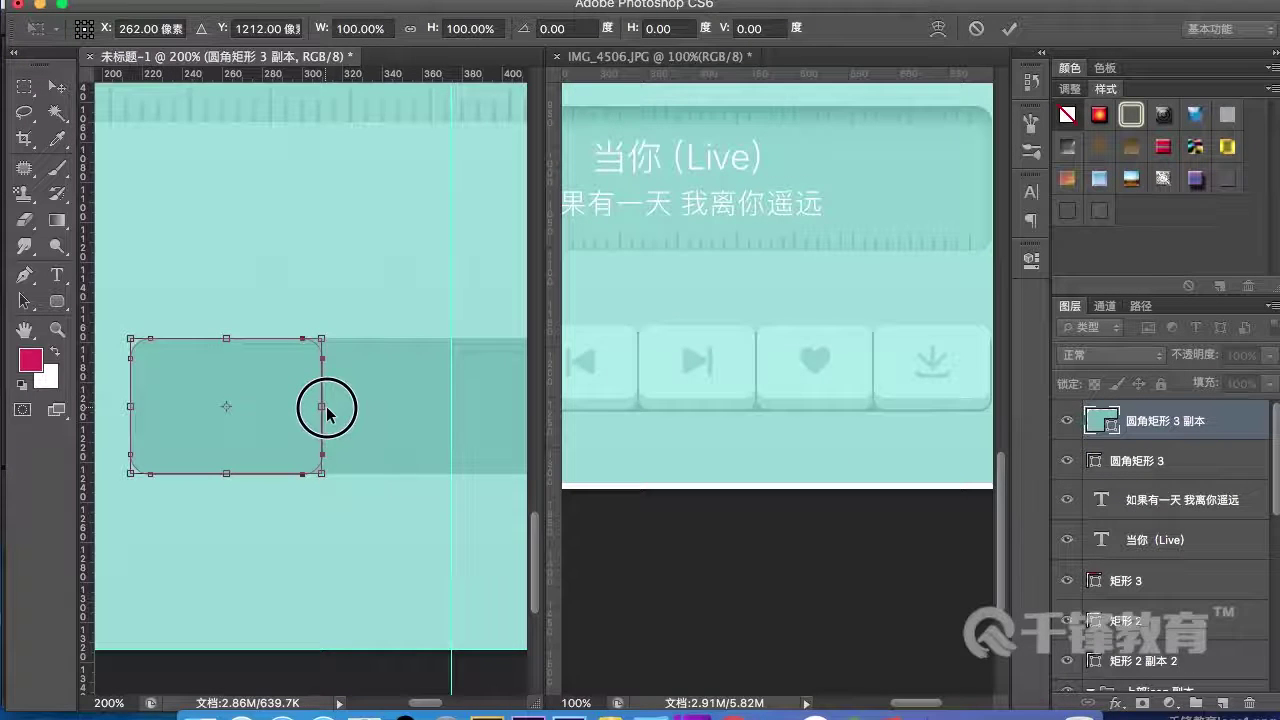
{"action": "left_click_drag", "start_coordinate": [328, 410], "coordinate": [330, 411]}
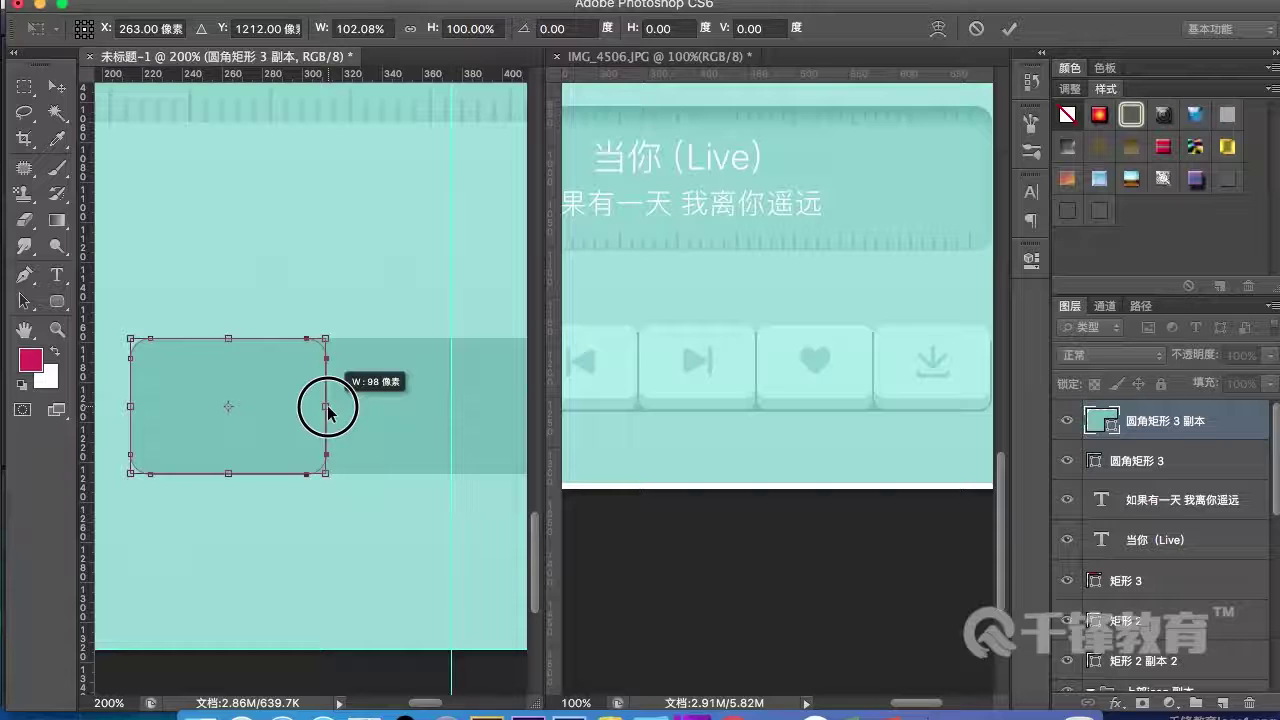
{"action": "key", "text": "Escape"}
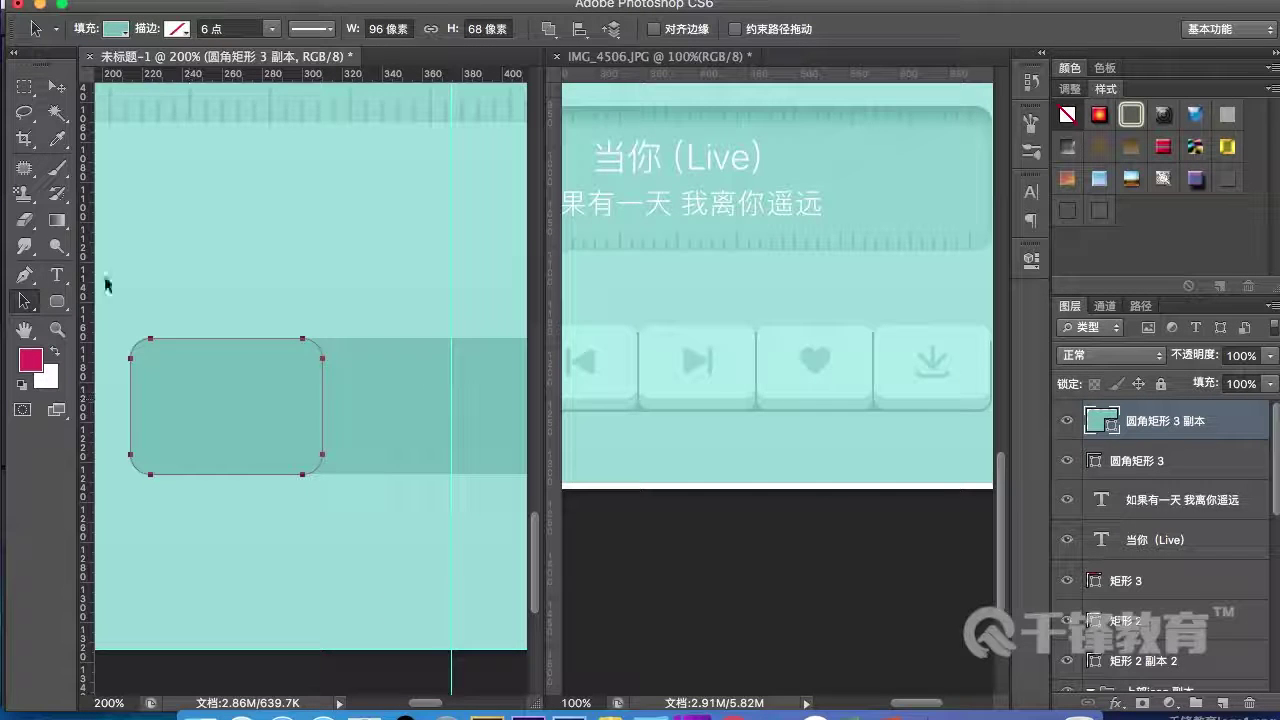
- Mark out one button's width with a rectangular selection, place a vertical guide at its right edge, and deselect
{"action": "key", "text": "m"}
{"action": "left_click_drag", "start_coordinate": [134, 380], "coordinate": [361, 440]}
{"action": "left_click_drag", "start_coordinate": [90, 395], "coordinate": [359, 404]}
{"action": "left_click", "coordinate": [380, 443]}
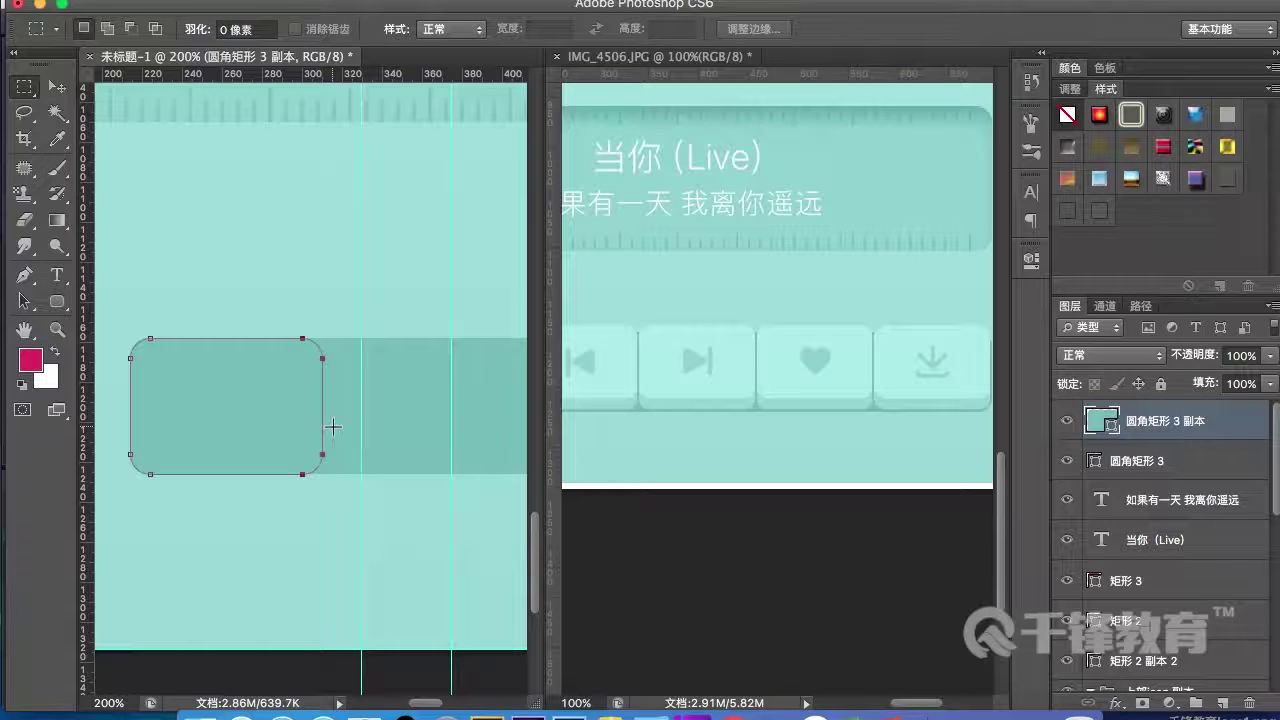
- Move the copy's right-hand anchor points to the new guide, making the shape 116 px wide
{"action": "key", "text": "v"}
{"action": "key", "text": "a"}
{"action": "left_click_drag", "start_coordinate": [343, 662], "coordinate": [298, 356]}
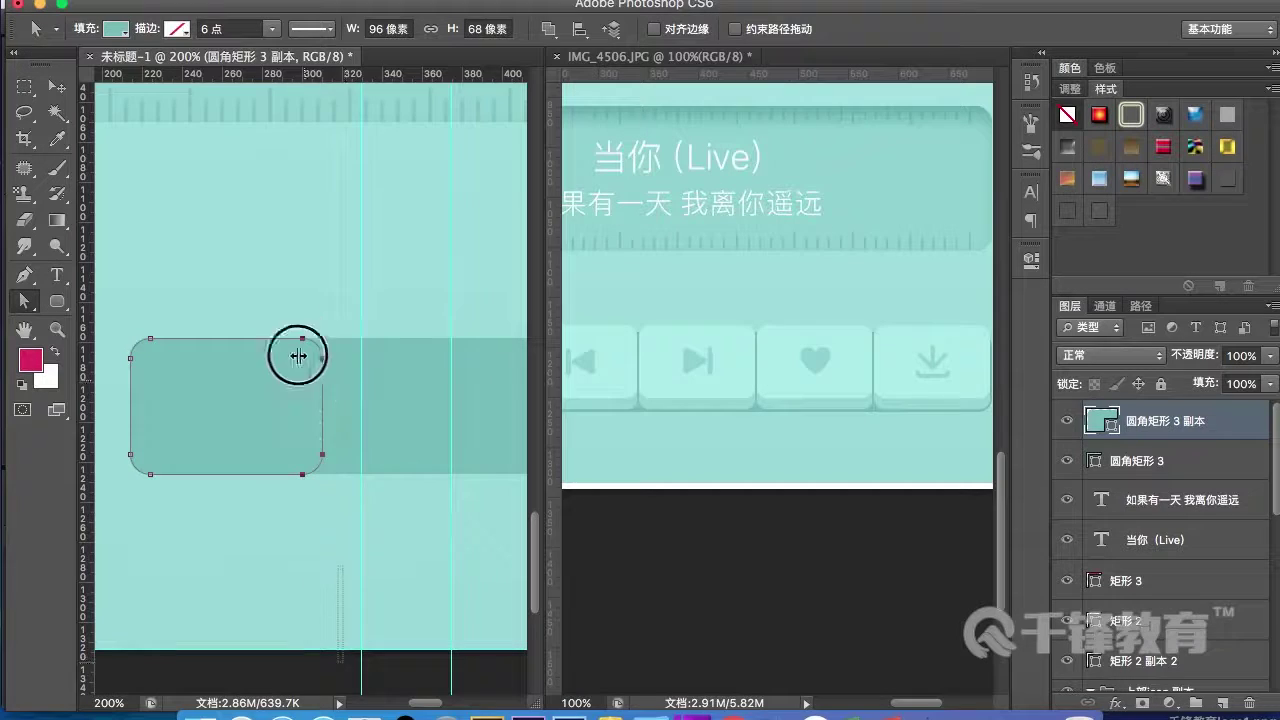
{"action": "key", "text": "shift+Right"}
{"action": "key", "text": "shift+Right"}
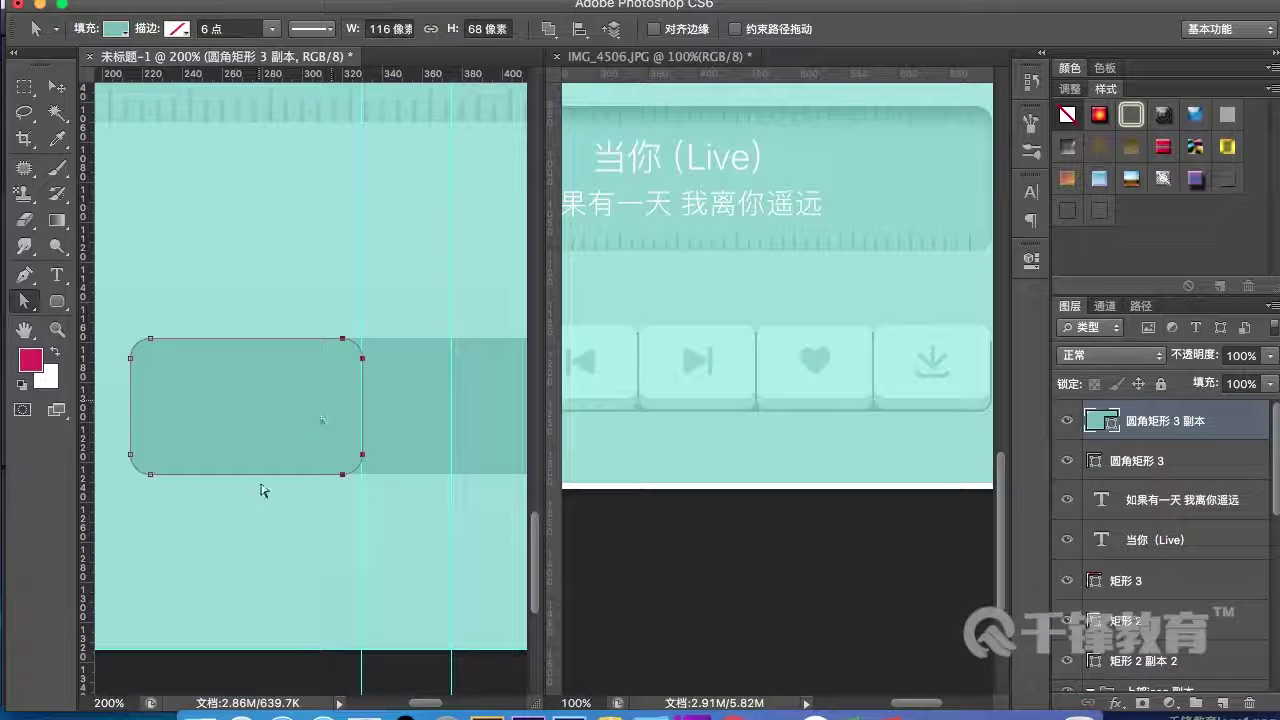
- Raise the button shape's bottom anchor points to reduce its height to 66 px
{"action": "left_click_drag", "start_coordinate": [277, 471], "coordinate": [312, 450]}
{"action": "left_click_drag", "start_coordinate": [439, 655], "coordinate": [147, 387]}
{"action": "key", "text": "Up"}
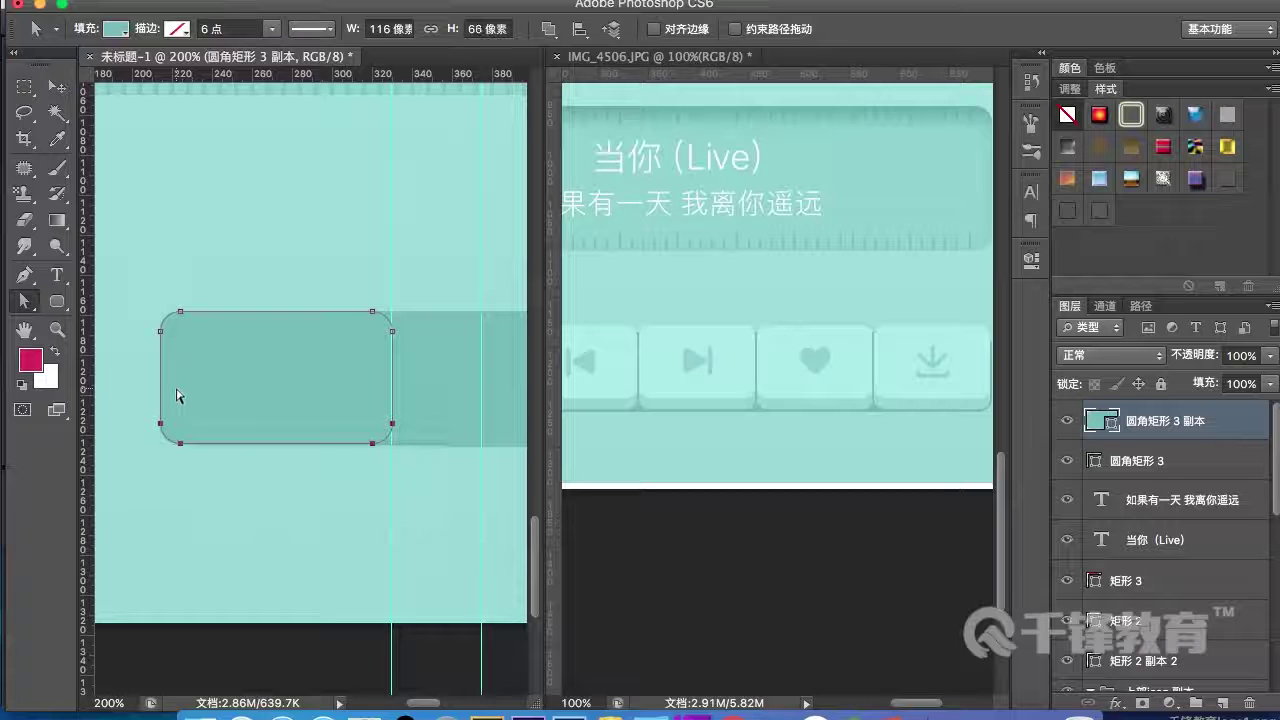
- Shift the button shape's left anchor points inward to make it 114 px wide
{"action": "left_click_drag", "start_coordinate": [206, 456], "coordinate": [287, 436]}
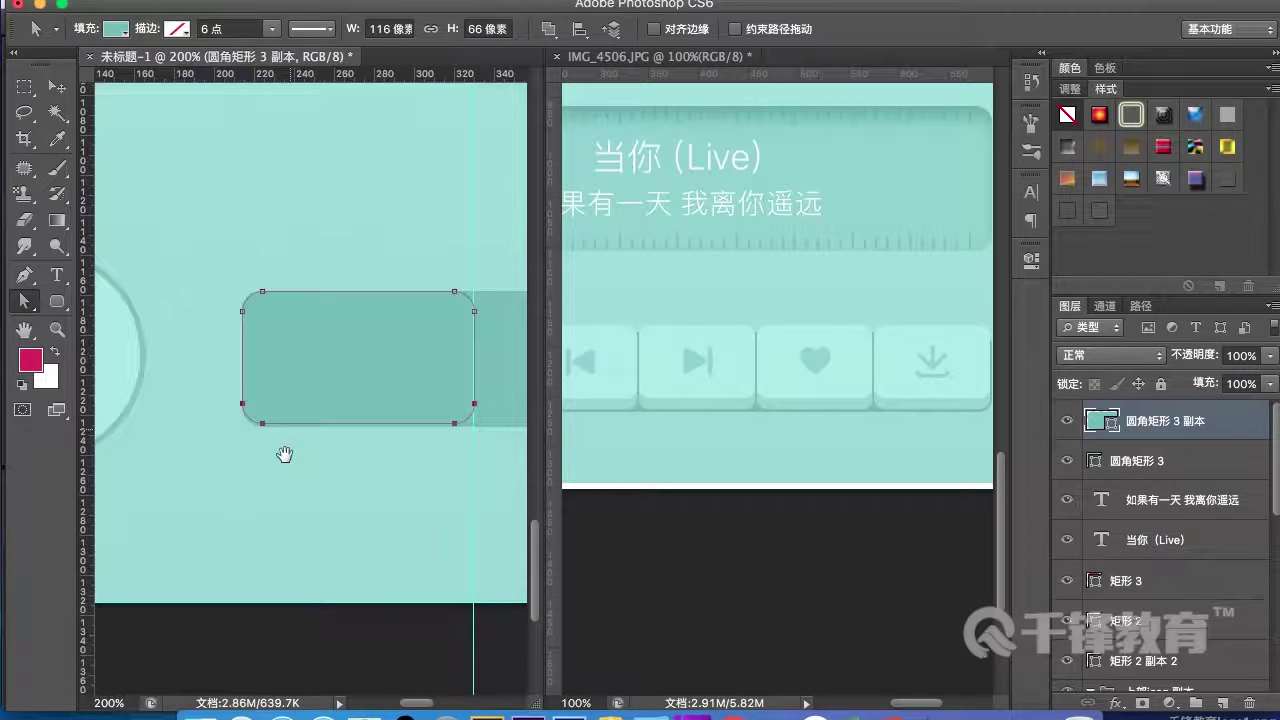
{"action": "scroll", "coordinate": [285, 454], "scroll_direction": "down", "scroll_amount": 3}
{"action": "left_click_drag", "start_coordinate": [323, 634], "coordinate": [223, 120]}
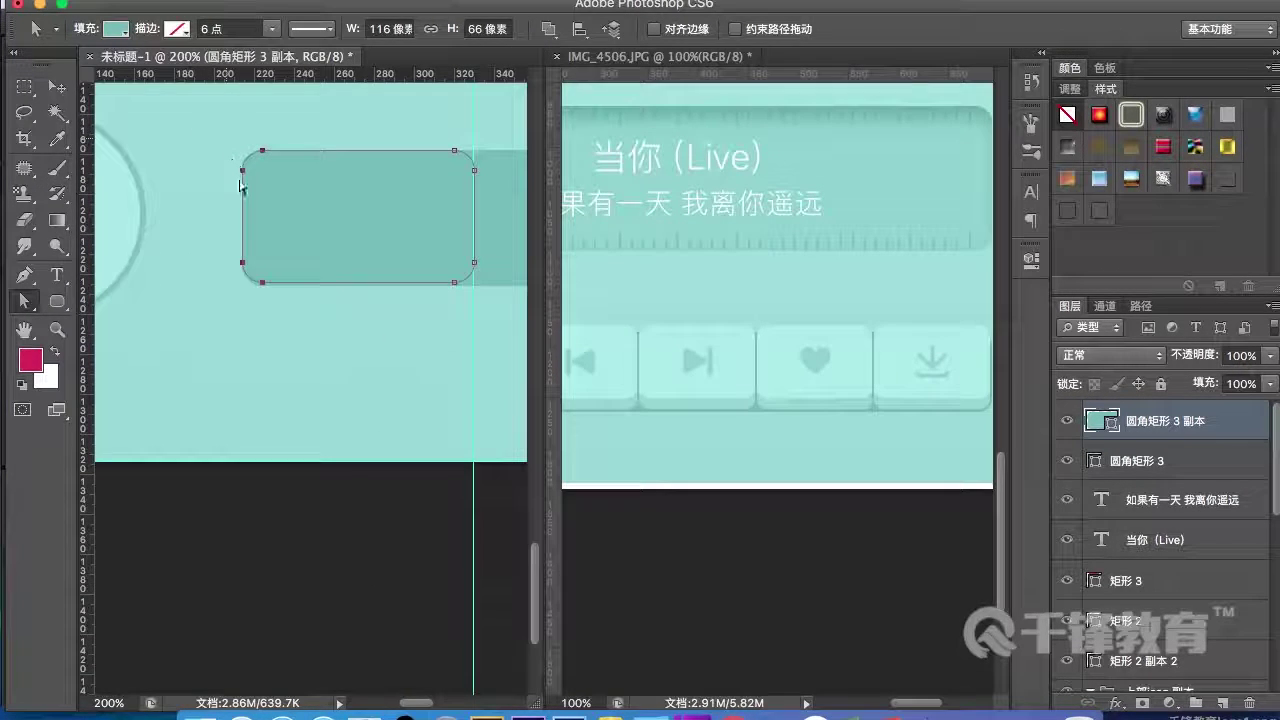
{"action": "key", "text": "Right"}
{"action": "key", "text": "Right"}
{"action": "left_click_drag", "start_coordinate": [271, 205], "coordinate": [200, 286]}
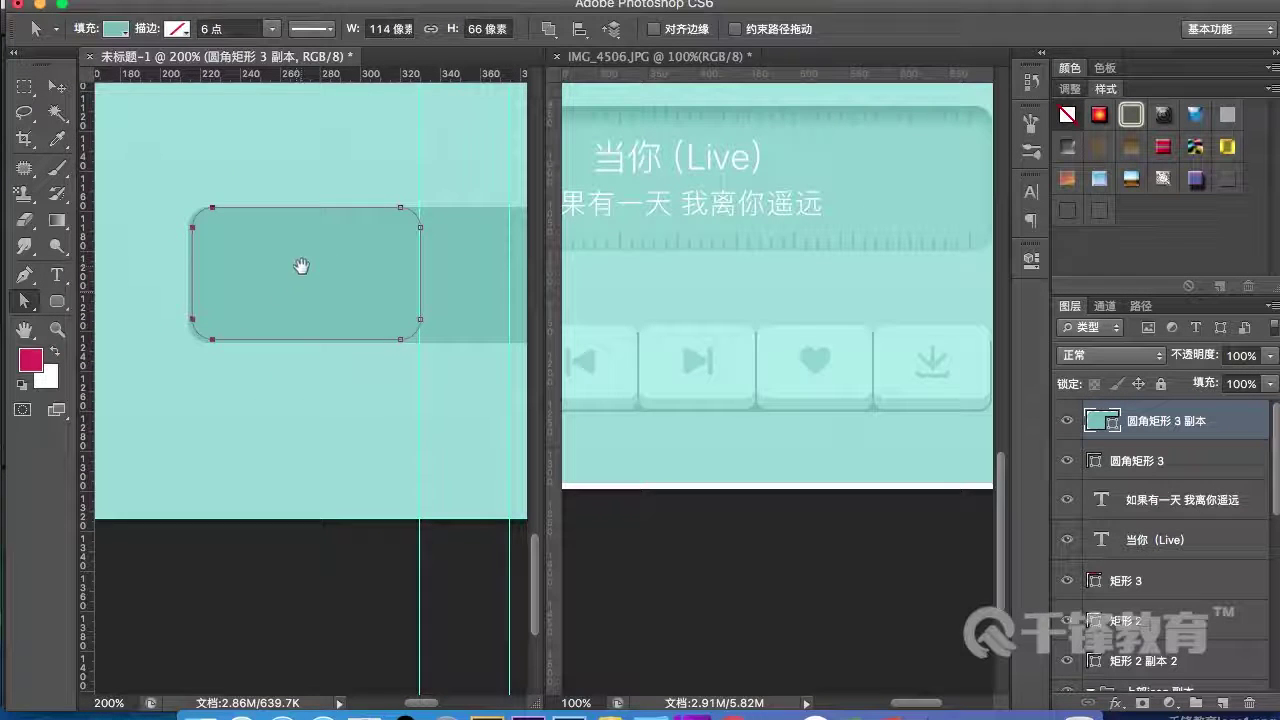
{"action": "left_click_drag", "start_coordinate": [301, 265], "coordinate": [287, 280]}
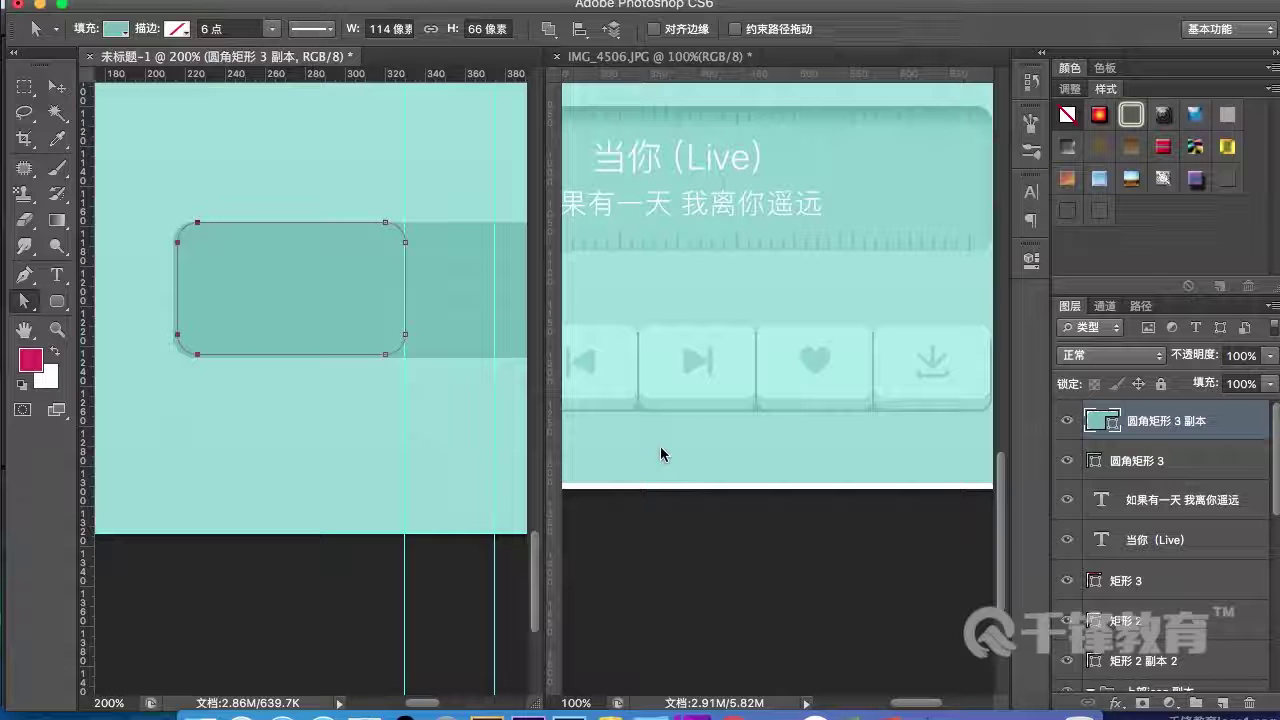
- Recolor the button shape's fill to #9ad6d4, sampled from the previous-track button in the reference image
{"action": "left_click", "coordinate": [740, 433]}
{"action": "left_click_drag", "start_coordinate": [666, 417], "coordinate": [768, 410]}
{"action": "left_click", "coordinate": [214, 277]}
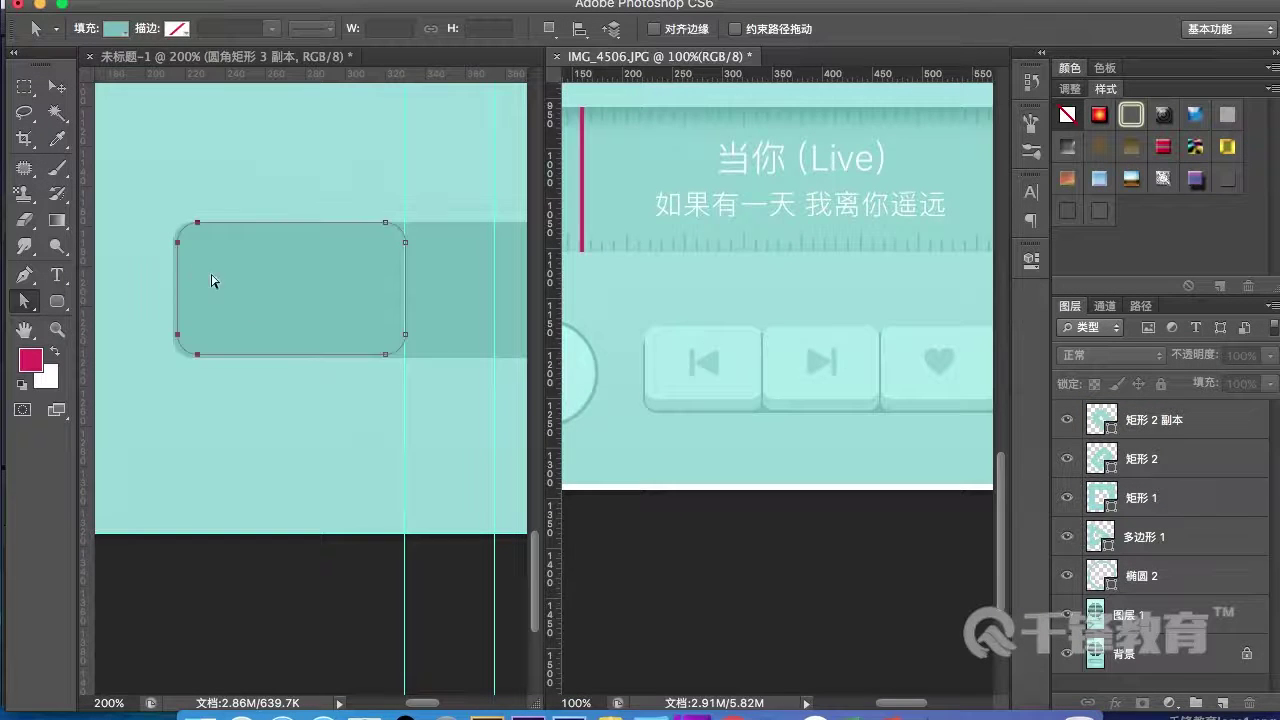
{"action": "left_click", "coordinate": [1101, 424]}
{"action": "double_click", "coordinate": [1101, 424]}
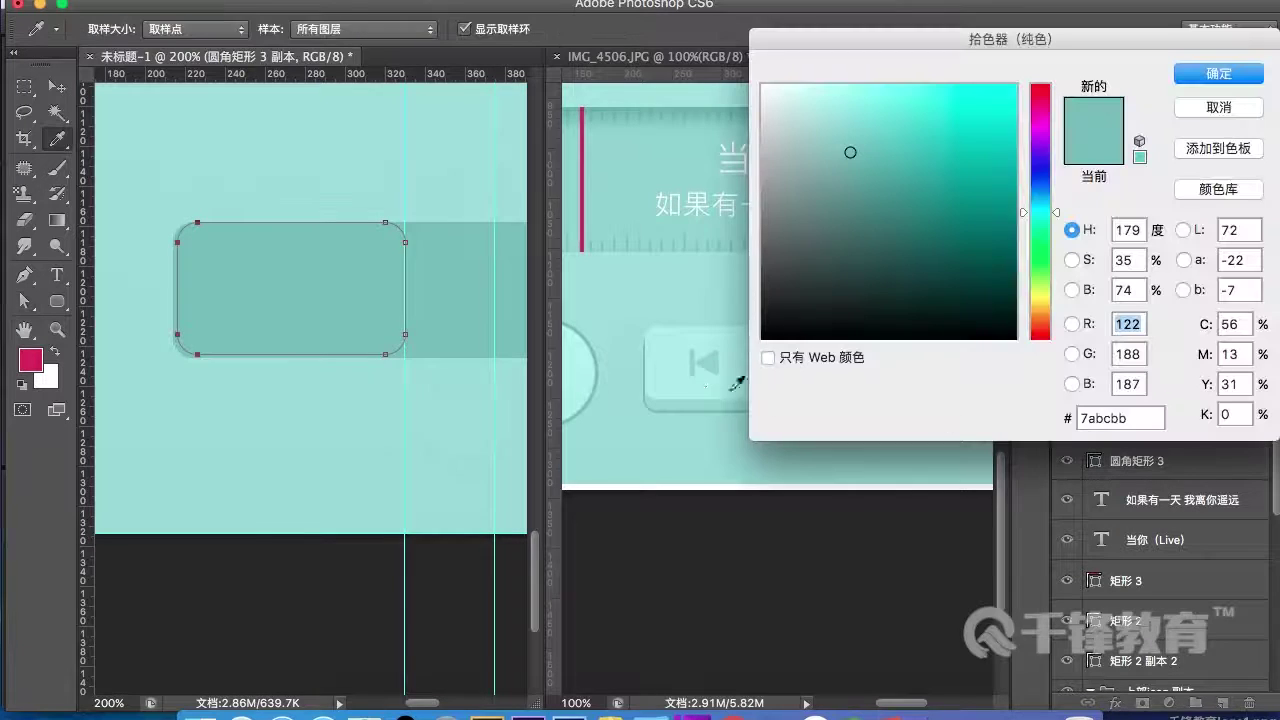
{"action": "left_click", "coordinate": [672, 409]}
{"action": "left_click", "coordinate": [680, 396]}
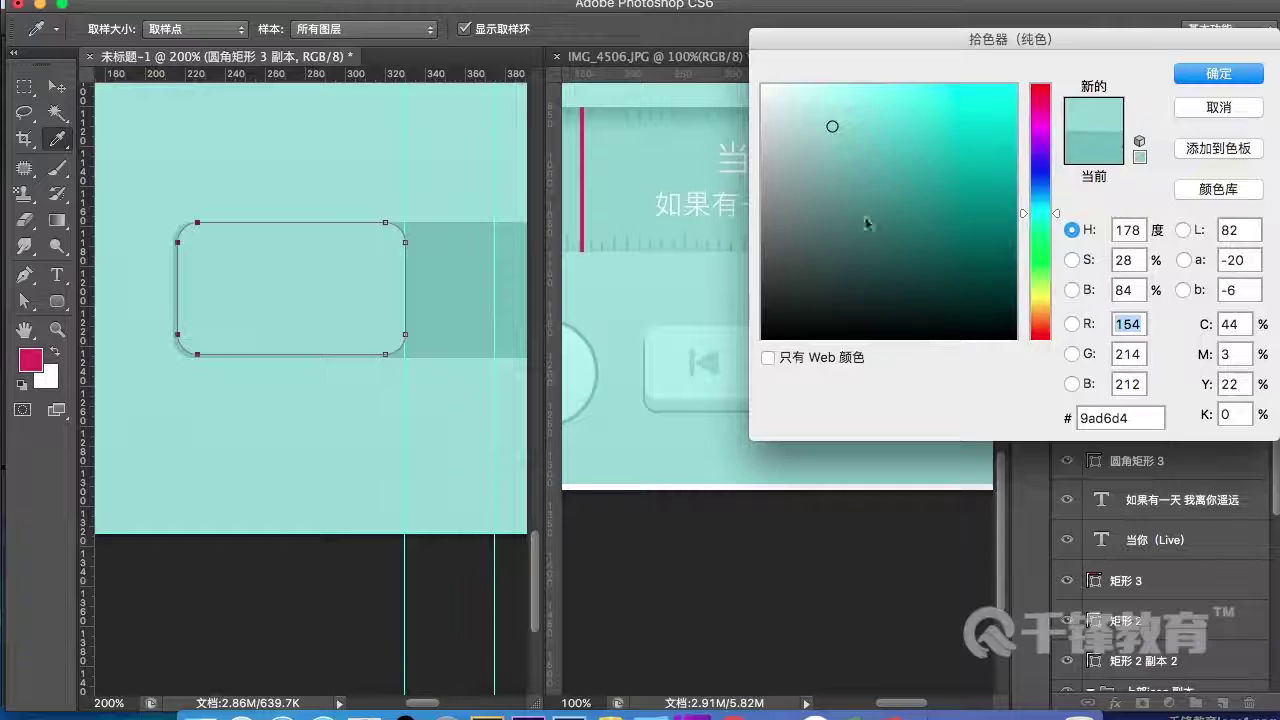
{"action": "left_click", "coordinate": [1210, 80]}
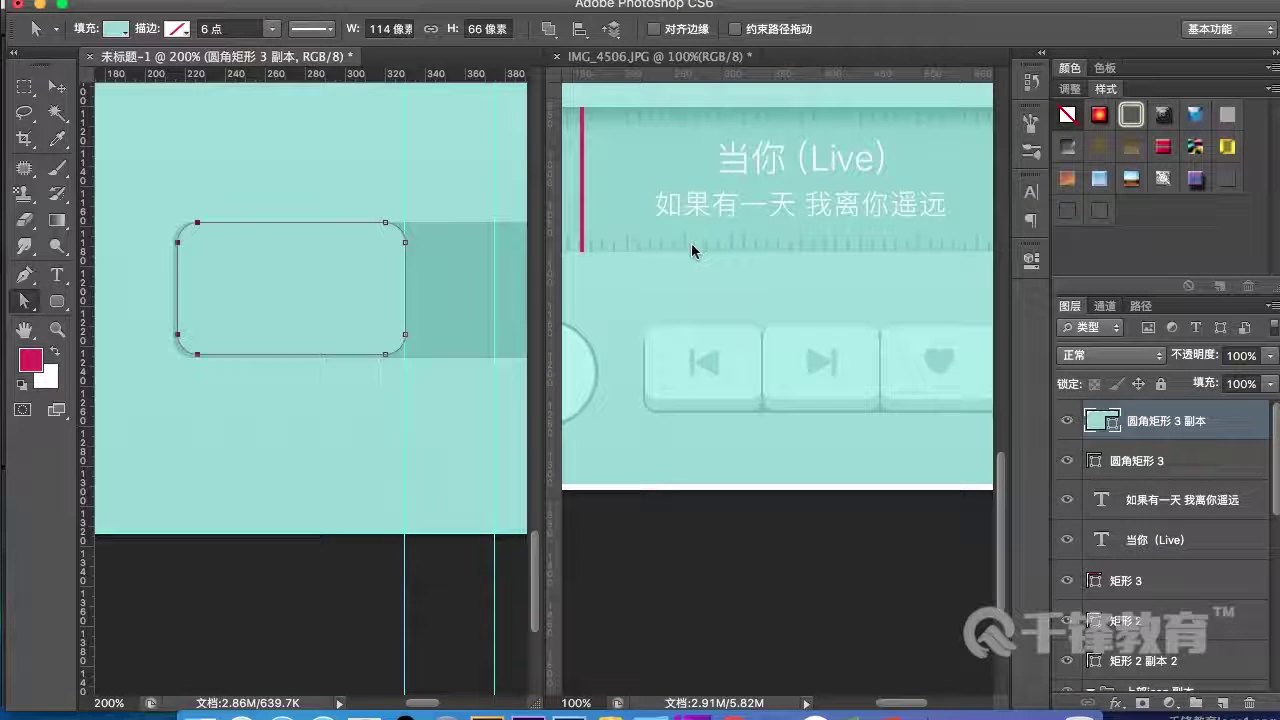
- Duplicate the button shape three times along the bar, nudging the last copy just inside the bar's right end
{"action": "left_click", "coordinate": [57, 87]}
{"action": "left_click", "coordinate": [297, 540]}
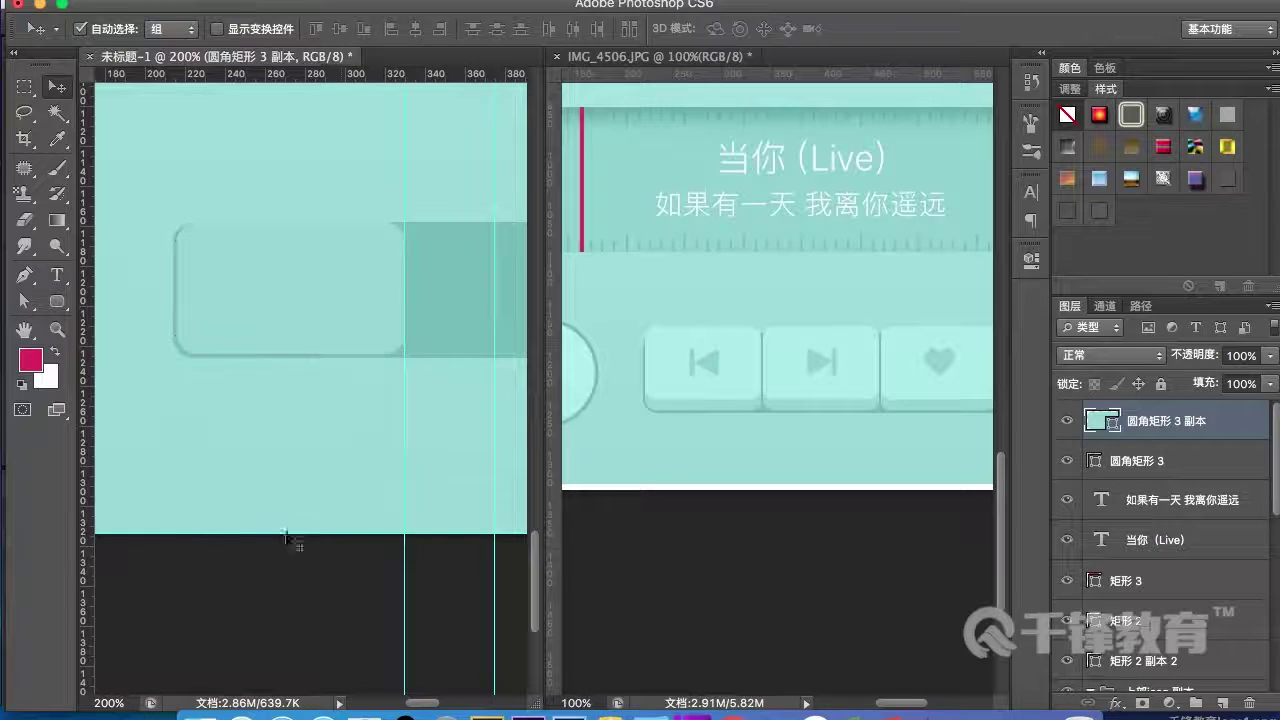
{"action": "left_click_drag", "start_coordinate": [306, 286], "coordinate": [283, 289]}
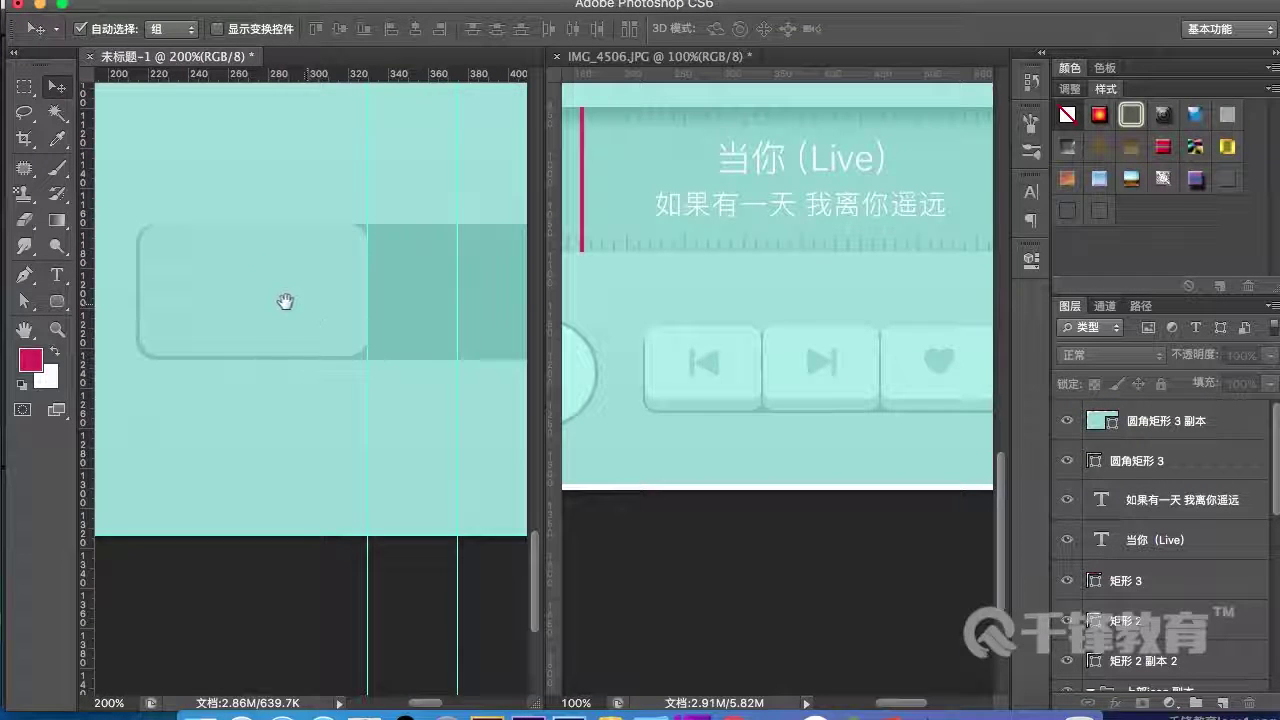
{"action": "key", "text": "super+minus"}
{"action": "key", "text": "super+minus"}
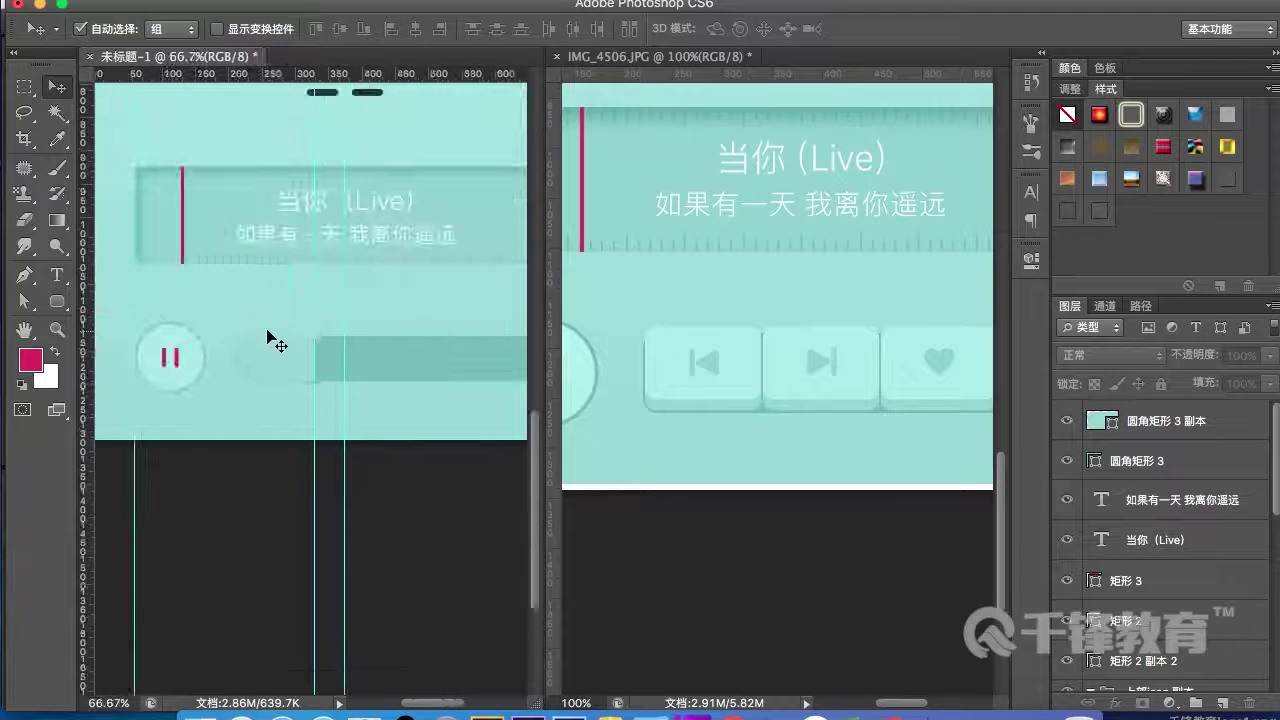
{"action": "left_click", "coordinate": [262, 355]}
{"action": "mouse_move", "coordinate": [266, 355]}
{"action": "left_mouse_down"}
{"action": "mouse_move", "coordinate": [372, 362]}
{"action": "mouse_move", "coordinate": [346, 356]}
{"action": "mouse_move", "coordinate": [391, 351]}
{"action": "mouse_move", "coordinate": [405, 366]}
{"action": "mouse_move", "coordinate": [382, 344]}
{"action": "mouse_move", "coordinate": [343, 340]}
{"action": "mouse_move", "coordinate": [405, 355]}
{"action": "mouse_move", "coordinate": [474, 344]}
{"action": "mouse_move", "coordinate": [273, 363]}
{"action": "left_mouse_up"}
{"action": "key", "text": "super+plus"}
{"action": "key", "text": "super+plus"}
{"action": "key", "text": "Left"}
{"action": "key", "text": "Left"}
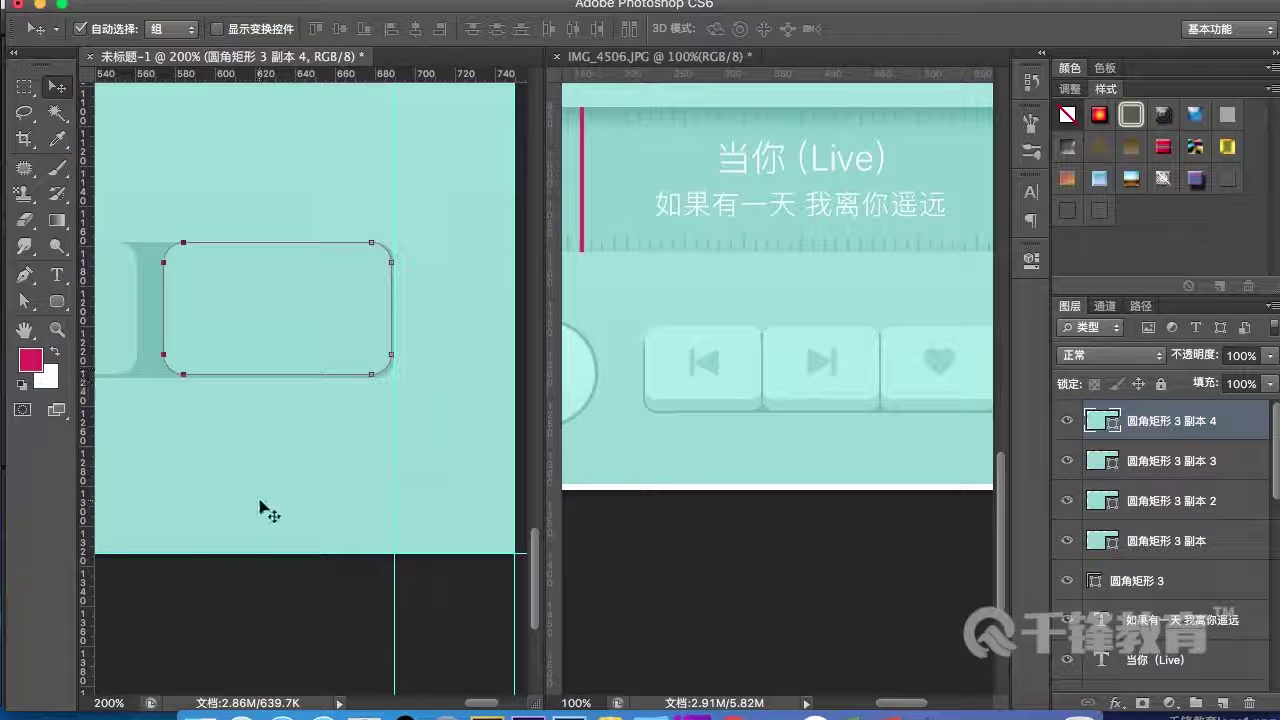
- Select all four button shapes, distribute them evenly in the horizontal direction, and inspect the gaps
{"action": "left_click", "coordinate": [1144, 541], "text": "shift"}
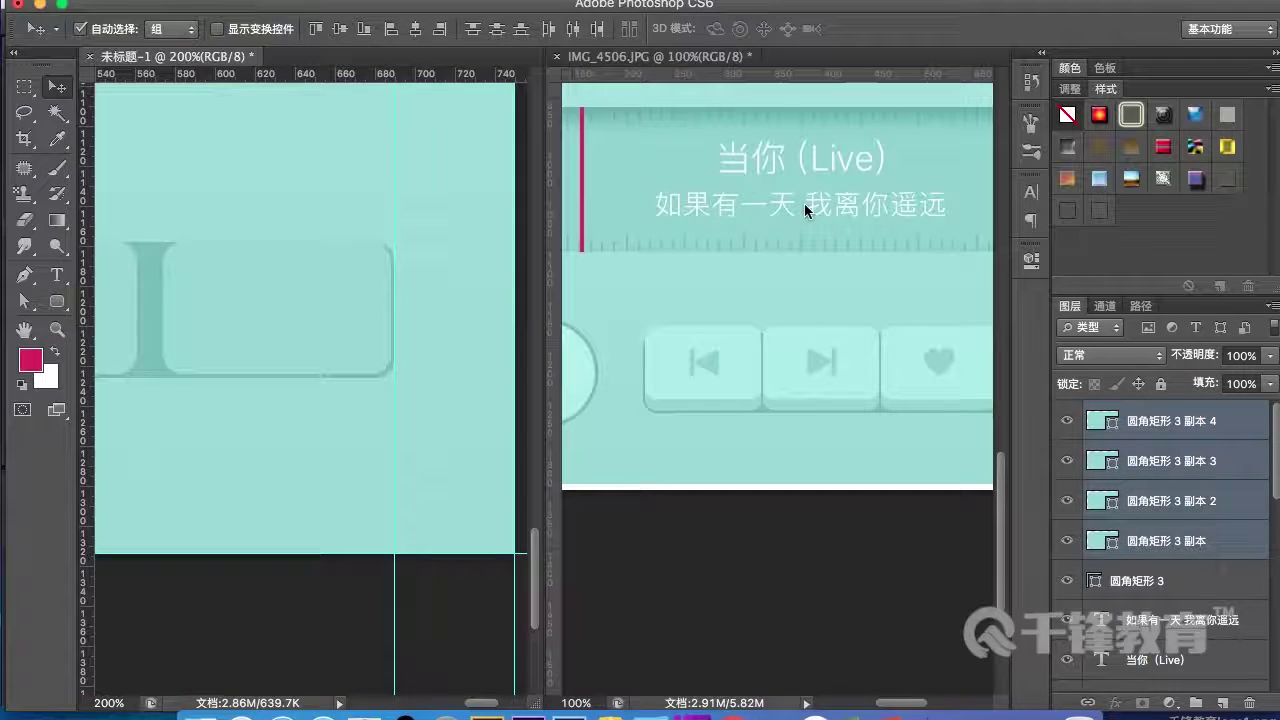
{"action": "left_click", "coordinate": [573, 32]}
{"action": "left_click_drag", "start_coordinate": [268, 302], "coordinate": [429, 300]}
{"action": "key", "text": "super+minus"}
{"action": "key", "text": "super+minus"}
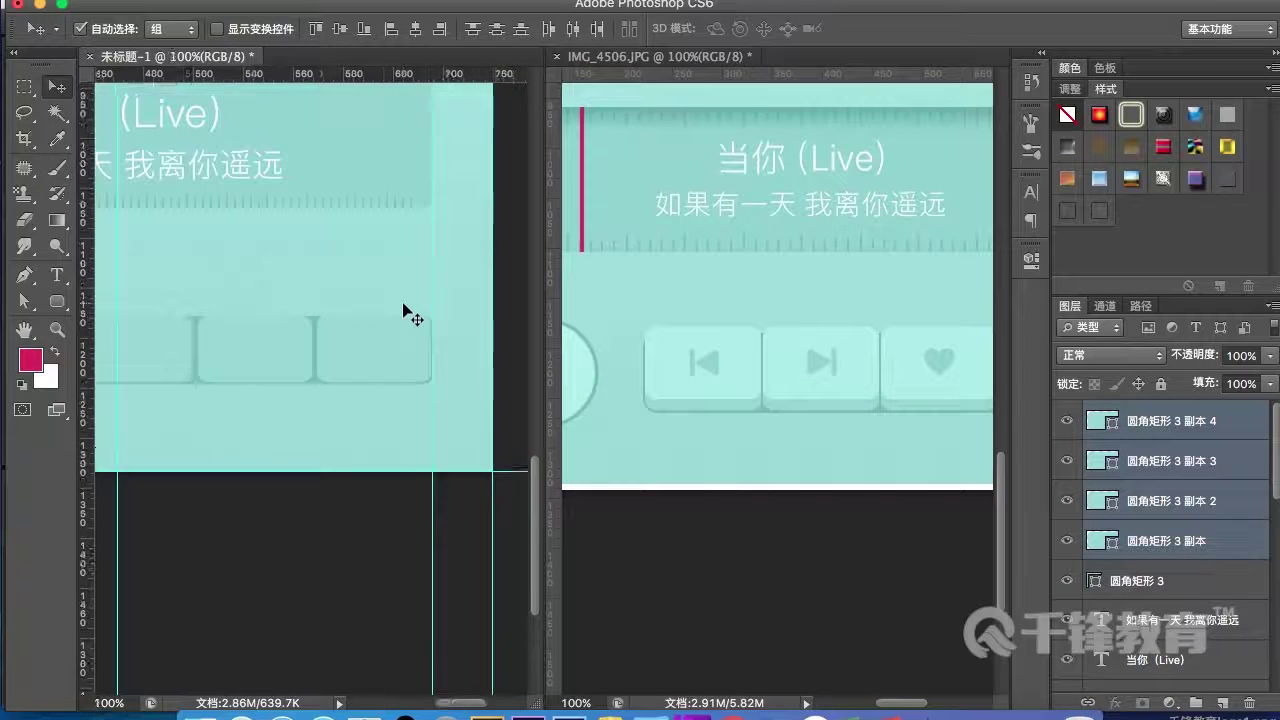
{"action": "key", "text": "super+plus"}
{"action": "key", "text": "super+plus"}
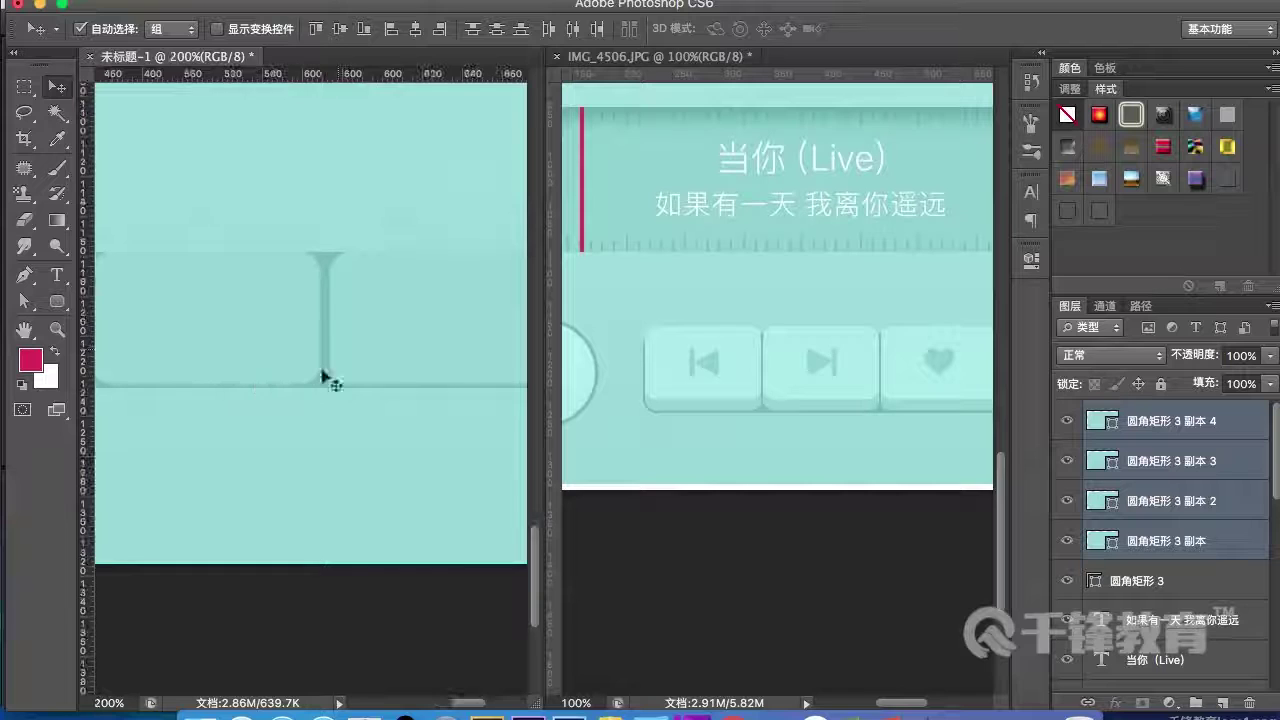
- Delete the three duplicated button shapes, keeping only the first one of the row
{"action": "key", "text": "a"}
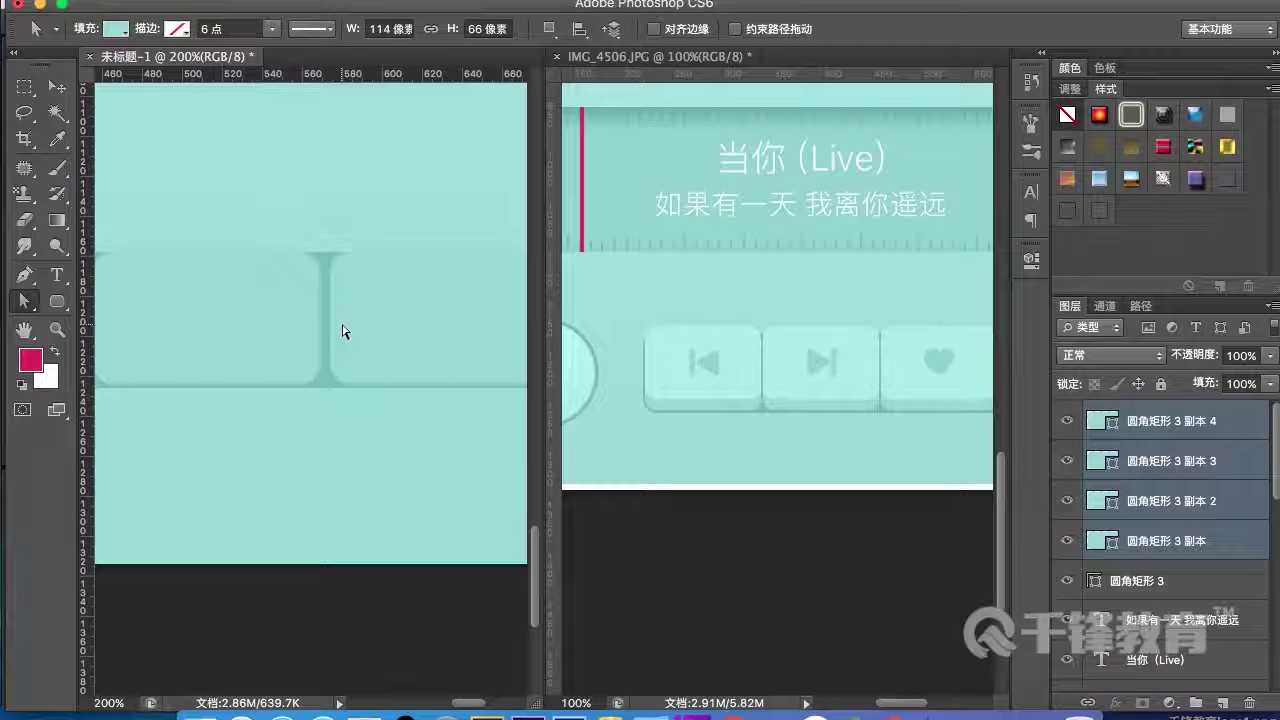
{"action": "left_click", "coordinate": [1154, 425]}
{"action": "left_click", "coordinate": [1143, 504], "text": "shift"}
{"action": "key", "text": "BackSpace"}
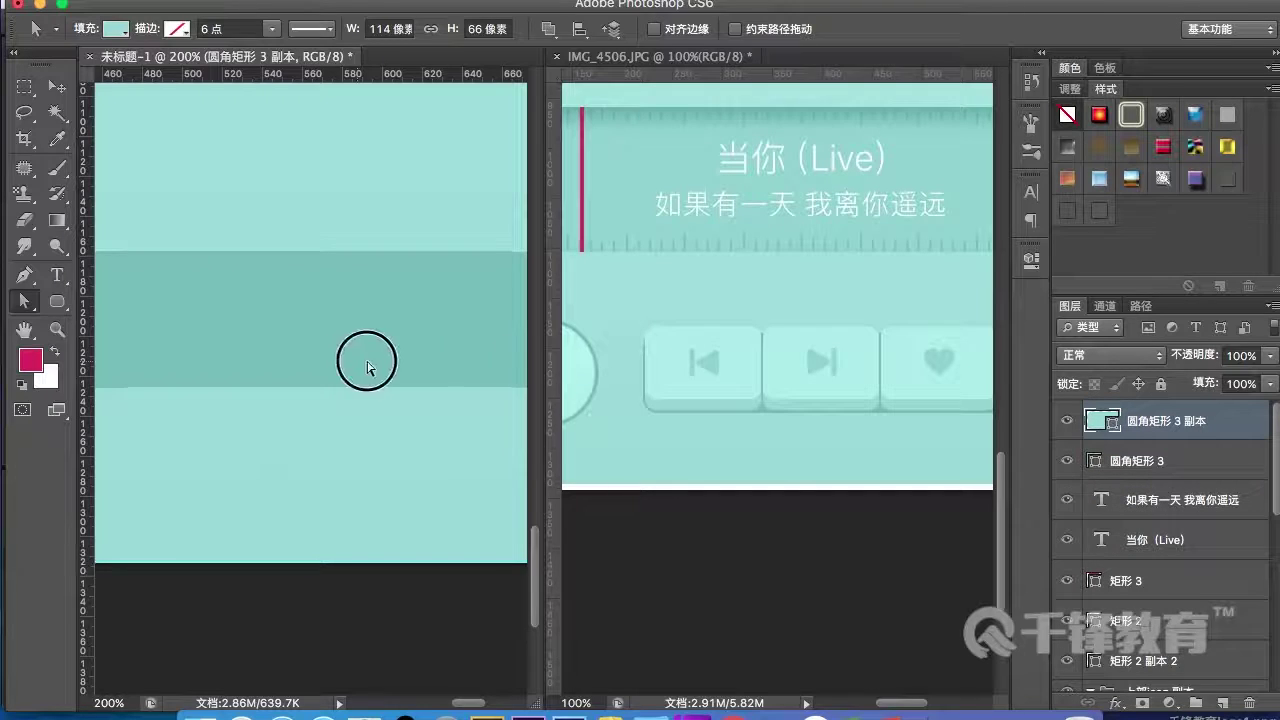
- Shift the remaining button shape's right anchor points outward to make it 116 px wide
{"action": "scroll", "coordinate": [371, 360], "scroll_direction": "left", "scroll_amount": 10}
{"action": "left_click_drag", "start_coordinate": [320, 592], "coordinate": [240, 257]}
{"action": "key", "text": "Right"}
{"action": "key", "text": "Right"}
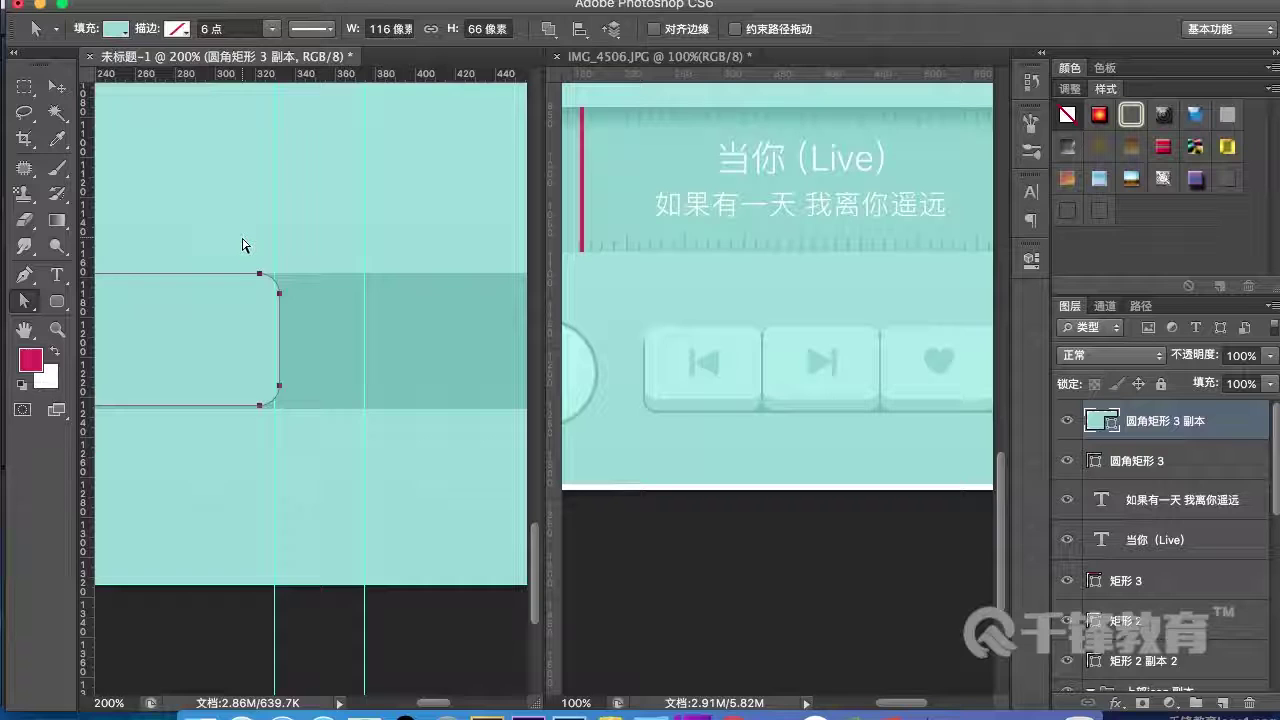
{"action": "key", "text": "Right"}
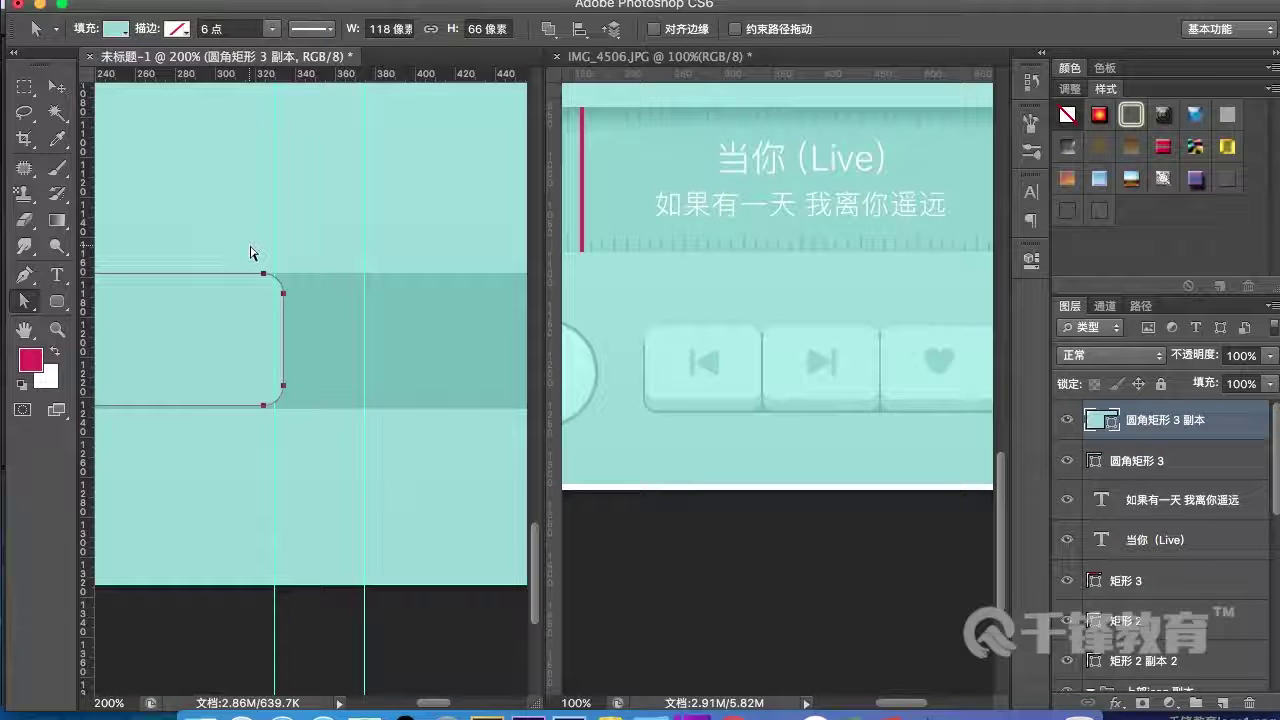
{"action": "key", "text": "Left"}
{"action": "key", "text": "Left"}
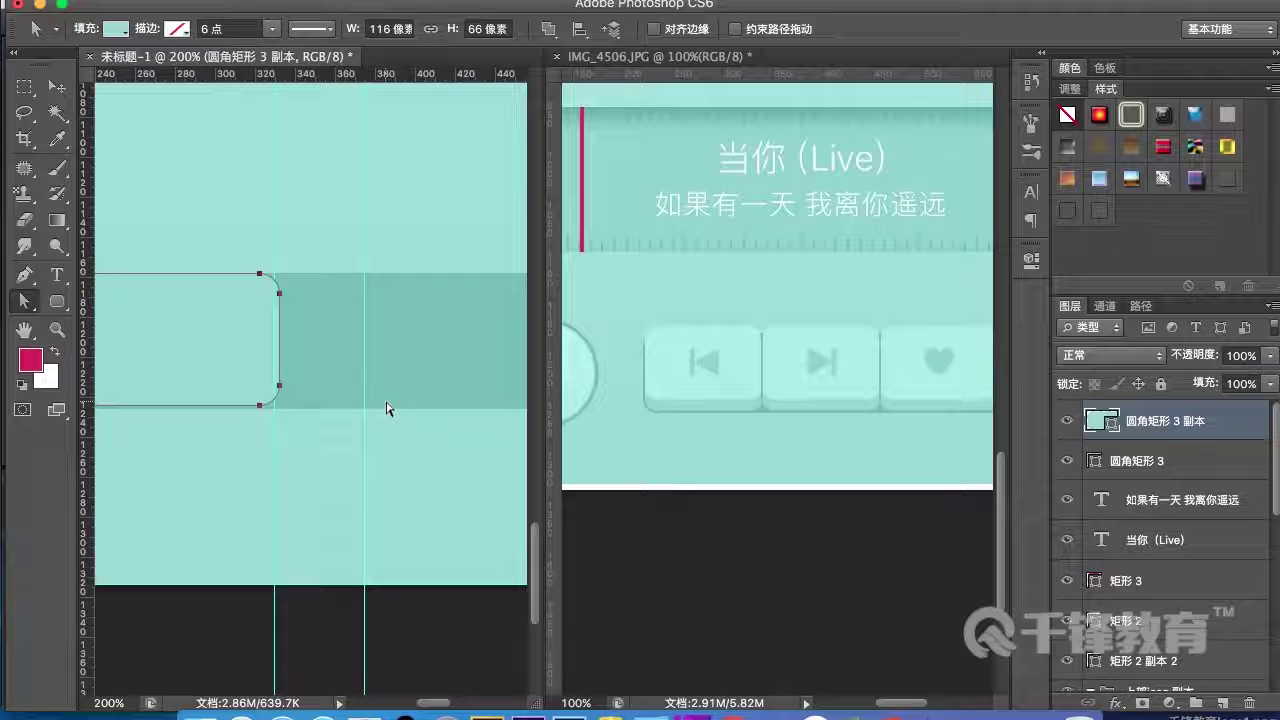
- Duplicate the widened button shape three times along the bar and distribute all four evenly in the horizontal direction
{"action": "key", "text": "super+minus"}
{"action": "left_click", "coordinate": [52, 92]}
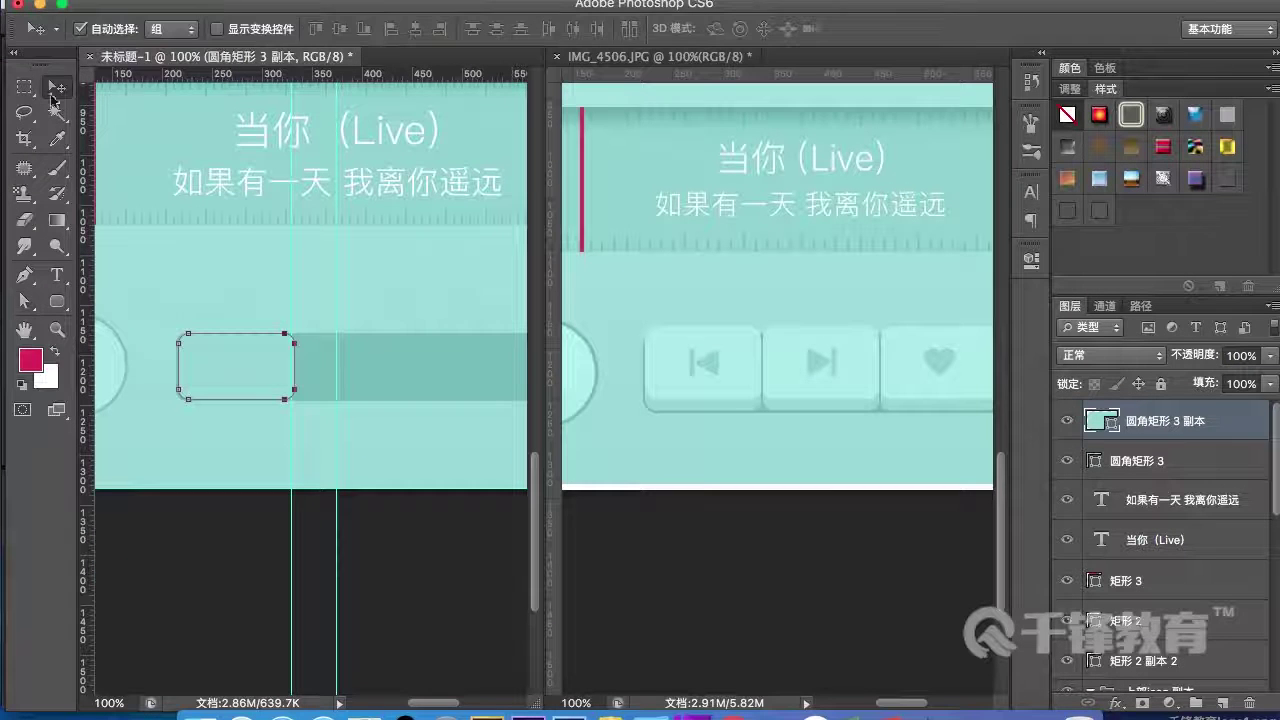
{"action": "left_click_drag", "start_coordinate": [274, 372], "coordinate": [373, 372]}
{"action": "left_click_drag", "start_coordinate": [341, 370], "coordinate": [482, 382]}
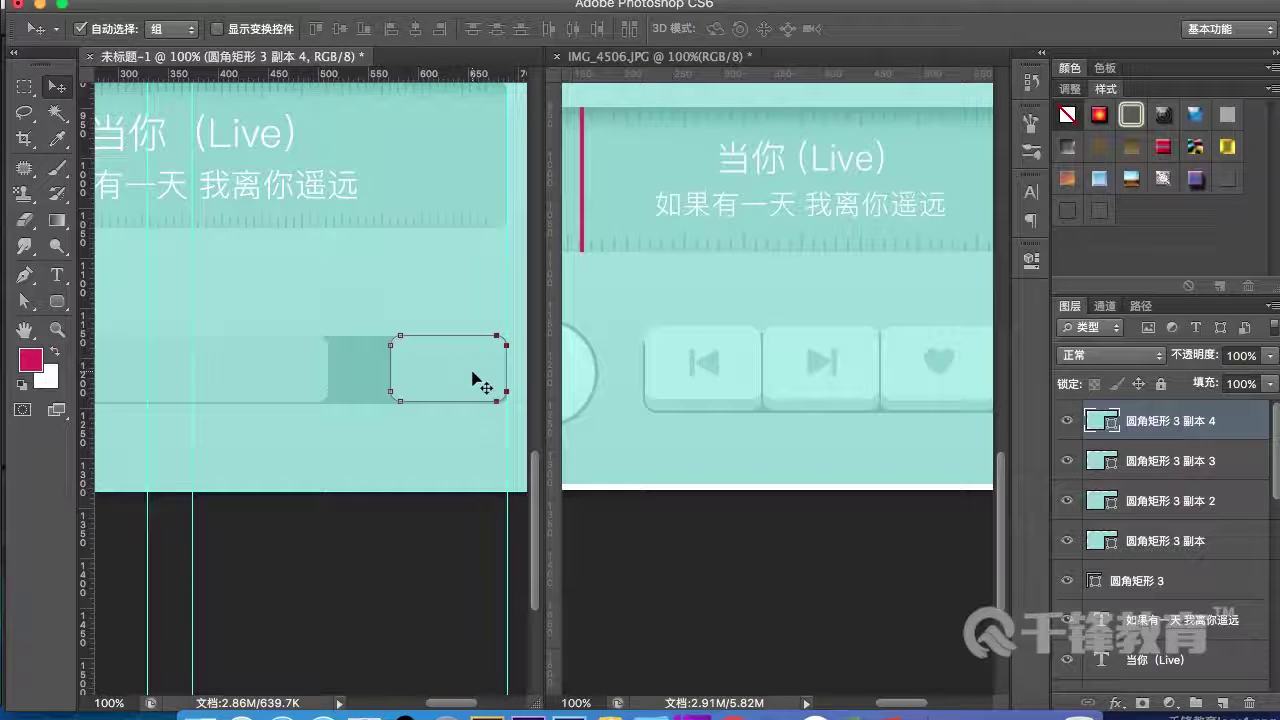
{"action": "left_click", "coordinate": [1114, 531], "text": "shift"}
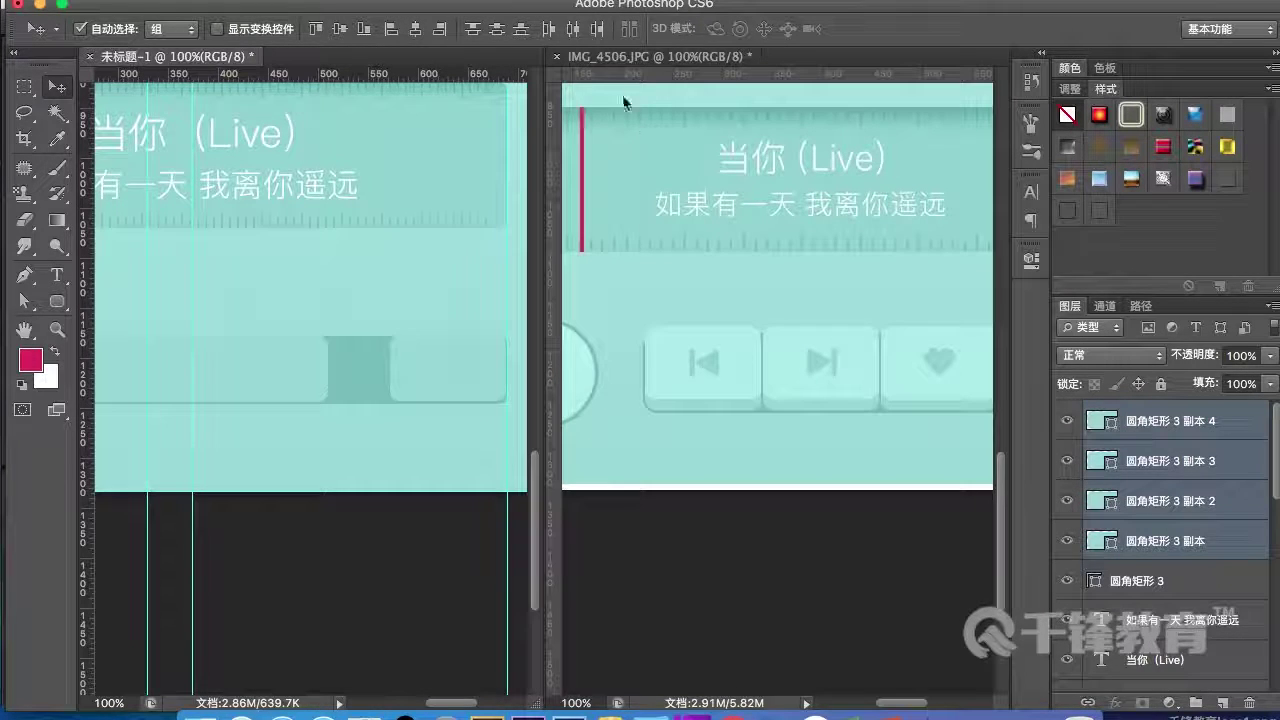
{"action": "left_click", "coordinate": [570, 29]}
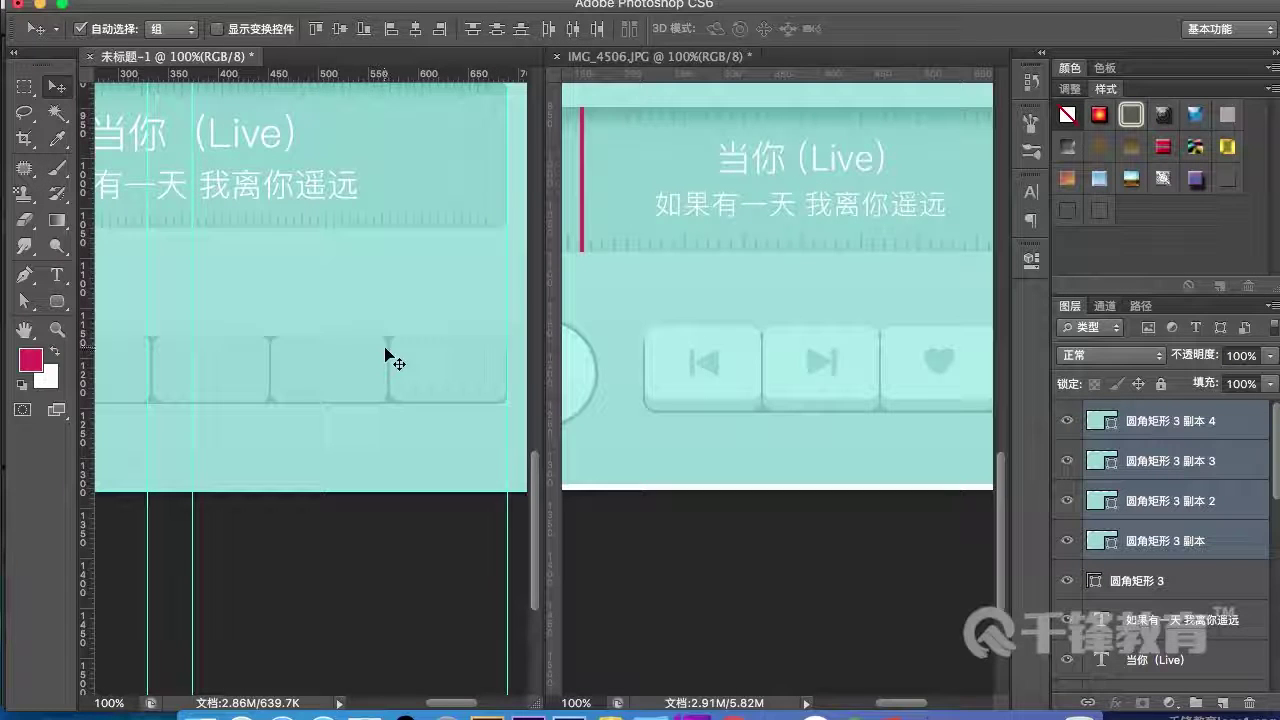
- Shift the second button shape's left anchor points outward to make it 117 px wide and narrow the first gap
{"action": "left_click_drag", "start_coordinate": [277, 337], "coordinate": [340, 300]}
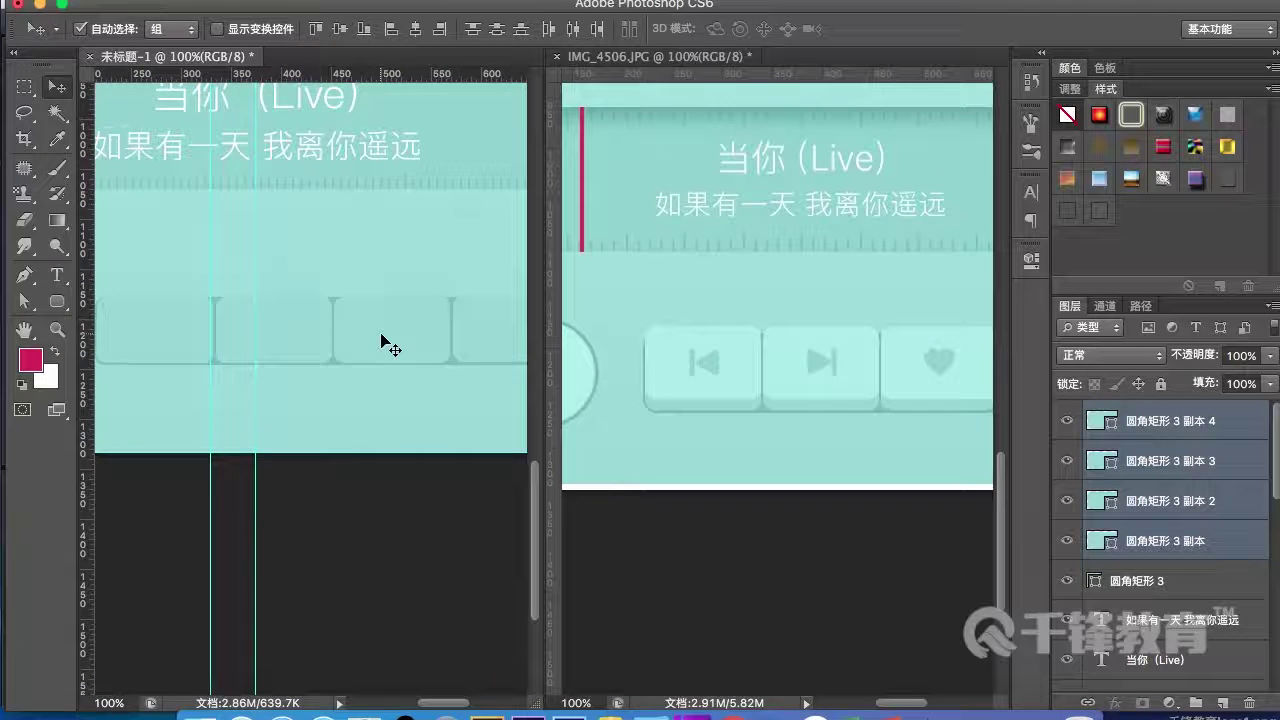
{"action": "key", "text": "super+plus"}
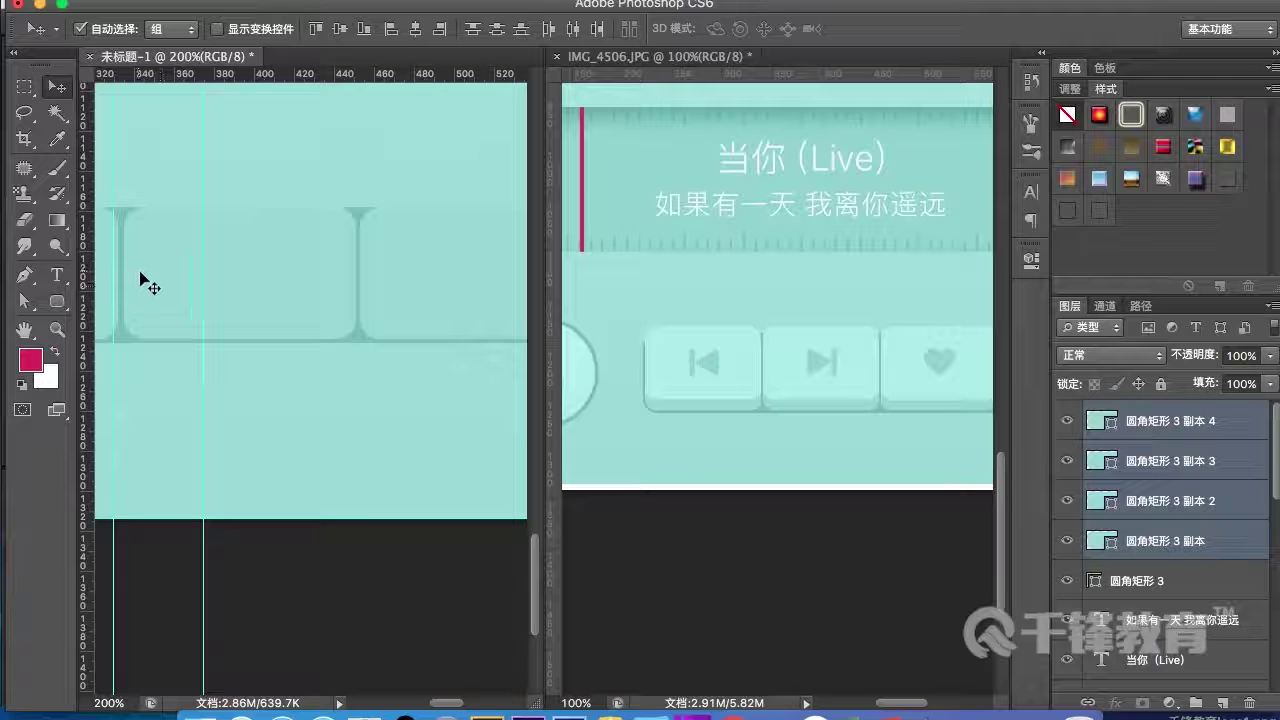
{"action": "key", "text": "a"}
{"action": "key", "text": "v"}
{"action": "left_click", "coordinate": [183, 283]}
{"action": "left_click", "coordinate": [273, 598]}
{"action": "left_click_drag", "start_coordinate": [156, 308], "coordinate": [220, 310]}
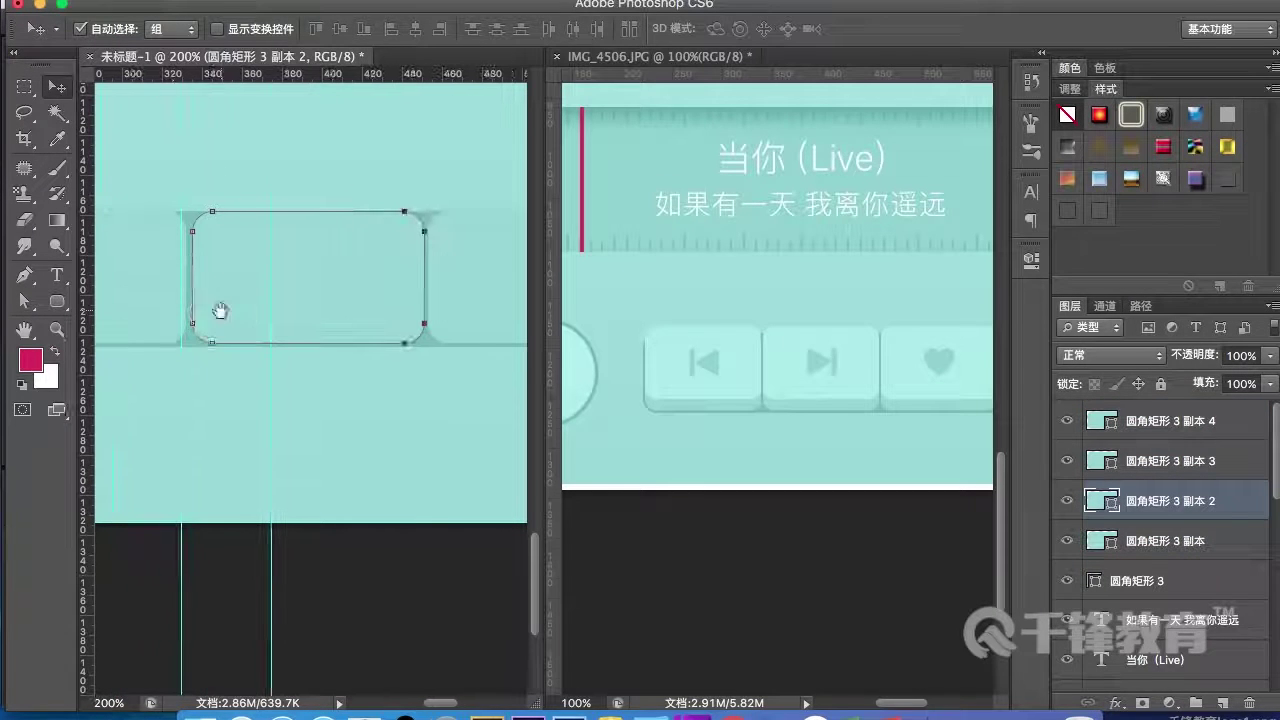
{"action": "key", "text": "a"}
{"action": "left_click_drag", "start_coordinate": [240, 550], "coordinate": [162, 174]}
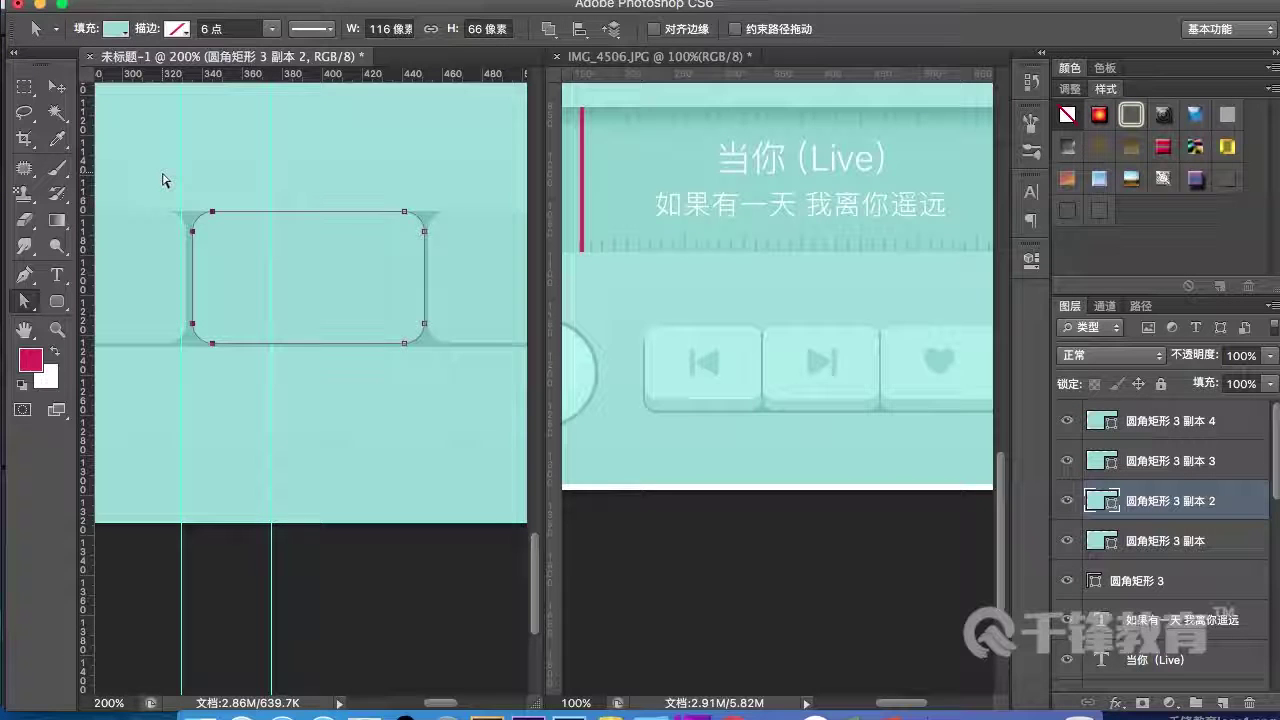
{"action": "scroll", "coordinate": [160, 250], "scroll_direction": "right", "scroll_amount": 6}
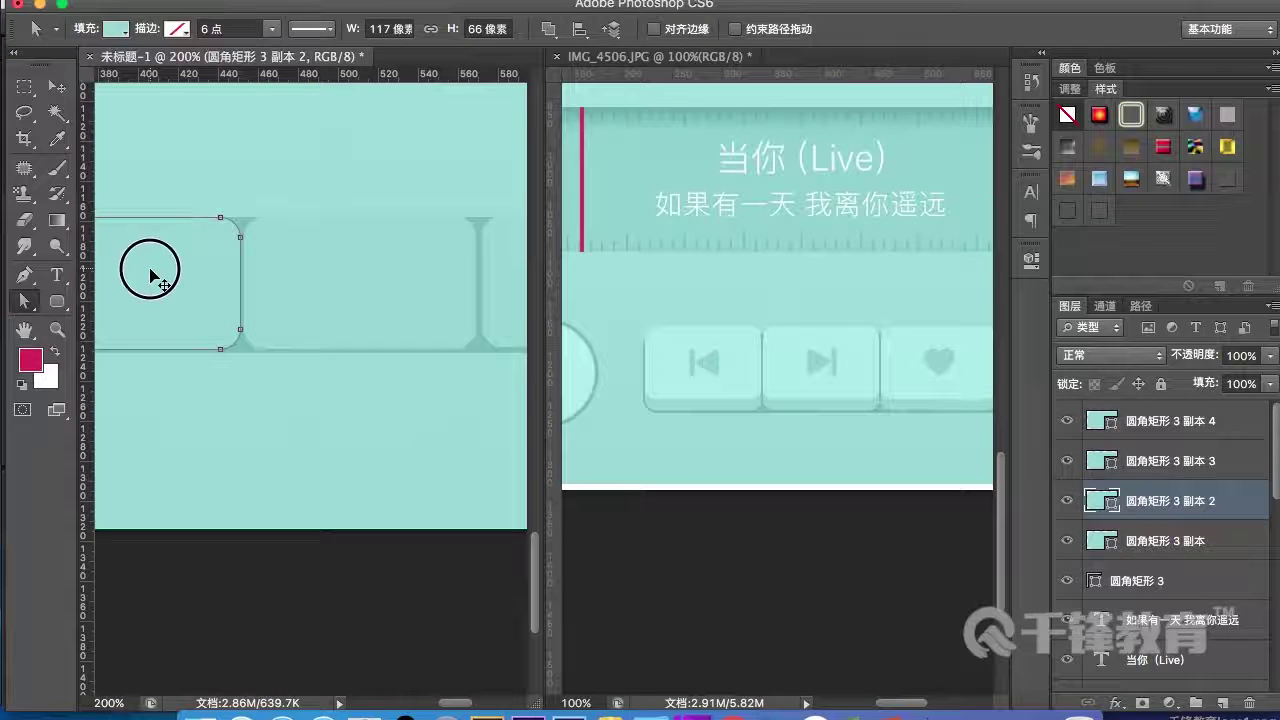
- Nudge the third button shape's right anchor points 1 px outward to narrow the gap to the fourth, and check the spacing
{"action": "left_click", "coordinate": [434, 250]}
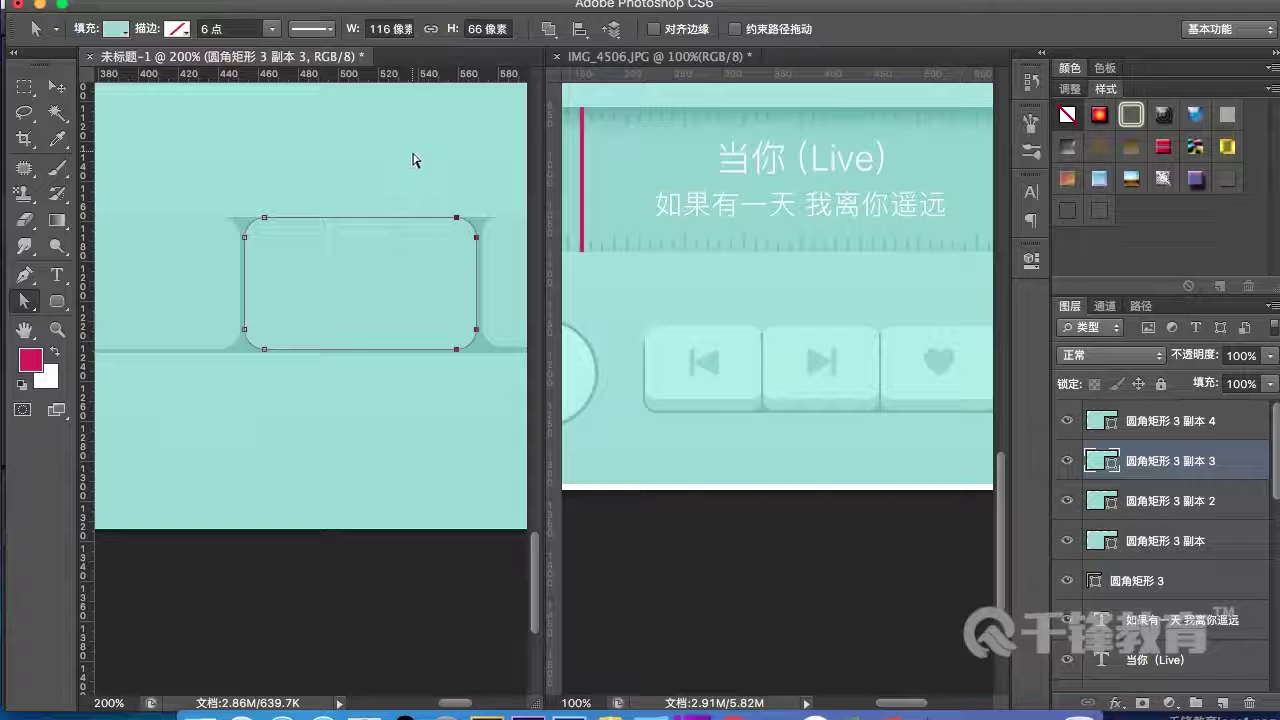
{"action": "key", "text": "Right"}
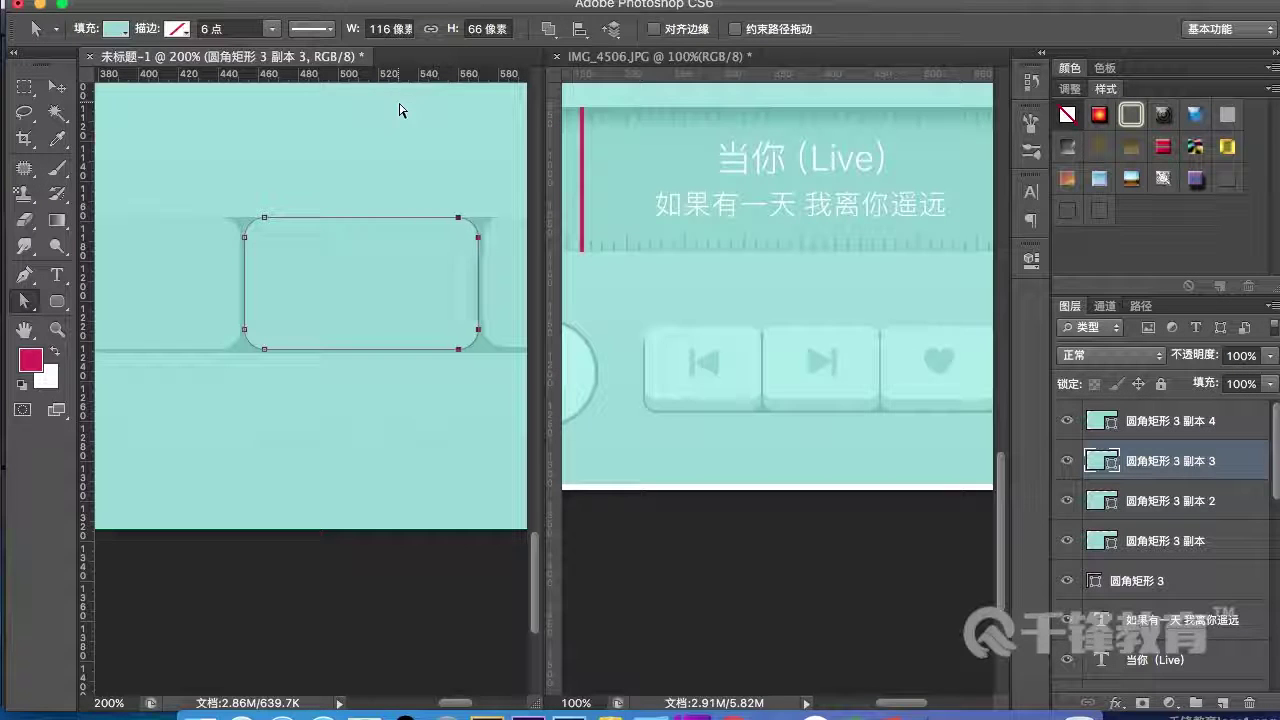
{"action": "key", "text": "v"}
{"action": "left_click", "coordinate": [342, 517]}
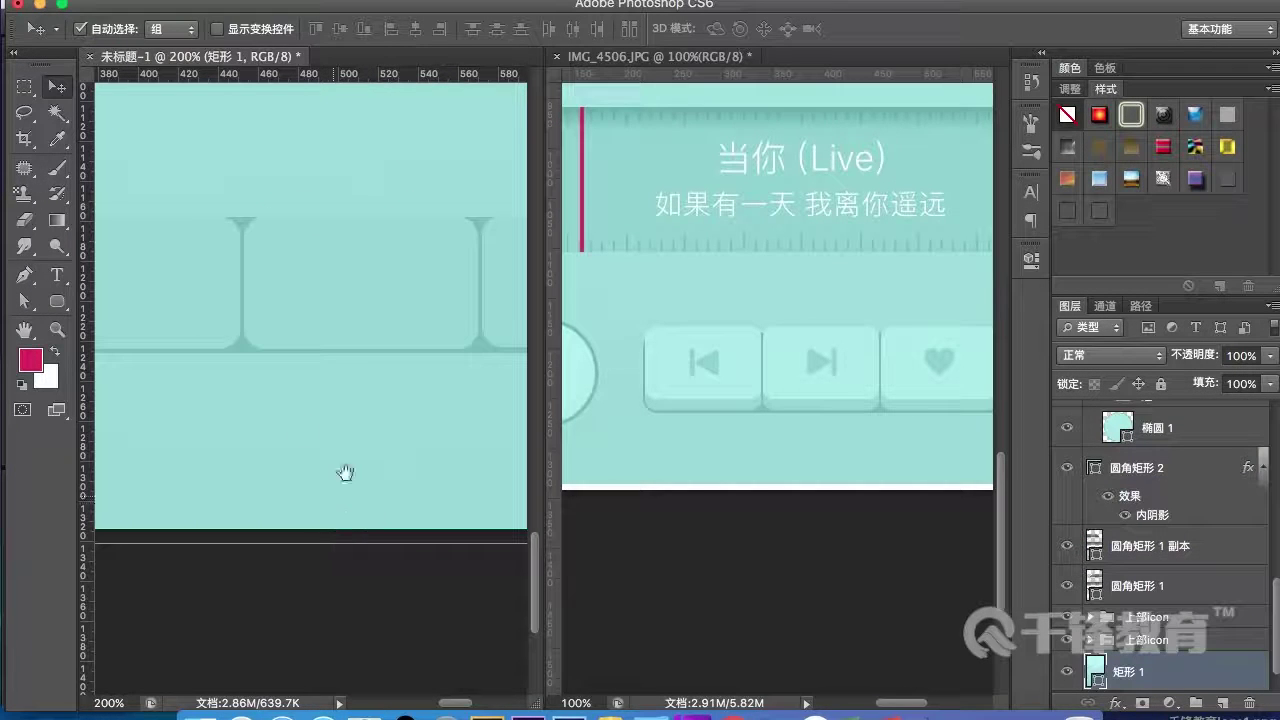
{"action": "left_click_drag", "start_coordinate": [324, 413], "coordinate": [467, 420]}
{"action": "scroll", "coordinate": [467, 427], "scroll_direction": "left", "scroll_amount": 2}
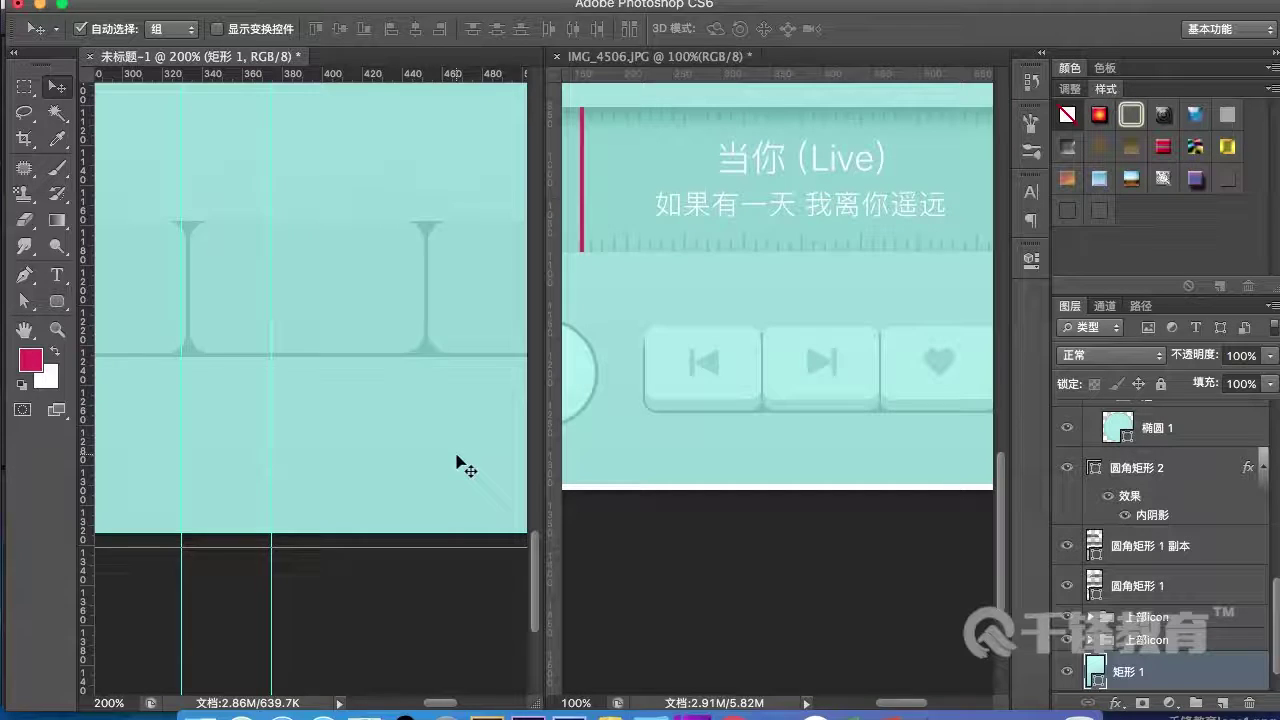
{"action": "scroll", "coordinate": [463, 462], "scroll_direction": "down", "scroll_amount": 3}
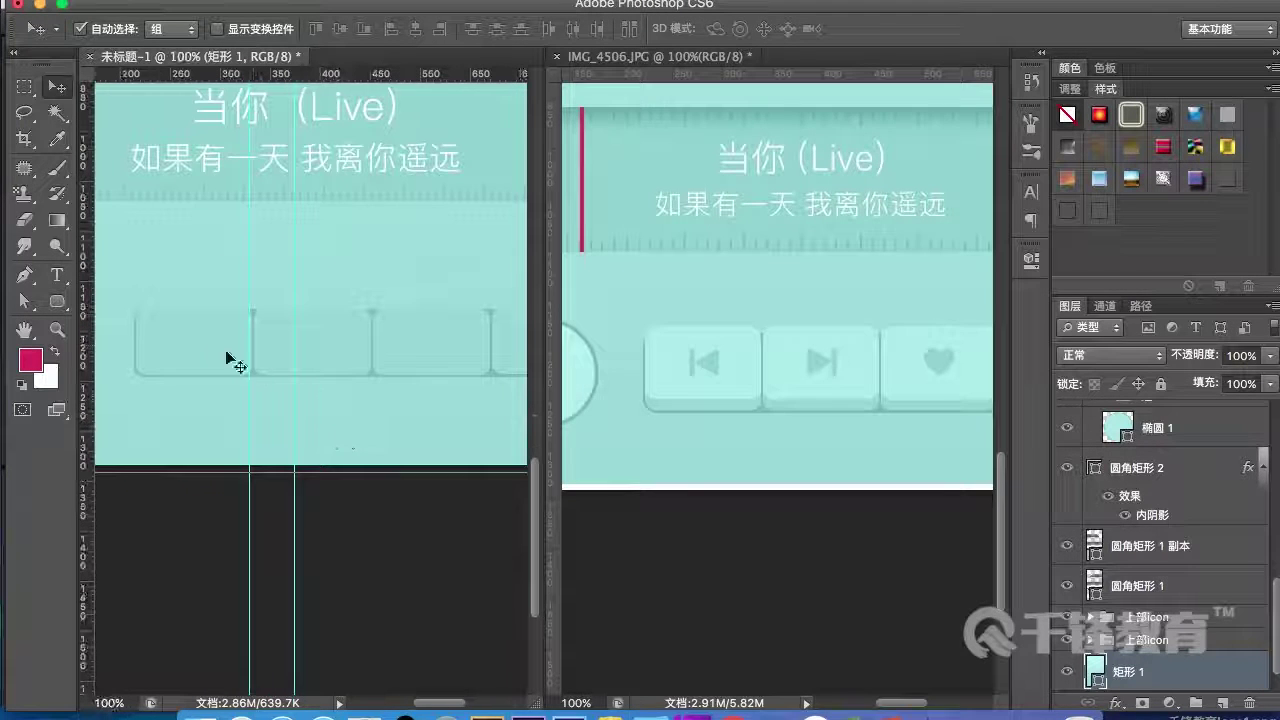
- Duplicate all four button shapes and merge the copies into a single shape layer
{"action": "left_click", "coordinate": [232, 357]}
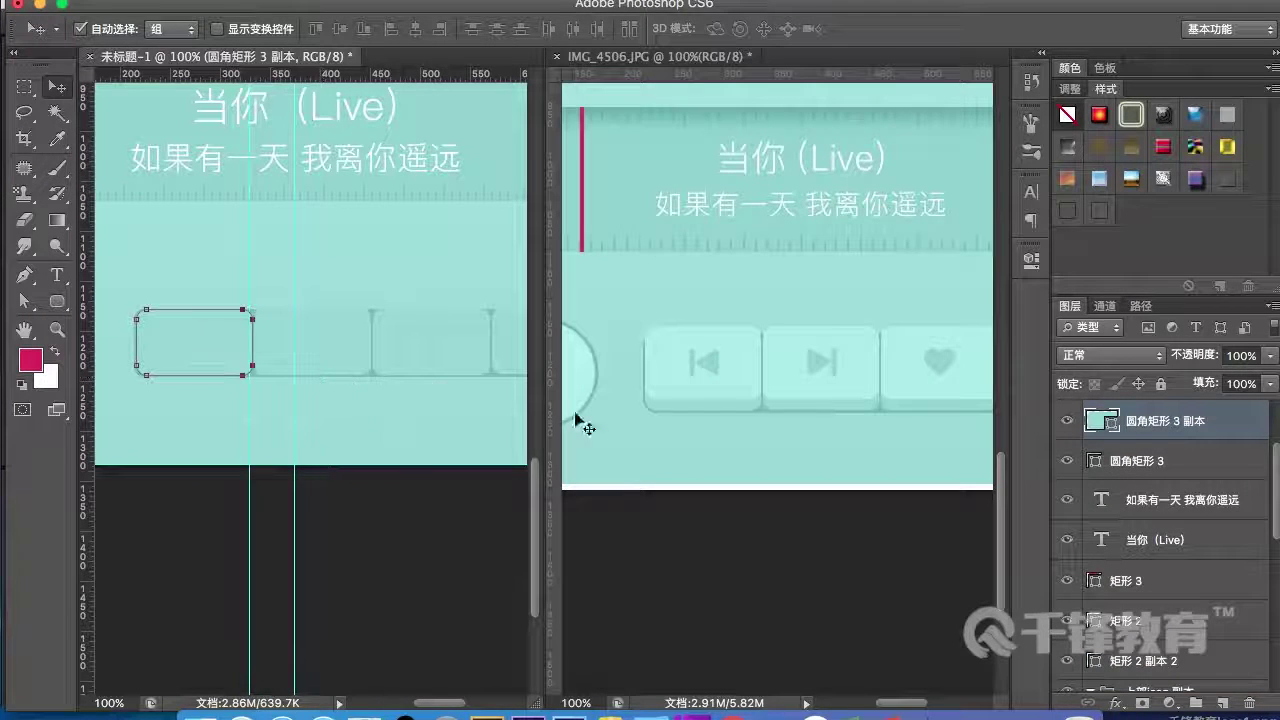
{"action": "scroll", "coordinate": [1130, 456], "scroll_direction": "up", "scroll_amount": 3}
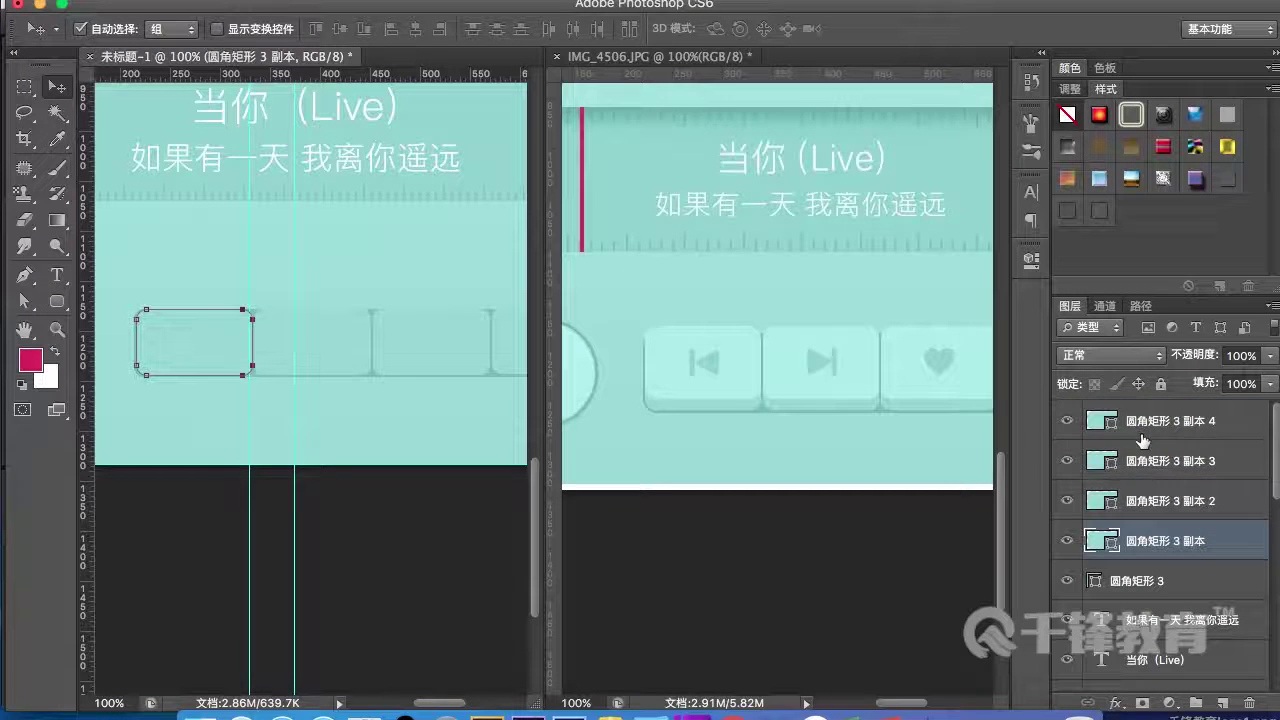
{"action": "left_click", "coordinate": [1150, 443], "text": "shift"}
{"action": "key", "text": "super+j"}
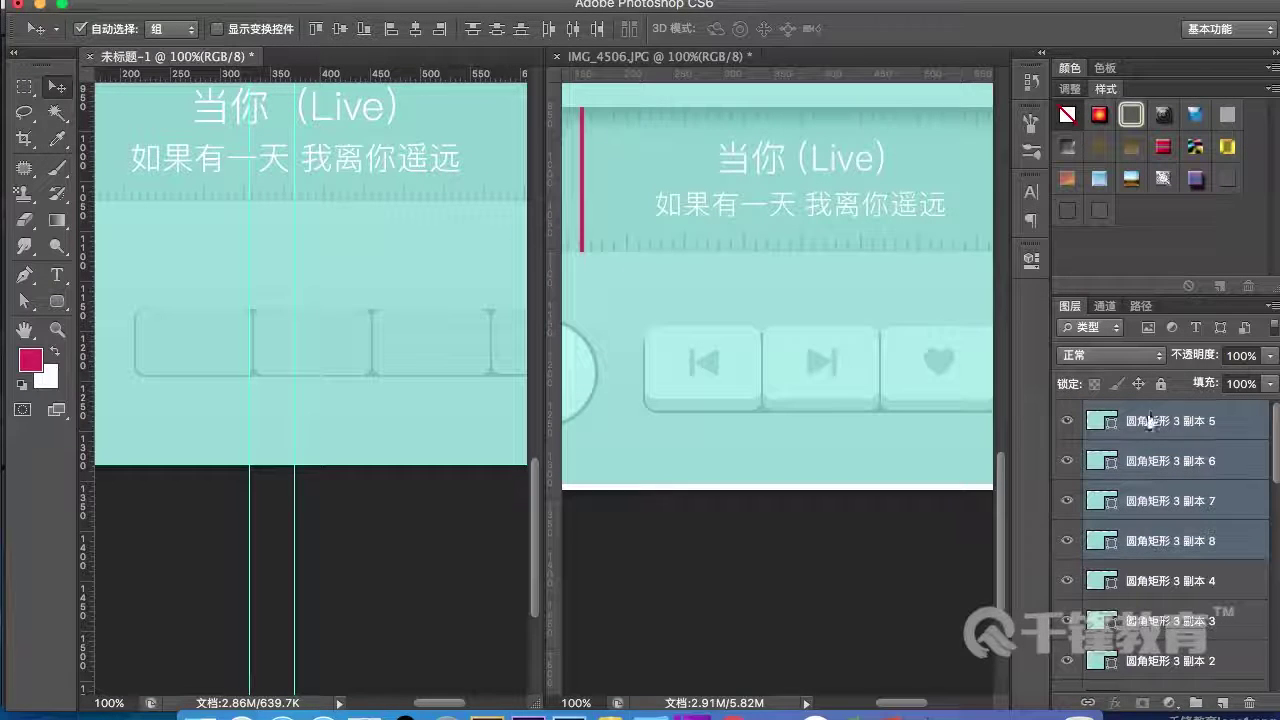
{"action": "key", "text": "super+e"}
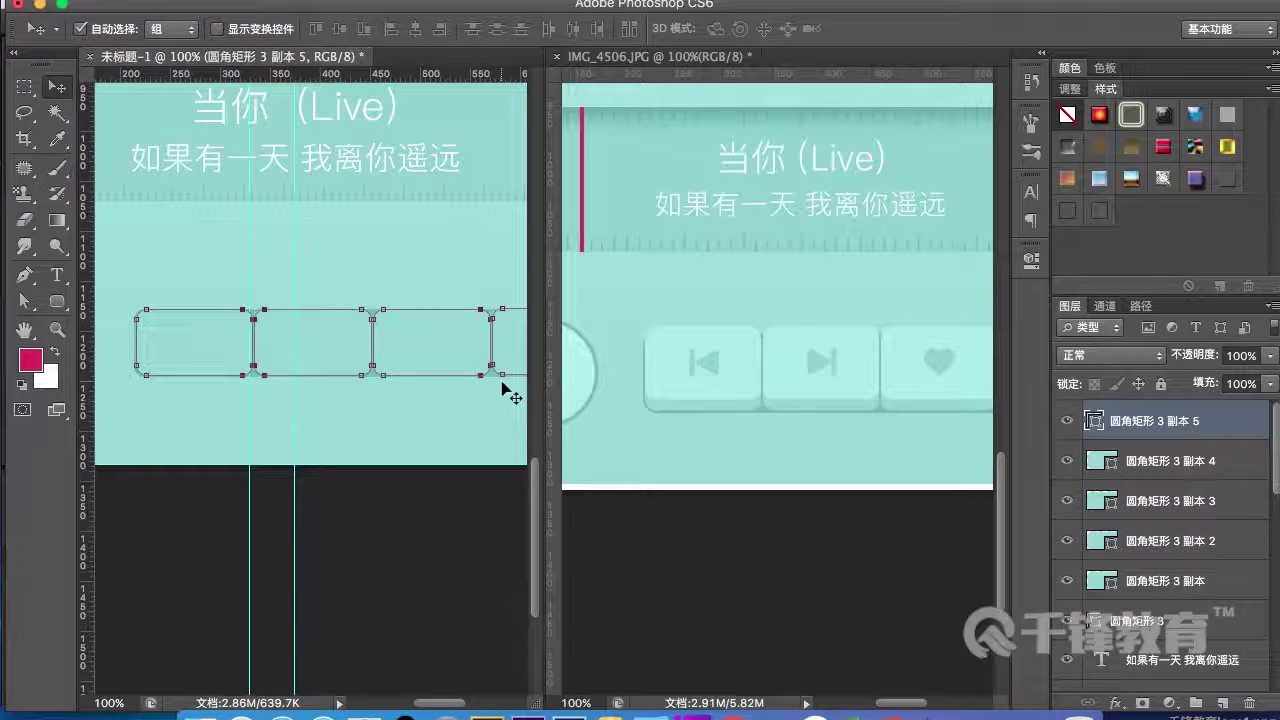
- Try to raise the merged copy's upper anchor points by 10 px to make it 77 px tall
{"action": "key", "text": "super+minus"}
{"action": "key", "text": "super+minus"}
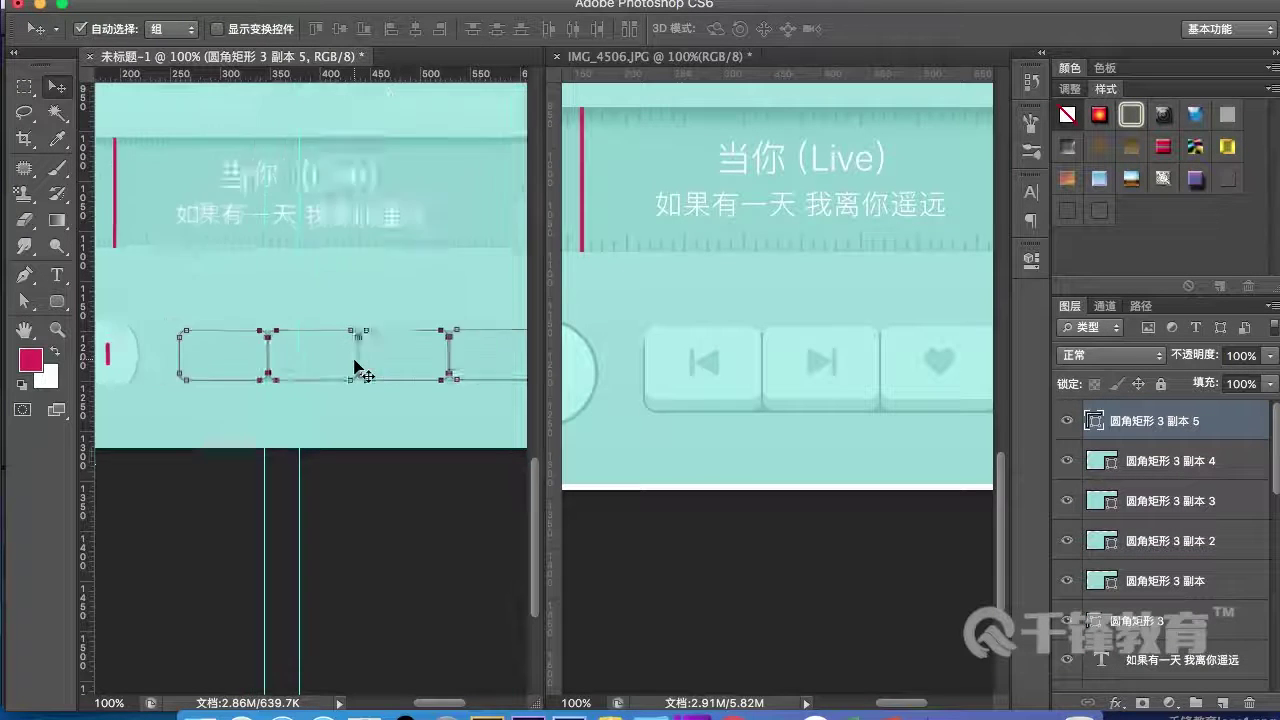
{"action": "key", "text": "a"}
{"action": "left_click_drag", "start_coordinate": [505, 367], "coordinate": [204, 335]}
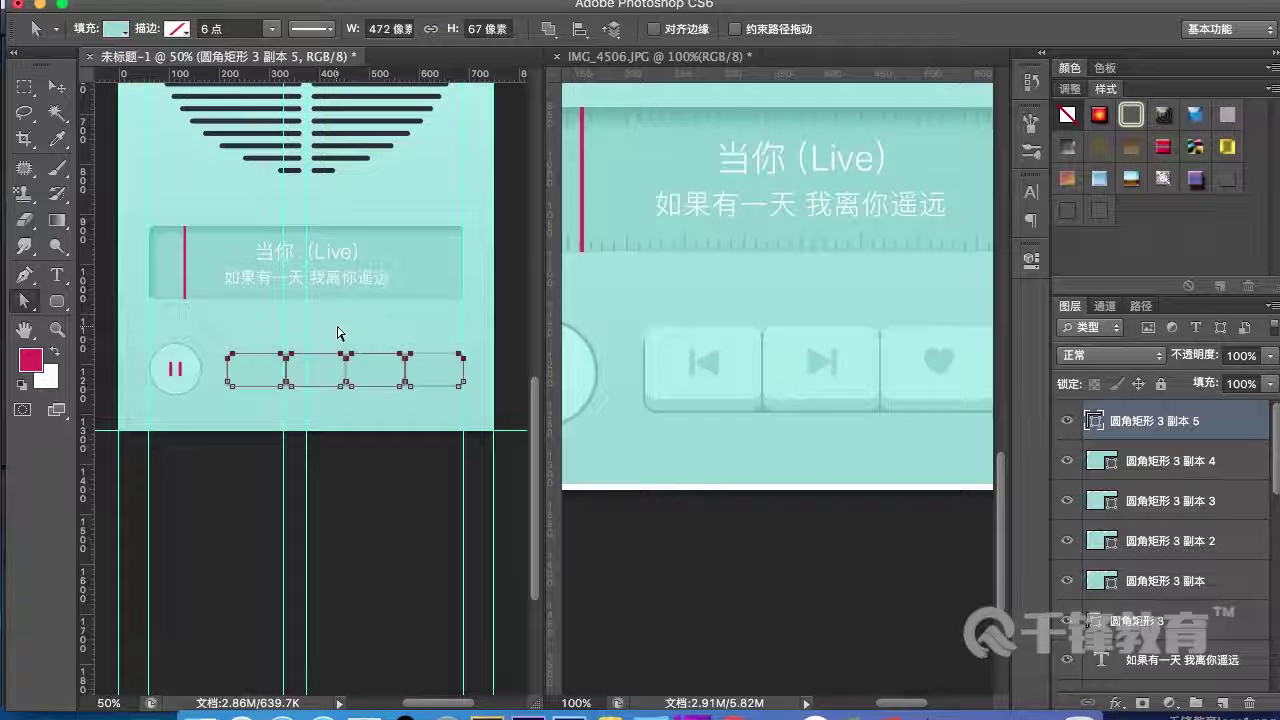
{"action": "key", "text": "shift+Up"}
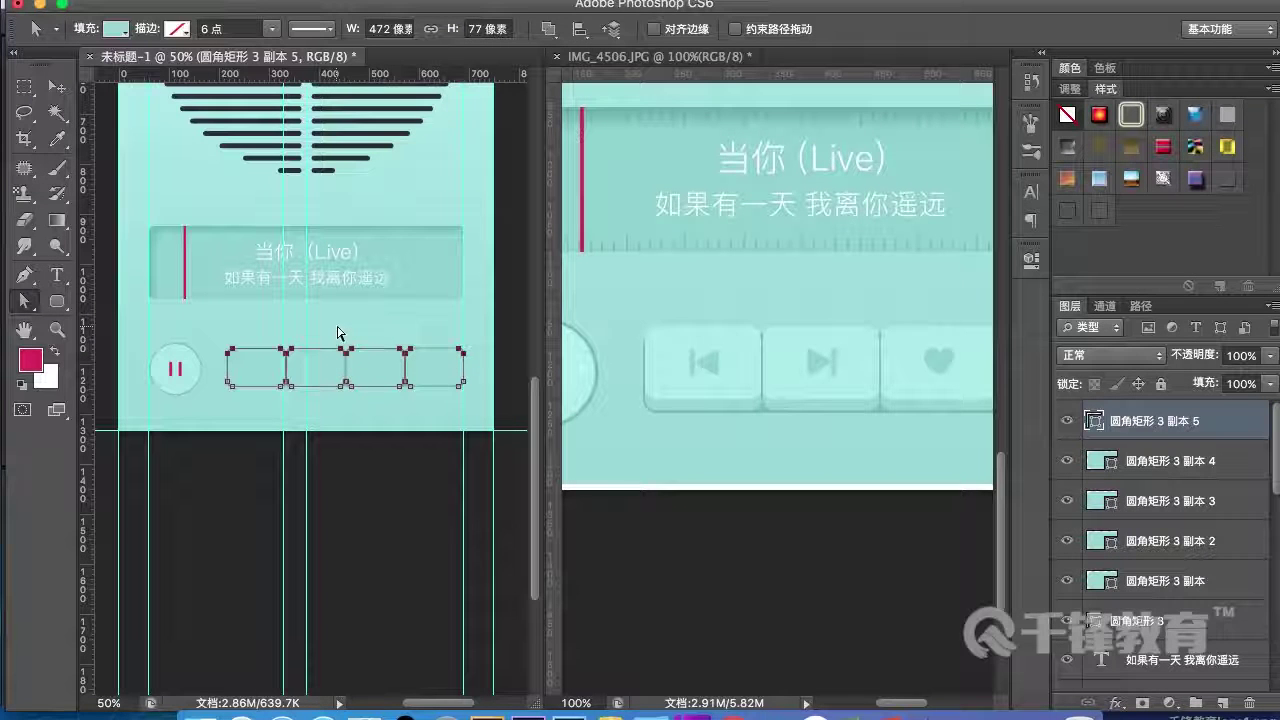
{"action": "key", "text": "super+plus"}
{"action": "key", "text": "super+plus"}
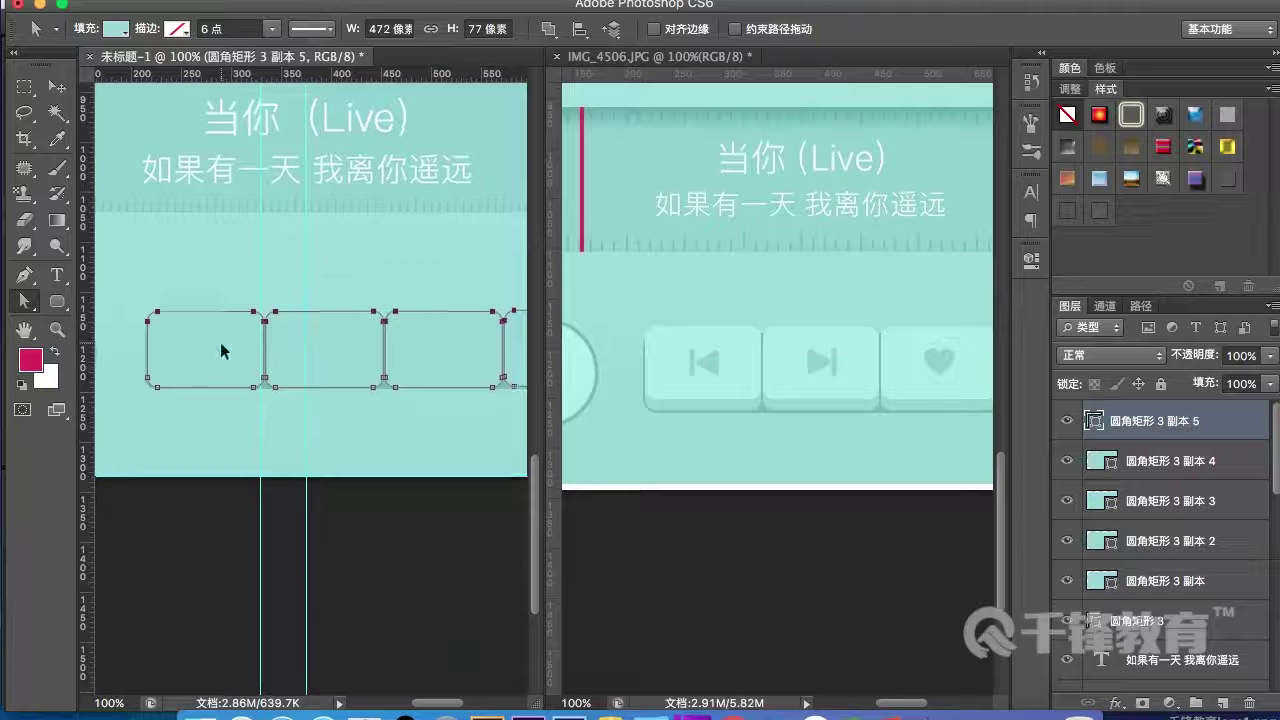
{"action": "key", "text": "super+plus"}
{"action": "key", "text": "shift+Down"}
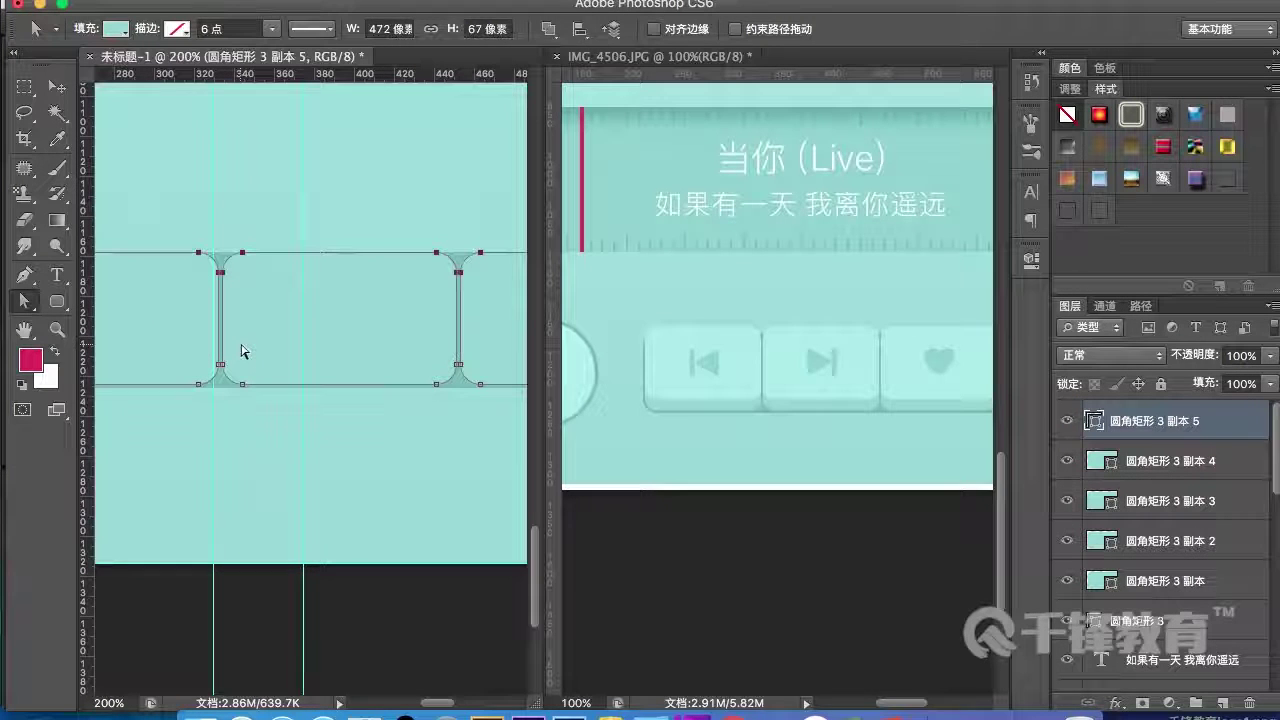
- Move the merged button copy up 8 px so the original shapes show below as the buttons' lower edges
{"action": "key", "text": "v"}
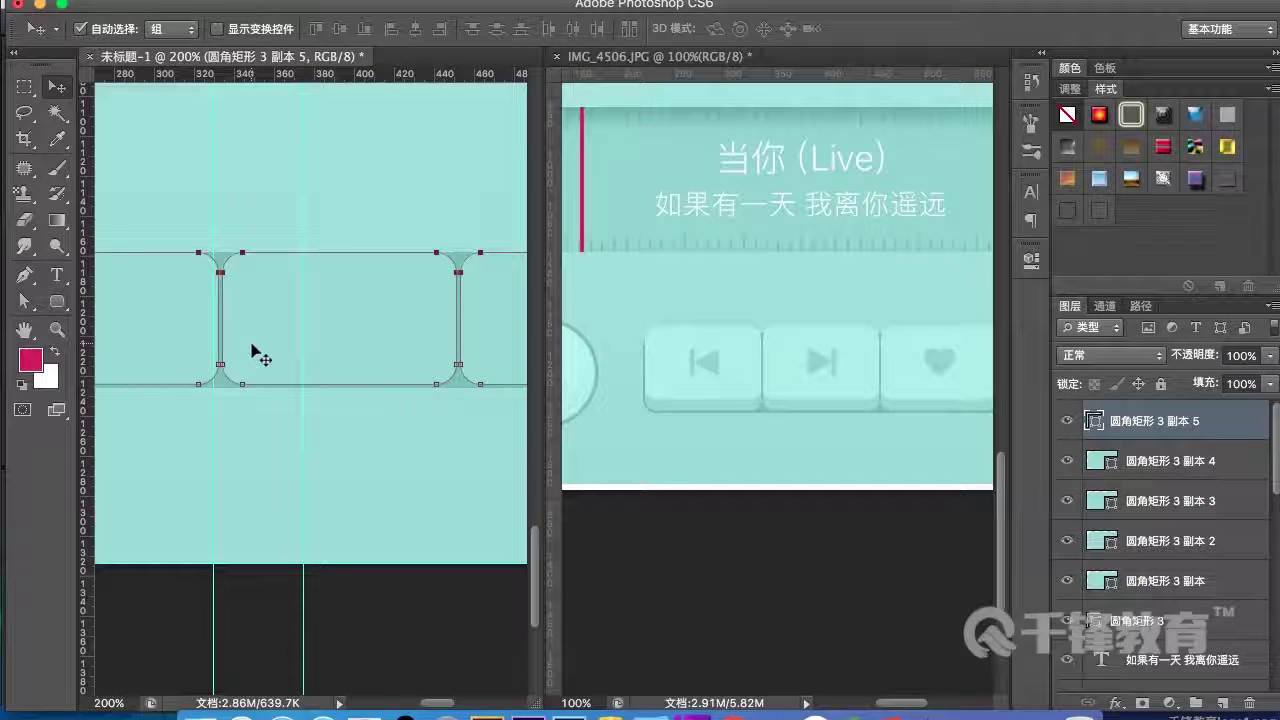
{"action": "left_click", "coordinate": [360, 572]}
{"action": "left_click", "coordinate": [330, 308]}
{"action": "key", "text": "Up"}
{"action": "key", "text": "Up"}
{"action": "key", "text": "Up"}
{"action": "key", "text": "Up"}
{"action": "key", "text": "Up"}
{"action": "key", "text": "Up"}
{"action": "key", "text": "Up"}
{"action": "key", "text": "Up"}
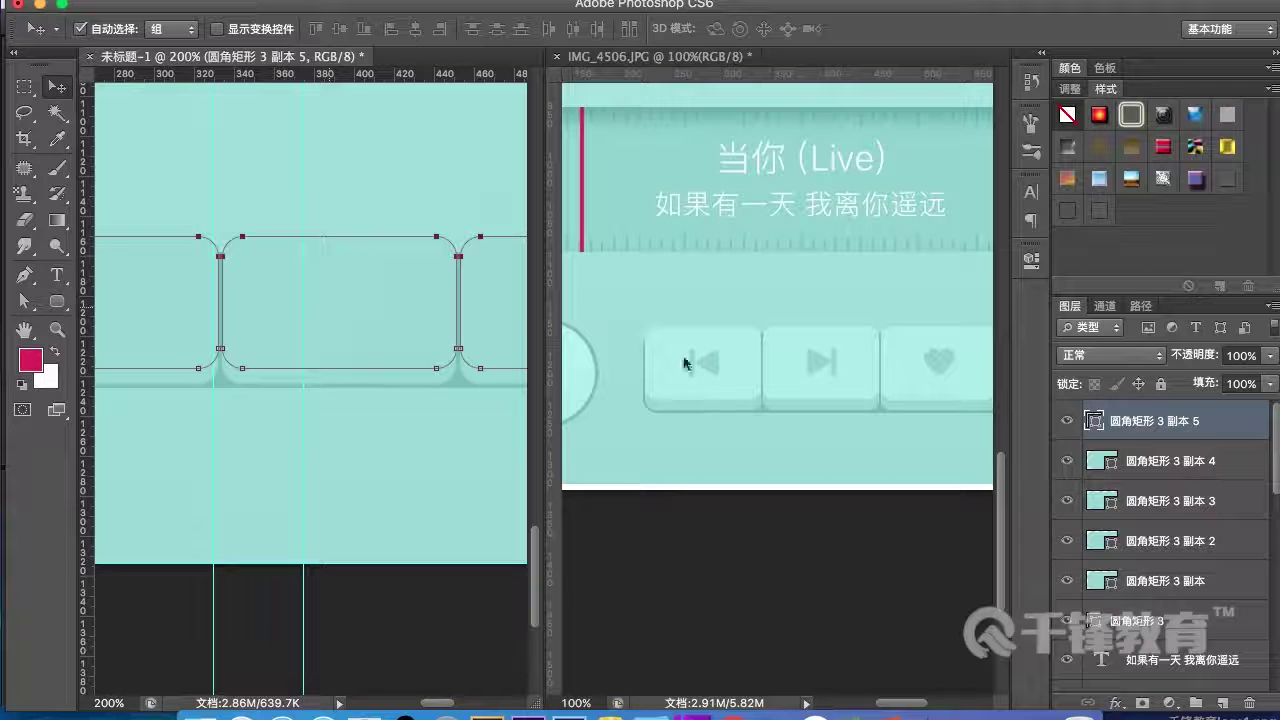
- Recolor the merged button copy's fill with the light face color sampled from the previous-track button in the reference image
{"action": "double_click", "coordinate": [1098, 421]}
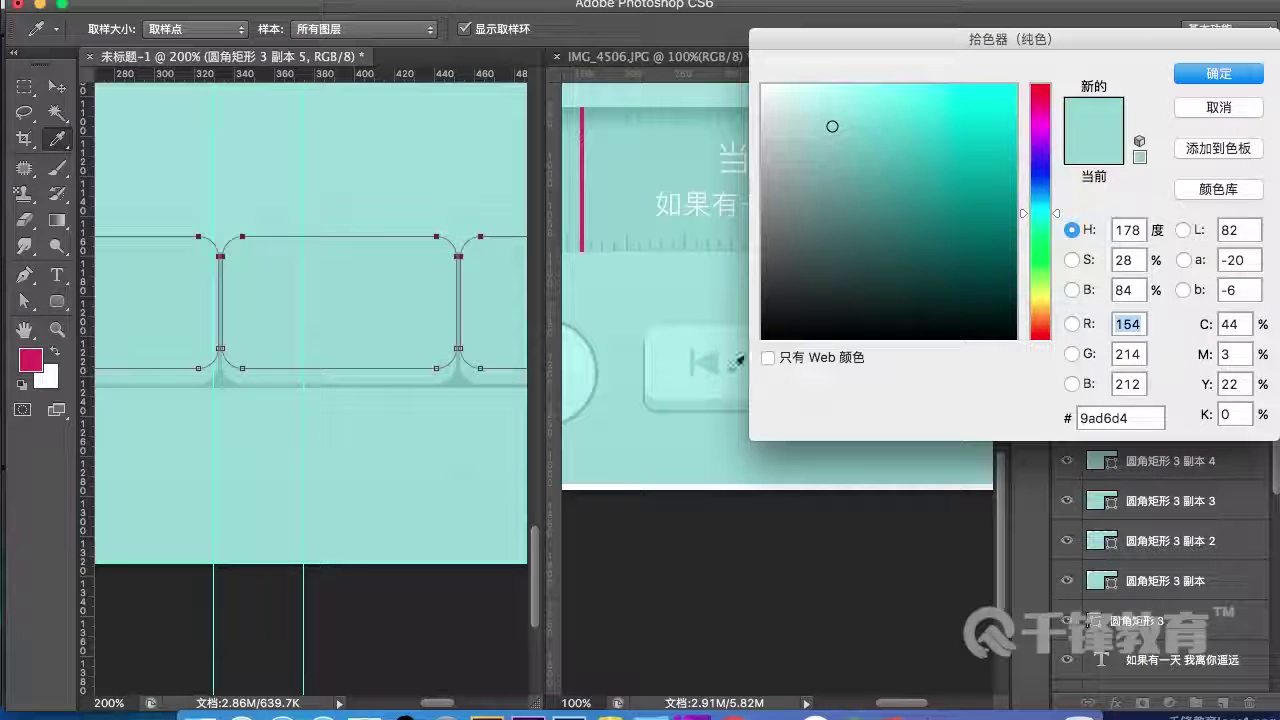
{"action": "left_click", "coordinate": [752, 360]}
{"action": "left_click", "coordinate": [1218, 74]}
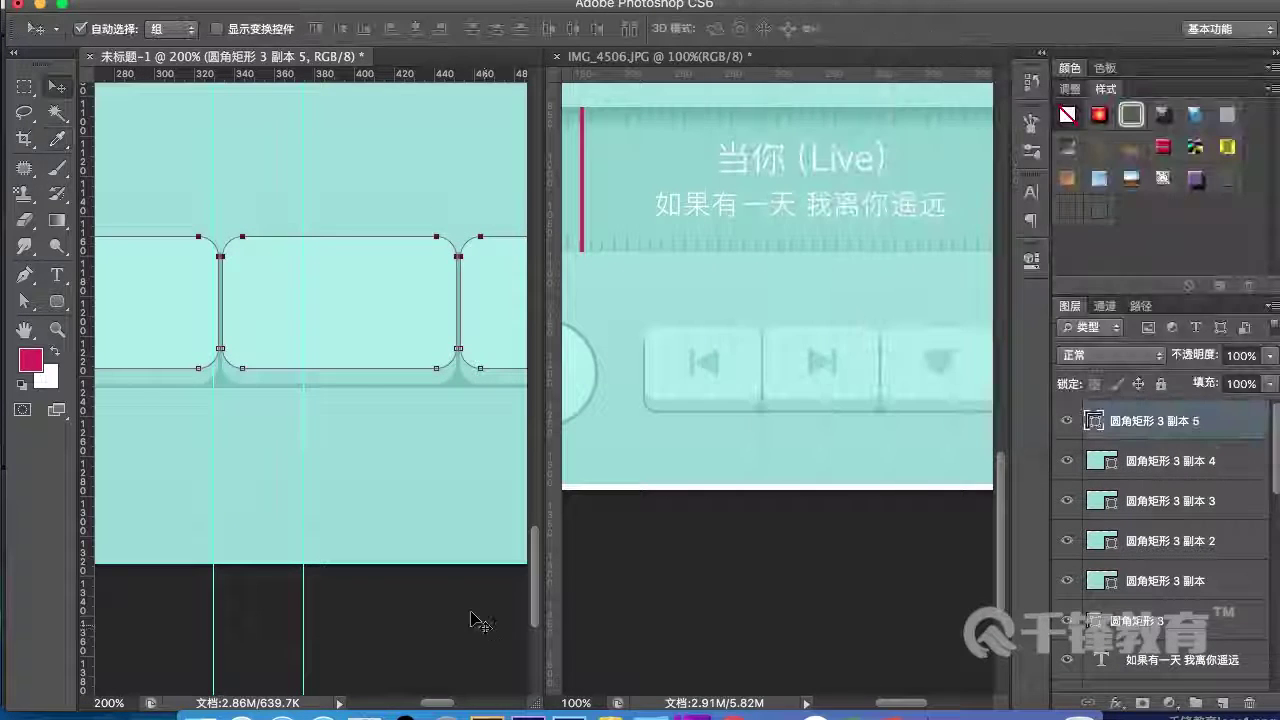
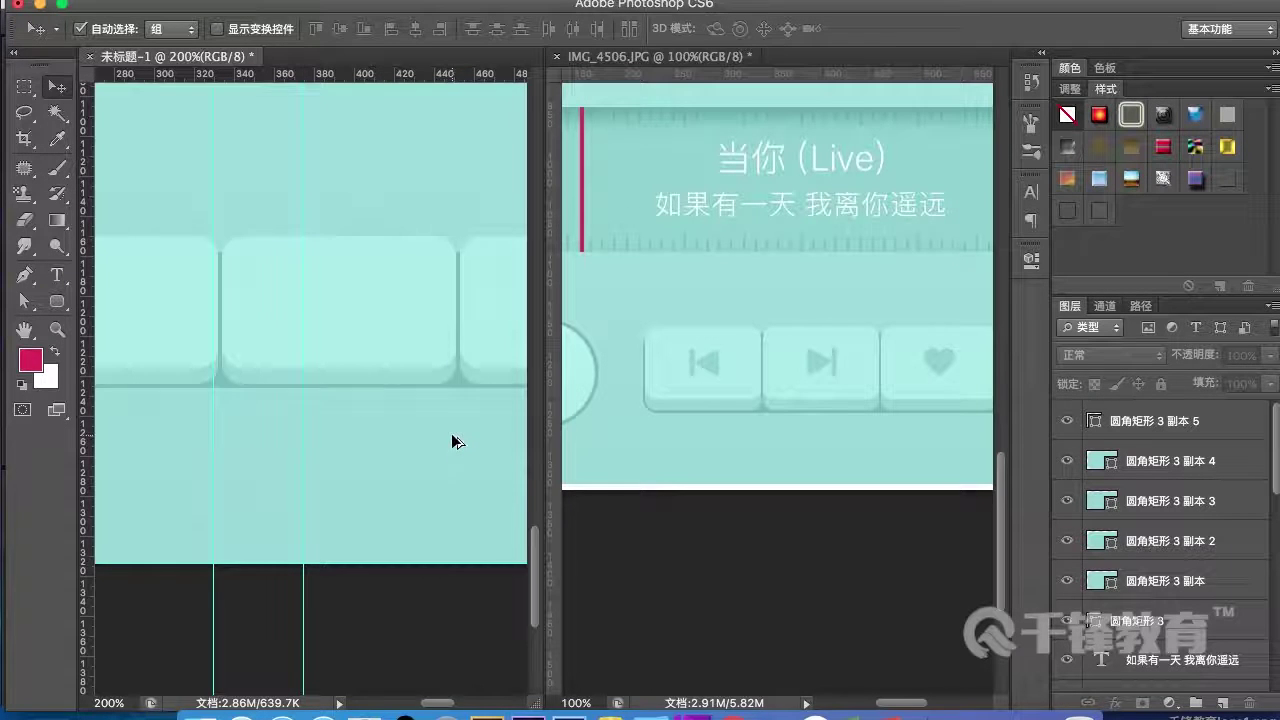
{"action": "key", "text": "super+minus"}
{"action": "key", "text": "super+minus"}
{"action": "key", "text": "super+minus"}
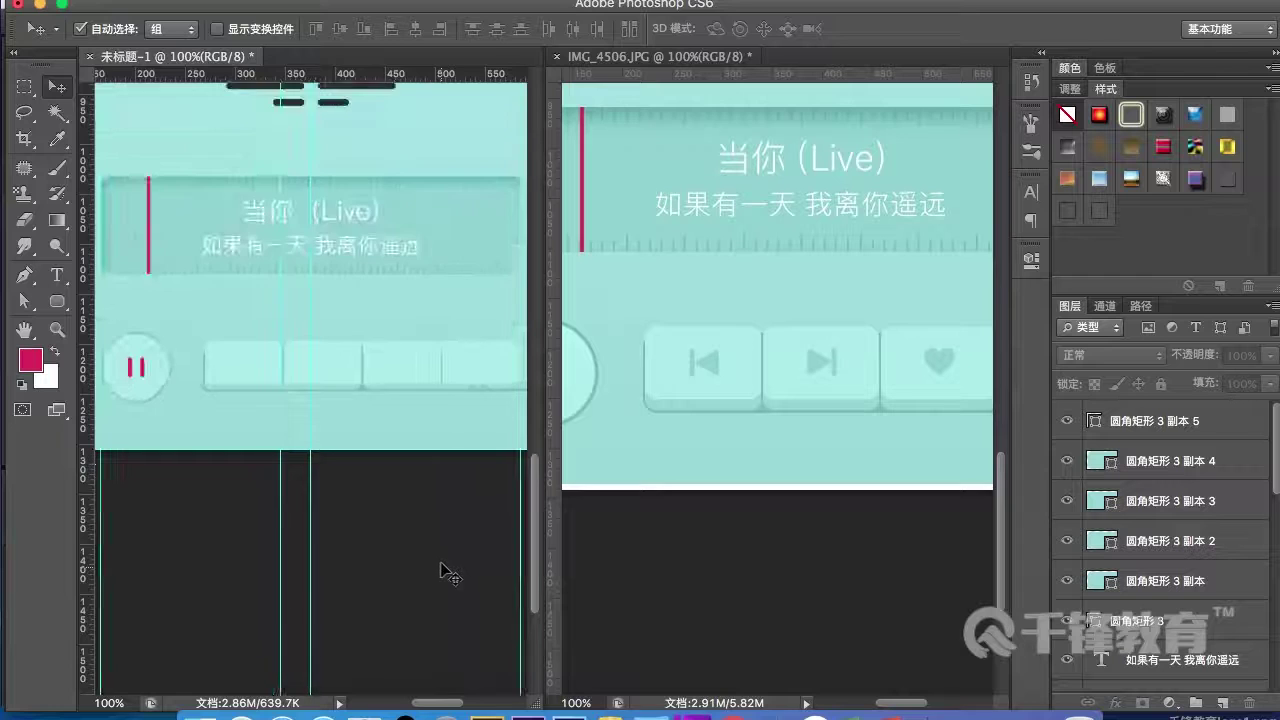
{"action": "scroll", "coordinate": [447, 572], "scroll_direction": "up", "scroll_amount": 2}
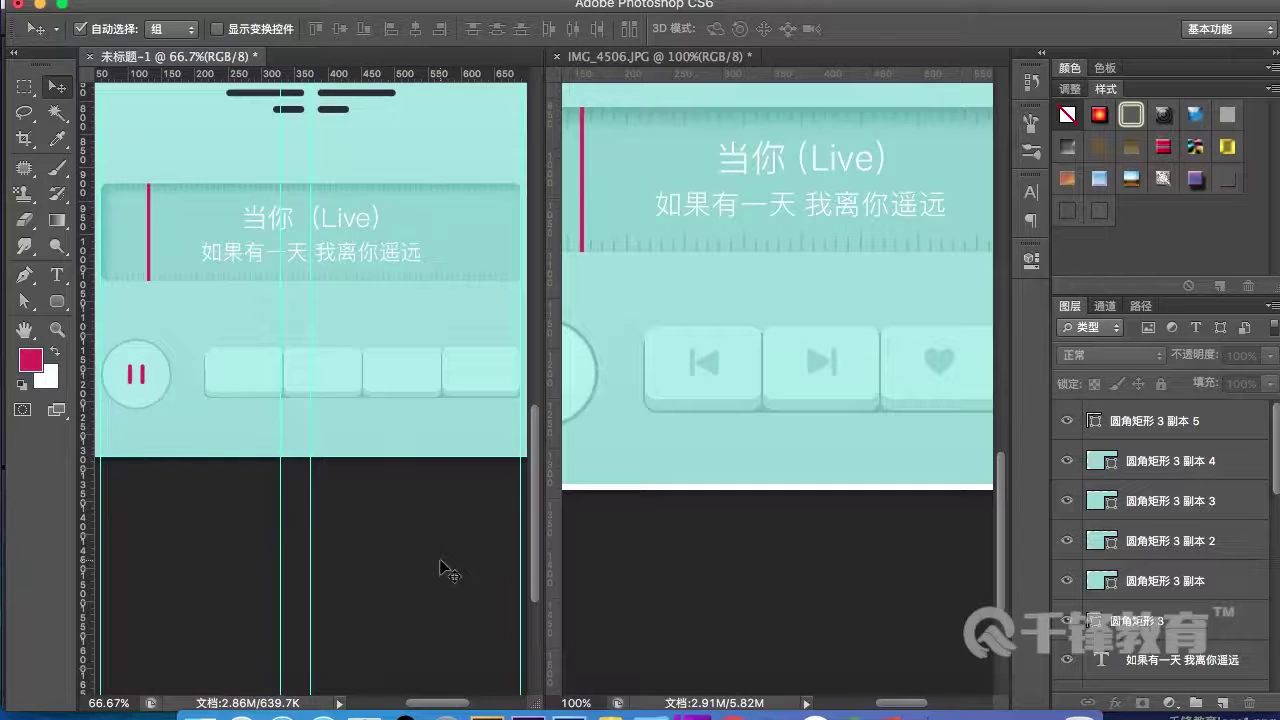
- Choose the custom shape tool and load the complete shape library (全部) into its shape picker
{"action": "scroll", "coordinate": [447, 572], "scroll_direction": "up", "scroll_amount": 2}
{"action": "left_click", "coordinate": [293, 478]}
{"action": "left_click_drag", "start_coordinate": [293, 478], "coordinate": [360, 478]}
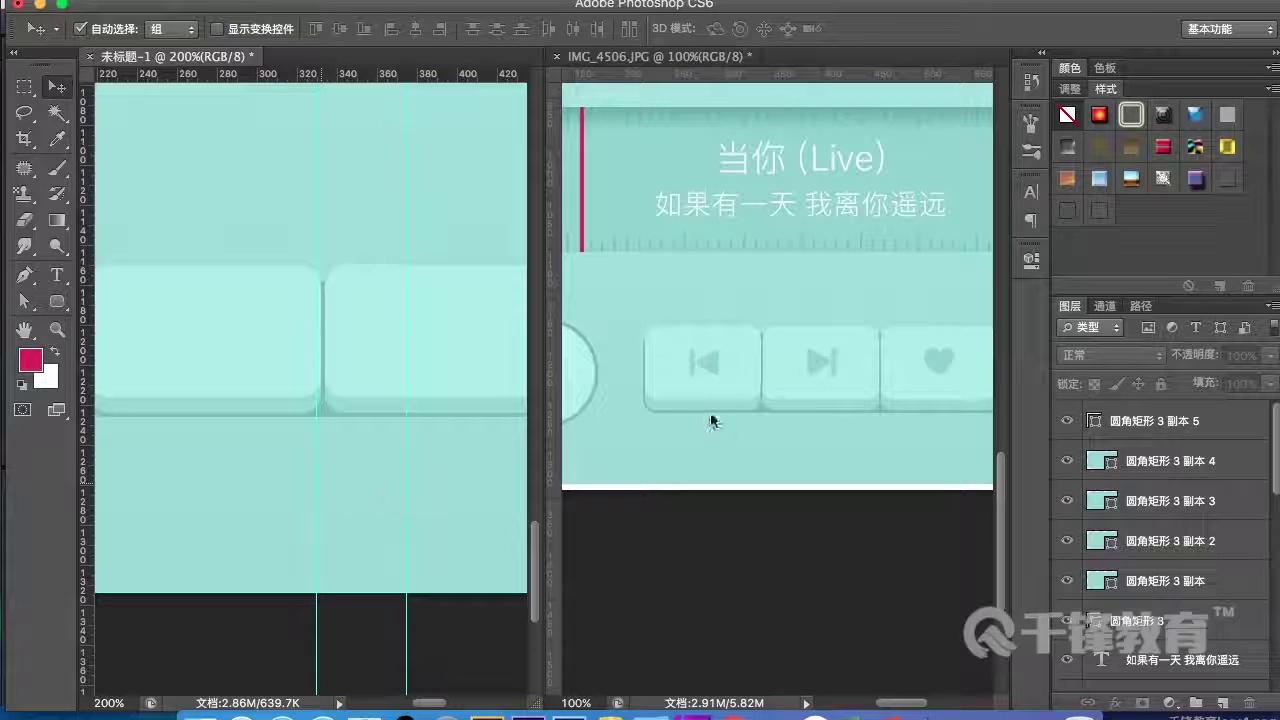
{"action": "scroll", "coordinate": [702, 364], "scroll_direction": "up", "scroll_amount": 1}
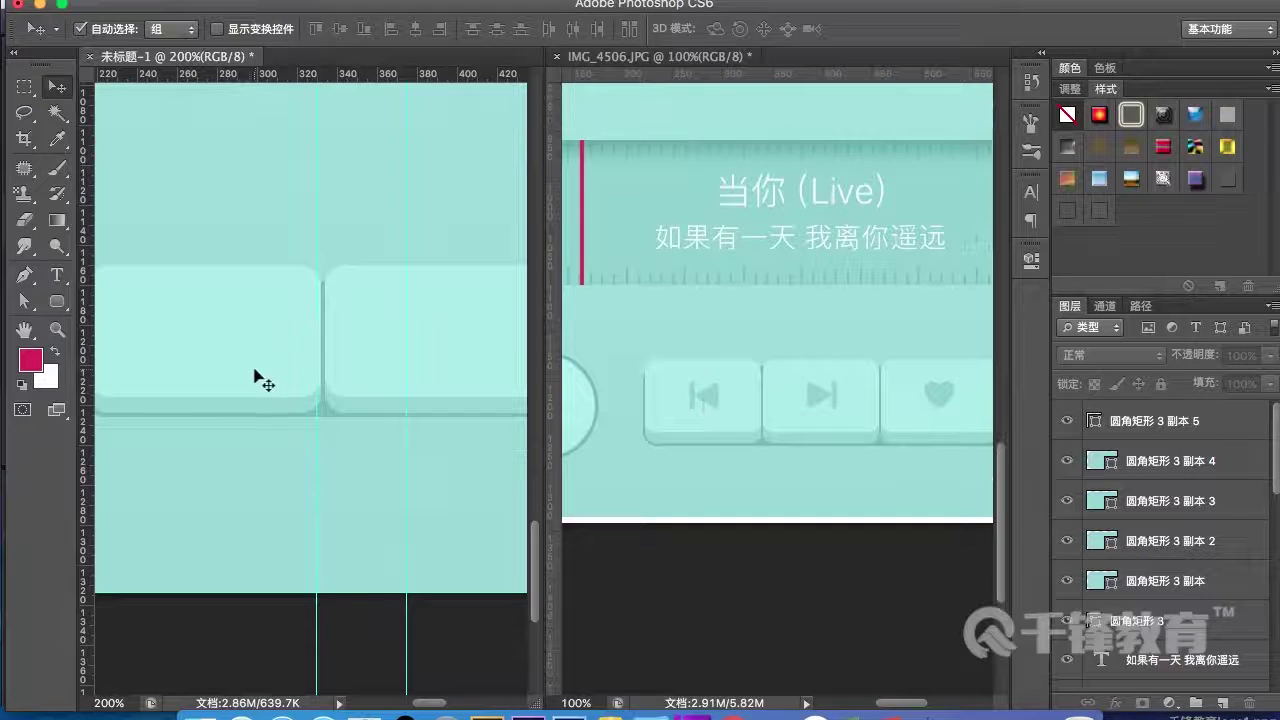
{"action": "left_click", "coordinate": [57, 301]}
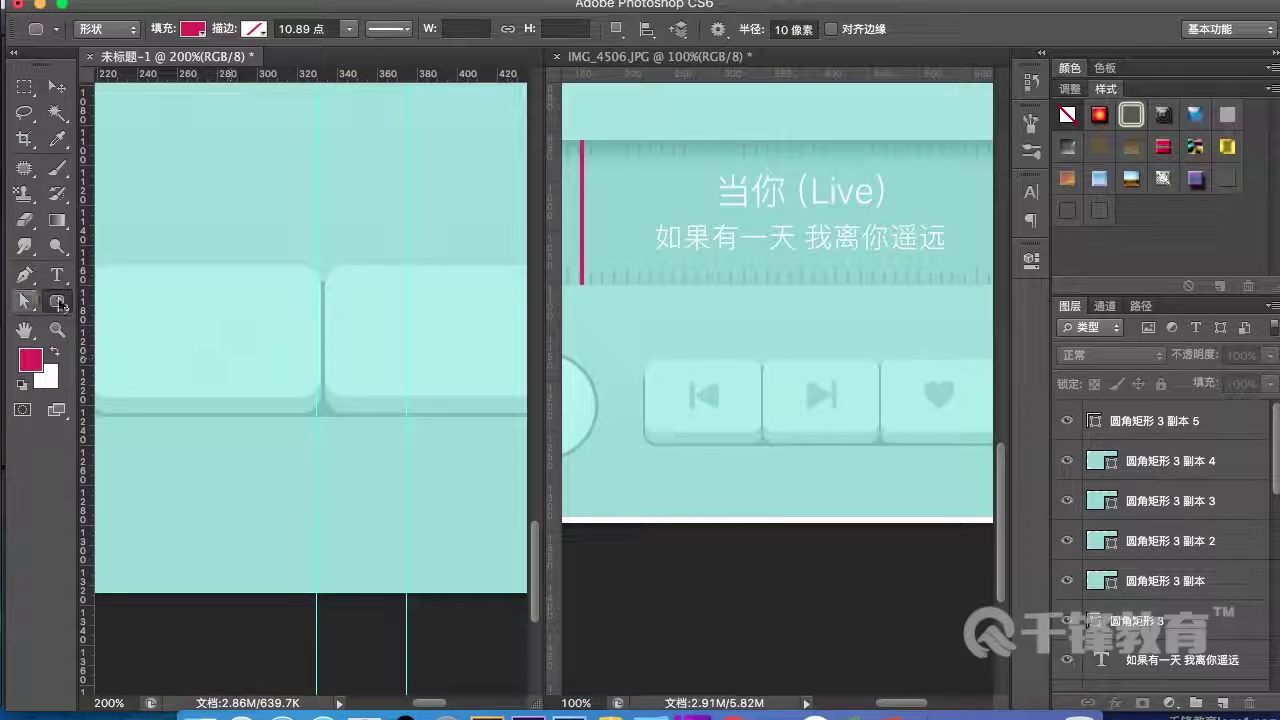
{"action": "scroll", "coordinate": [321, 152], "scroll_direction": "up", "scroll_amount": 5}
{"action": "left_click_drag", "start_coordinate": [183, 391], "coordinate": [256, 202]}
{"action": "scroll", "coordinate": [256, 202], "scroll_direction": "left", "scroll_amount": 1}
{"action": "scroll", "coordinate": [556, 160], "scroll_direction": "up", "scroll_amount": 2}
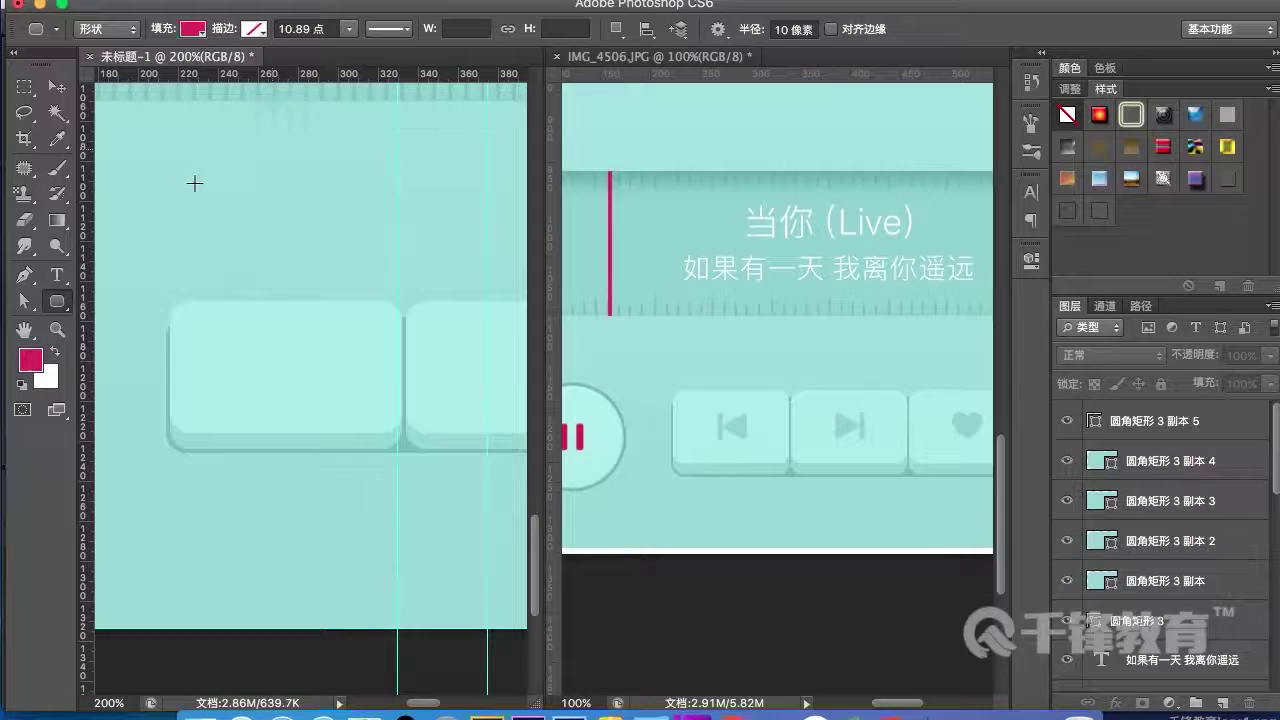
{"action": "scroll", "coordinate": [194, 183], "scroll_direction": "up", "scroll_amount": 2}
{"action": "left_click", "coordinate": [57, 301]}
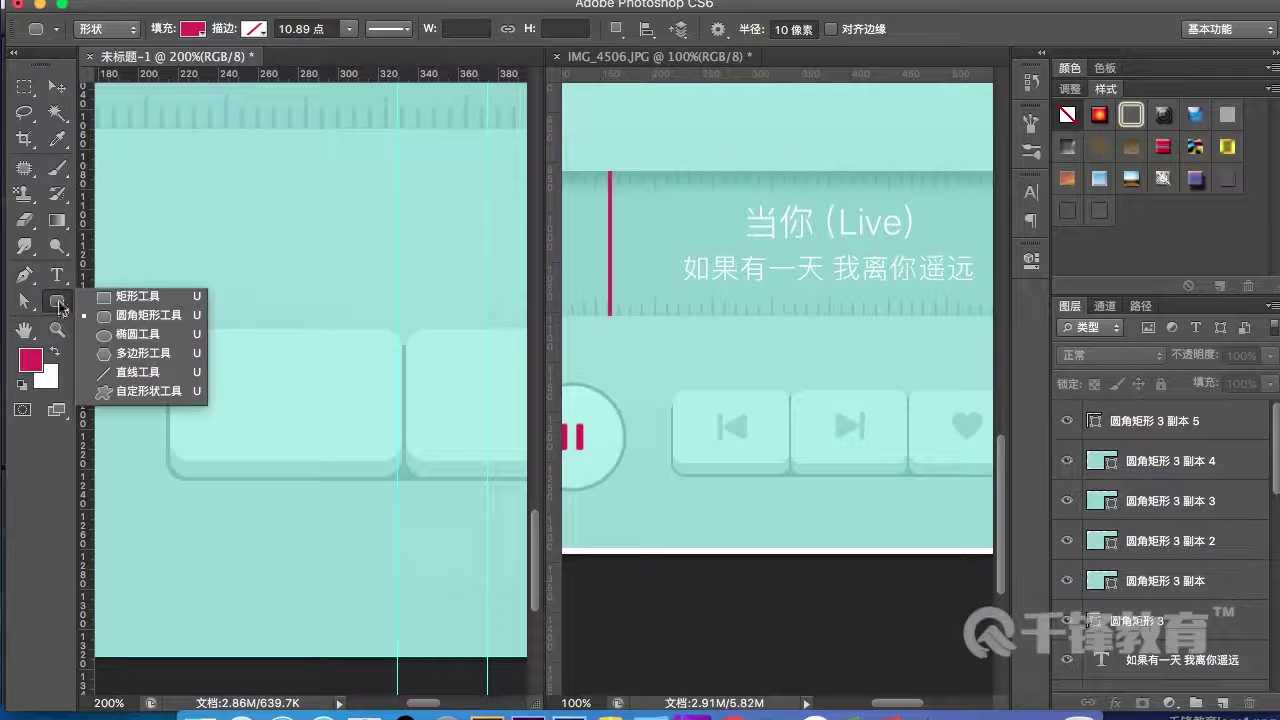
{"action": "left_click", "coordinate": [140, 391]}
{"action": "left_click", "coordinate": [783, 30]}
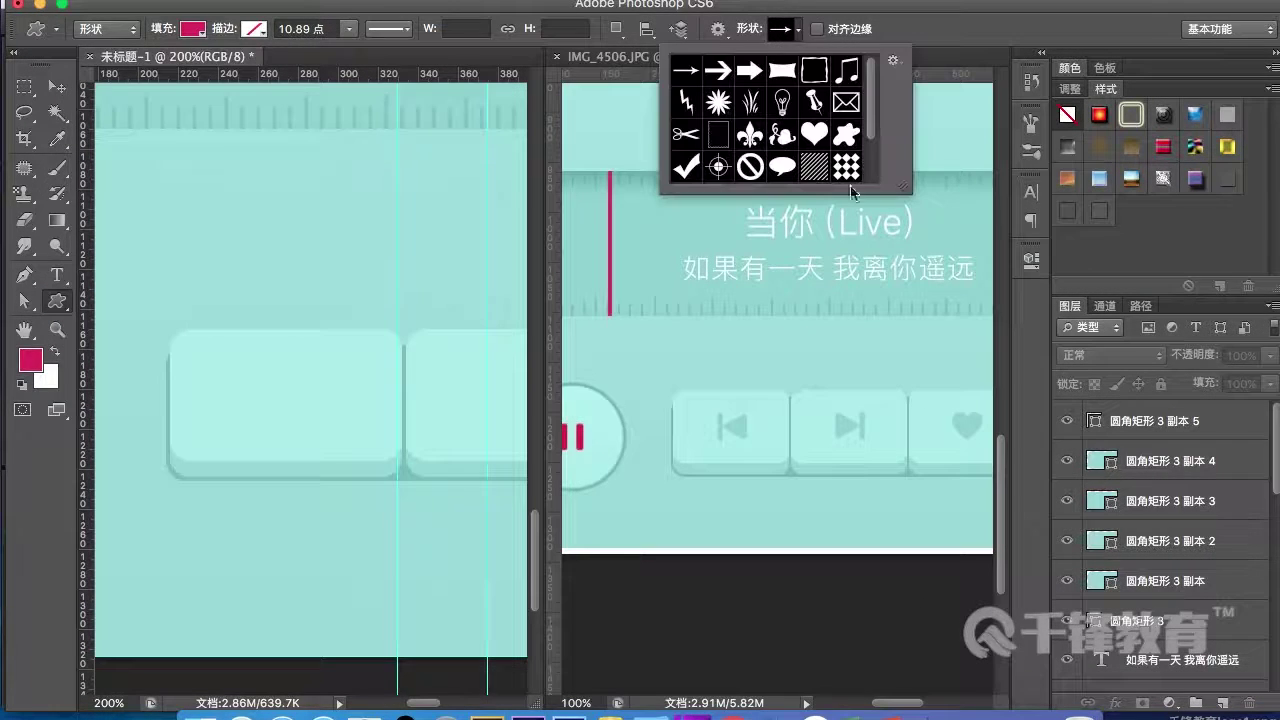
{"action": "left_click_drag", "start_coordinate": [902, 192], "coordinate": [936, 318]}
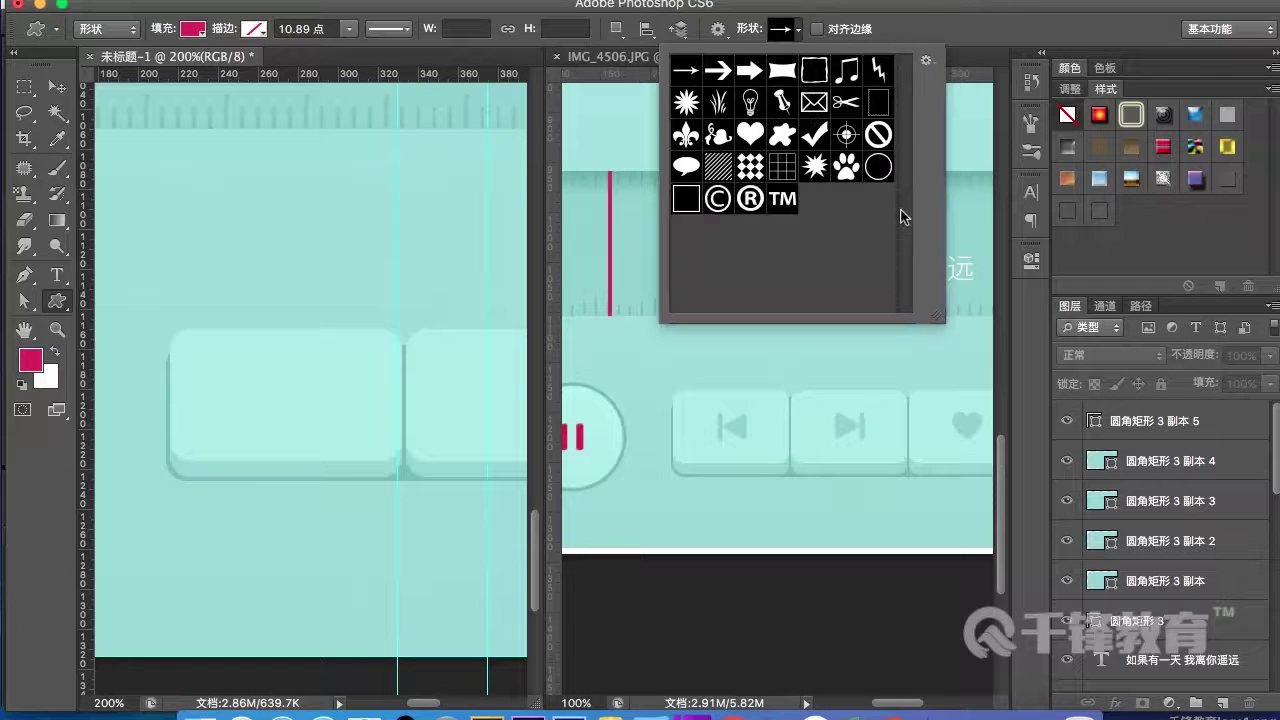
{"action": "left_click", "coordinate": [930, 64]}
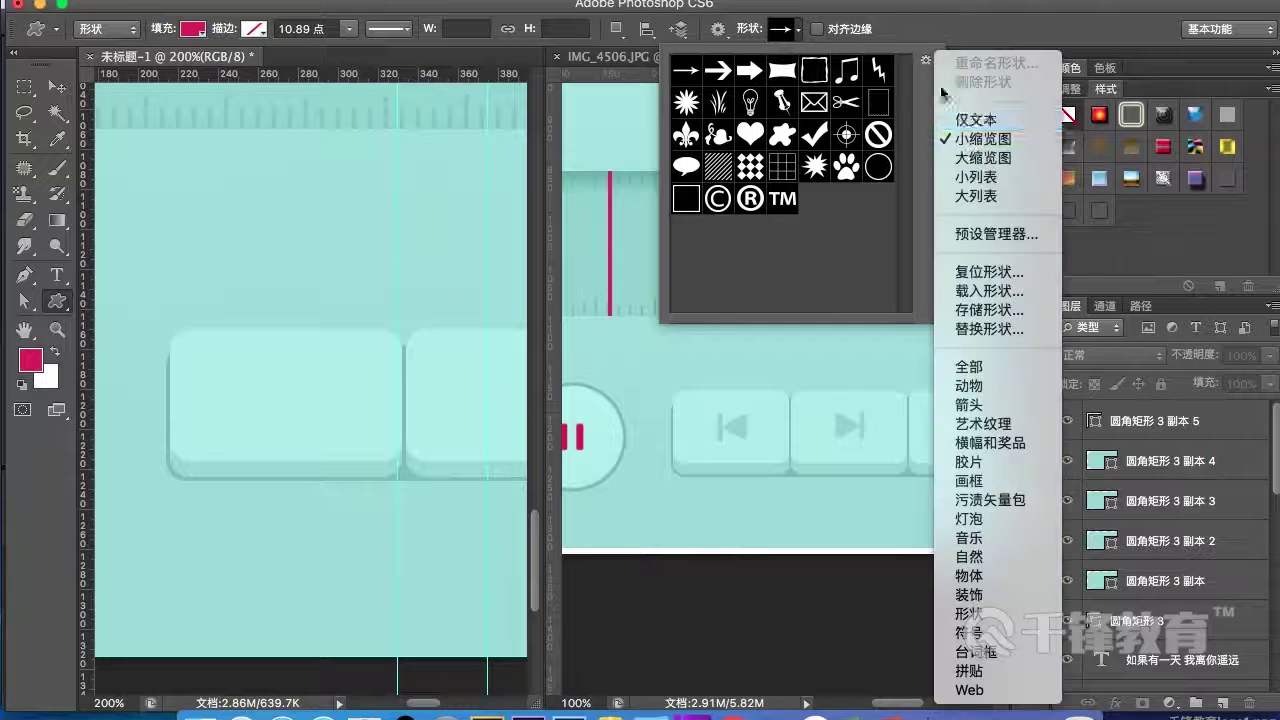
{"action": "left_click", "coordinate": [990, 366]}
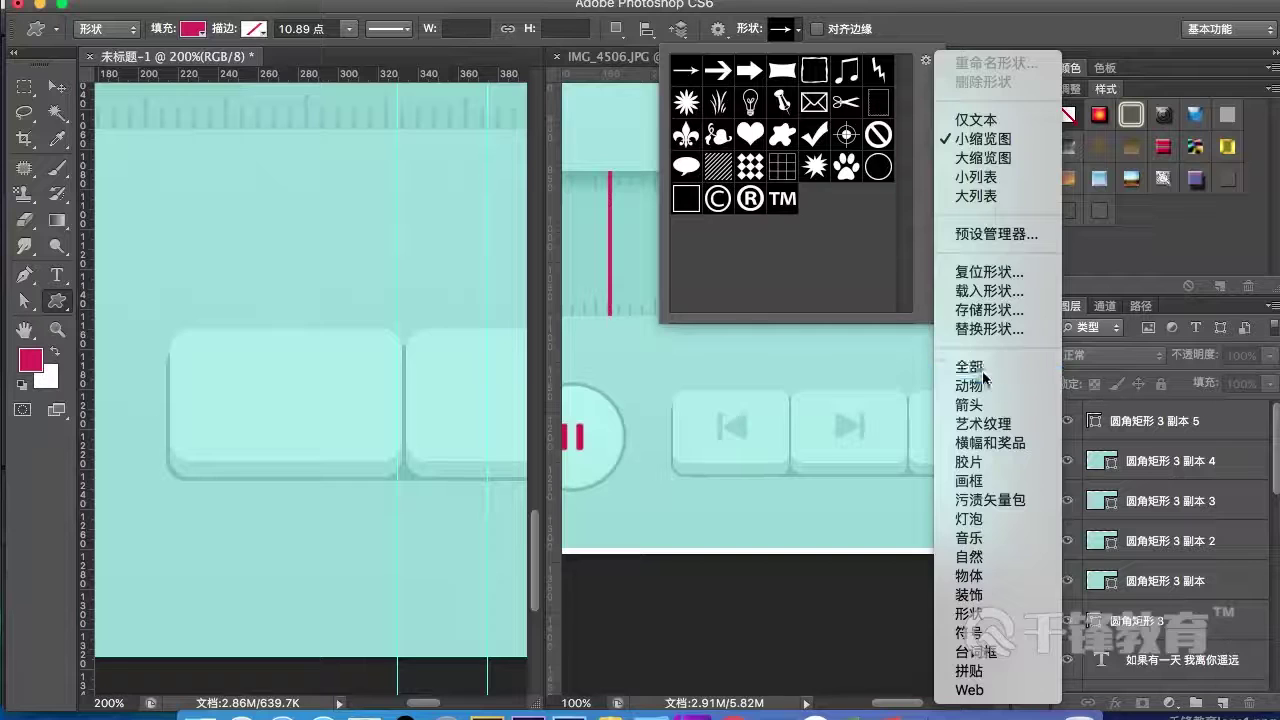
{"action": "left_click", "coordinate": [574, 250]}
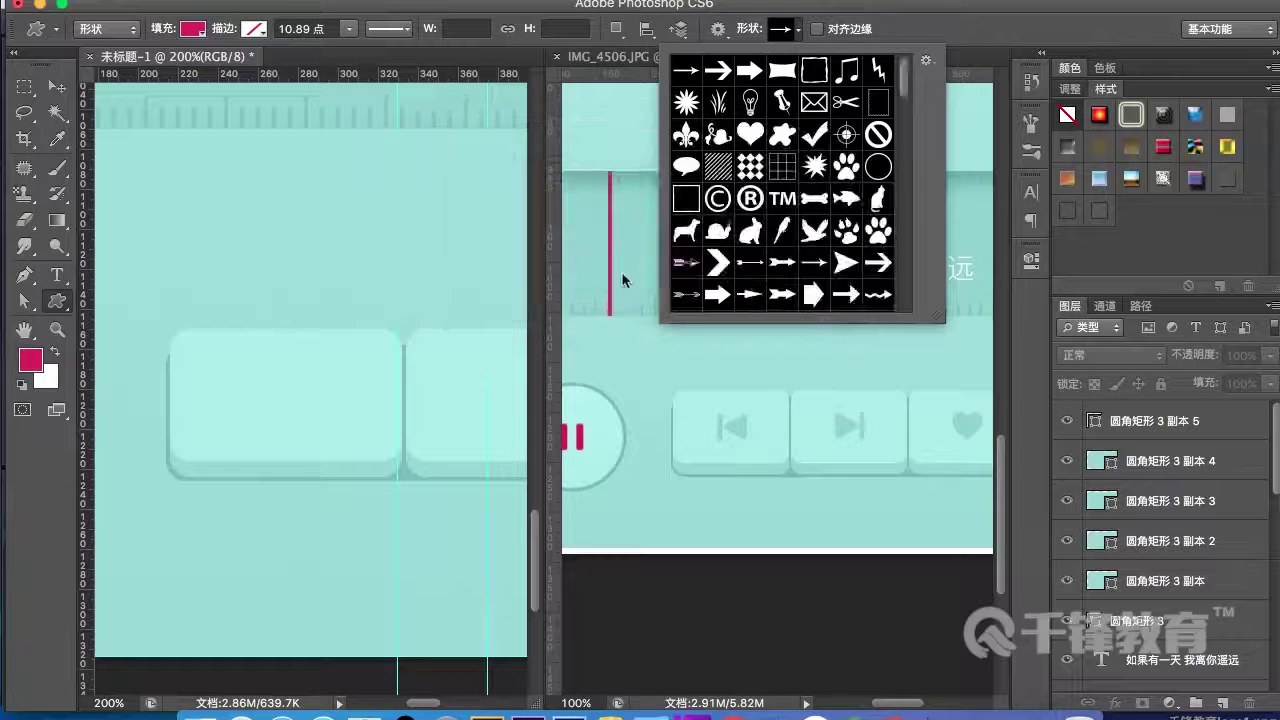
- Enlarge the shape picker and choose the solid downward-pointing triangle from the full library
{"action": "left_click_drag", "start_coordinate": [930, 318], "coordinate": [941, 362]}
{"action": "left_click_drag", "start_coordinate": [970, 418], "coordinate": [975, 488]}
{"action": "scroll", "coordinate": [826, 426], "scroll_direction": "down", "scroll_amount": 3}
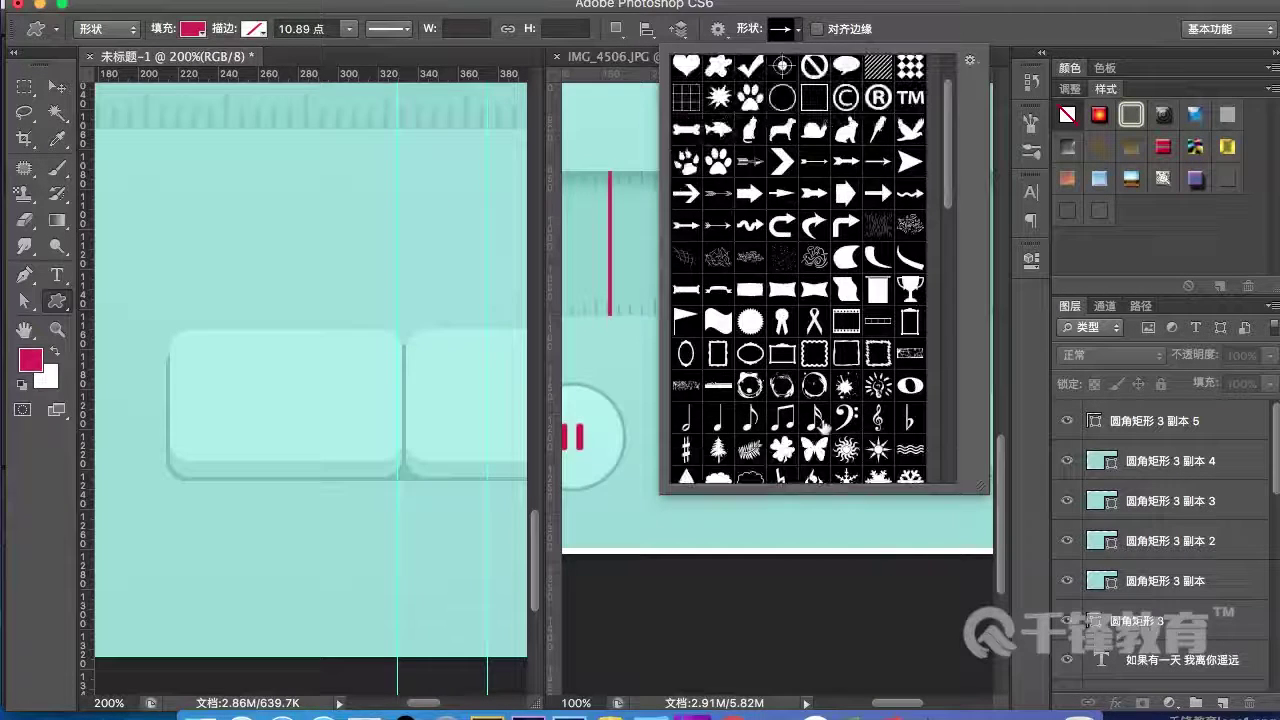
{"action": "scroll", "coordinate": [826, 422], "scroll_direction": "down", "scroll_amount": 3}
{"action": "scroll", "coordinate": [826, 420], "scroll_direction": "down", "scroll_amount": 1}
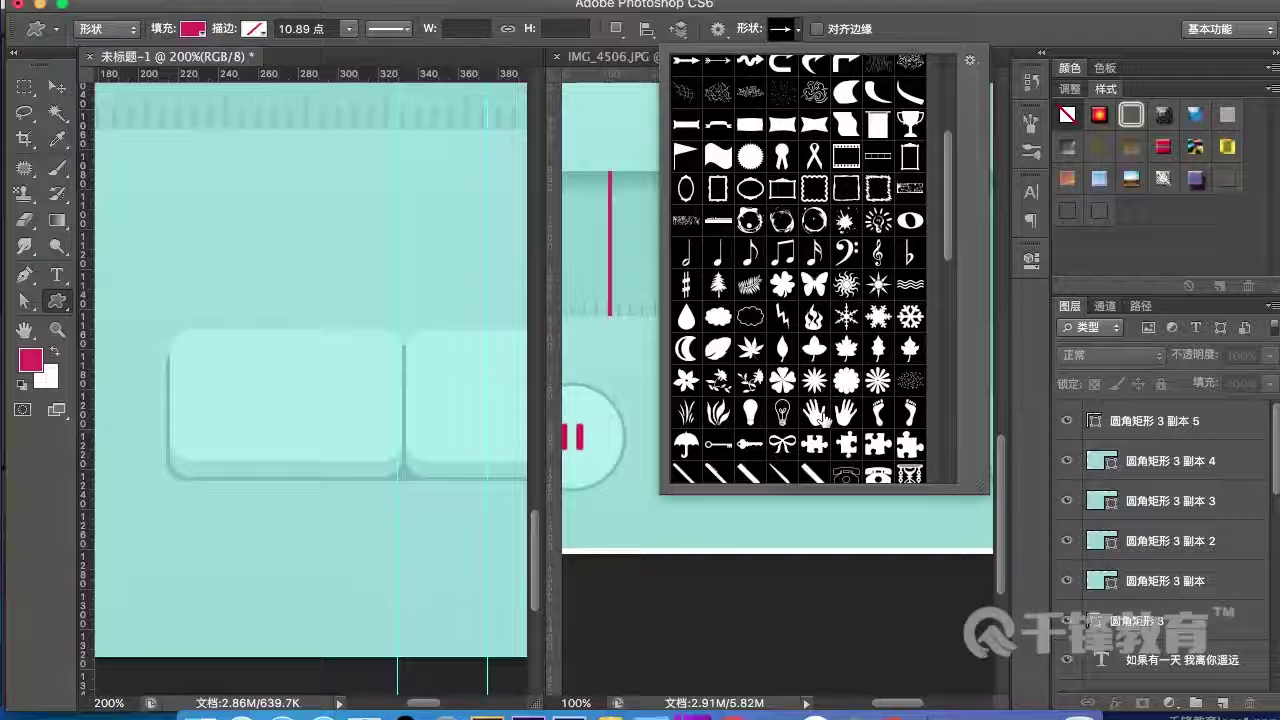
{"action": "scroll", "coordinate": [824, 418], "scroll_direction": "down", "scroll_amount": 2}
{"action": "scroll", "coordinate": [822, 414], "scroll_direction": "down", "scroll_amount": 4}
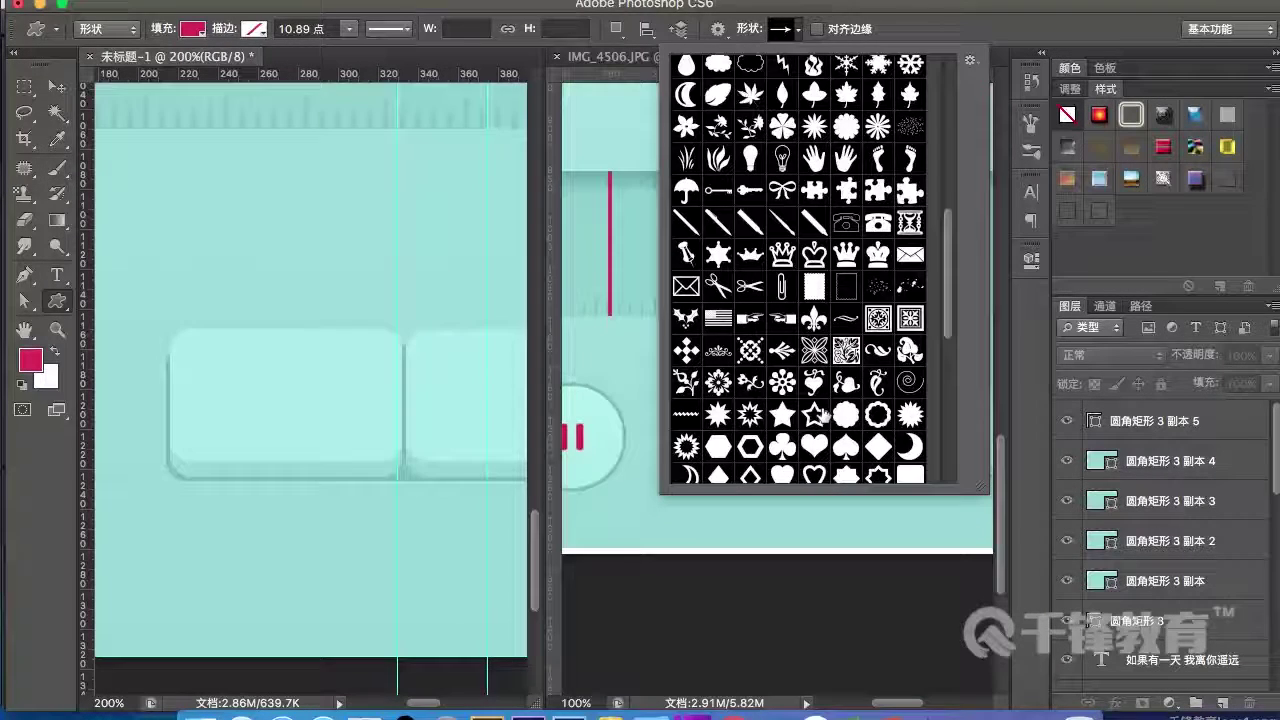
{"action": "scroll", "coordinate": [814, 412], "scroll_direction": "down", "scroll_amount": 2}
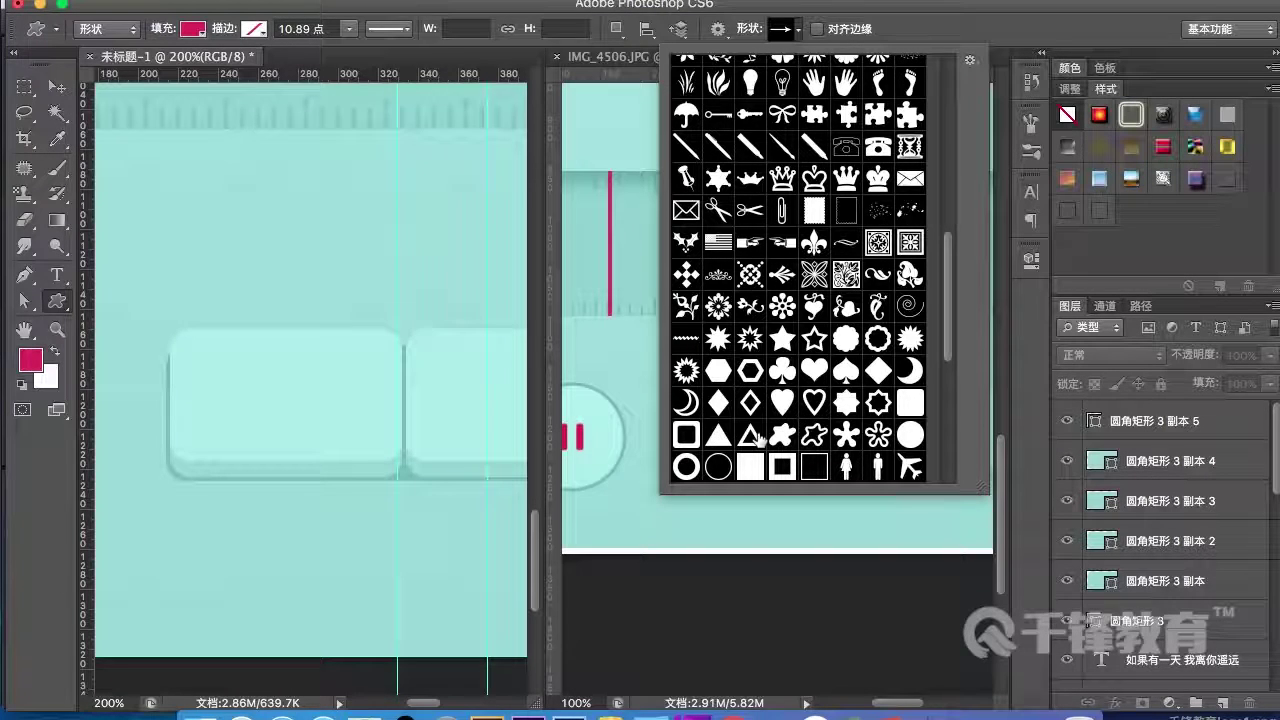
{"action": "scroll", "coordinate": [757, 440], "scroll_direction": "down", "scroll_amount": 10}
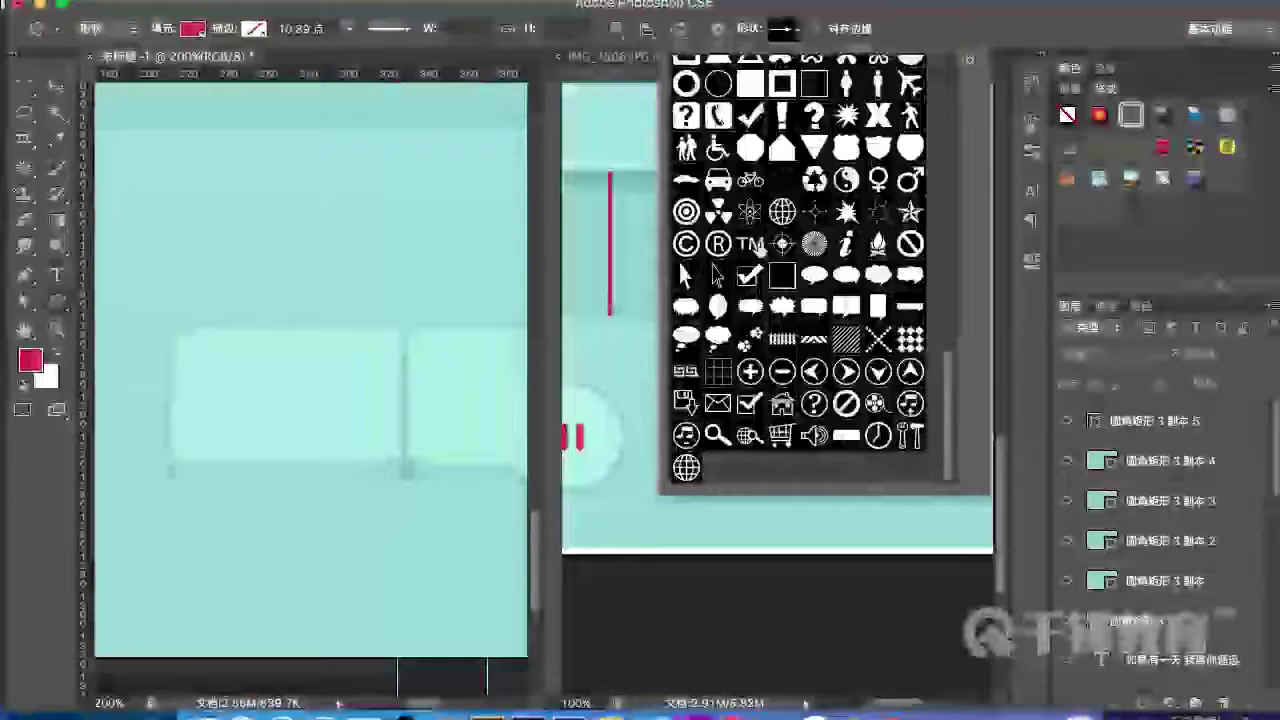
{"action": "scroll", "coordinate": [758, 248], "scroll_direction": "up", "scroll_amount": 5}
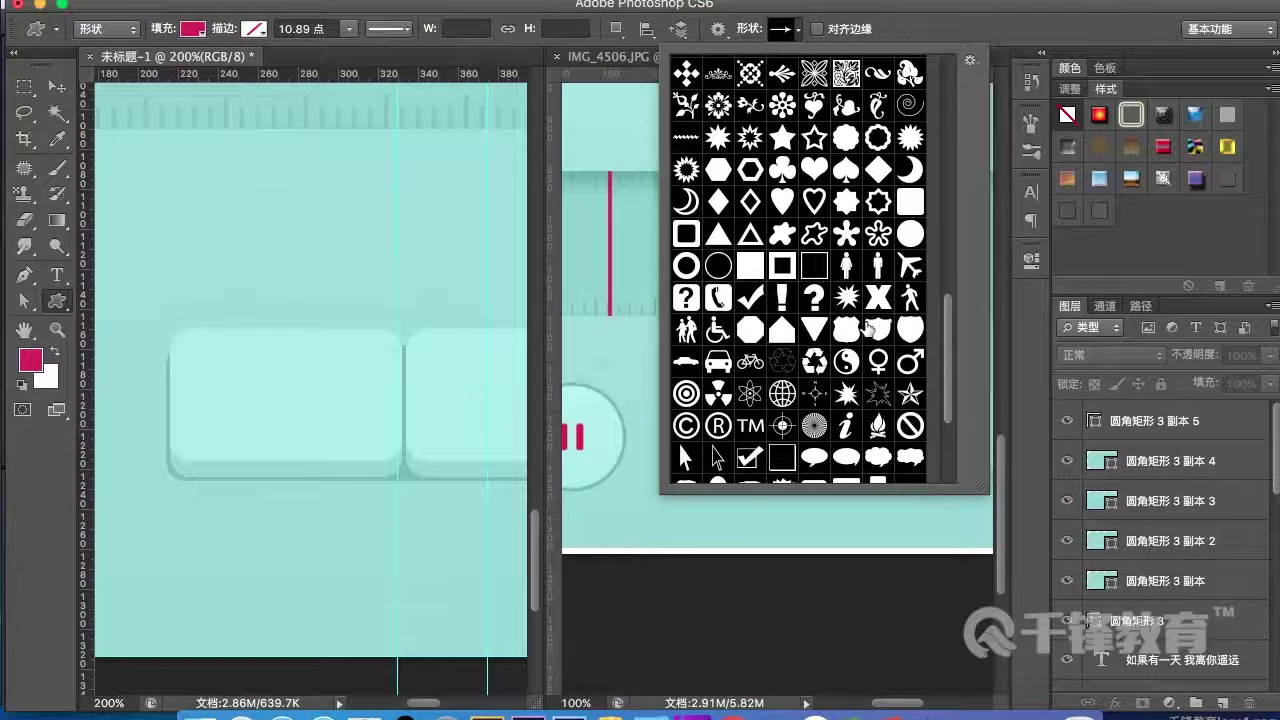
{"action": "scroll", "coordinate": [868, 328], "scroll_direction": "down", "scroll_amount": 4}
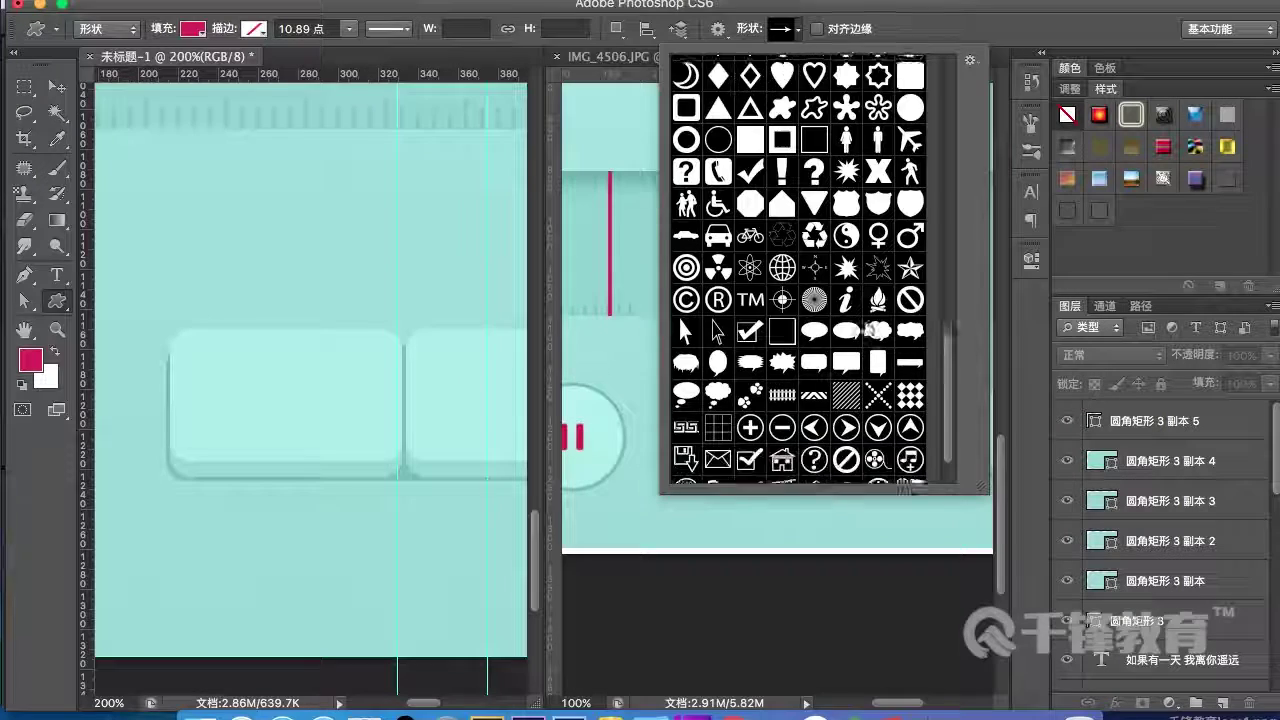
{"action": "scroll", "coordinate": [870, 330], "scroll_direction": "down", "scroll_amount": 2}
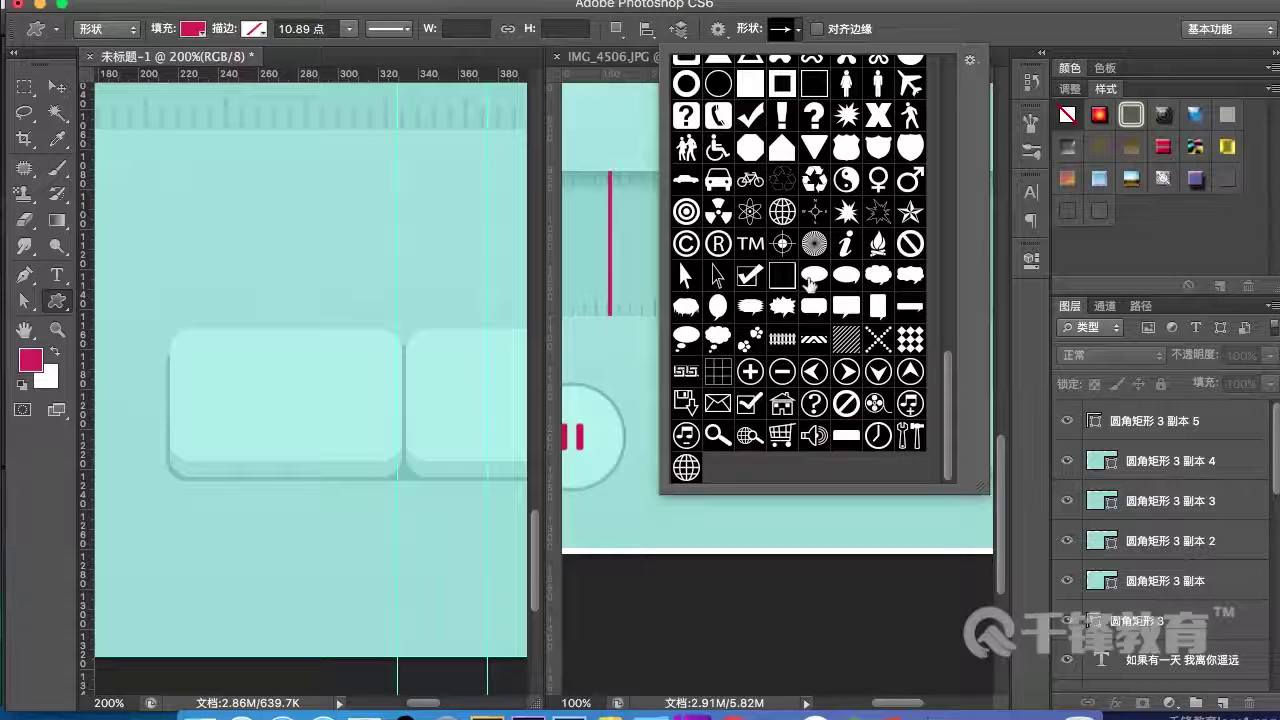
{"action": "scroll", "coordinate": [820, 306], "scroll_direction": "up", "scroll_amount": 4}
{"action": "left_click", "coordinate": [812, 258]}
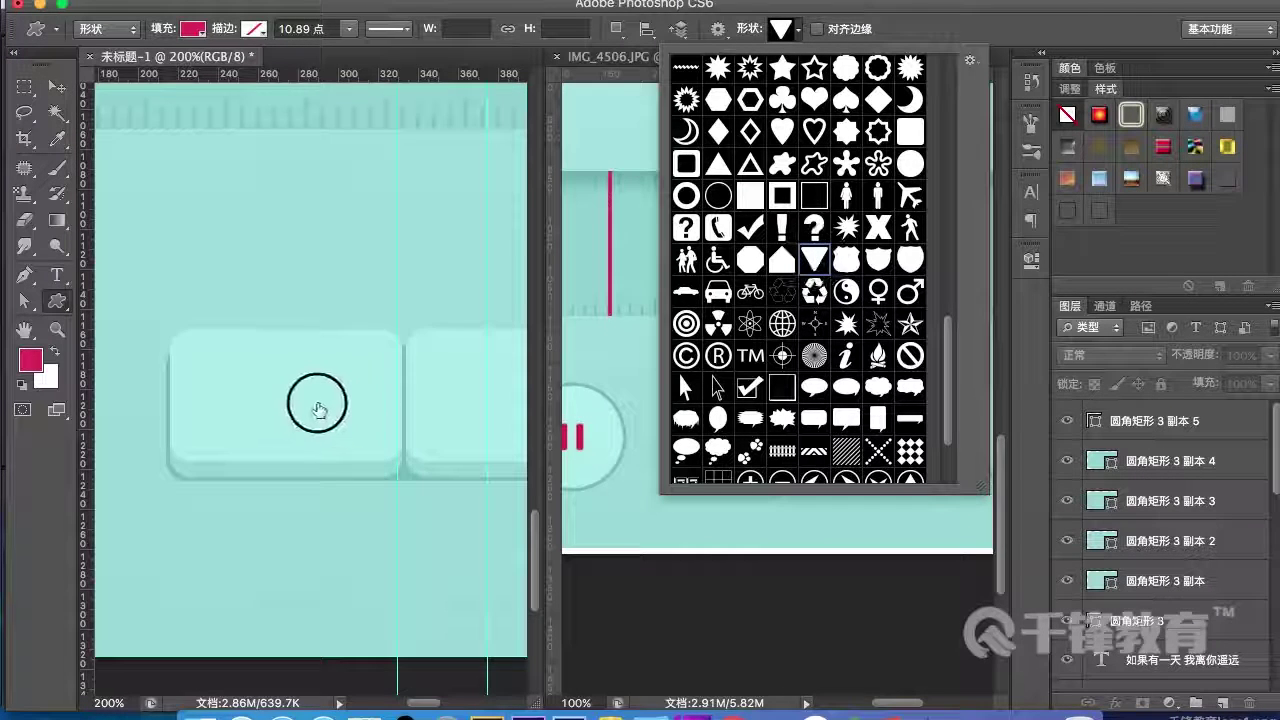
- Draw a triangle about 18 by 20 px on the first button and rotate it by -90° to point right
{"action": "mouse_move", "coordinate": [239, 381]}
{"action": "left_mouse_down"}
{"action": "mouse_move", "coordinate": [278, 417]}
{"action": "mouse_move", "coordinate": [292, 466]}
{"action": "mouse_move", "coordinate": [274, 474]}
{"action": "mouse_move", "coordinate": [205, 425]}
{"action": "mouse_move", "coordinate": [237, 347]}
{"action": "left_mouse_up"}
{"action": "key", "text": "ctrl+t"}
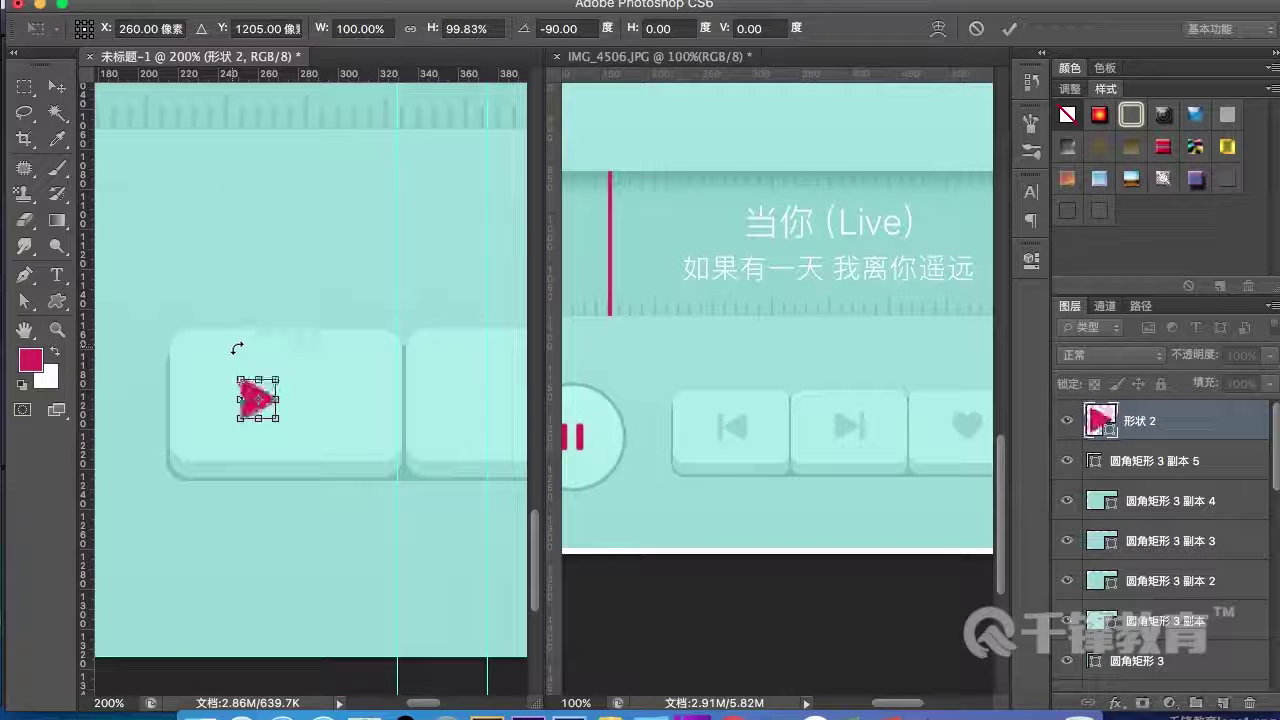
{"action": "key", "text": "Return"}
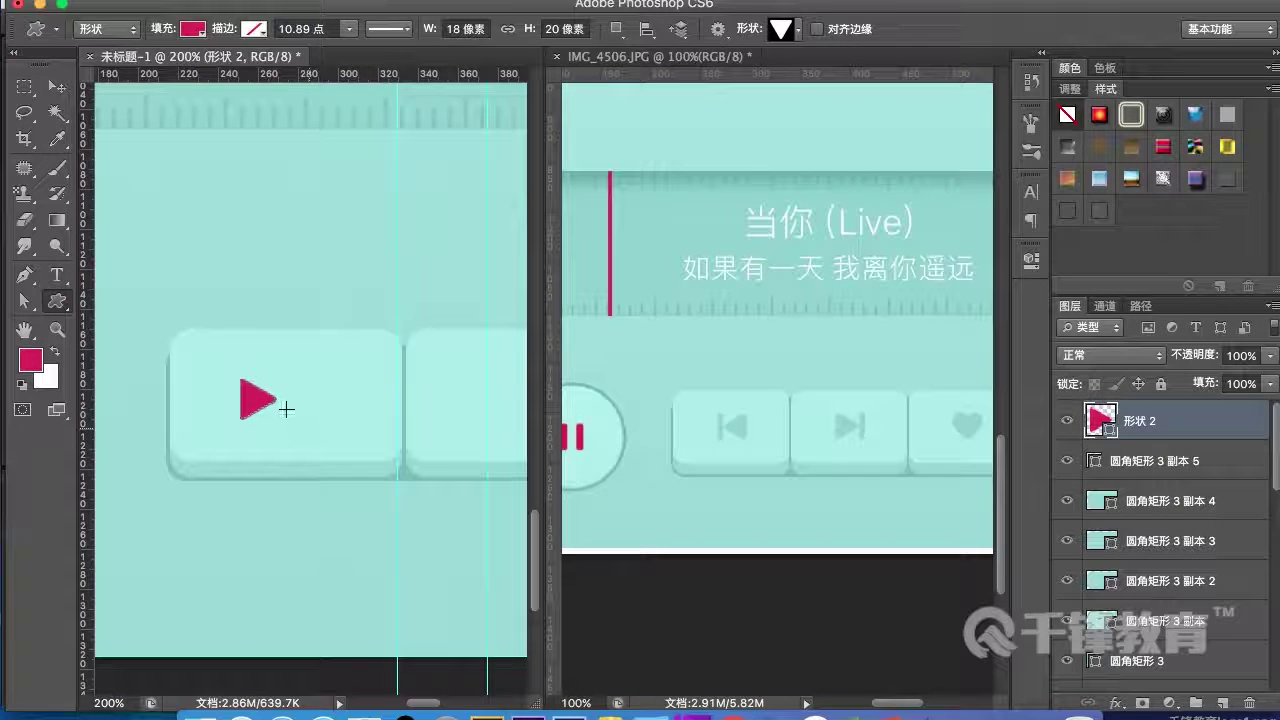
- Rotate the triangle by 180° to point left and shift it about 20 px to the right on the button
{"action": "key", "text": "v"}
{"action": "key", "text": "ctrl+t"}
{"action": "left_click_drag", "start_coordinate": [343, 400], "coordinate": [155, 374]}
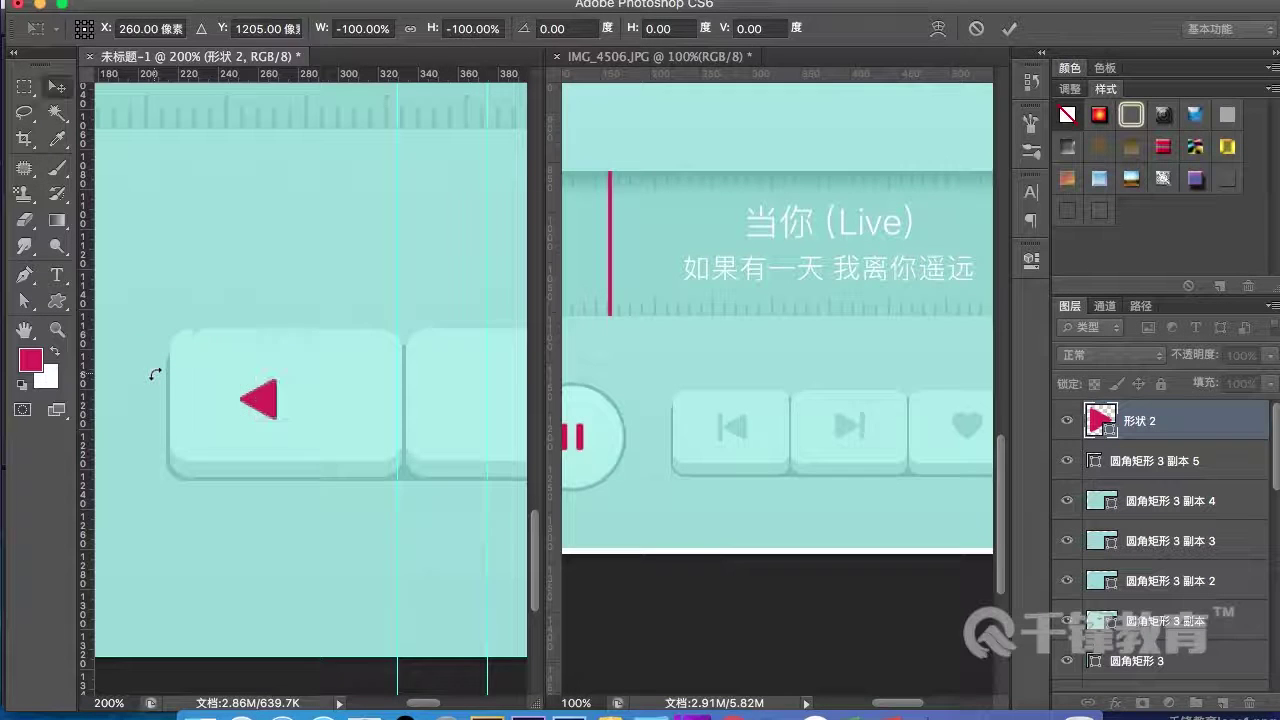
{"action": "key", "text": "Return"}
{"action": "key", "text": "shift+Right"}
{"action": "key", "text": "shift+Right"}
{"action": "key", "text": "shift+Right"}
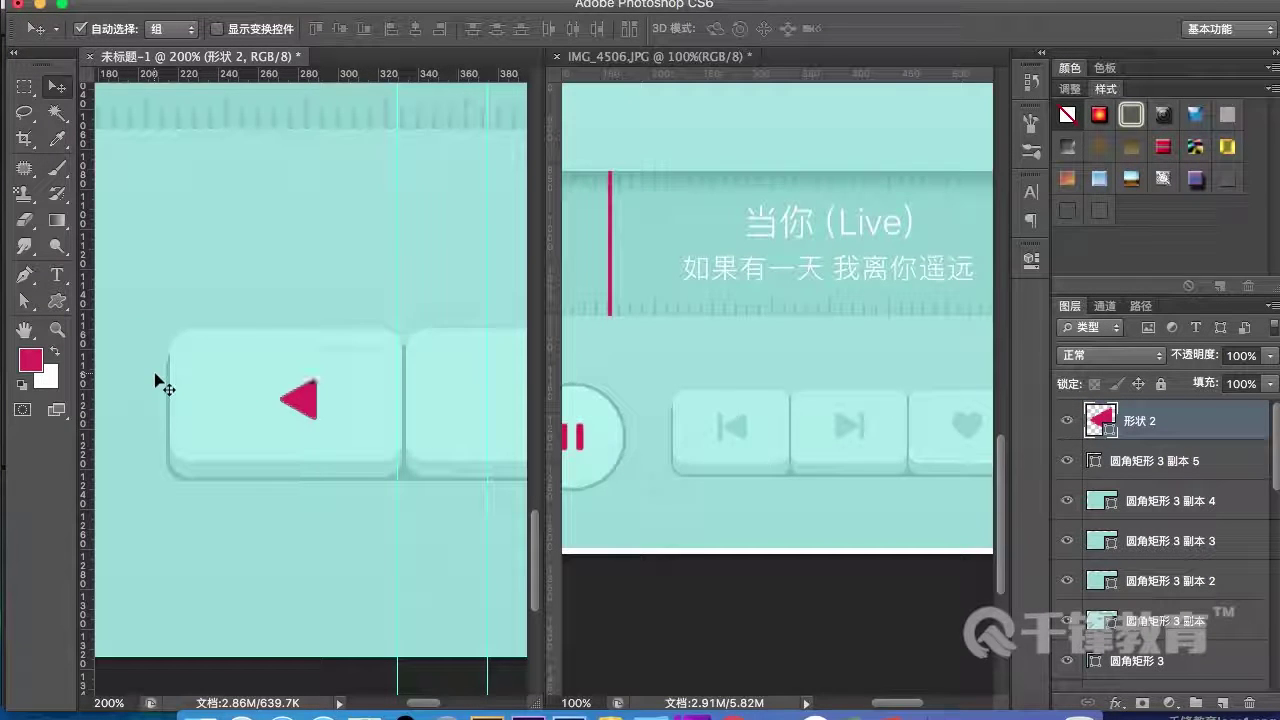
- Draw a short vertical line with the Pen tool just left of the triangle on the first button
{"action": "left_click", "coordinate": [63, 307]}
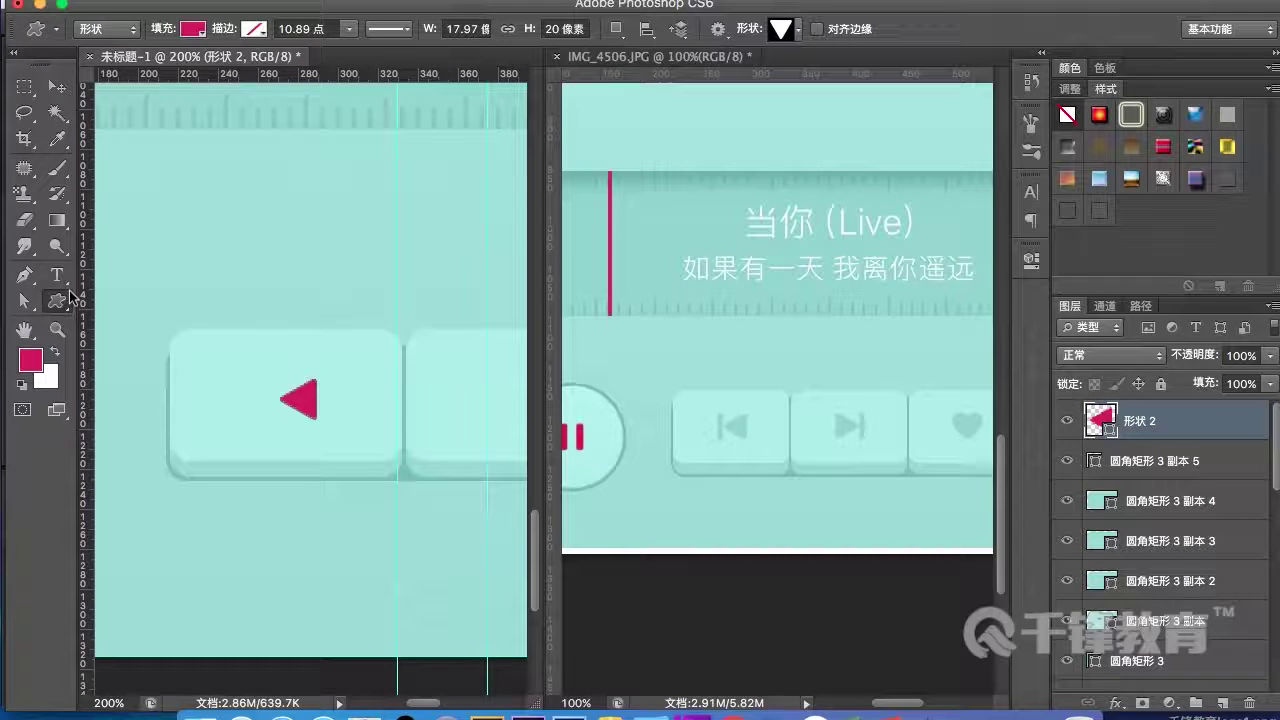
{"action": "left_click", "coordinate": [50, 302]}
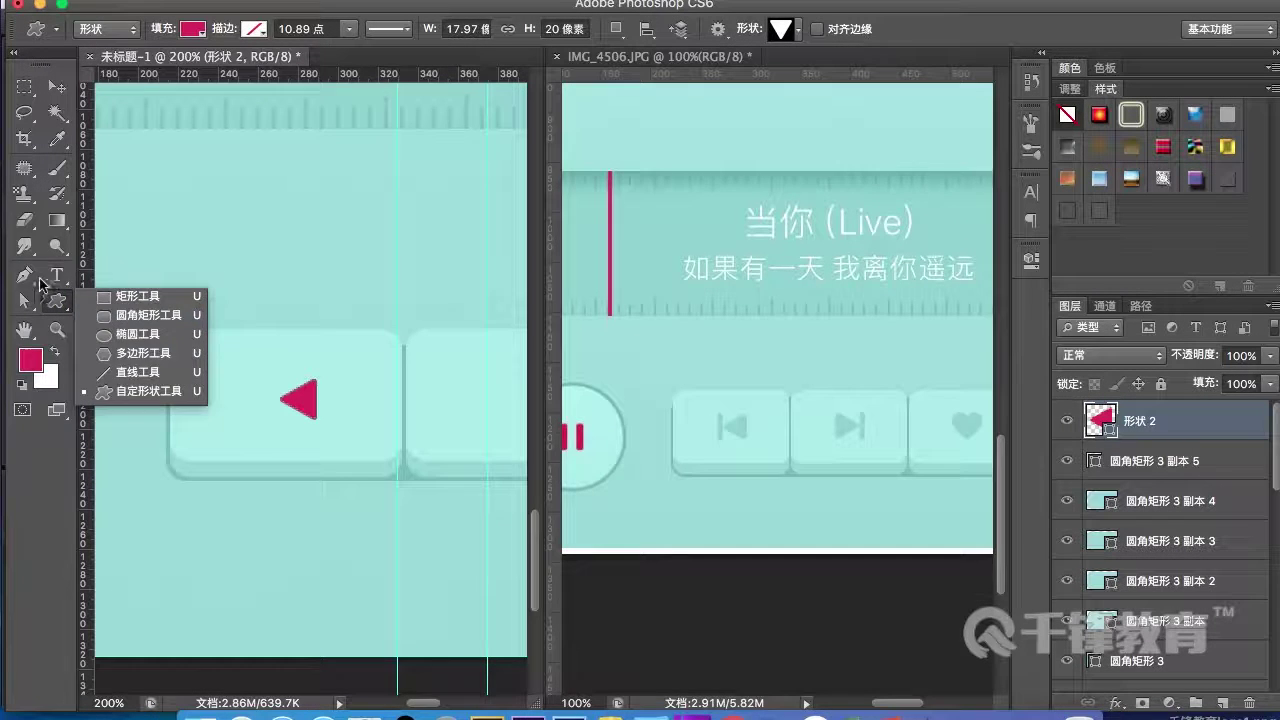
{"action": "left_click", "coordinate": [42, 284]}
{"action": "left_click", "coordinate": [24, 275]}
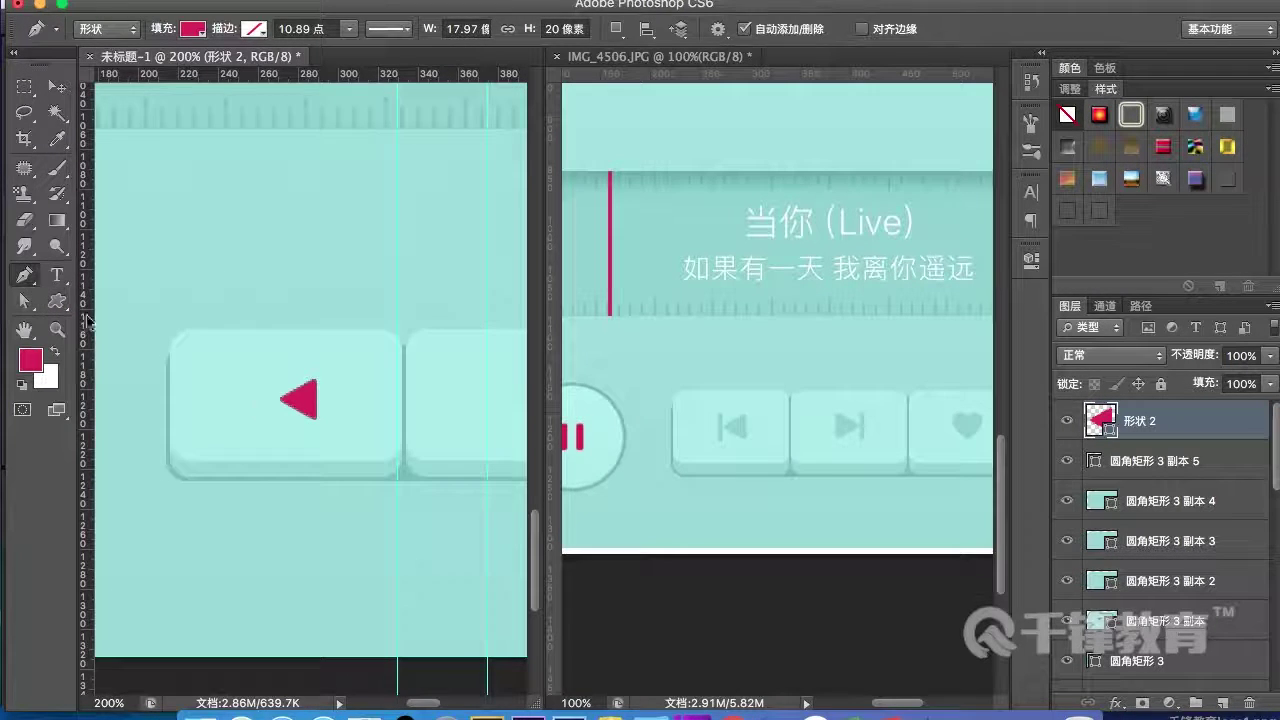
{"action": "left_click", "coordinate": [266, 379]}
{"action": "left_click", "coordinate": [266, 412]}
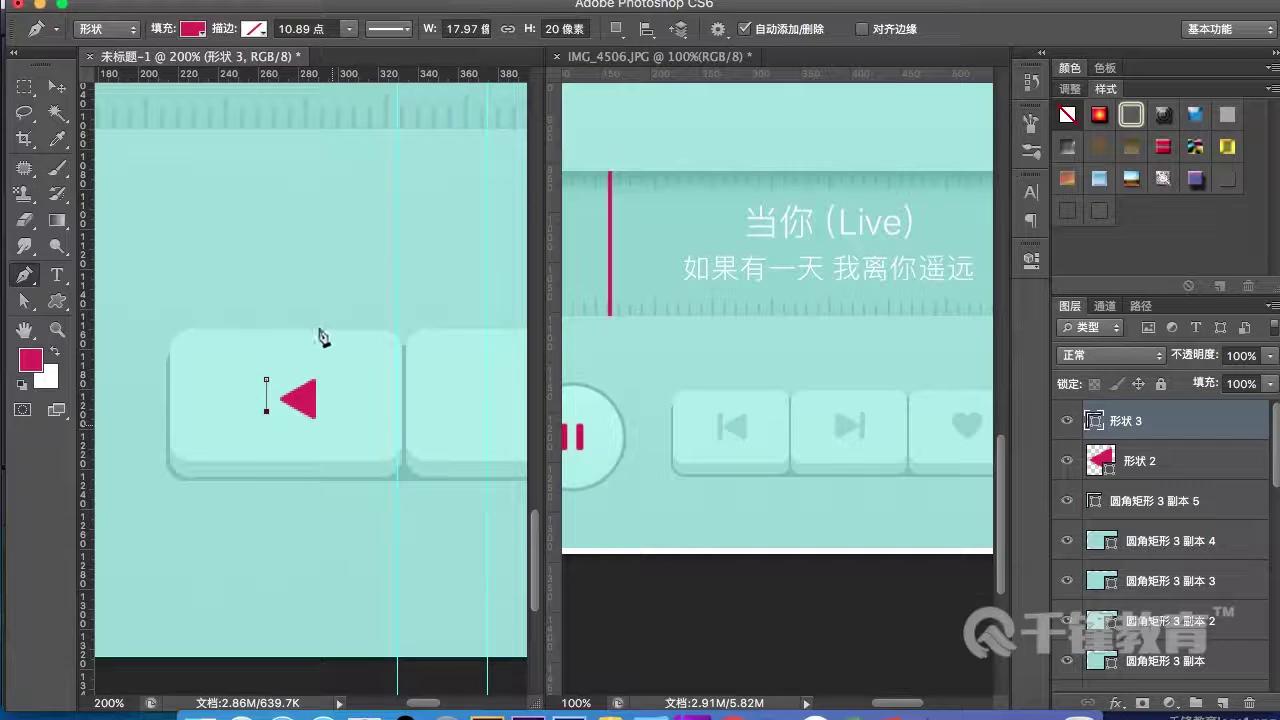
- Remove the line's fill and set its stroke color to #91d1d1, sampled from the previous-track icon in the reference image
{"action": "scroll", "coordinate": [314, 337], "scroll_direction": "up", "scroll_amount": 3}
{"action": "left_click", "coordinate": [190, 29]}
{"action": "left_click", "coordinate": [108, 67]}
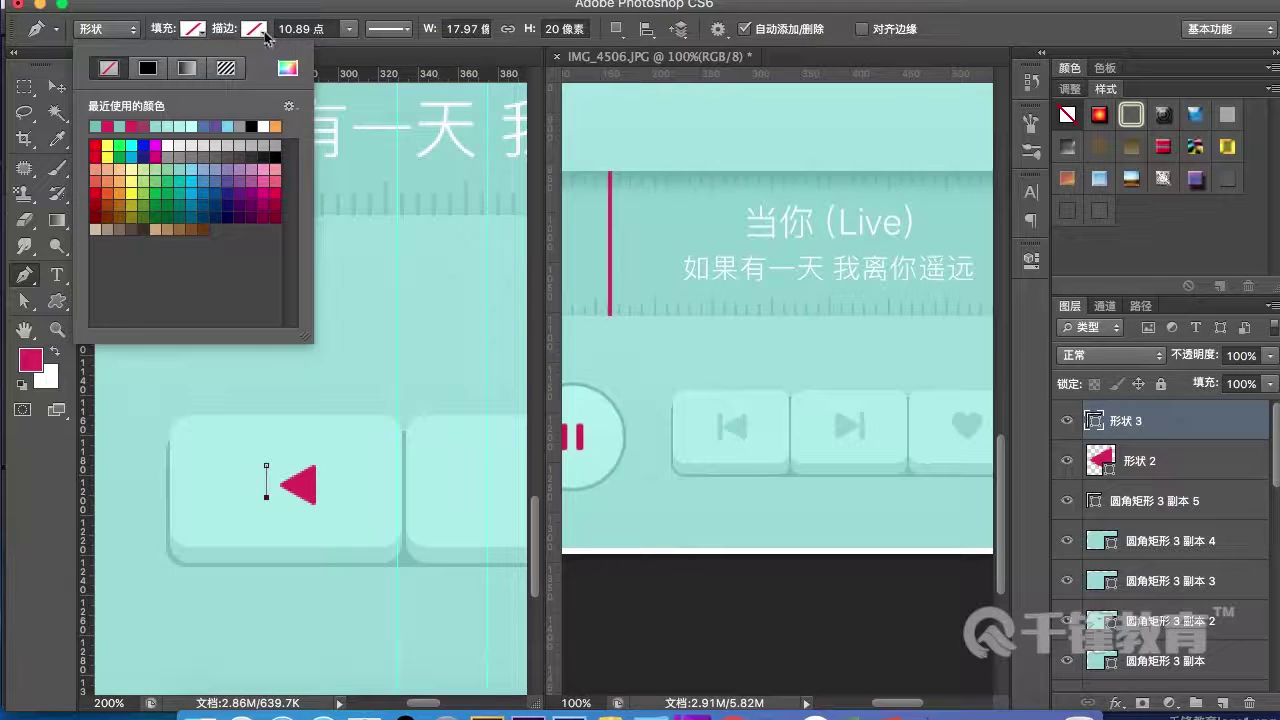
{"action": "left_click", "coordinate": [254, 29]}
{"action": "left_click", "coordinate": [210, 68]}
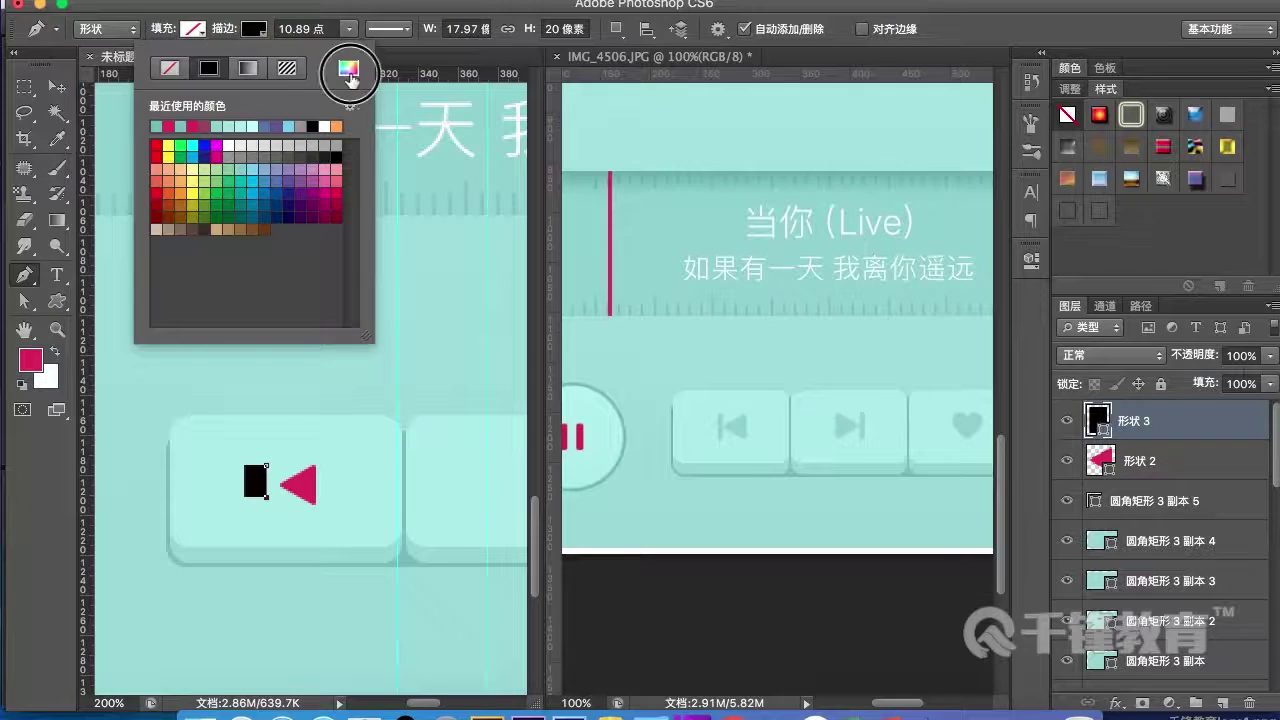
{"action": "left_click", "coordinate": [348, 67]}
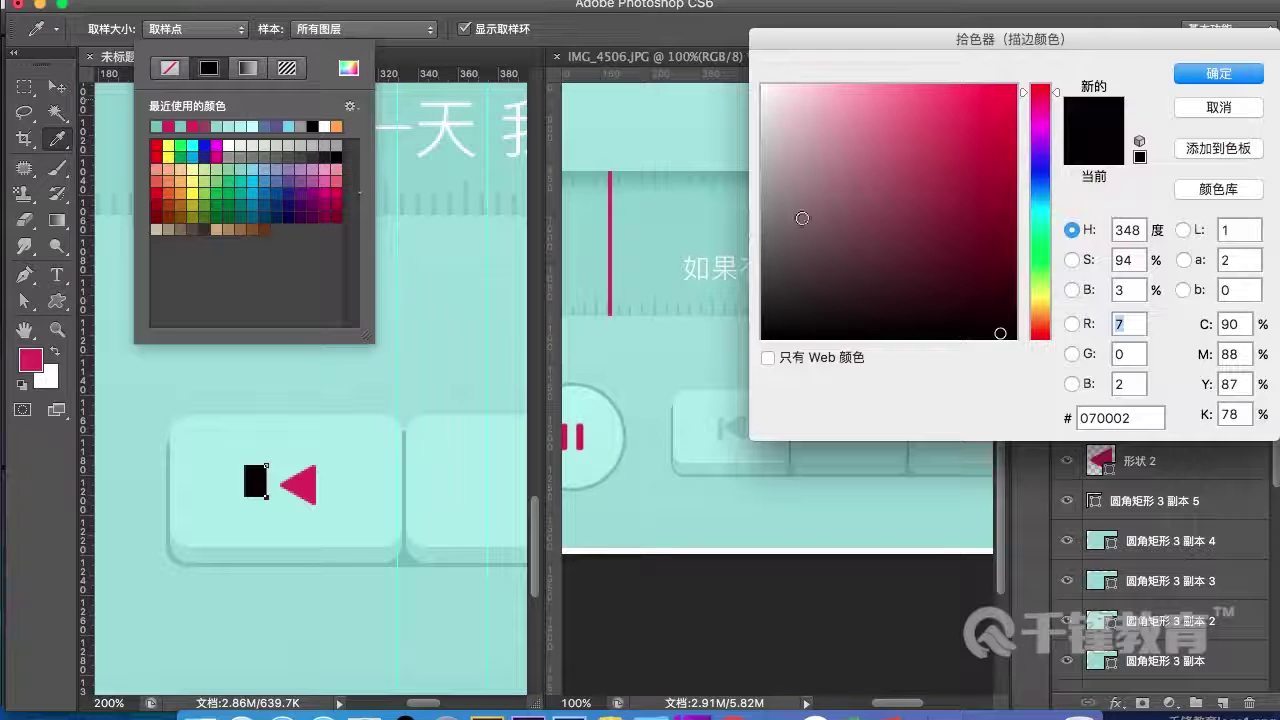
{"action": "left_click", "coordinate": [314, 480]}
{"action": "left_click", "coordinate": [734, 423]}
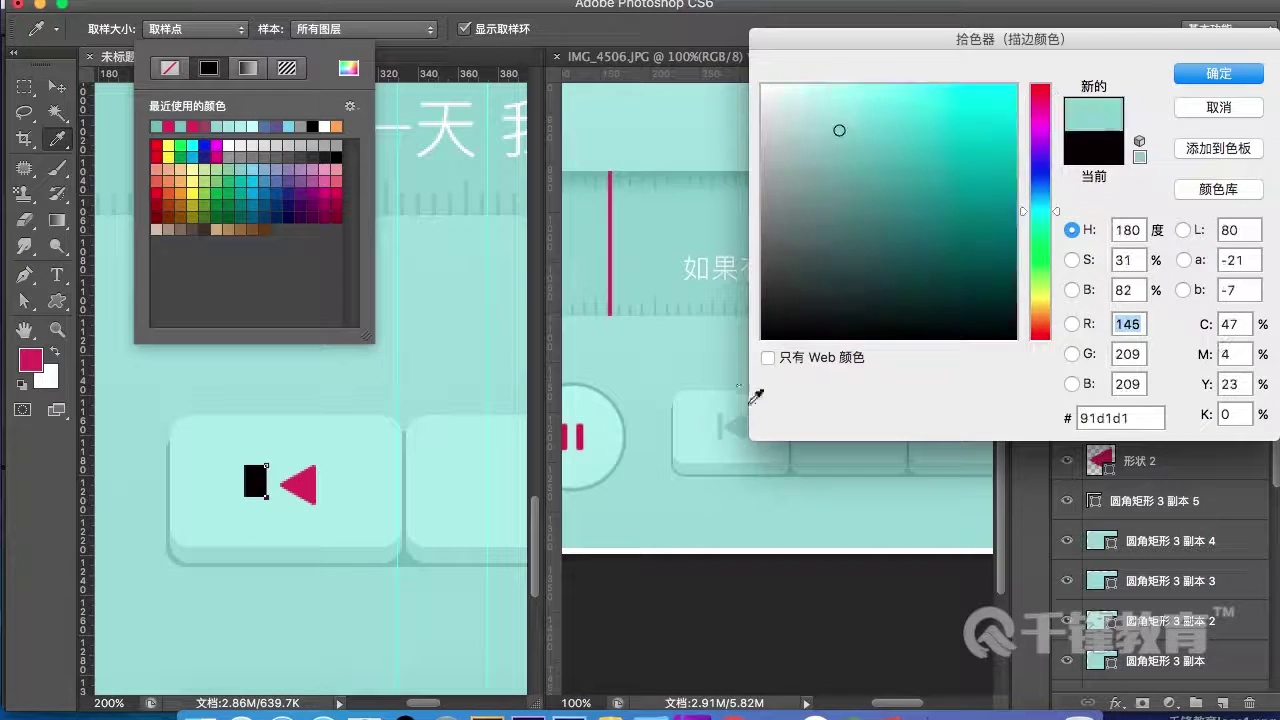
{"action": "left_click", "coordinate": [1216, 73]}
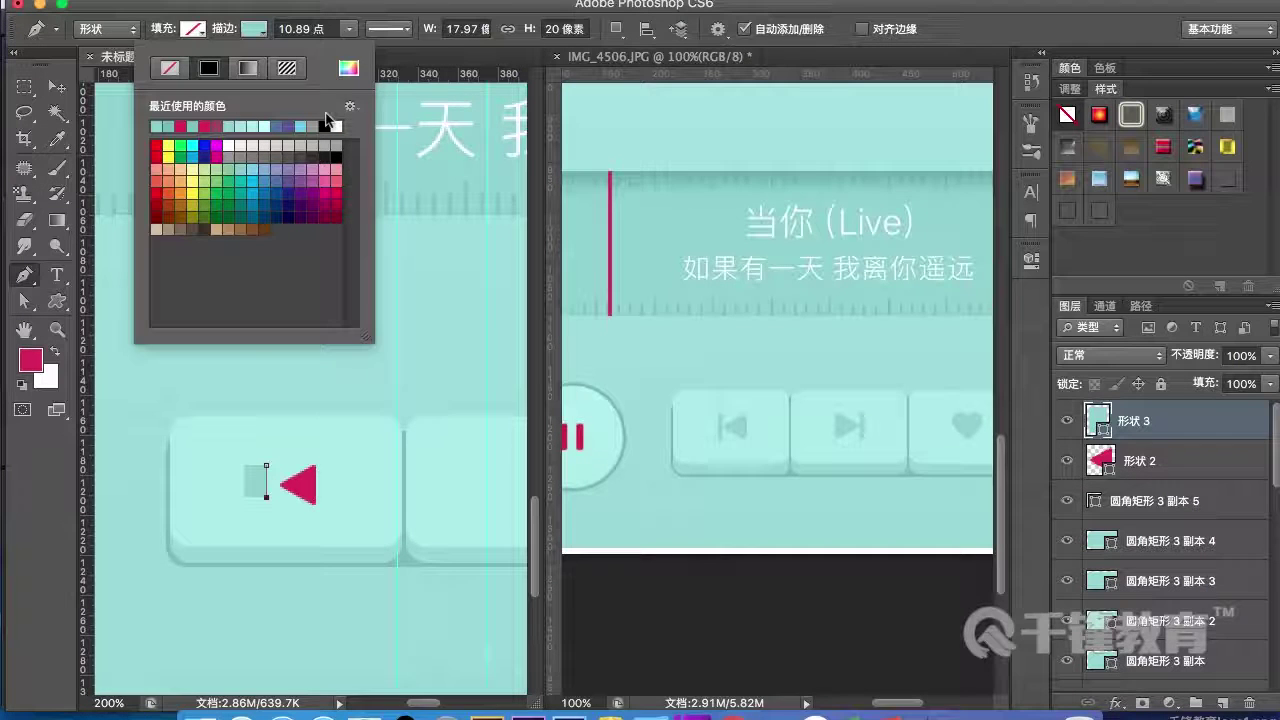
- Set the vertical line's stroke width to 3 pt and give it round end caps
{"action": "left_click", "coordinate": [290, 32]}
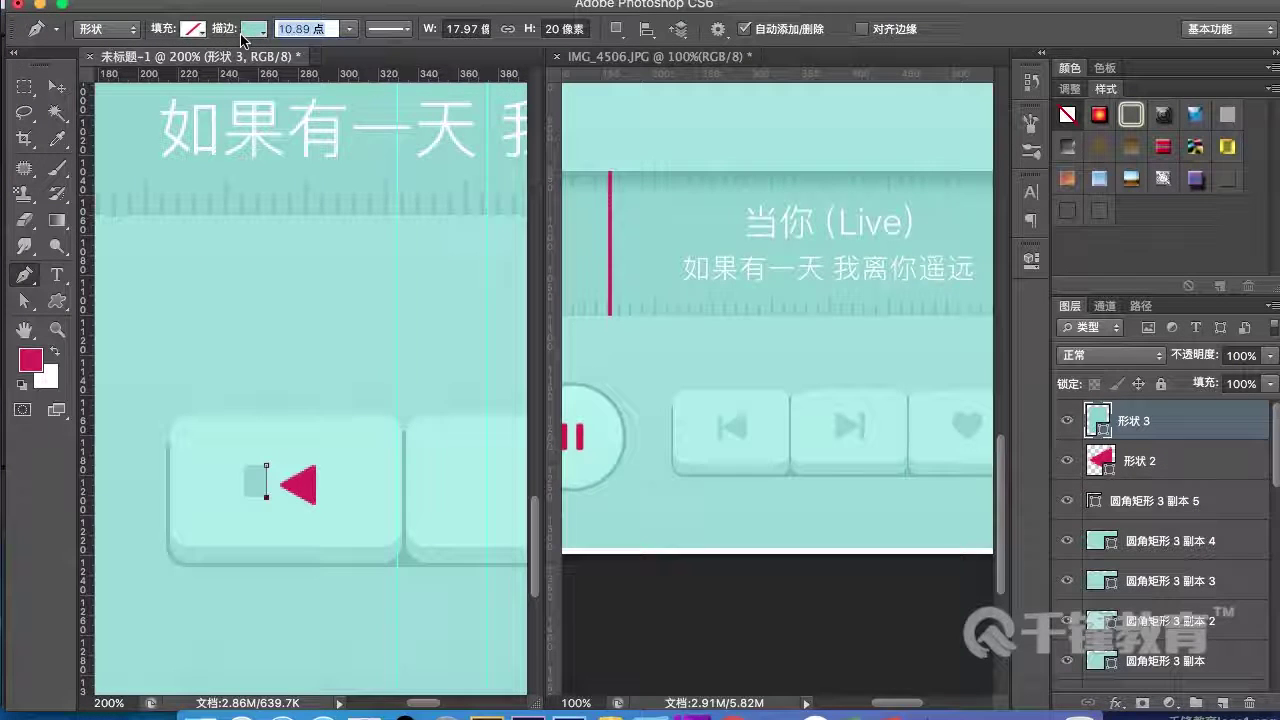
{"action": "type", "text": "3"}
{"action": "key", "text": "Return"}
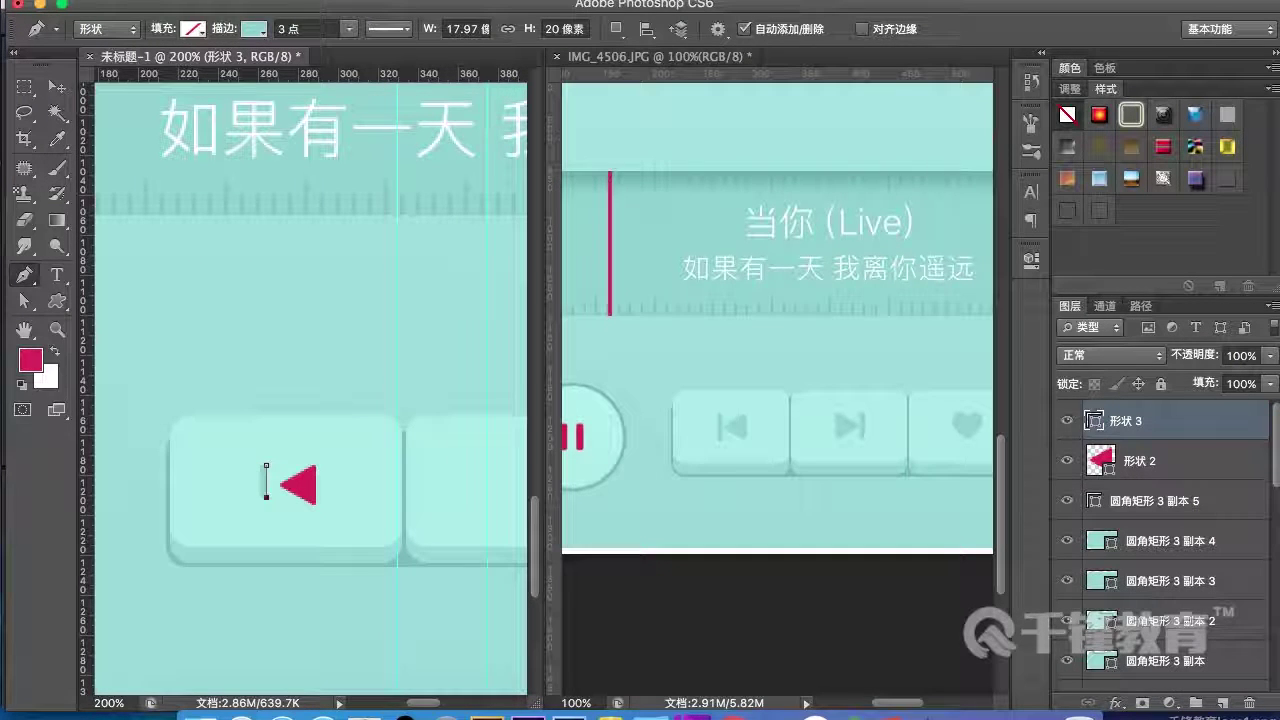
{"action": "left_click", "coordinate": [390, 28]}
{"action": "left_click", "coordinate": [375, 237]}
{"action": "left_click", "coordinate": [380, 254]}
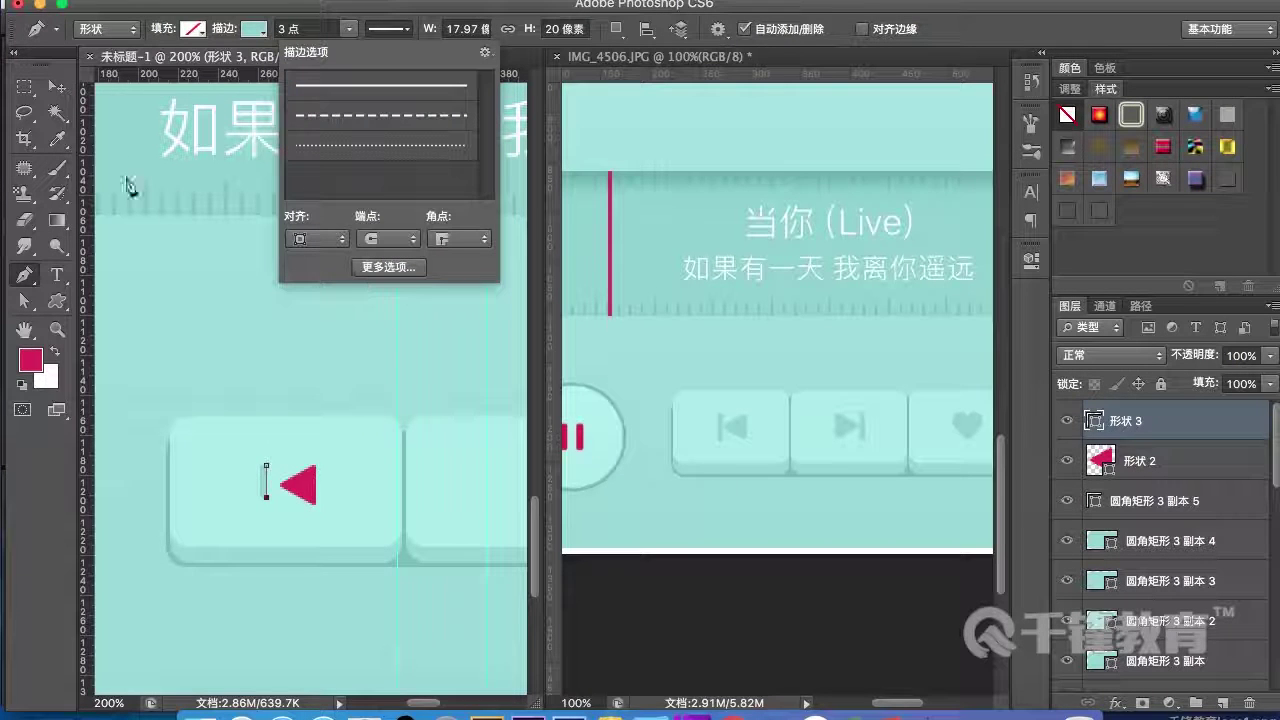
- Lengthen the vertical line on the first button by pulling its lower endpoint down to about the triangle's lower corner
{"action": "key", "text": "a"}
{"action": "left_click_drag", "start_coordinate": [266, 497], "coordinate": [266, 507]}
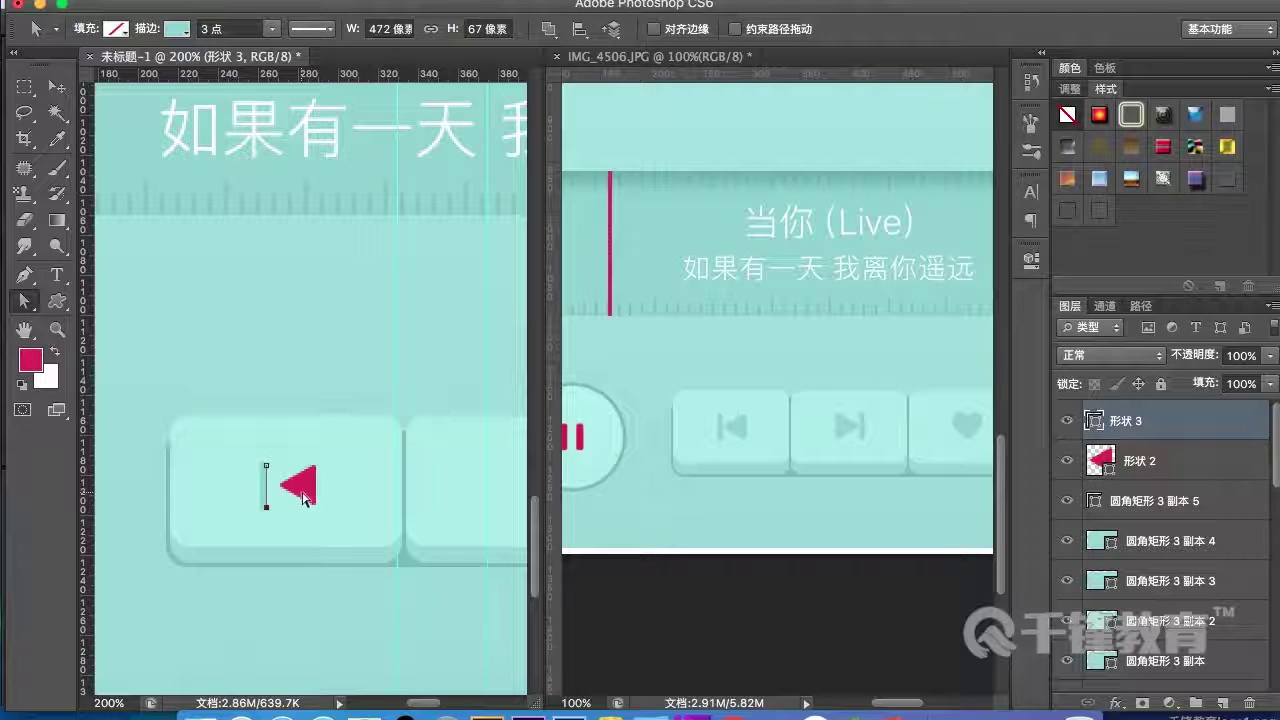
{"action": "key", "text": "super+plus"}
{"action": "key", "text": "super+plus"}
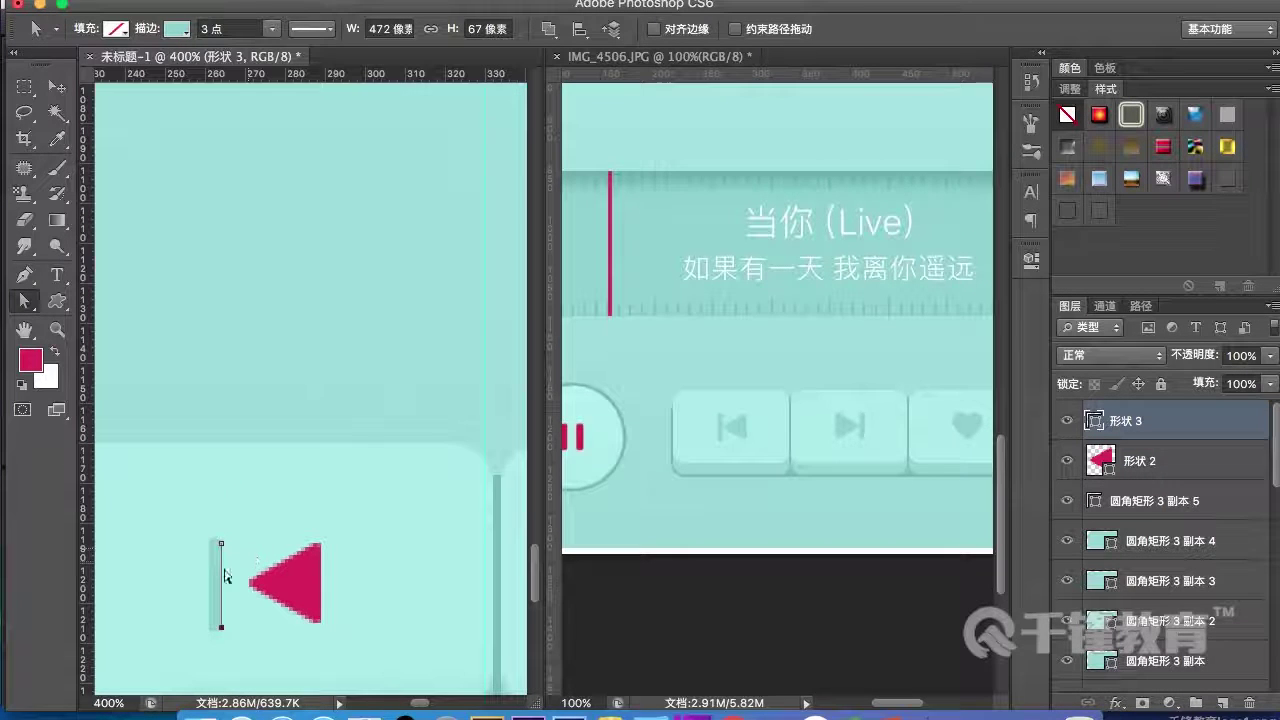
{"action": "left_click_drag", "start_coordinate": [226, 576], "coordinate": [257, 483]}
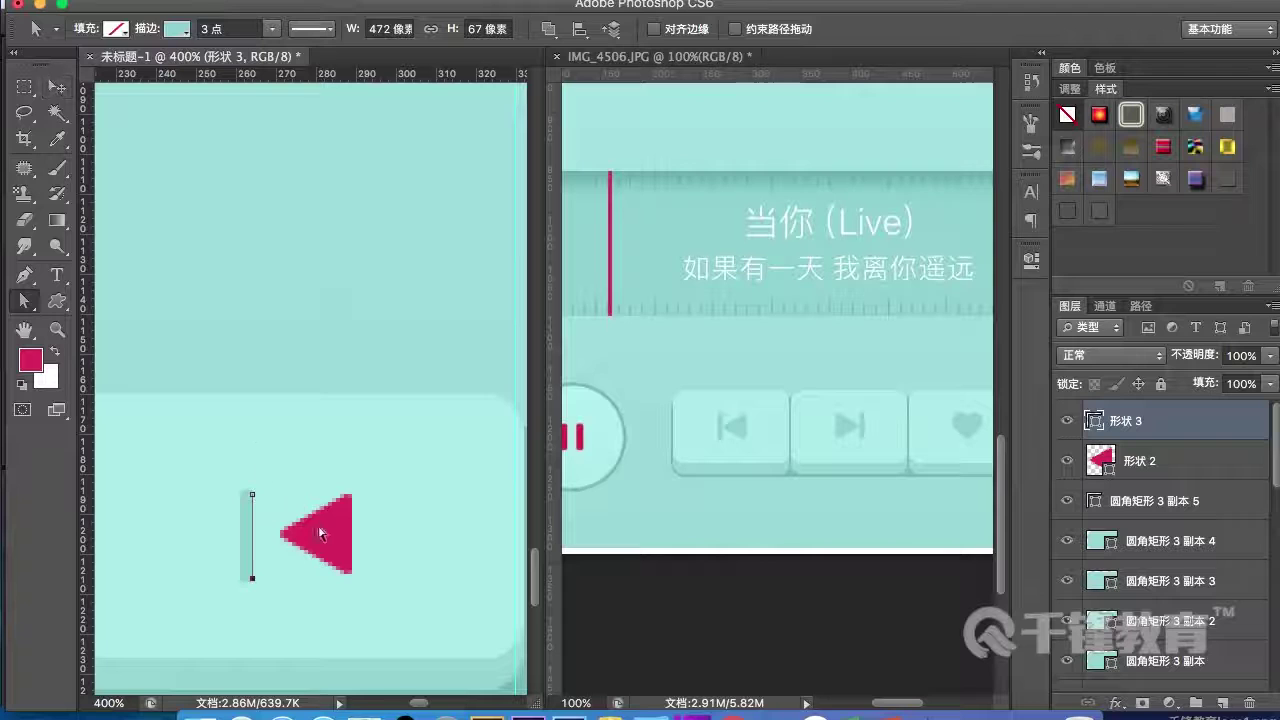
- Recolor the triangle's fill to #91d1d1, sampled from the vertical line beside it
{"action": "key", "text": "v"}
{"action": "left_click", "coordinate": [336, 543]}
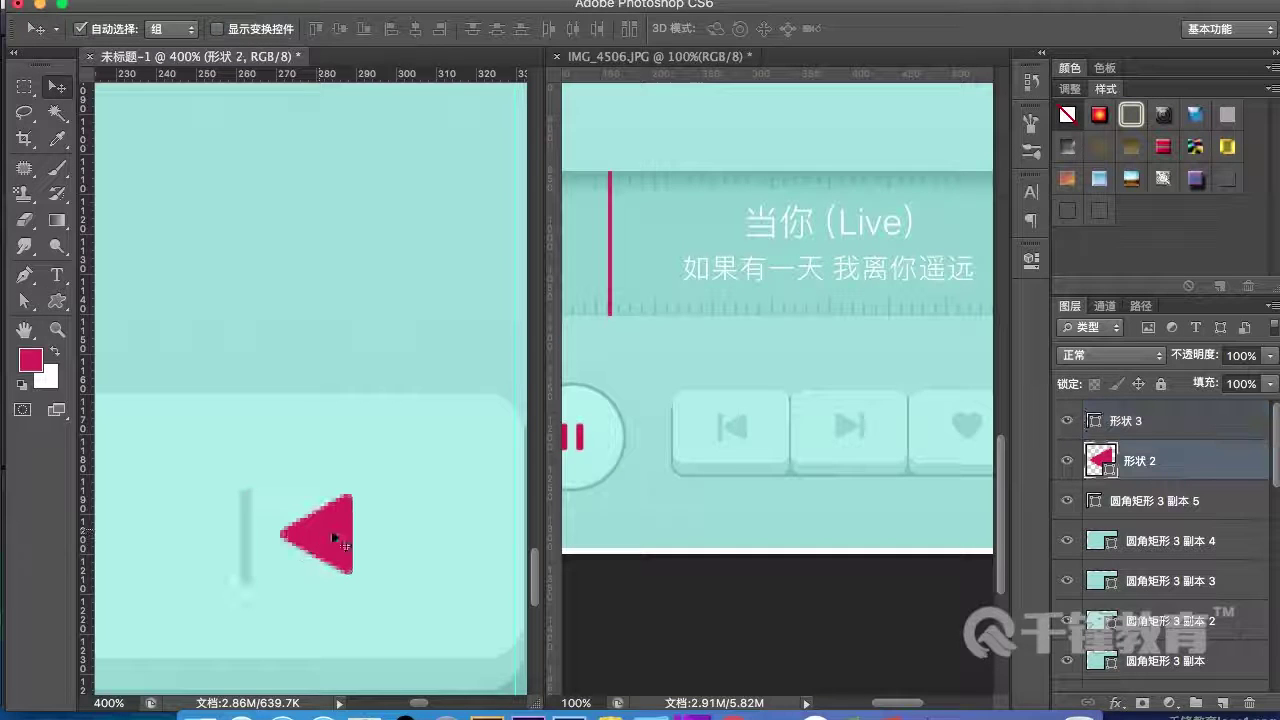
{"action": "double_click", "coordinate": [1101, 460]}
{"action": "left_click", "coordinate": [243, 530]}
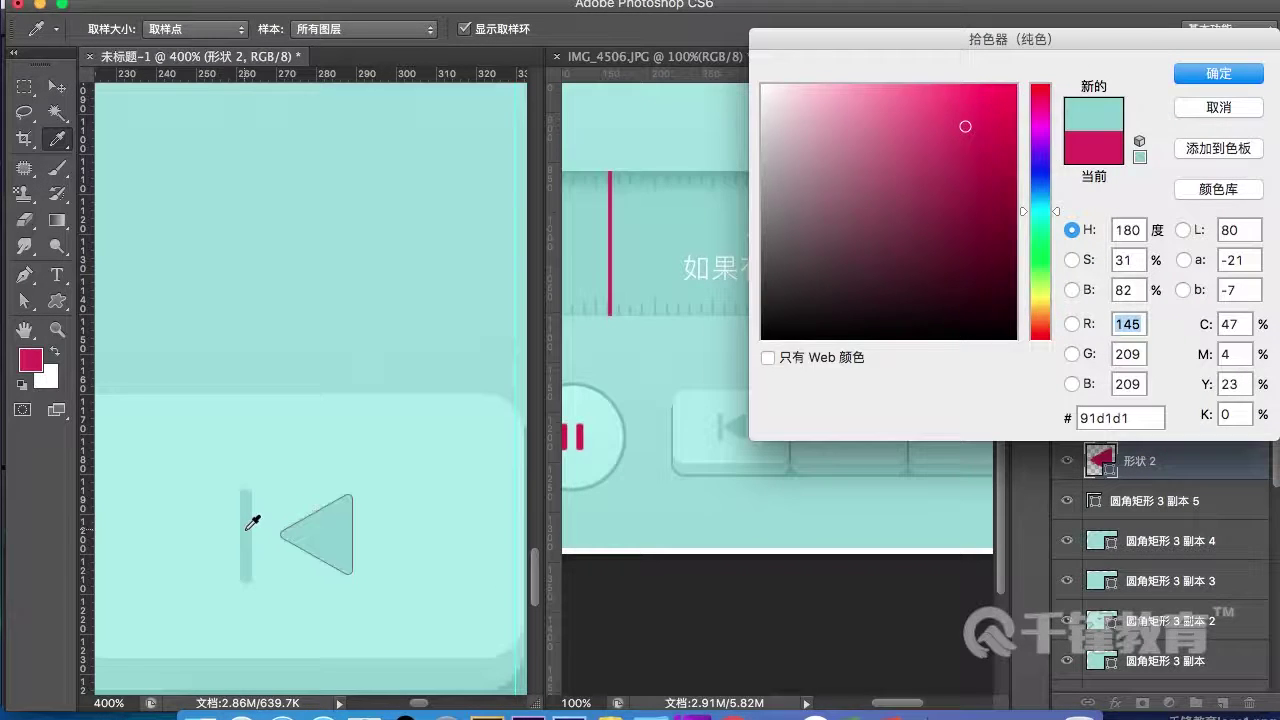
{"action": "key", "text": "Return"}
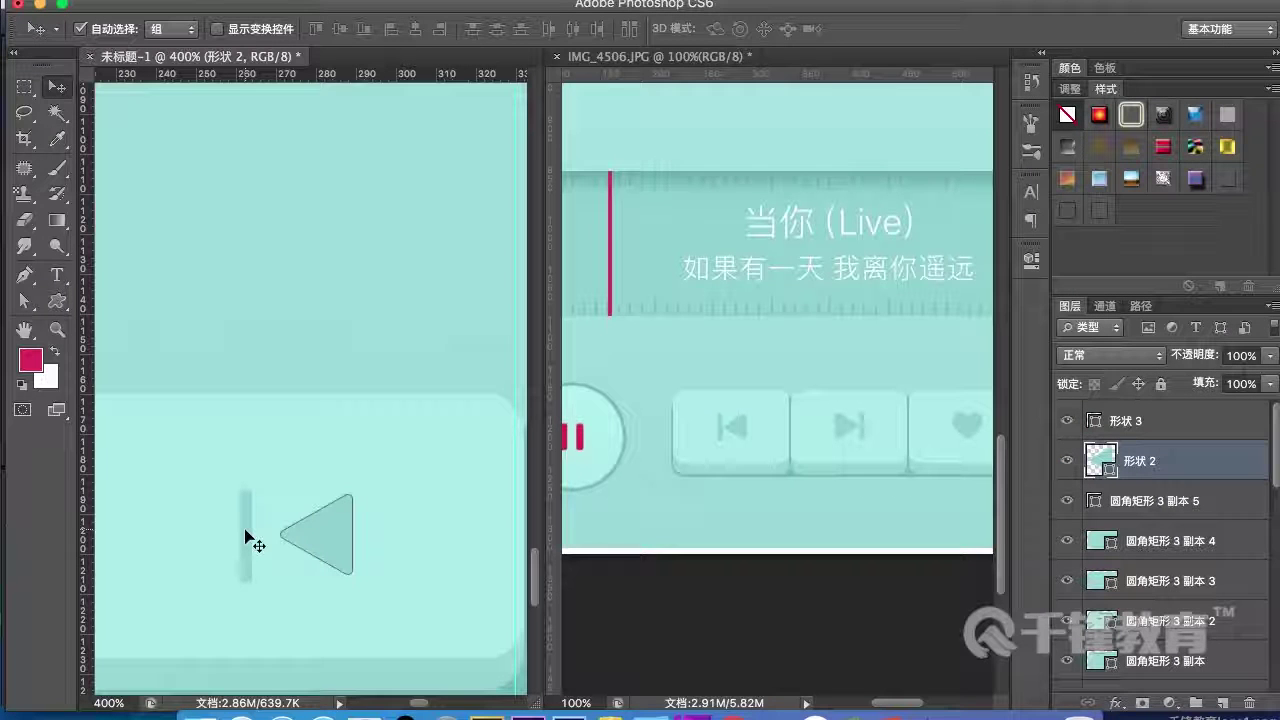
- Nudge the triangle about 7 px to the left so its tip meets the vertical line
{"action": "key", "text": "Left"}
{"action": "key", "text": "Left"}
{"action": "key", "text": "Left"}
{"action": "key", "text": "Left"}
{"action": "key", "text": "Left"}
{"action": "key", "text": "Left"}
{"action": "key", "text": "Left"}
{"action": "key", "text": "Left"}
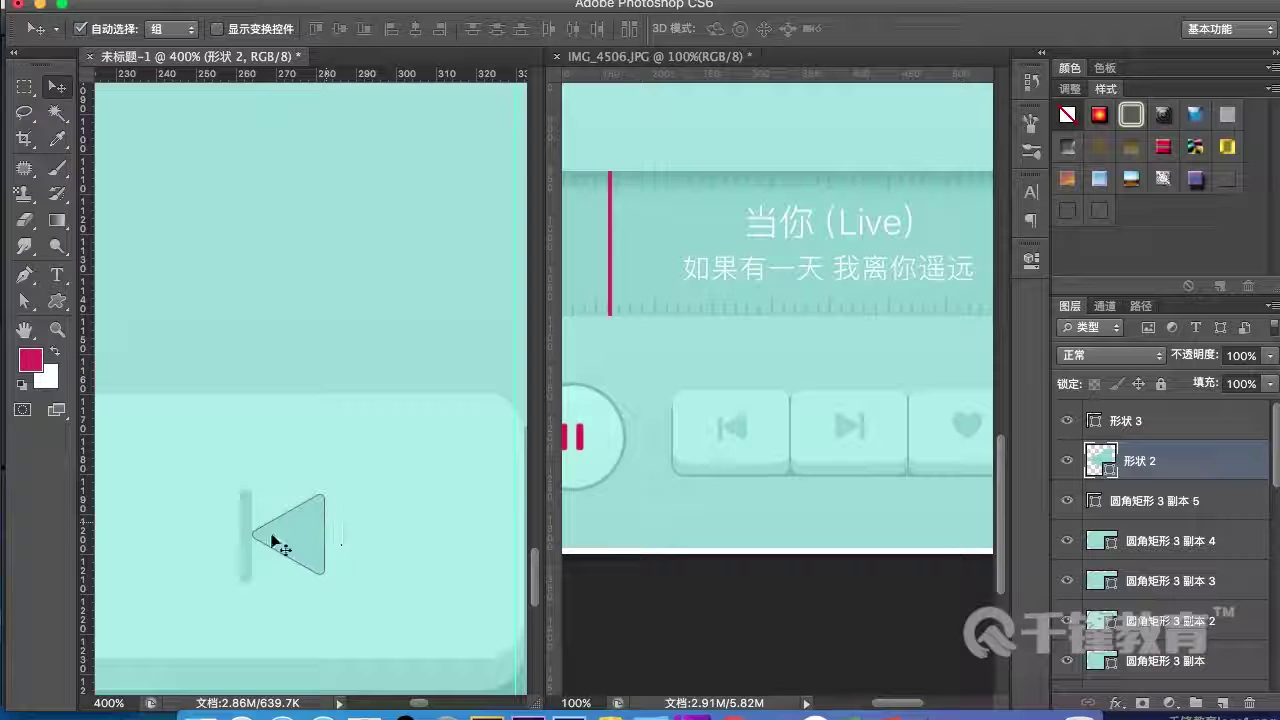
{"action": "left_click", "coordinate": [252, 535]}
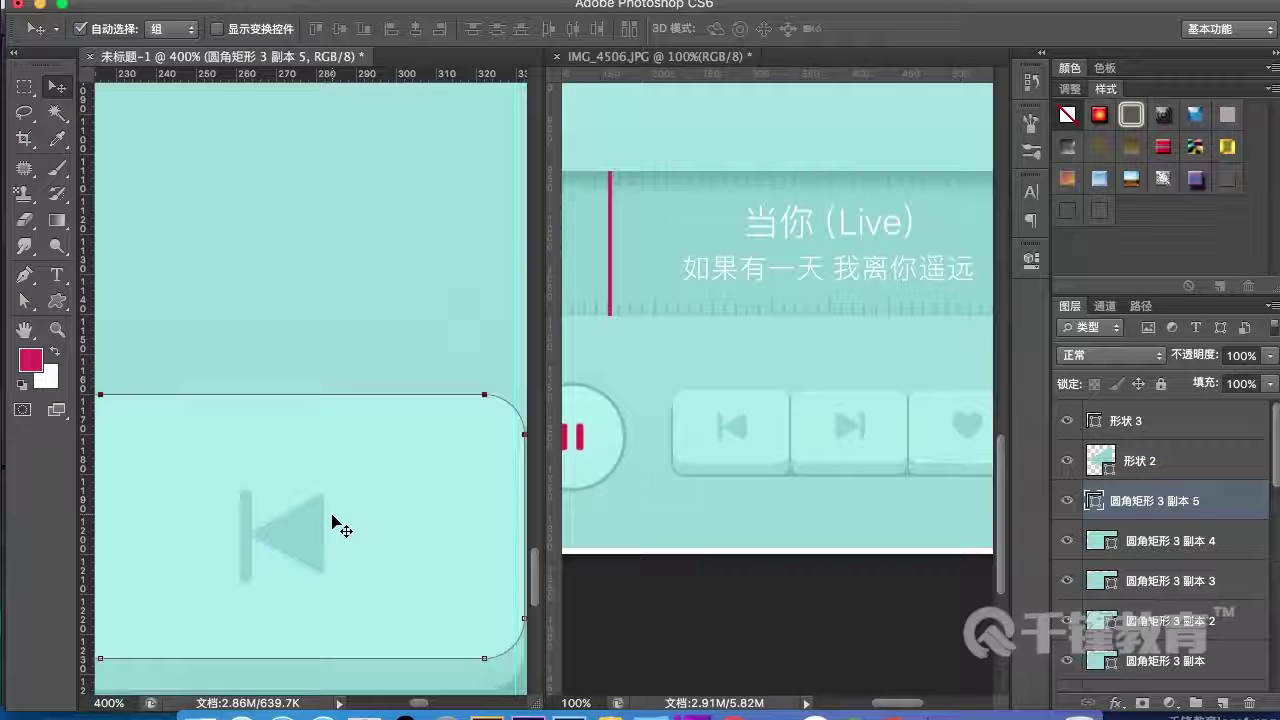
- Group the triangle layer 形状 2 and the line layer 形状 3 into one icon group
{"action": "left_click", "coordinate": [1132, 468]}
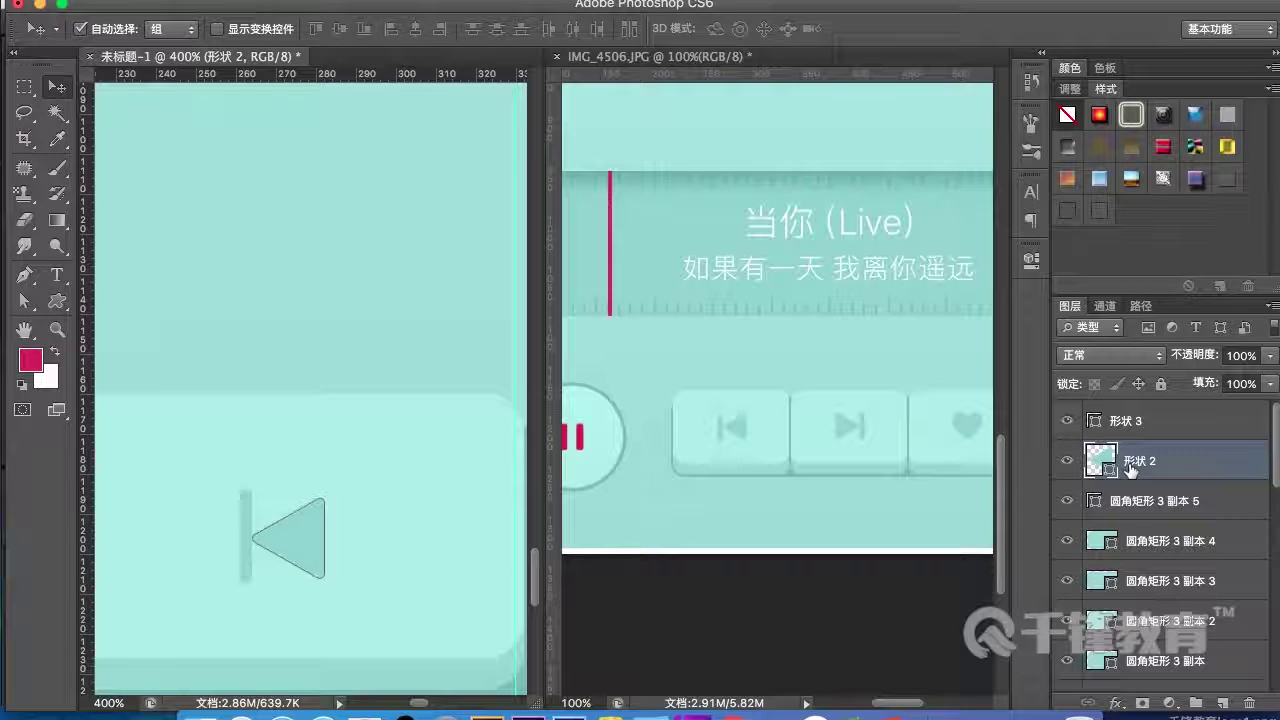
{"action": "left_click", "coordinate": [1126, 436], "text": "shift"}
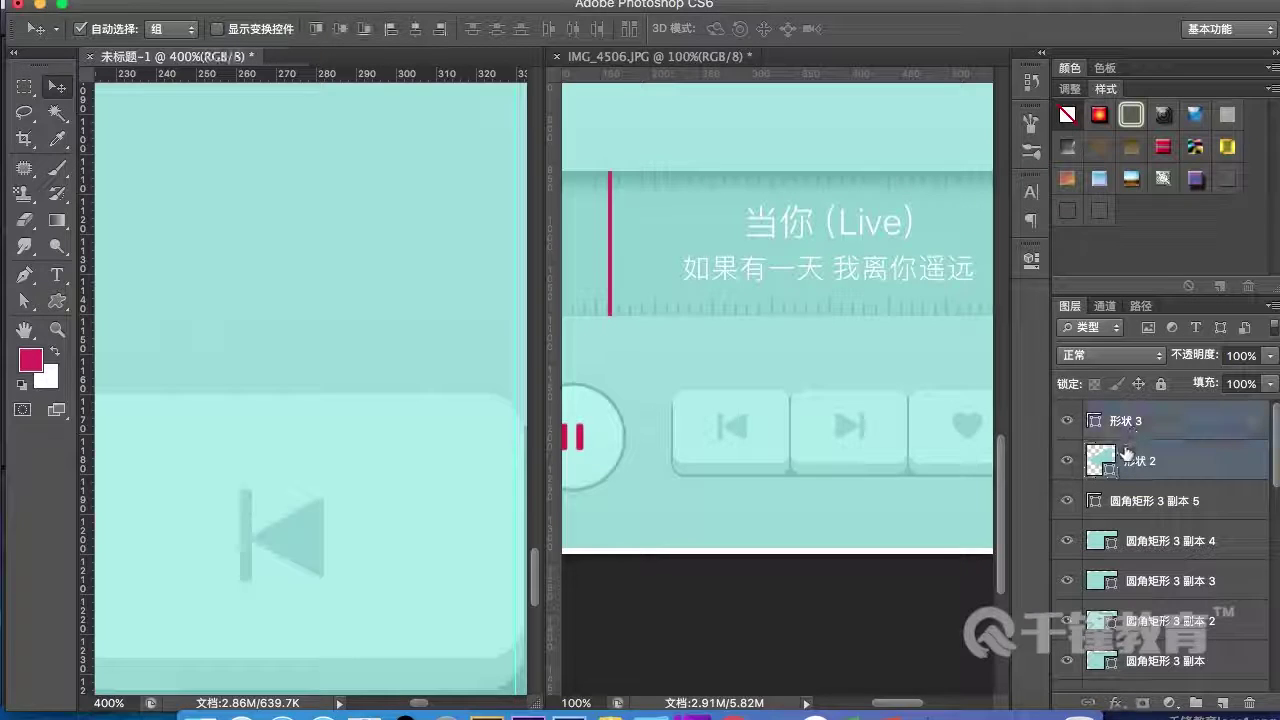
{"action": "key", "text": "super+g"}
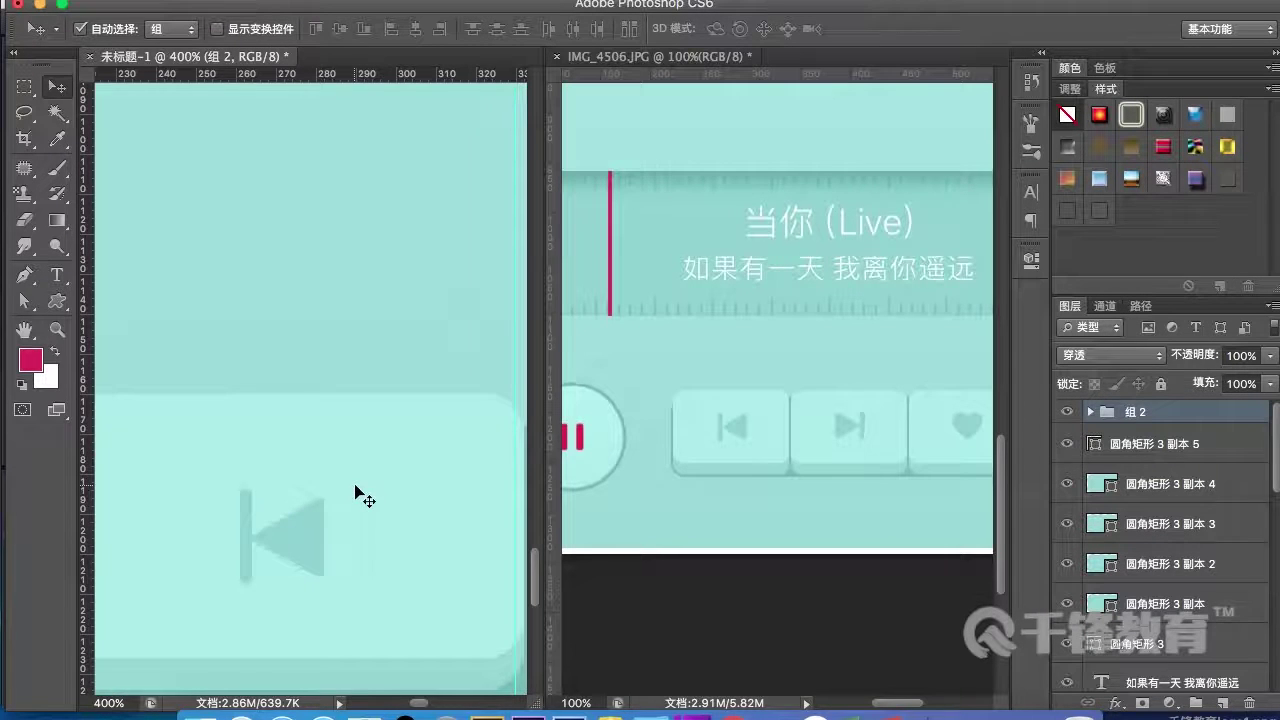
- Adjust both endpoints of the vertical line inside the icon group so its height matches the triangle
{"action": "key", "text": "super+minus"}
{"action": "key", "text": "super+minus"}
{"action": "key", "text": "super+minus"}
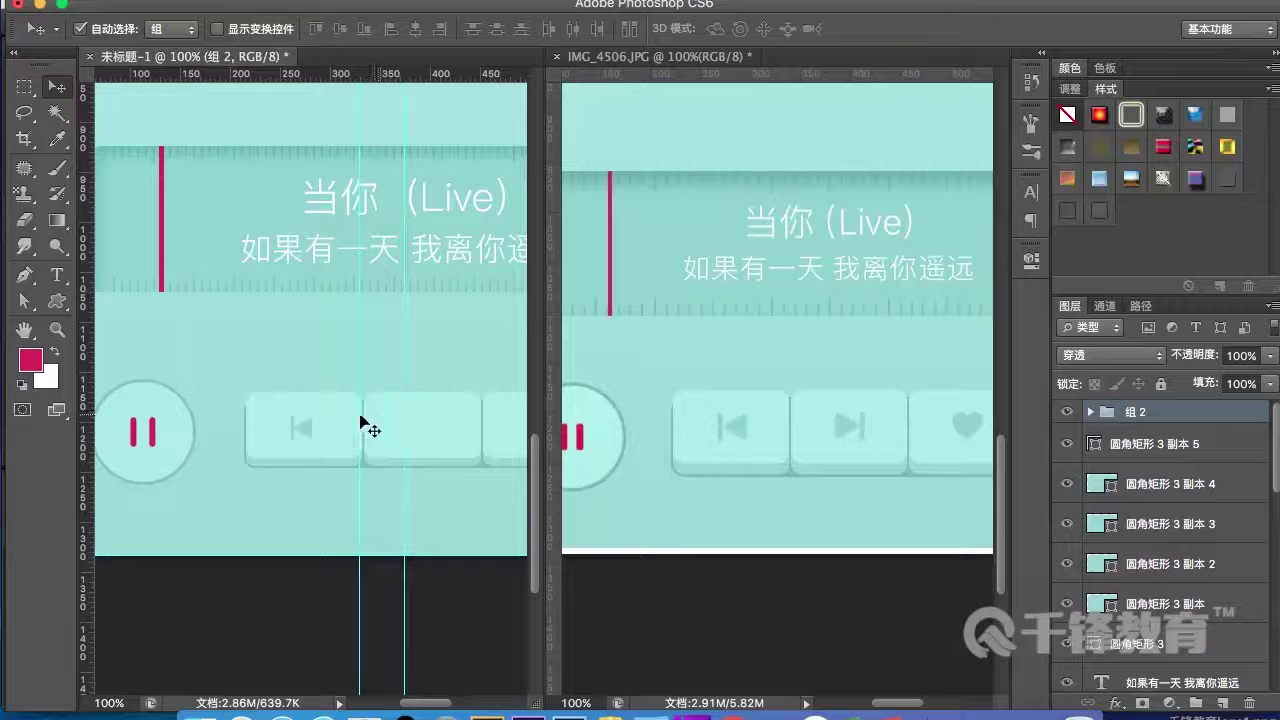
{"action": "key", "text": "super+plus"}
{"action": "key", "text": "super+plus"}
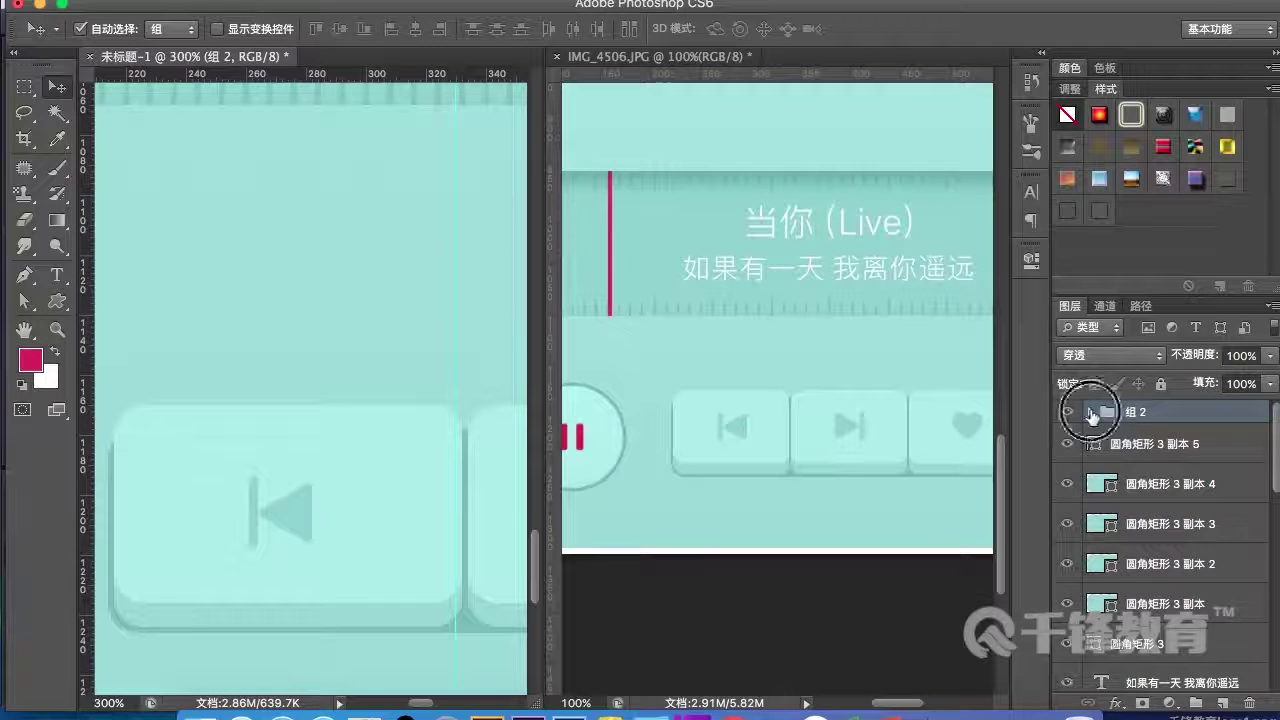
{"action": "left_click", "coordinate": [1090, 411]}
{"action": "left_click", "coordinate": [1113, 445]}
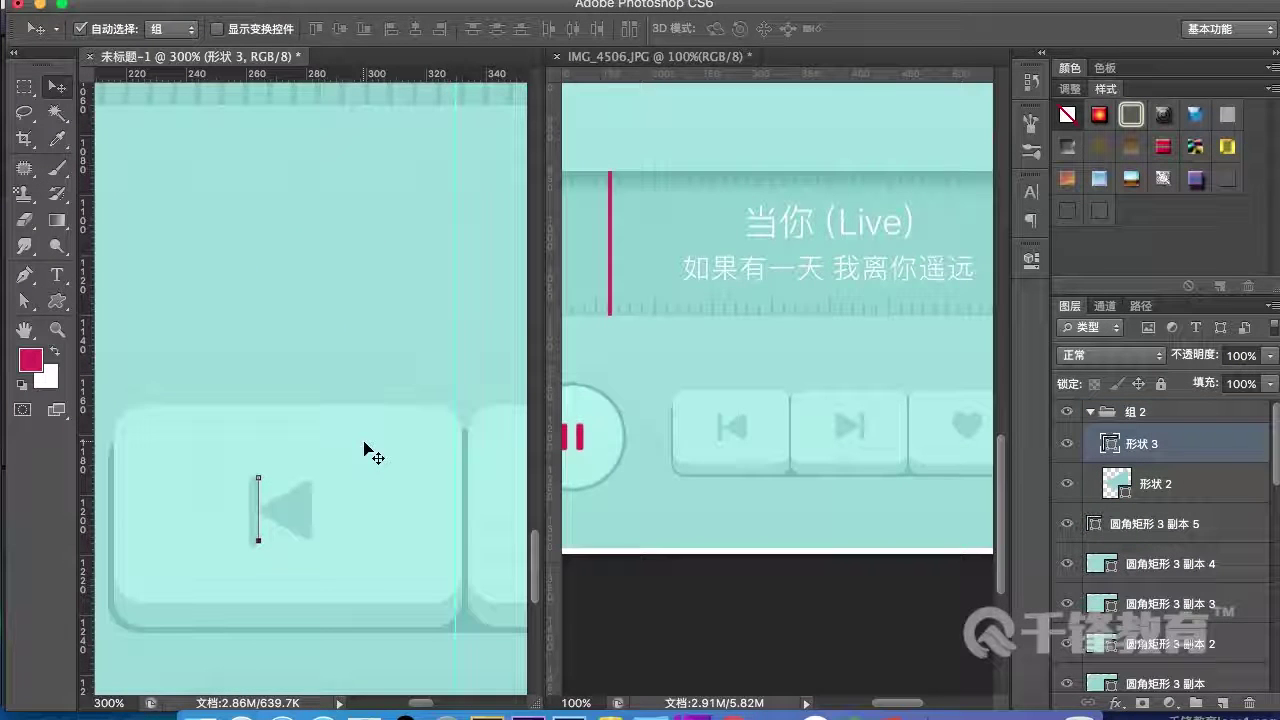
{"action": "key", "text": "a"}
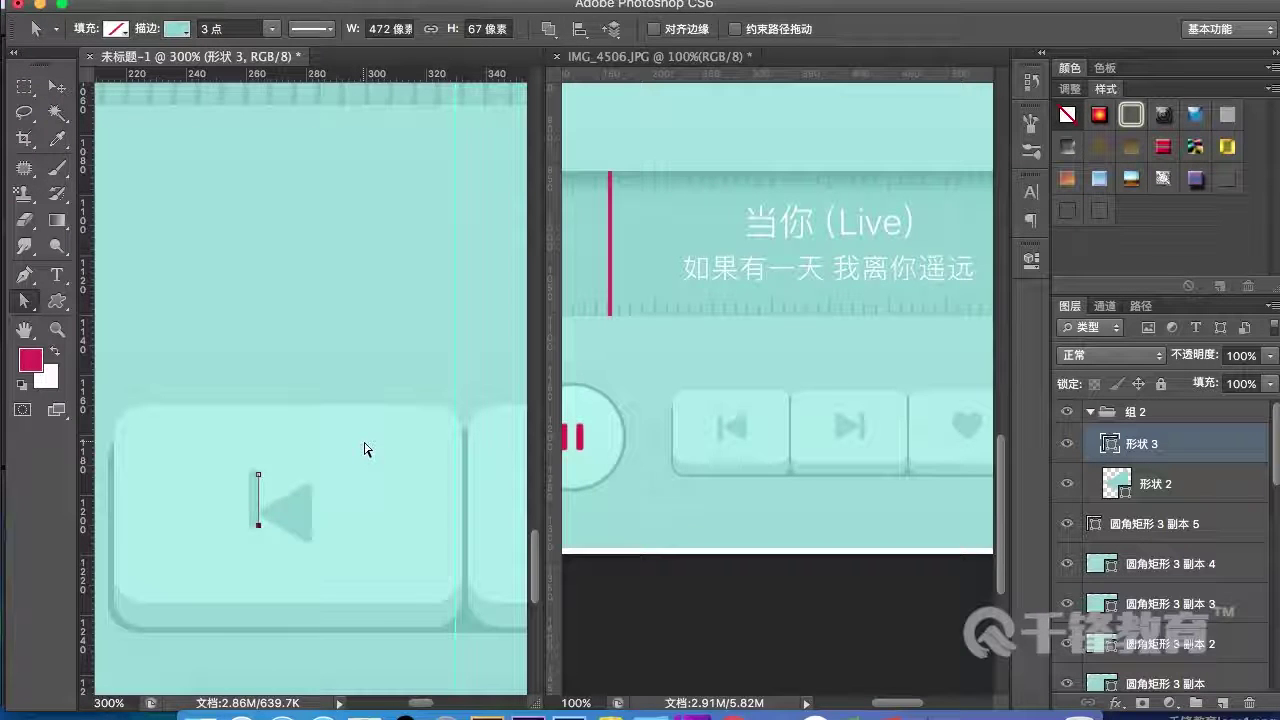
{"action": "key", "text": "v"}
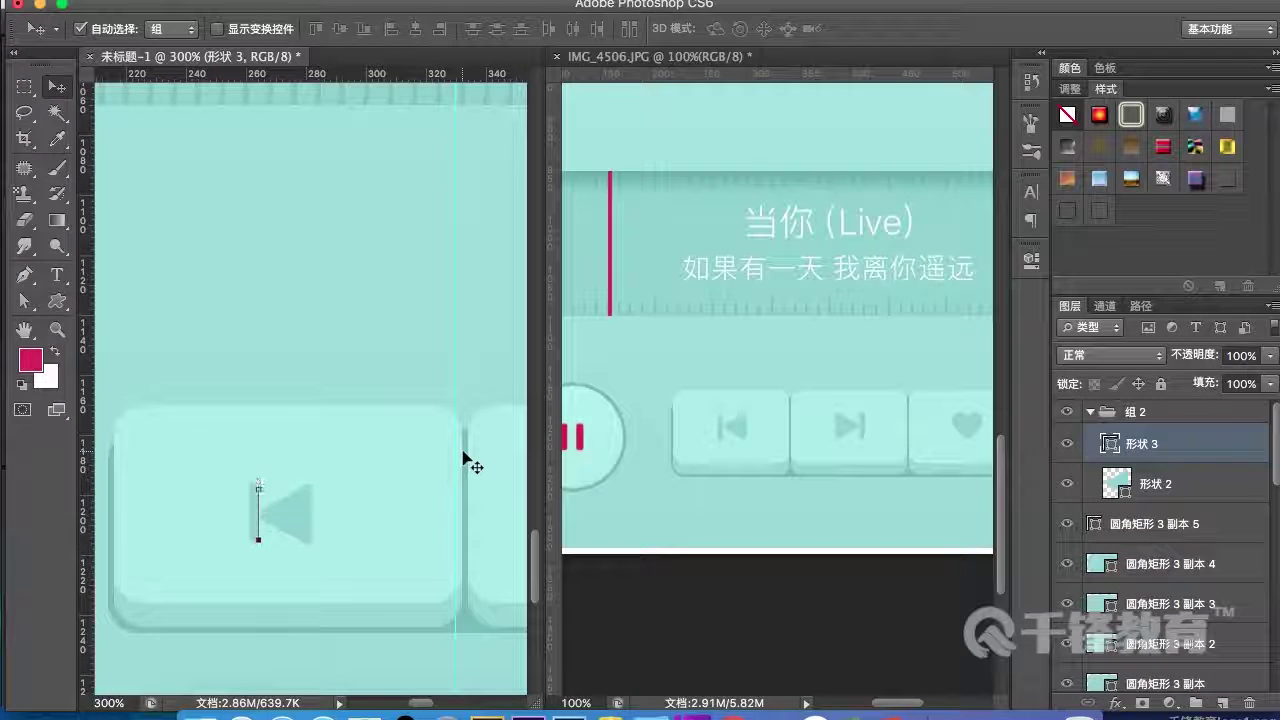
{"action": "left_click", "coordinate": [312, 632]}
{"action": "scroll", "coordinate": [1132, 444], "scroll_direction": "up", "scroll_amount": 1}
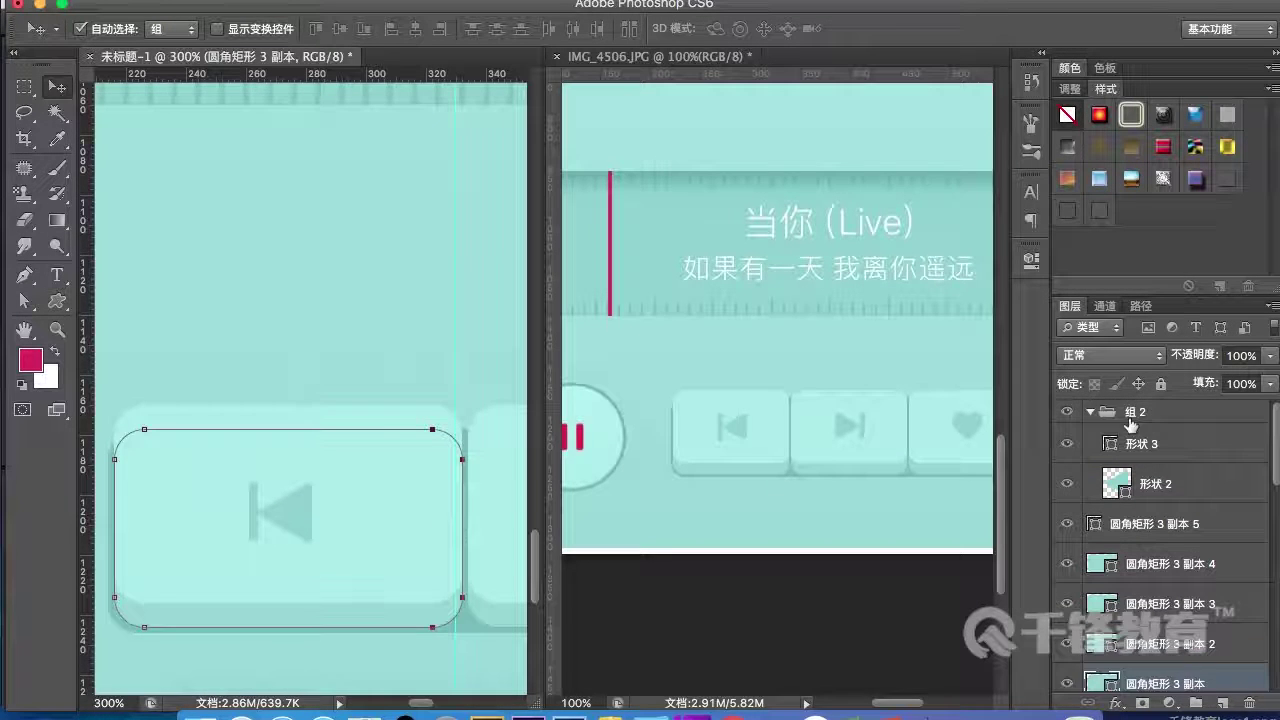
- Collapse the icon group 组 2 and duplicate it
{"action": "left_click", "coordinate": [1129, 414]}
{"action": "left_click", "coordinate": [1090, 412]}
{"action": "key", "text": "super+j"}
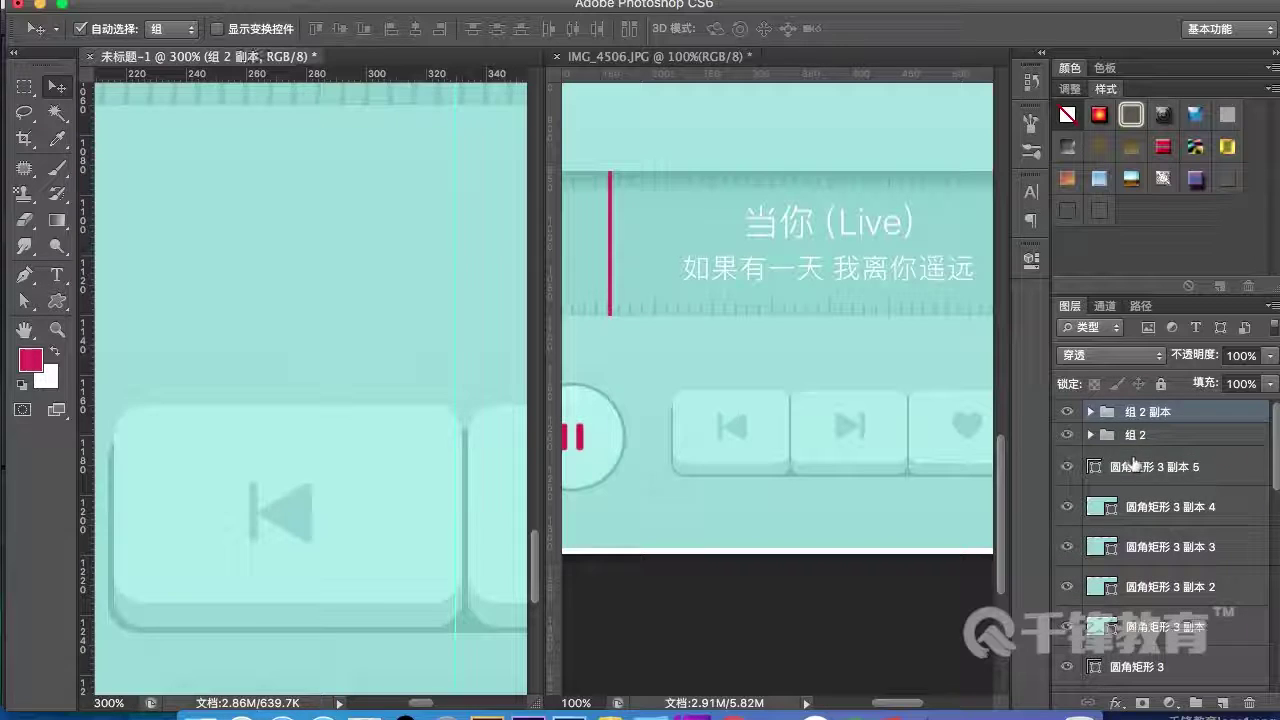
- Hide the duplicate group and center the original icon group horizontally on the first button, using the button's outline as a selection
{"action": "left_click", "coordinate": [1127, 438]}
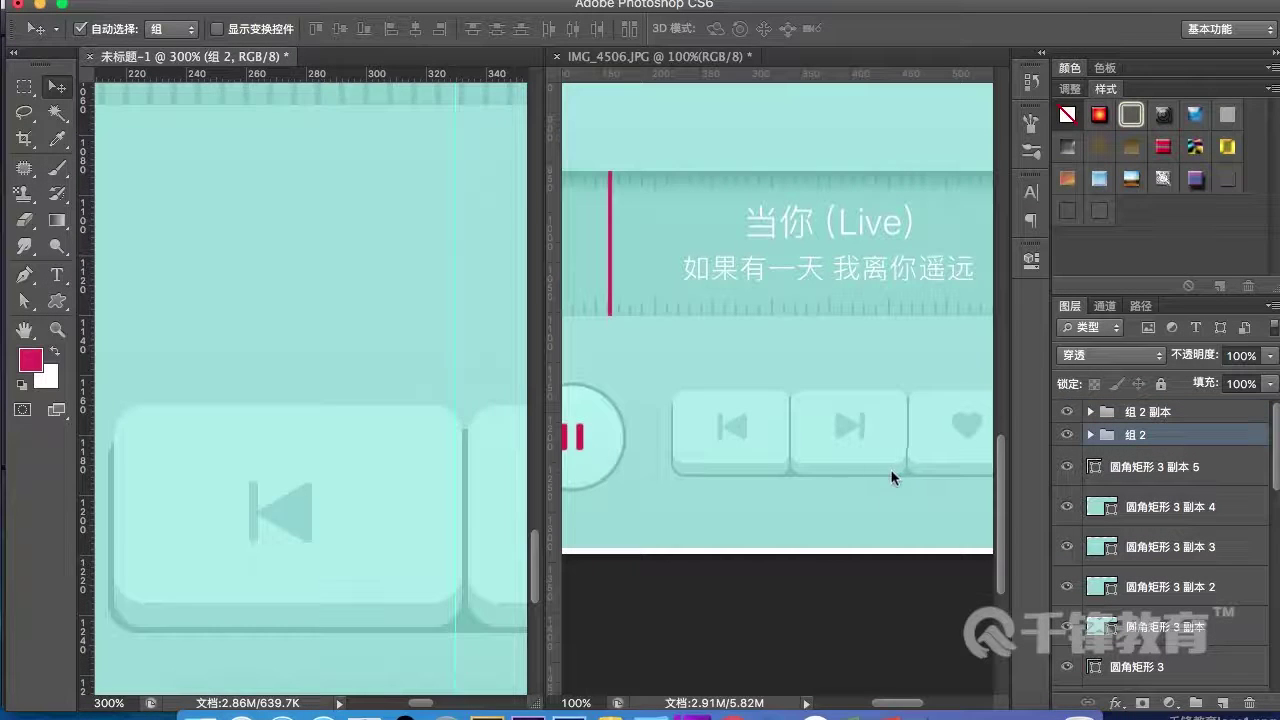
{"action": "key", "text": "super+1"}
{"action": "left_click", "coordinate": [1067, 412]}
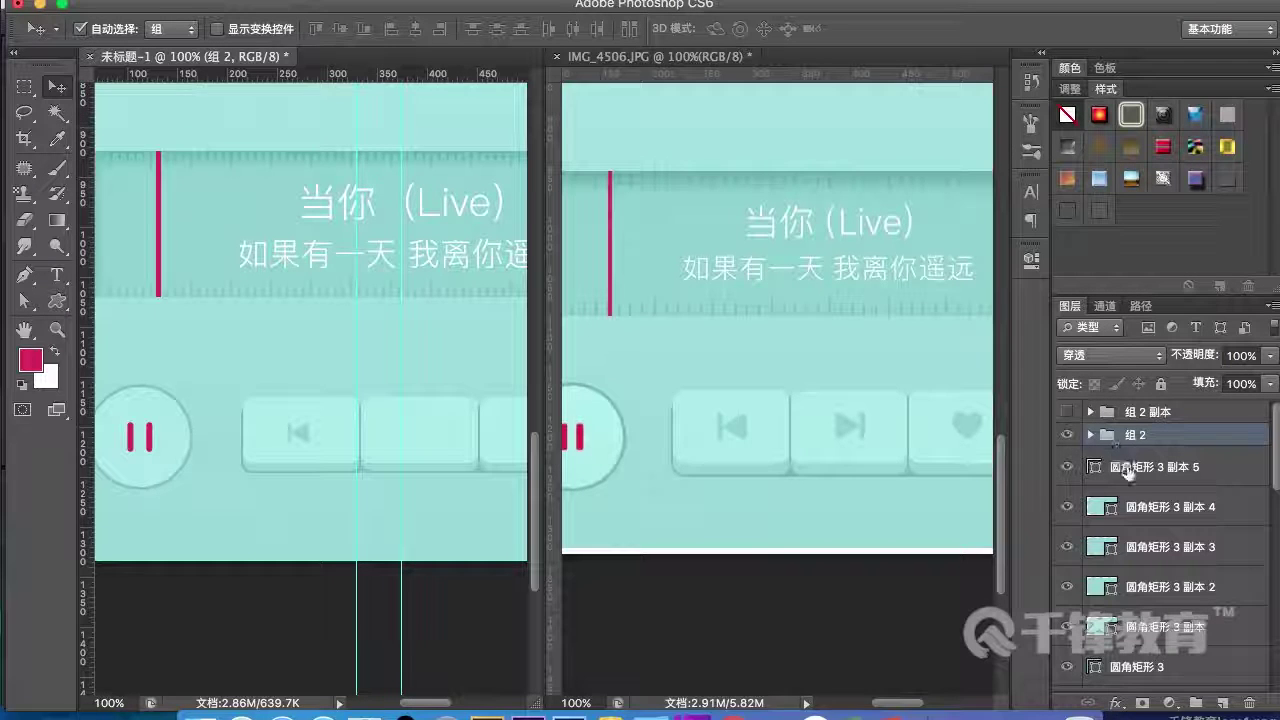
{"action": "left_click", "coordinate": [1067, 467]}
{"action": "left_click", "coordinate": [1067, 467]}
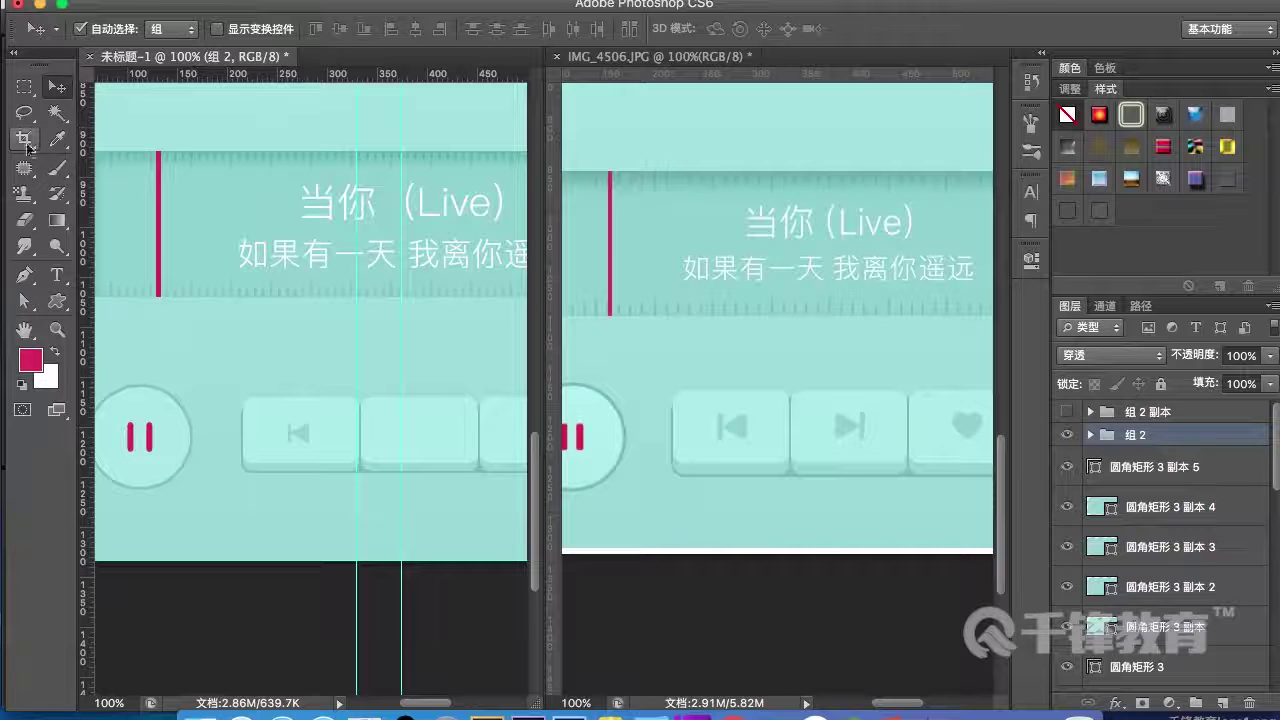
{"action": "left_click", "coordinate": [24, 87]}
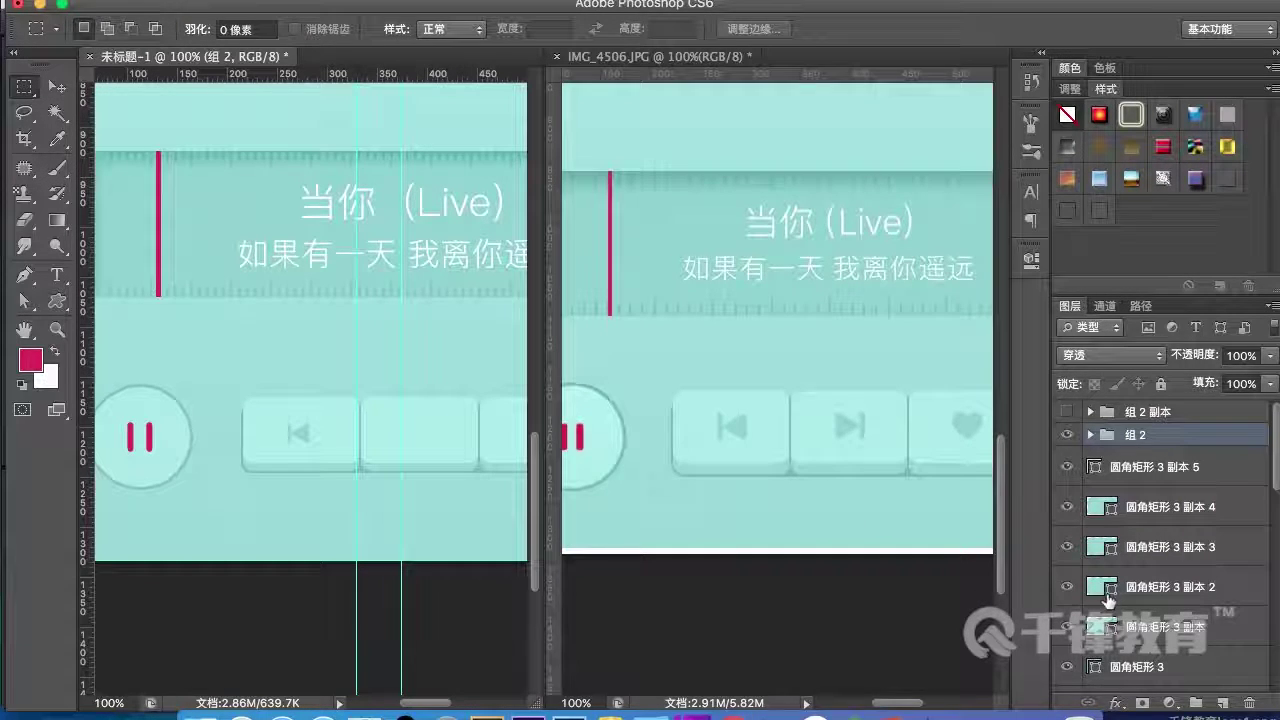
{"action": "left_click", "coordinate": [1102, 590], "text": "super"}
{"action": "left_click", "coordinate": [1102, 624], "text": "super"}
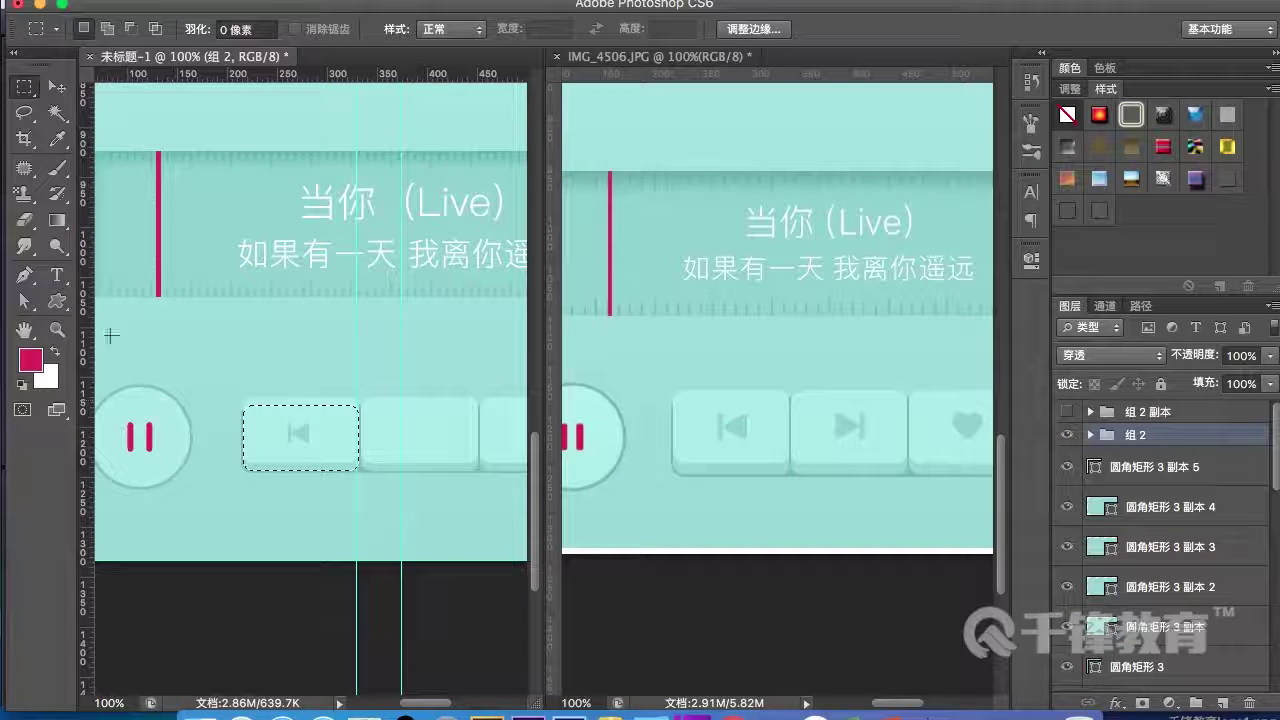
{"action": "left_click", "coordinate": [57, 87]}
{"action": "left_click", "coordinate": [418, 33]}
{"action": "key", "text": "super+d"}
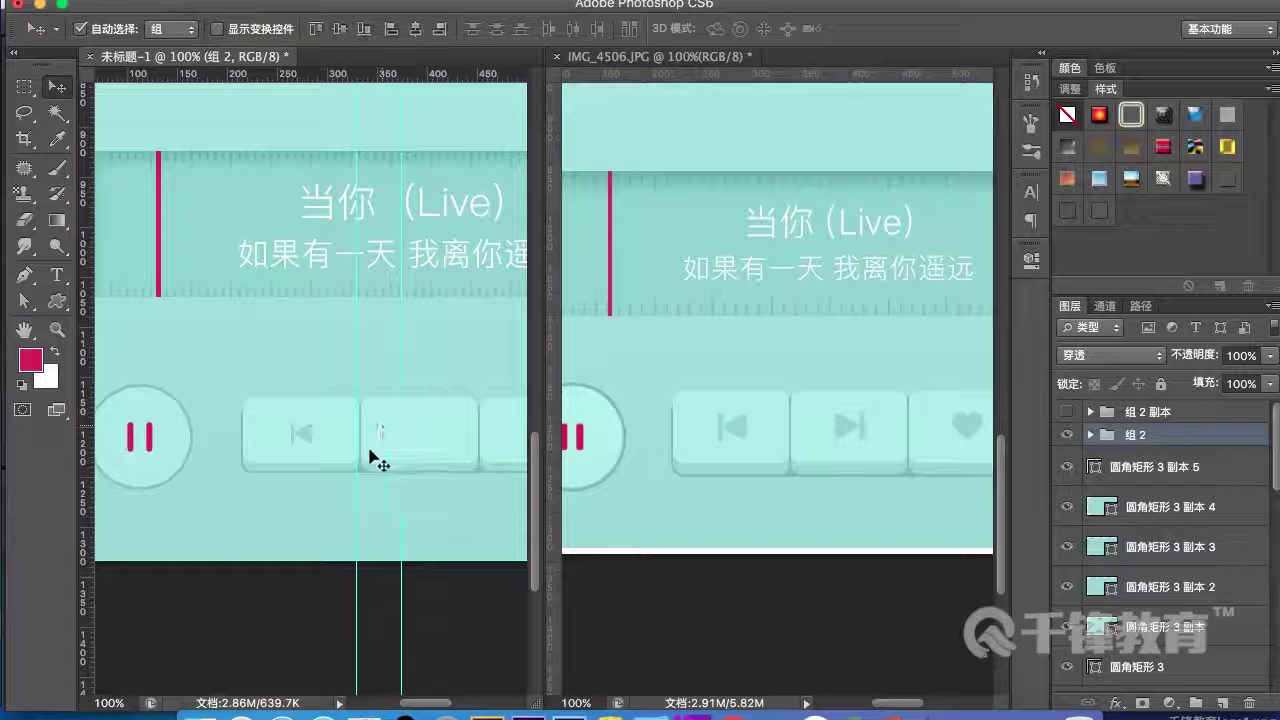
- Show the duplicated icon group and move it horizontally onto the second button
{"action": "left_click", "coordinate": [1127, 416]}
{"action": "left_click", "coordinate": [1066, 411]}
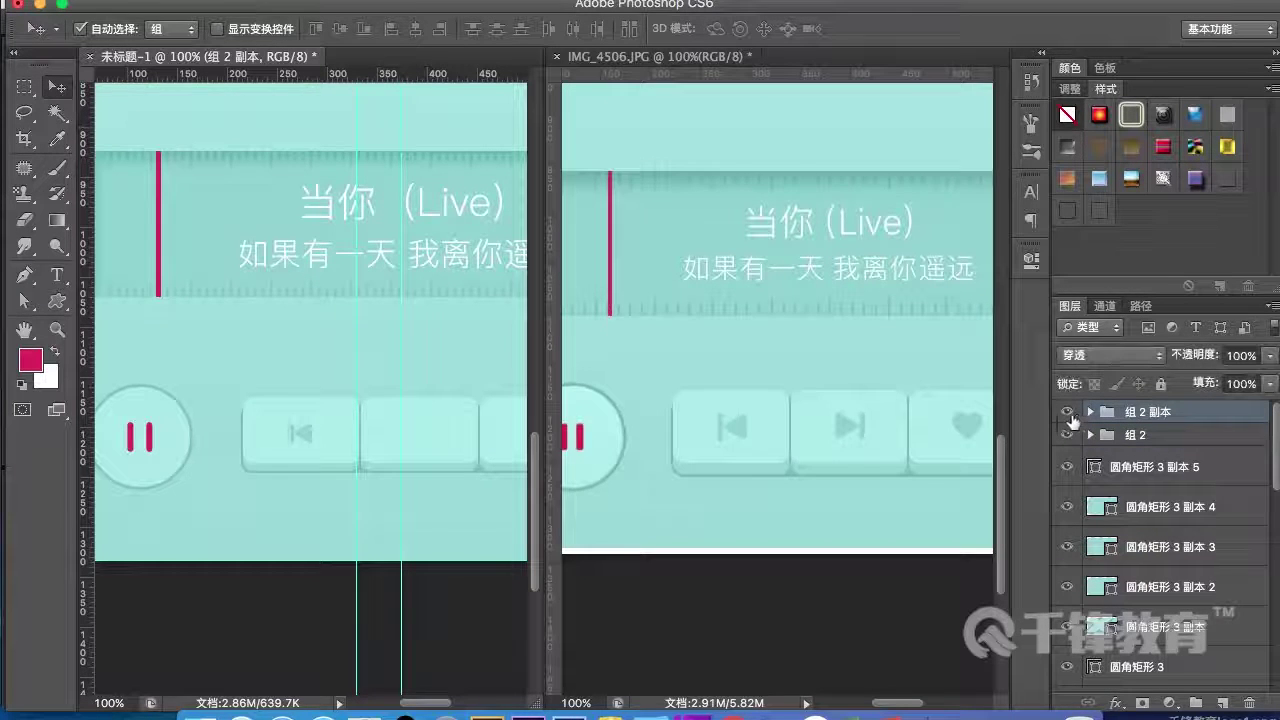
{"action": "key", "text": "ctrl+t"}
{"action": "left_click_drag", "start_coordinate": [308, 432], "coordinate": [408, 432]}
{"action": "key", "text": "shift+Left"}
{"action": "key", "text": "shift+Left"}
{"action": "key", "text": "Return"}
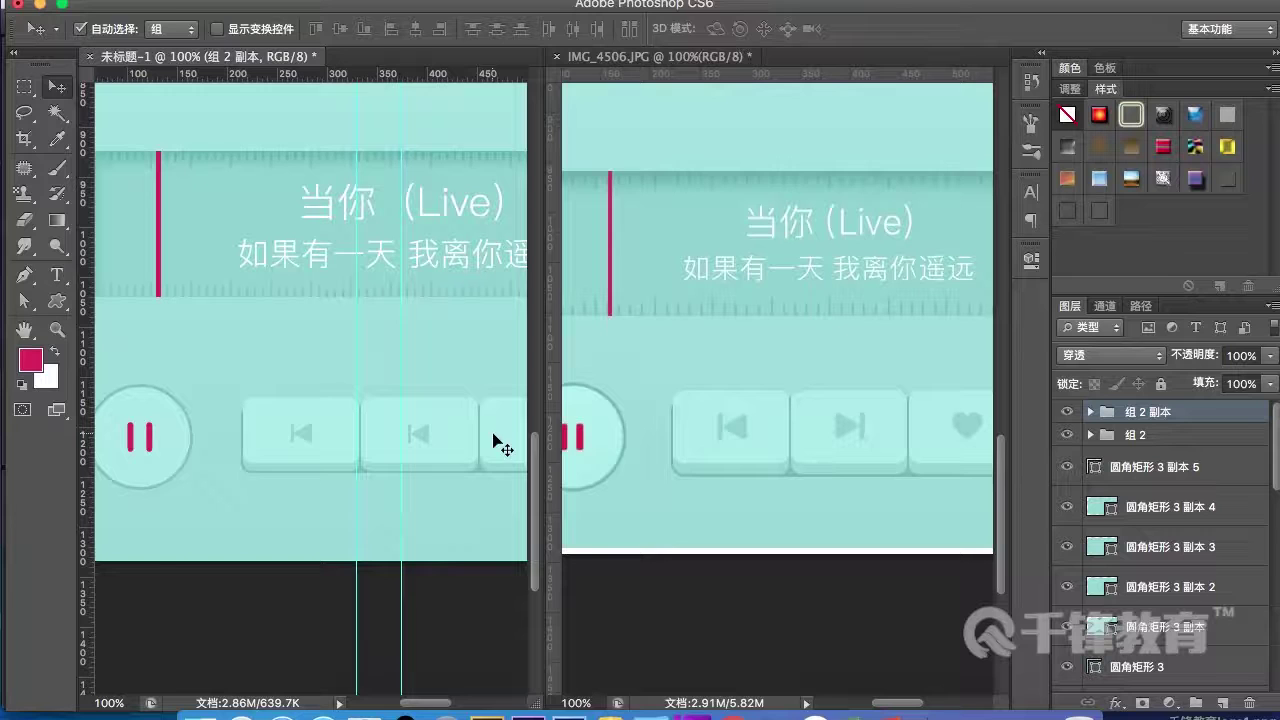
- Flip the duplicated icon group horizontally to make the next-track icon
{"action": "key", "text": "ctrl+t"}
{"action": "right_click", "coordinate": [440, 410]}
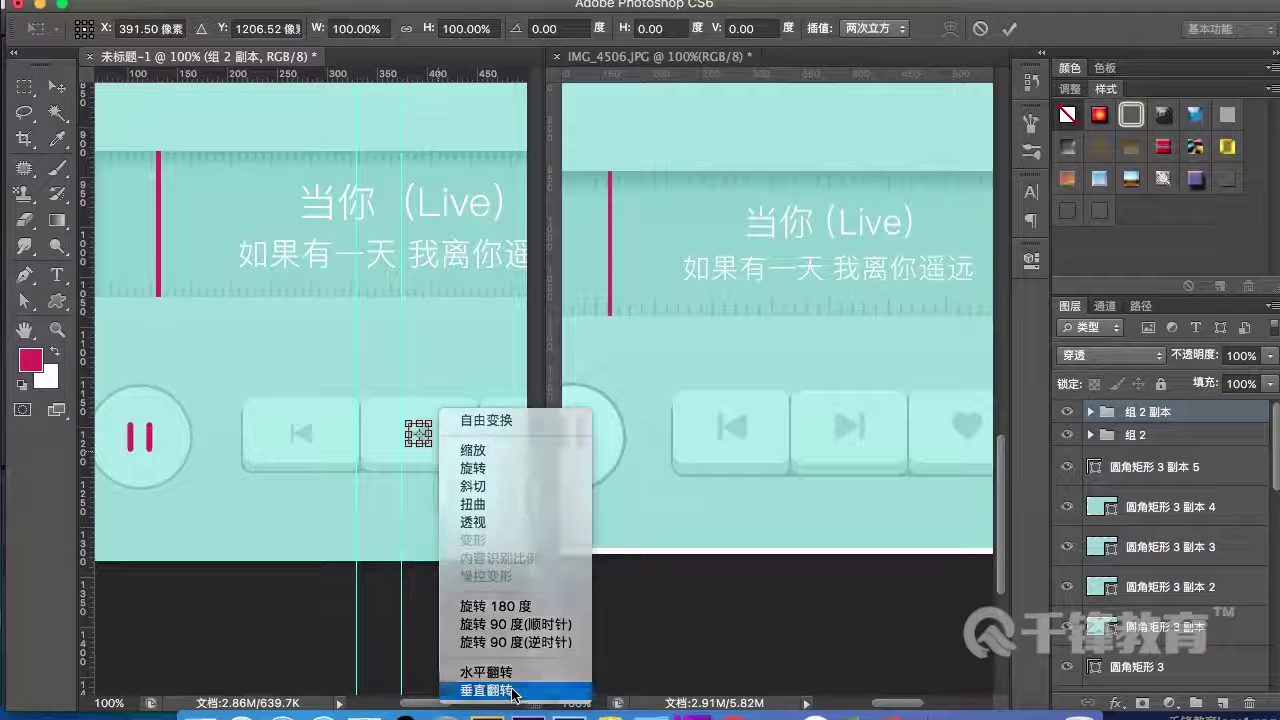
{"action": "left_click", "coordinate": [486, 690]}
{"action": "key", "text": "ctrl+z"}
{"action": "right_click", "coordinate": [443, 520]}
{"action": "left_click", "coordinate": [492, 672]}
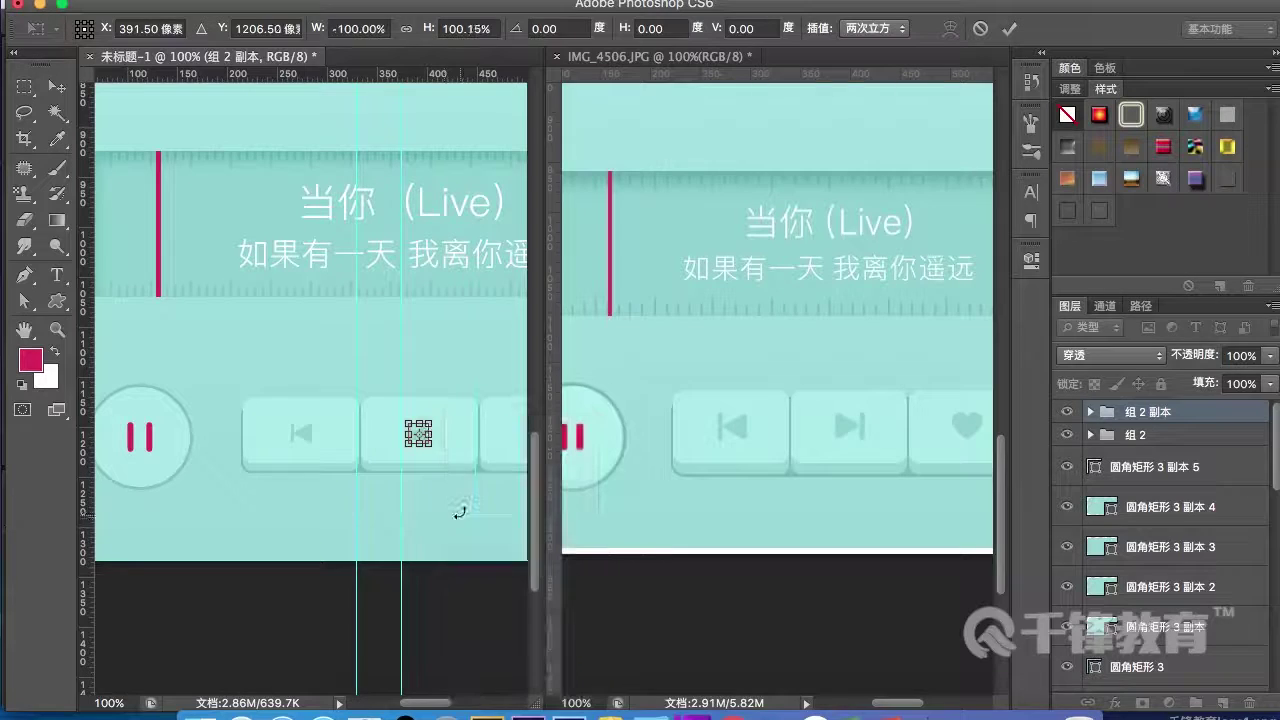
{"action": "key", "text": "Return"}
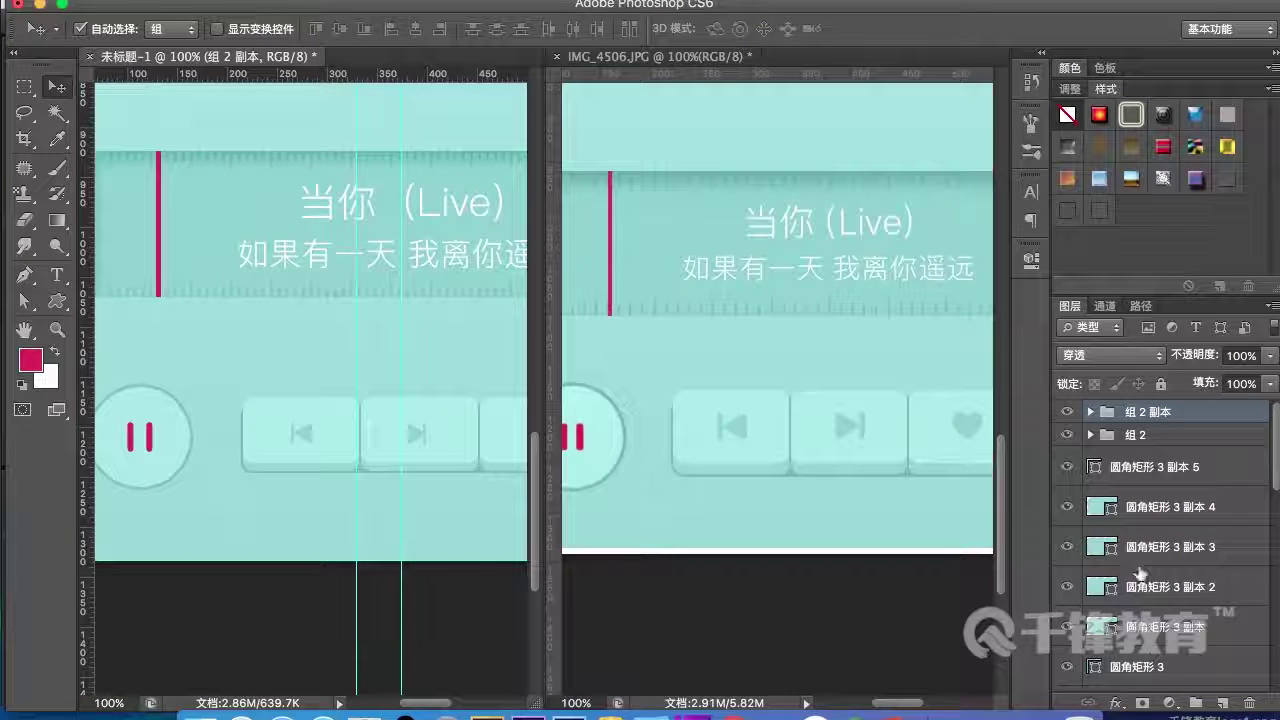
- Center the next-track icon group horizontally on the second button, using that button's outline as a selection, and deselect
{"action": "left_click", "coordinate": [1100, 590], "text": "ctrl"}
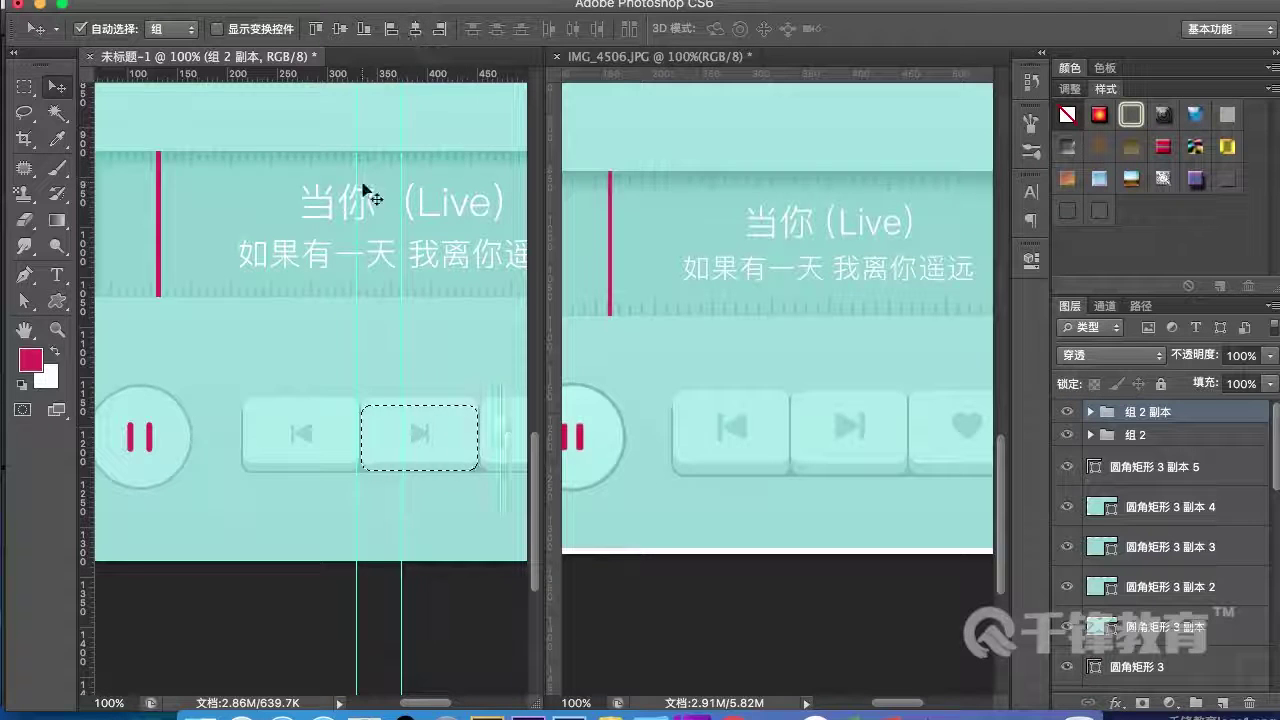
{"action": "scroll", "coordinate": [367, 190], "scroll_direction": "left", "scroll_amount": 2}
{"action": "key", "text": "d"}
{"action": "key", "text": "ctrl+d"}
- Draw a 29 px circle with the Ellipse tool in the middle of the third button
{"action": "left_click_drag", "start_coordinate": [438, 399], "coordinate": [279, 328]}
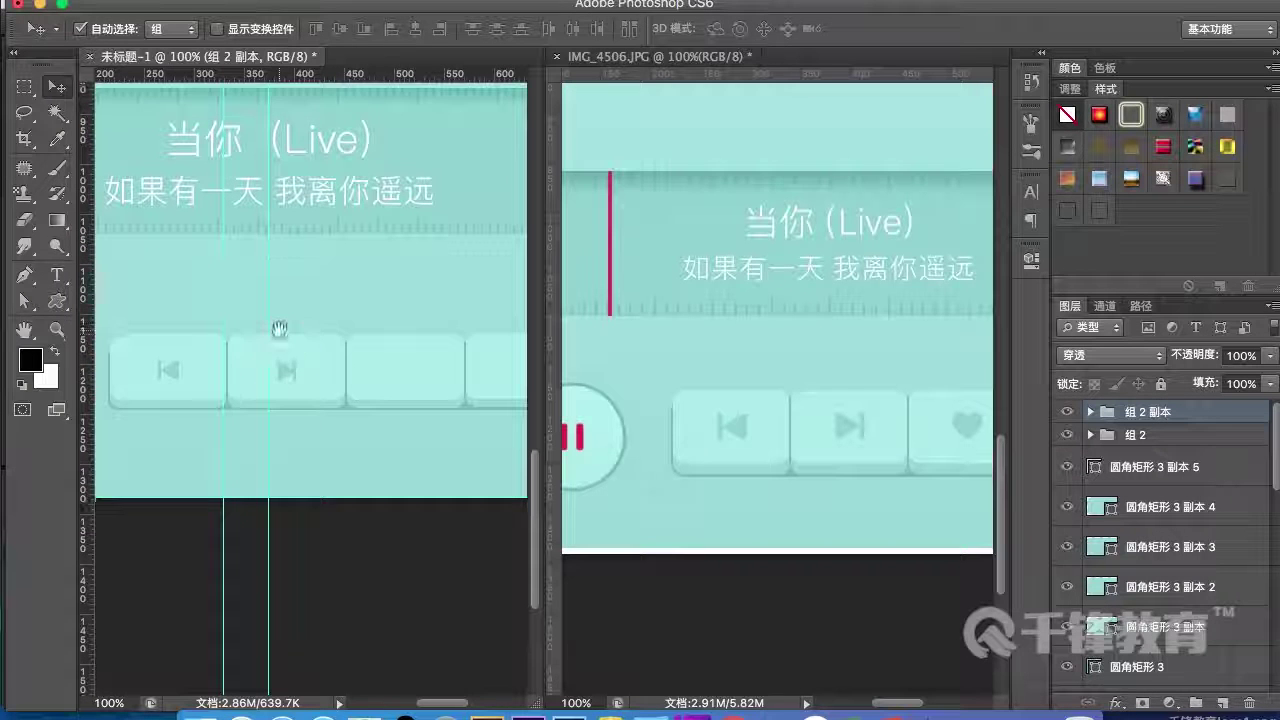
{"action": "left_click", "coordinate": [1148, 436], "text": "shift"}
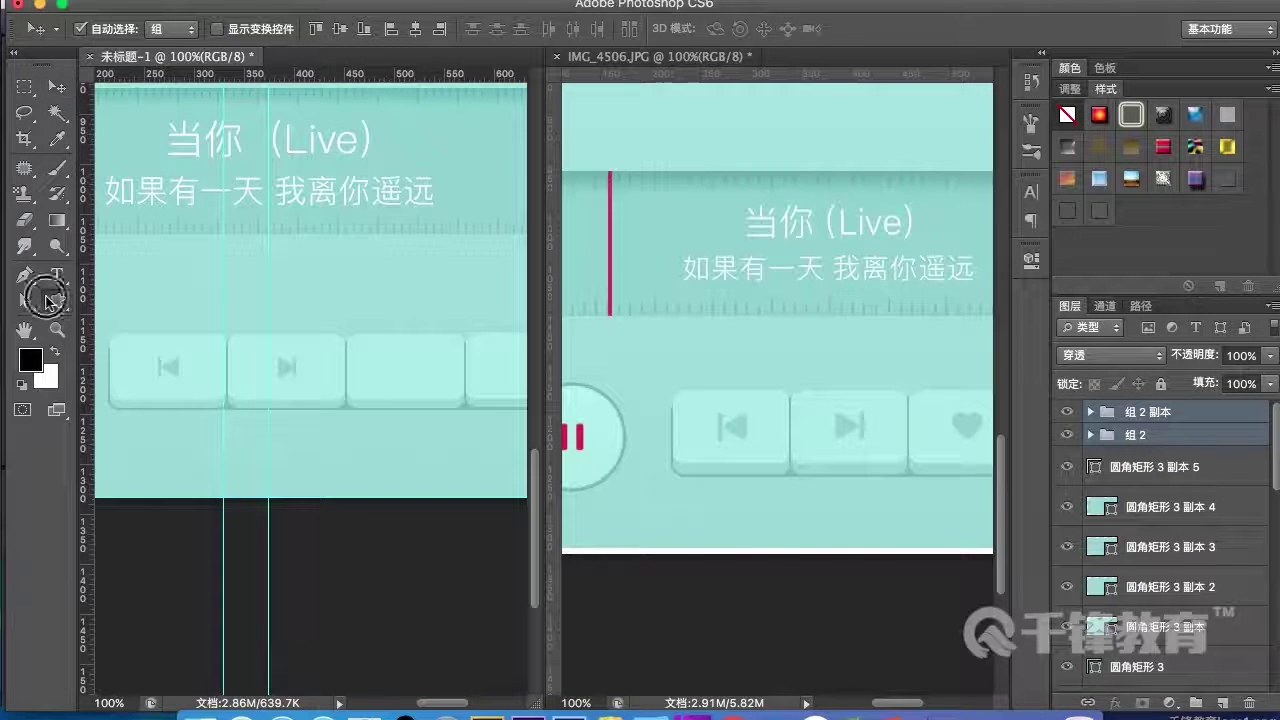
{"action": "left_click", "coordinate": [57, 301]}
{"action": "left_click", "coordinate": [138, 334]}
{"action": "left_click_drag", "start_coordinate": [398, 364], "coordinate": [421, 391]}
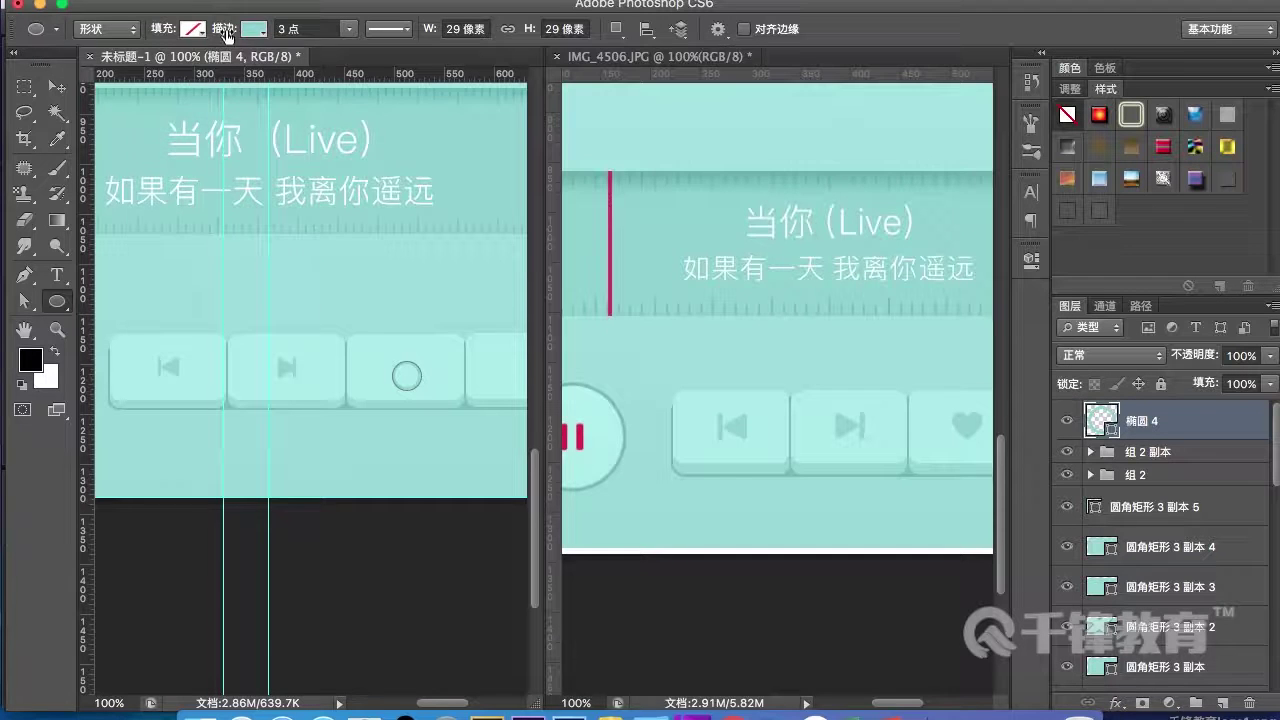
- Remove the circle's stroke and give it a solid teal fill, #91d1d1, sampled from the next-track icon
{"action": "left_click", "coordinate": [227, 36]}
{"action": "left_click", "coordinate": [167, 60]}
{"action": "left_click", "coordinate": [191, 28]}
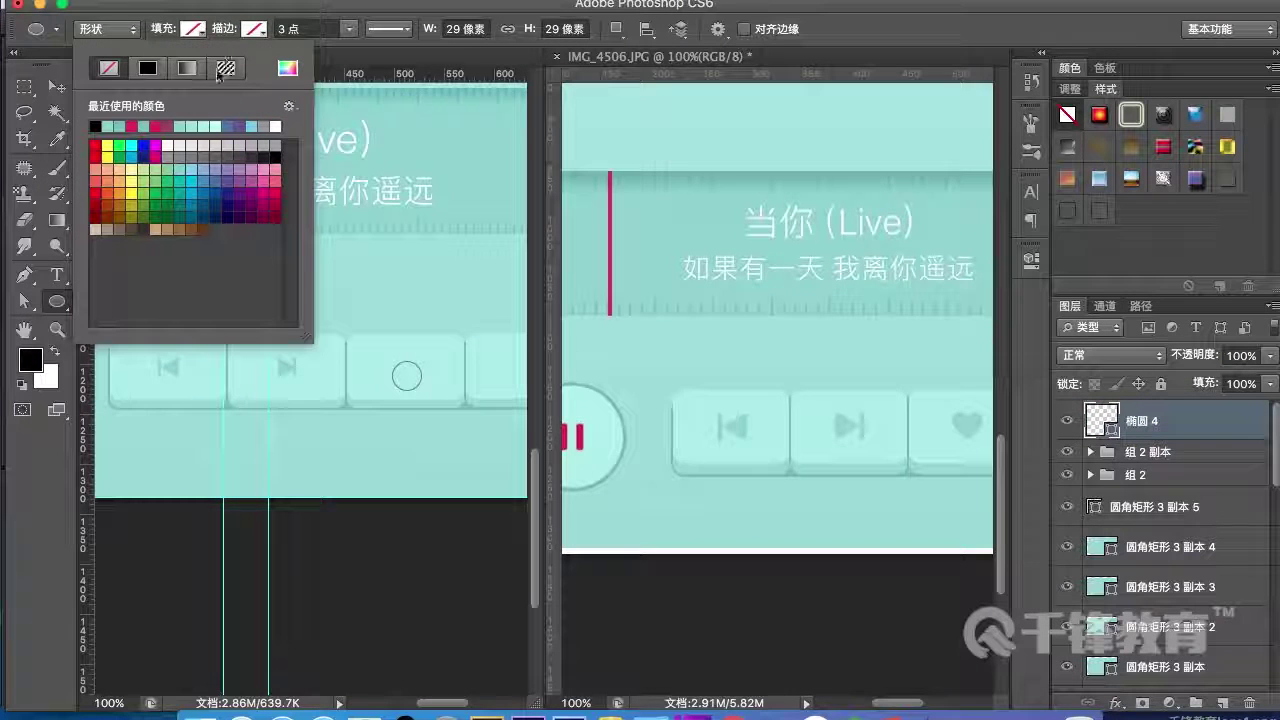
{"action": "left_click", "coordinate": [149, 68]}
{"action": "left_click", "coordinate": [287, 68]}
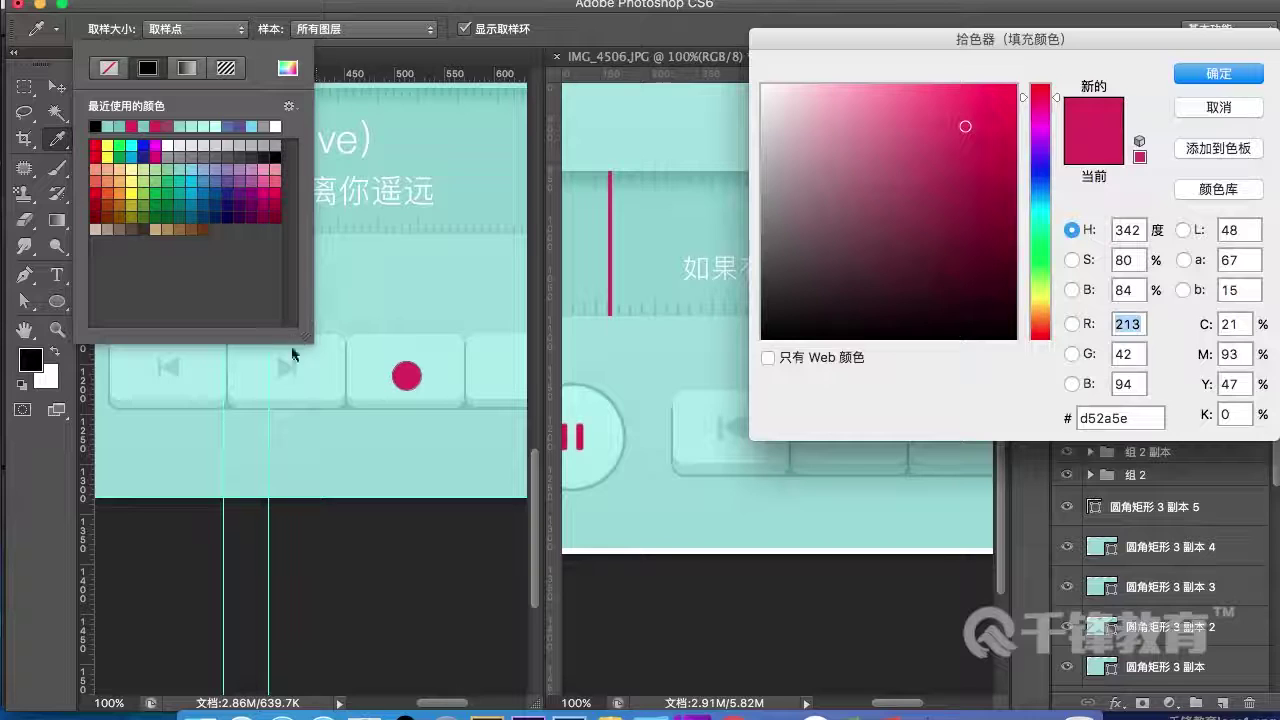
{"action": "left_click", "coordinate": [288, 366]}
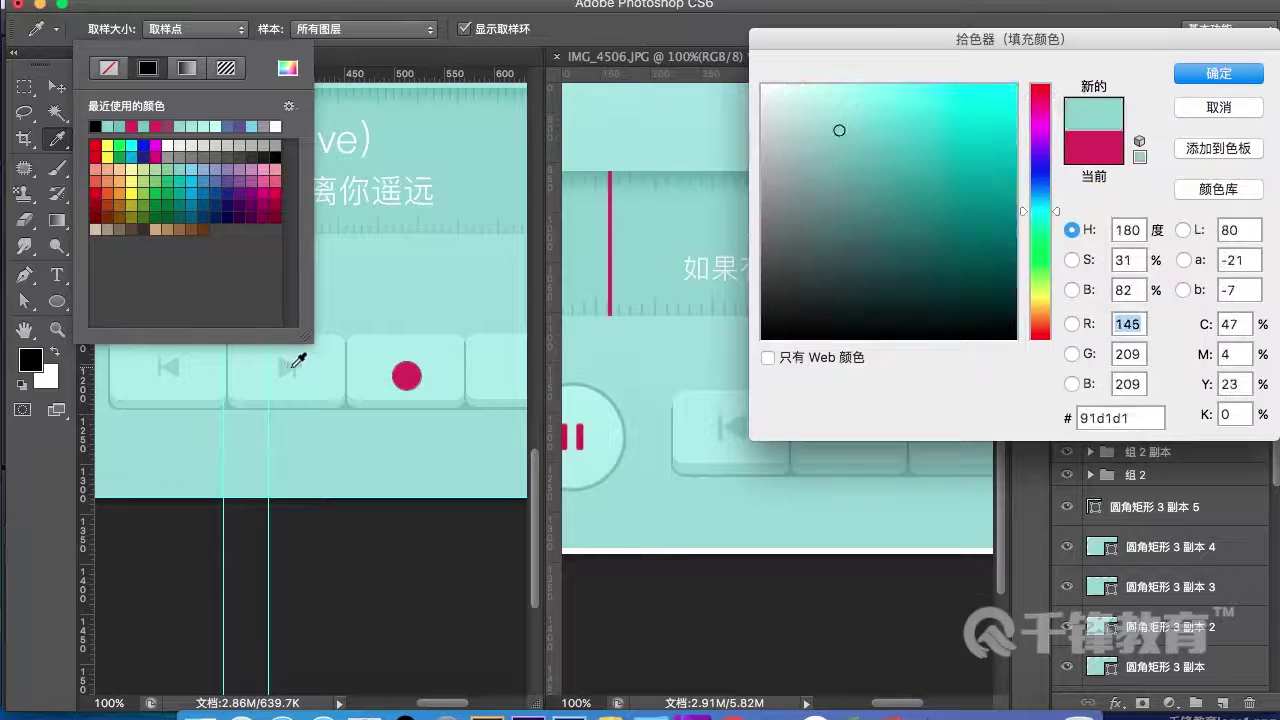
{"action": "left_click", "coordinate": [1217, 73]}
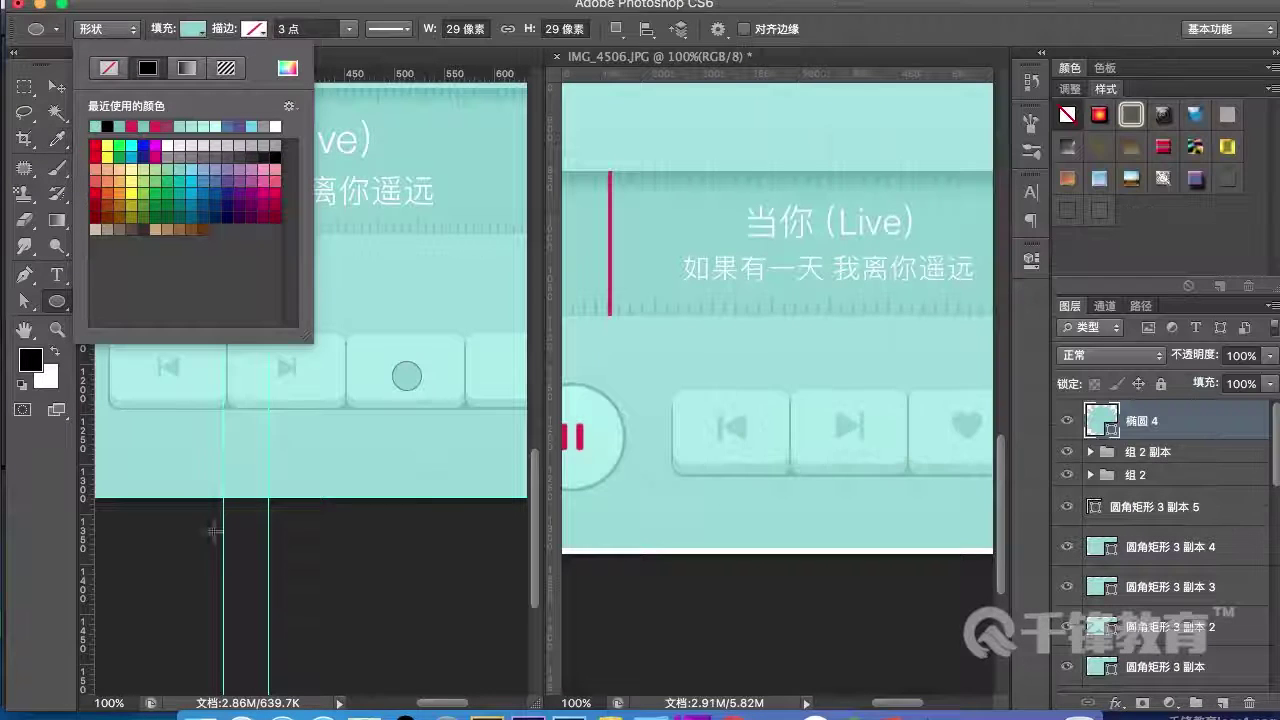
{"action": "left_click", "coordinate": [436, 520]}
{"action": "left_click", "coordinate": [436, 528]}
{"action": "left_click", "coordinate": [552, 350]}
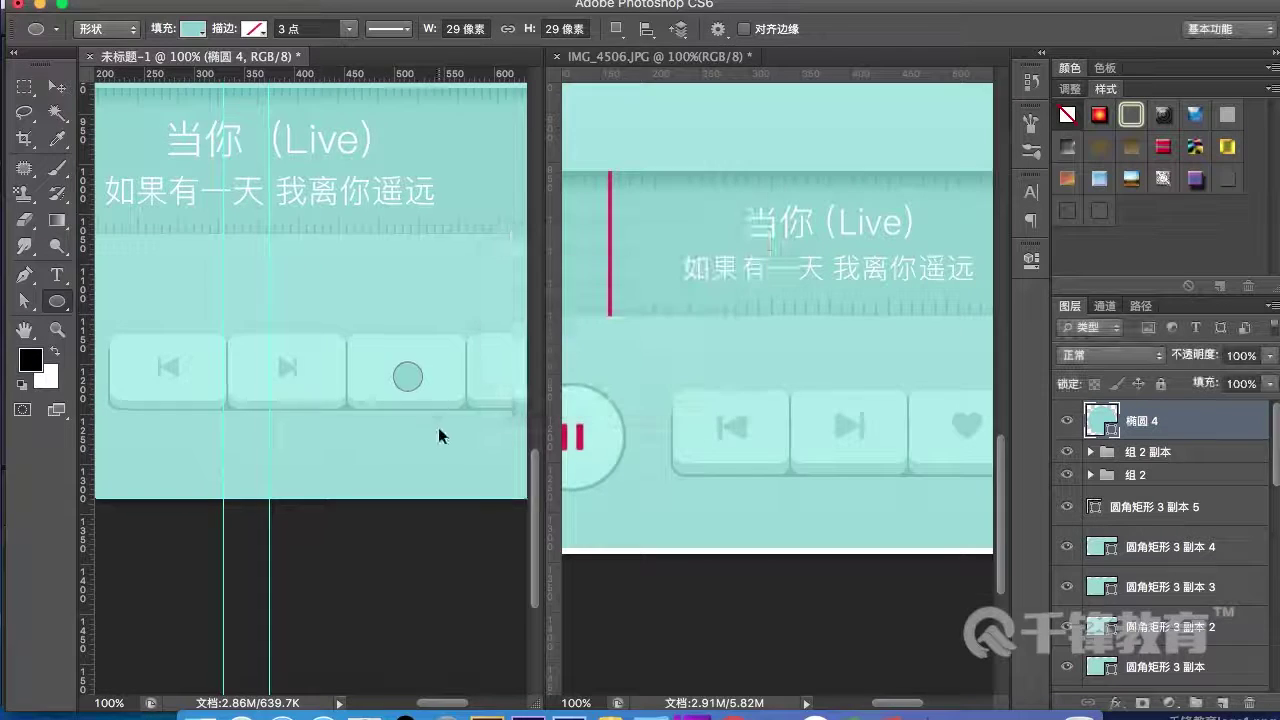
- Convert the circle's bottom and top anchor points into sharp corner points with the Pen tool
{"action": "key", "text": "super+plus"}
{"action": "key", "text": "super+plus"}
{"action": "left_click_drag", "start_coordinate": [415, 401], "coordinate": [230, 440]}
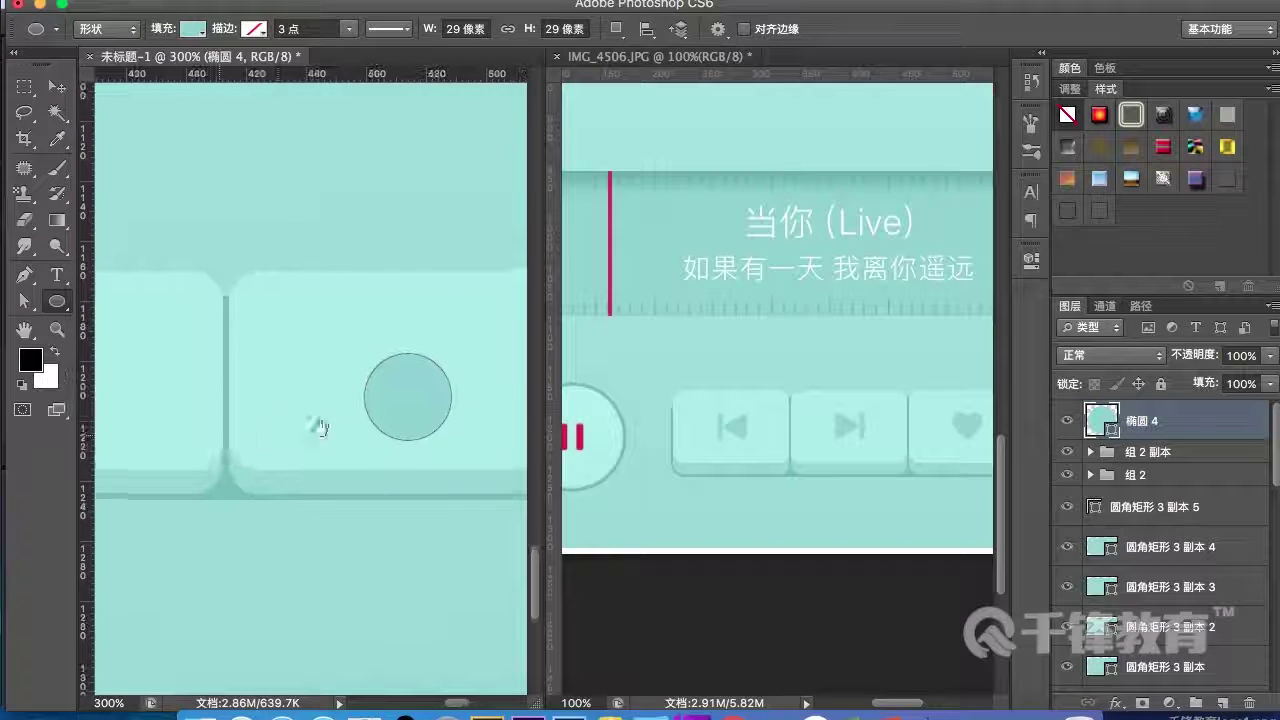
{"action": "key", "text": "a"}
{"action": "left_click", "coordinate": [411, 443]}
{"action": "key", "text": "p"}
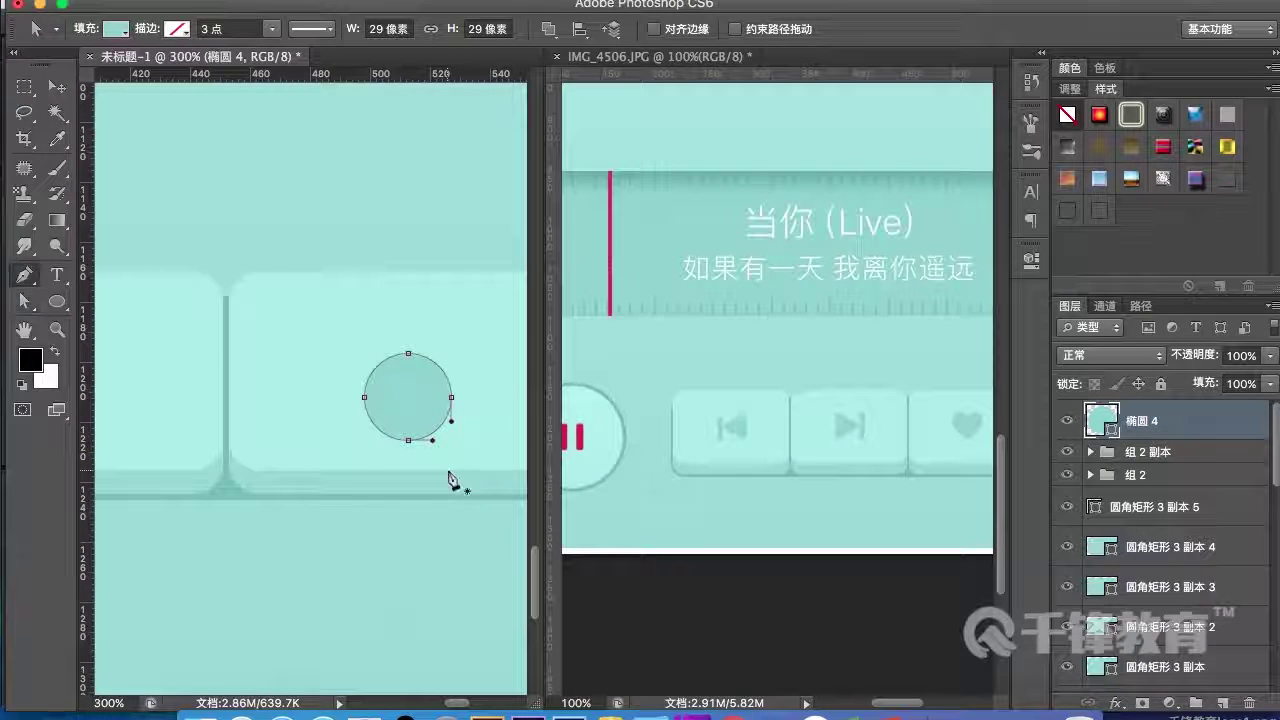
{"action": "scroll", "coordinate": [420, 450], "scroll_direction": "right", "scroll_amount": 1}
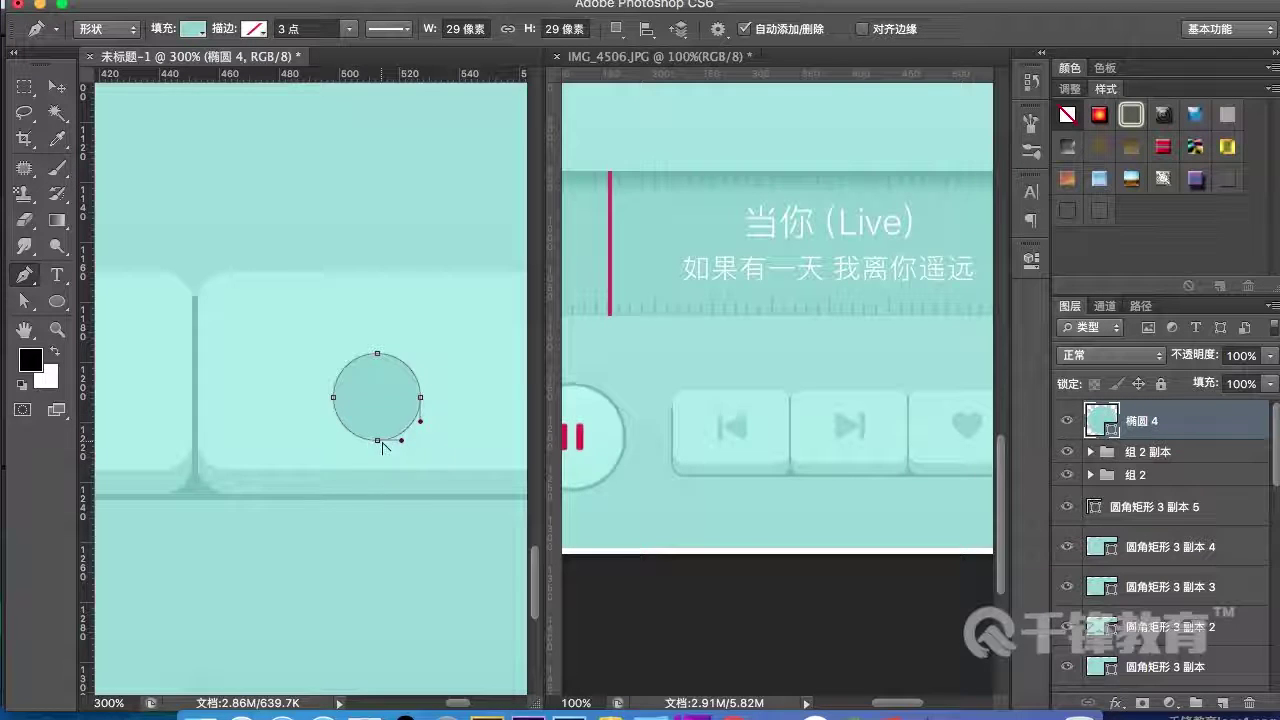
{"action": "left_click", "coordinate": [377, 441], "text": "alt"}
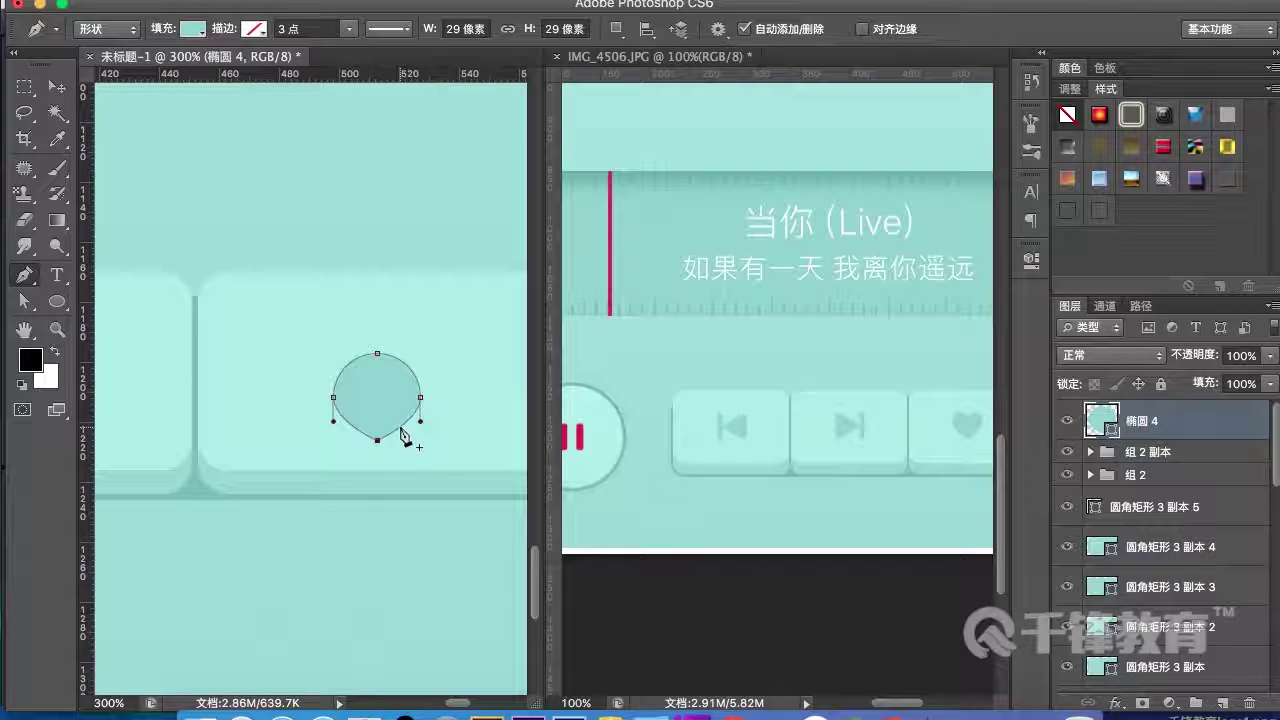
{"action": "left_click", "coordinate": [378, 358]}
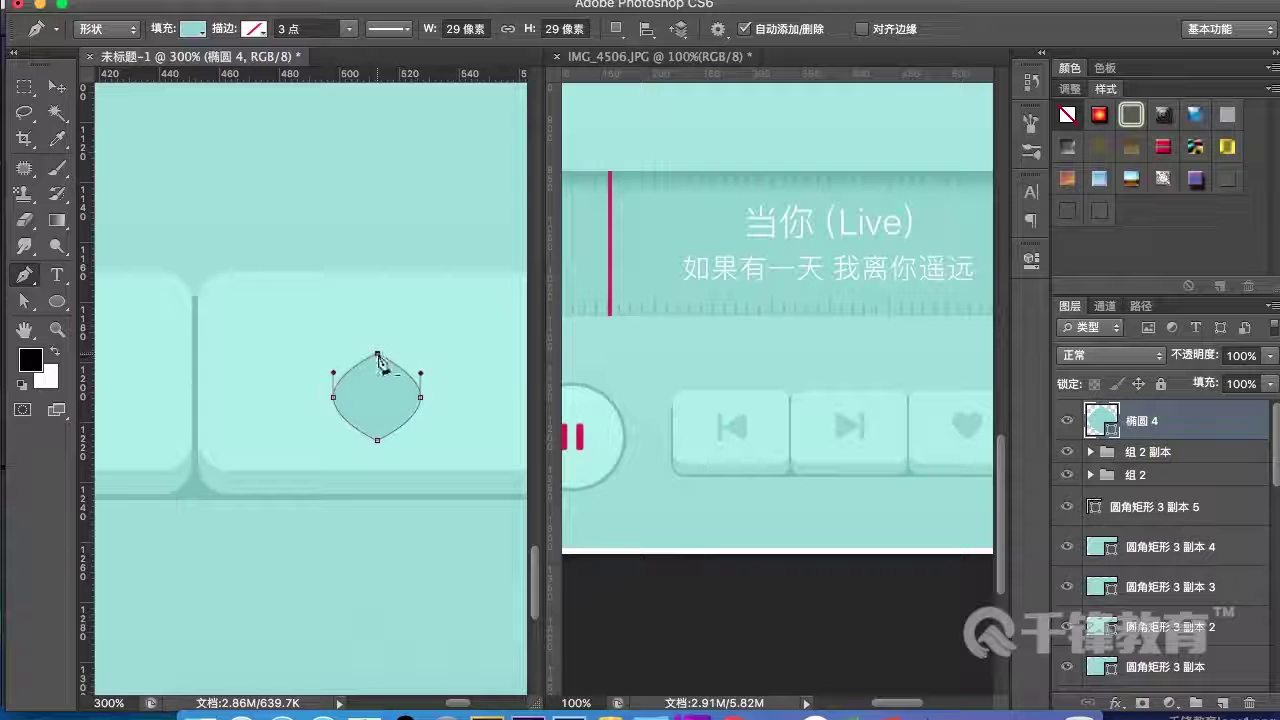
- Lower the shape's top anchor point to form a notch and extend both side anchors' upper handles into heart lobes
{"action": "key", "text": "a"}
{"action": "left_click_drag", "start_coordinate": [372, 399], "coordinate": [377, 400]}
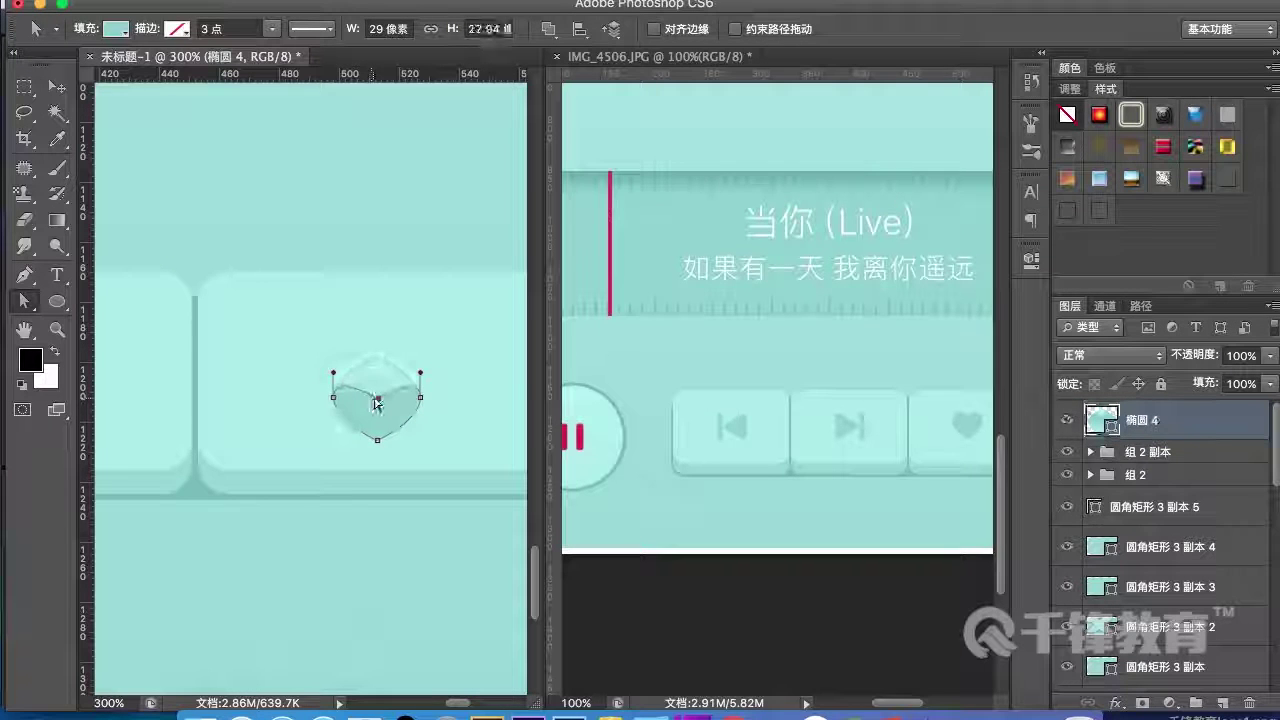
{"action": "left_click", "coordinate": [335, 399]}
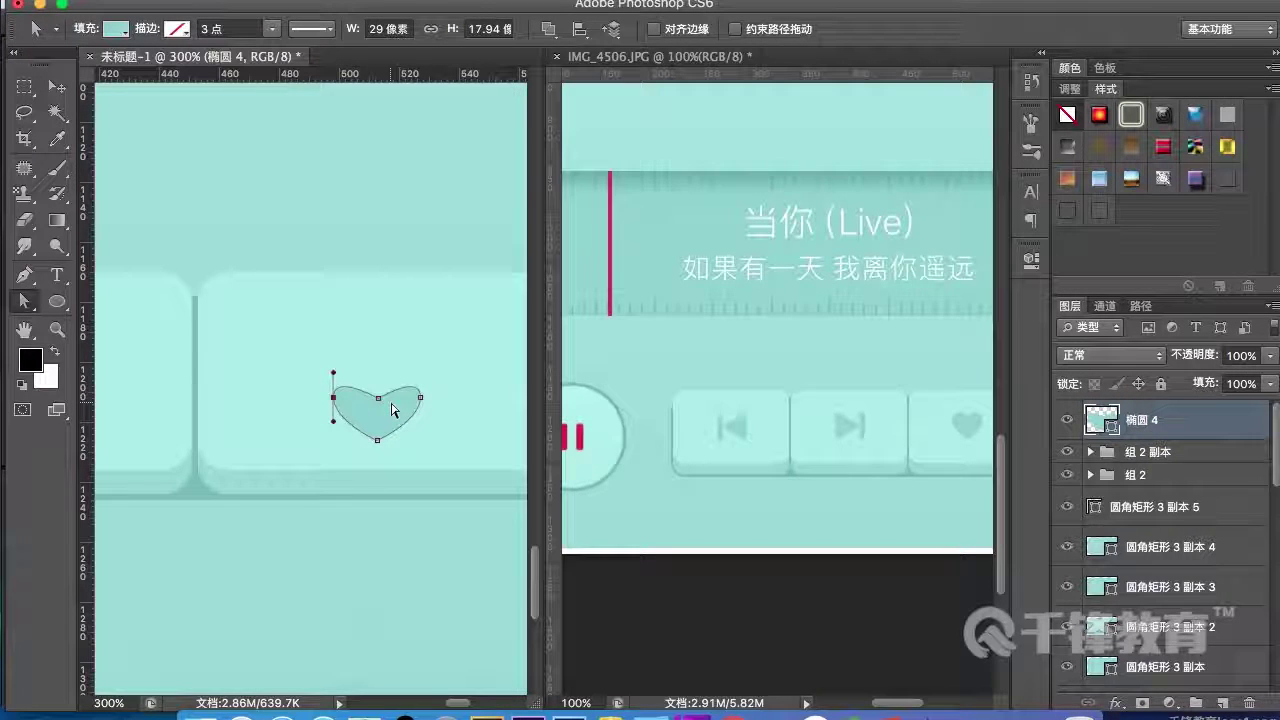
{"action": "key", "text": "super+plus"}
{"action": "left_click", "coordinate": [378, 398]}
{"action": "left_click_drag", "start_coordinate": [404, 404], "coordinate": [343, 337]}
{"action": "left_click_drag", "start_coordinate": [457, 370], "coordinate": [457, 336]}
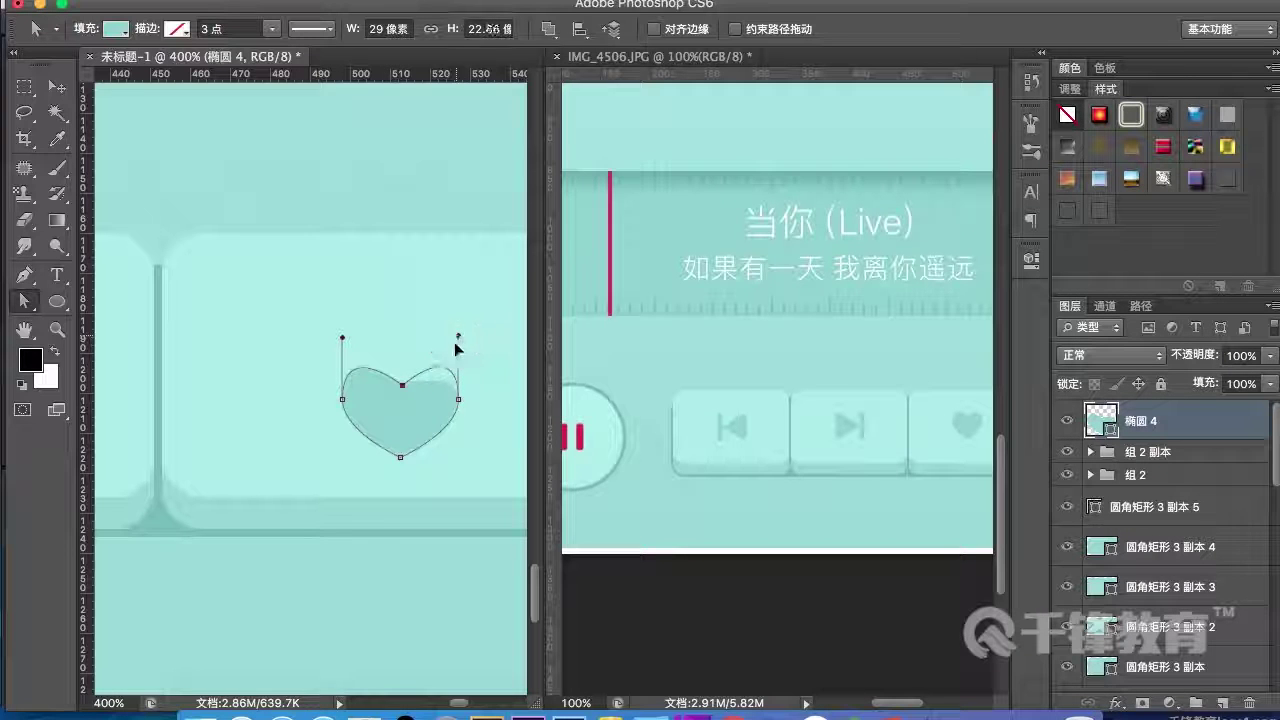
- Lower the heart's bottom tip, angle both side anchors' upper handles inward to round the lobes, and deselect the path
{"action": "left_click", "coordinate": [401, 460]}
{"action": "left_click_drag", "start_coordinate": [398, 460], "coordinate": [400, 473]}
{"action": "left_click", "coordinate": [459, 401]}
{"action": "left_click_drag", "start_coordinate": [458, 335], "coordinate": [446, 342]}
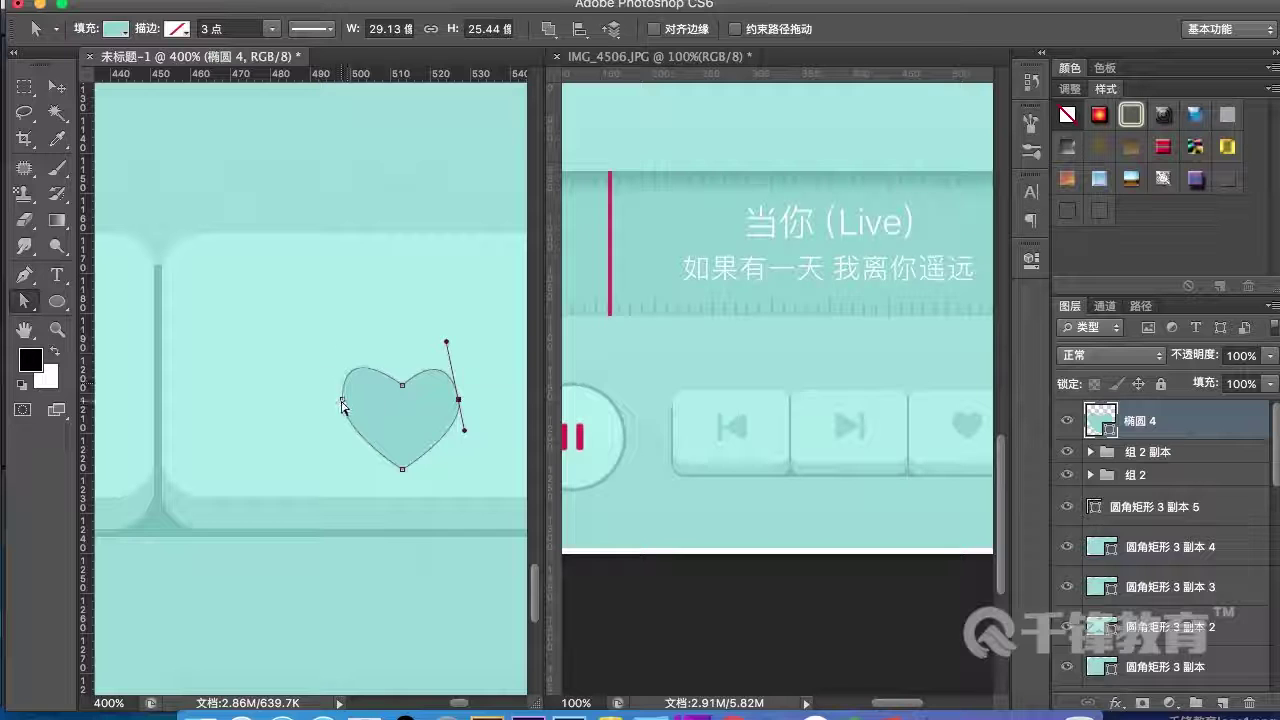
{"action": "mouse_move", "coordinate": [343, 341]}
{"action": "left_mouse_down"}
{"action": "mouse_move", "coordinate": [357, 339]}
{"action": "mouse_move", "coordinate": [356, 353]}
{"action": "left_mouse_up"}
{"action": "left_click", "coordinate": [459, 400]}
{"action": "left_click_drag", "start_coordinate": [446, 343], "coordinate": [446, 350]}
{"action": "left_click", "coordinate": [57, 86]}
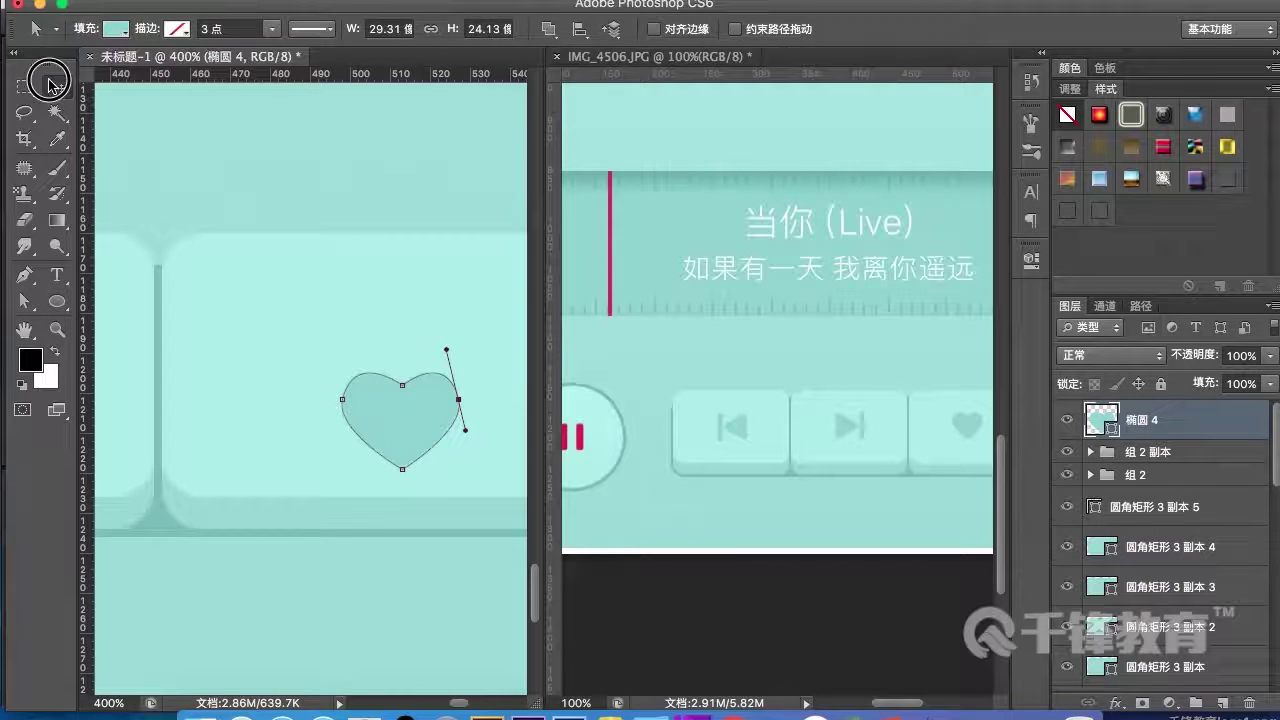
{"action": "left_click", "coordinate": [384, 534]}
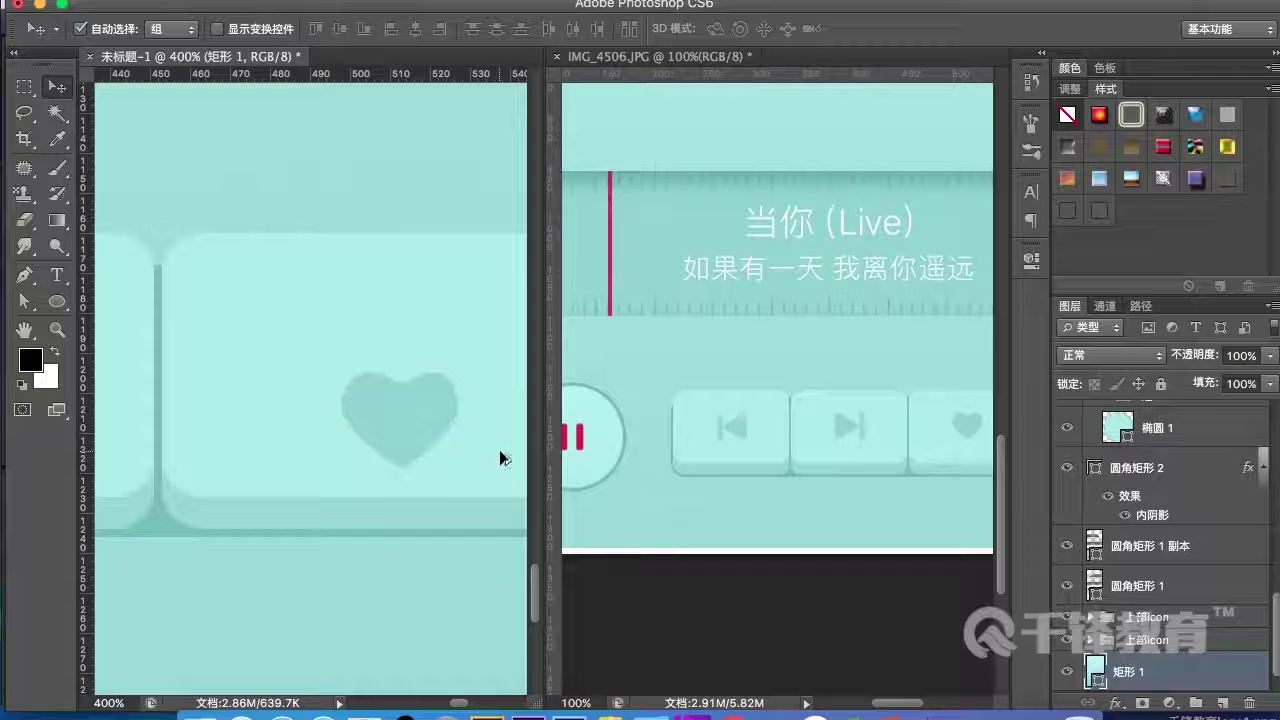
- Examine the heart's shape and size on the third button against the neighbouring control icons
{"action": "key", "text": "super+minus"}
{"action": "key", "text": "super+minus"}
{"action": "key", "text": "super+minus"}
{"action": "left_click_drag", "start_coordinate": [337, 404], "coordinate": [334, 393]}
{"action": "left_click", "coordinate": [334, 505]}
{"action": "left_click_drag", "start_coordinate": [350, 543], "coordinate": [409, 506]}
{"action": "key", "text": "super+plus"}
{"action": "key", "text": "super+plus"}
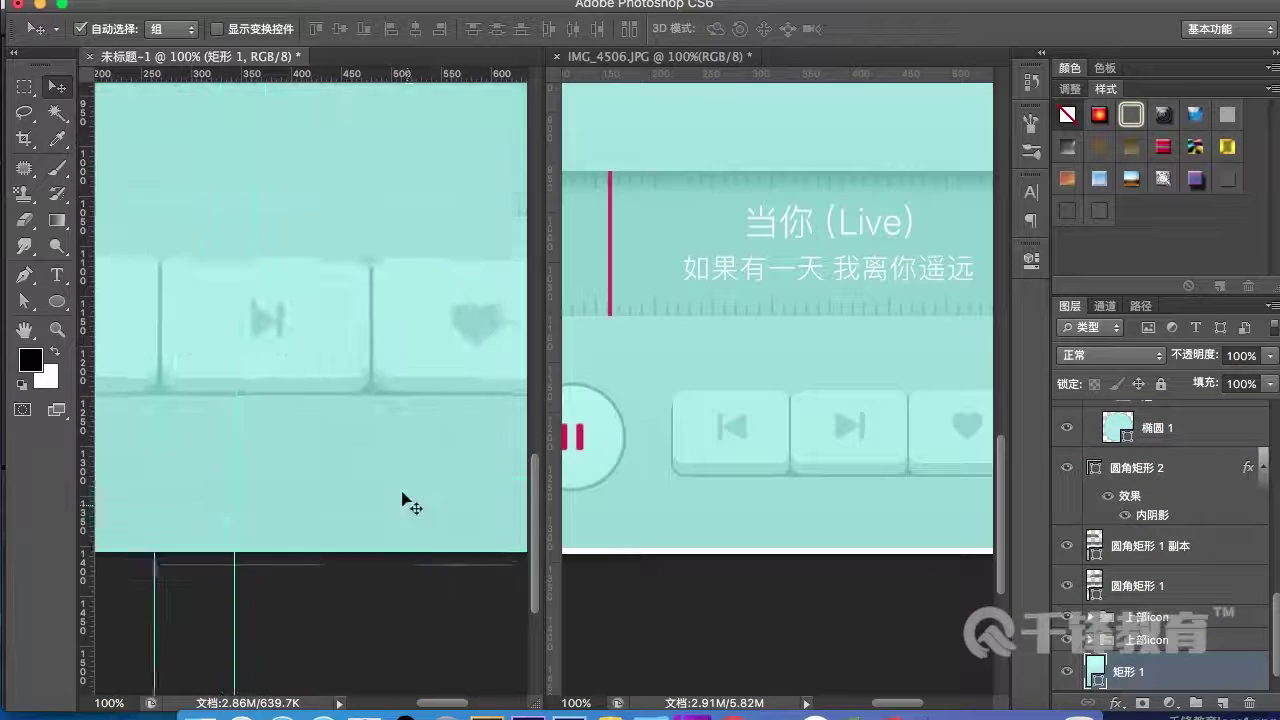
{"action": "left_click_drag", "start_coordinate": [385, 424], "coordinate": [212, 549]}
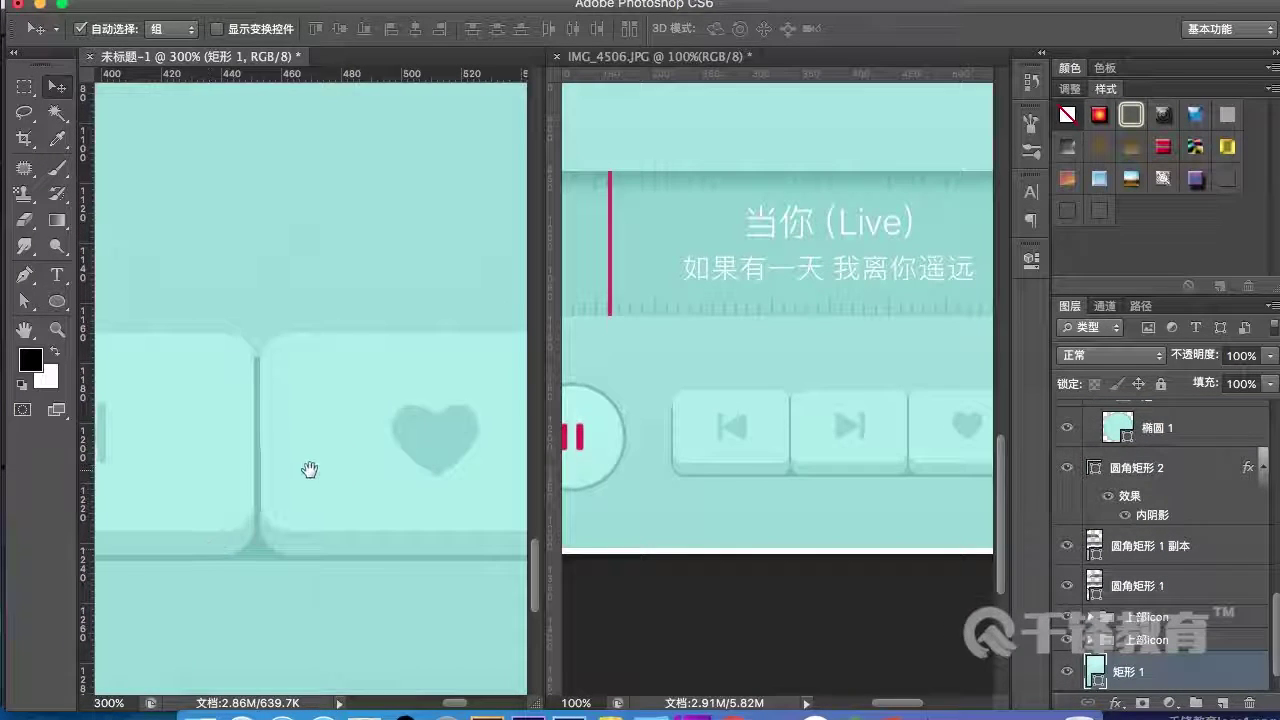
{"action": "left_click_drag", "start_coordinate": [306, 466], "coordinate": [323, 466]}
{"action": "key", "text": "super+minus"}
- Move the heart beside the next-track icon and scale it down to 24 × 20 px
{"action": "left_click_drag", "start_coordinate": [392, 443], "coordinate": [224, 428]}
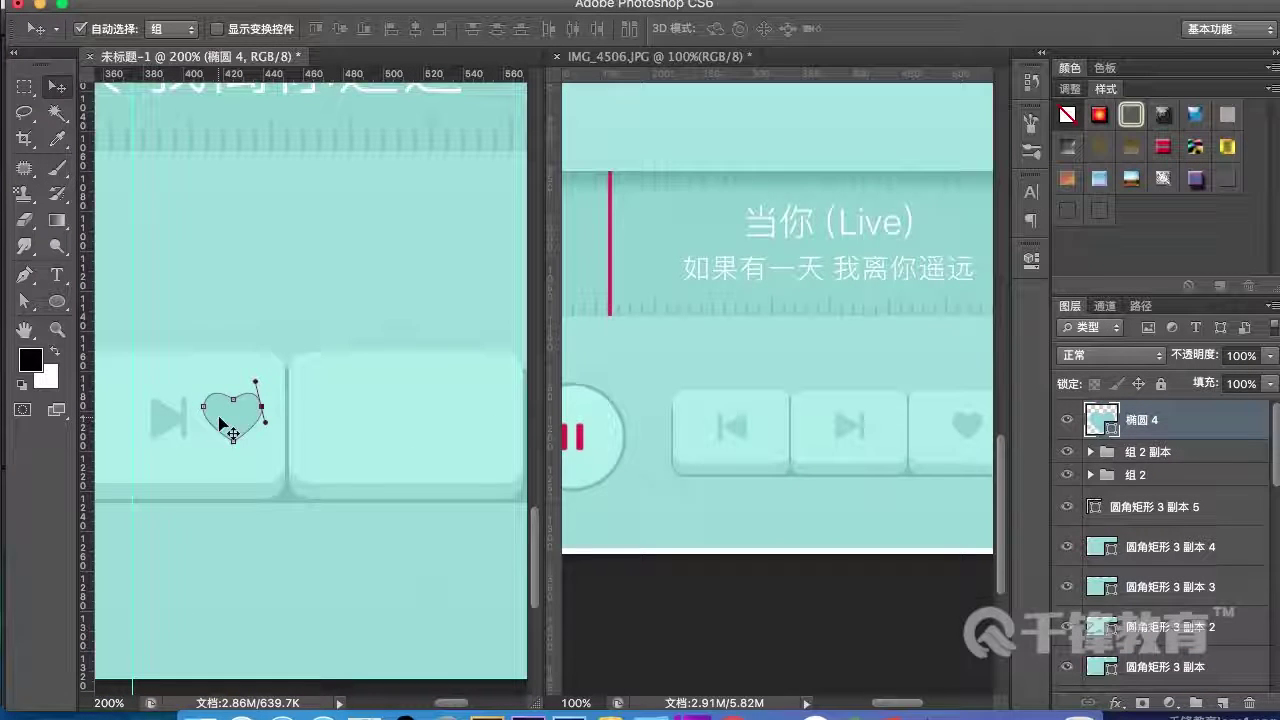
{"action": "key", "text": "a"}
{"action": "left_click", "coordinate": [222, 425]}
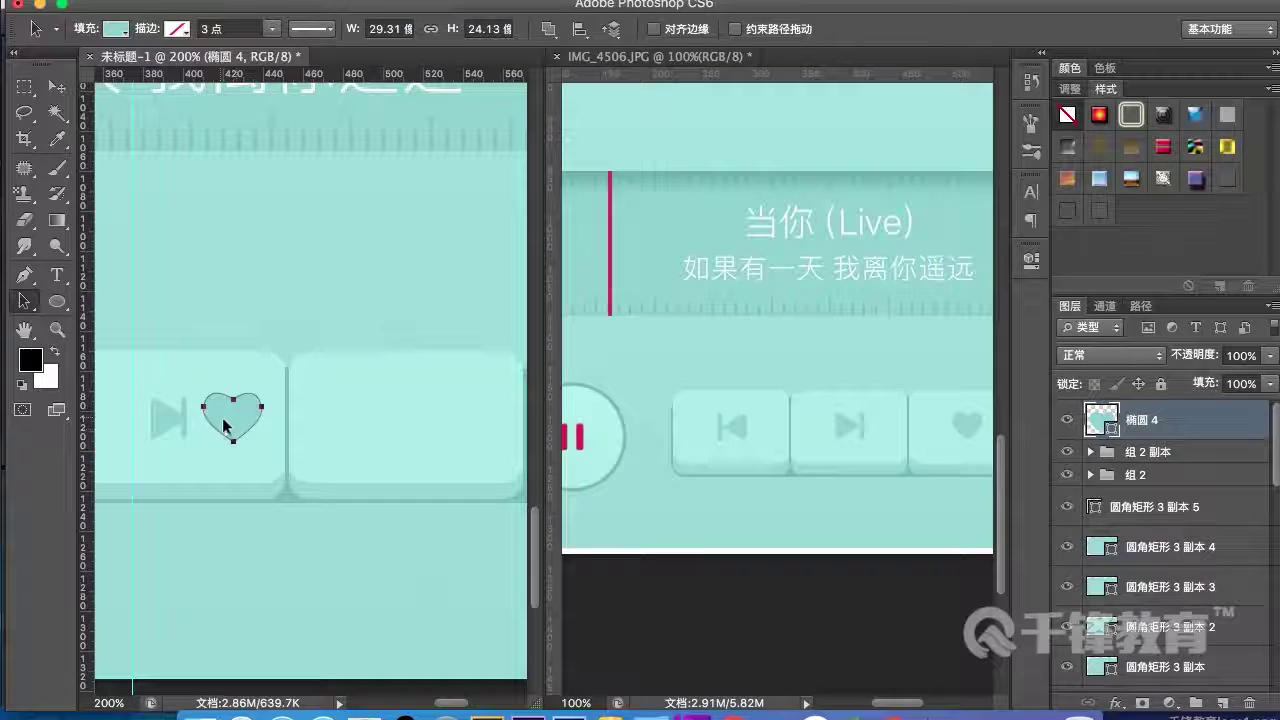
{"action": "key", "text": "super+t"}
{"action": "left_click_drag", "start_coordinate": [262, 440], "coordinate": [251, 432]}
{"action": "key", "text": "Return"}
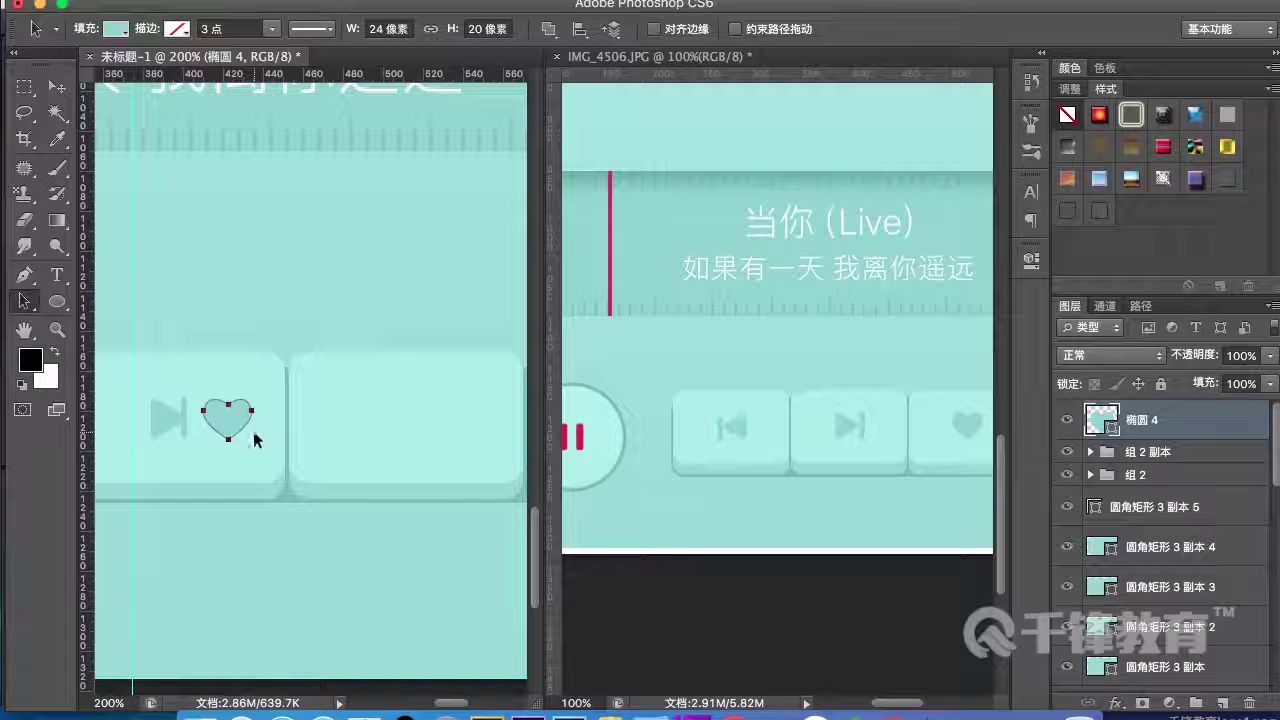
- Move the heart horizontally back to the middle of the third button
{"action": "key", "text": "shift+Right"}
{"action": "key", "text": "shift+Right"}
{"action": "key", "text": "shift+Right"}
{"action": "key", "text": "shift+Right"}
{"action": "key", "text": "shift+Right"}
{"action": "key", "text": "shift+Right"}
{"action": "key", "text": "shift+Right"}
{"action": "key", "text": "shift+Right"}
{"action": "key", "text": "shift+Right"}
{"action": "key", "text": "shift+Right"}
{"action": "key", "text": "shift+Right"}
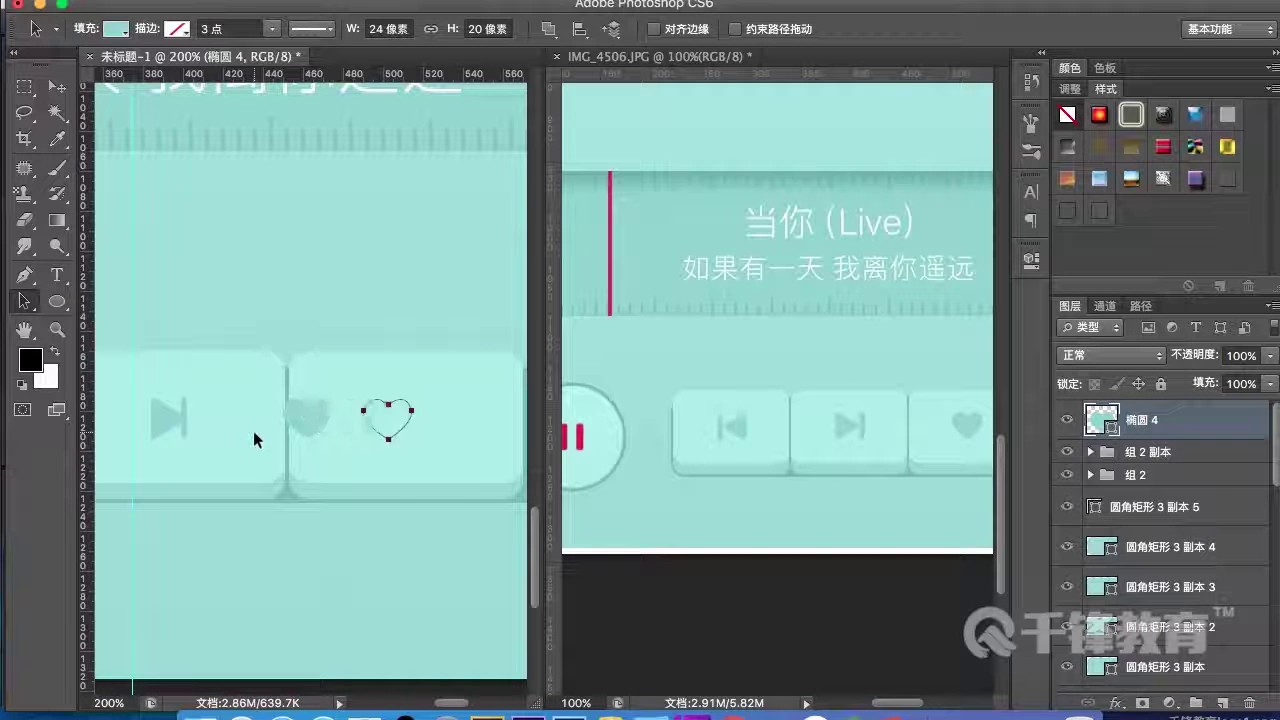
{"action": "key", "text": "shift+Left"}
{"action": "key", "text": "shift+Left"}
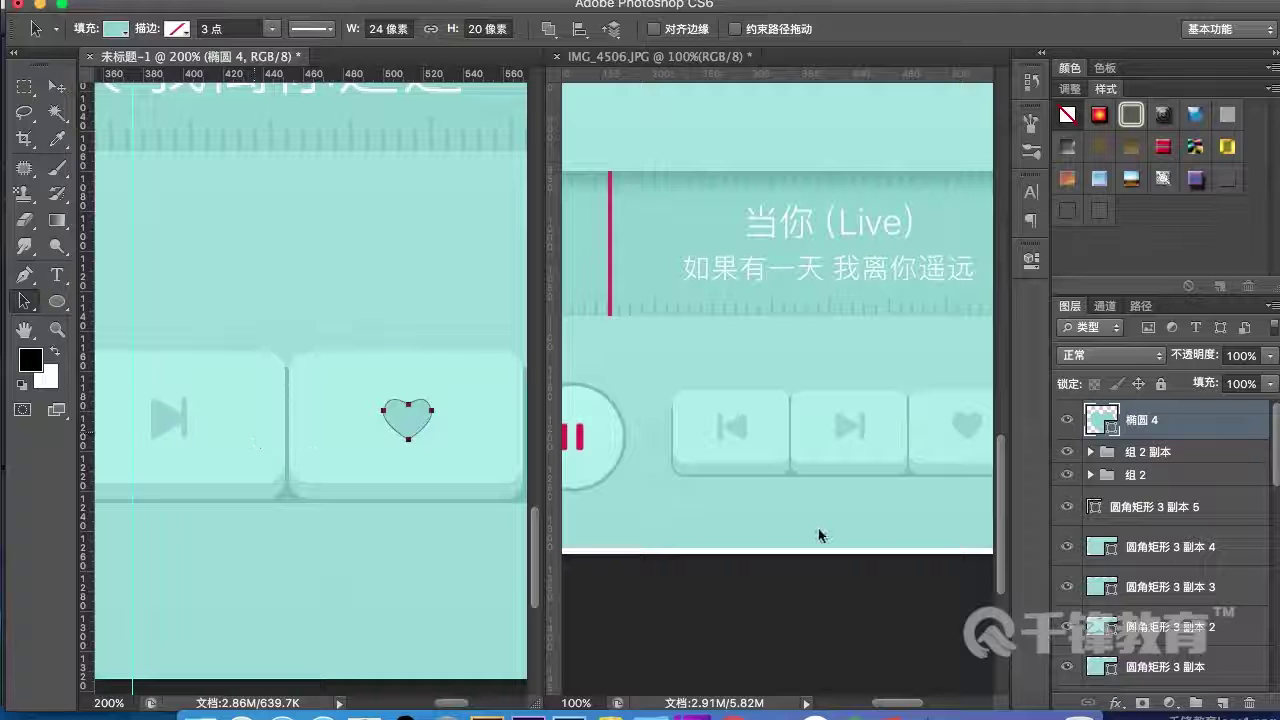
- Center the heart horizontally on the third button, using that button's outline as a selection, and deselect
{"action": "left_click", "coordinate": [1100, 592]}
{"action": "left_click", "coordinate": [1100, 590], "text": "super"}
{"action": "left_click", "coordinate": [1120, 424]}
{"action": "scroll", "coordinate": [581, 123], "scroll_direction": "up", "scroll_amount": 3}
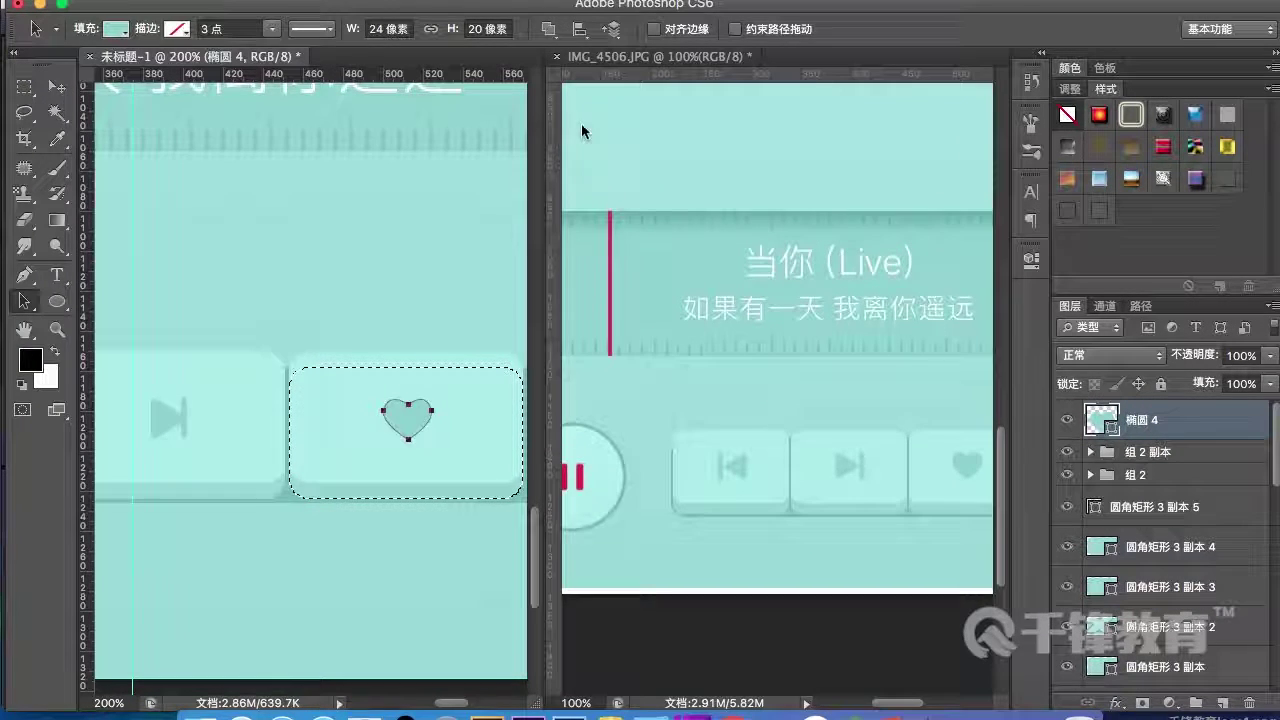
{"action": "key", "text": "v"}
{"action": "scroll", "coordinate": [164, 267], "scroll_direction": "up", "scroll_amount": 1}
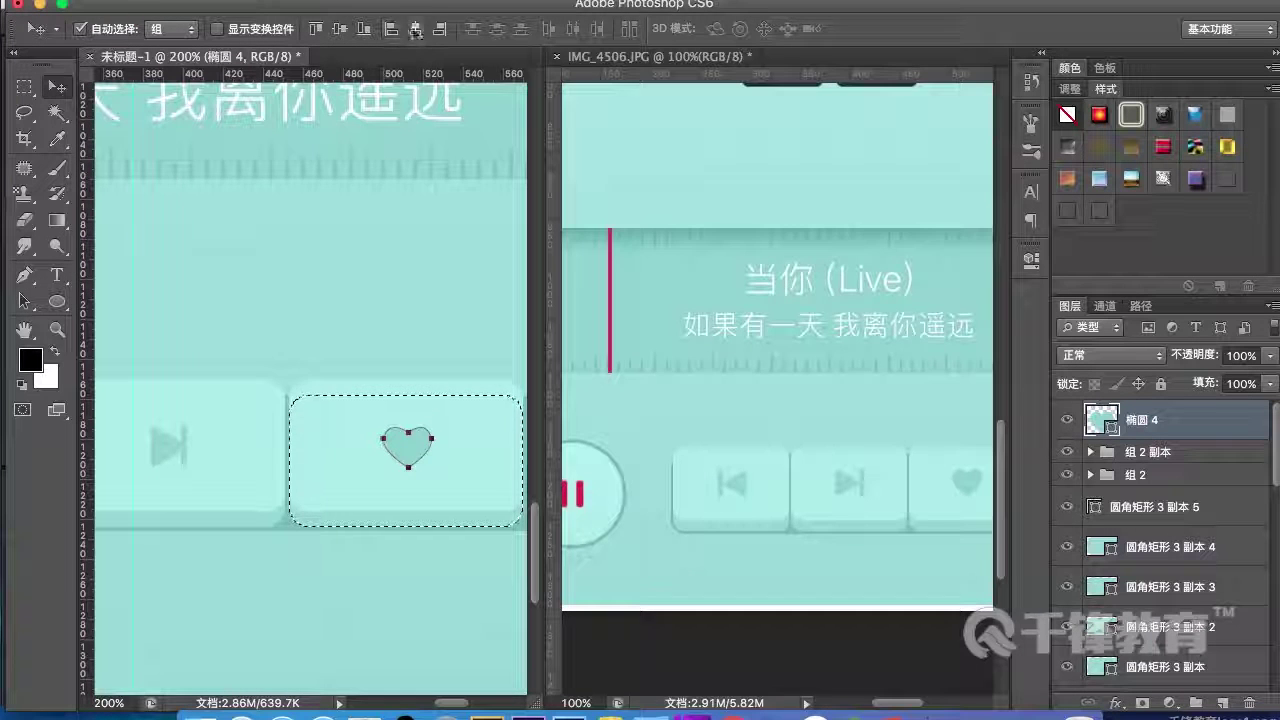
{"action": "key", "text": "super+d"}
- Compare the empty fourth button with the download icon on the reference image's last button
{"action": "scroll", "coordinate": [457, 474], "scroll_direction": "down", "scroll_amount": 3}
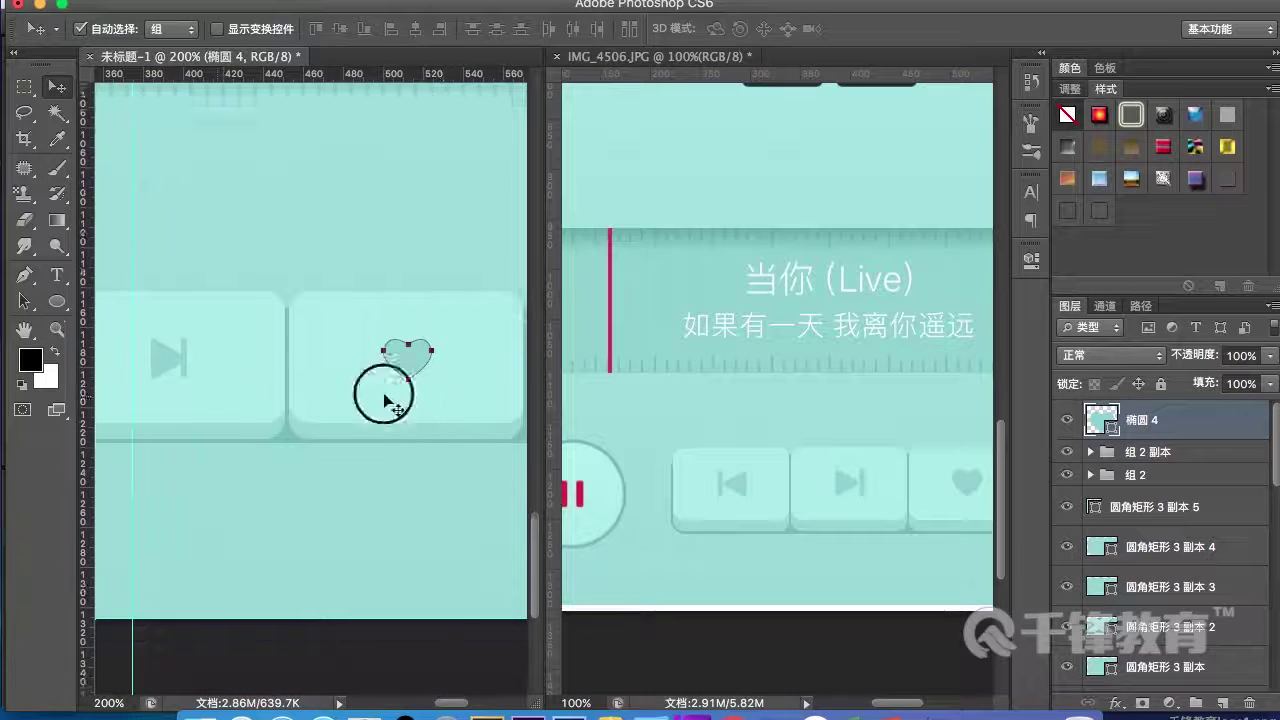
{"action": "scroll", "coordinate": [218, 419], "scroll_direction": "right", "scroll_amount": 6}
{"action": "left_click", "coordinate": [891, 591]}
{"action": "left_click_drag", "start_coordinate": [918, 564], "coordinate": [728, 504]}
{"action": "left_click", "coordinate": [405, 468]}
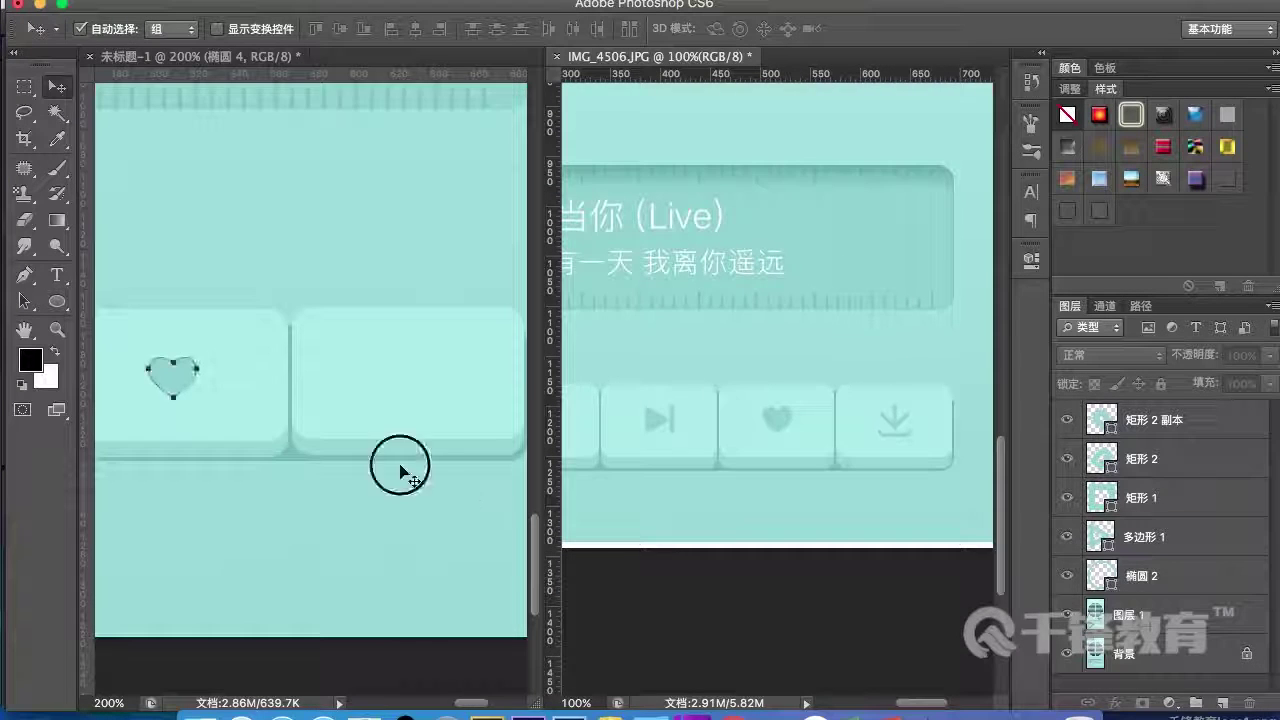
{"action": "key", "text": "super+minus"}
{"action": "left_click_drag", "start_coordinate": [338, 445], "coordinate": [346, 471]}
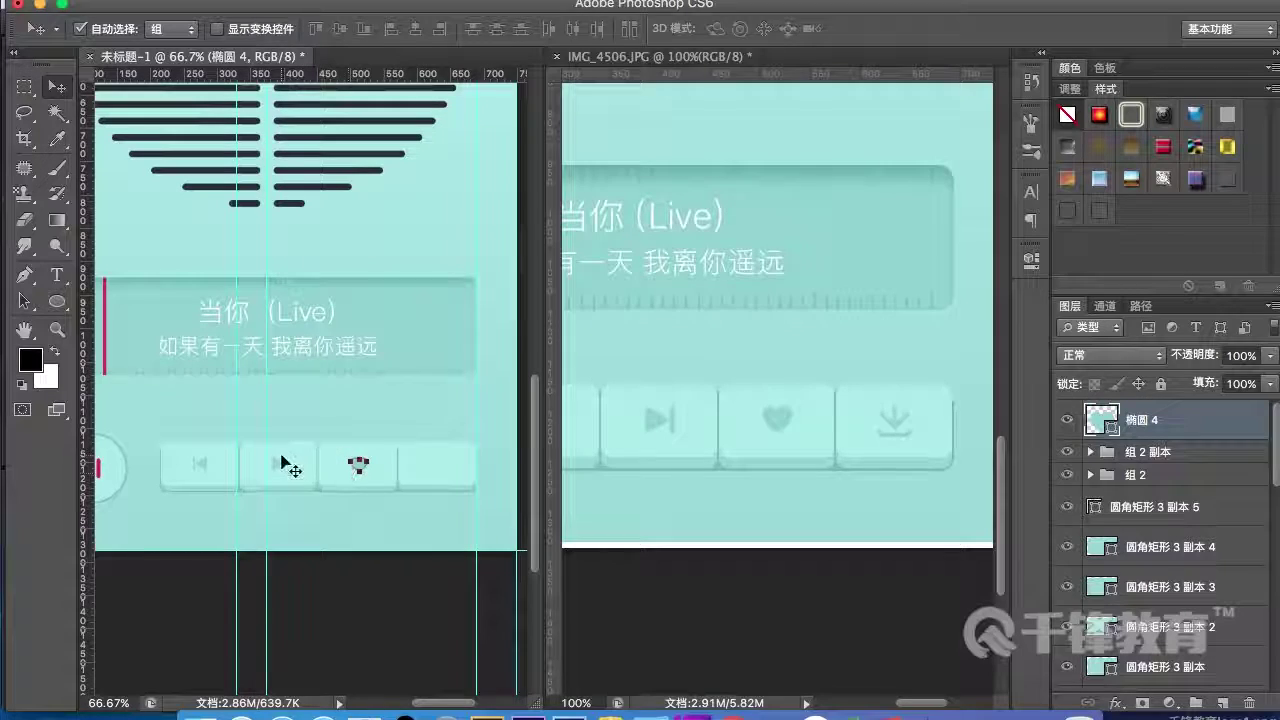
- Select the chevron icon group at the top of the player design and set the Move tool's auto-select to 图层 (Layer)
{"action": "scroll", "coordinate": [280, 463], "scroll_direction": "up", "scroll_amount": 5}
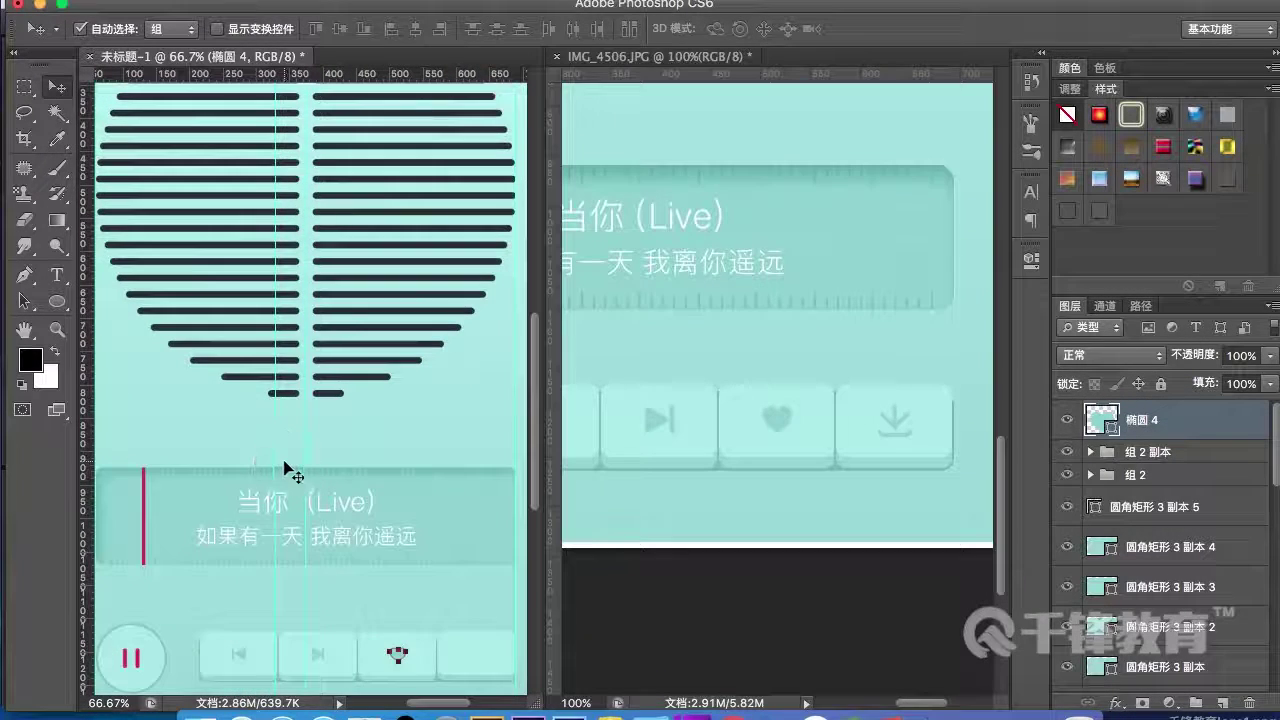
{"action": "scroll", "coordinate": [286, 471], "scroll_direction": "up", "scroll_amount": 5}
{"action": "key", "text": "super+minus"}
{"action": "key", "text": "super+minus"}
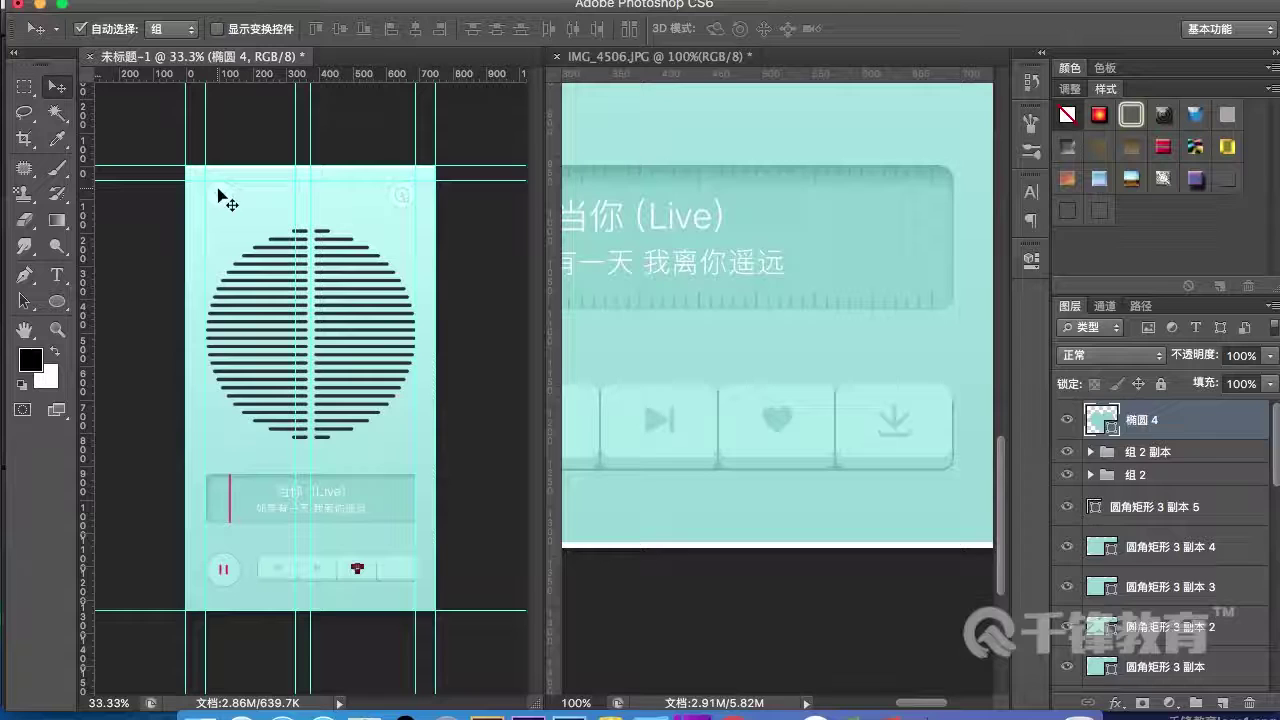
{"action": "left_click", "coordinate": [219, 195]}
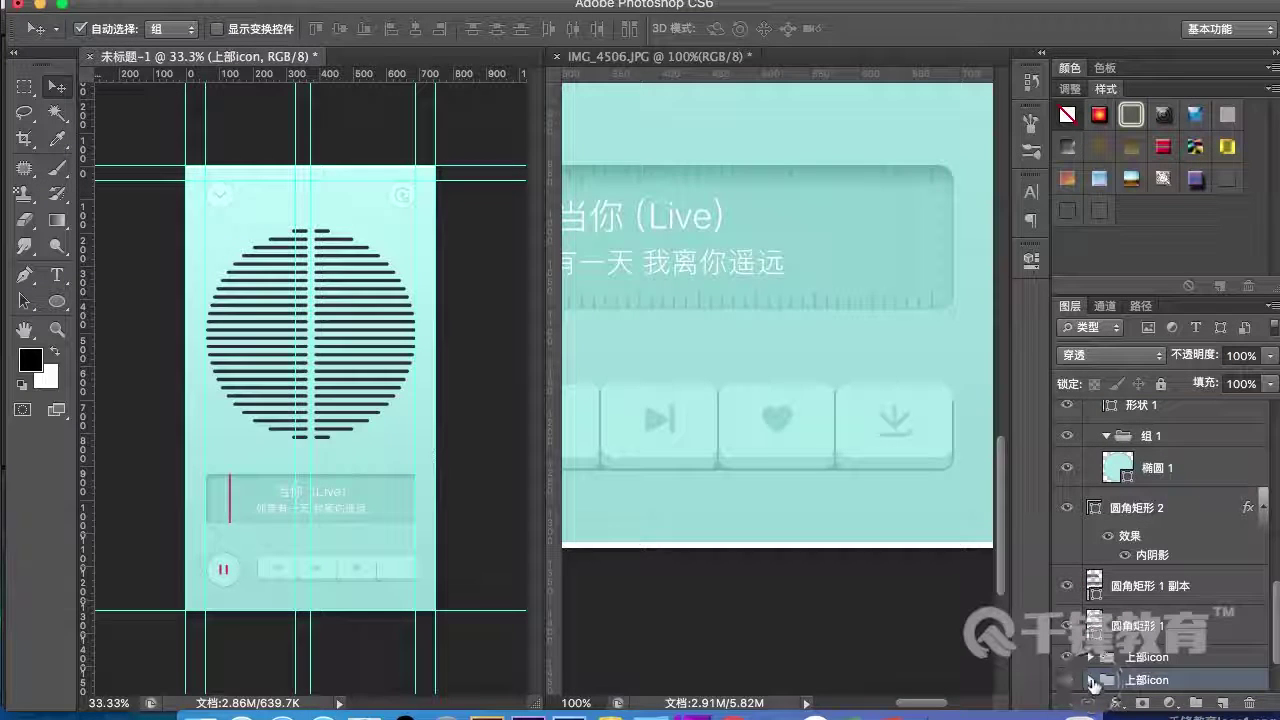
{"action": "left_click", "coordinate": [160, 30]}
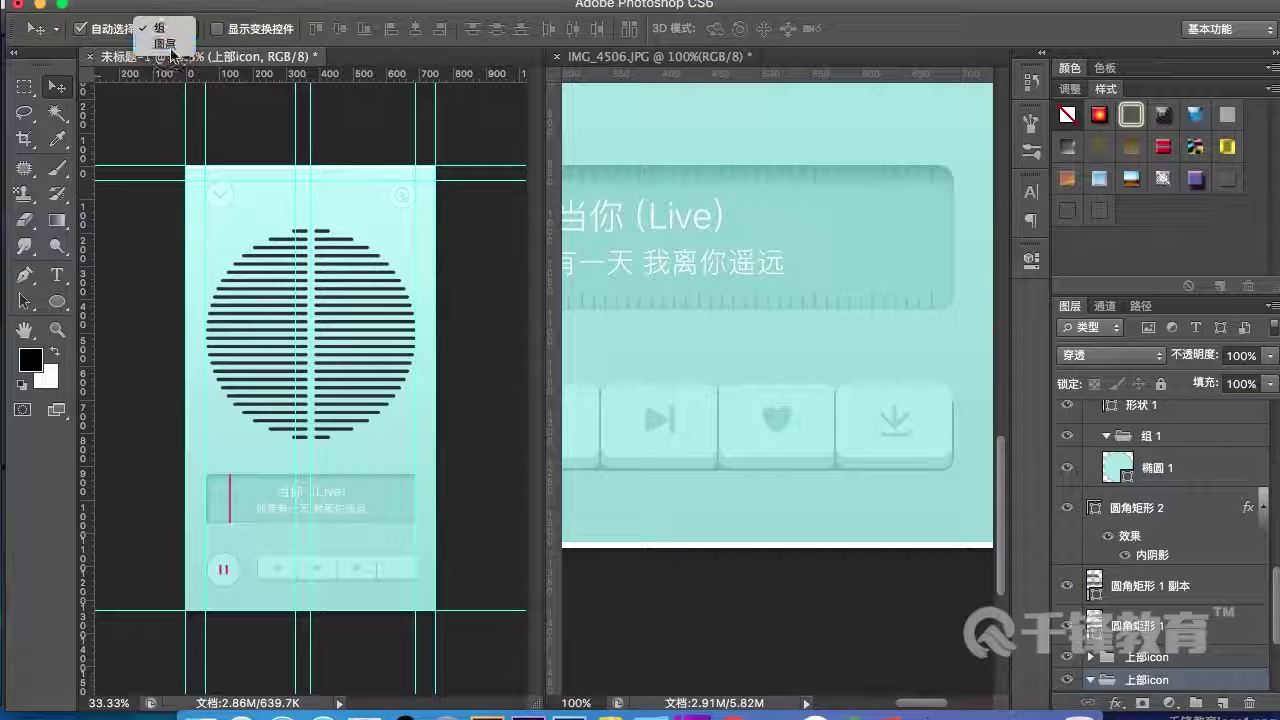
{"action": "left_click", "coordinate": [170, 47]}
- Duplicate the chevron shape layer 形状 1 from the 上部icon group and bring the copy to the front of the layer stack
{"action": "scroll", "coordinate": [1140, 600], "scroll_direction": "down", "scroll_amount": 3}
{"action": "left_click", "coordinate": [1140, 630]}
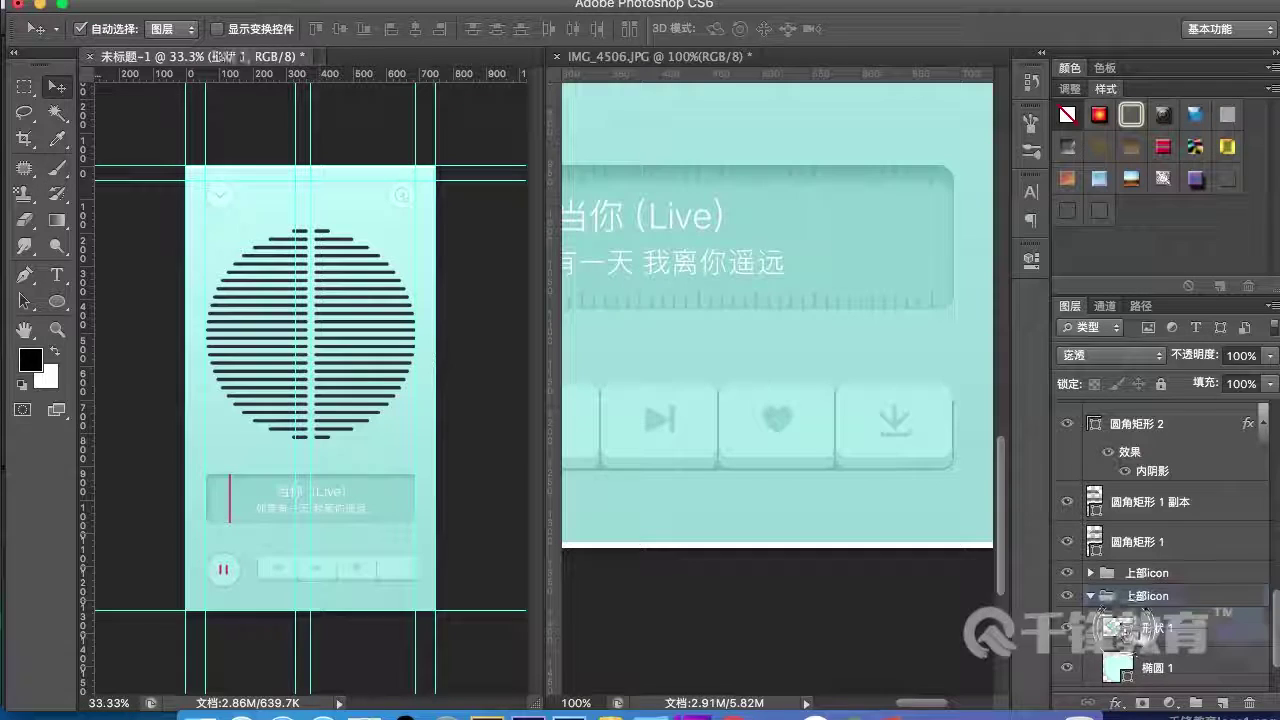
{"action": "key", "text": "super+j"}
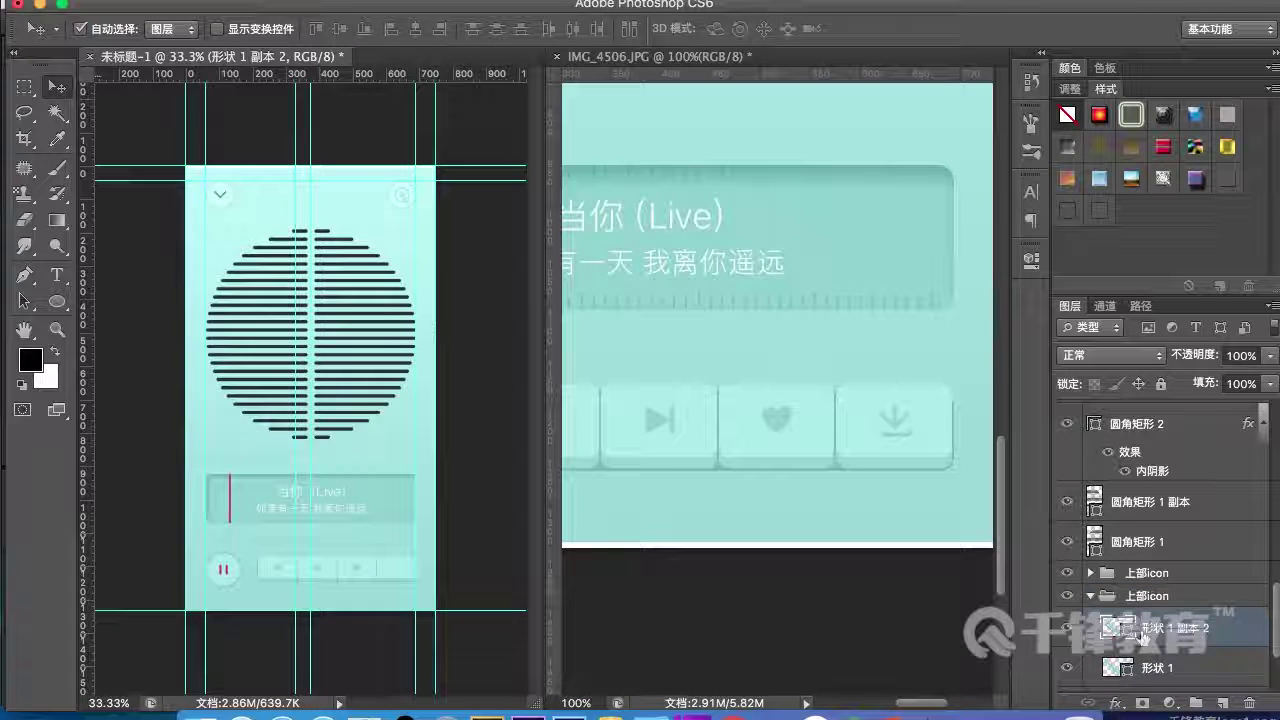
{"action": "key", "text": "super+shift+bracketright"}
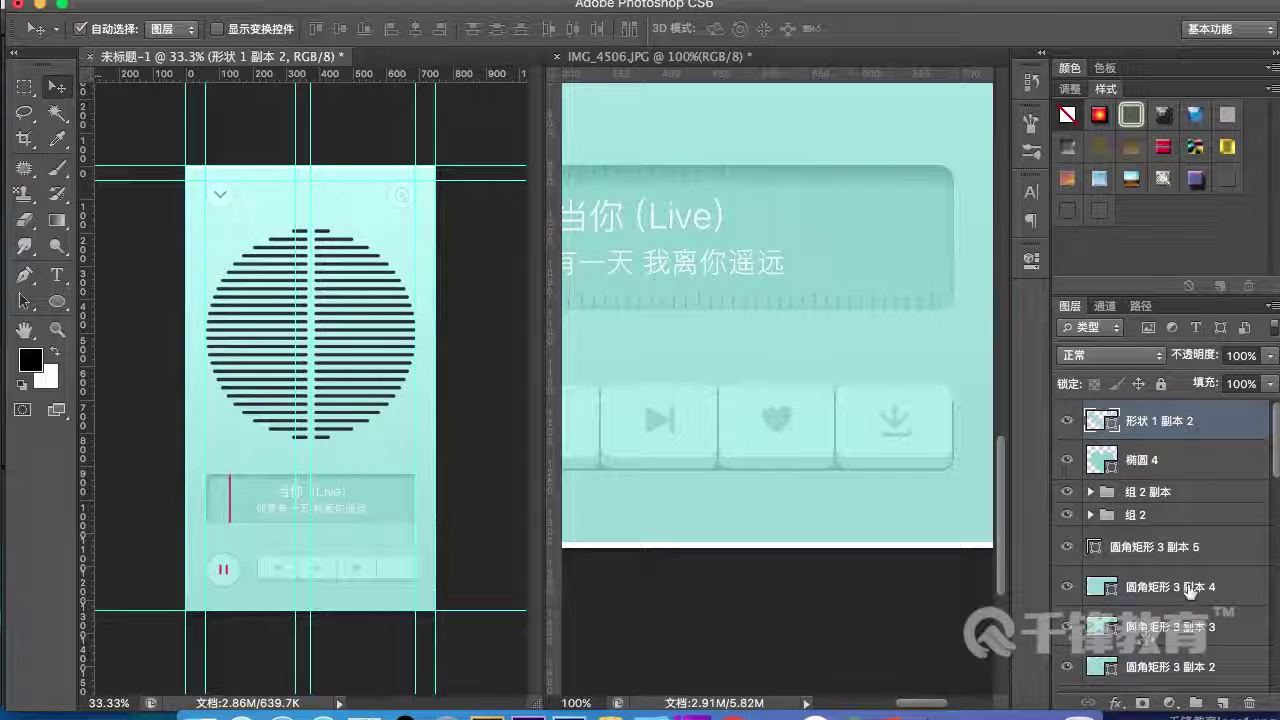
- Move the chevron copy from the top of the player onto the fourth control button
{"action": "left_click_drag", "start_coordinate": [221, 194], "coordinate": [293, 374]}
{"action": "key", "text": "super+equal"}
{"action": "key", "text": "super+equal"}
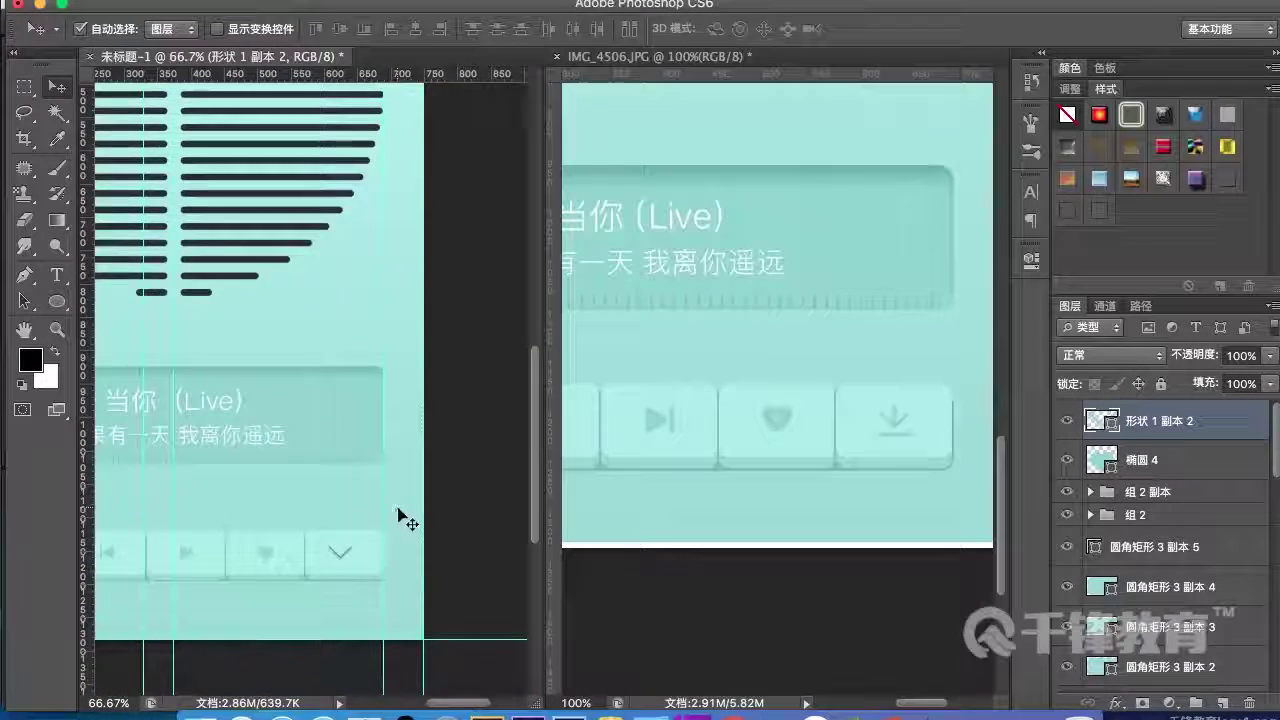
{"action": "key", "text": "super+equal"}
{"action": "key", "text": "super+equal"}
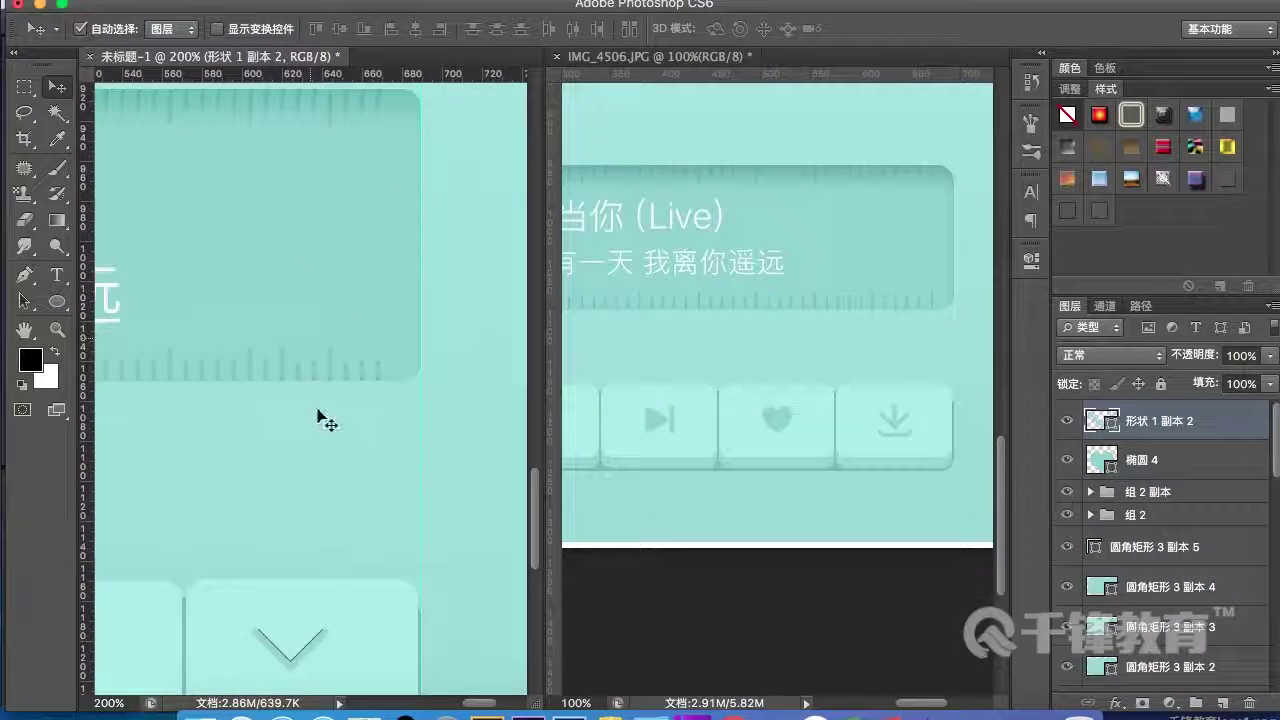
- Hide the rulers and scale the chevron copy on the fourth button down to about 18 × 9 px
{"action": "key", "text": "super+r"}
{"action": "key", "text": "super+t"}
{"action": "left_click_drag", "start_coordinate": [308, 612], "coordinate": [466, 423]}
{"action": "key", "text": "Return"}
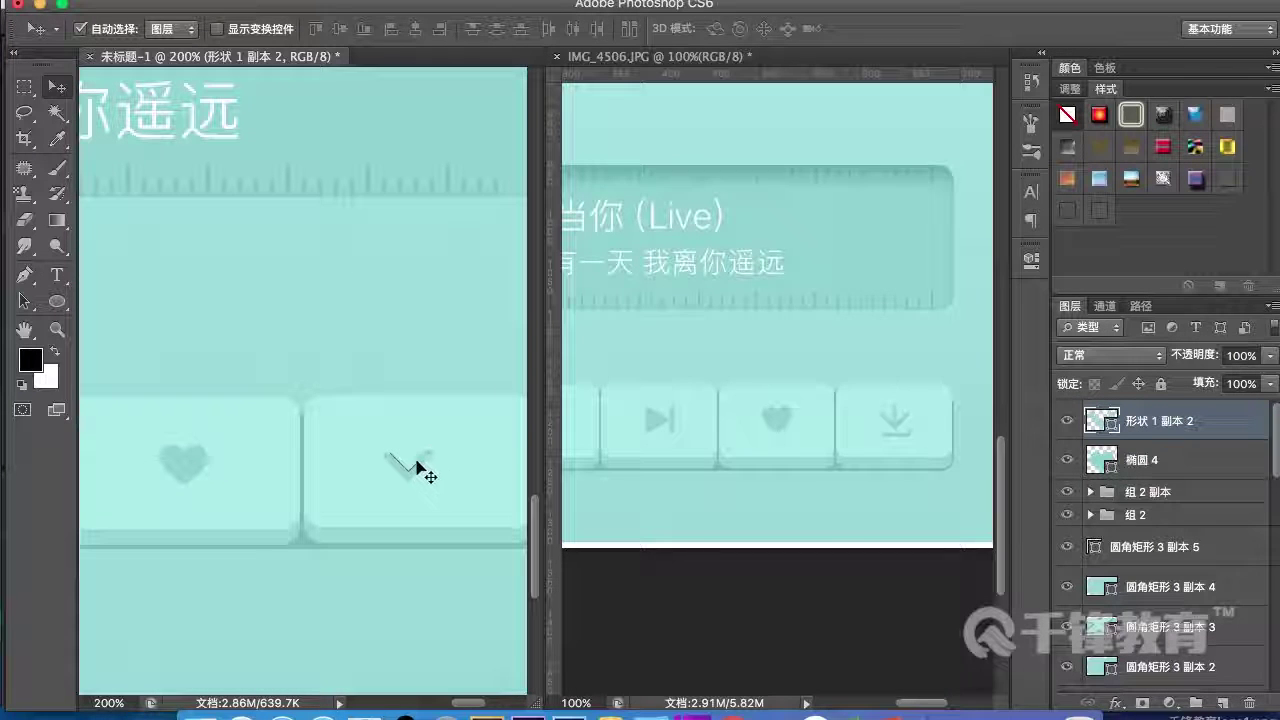
- Draw a vertical line about 18 px tall with the Pen tool, ending at the chevron's tip to form a down arrow
{"action": "left_click", "coordinate": [57, 303]}
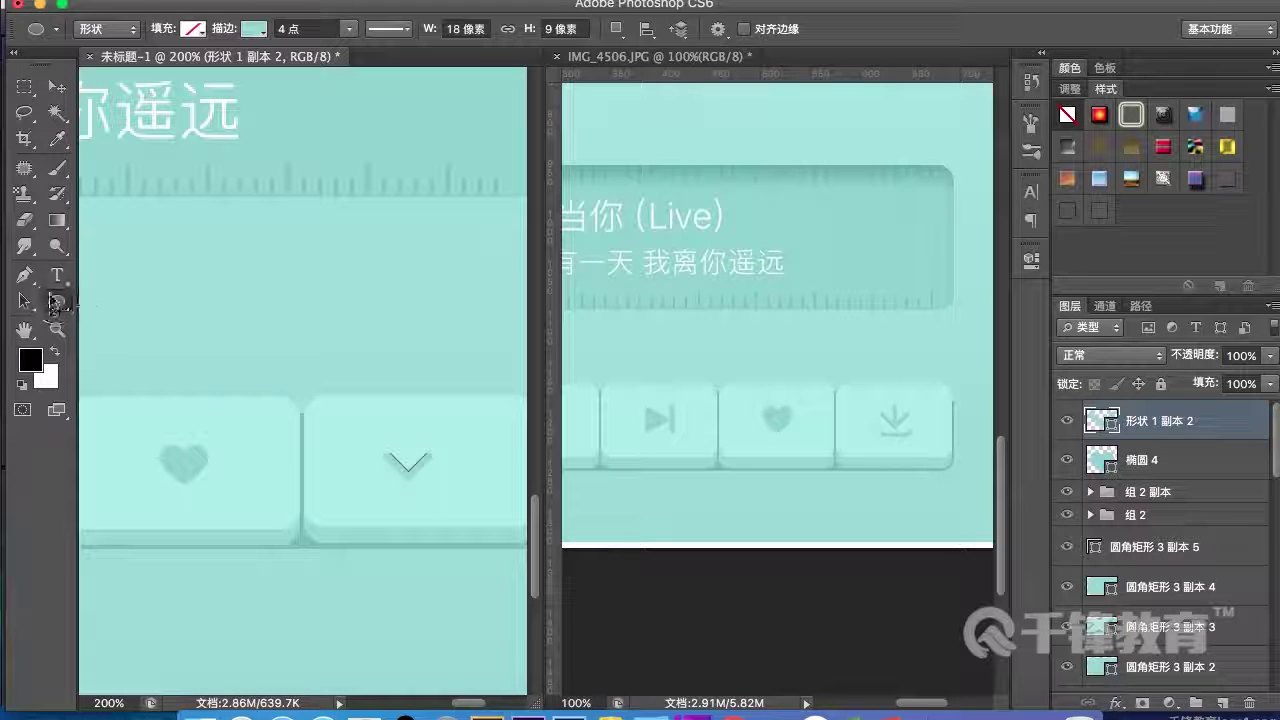
{"action": "left_click", "coordinate": [24, 275]}
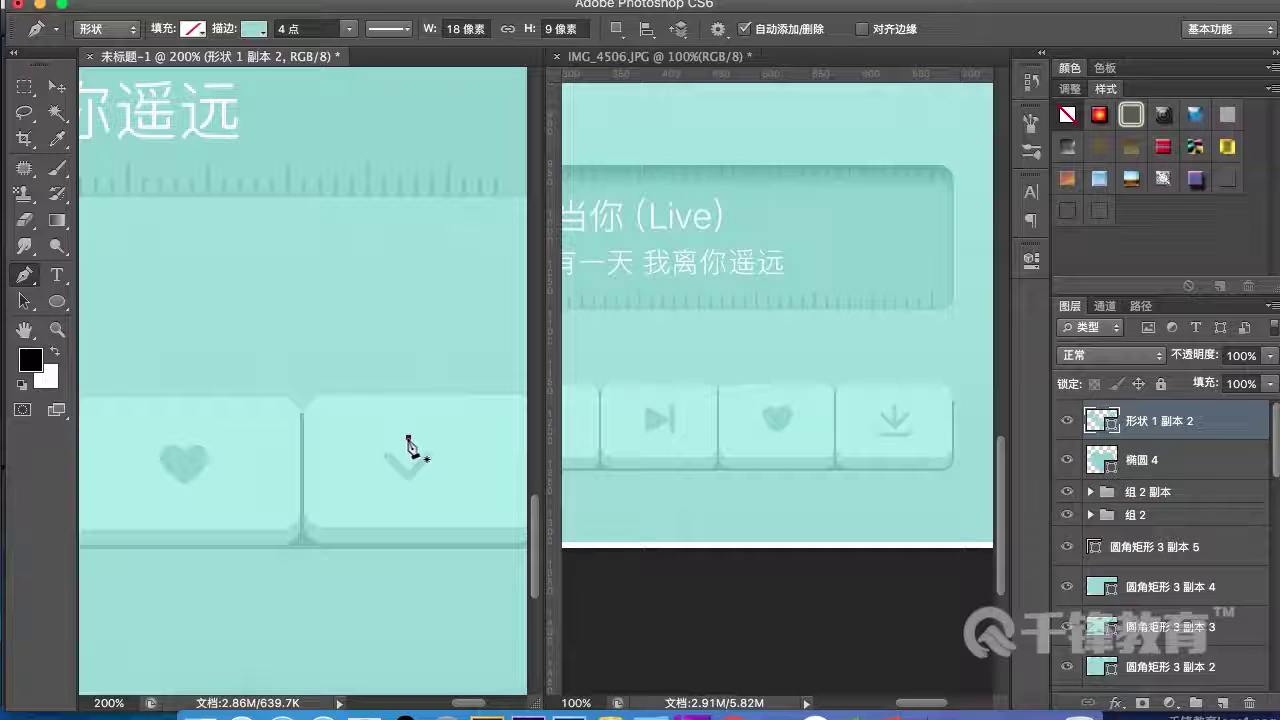
{"action": "left_click", "coordinate": [408, 437]}
{"action": "left_click", "coordinate": [408, 474]}
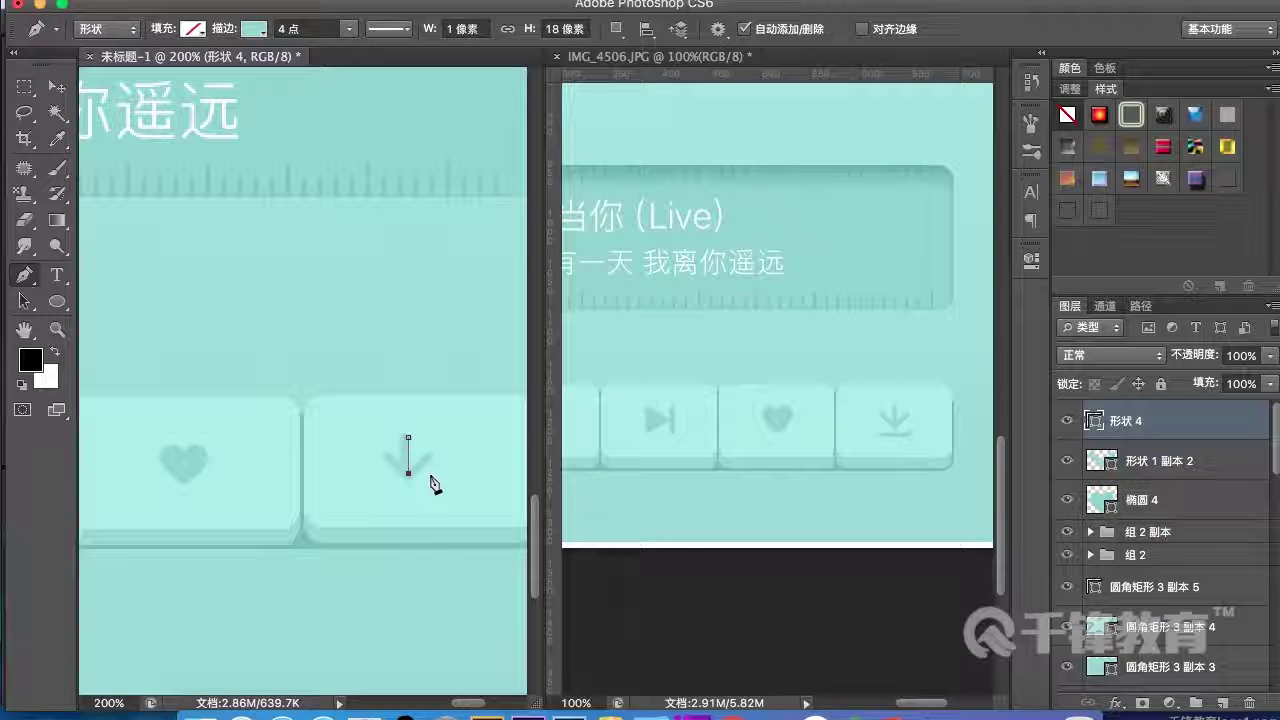
- Set the stroke alignment of the arrow's vertical line to centered
{"action": "left_click", "coordinate": [390, 29]}
{"action": "left_click", "coordinate": [335, 249]}
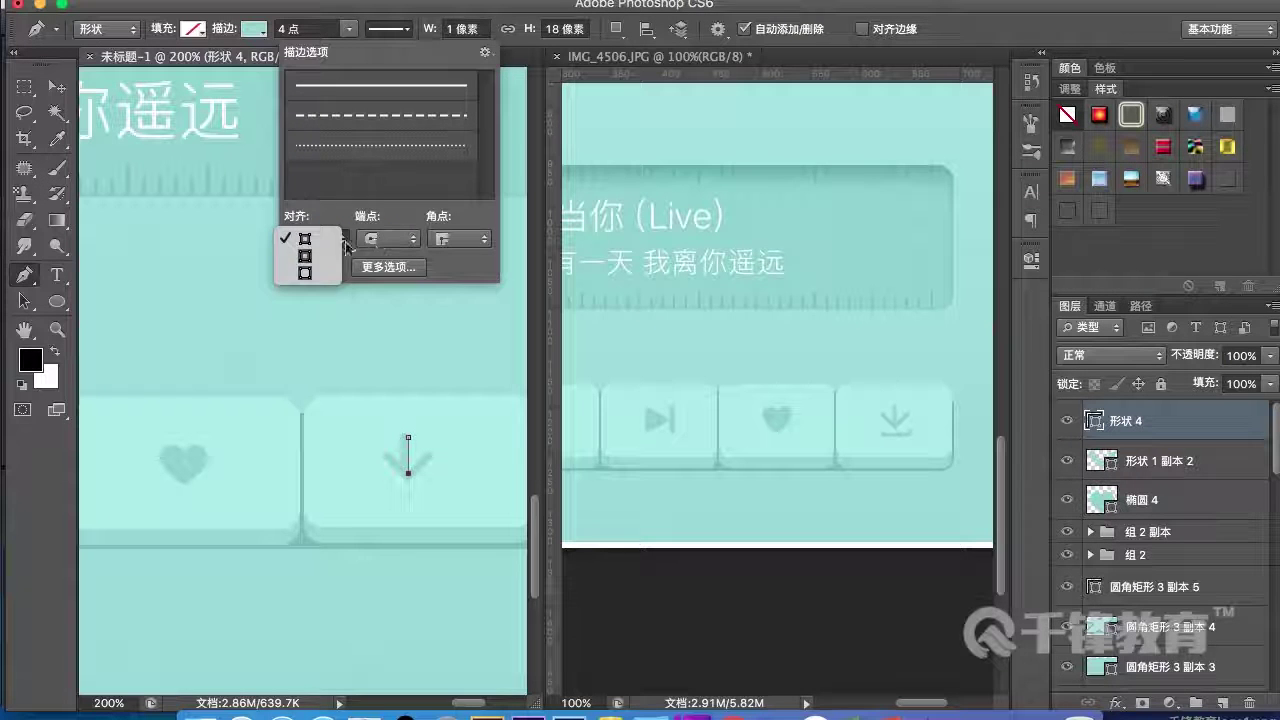
{"action": "left_click", "coordinate": [297, 252]}
- Group the vertical line layer 形状 4 with the chevron layer 形状 1 副本 2
{"action": "left_click", "coordinate": [57, 87]}
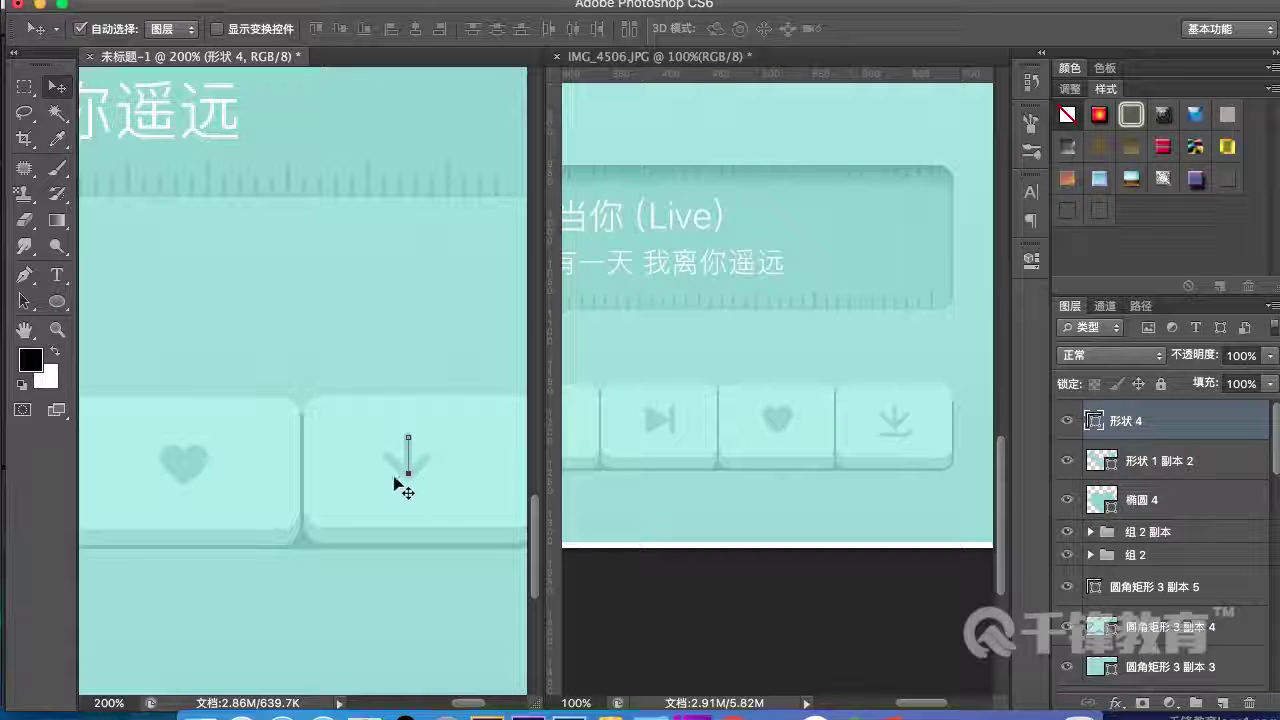
{"action": "key", "text": "super+="}
{"action": "left_click_drag", "start_coordinate": [437, 466], "coordinate": [399, 443]}
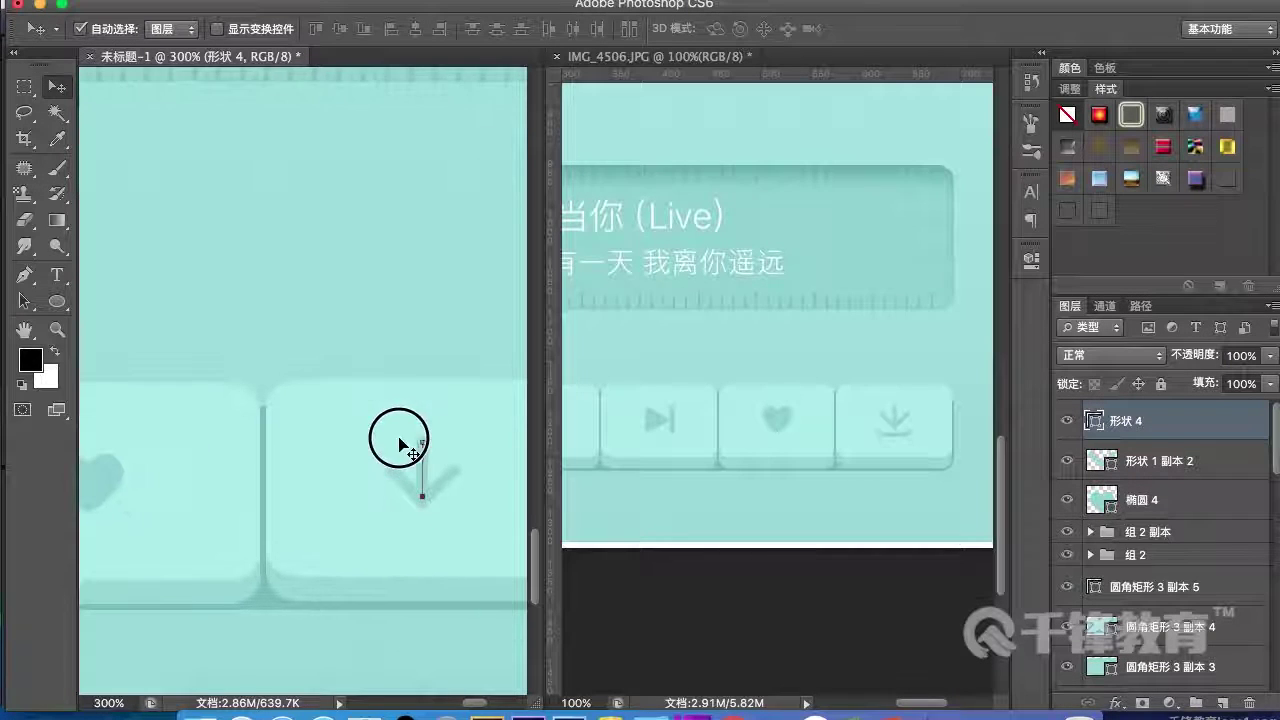
{"action": "left_click", "coordinate": [1150, 461], "text": "shift"}
{"action": "key", "text": "super+g"}
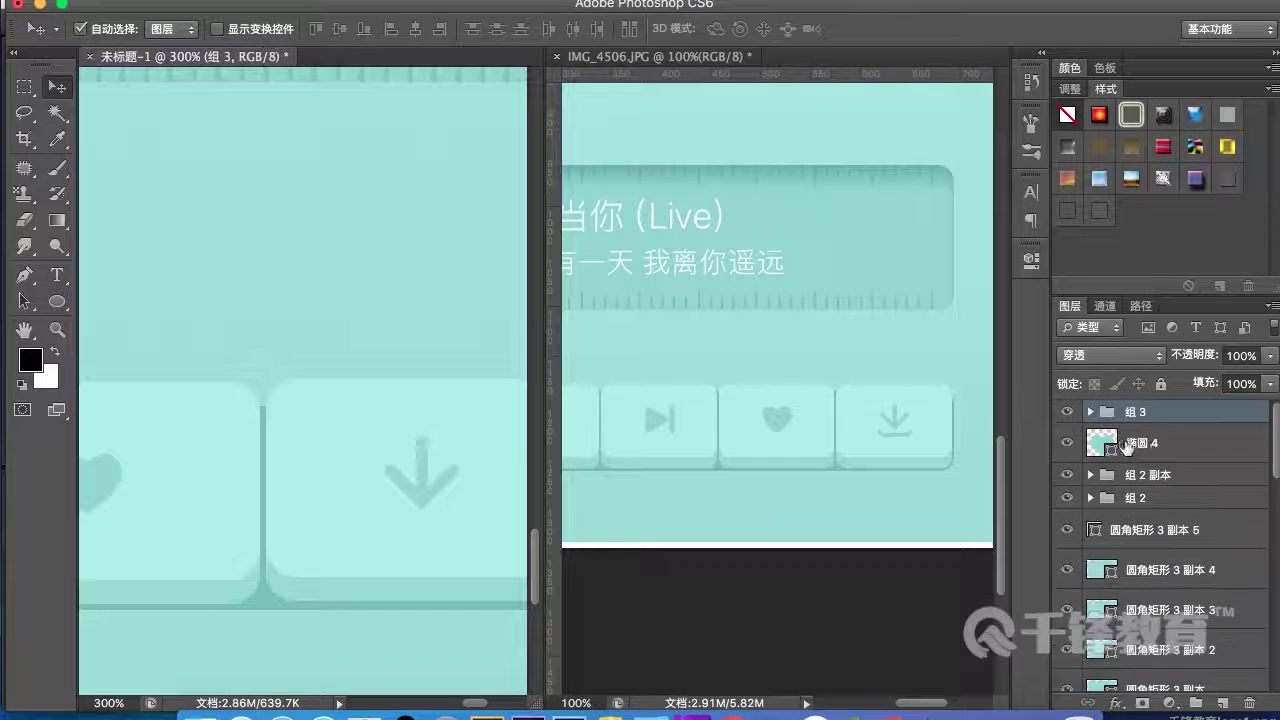
- Draw a rounded rectangle about 27 × 19 px with a 2 px radius around the arrow, above layer 形状 4 inside group 组 3
{"action": "left_click", "coordinate": [1091, 412]}
{"action": "left_click", "coordinate": [1152, 446]}
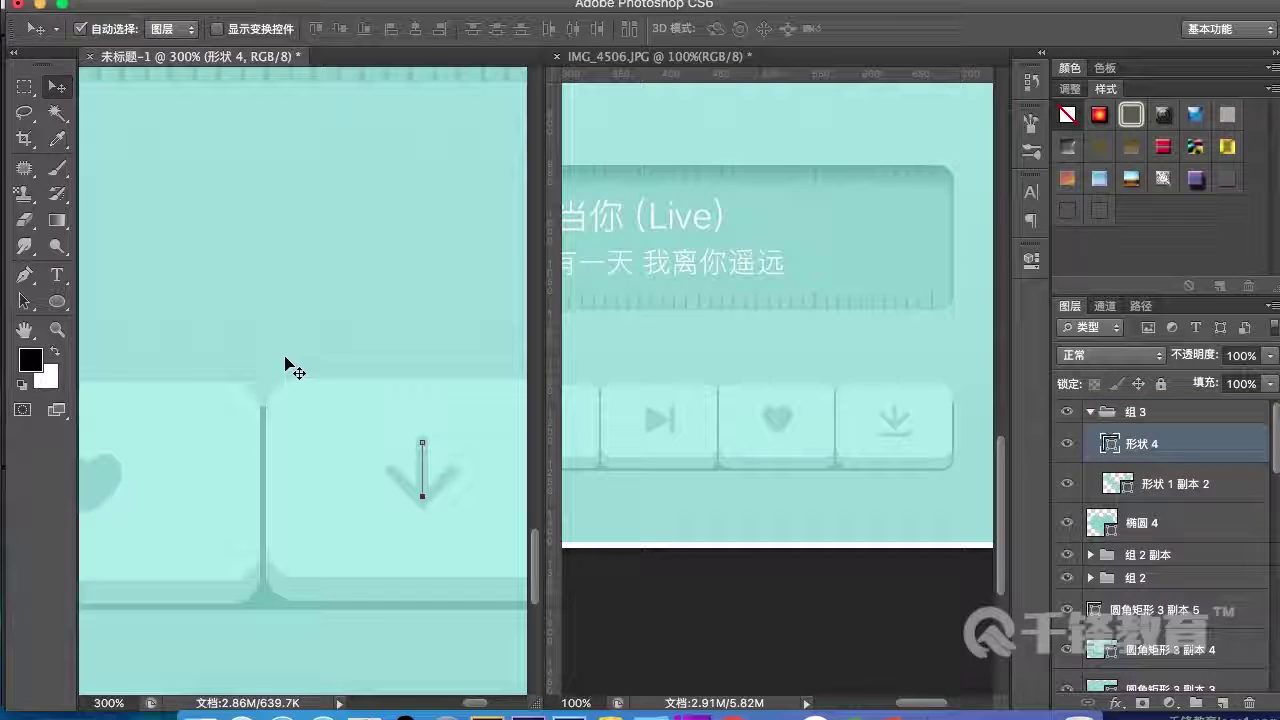
{"action": "left_click", "coordinate": [69, 309]}
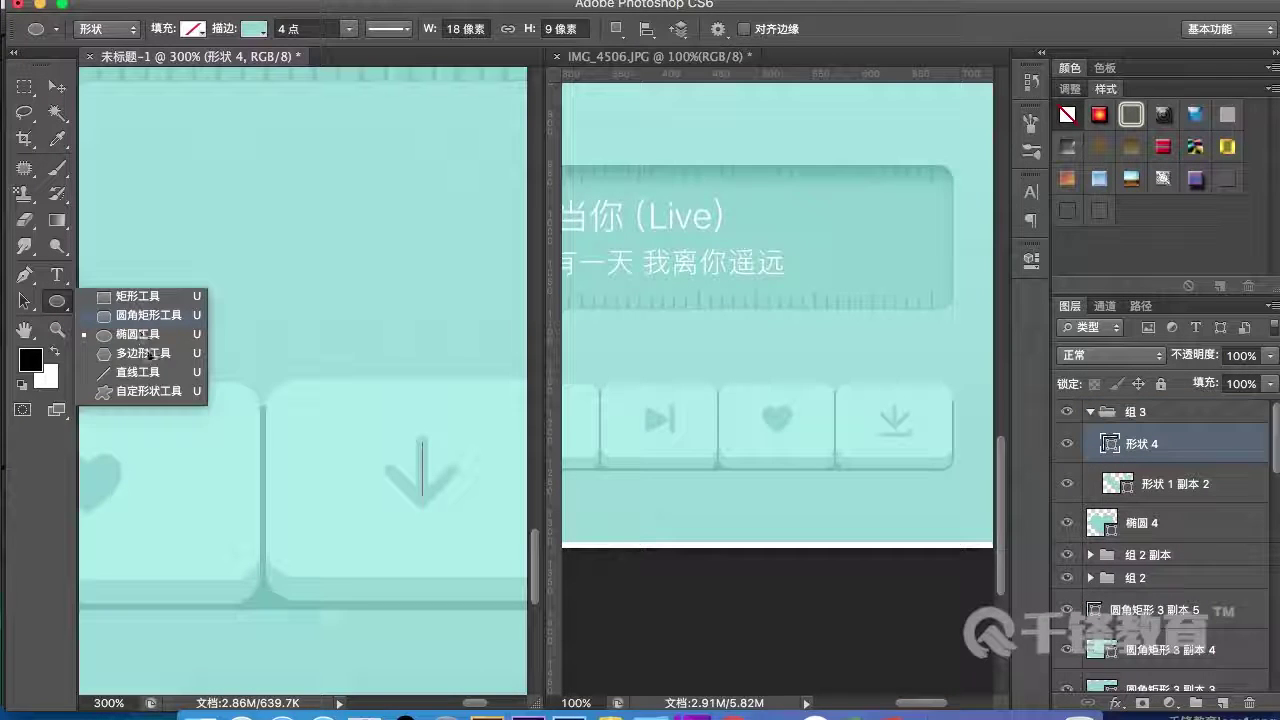
{"action": "left_click", "coordinate": [112, 316]}
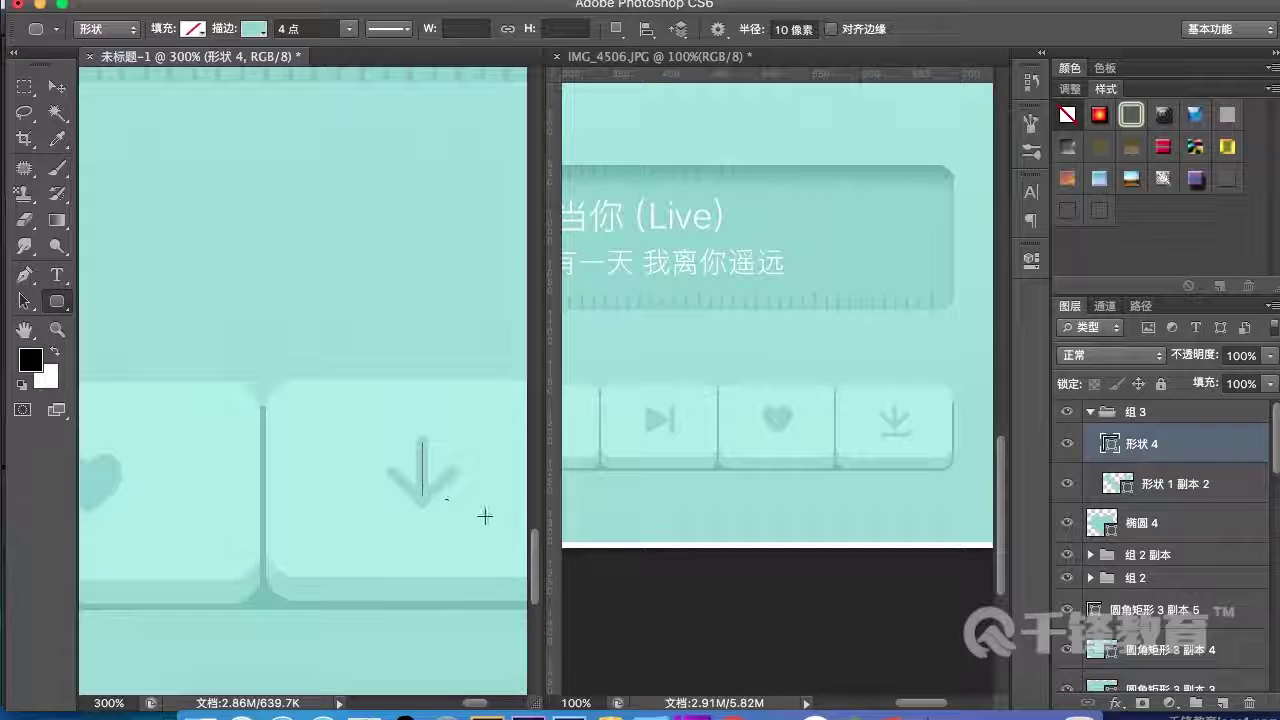
{"action": "left_click", "coordinate": [741, 34]}
{"action": "type", "text": "2"}
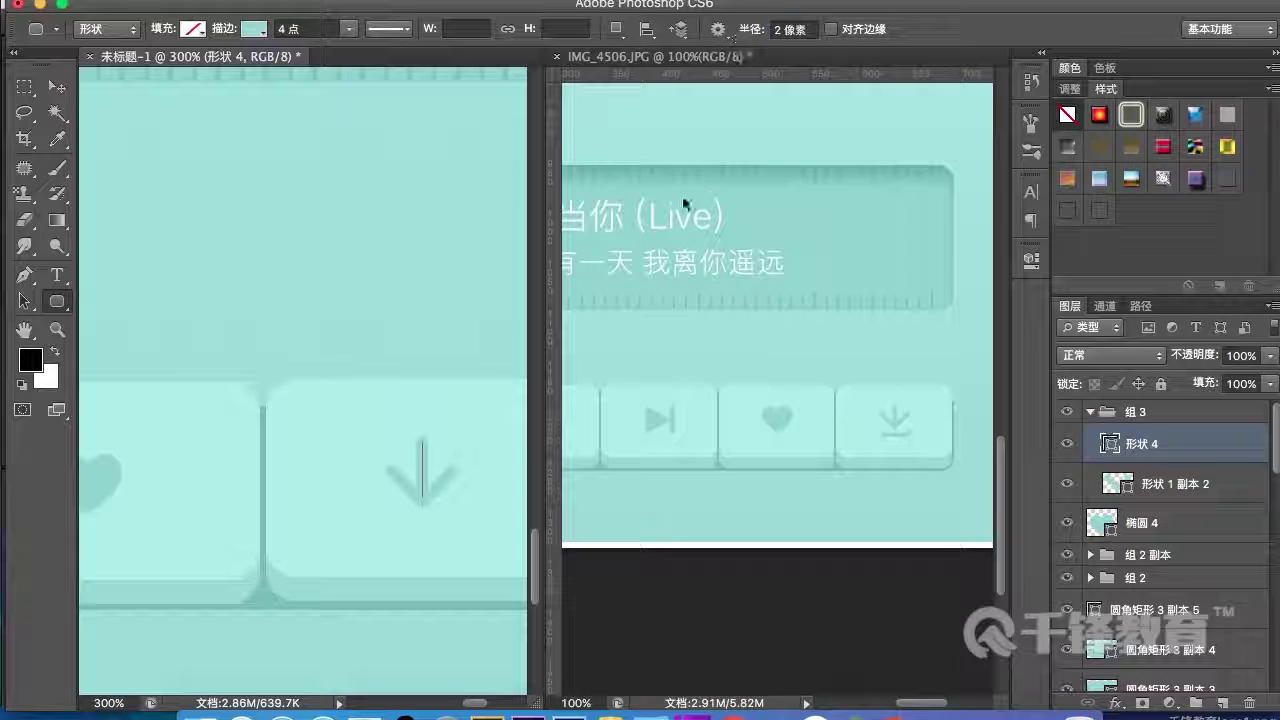
{"action": "left_click_drag", "start_coordinate": [380, 459], "coordinate": [460, 513]}
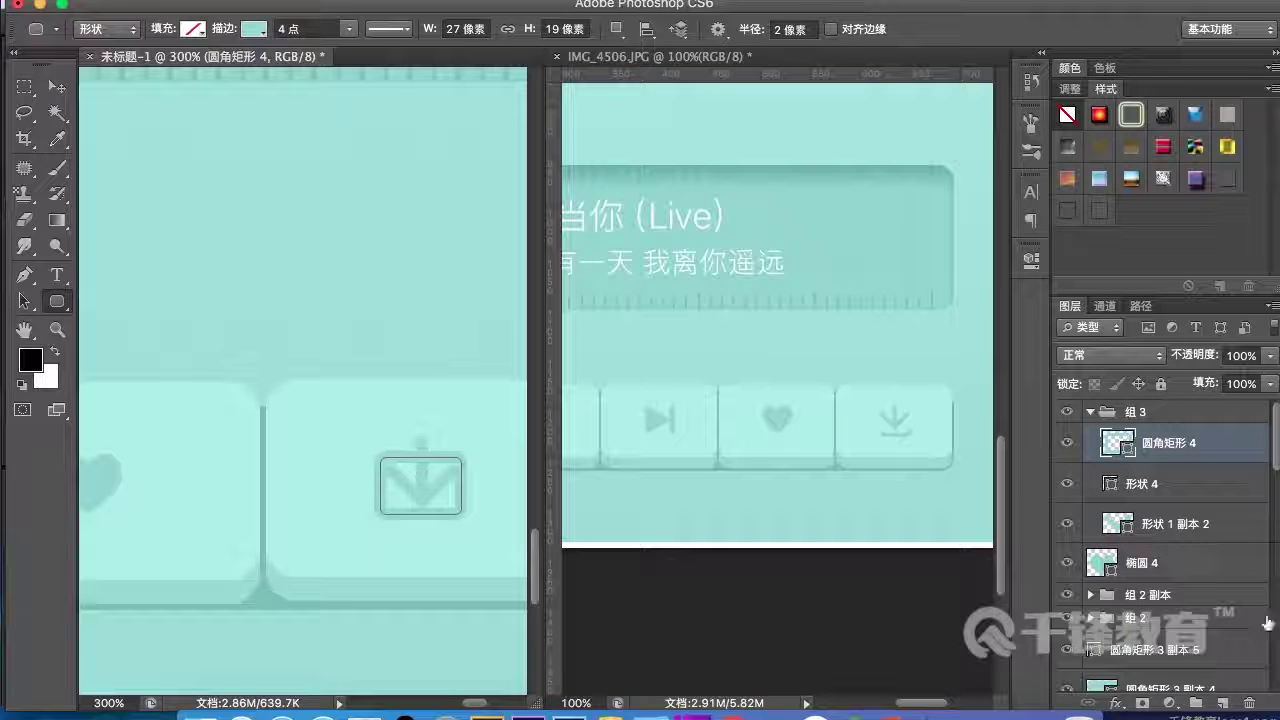
- Add a layer mask to the rounded rectangle and fill everything above its bottom edge with black, leaving only the base line, and deselect
{"action": "left_click", "coordinate": [1142, 703]}
{"action": "left_click", "coordinate": [25, 87]}
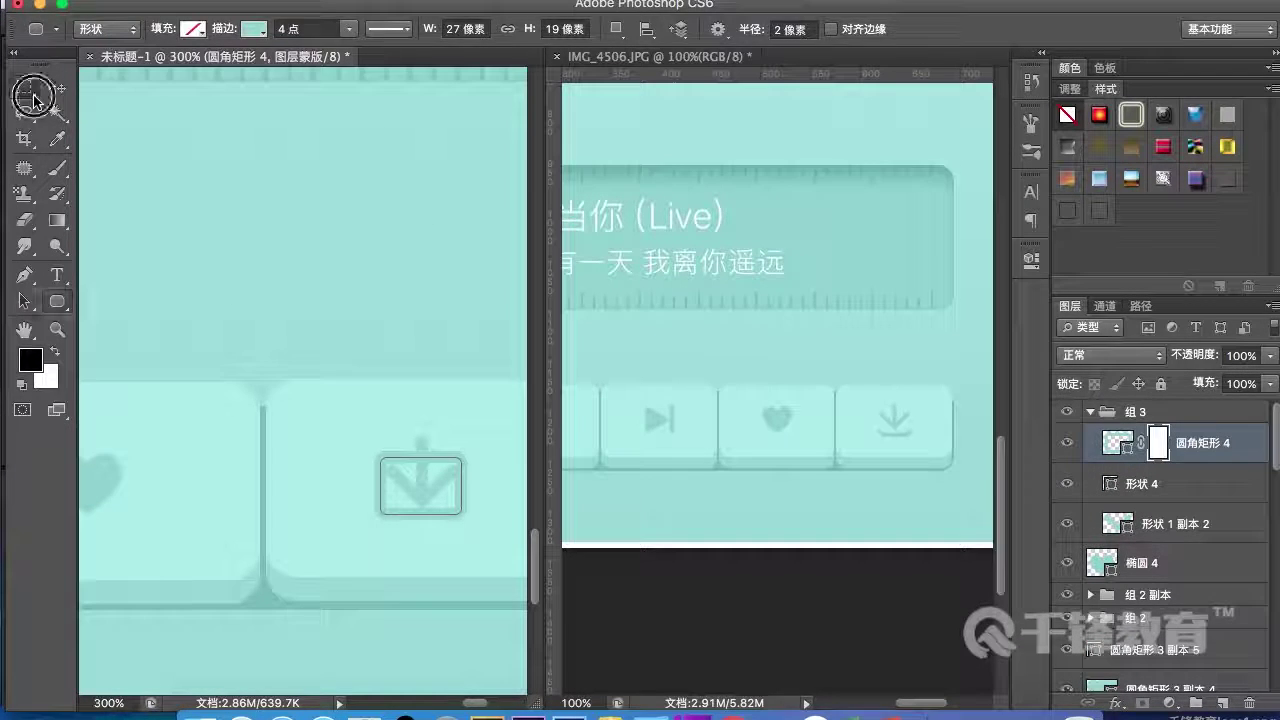
{"action": "left_click_drag", "start_coordinate": [325, 375], "coordinate": [485, 504]}
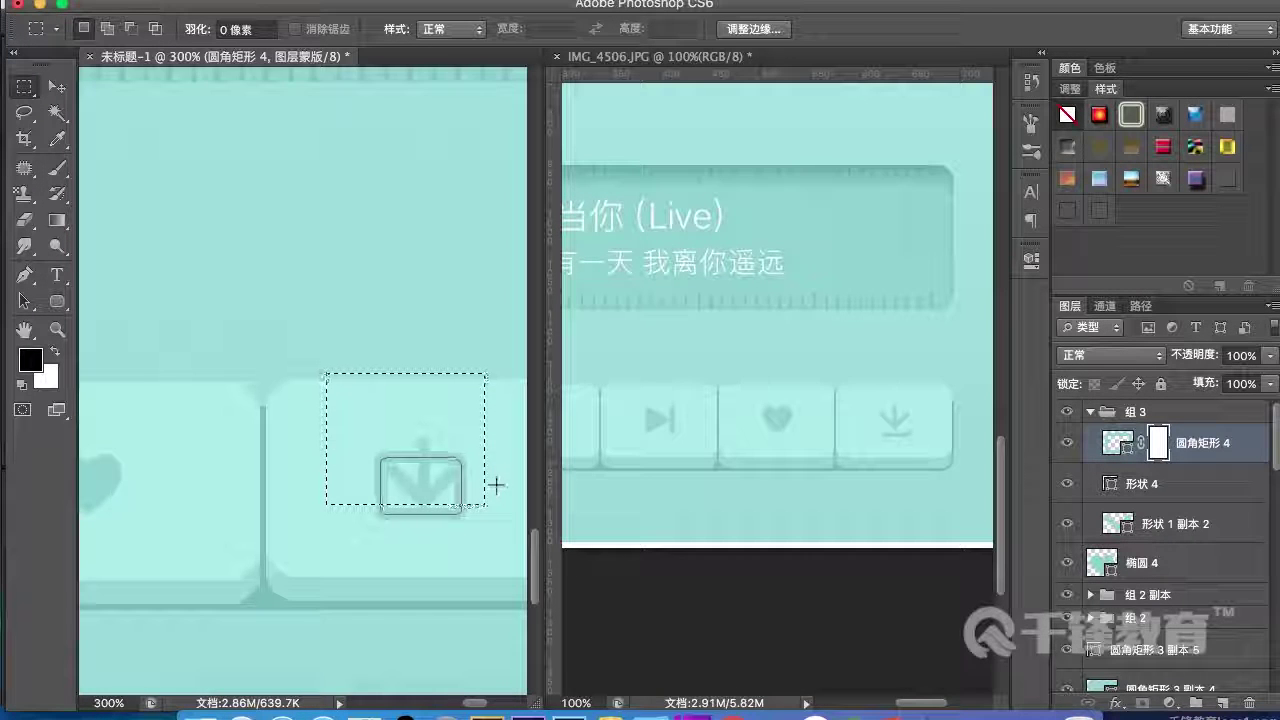
{"action": "key", "text": "alt+BackSpace"}
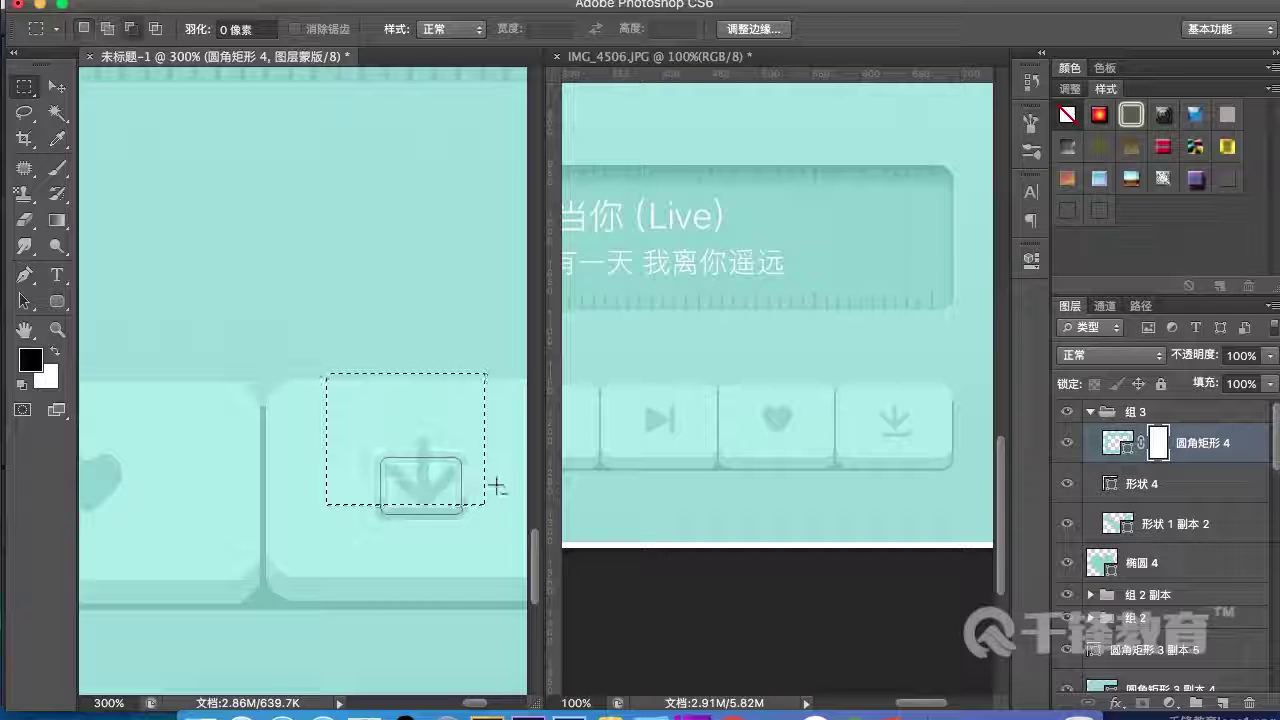
{"action": "key", "text": "super+d"}
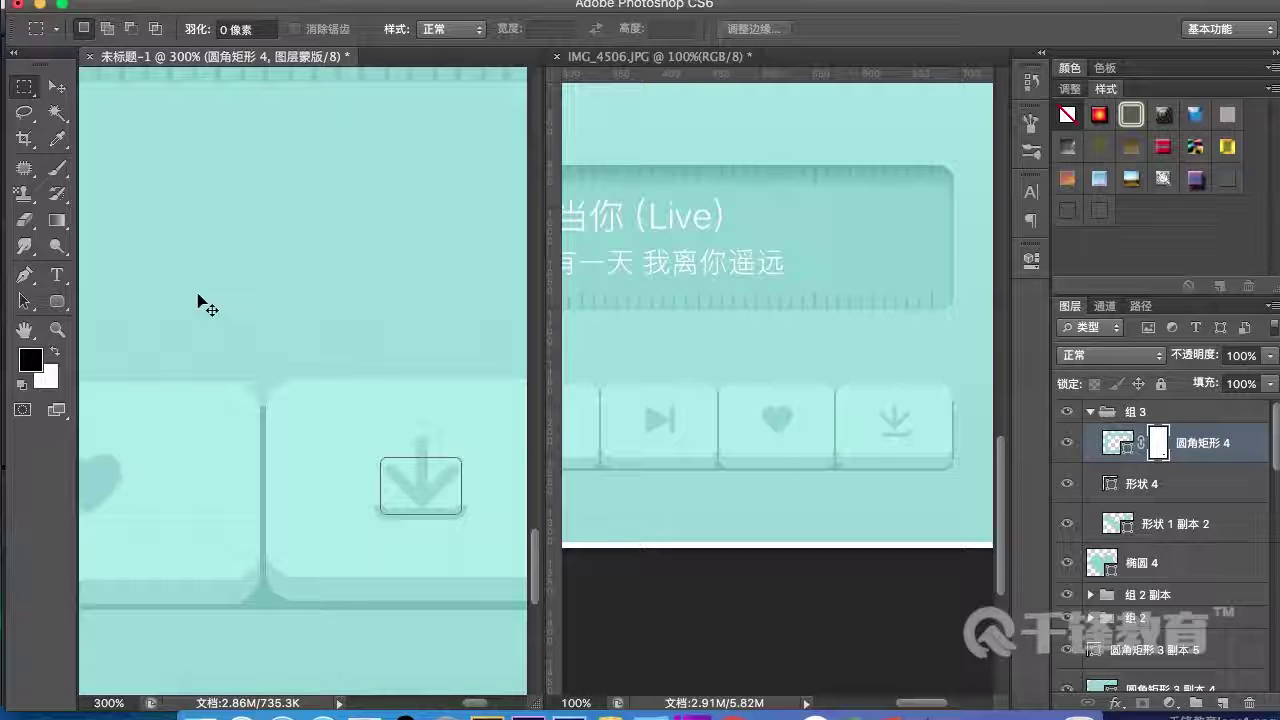
- Select the download icon group 组 3 in the layer stack and collapse it
{"action": "left_click", "coordinate": [57, 87]}
{"action": "left_click", "coordinate": [395, 643]}
{"action": "left_click_drag", "start_coordinate": [413, 633], "coordinate": [420, 526]}
{"action": "key", "text": "super+minus"}
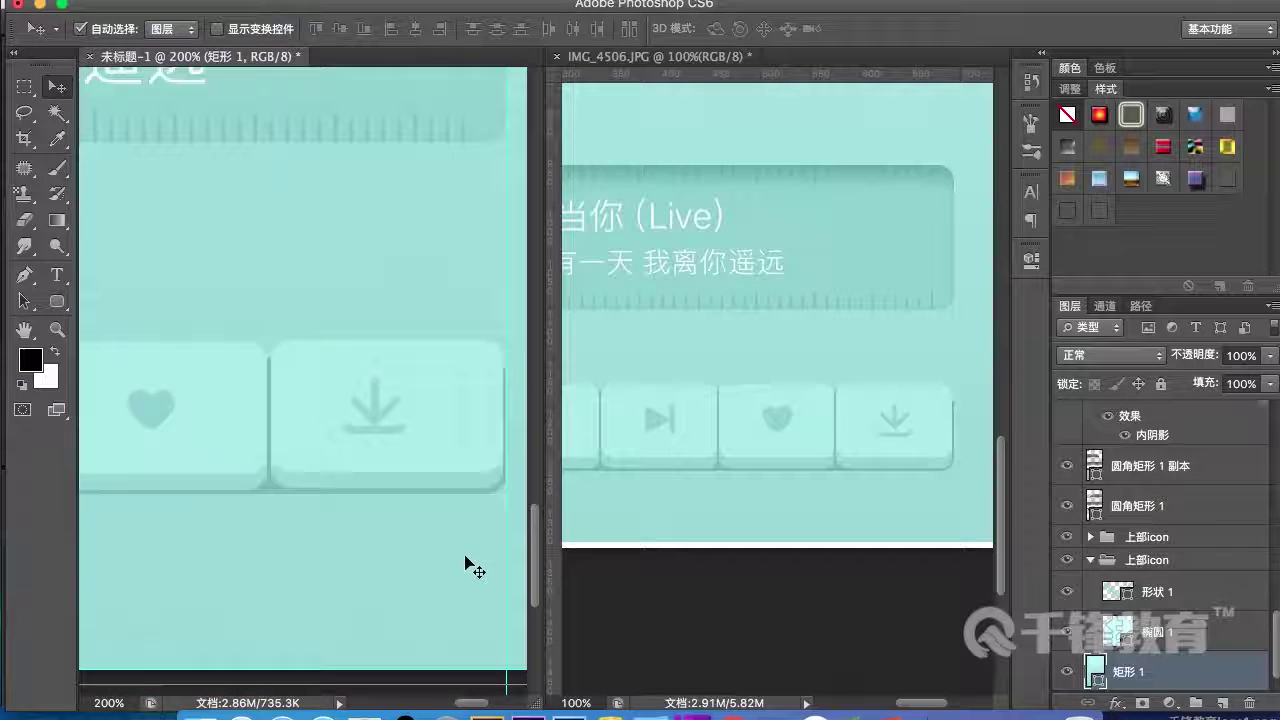
{"action": "key", "text": "super+minus"}
{"action": "key", "text": "super+minus"}
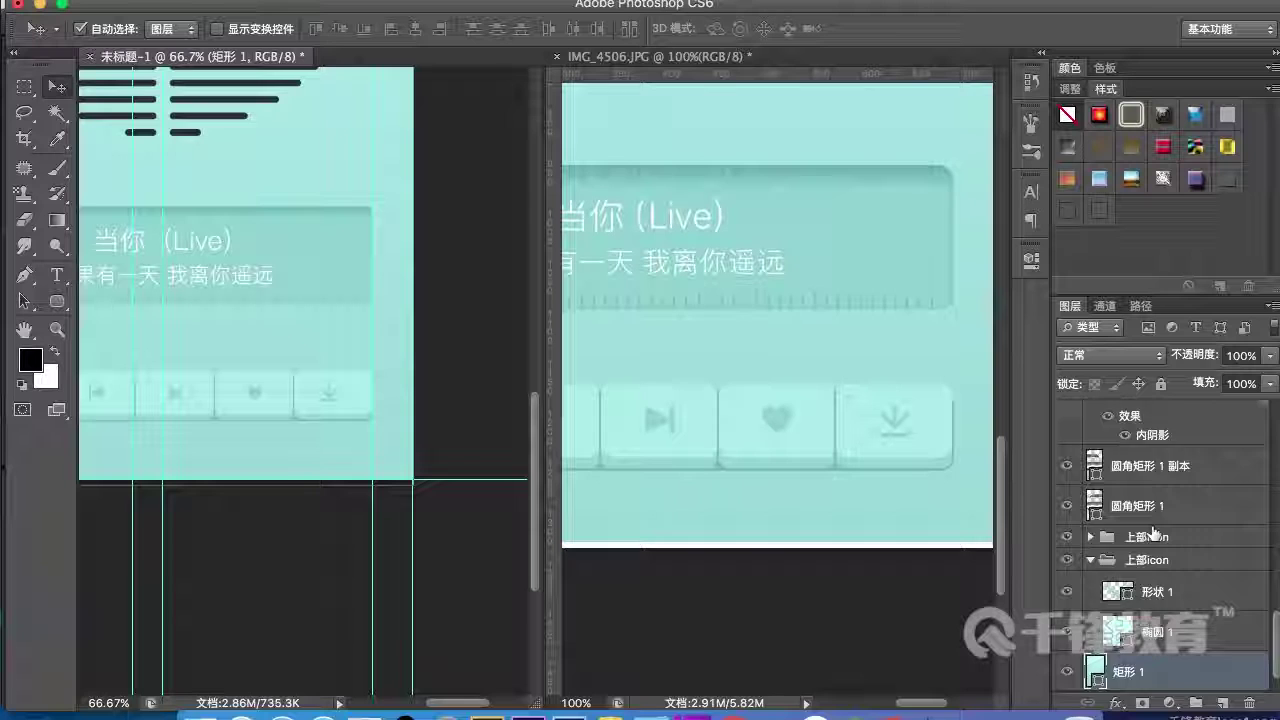
{"action": "scroll", "coordinate": [1155, 535], "scroll_direction": "up", "scroll_amount": 10}
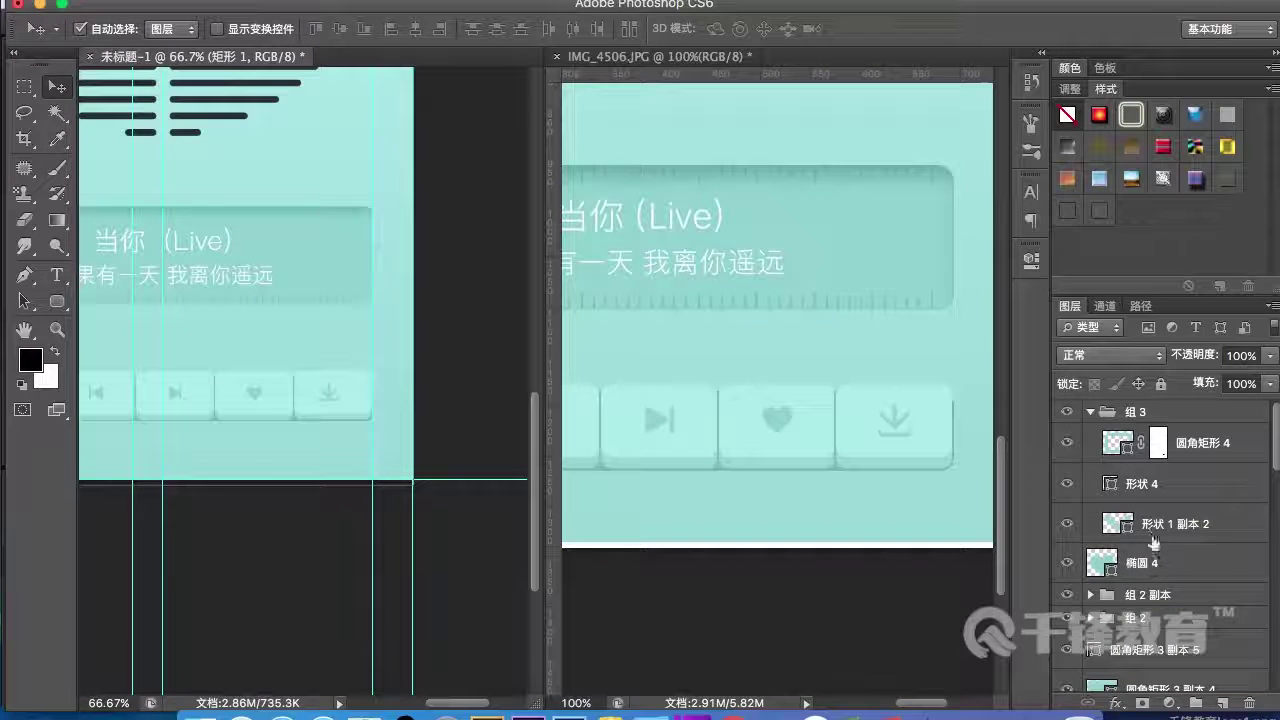
{"action": "left_click", "coordinate": [1148, 522]}
{"action": "left_click", "coordinate": [1182, 447]}
{"action": "left_click", "coordinate": [1128, 412]}
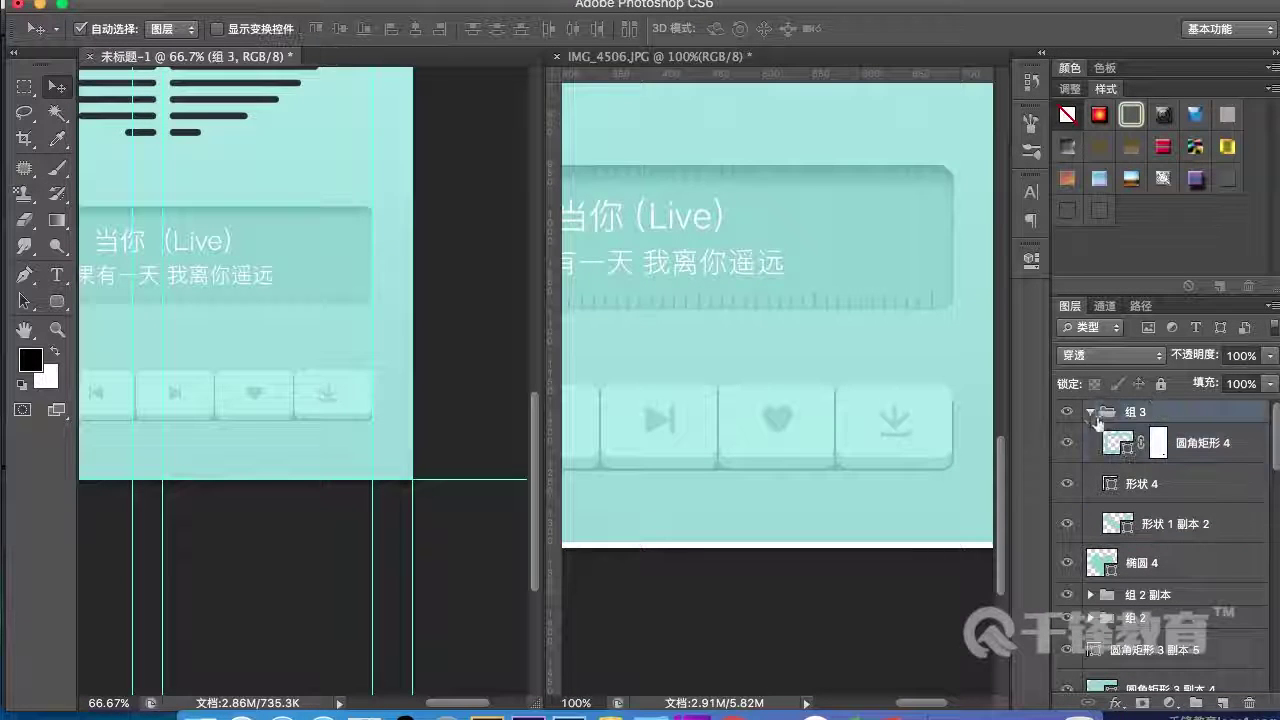
{"action": "left_click", "coordinate": [1091, 413]}
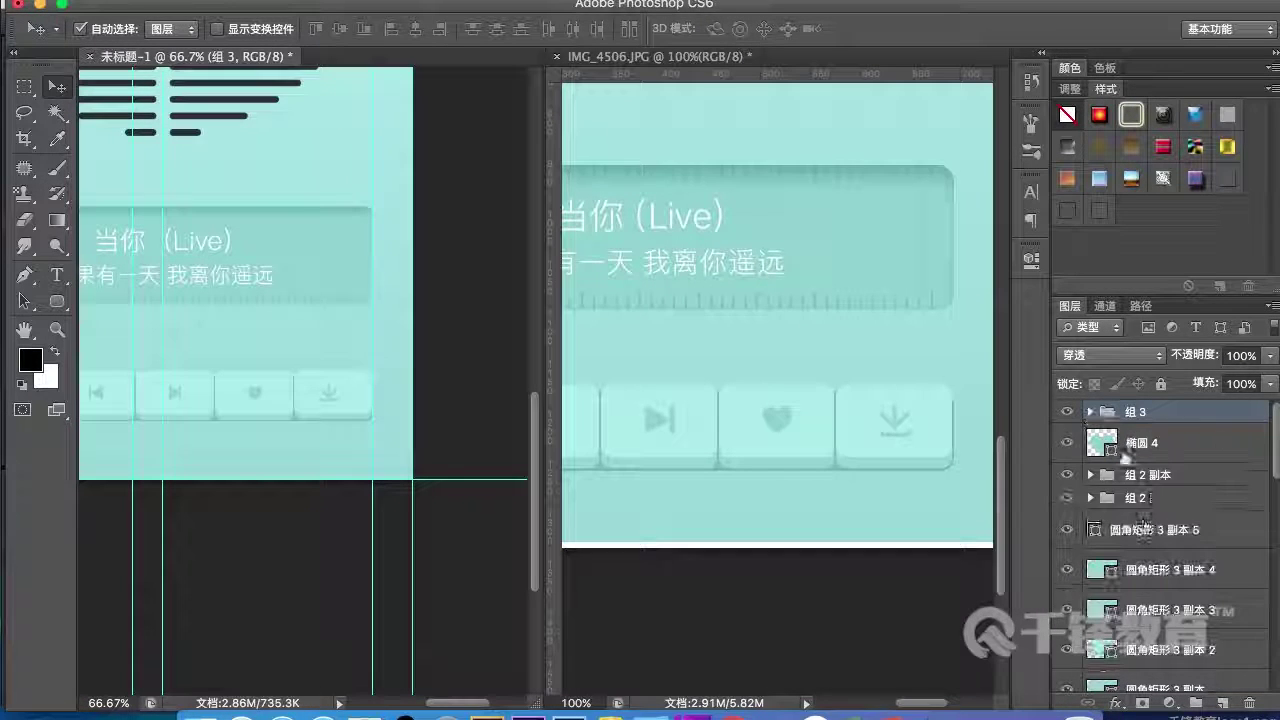
- Load the fourth button's outline as a selection for aligning the download icon group, and deselect
{"action": "left_click", "coordinate": [1101, 573], "text": "ctrl"}
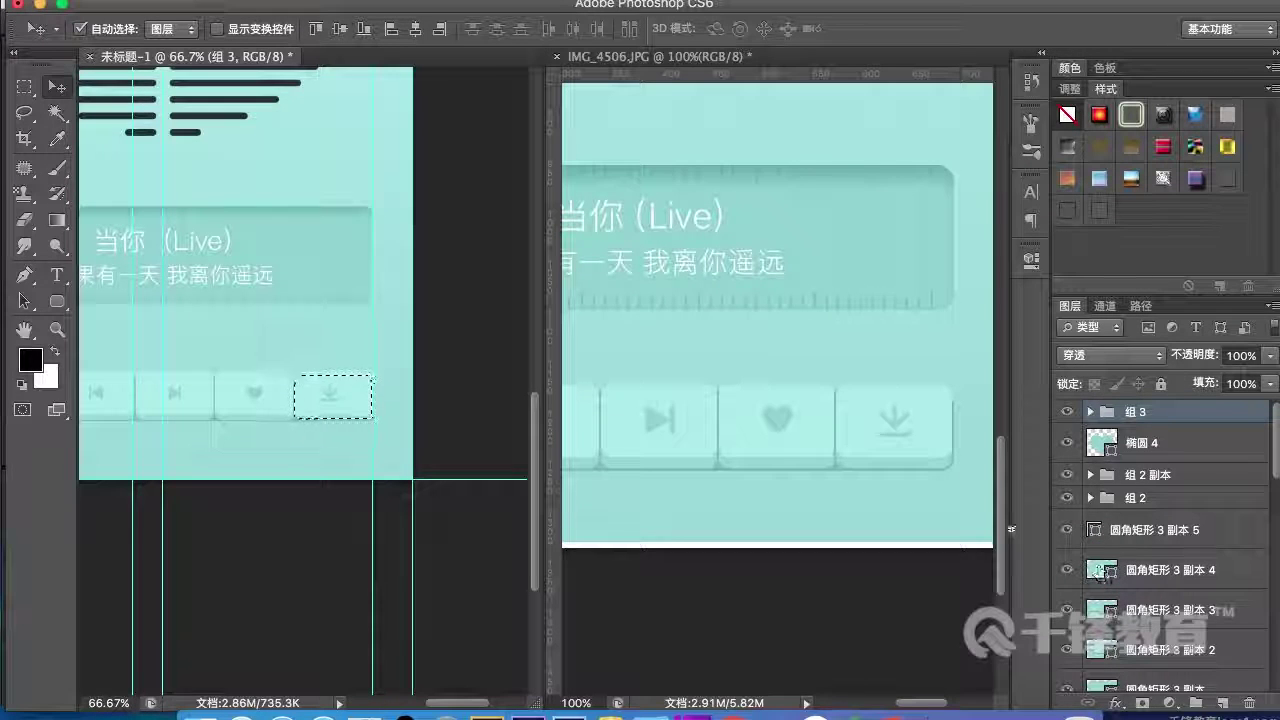
{"action": "scroll", "coordinate": [436, 232], "scroll_direction": "up", "scroll_amount": 1}
{"action": "key", "text": "ctrl+d"}
- Compare the complete player design with the complete reference image side by side at 33.3%
{"action": "key", "text": "ctrl+minus"}
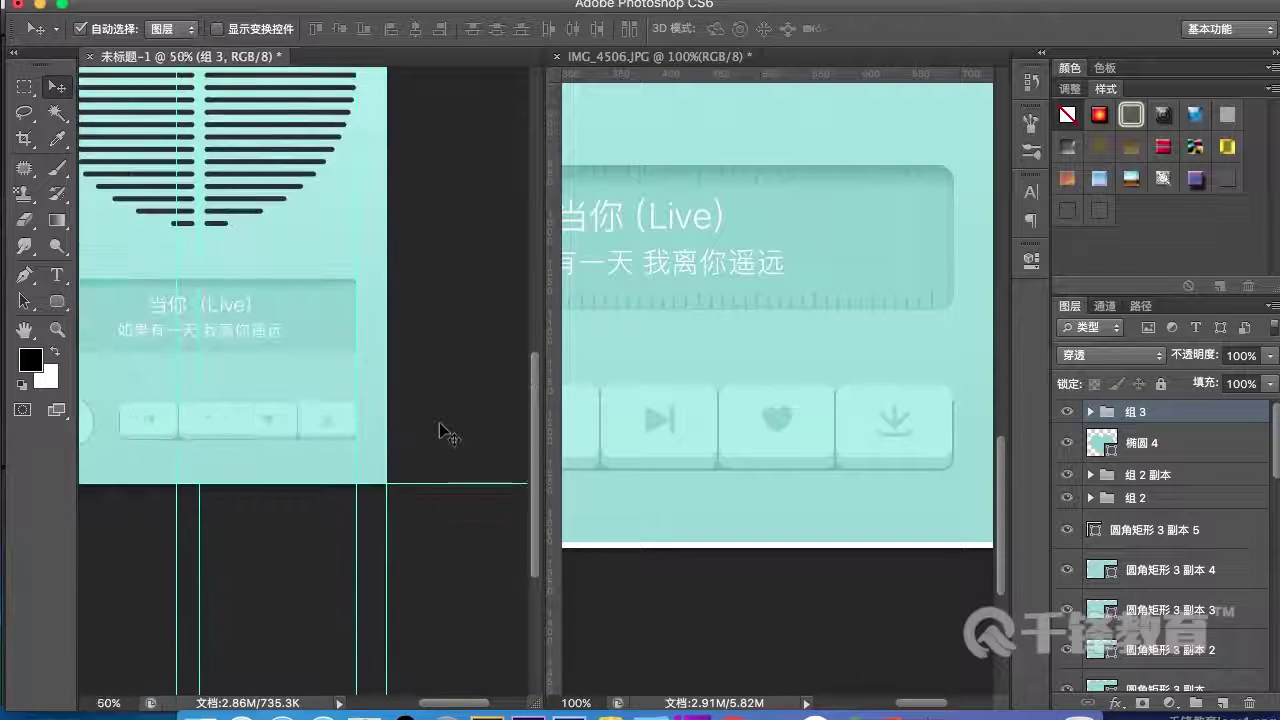
{"action": "key", "text": "ctrl+minus"}
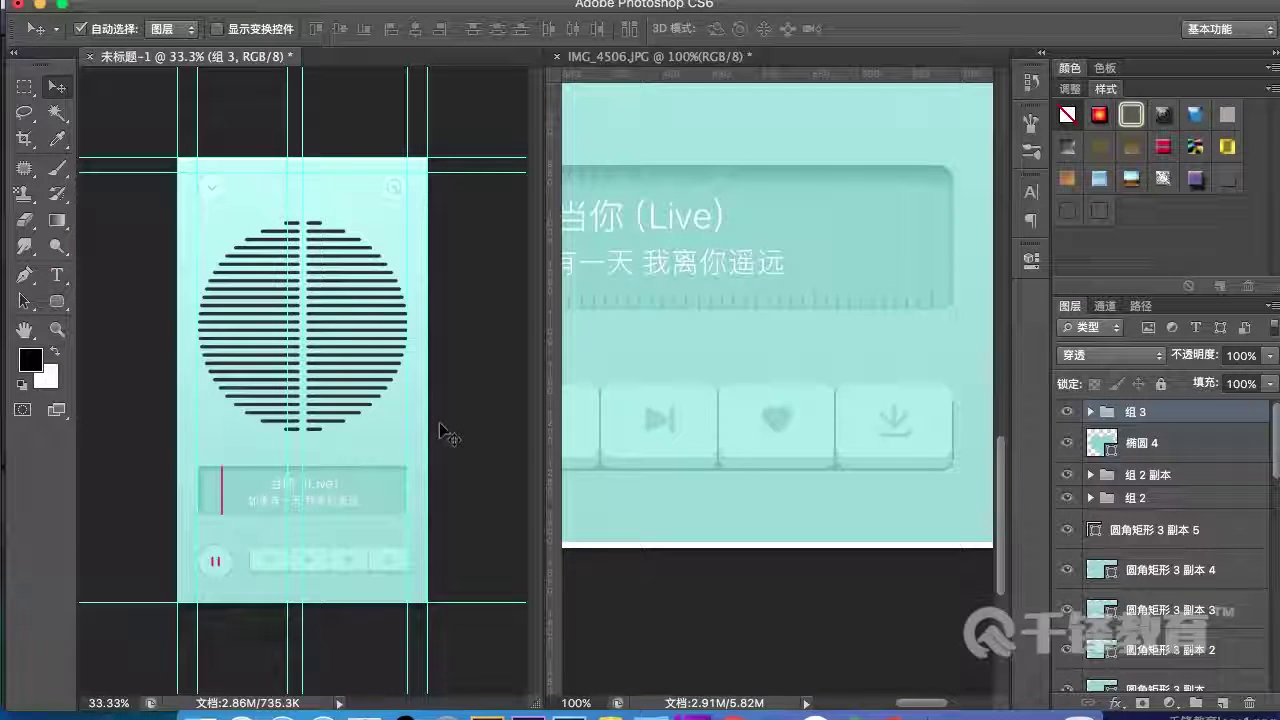
{"action": "left_click", "coordinate": [781, 589]}
{"action": "key", "text": "ctrl+minus"}
{"action": "key", "text": "ctrl+minus"}
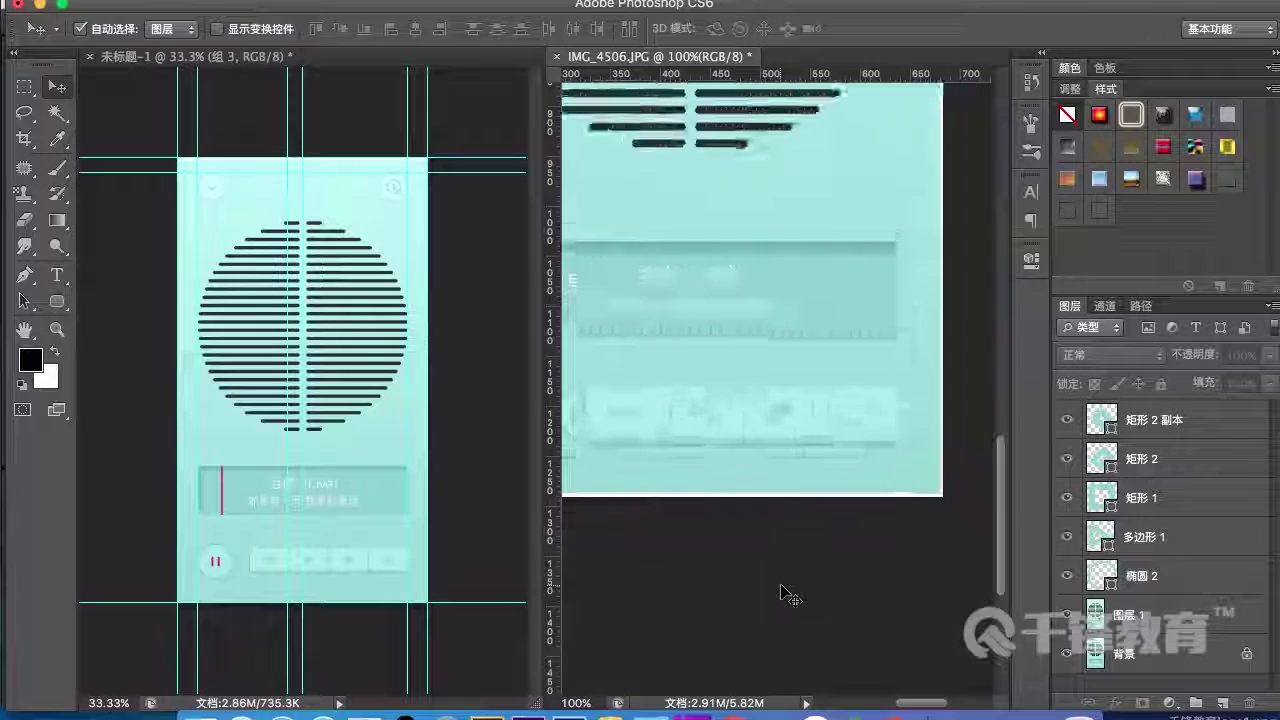
{"action": "key", "text": "ctrl+minus"}
{"action": "key", "text": "ctrl+plus"}
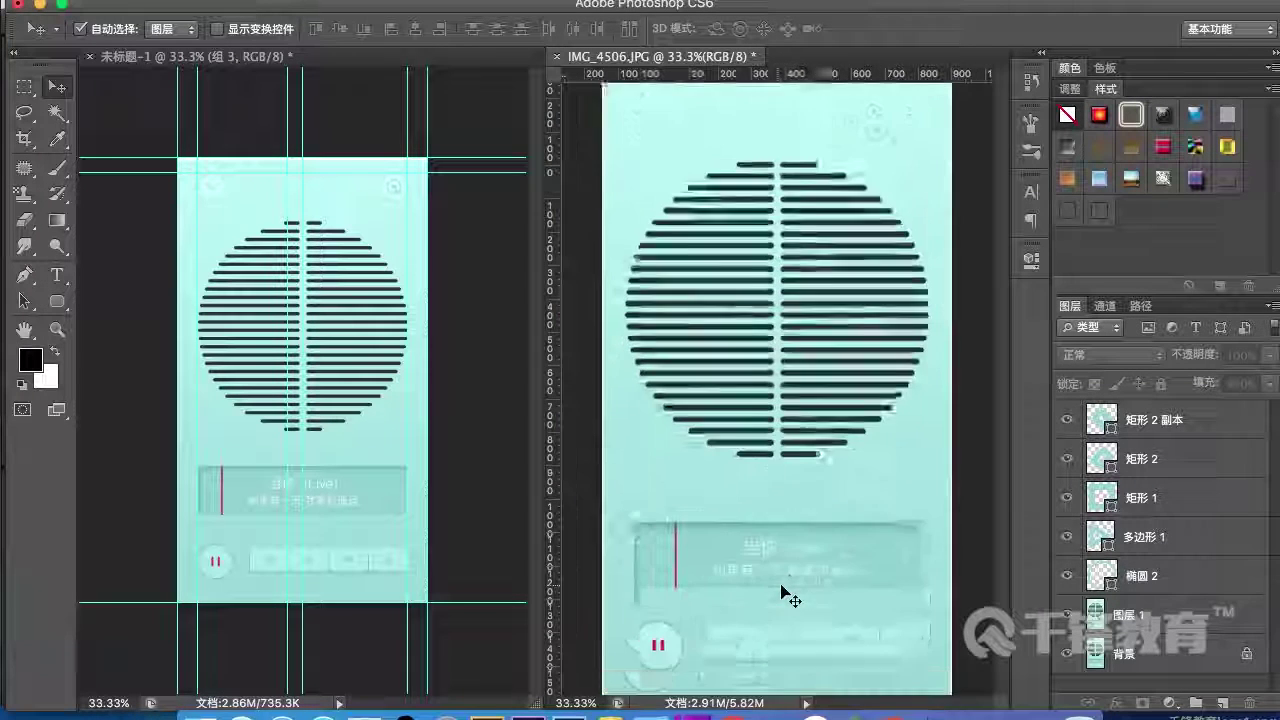
{"action": "key", "text": "ctrl+minus"}
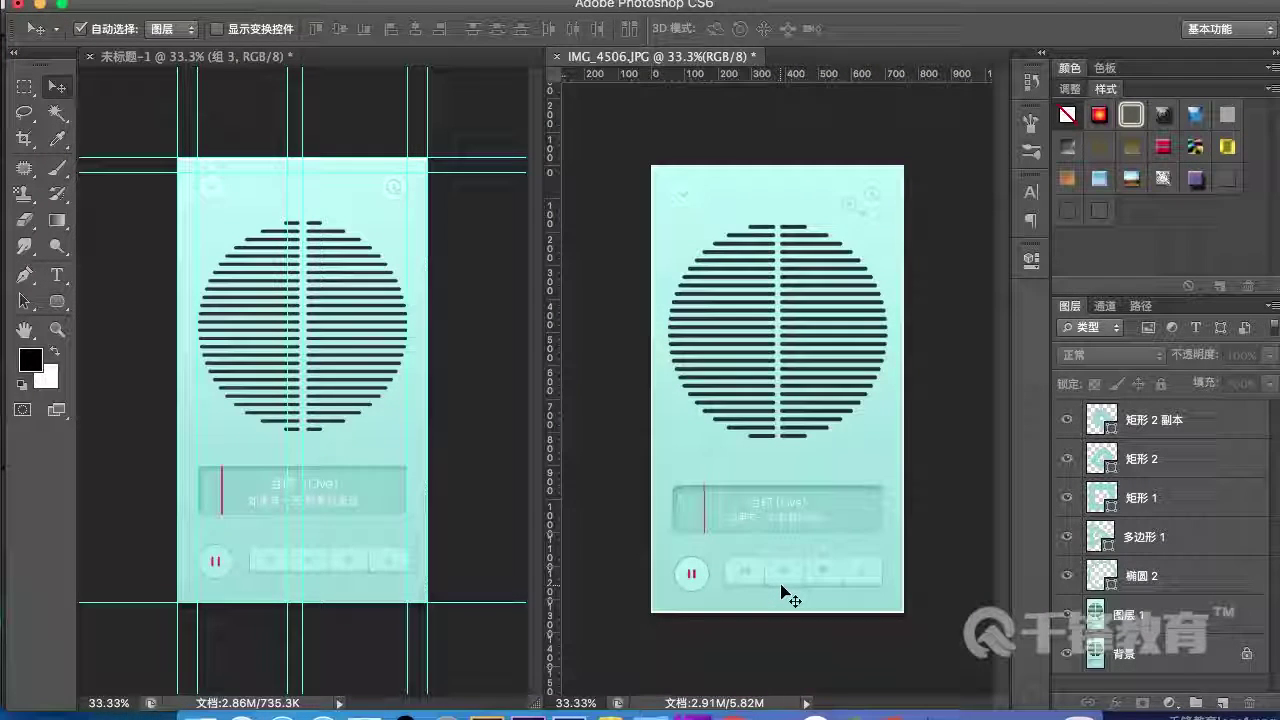